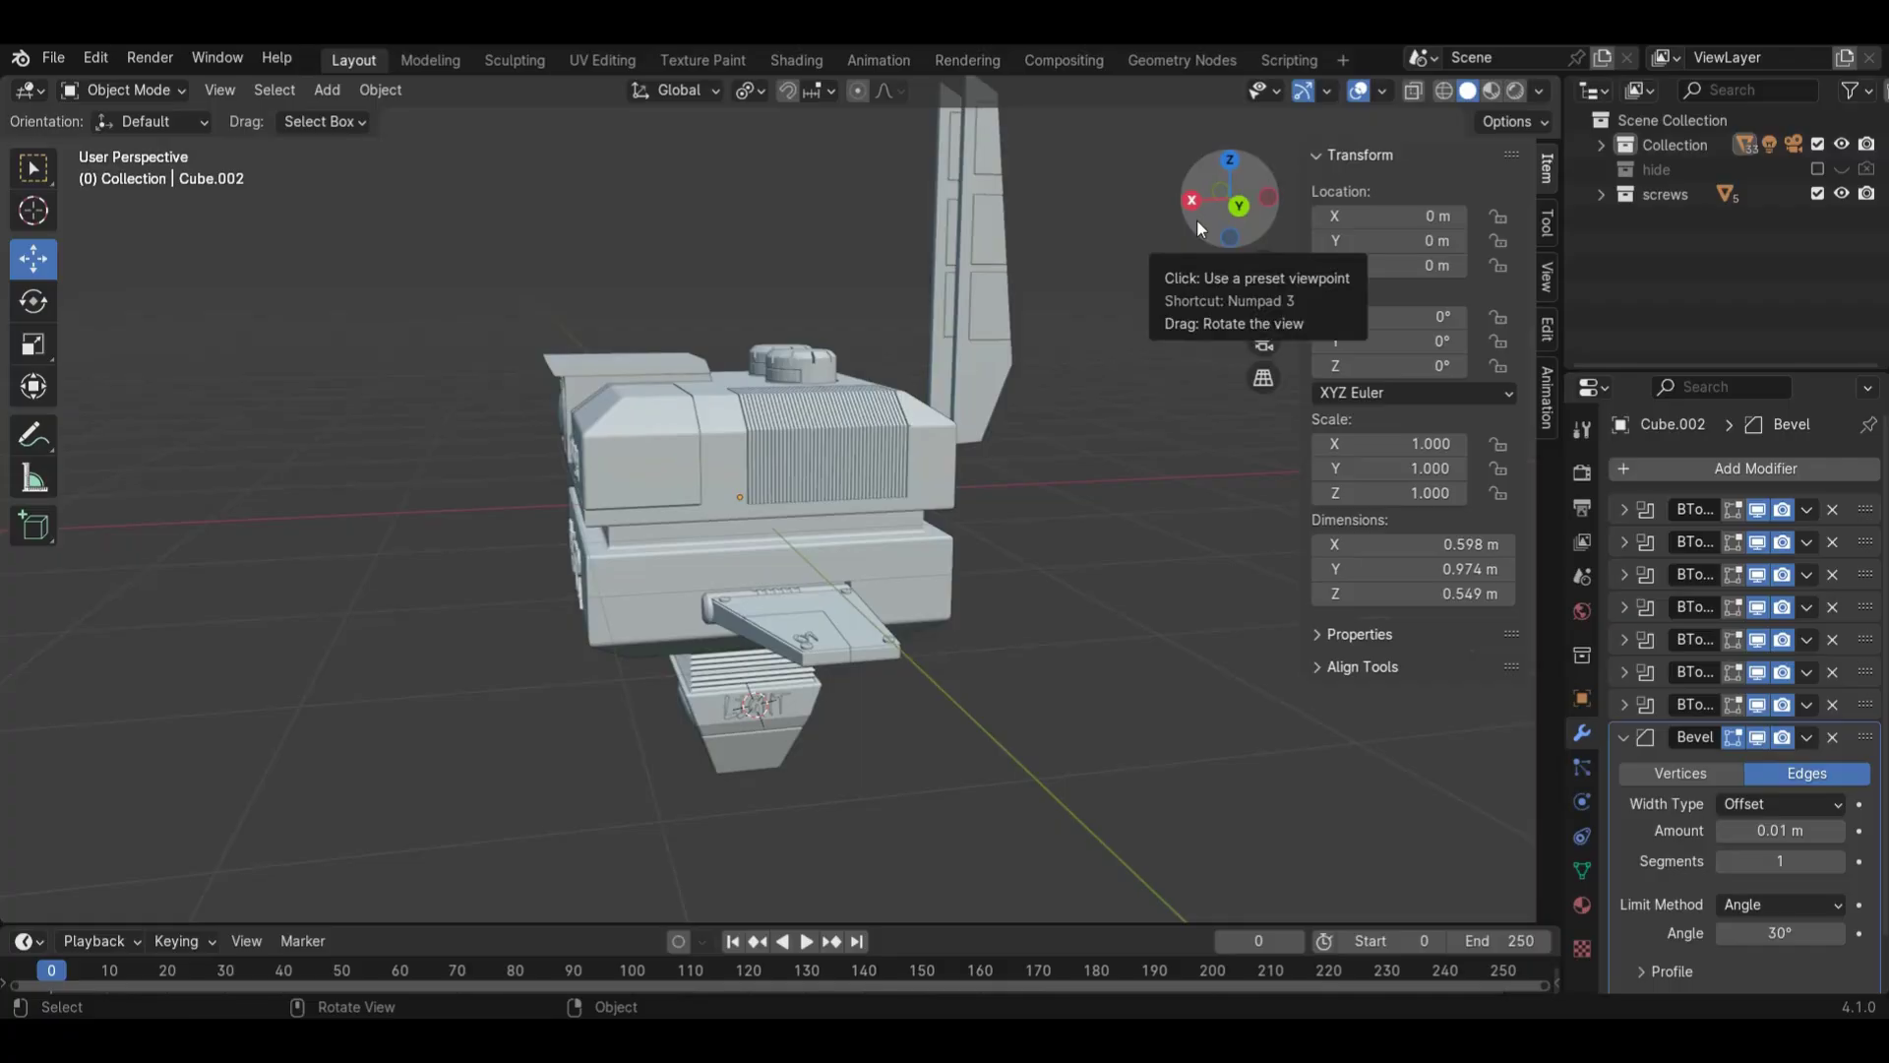
- Split the 3D viewport into two side-by-side areas and hide the transform sidebar
drag(1196, 218, 964, 310)
scroll(965, 316, down, 1)
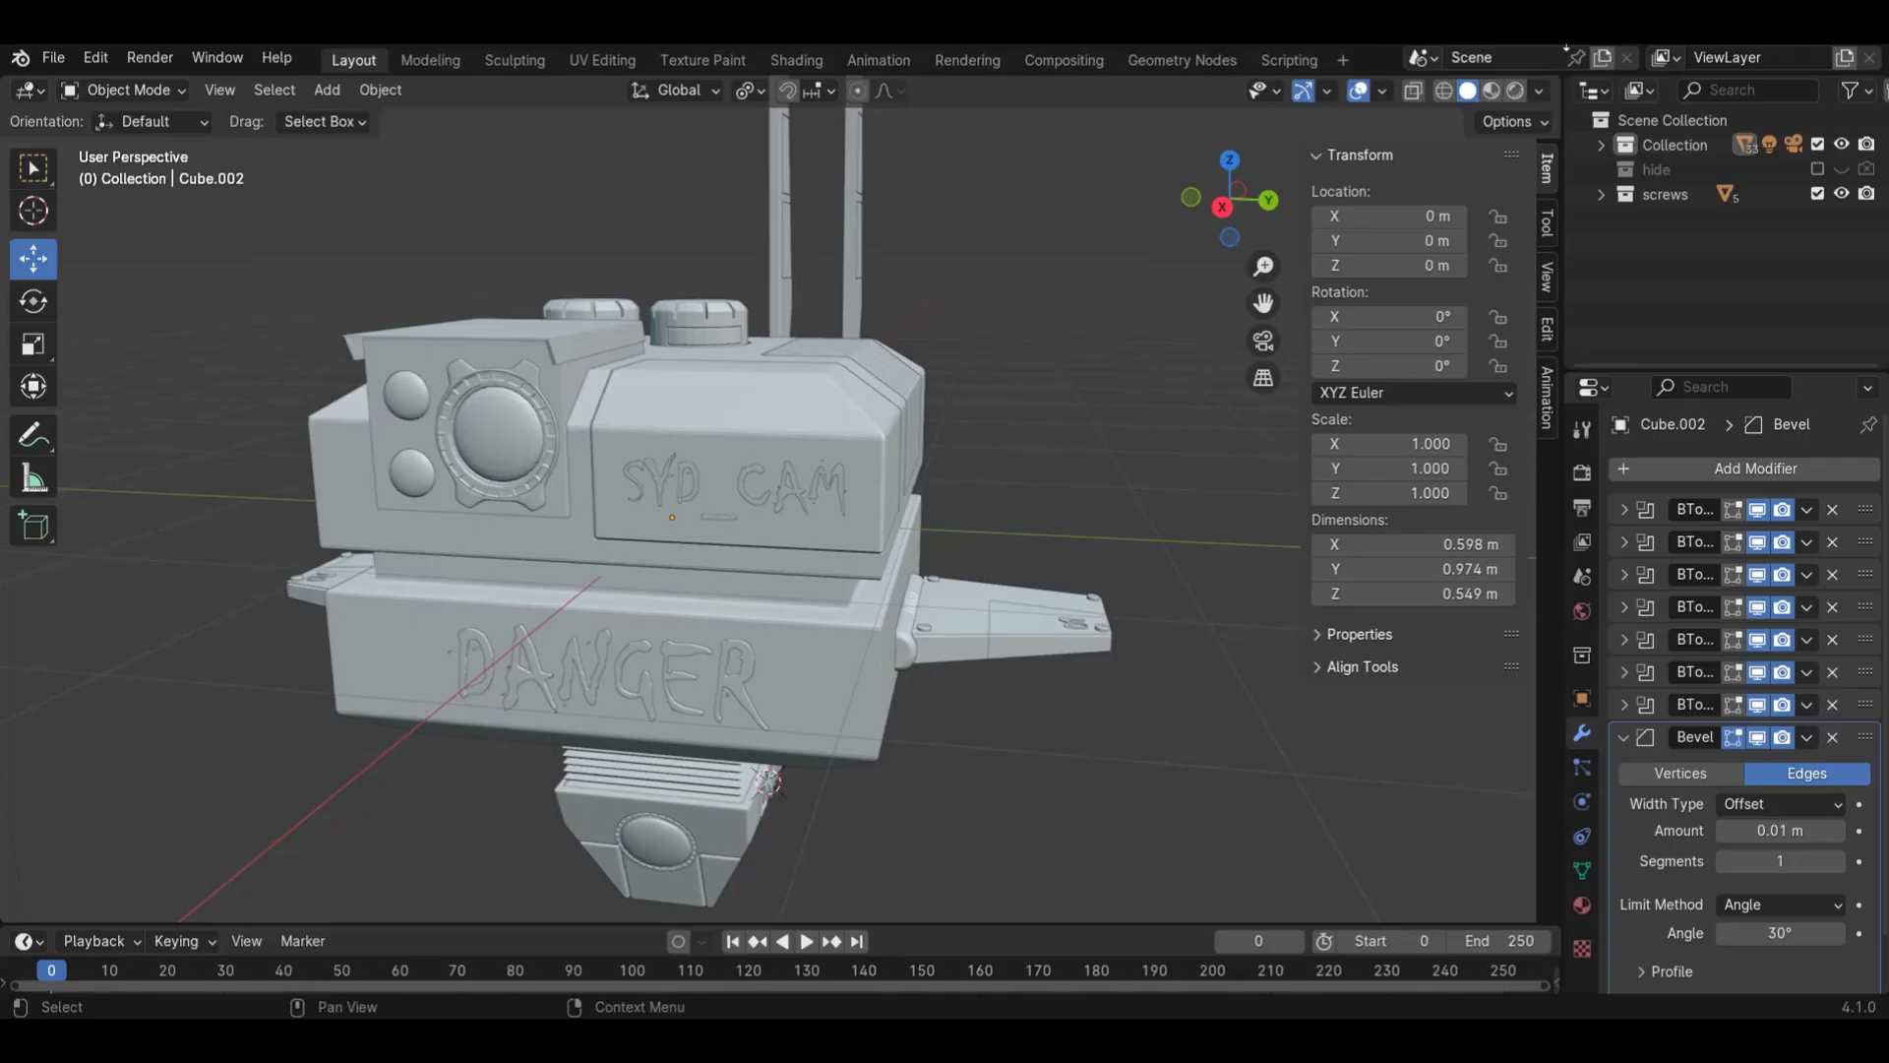
drag(1554, 90, 764, 90)
key(n)
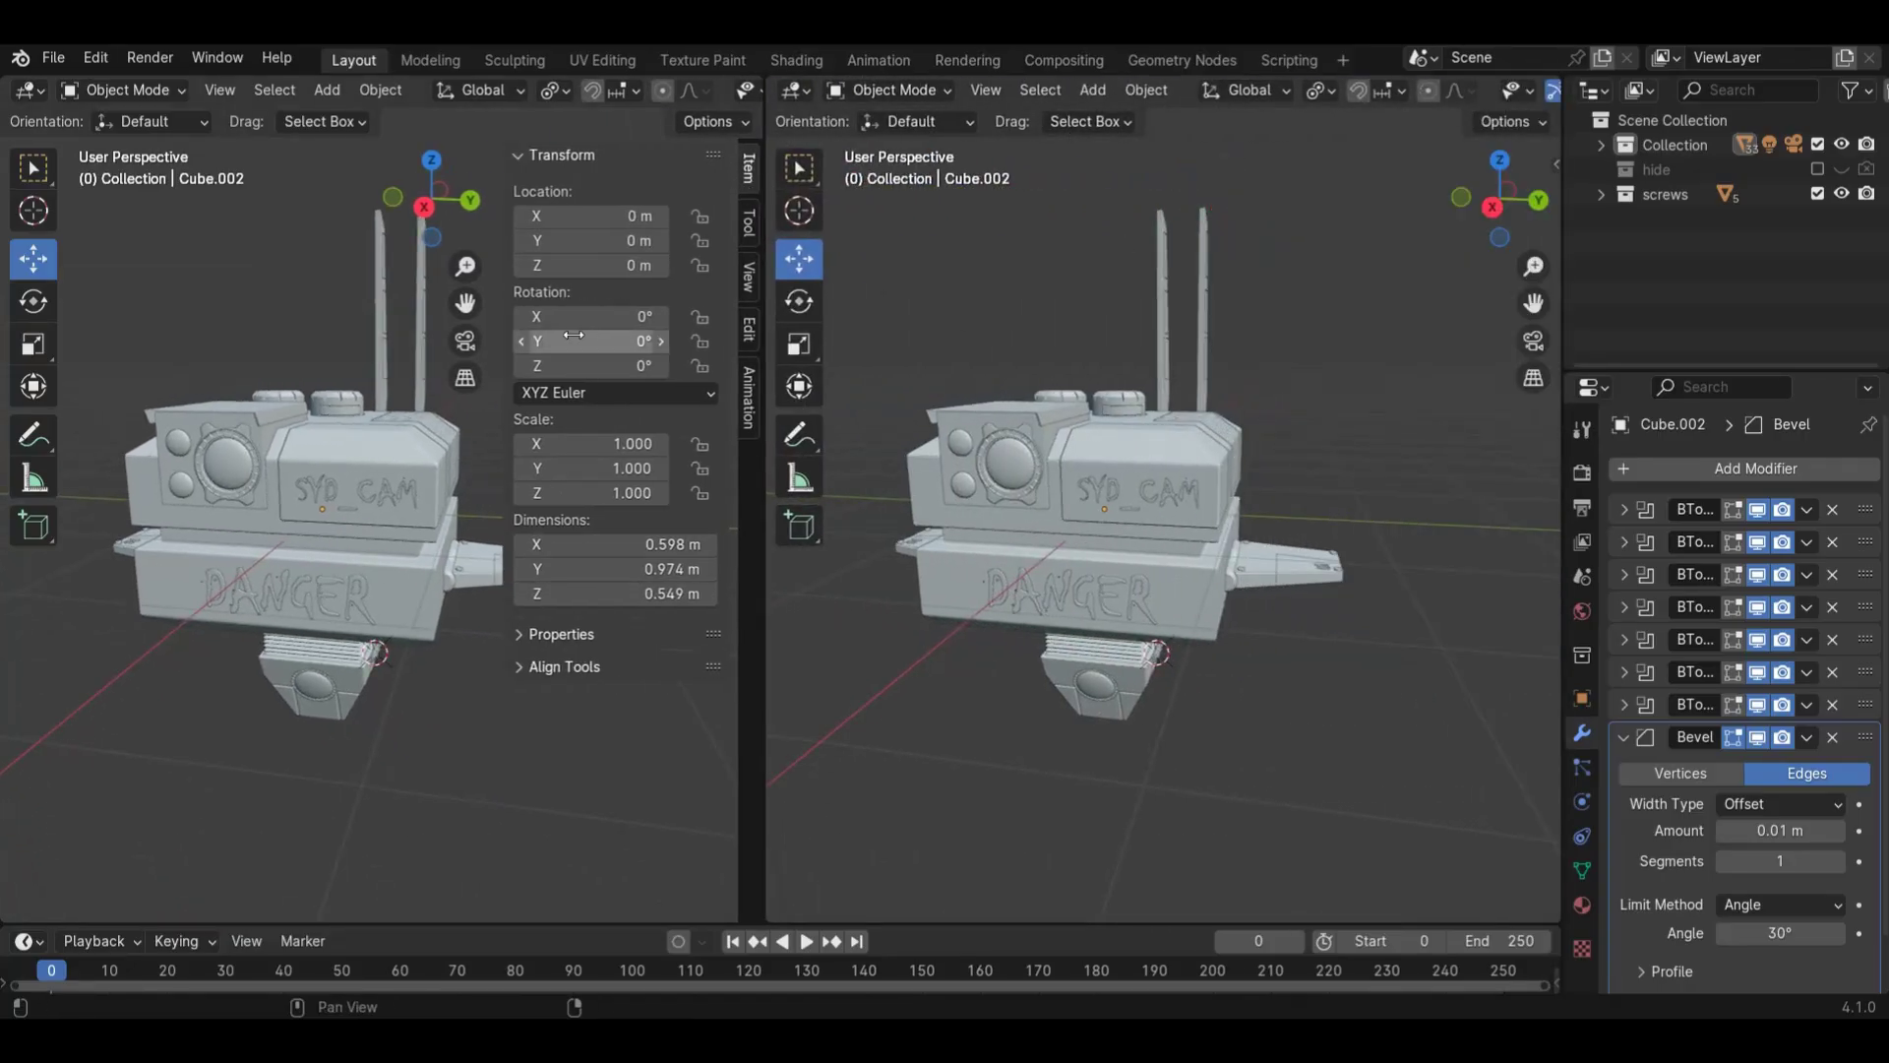
key(n)
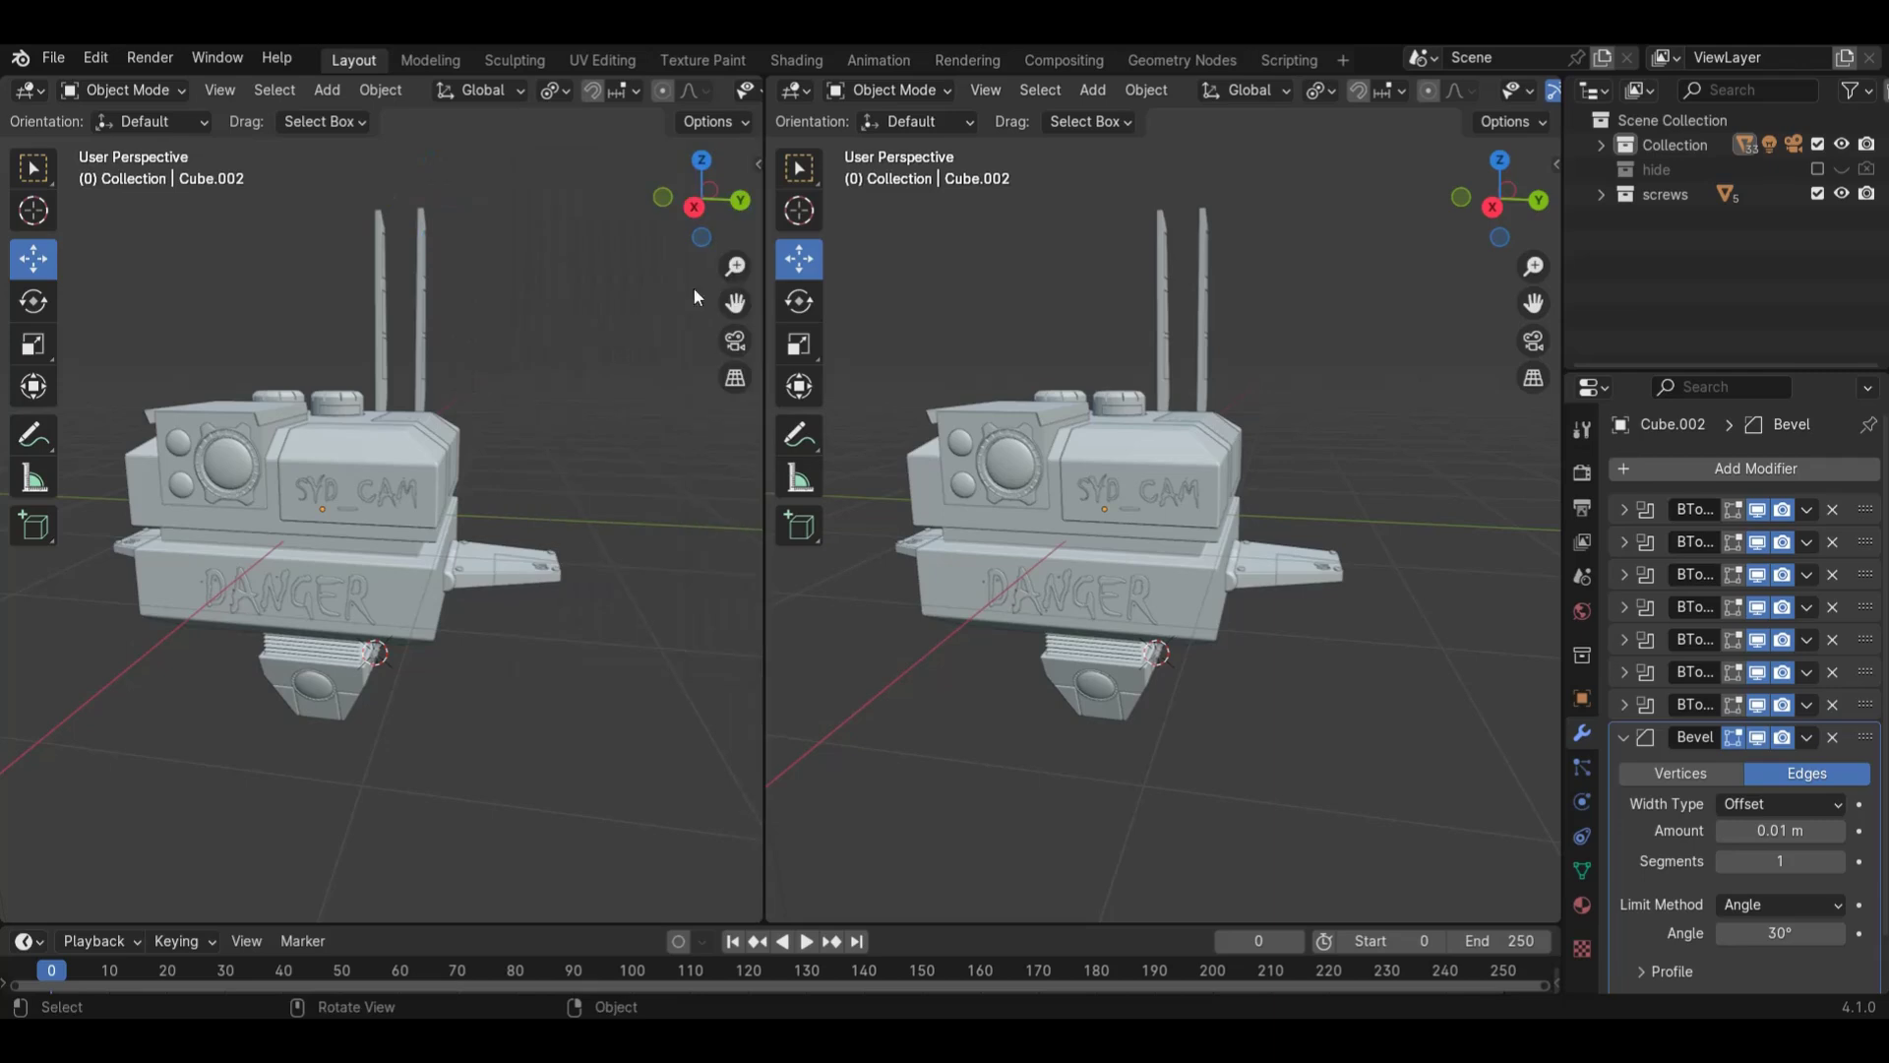
- Change the second viewport area to the Shader Editor and hide its sidebar
click(795, 92)
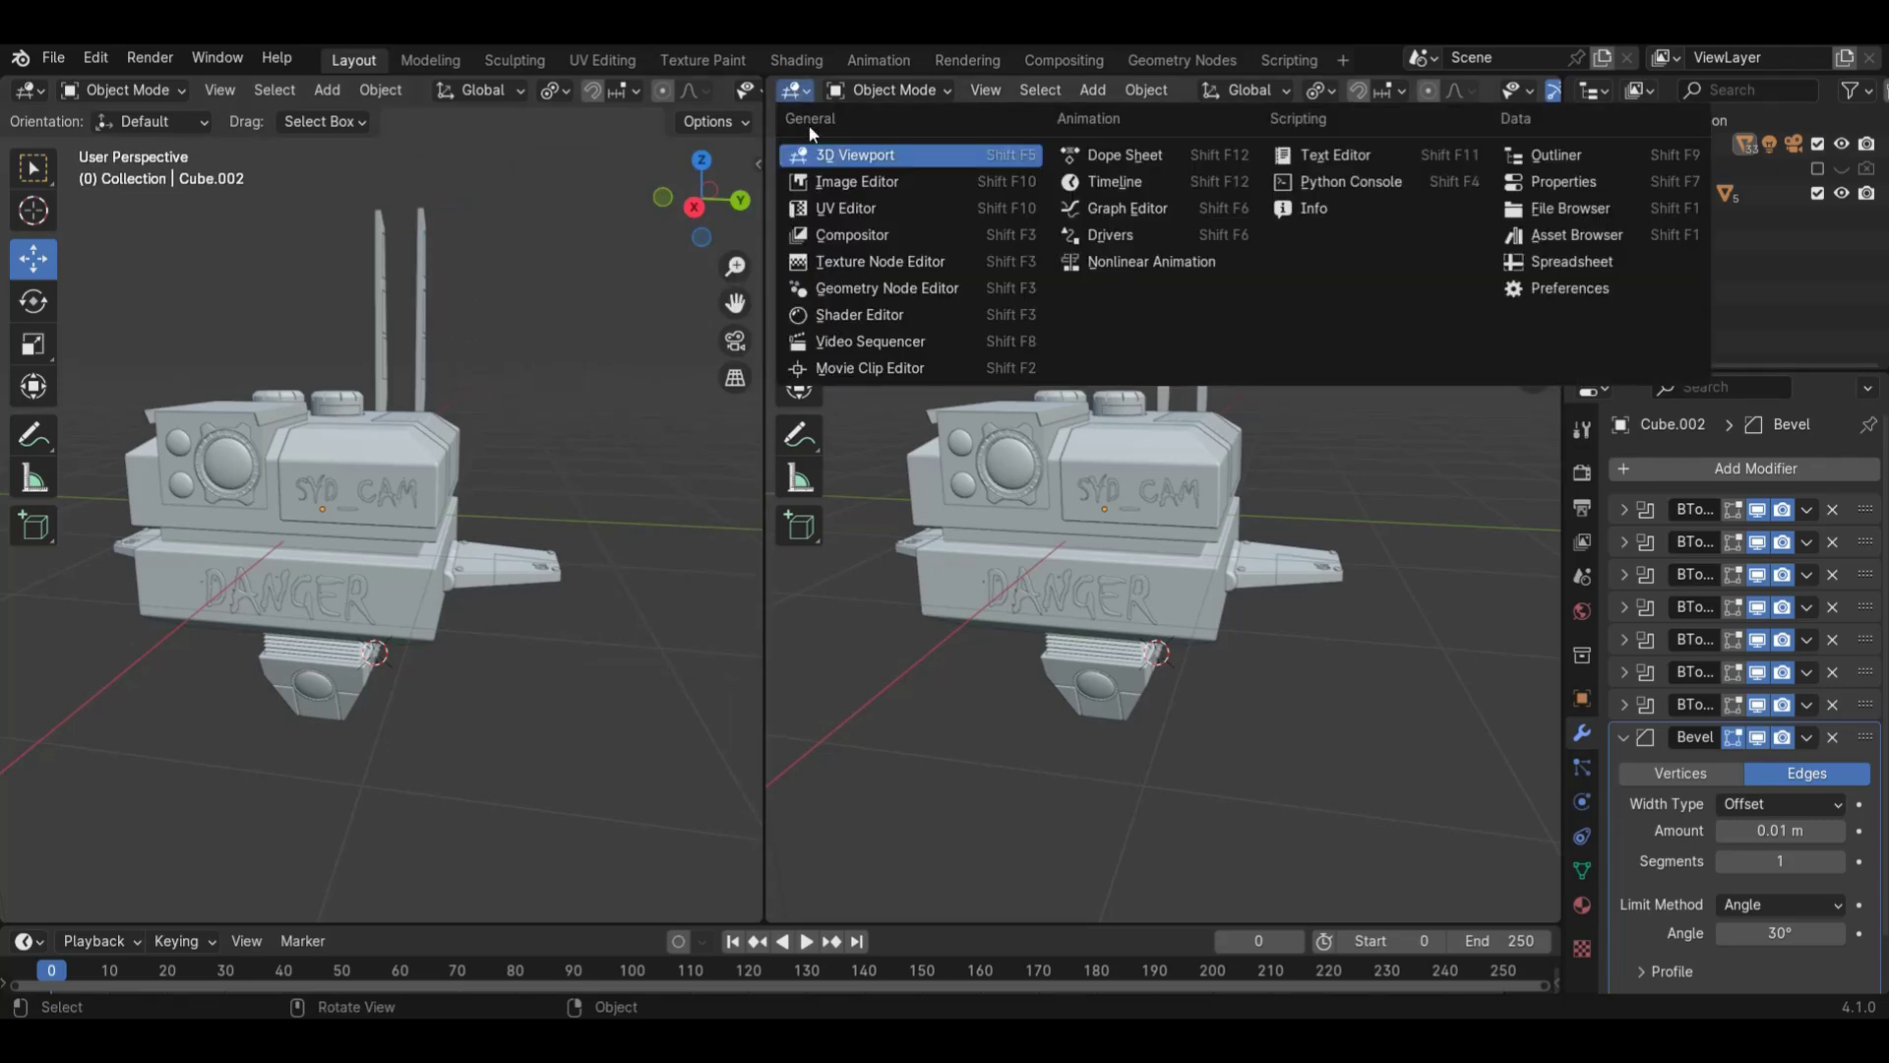
click(842, 325)
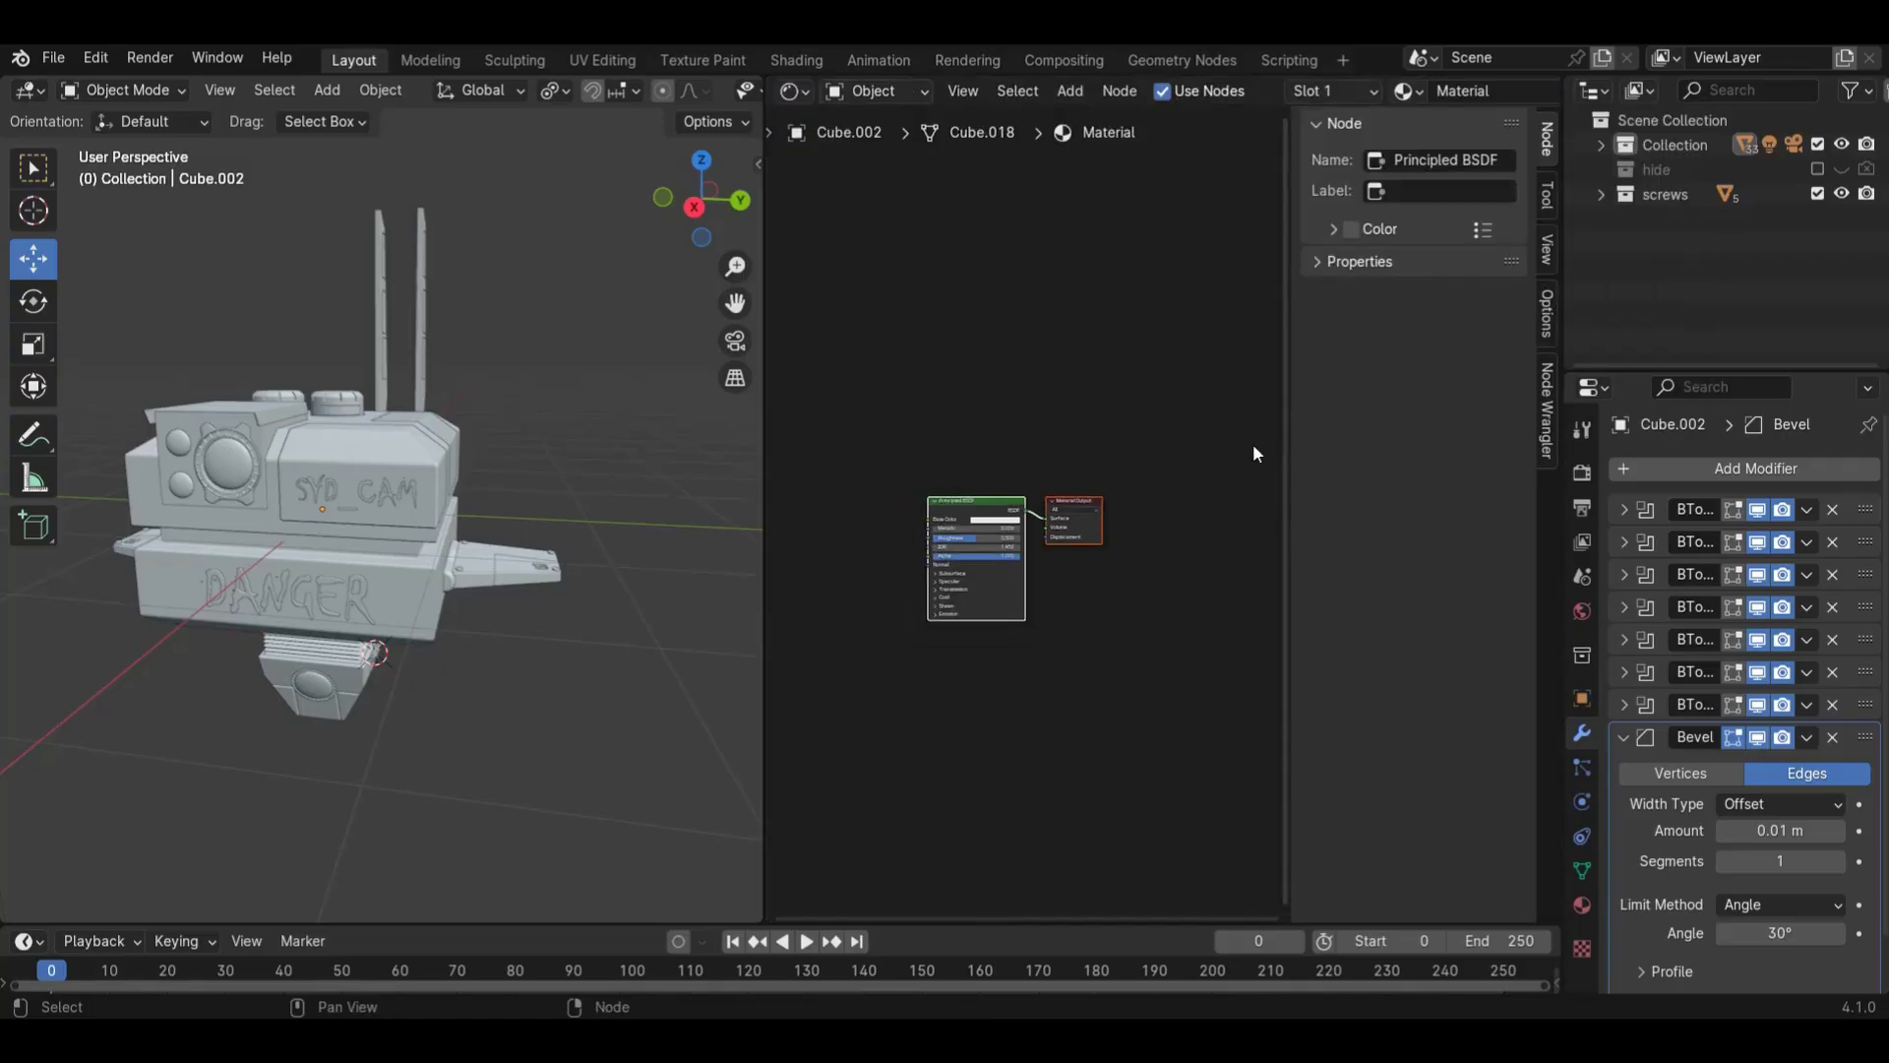
key(n)
key(Home)
- Select the panel carrying the SYD_CAM lettering on the camera's upper body
drag(716, 158, 575, 272)
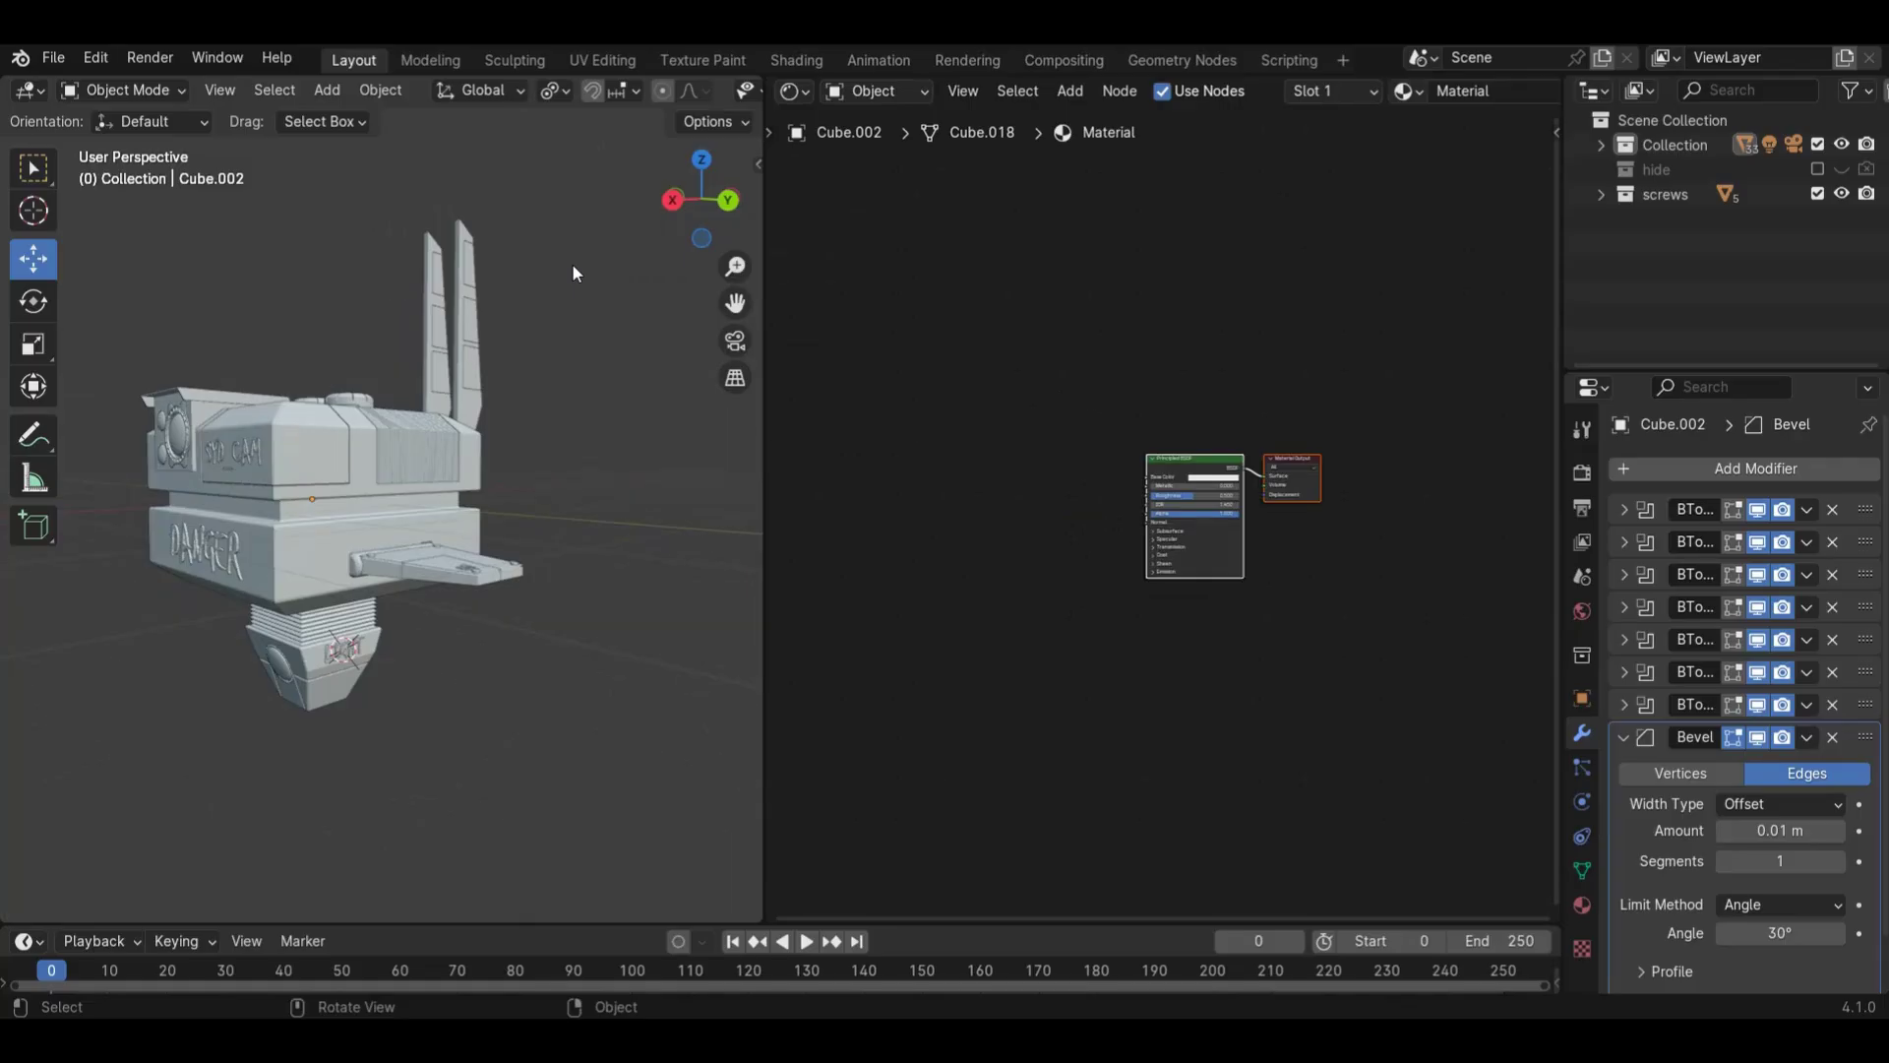
key(KP_Decimal)
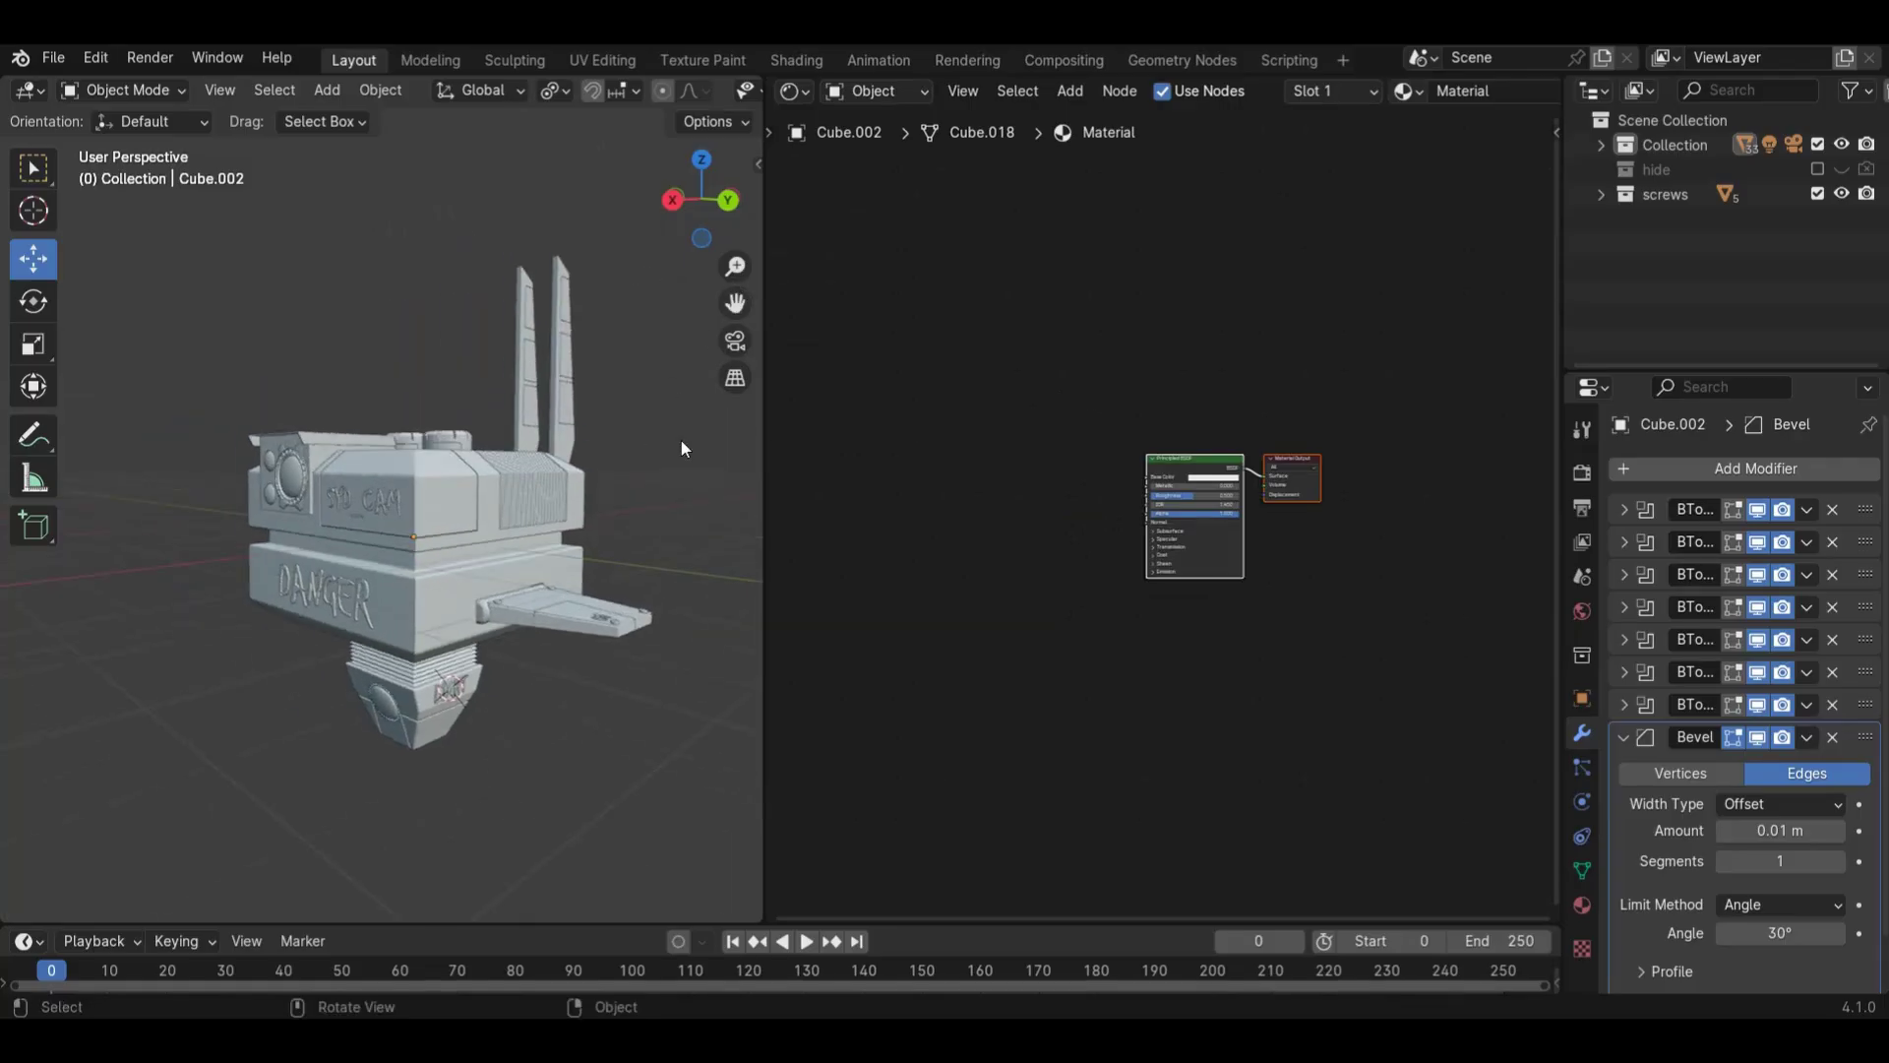
scroll(260, 616, up, 5)
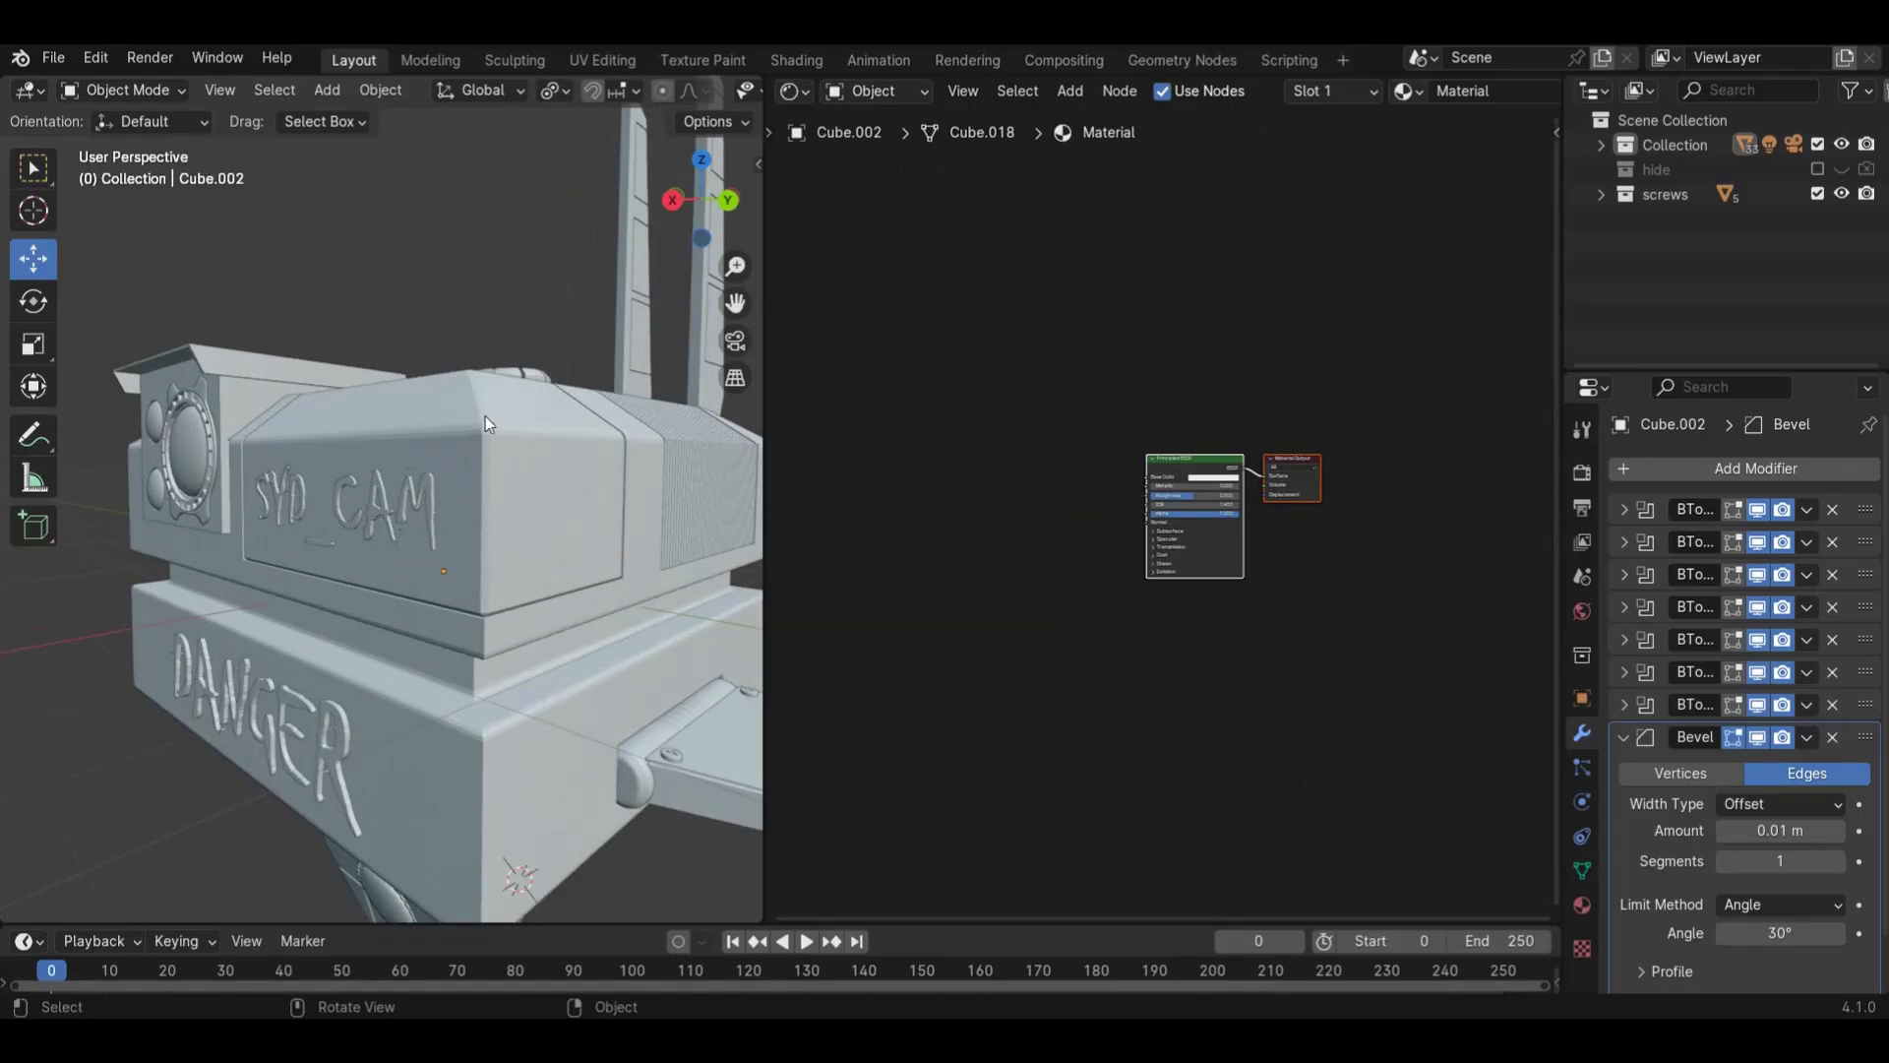
drag(690, 216, 376, 474)
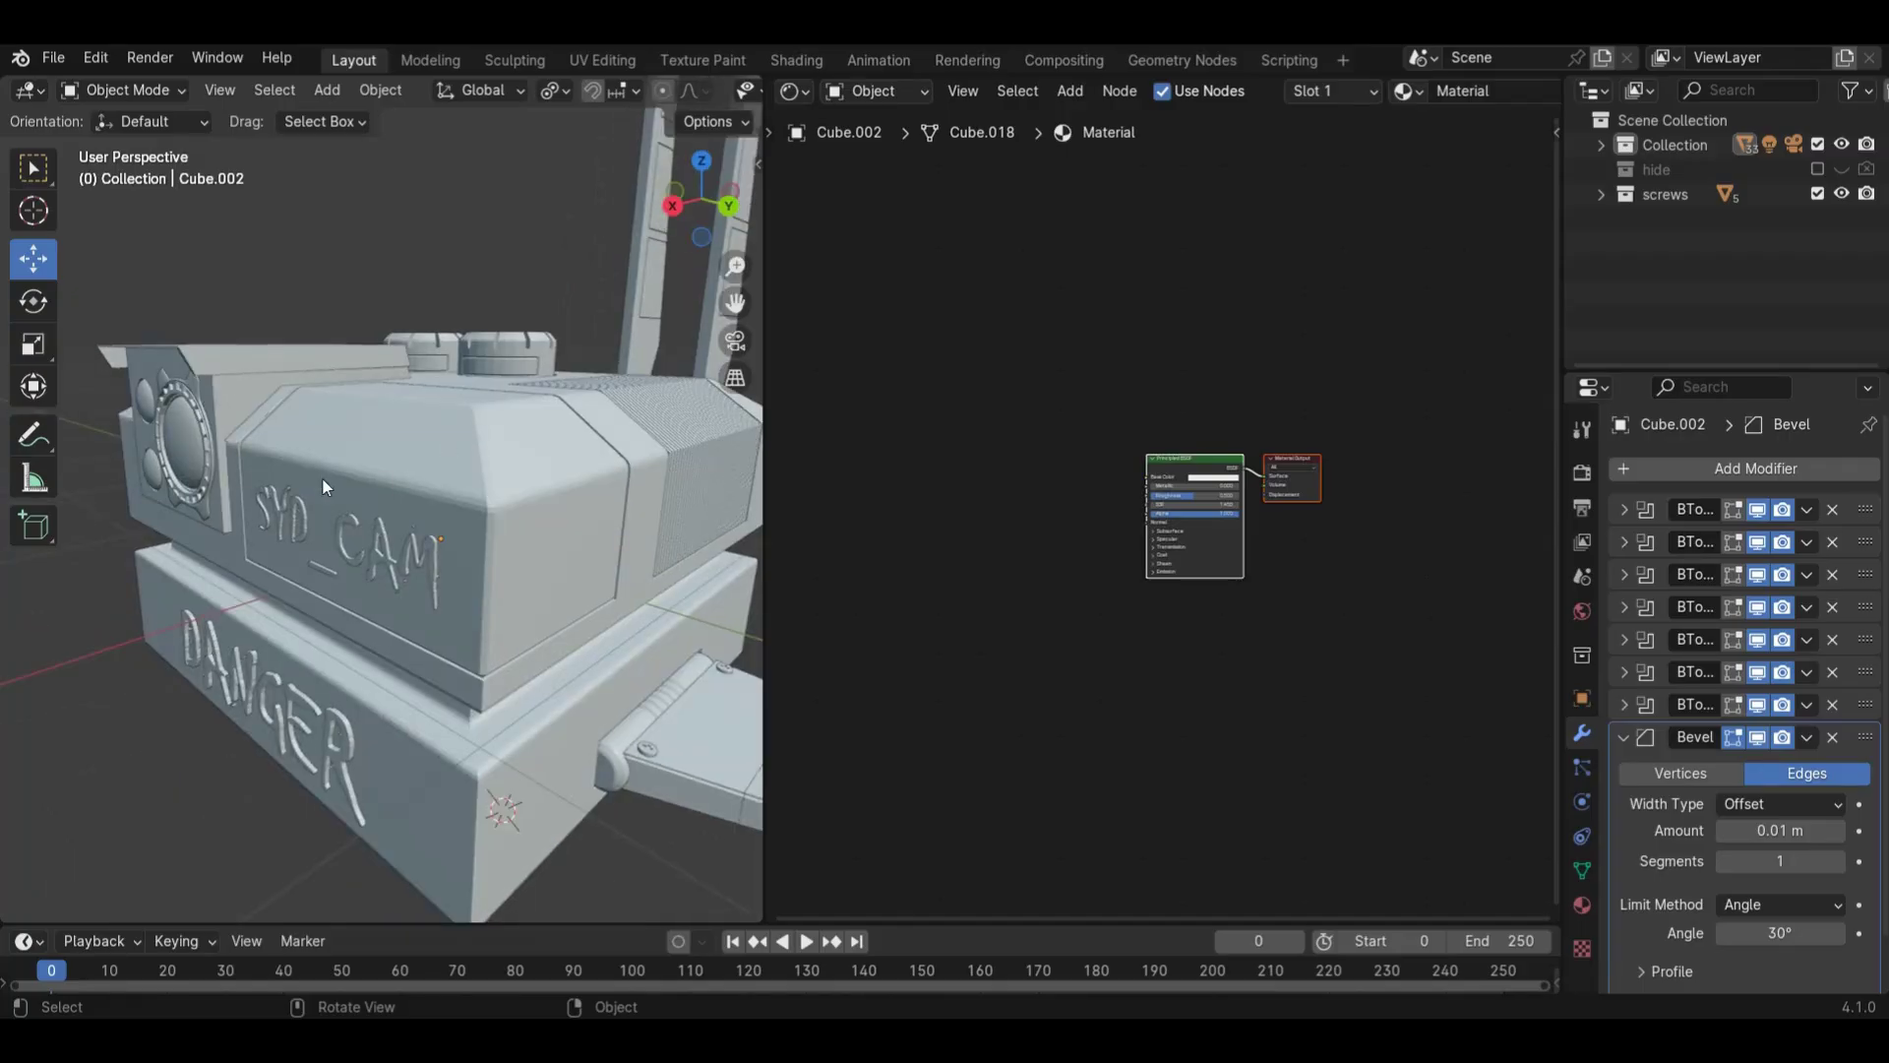
scroll(1073, 561, up, 3)
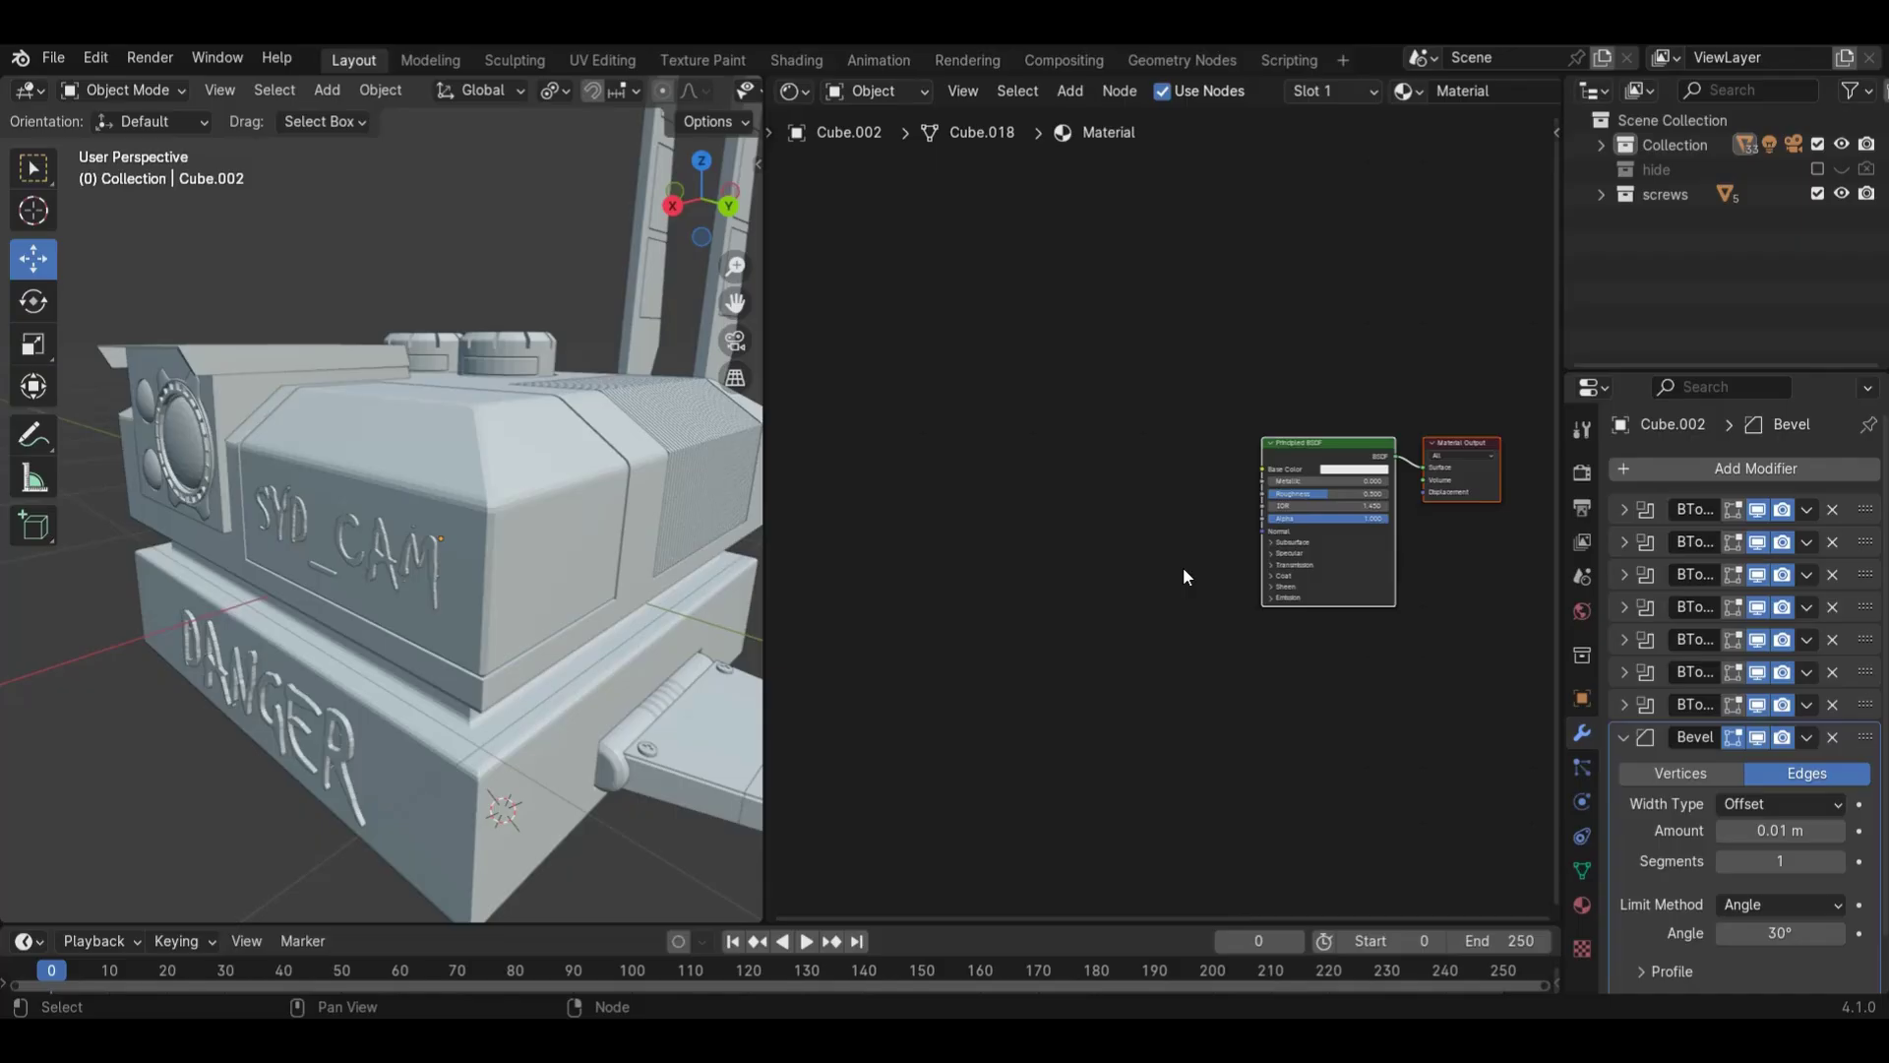
click(486, 476)
click(1027, 460)
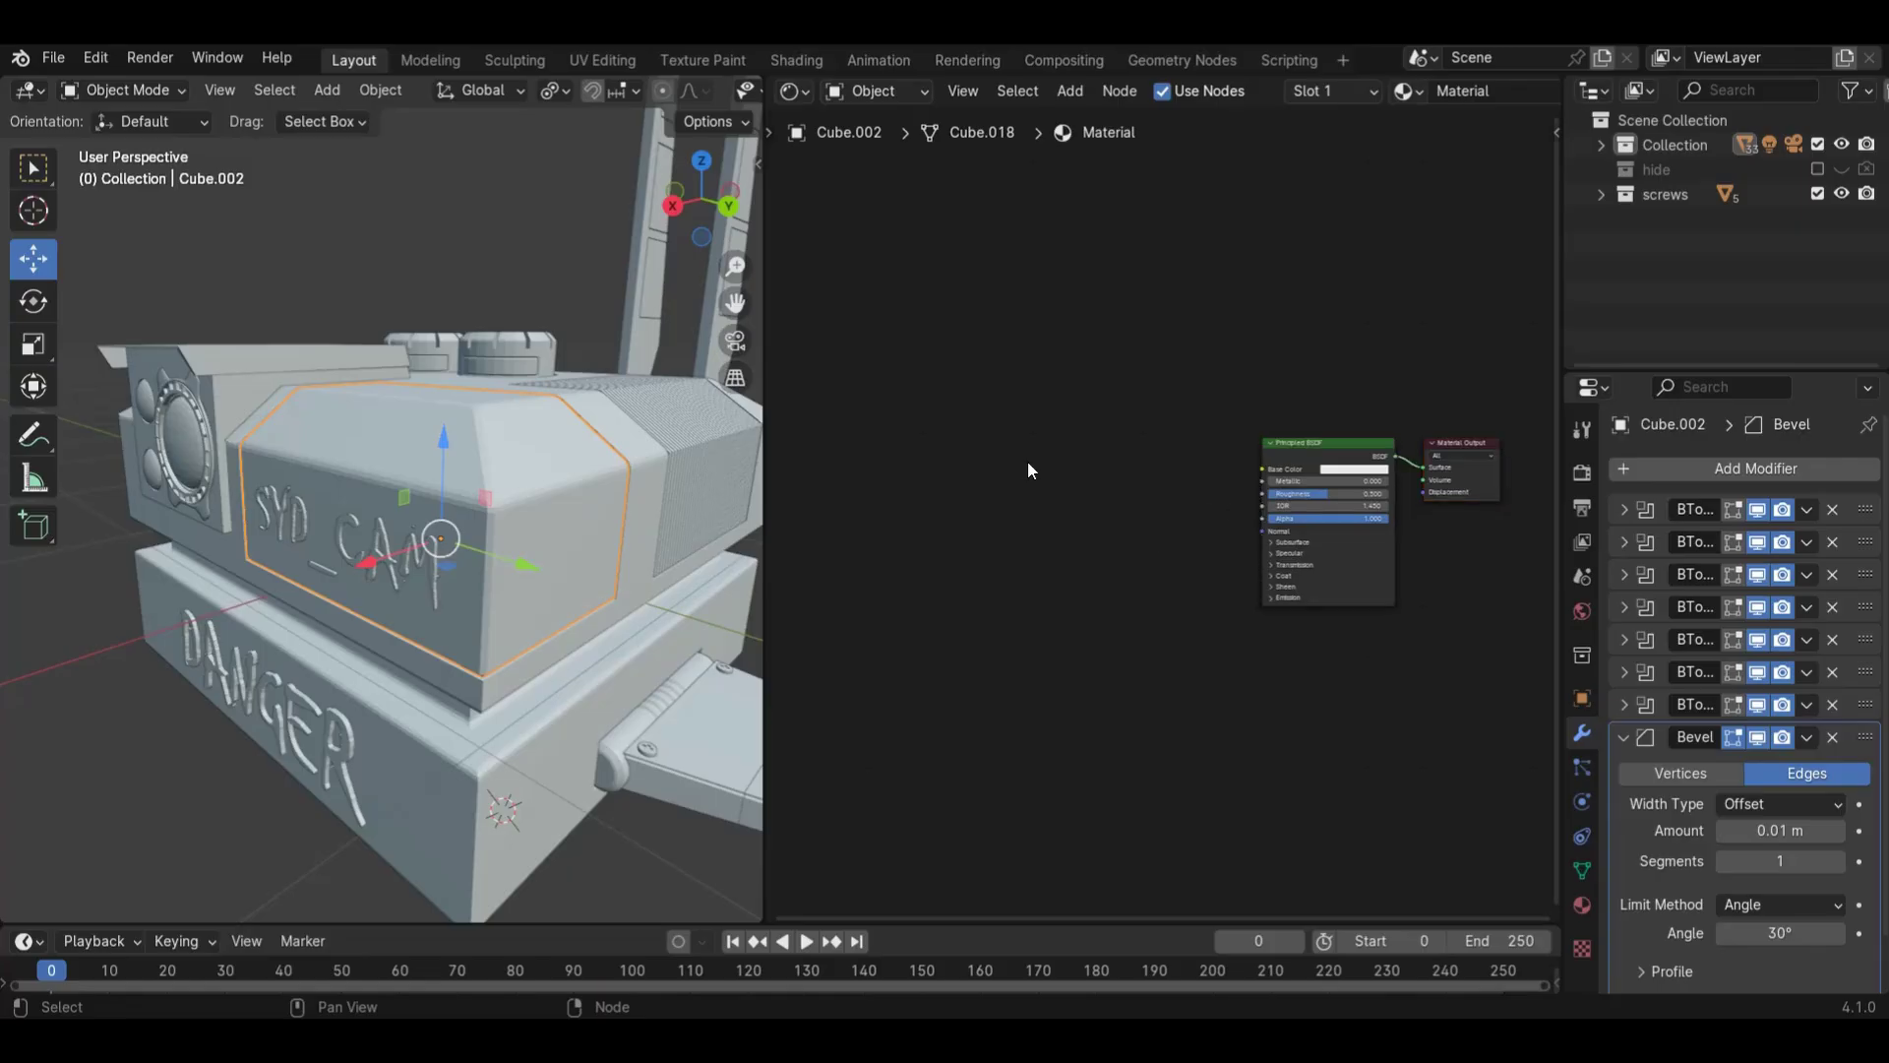
- Widen the 3D viewport beside the Shader Editor and show the material properties
scroll(693, 423, down, 4)
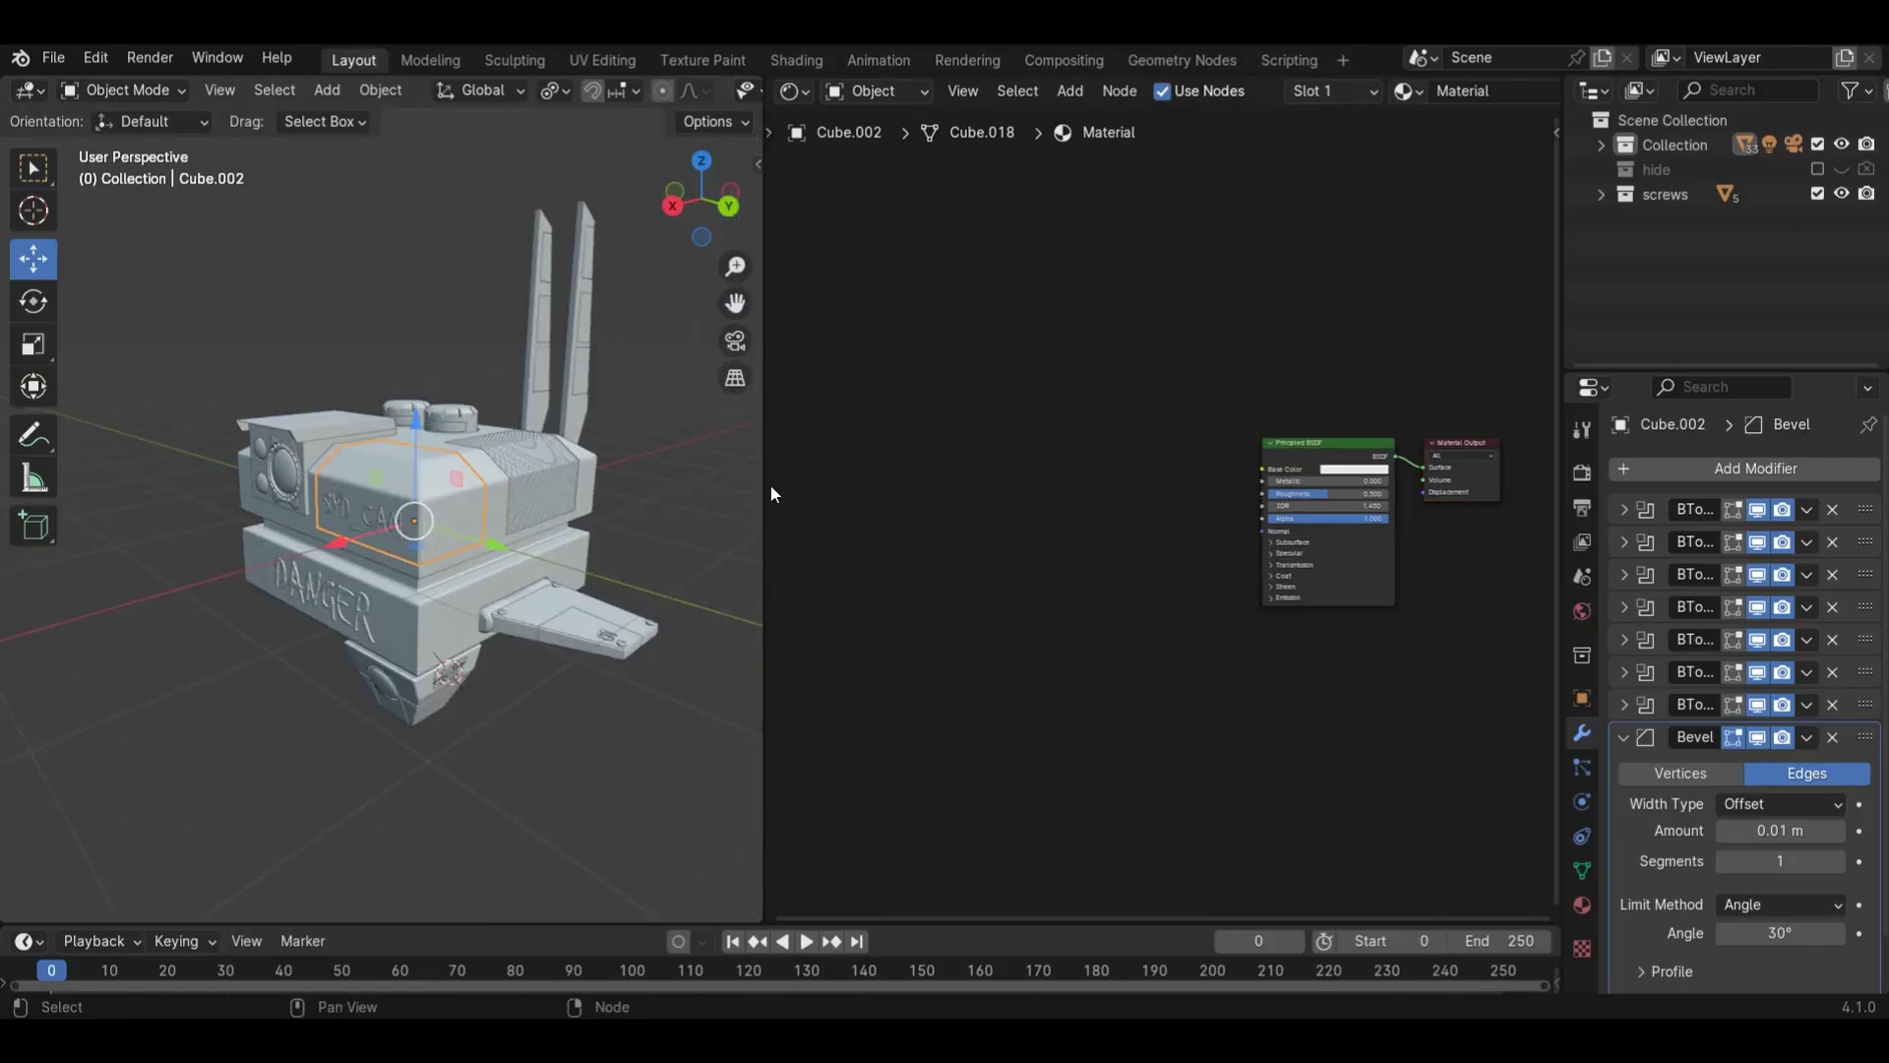
drag(765, 490, 1107, 482)
scroll(388, 286, down, 5)
key(a)
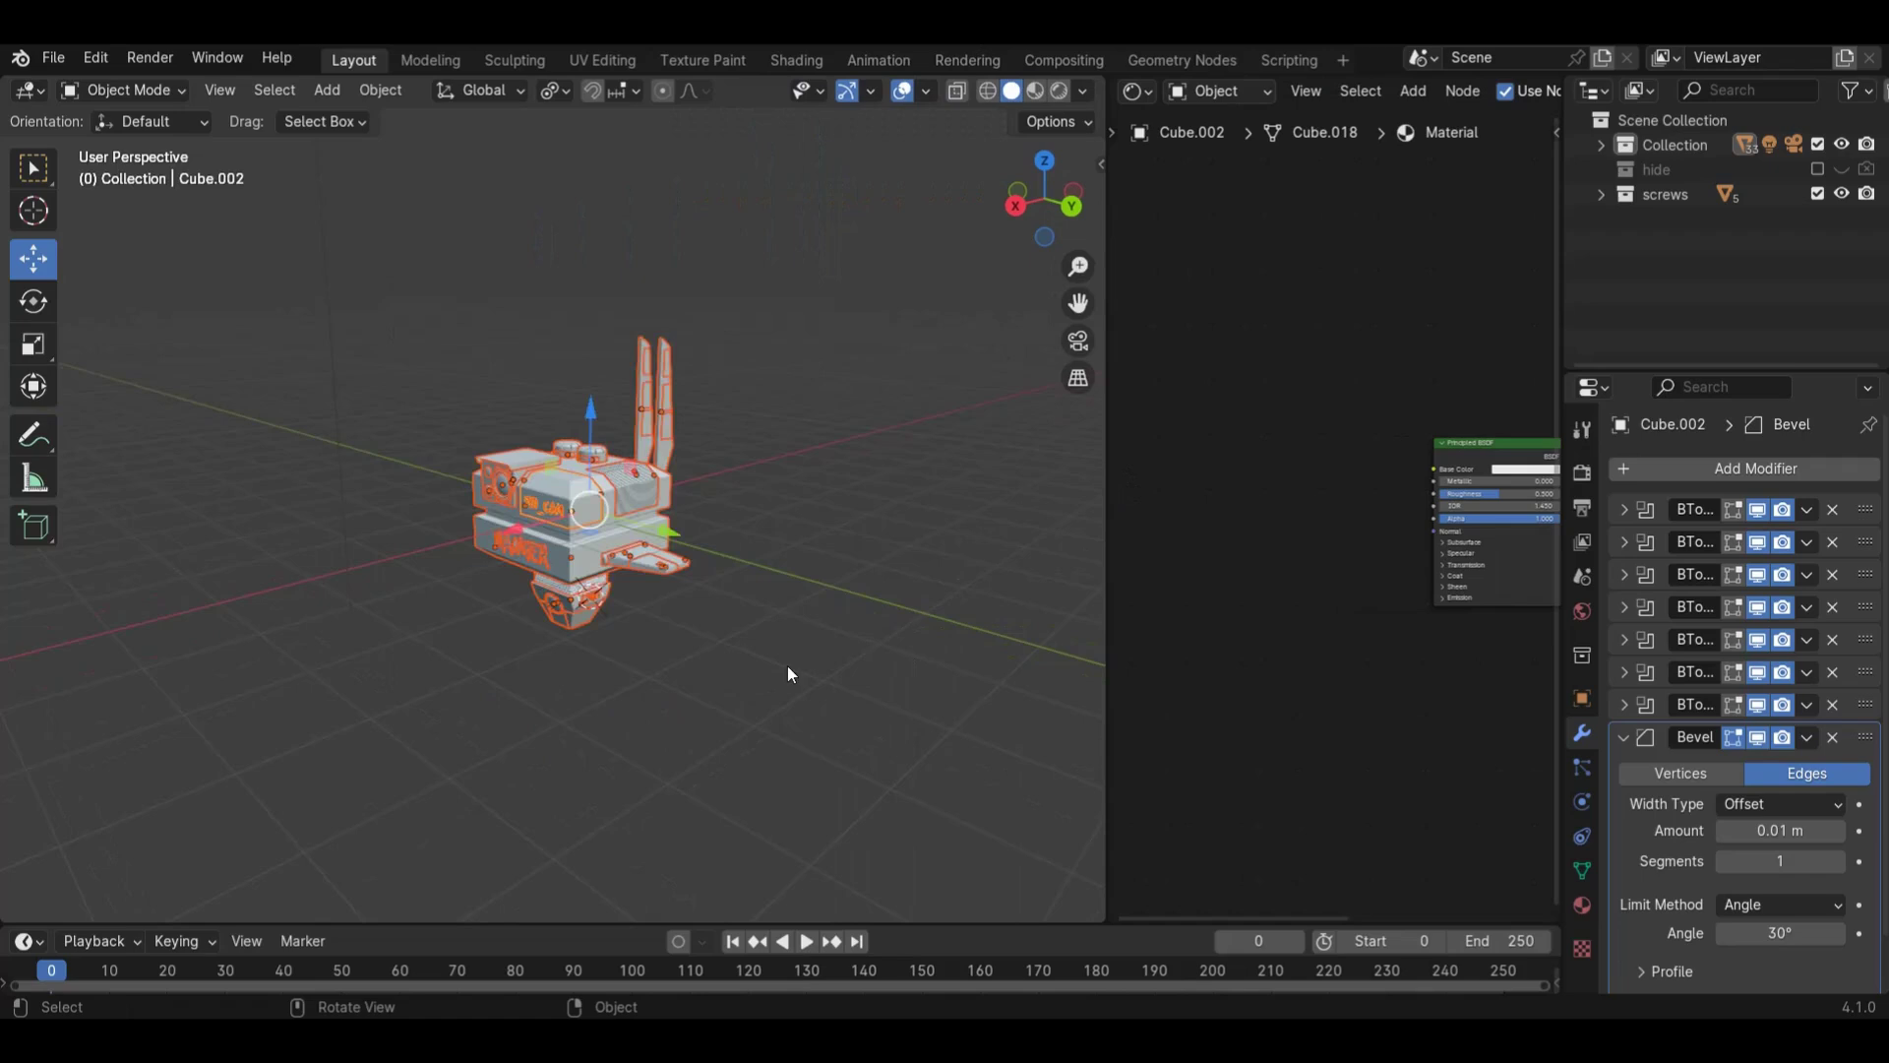
scroll(788, 666, up, 7)
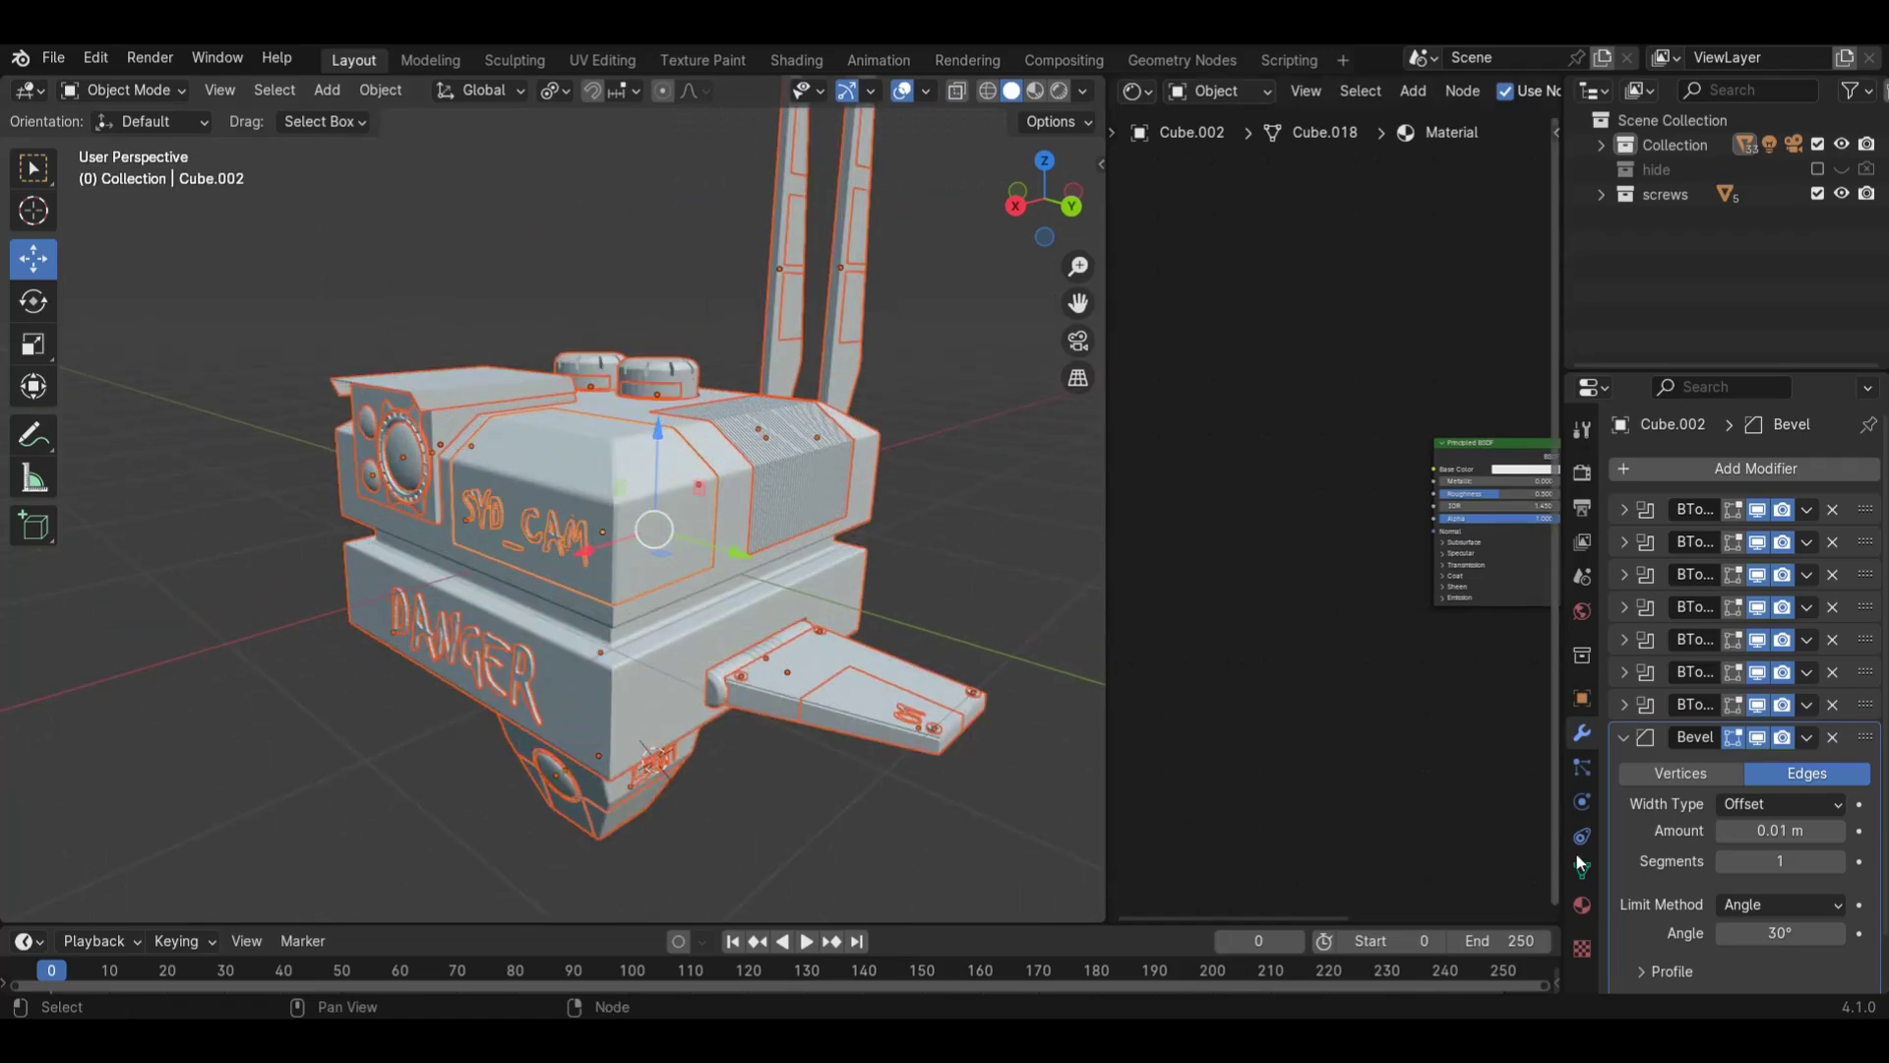
click(1581, 904)
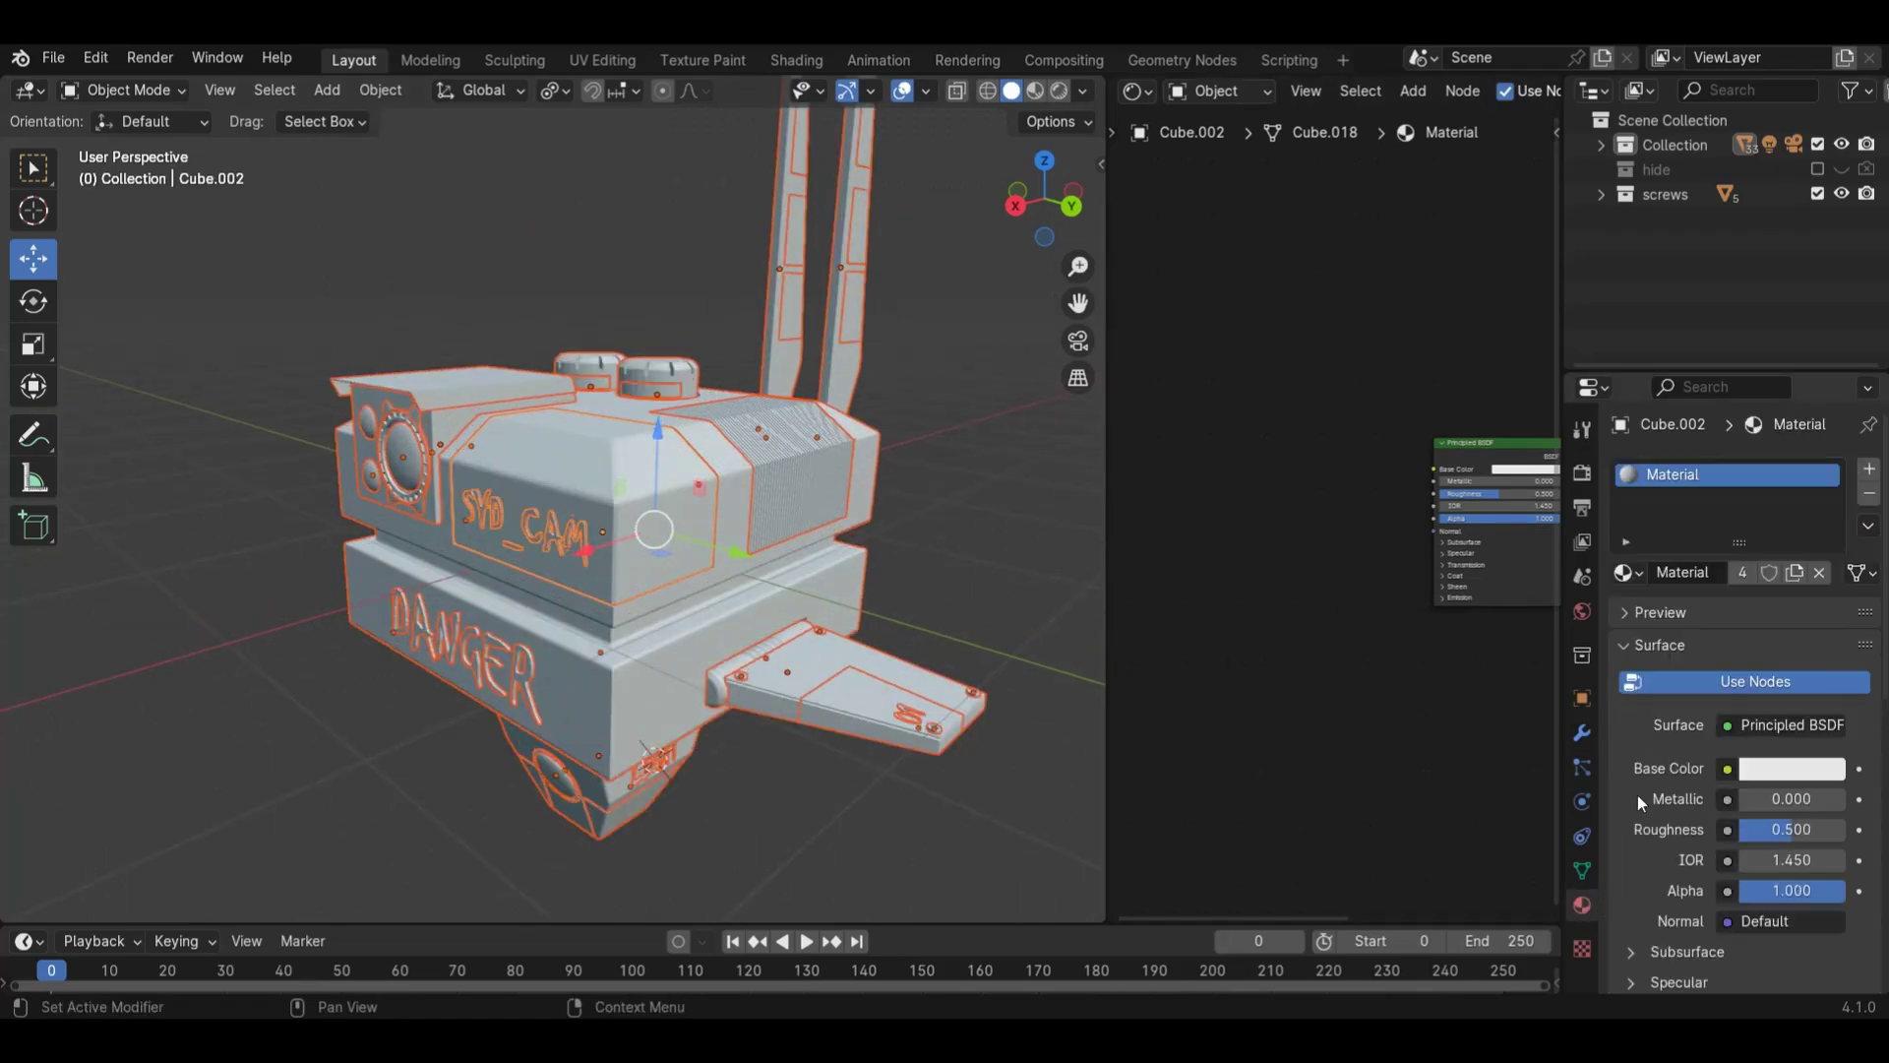
- Rename the material of the SYD_CAM panel to "green"
click(598, 463)
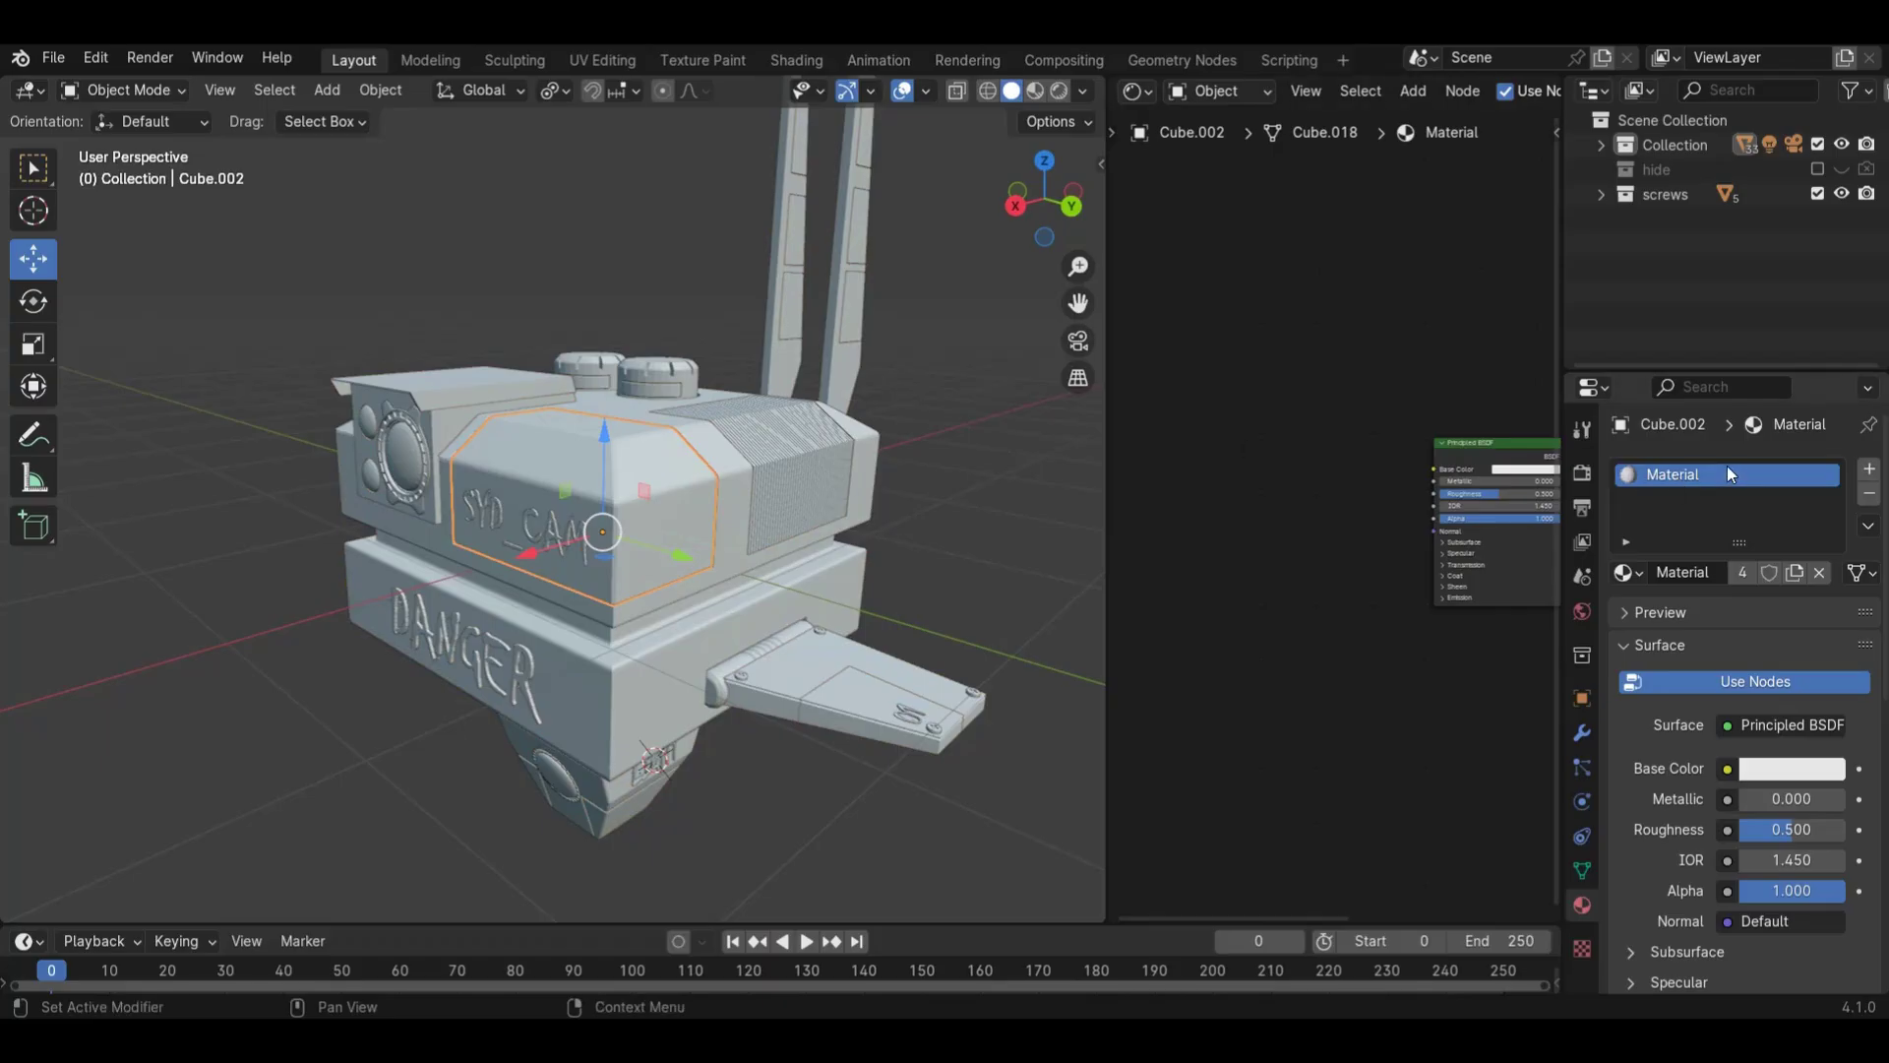
click(1626, 573)
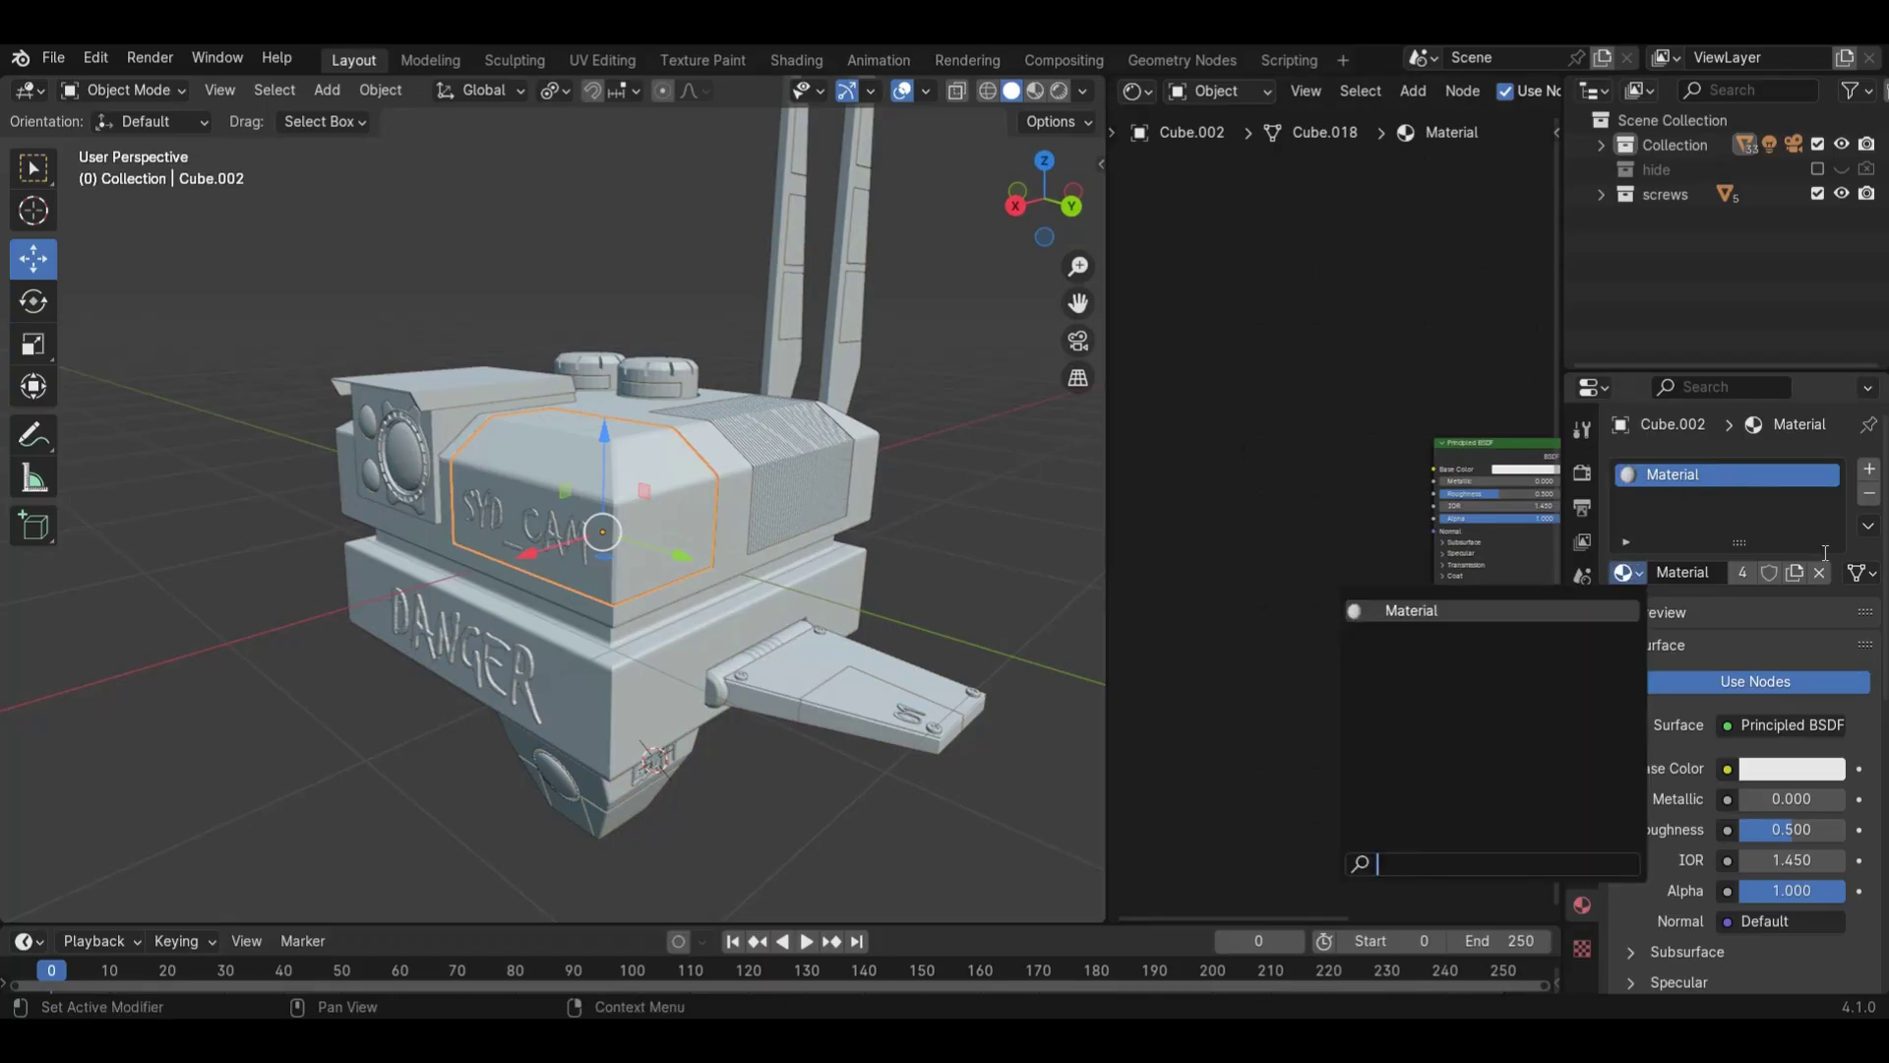
double_click(1705, 477)
text(green)
key(Return)
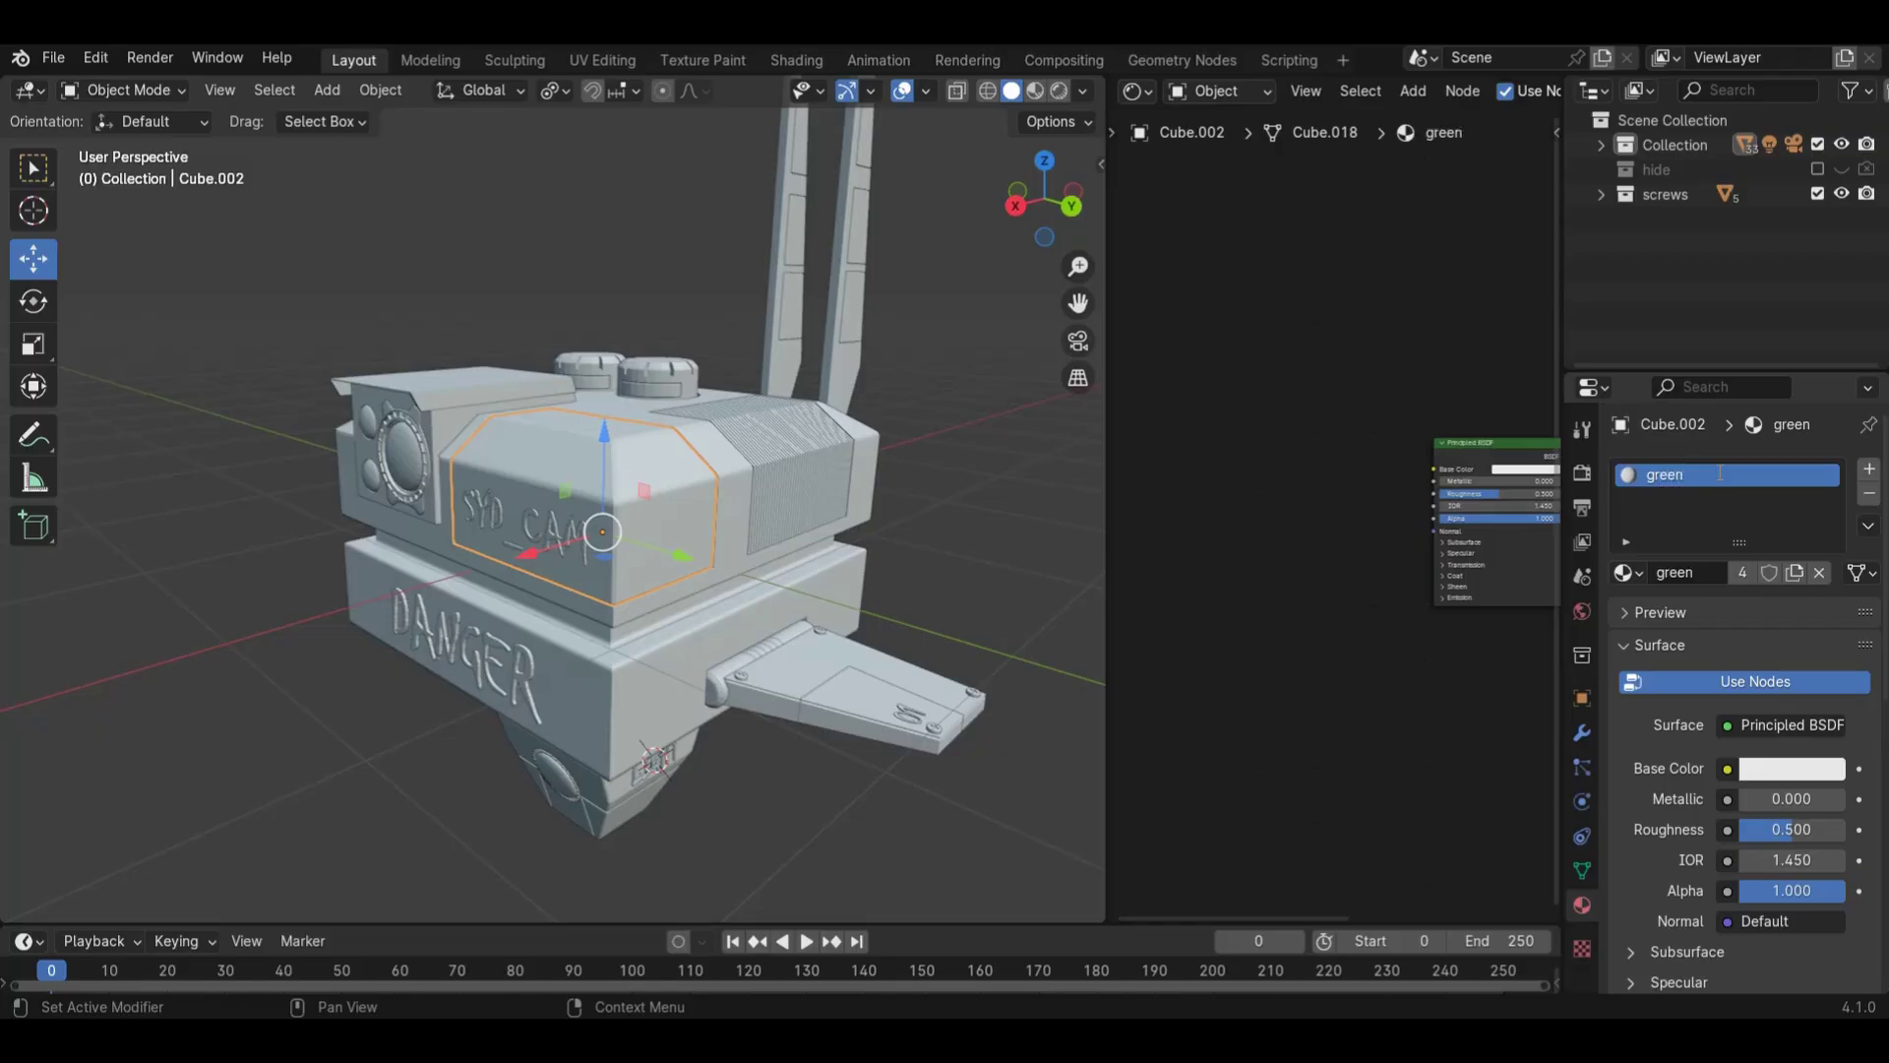
- Set the green material's base color to bright green and switch the viewport to Material Preview shading
click(1808, 772)
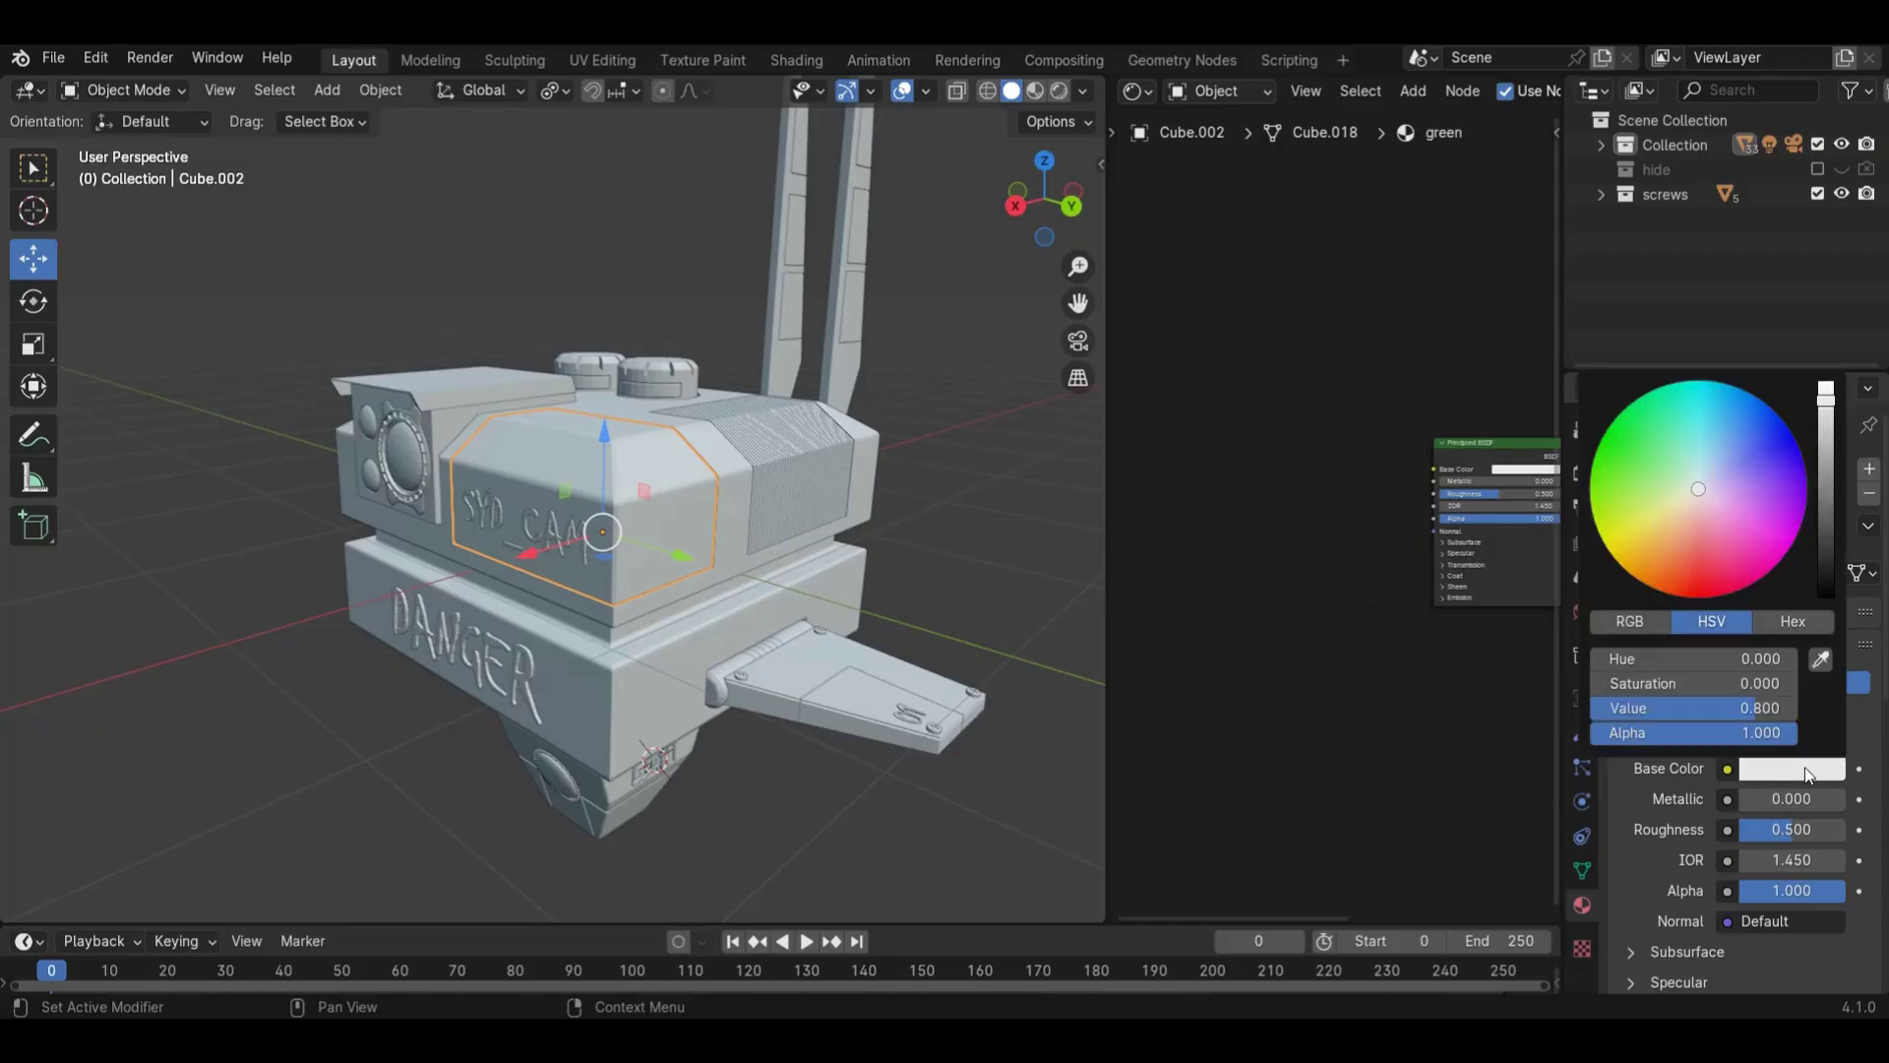
click(1667, 469)
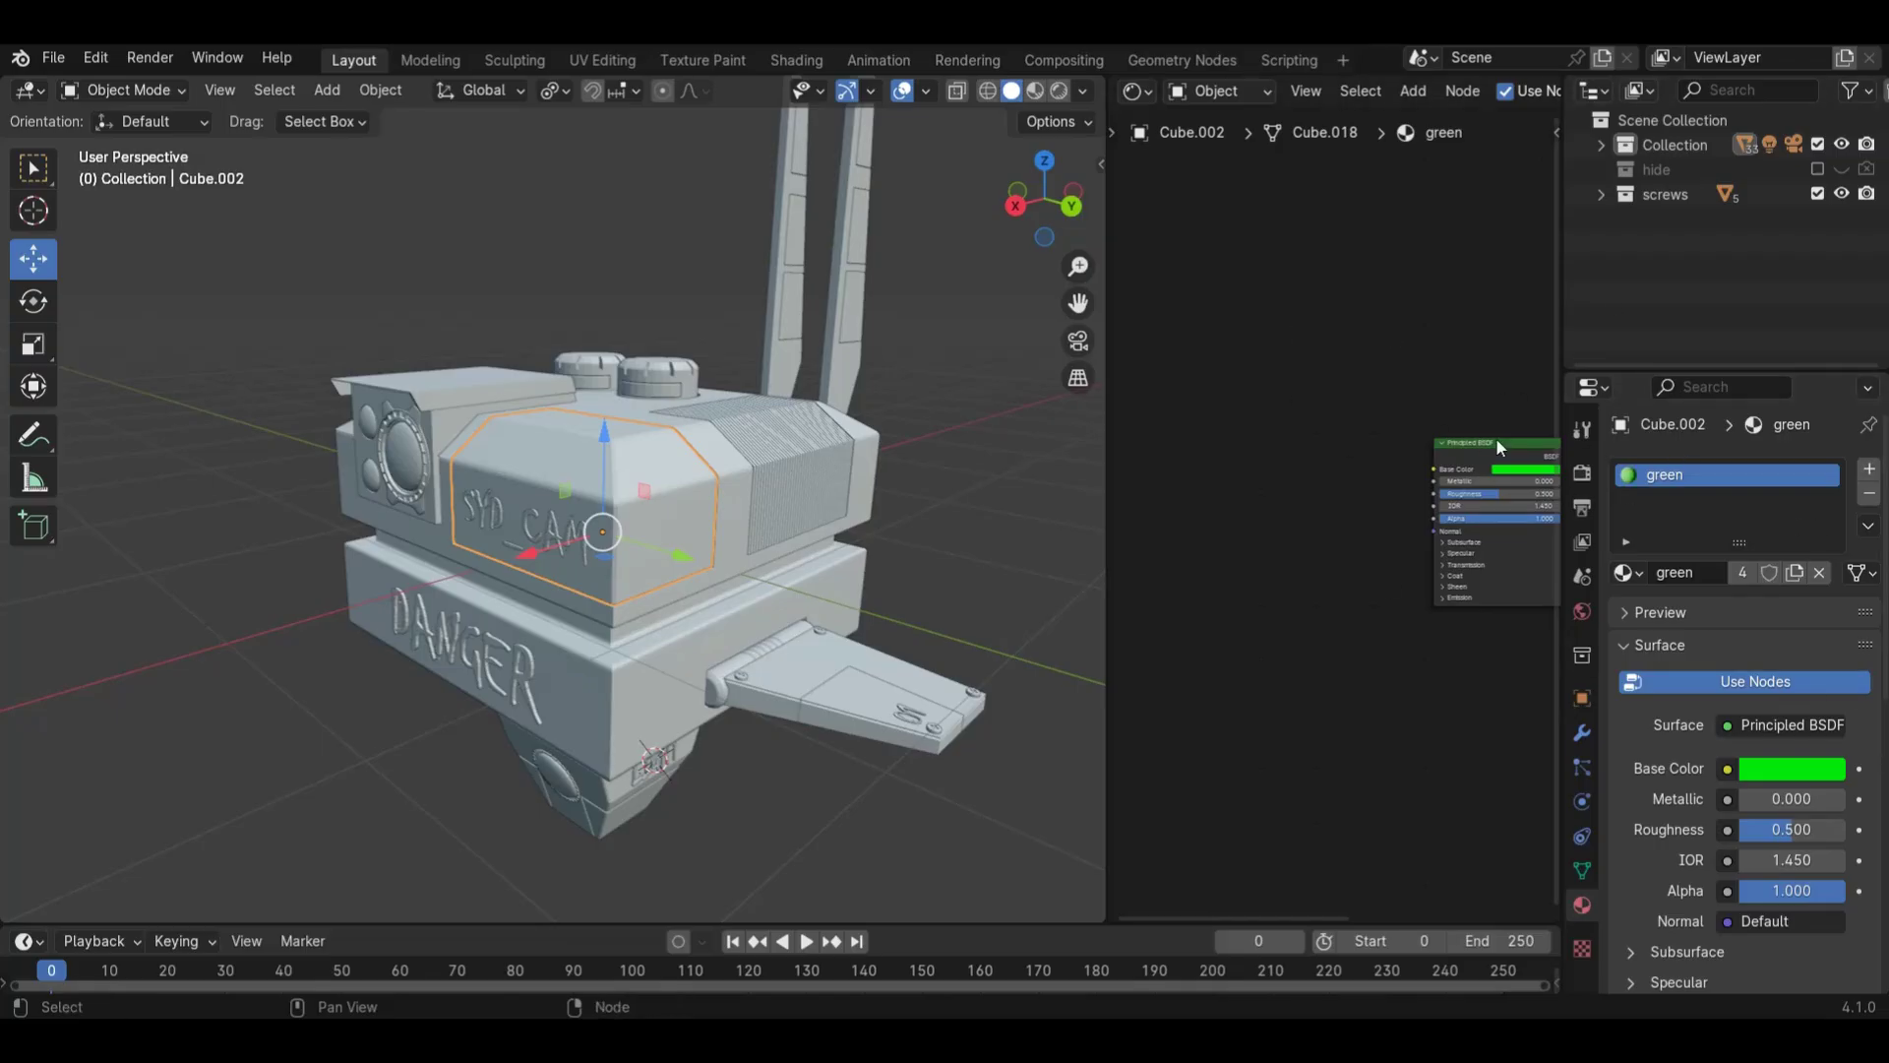
scroll(675, 358, down, 2)
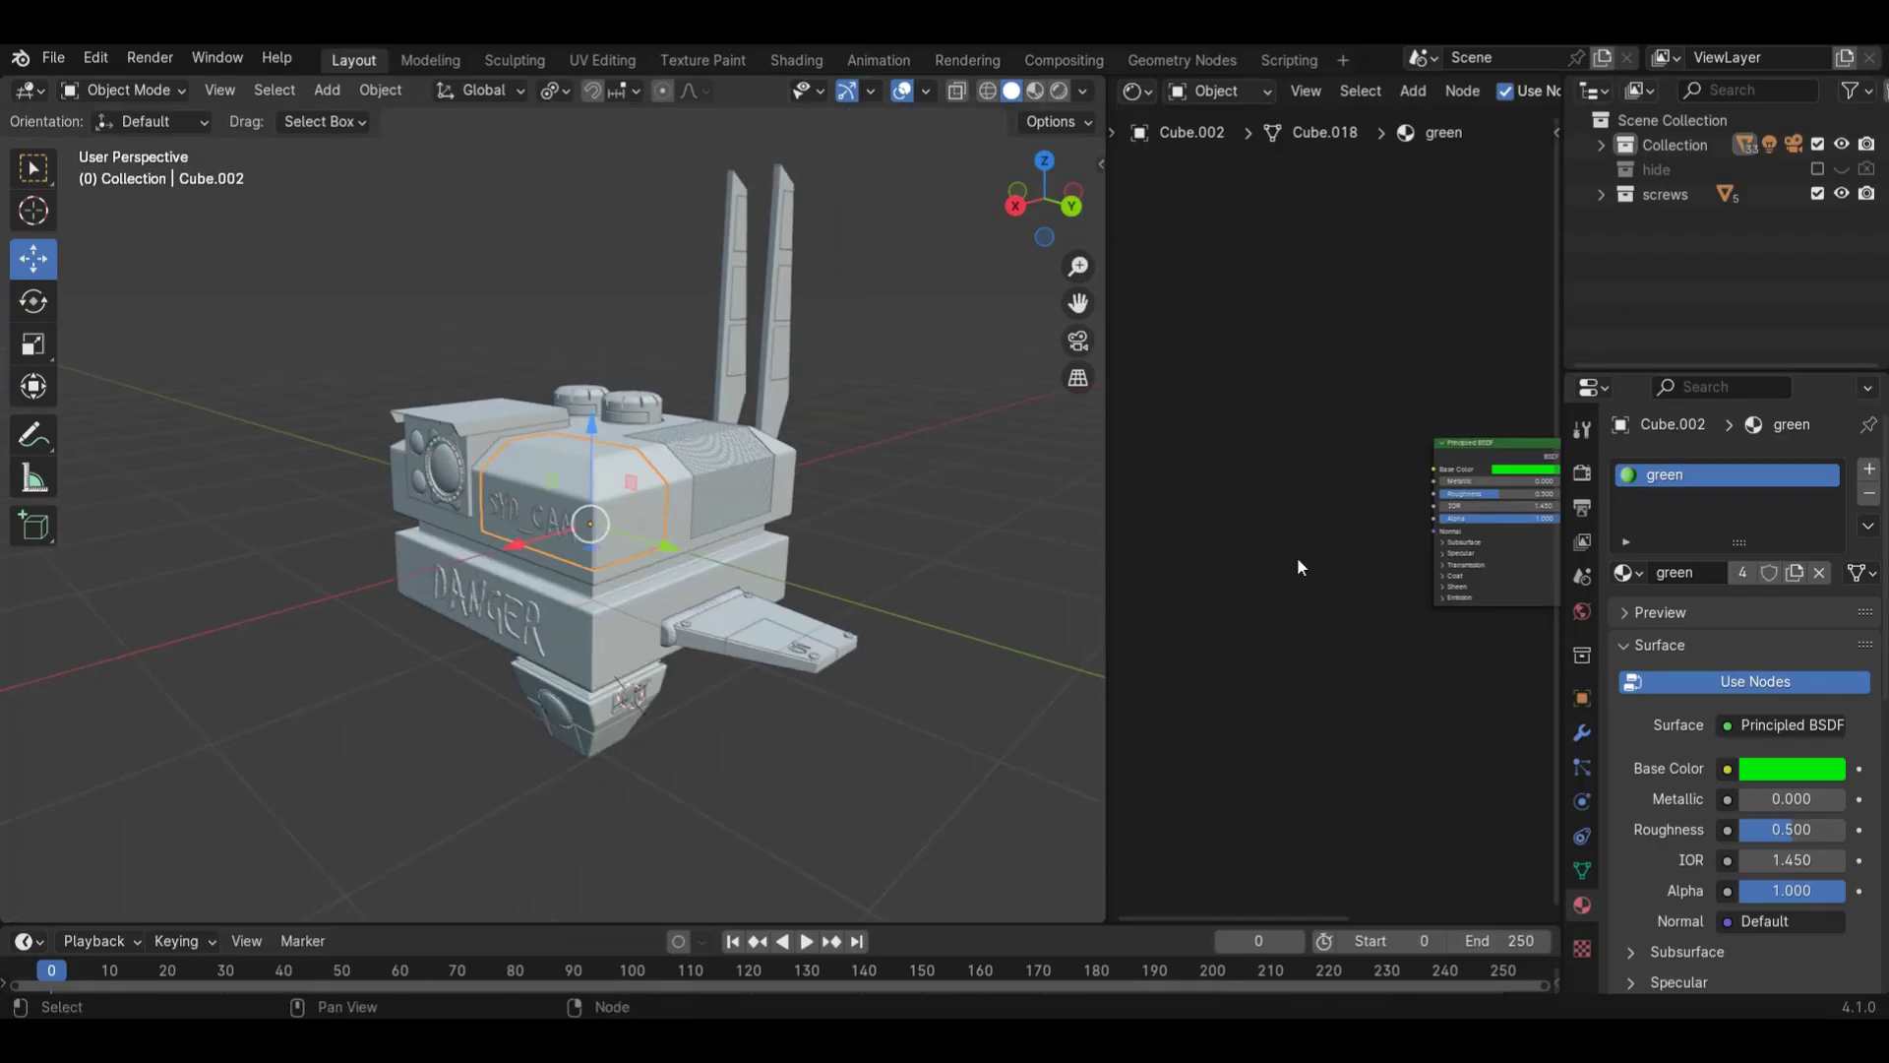
click(1038, 90)
middle_drag(997, 352, 634, 428)
- Link the active panel's green material to all objects of the model, and clear the selection
key(a)
scroll(787, 482, up, 3)
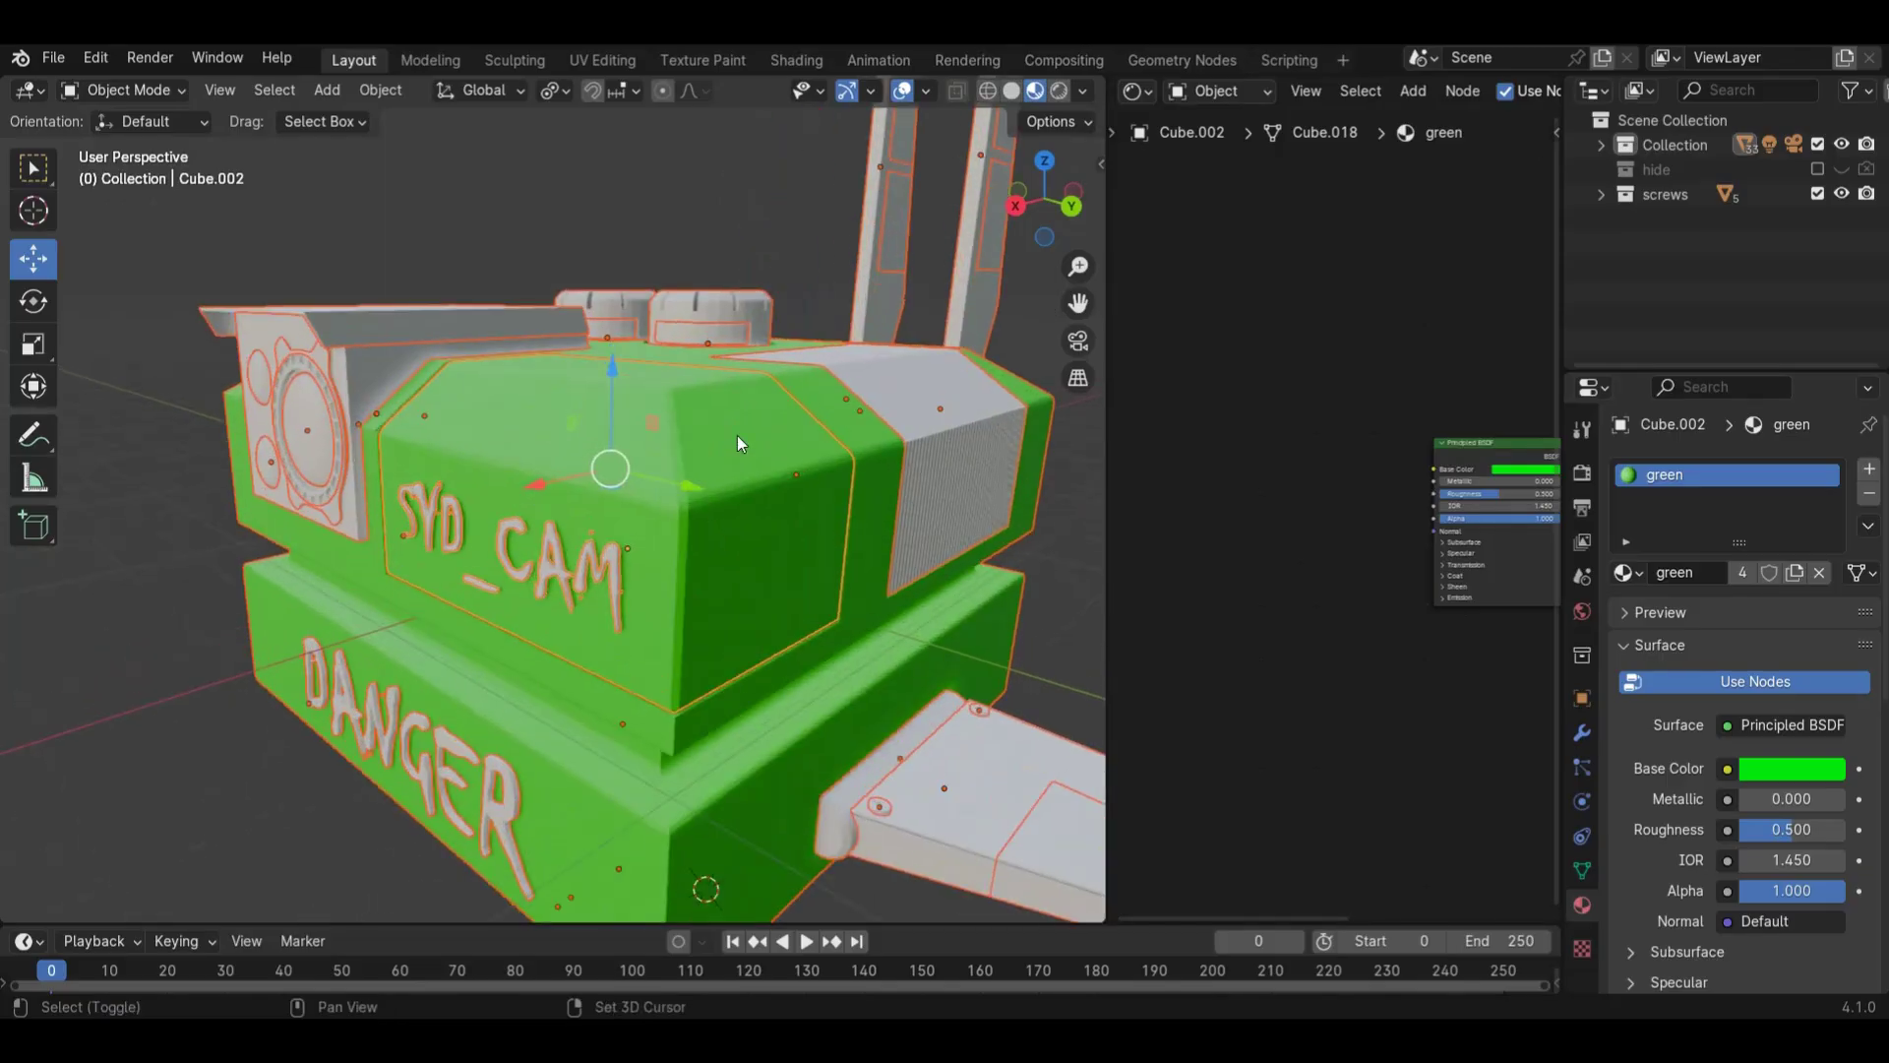
key(ctrl+l)
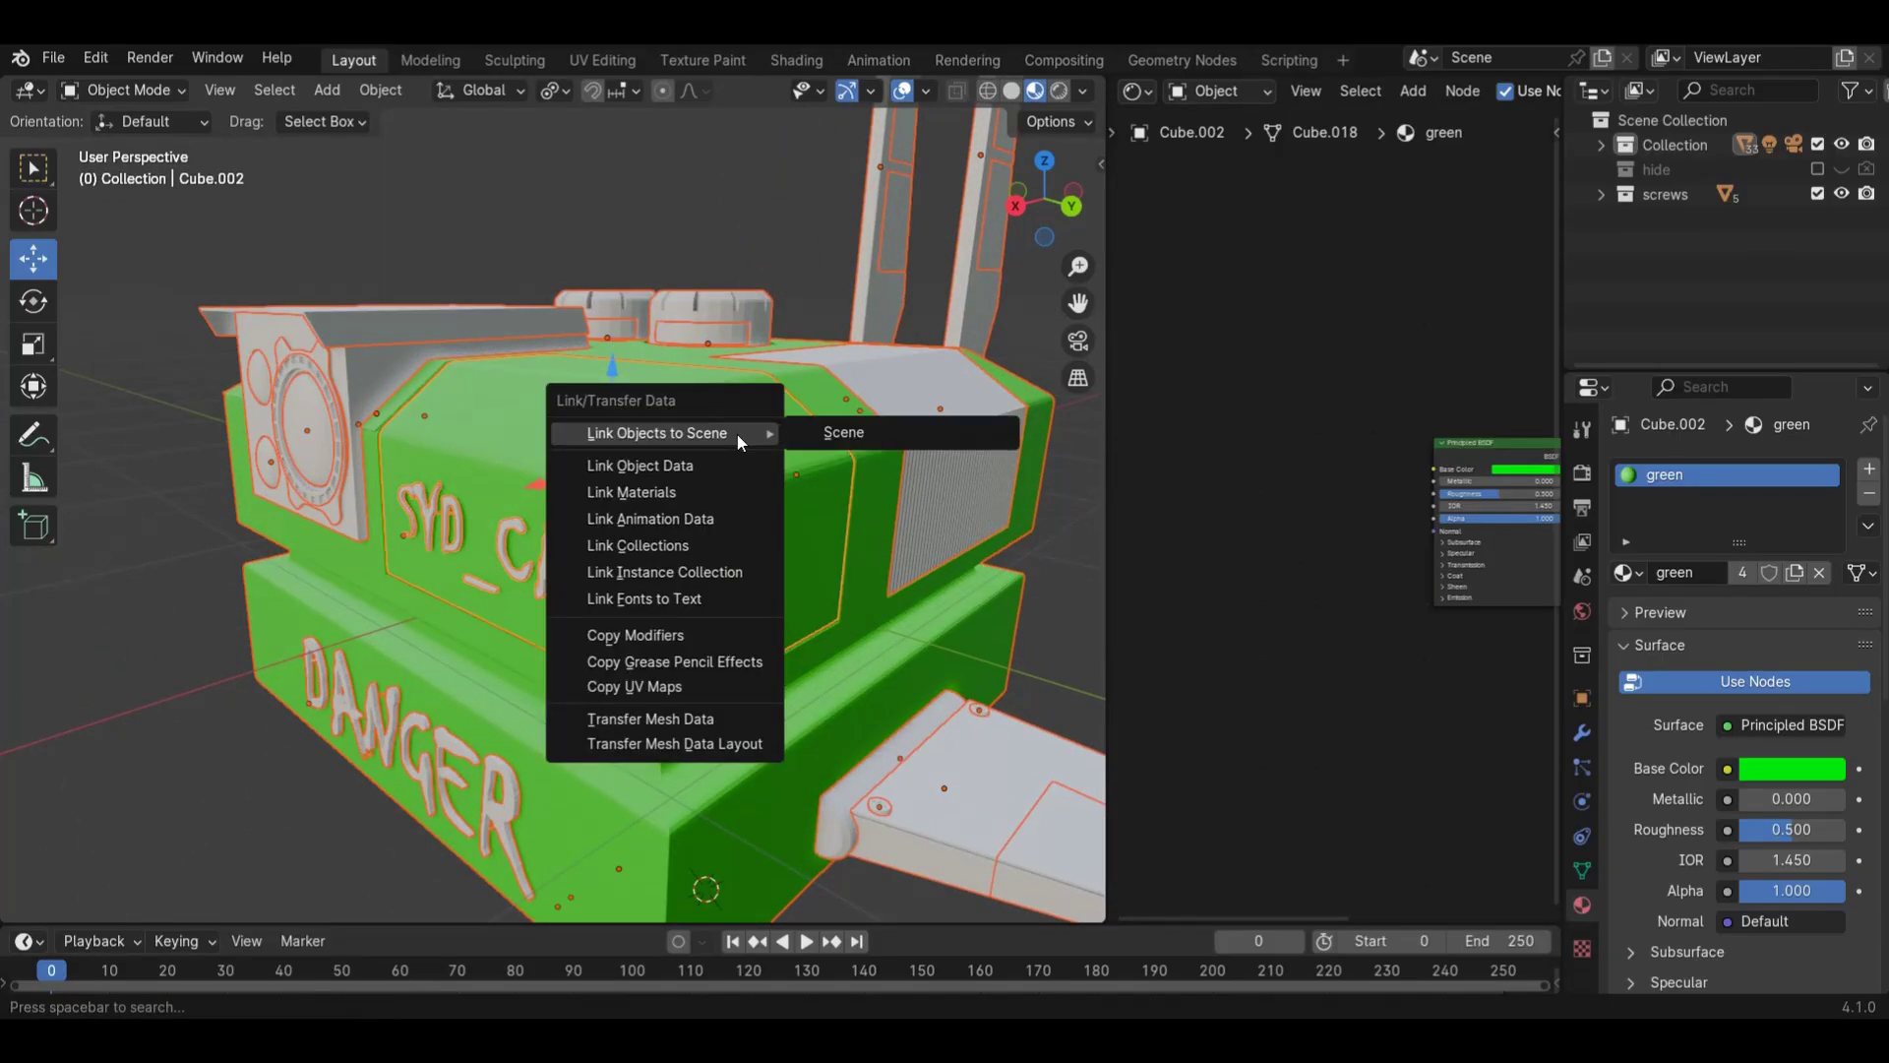
click(704, 488)
key(alt+a)
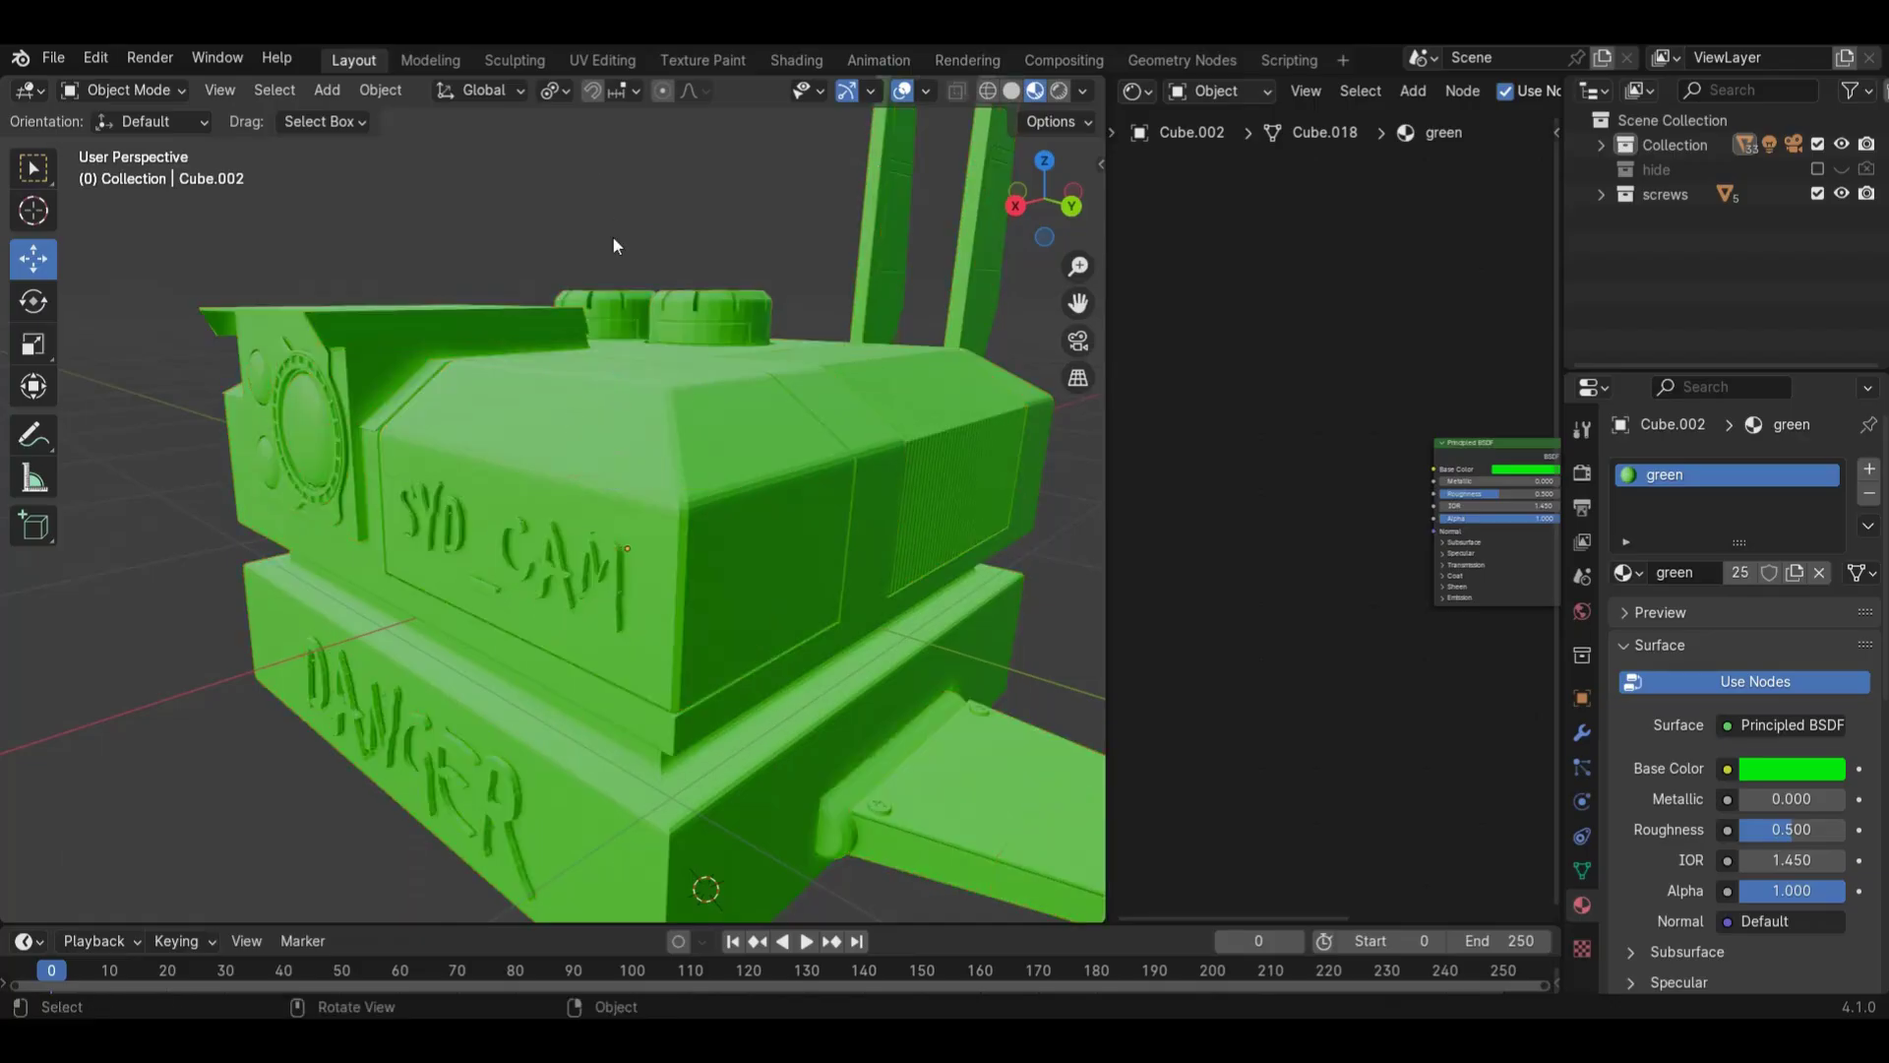
- Narrow the 3D viewport to give the Shader Editor more room
scroll(858, 240, down, 4)
drag(1041, 209, 842, 305)
scroll(773, 387, up, 5)
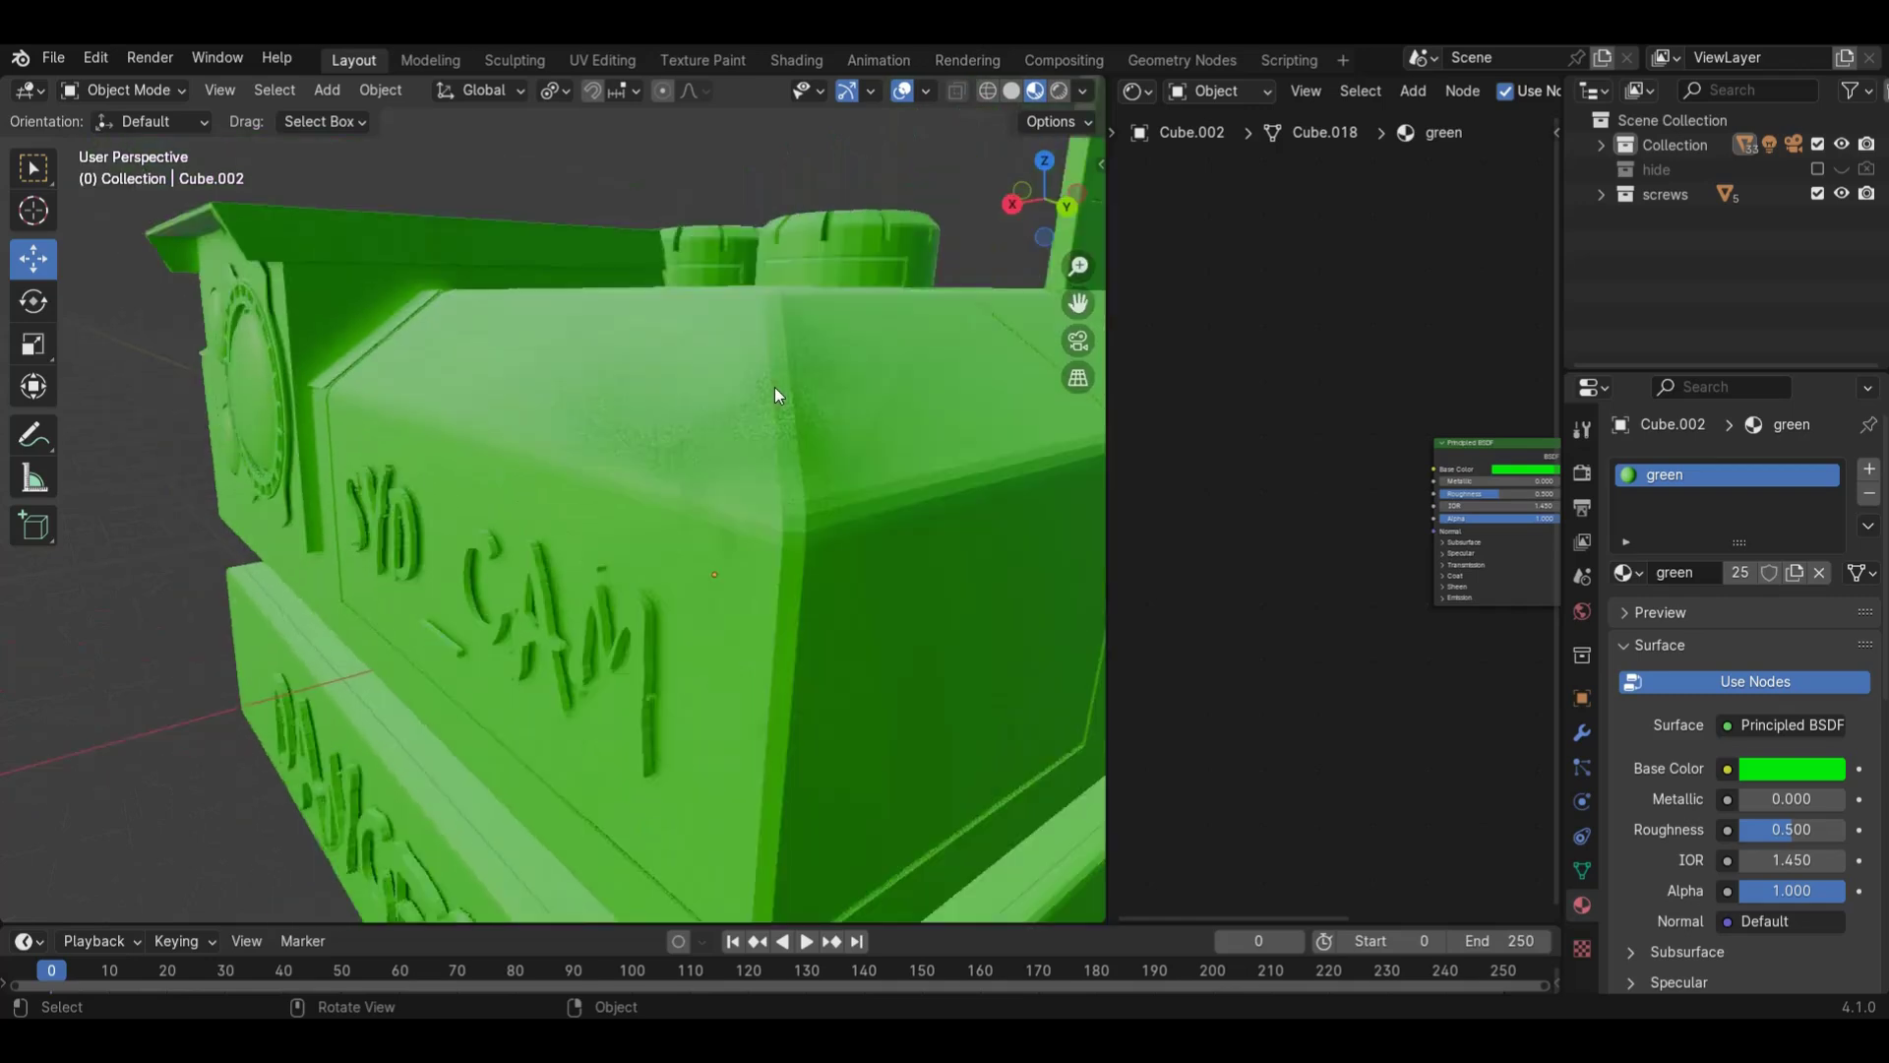
scroll(880, 356, down, 3)
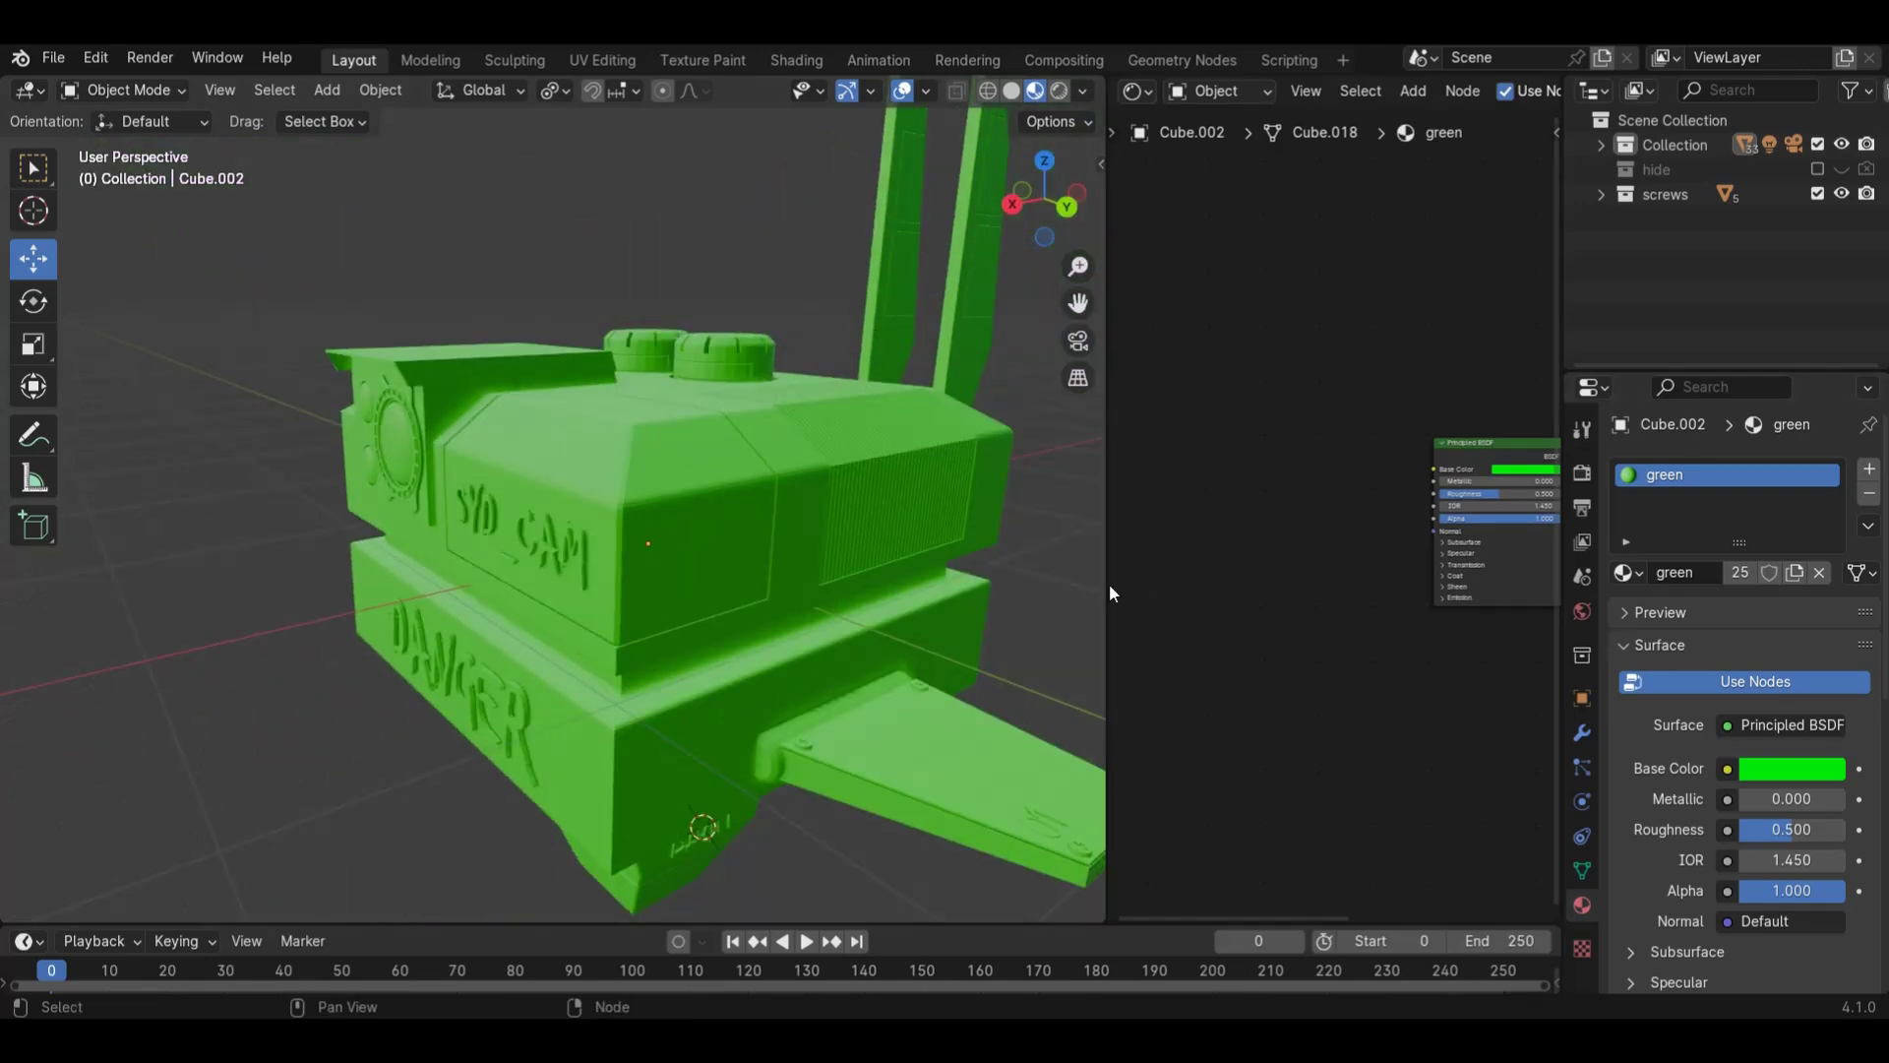
drag(1107, 581, 866, 580)
scroll(751, 96, down, 5)
- Compare the model in Solid and Material Preview shading, examining the SYD_CAM panel up close
click(775, 91)
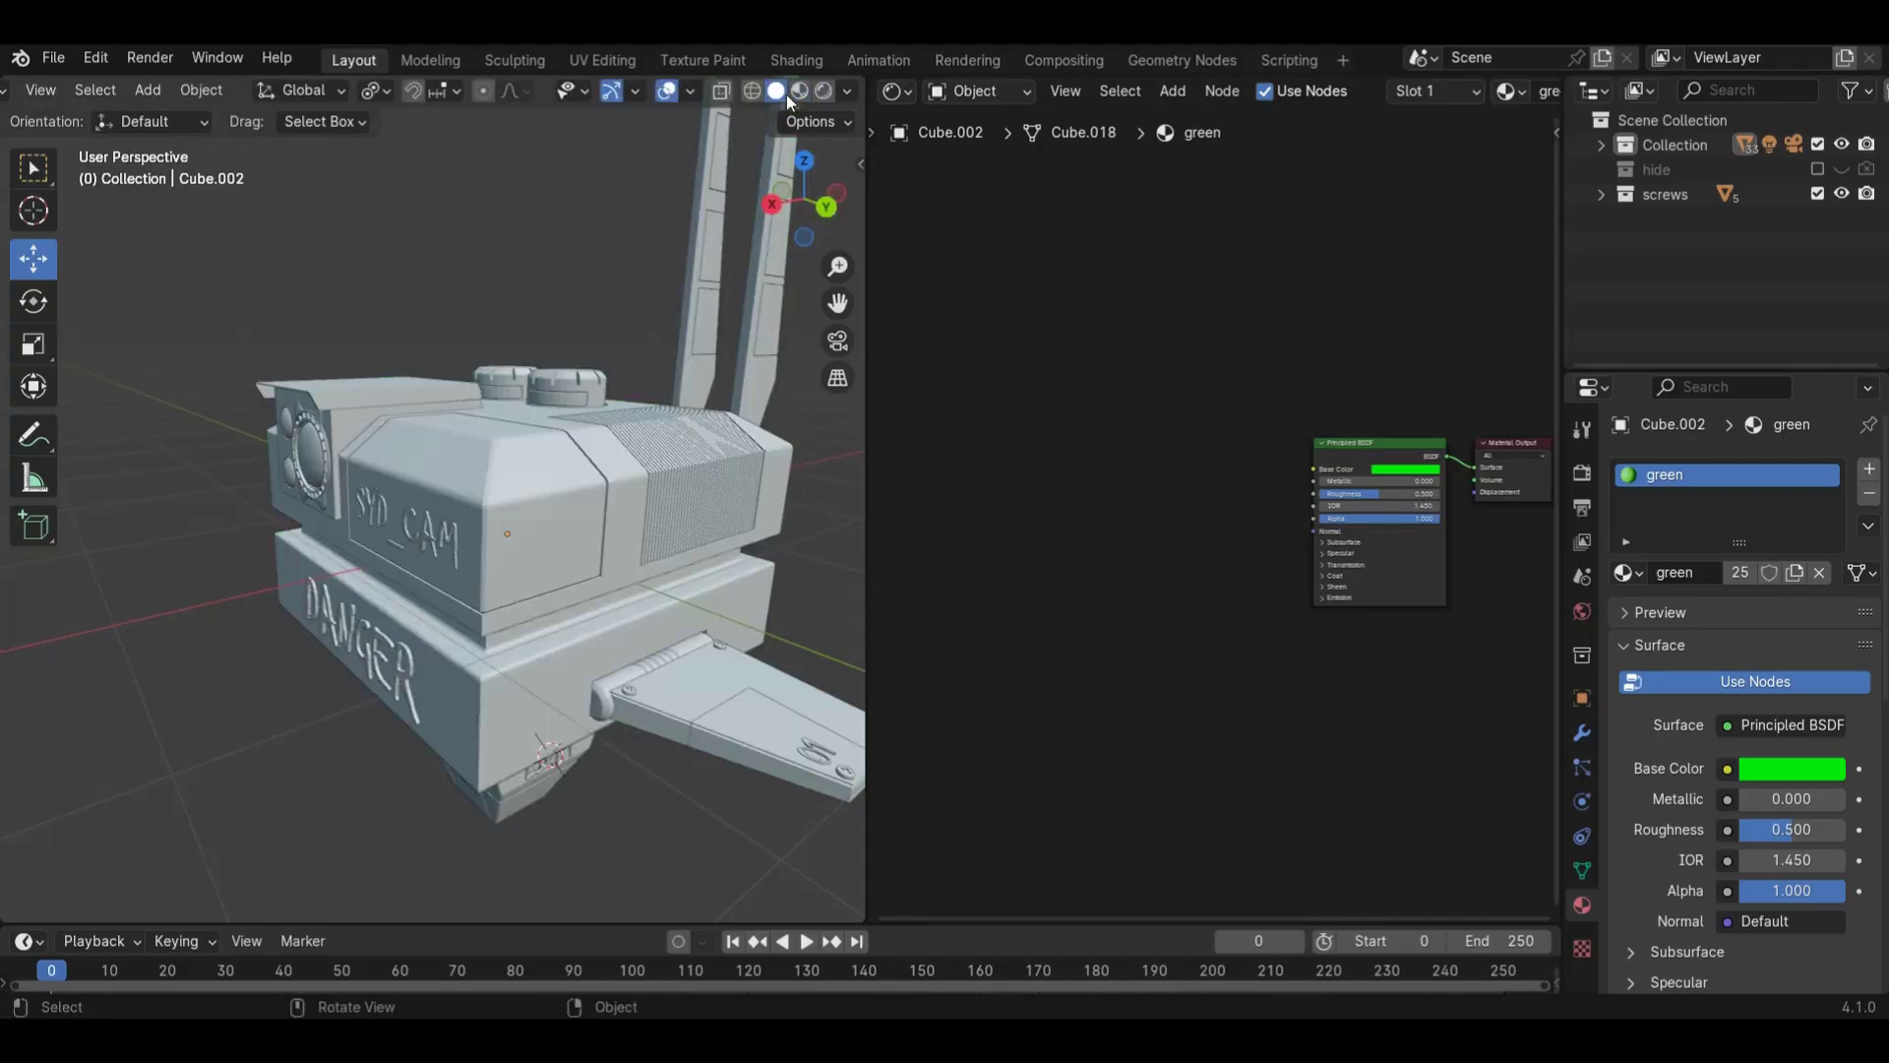
click(801, 93)
mouse_move(826, 165)
mouse_down()
mouse_move(844, 152)
mouse_move(848, 177)
mouse_up()
scroll(689, 475, up, 5)
scroll(1185, 659, up, 4)
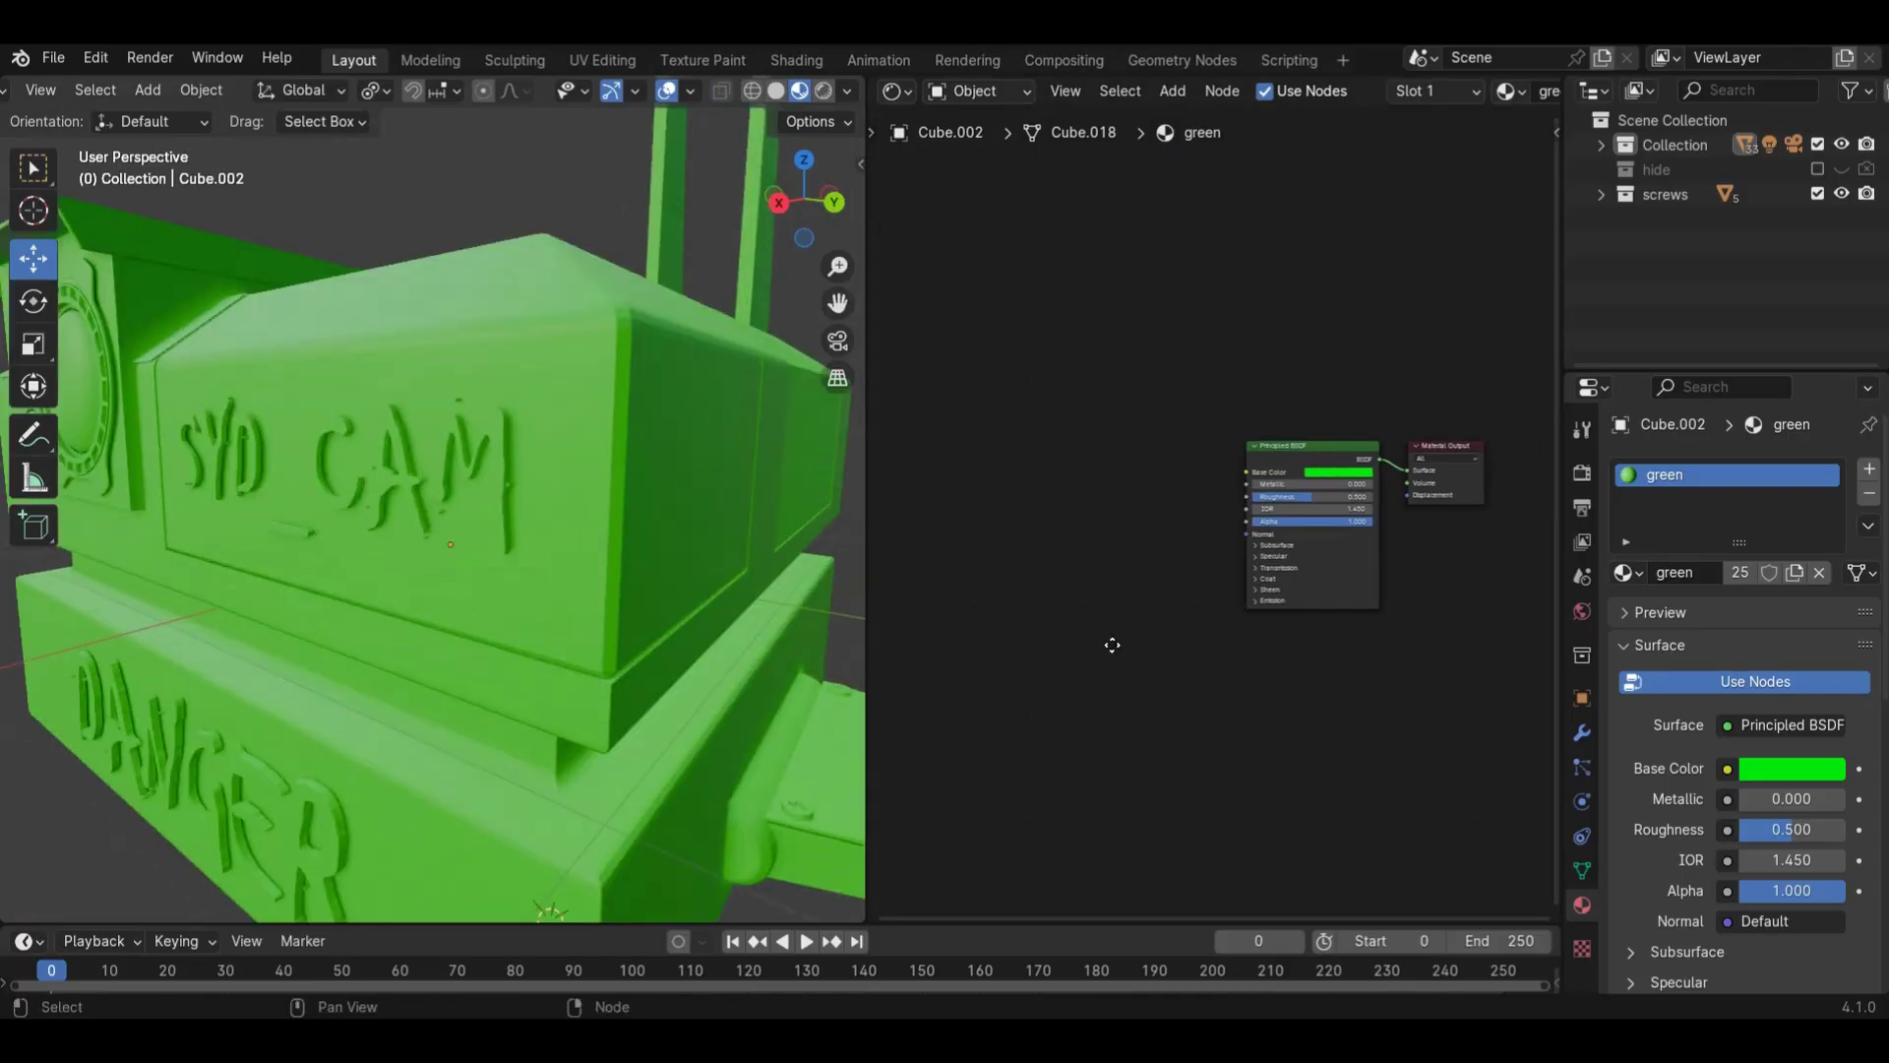
- Enable Ambient Occlusion in the EEVEE render settings
click(1581, 507)
click(1581, 472)
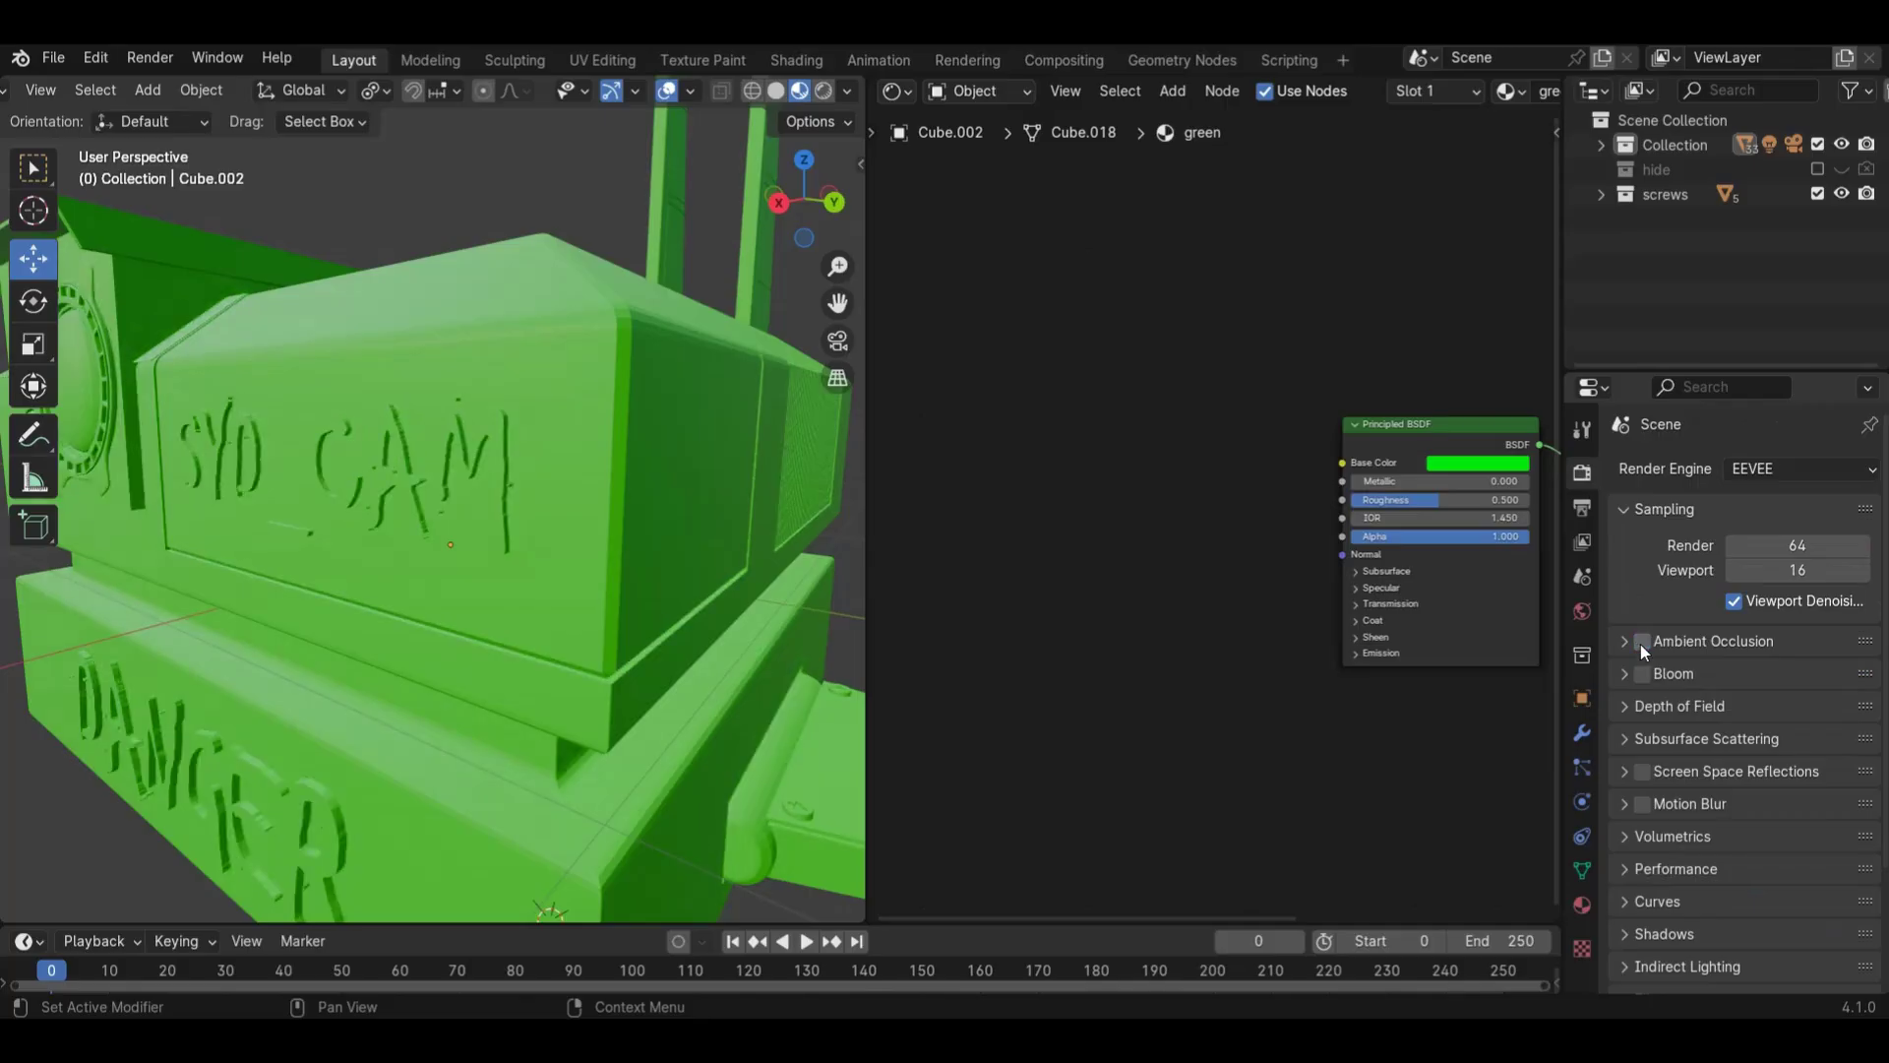
scroll(571, 486, up, 5)
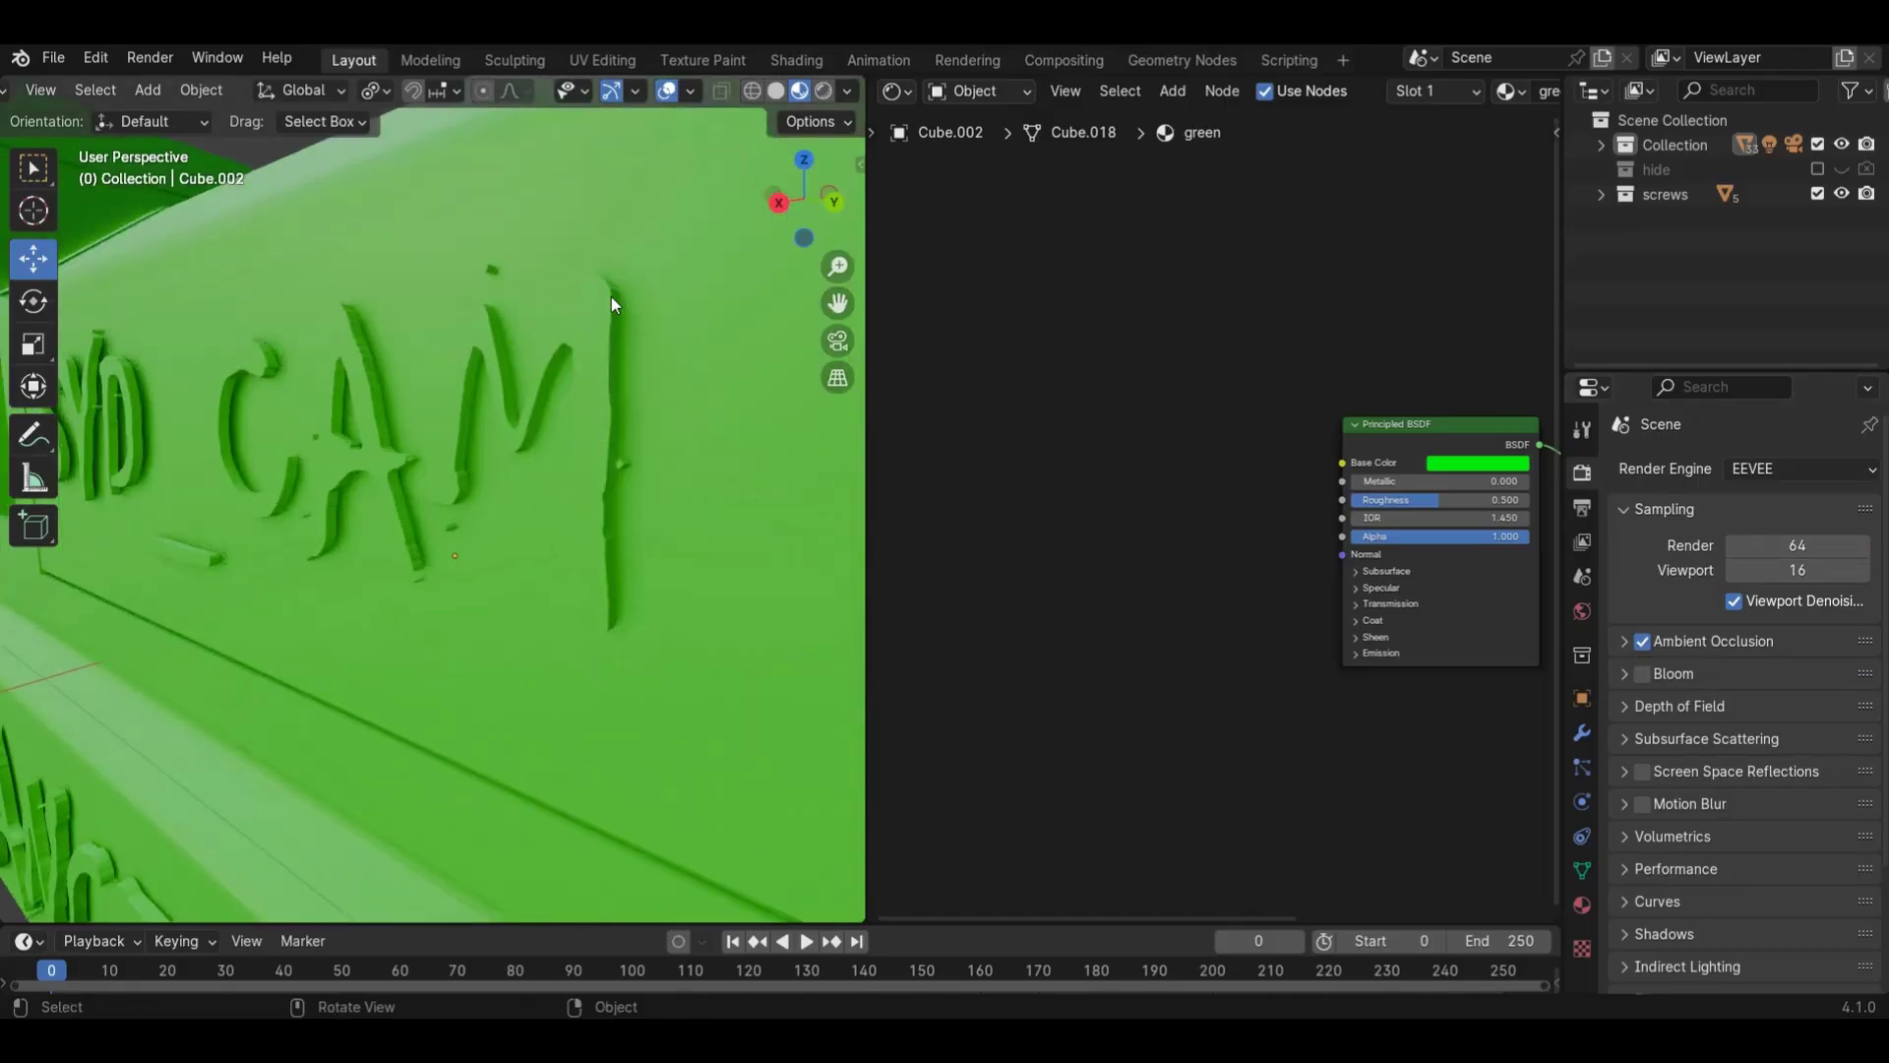
- Toggle Ambient Occlusion off and on to compare its effect on the lettering, leaving it enabled
click(1642, 640)
click(1642, 640)
click(1642, 640)
click(1642, 641)
click(1642, 641)
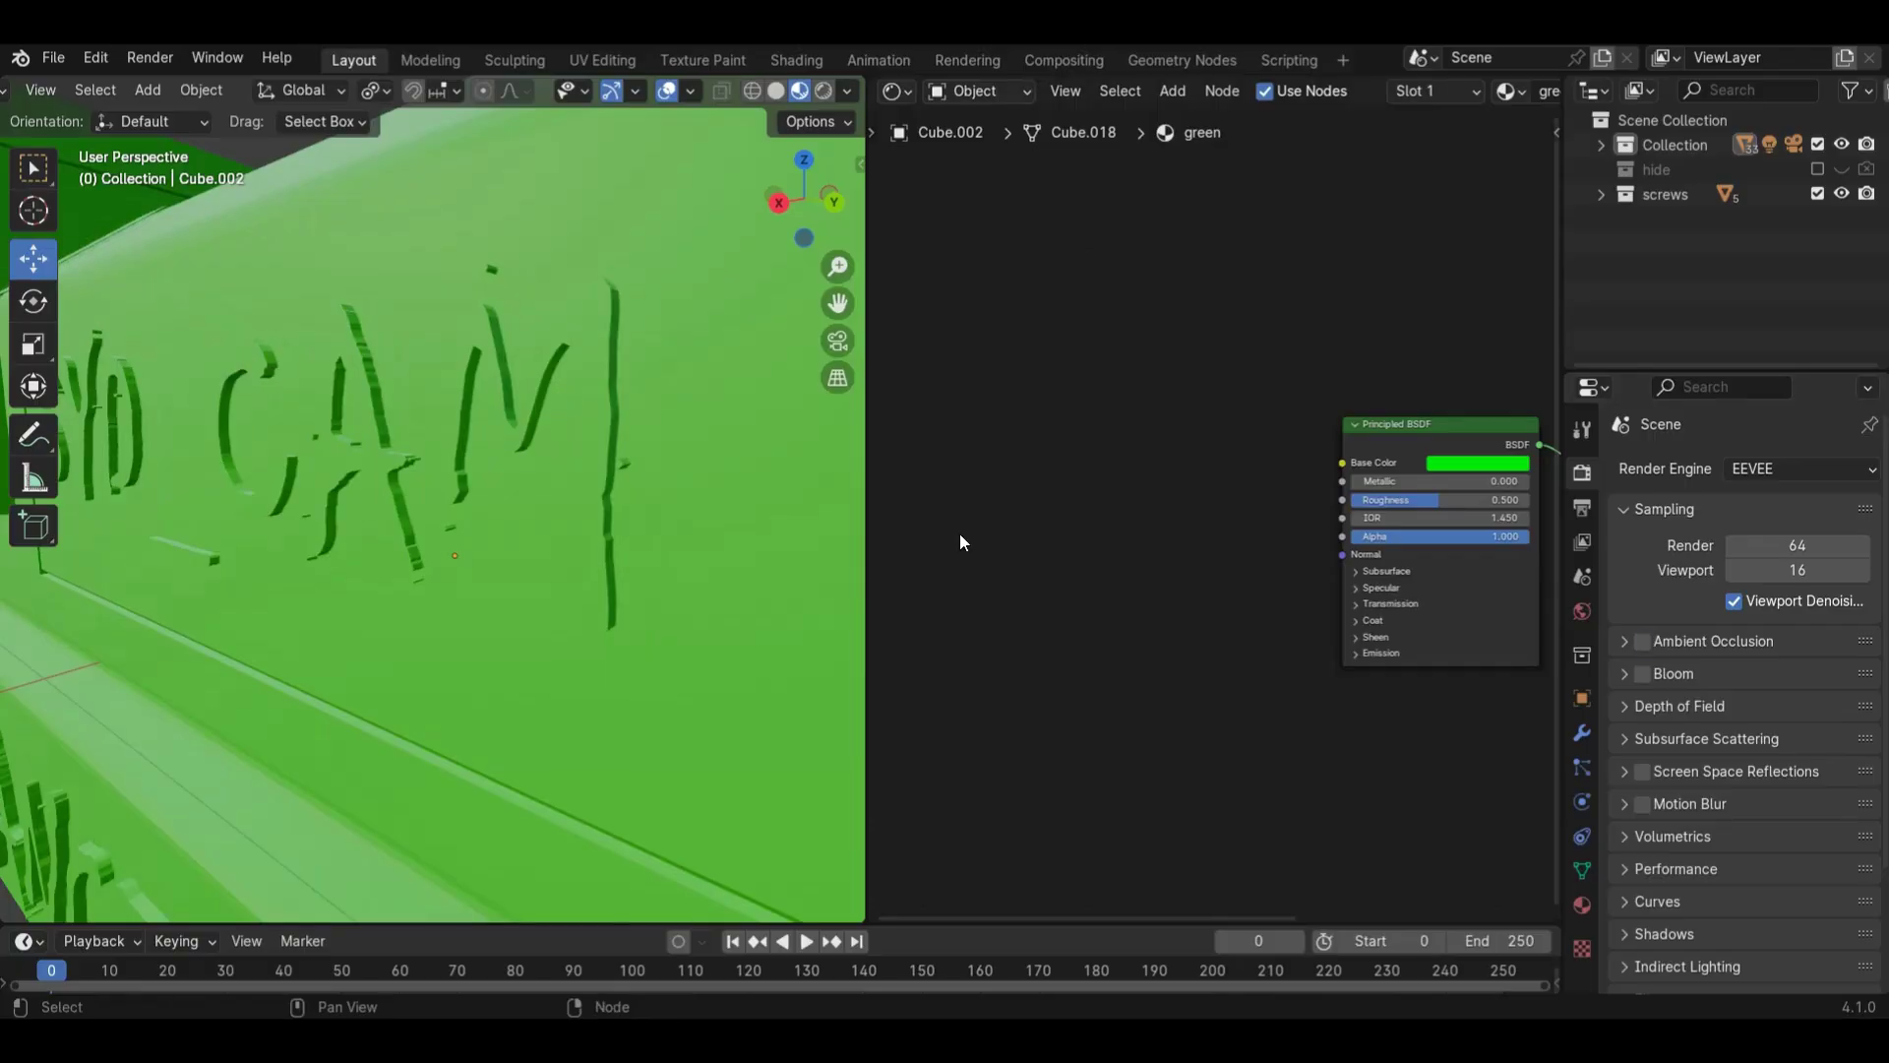
scroll(629, 479, down, 5)
scroll(629, 479, down, 3)
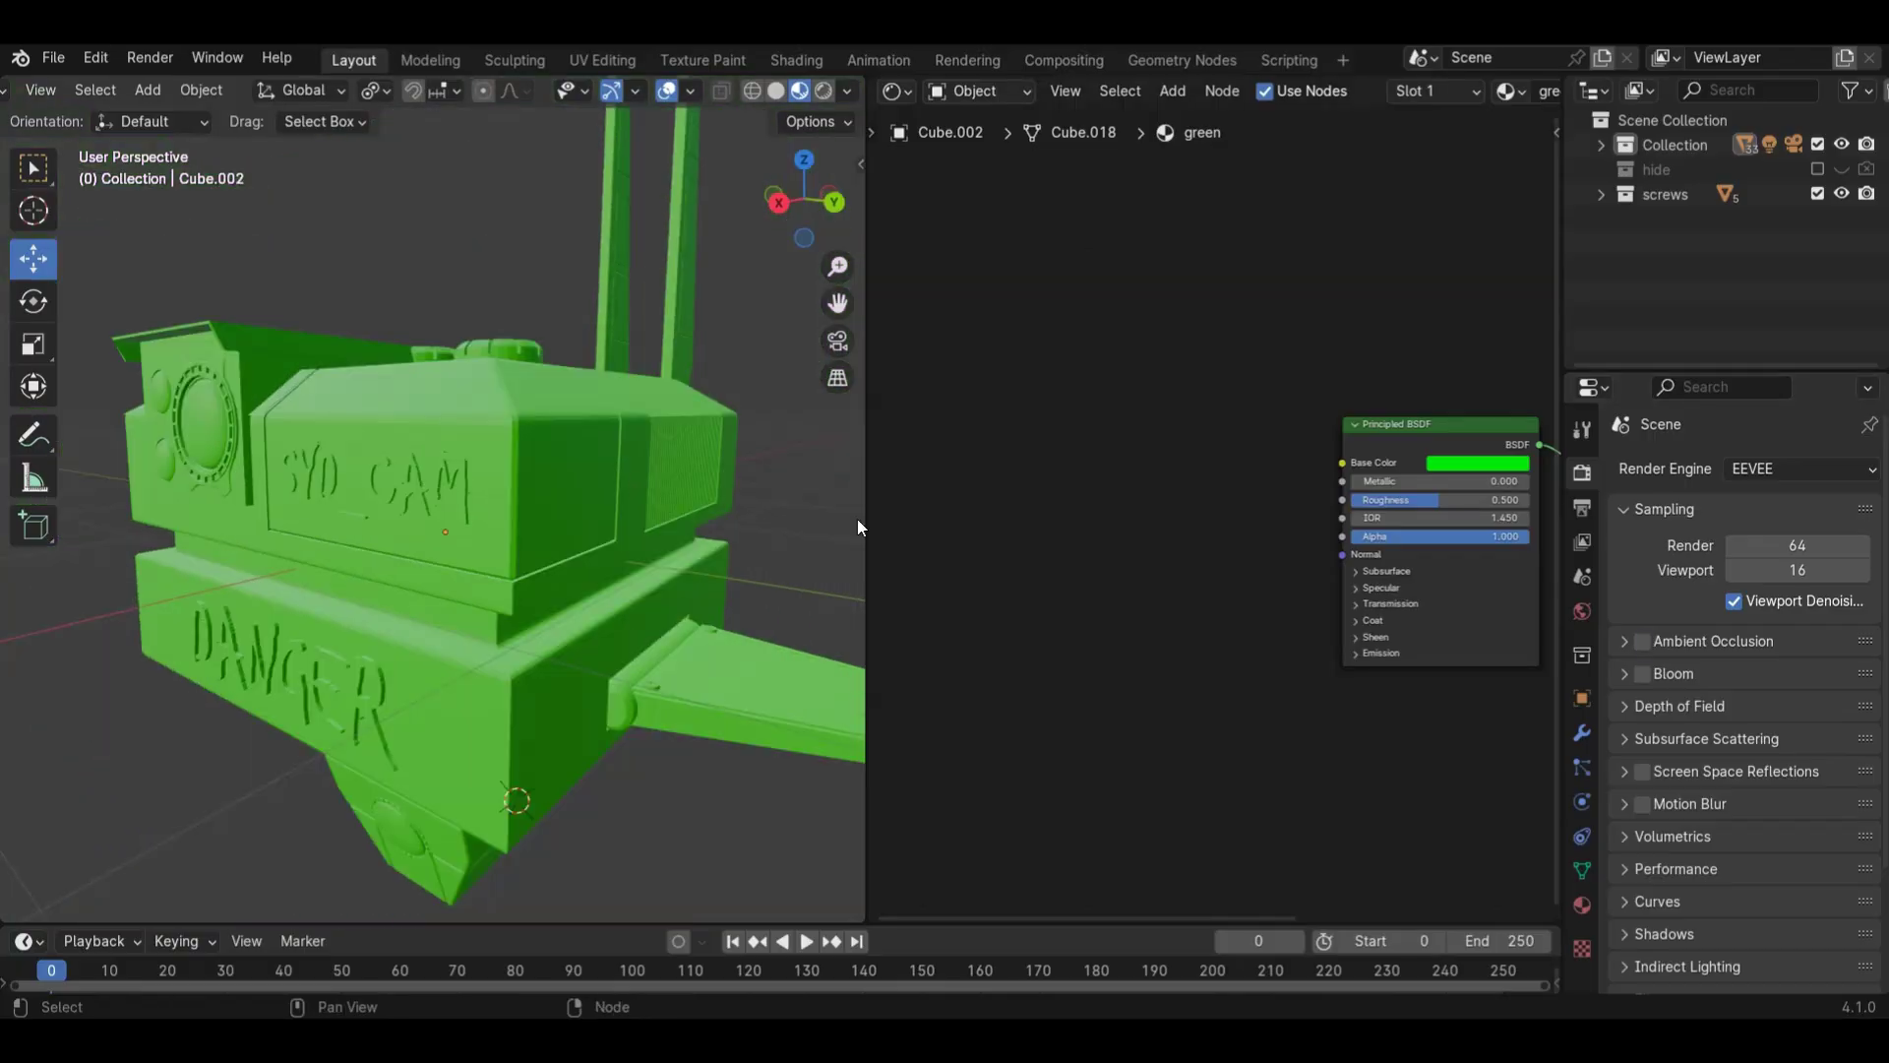
click(1642, 641)
- Add an Ambient Occlusion node before the Principled BSDF and preview its Color output on the model
scroll(1239, 489, up, 3)
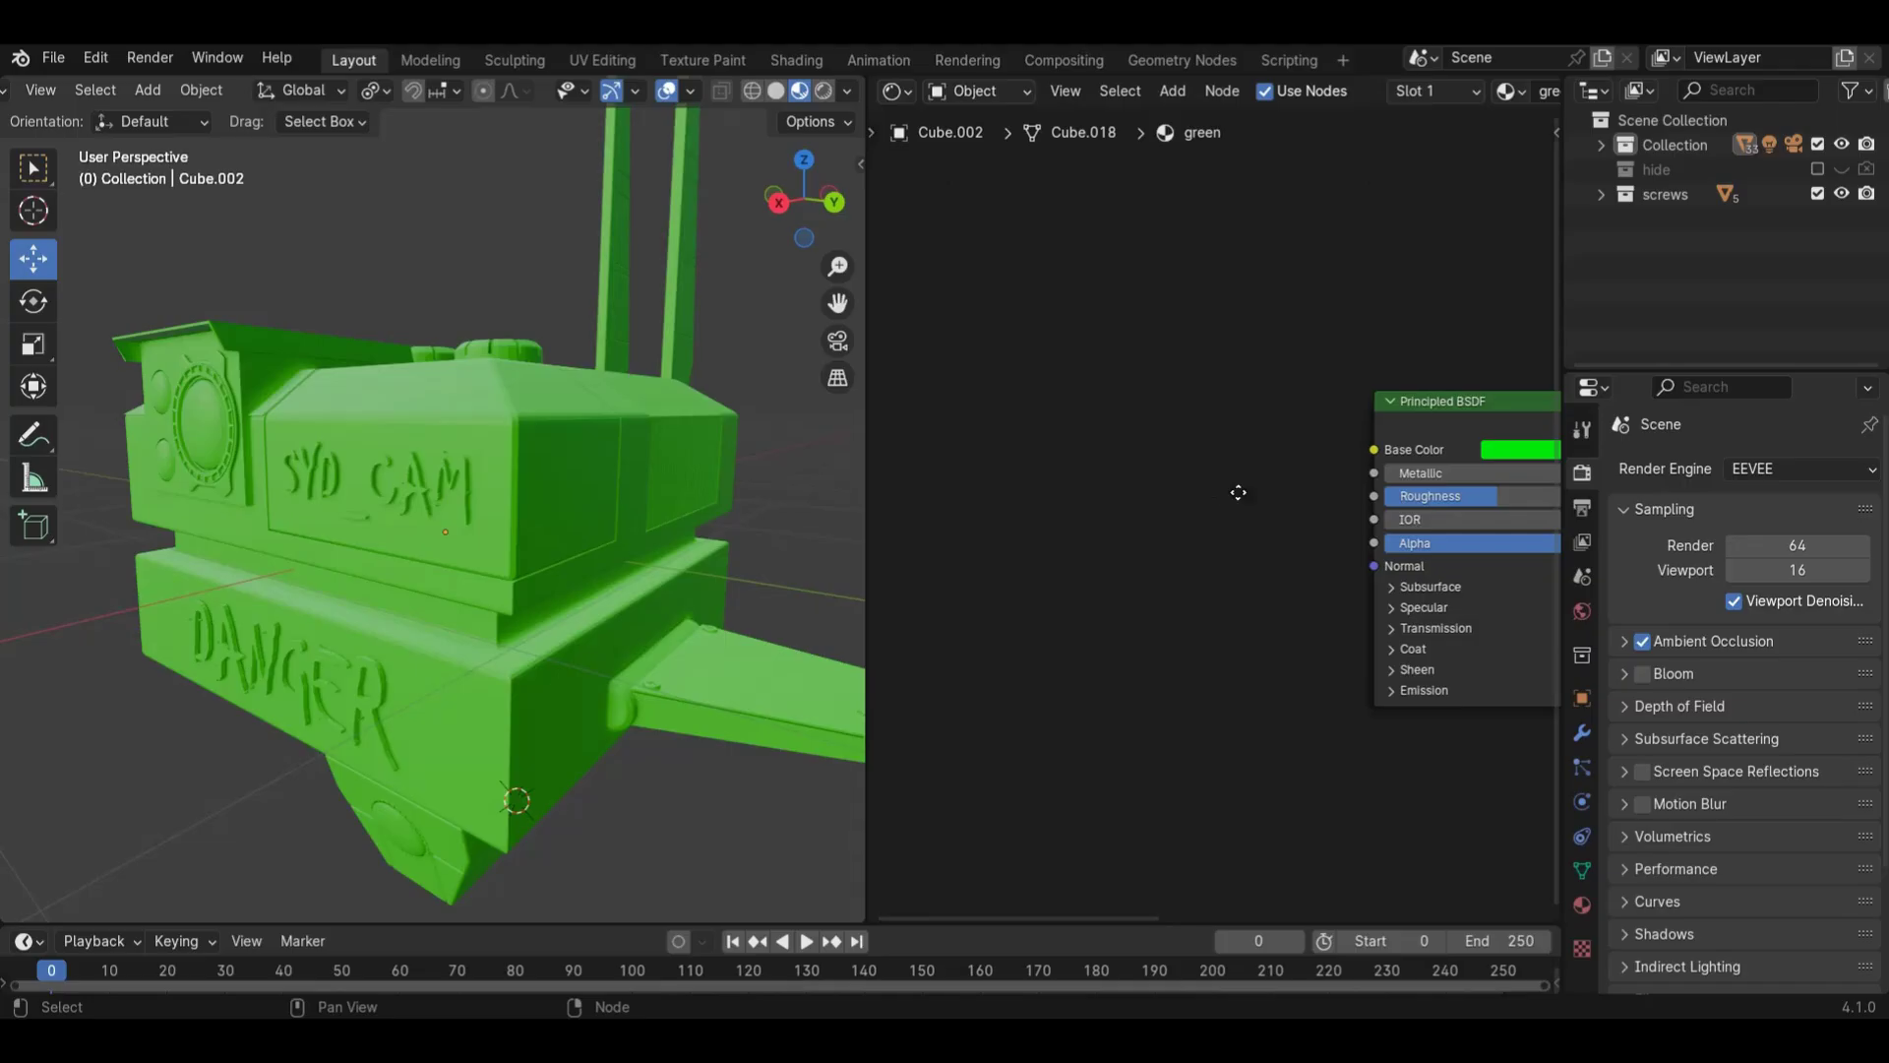
scroll(1252, 504, up, 1)
key(shift+a)
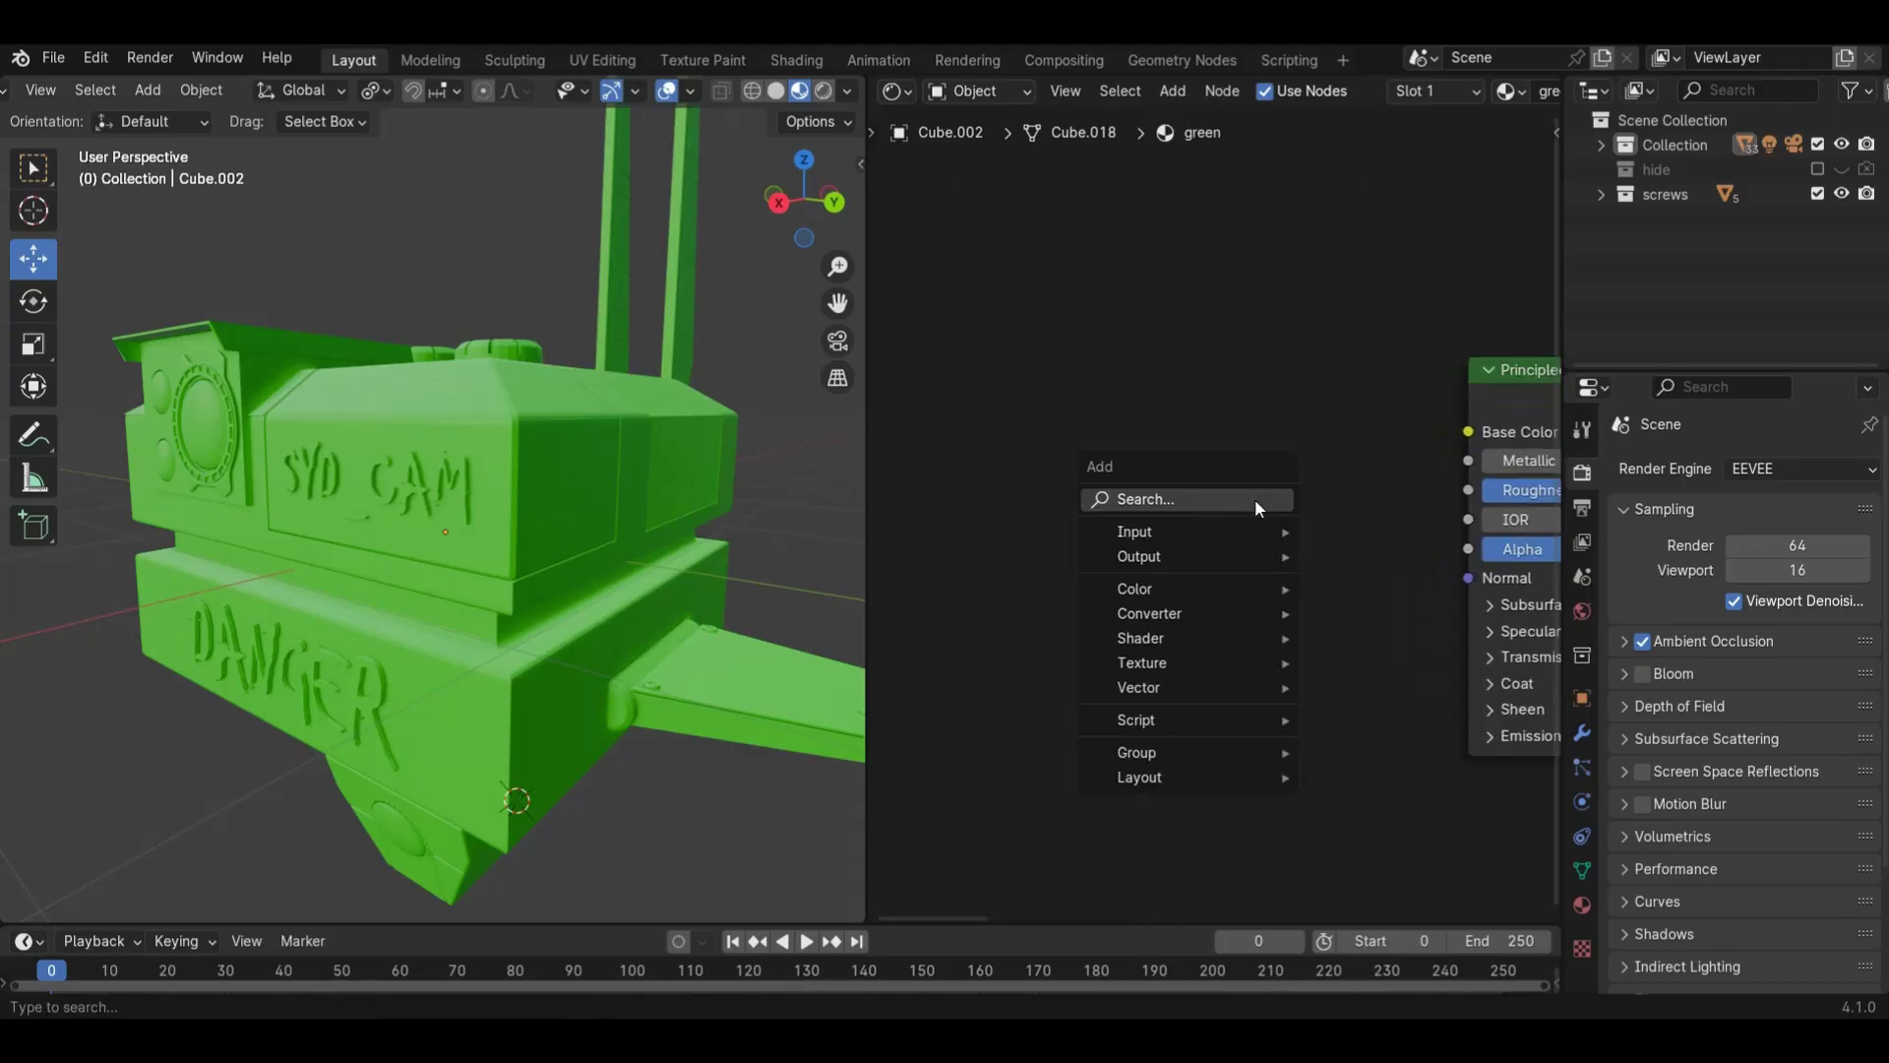
text(am)
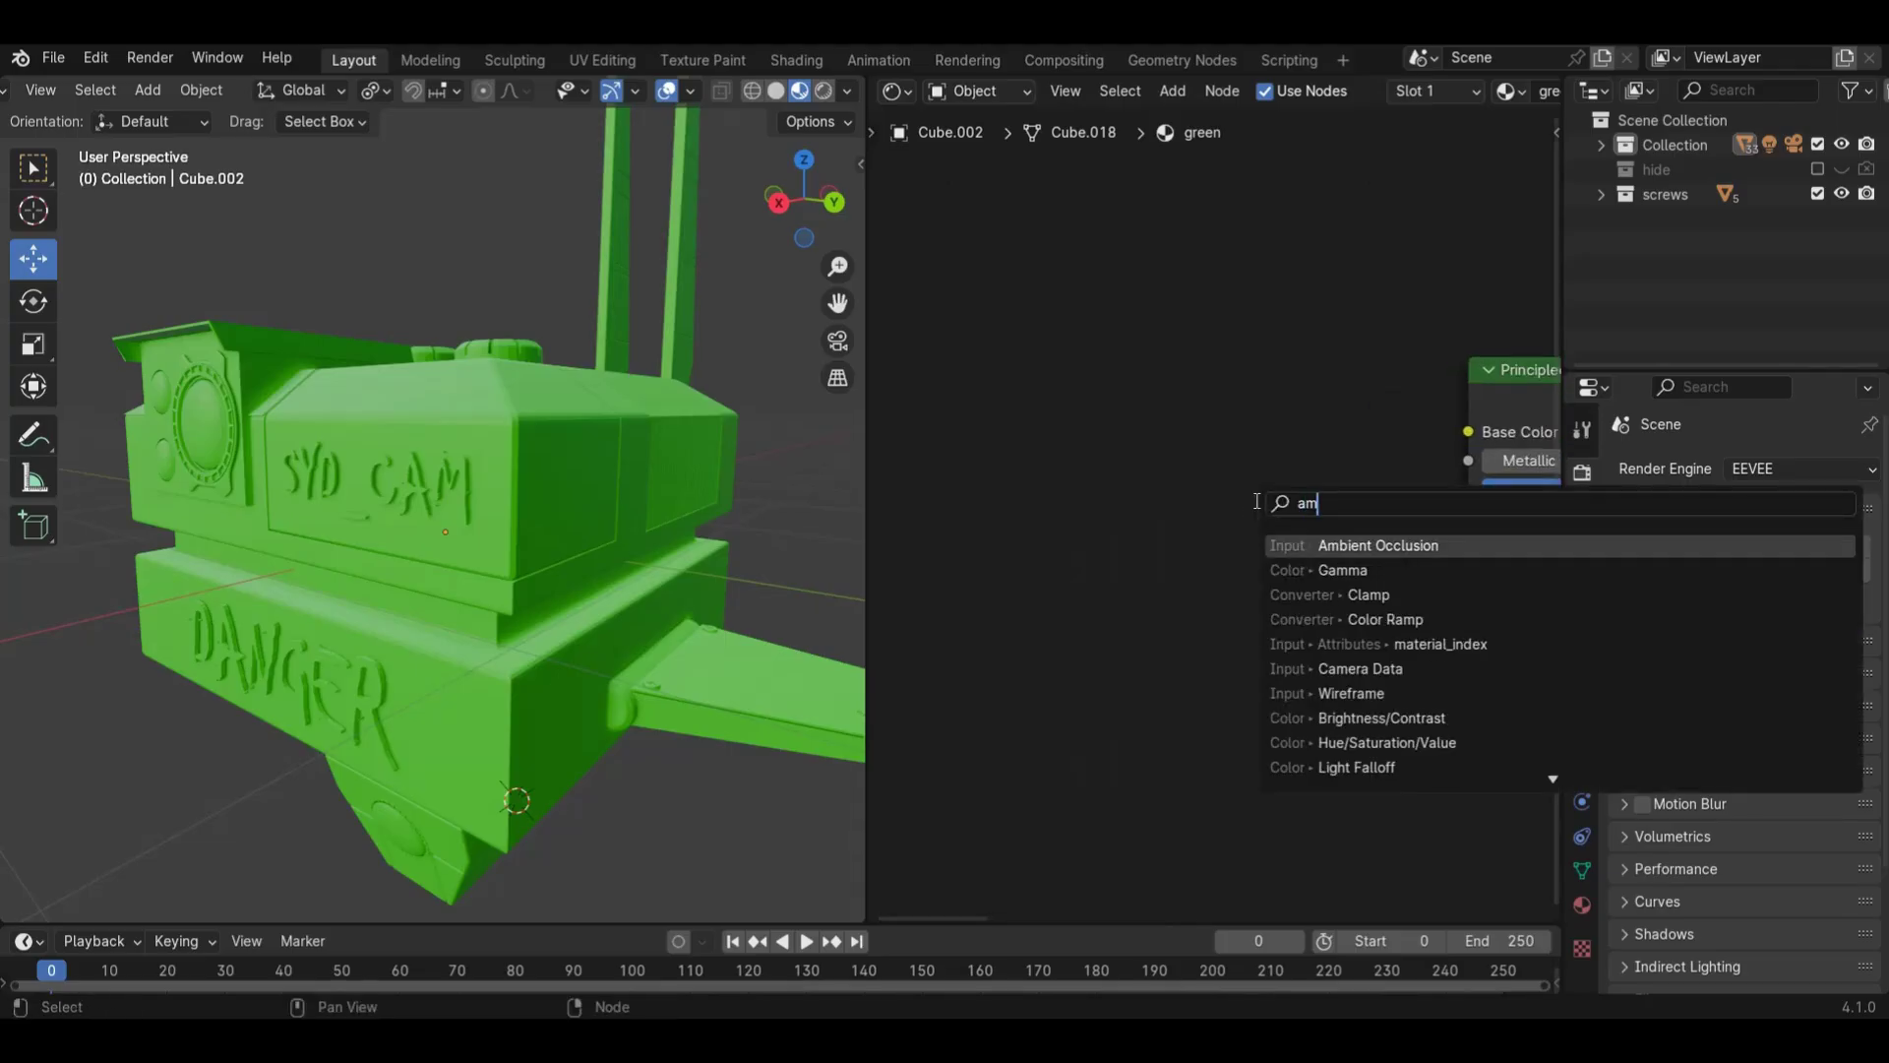
click(1284, 542)
click(1021, 337)
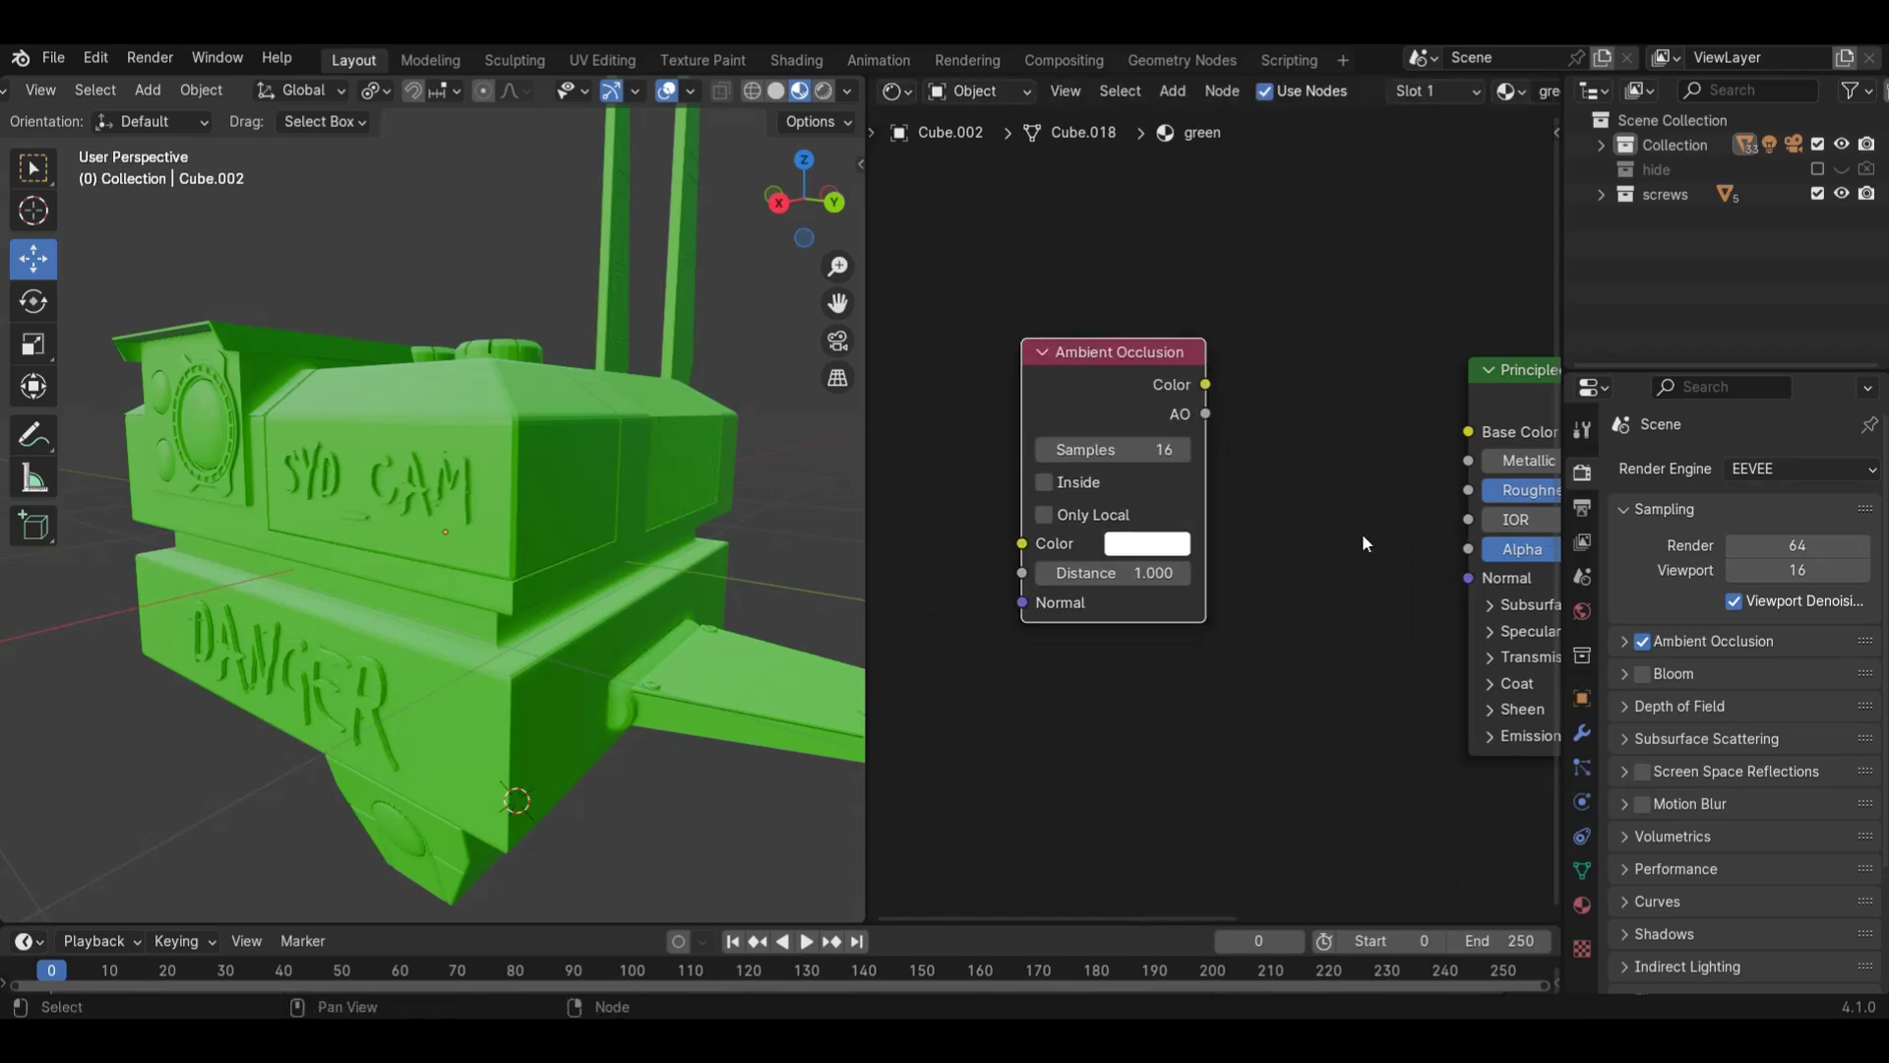
scroll(1248, 500, down, 1)
drag(1087, 406, 1053, 405)
ctrl+shift+click(1053, 405)
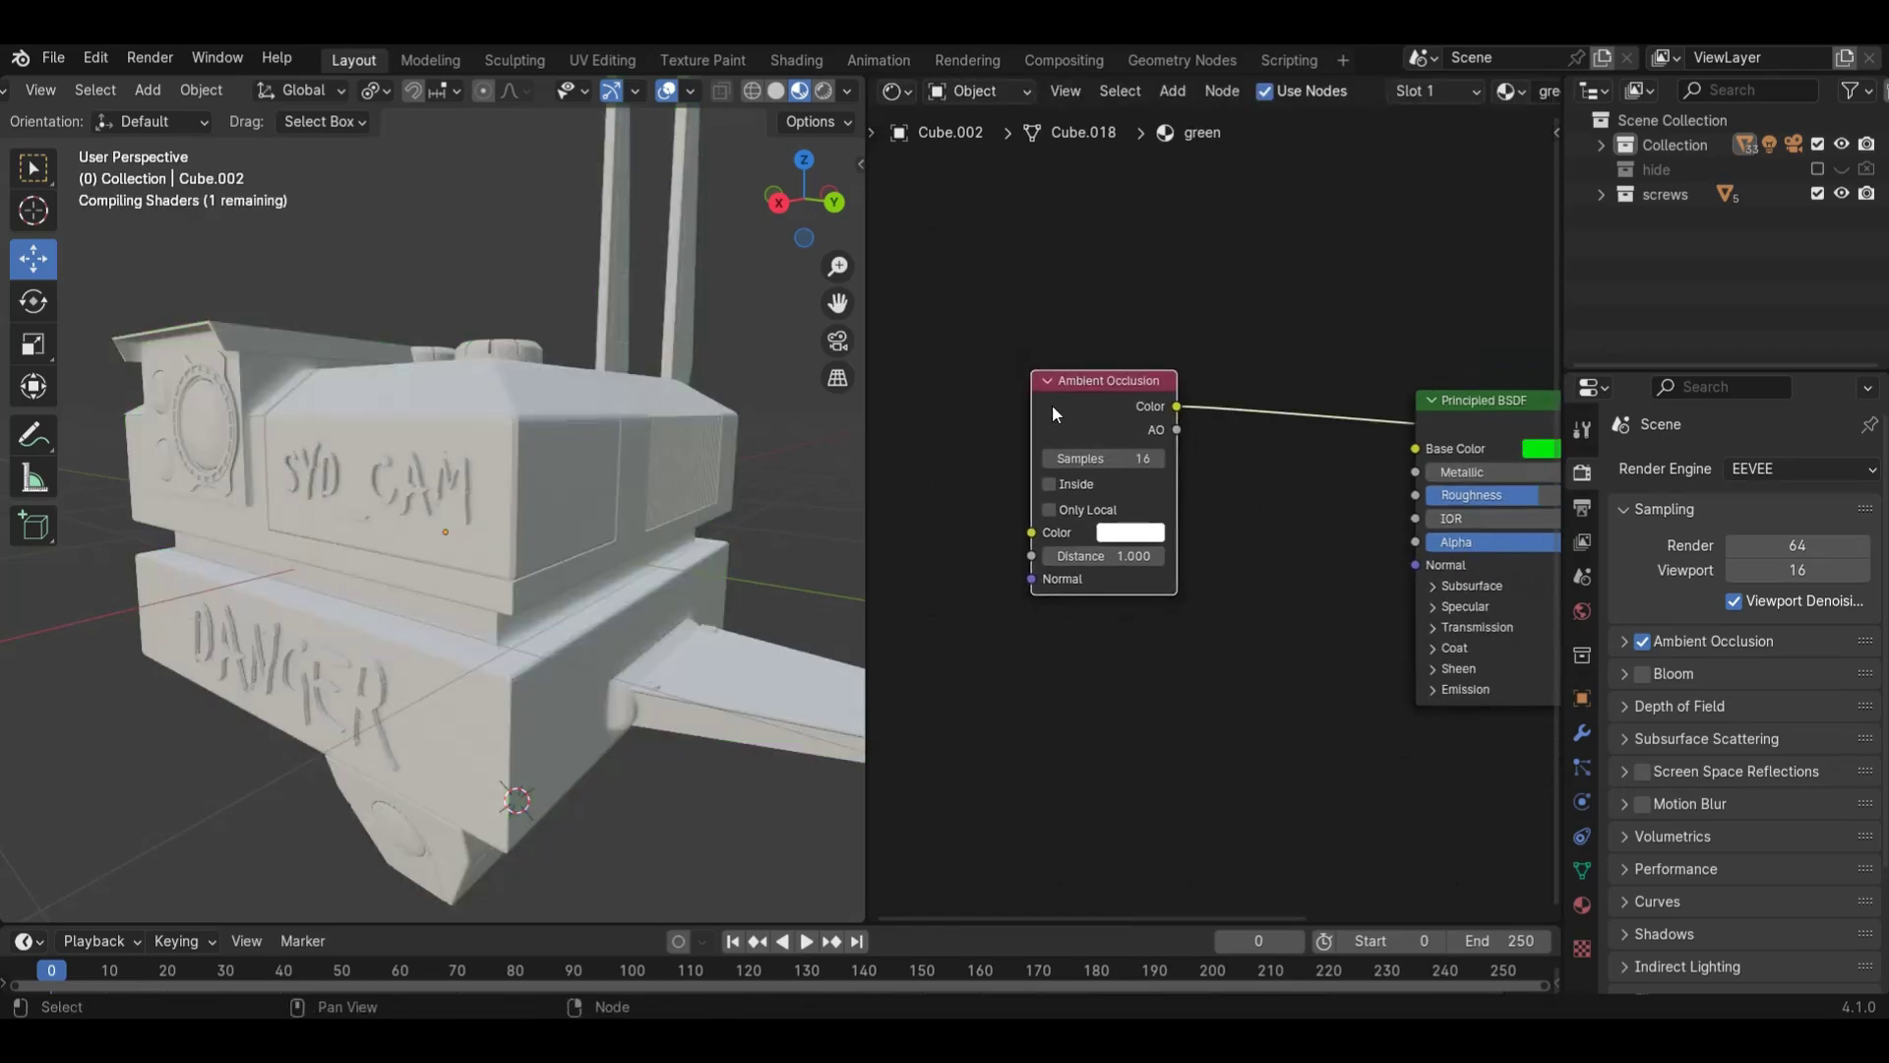
- Try a Distance of 10 on the Ambient Occlusion node, viewing the model from another angle, and undo it
drag(799, 214, 787, 256)
click(1104, 554)
text(10)
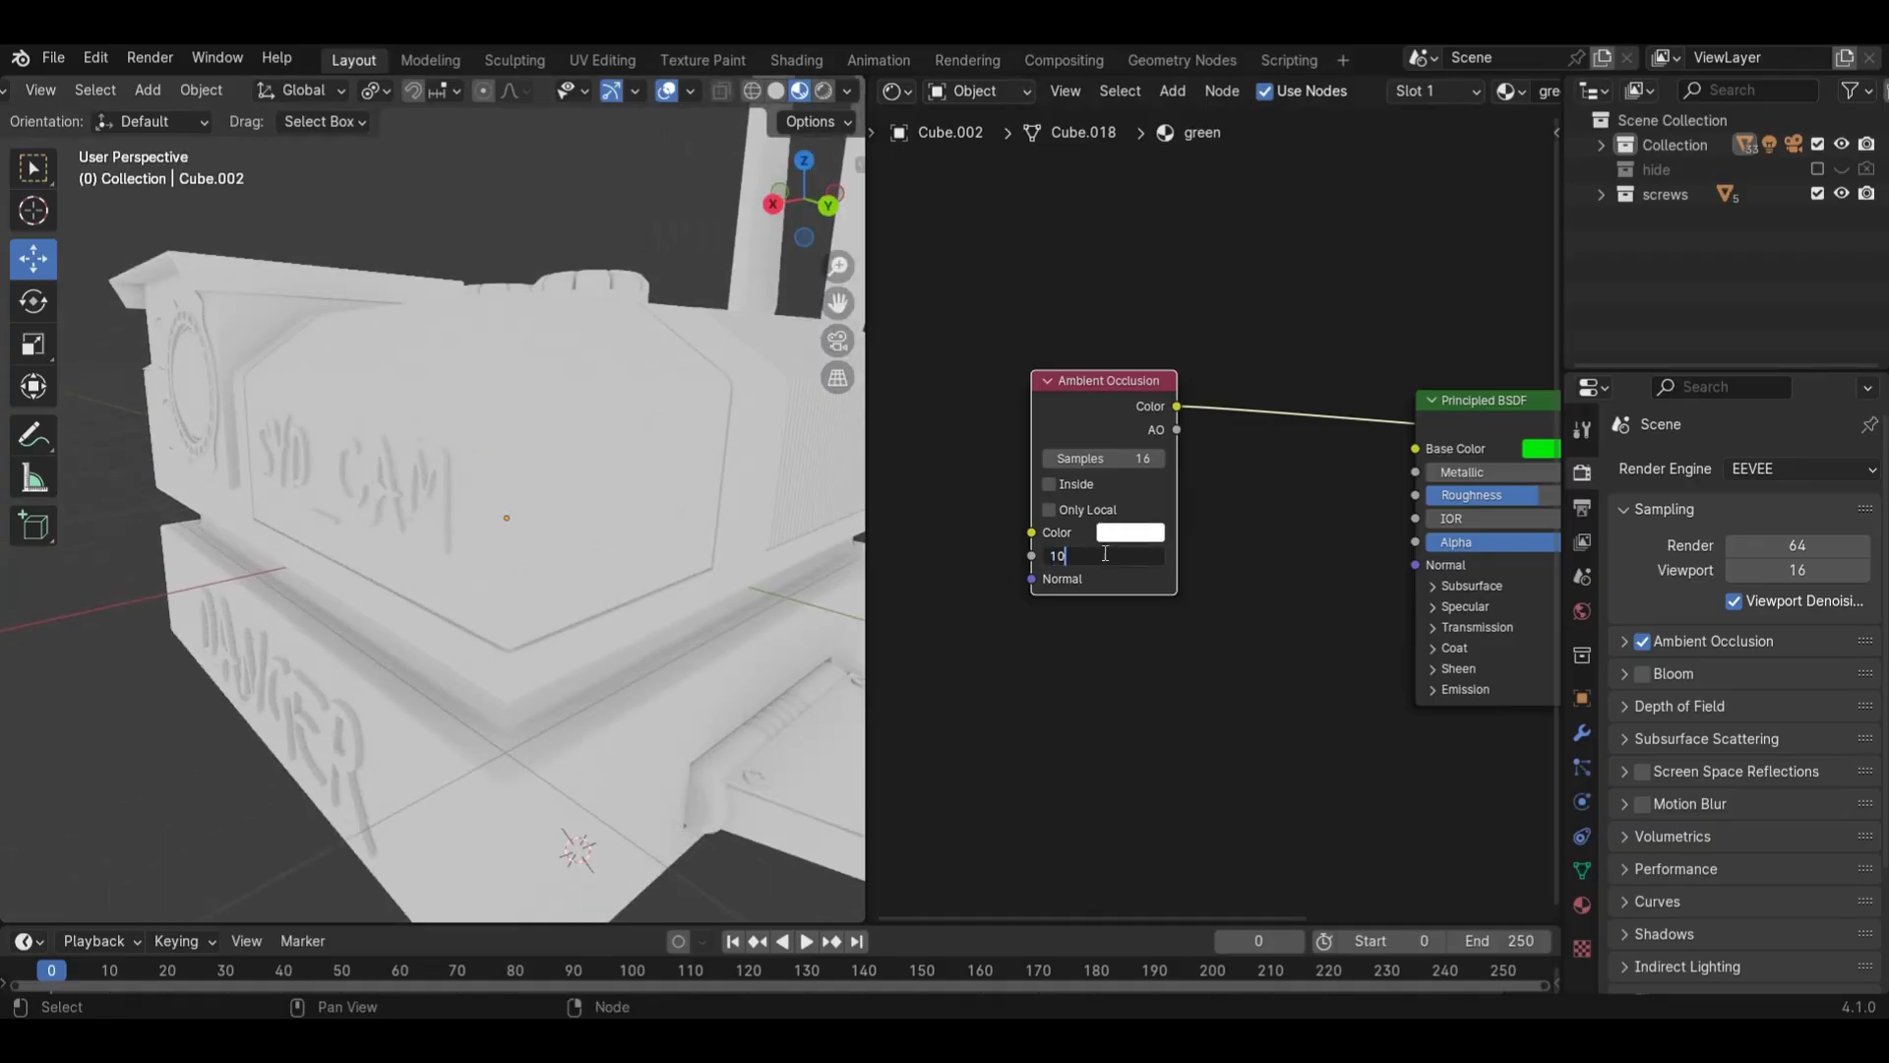
key(Return)
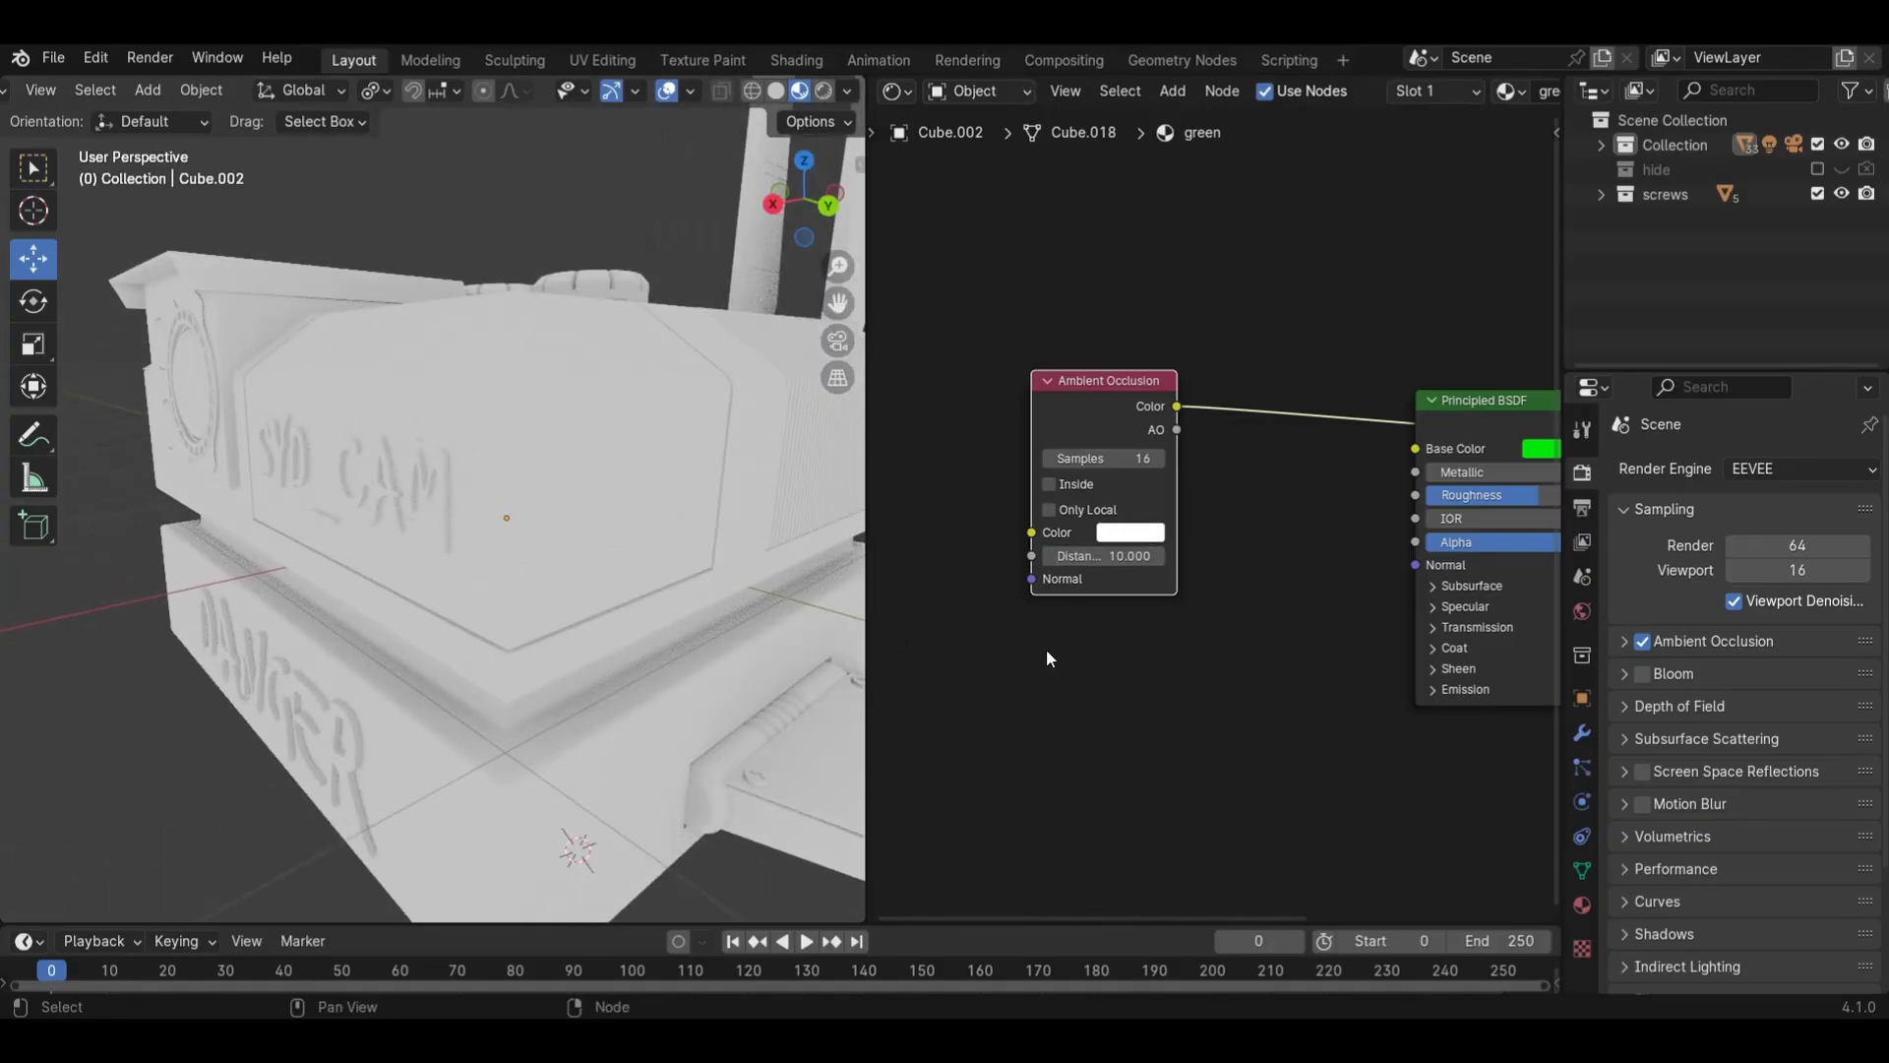
key(ctrl+z)
- Insert an Invert Color node on the Ambient Occlusion node's Color link, making room for it, and view the result on the model
drag(1109, 404, 962, 401)
key(shift+a)
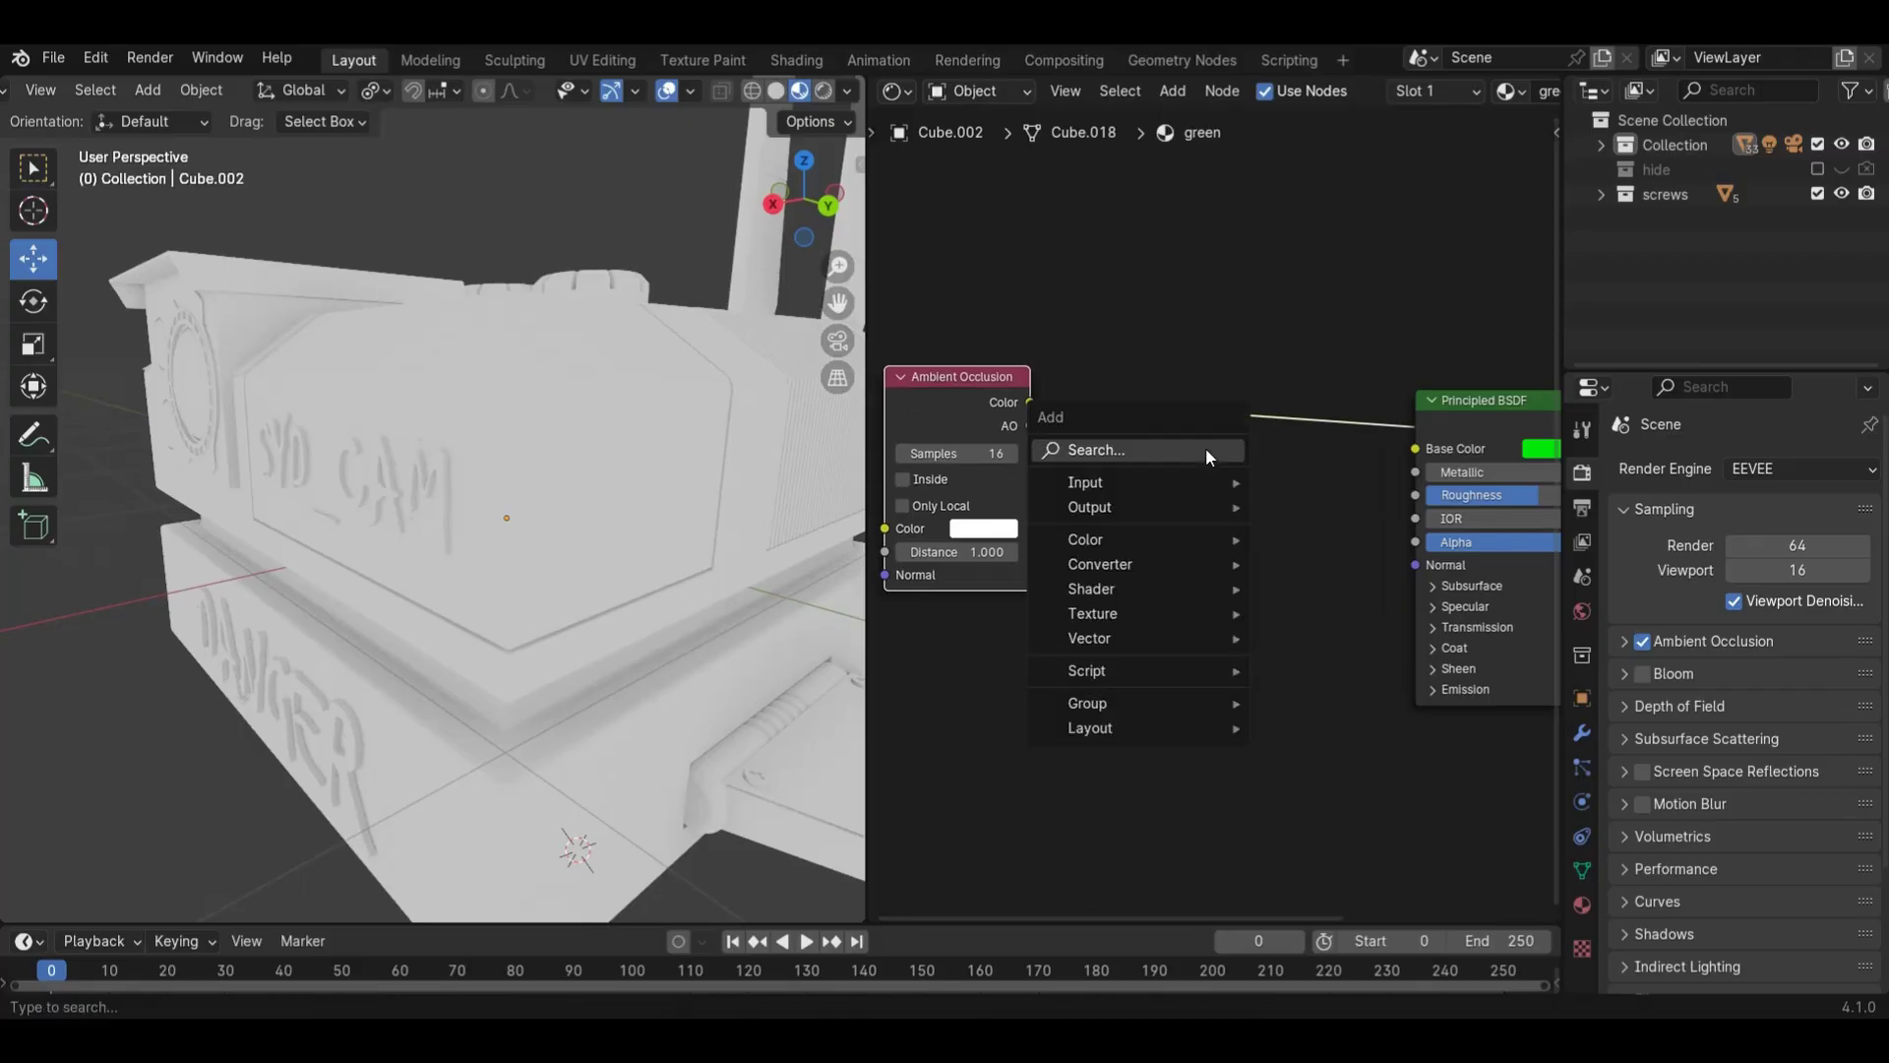
text(invert)
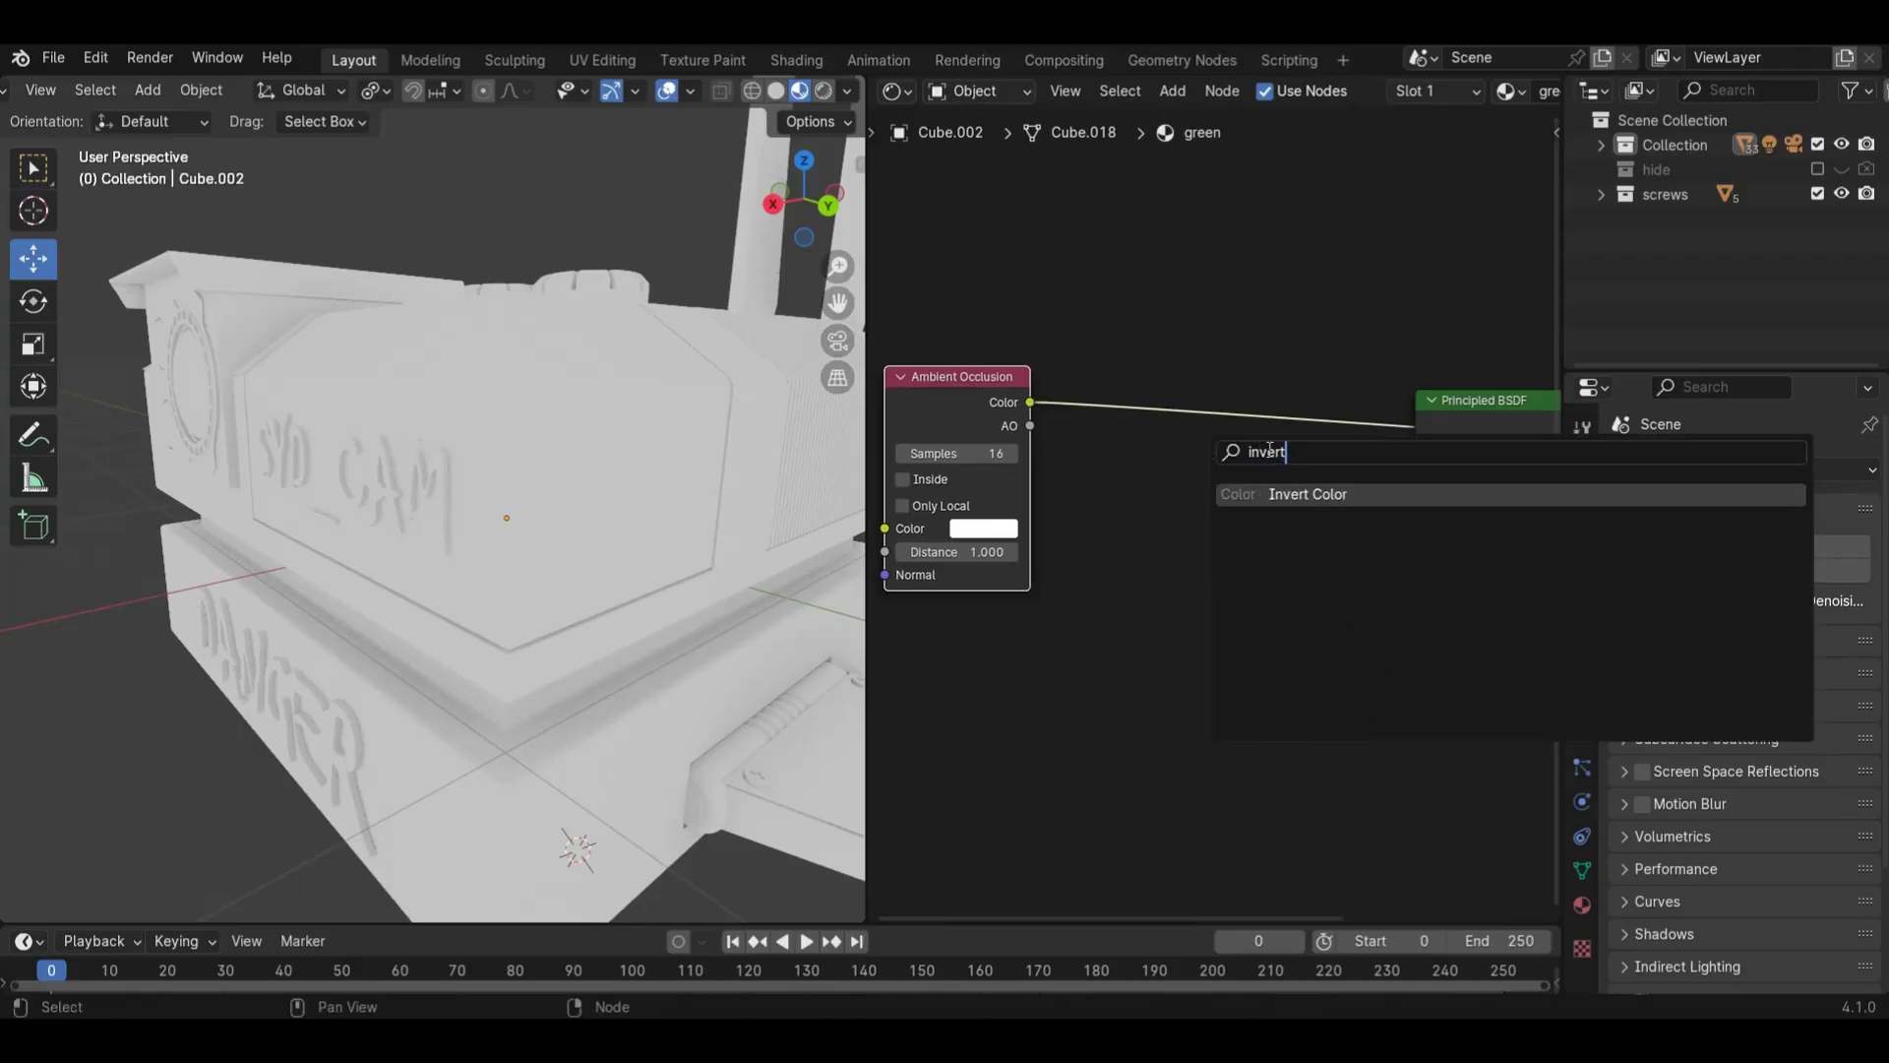
click(1272, 492)
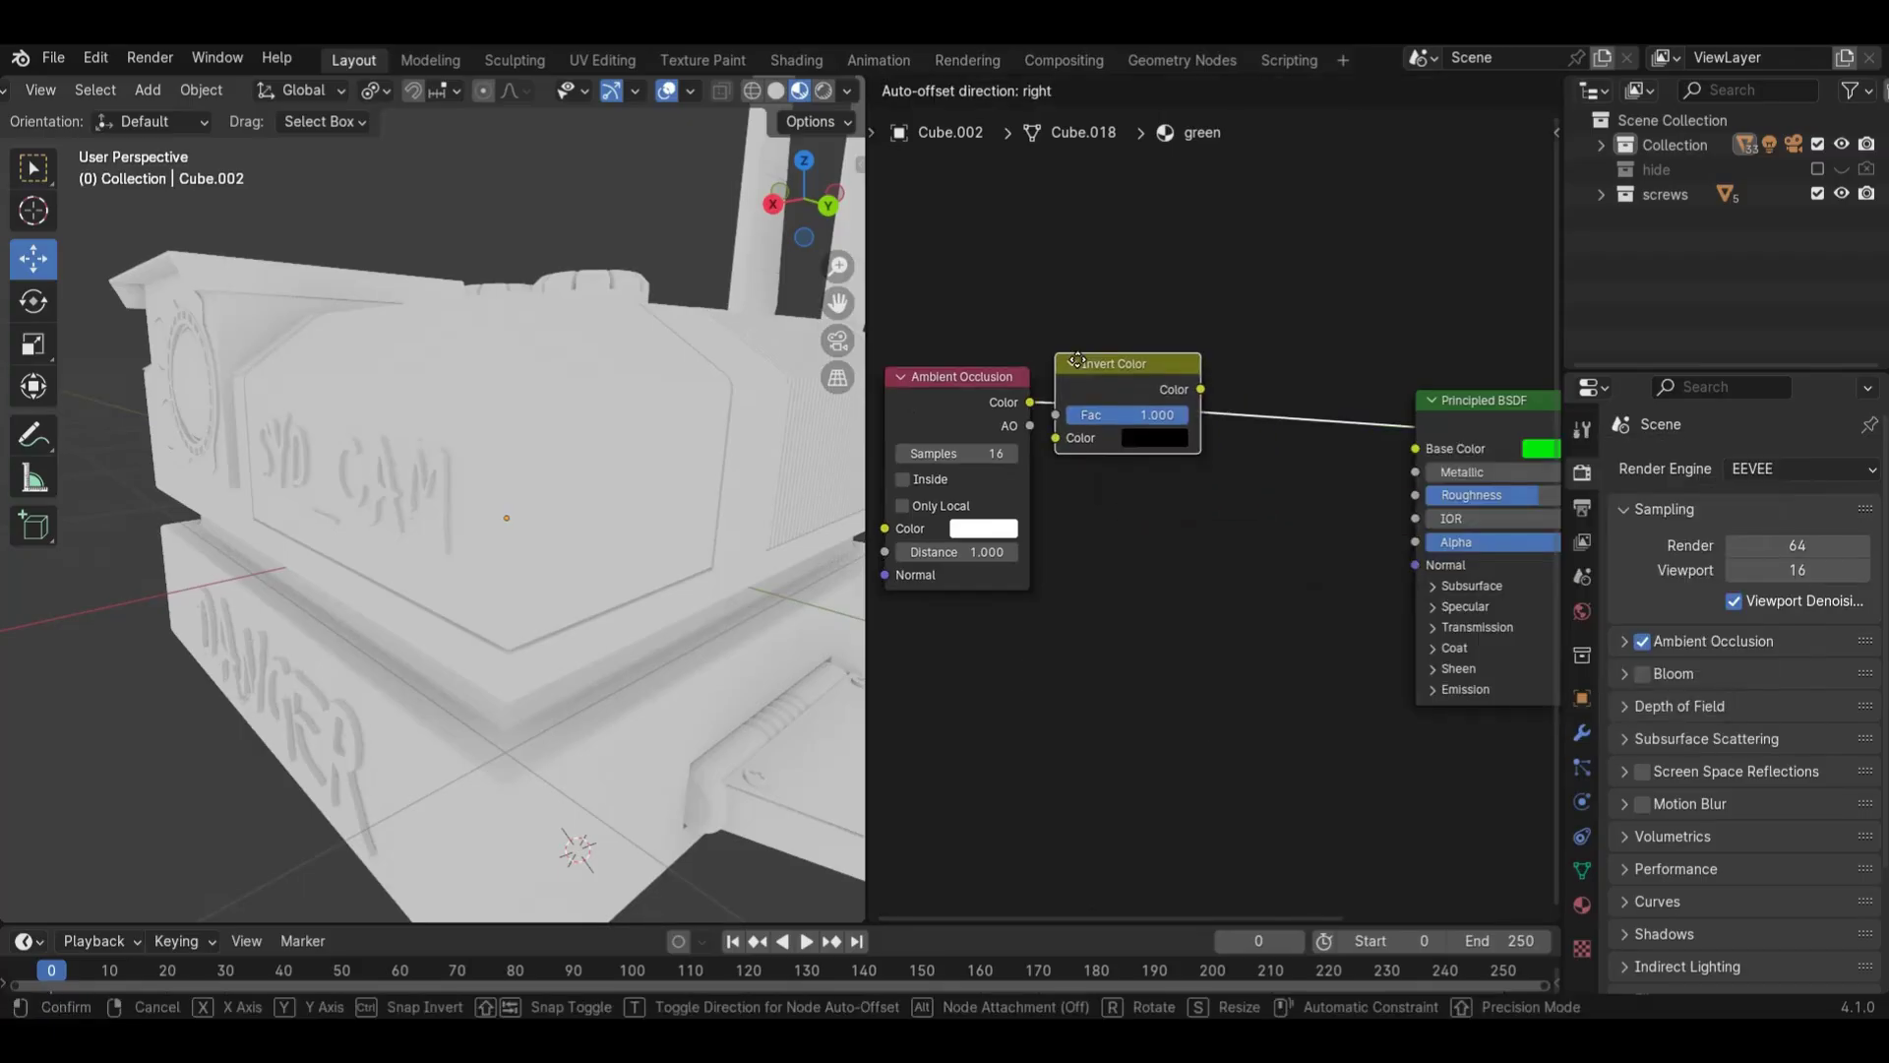
click(1115, 377)
mouse_move(788, 202)
mouse_down()
mouse_move(854, 211)
mouse_move(663, 311)
mouse_up()
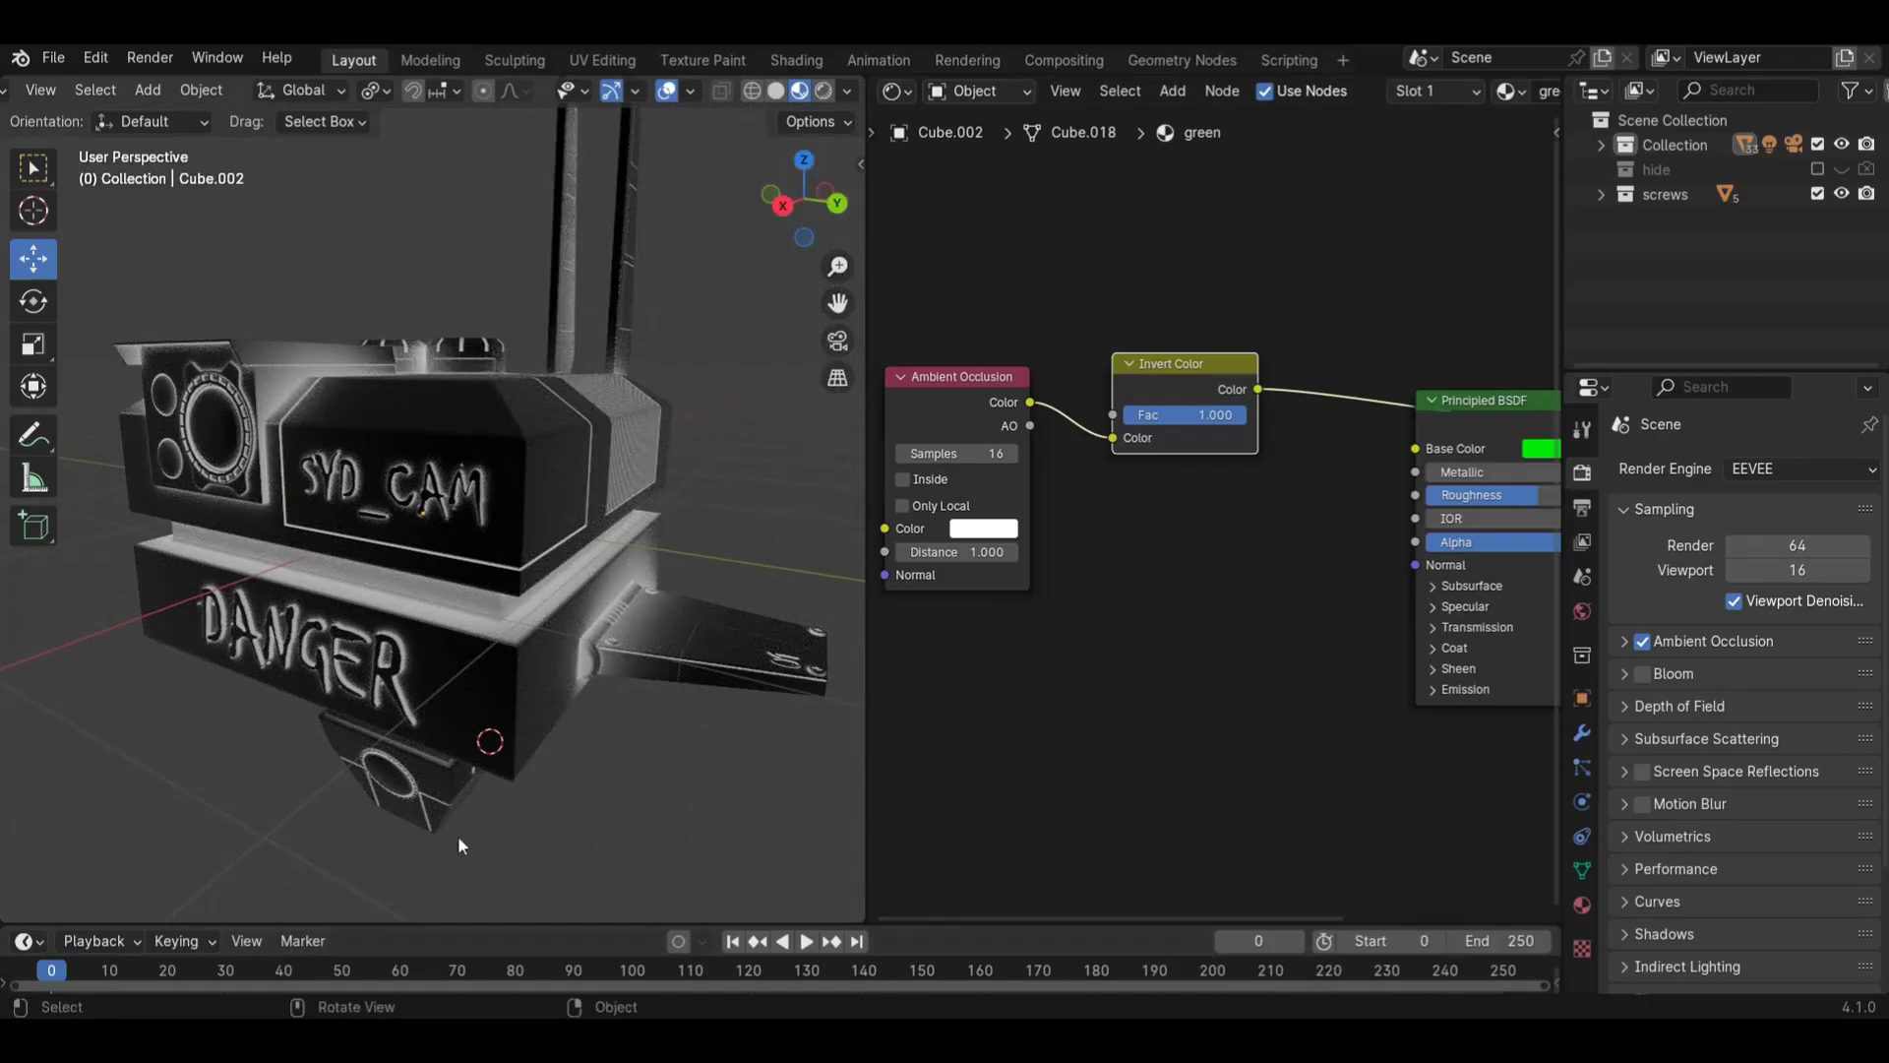
scroll(411, 740, up, 2)
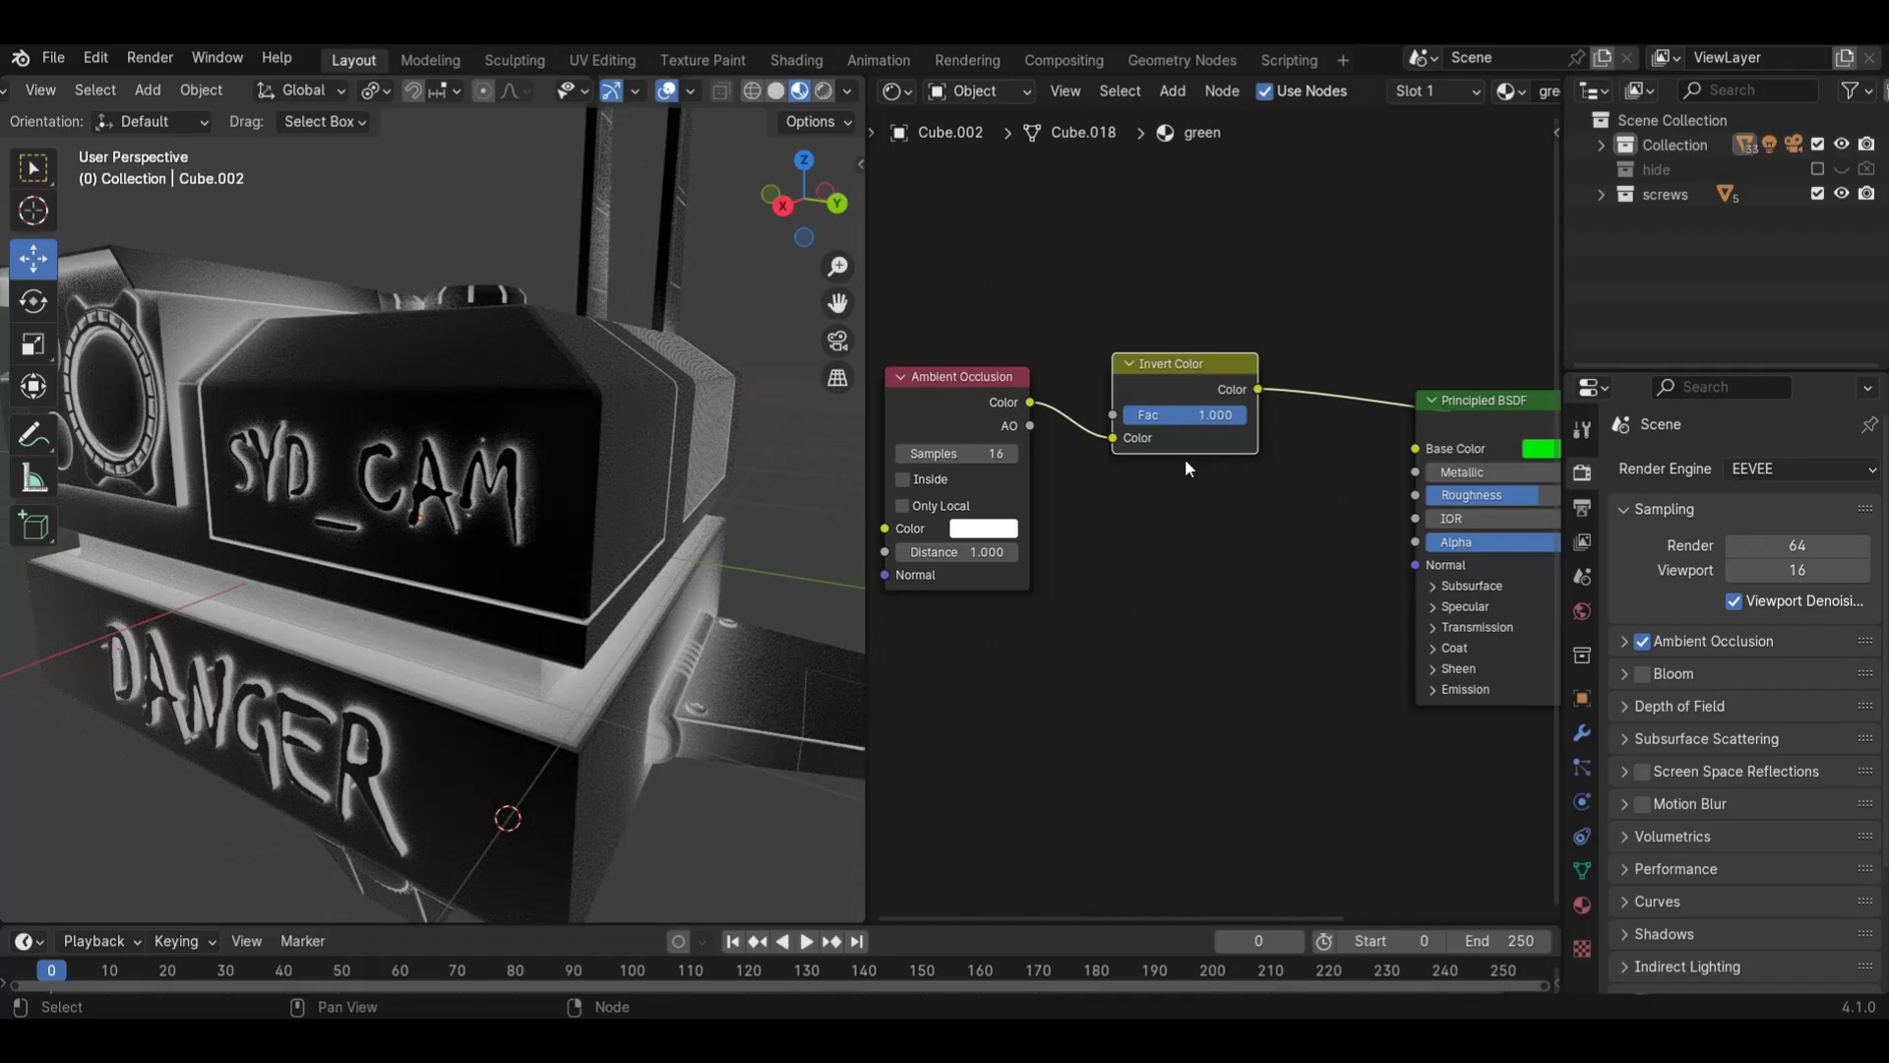
- Try a Distance of 10 on the Ambient Occlusion node, inspect the inverted mask, and set it back to 1
mouse_move(1229, 423)
mouse_down()
mouse_move(1120, 411)
mouse_move(1246, 415)
mouse_up()
click(969, 547)
text(10)
key(Return)
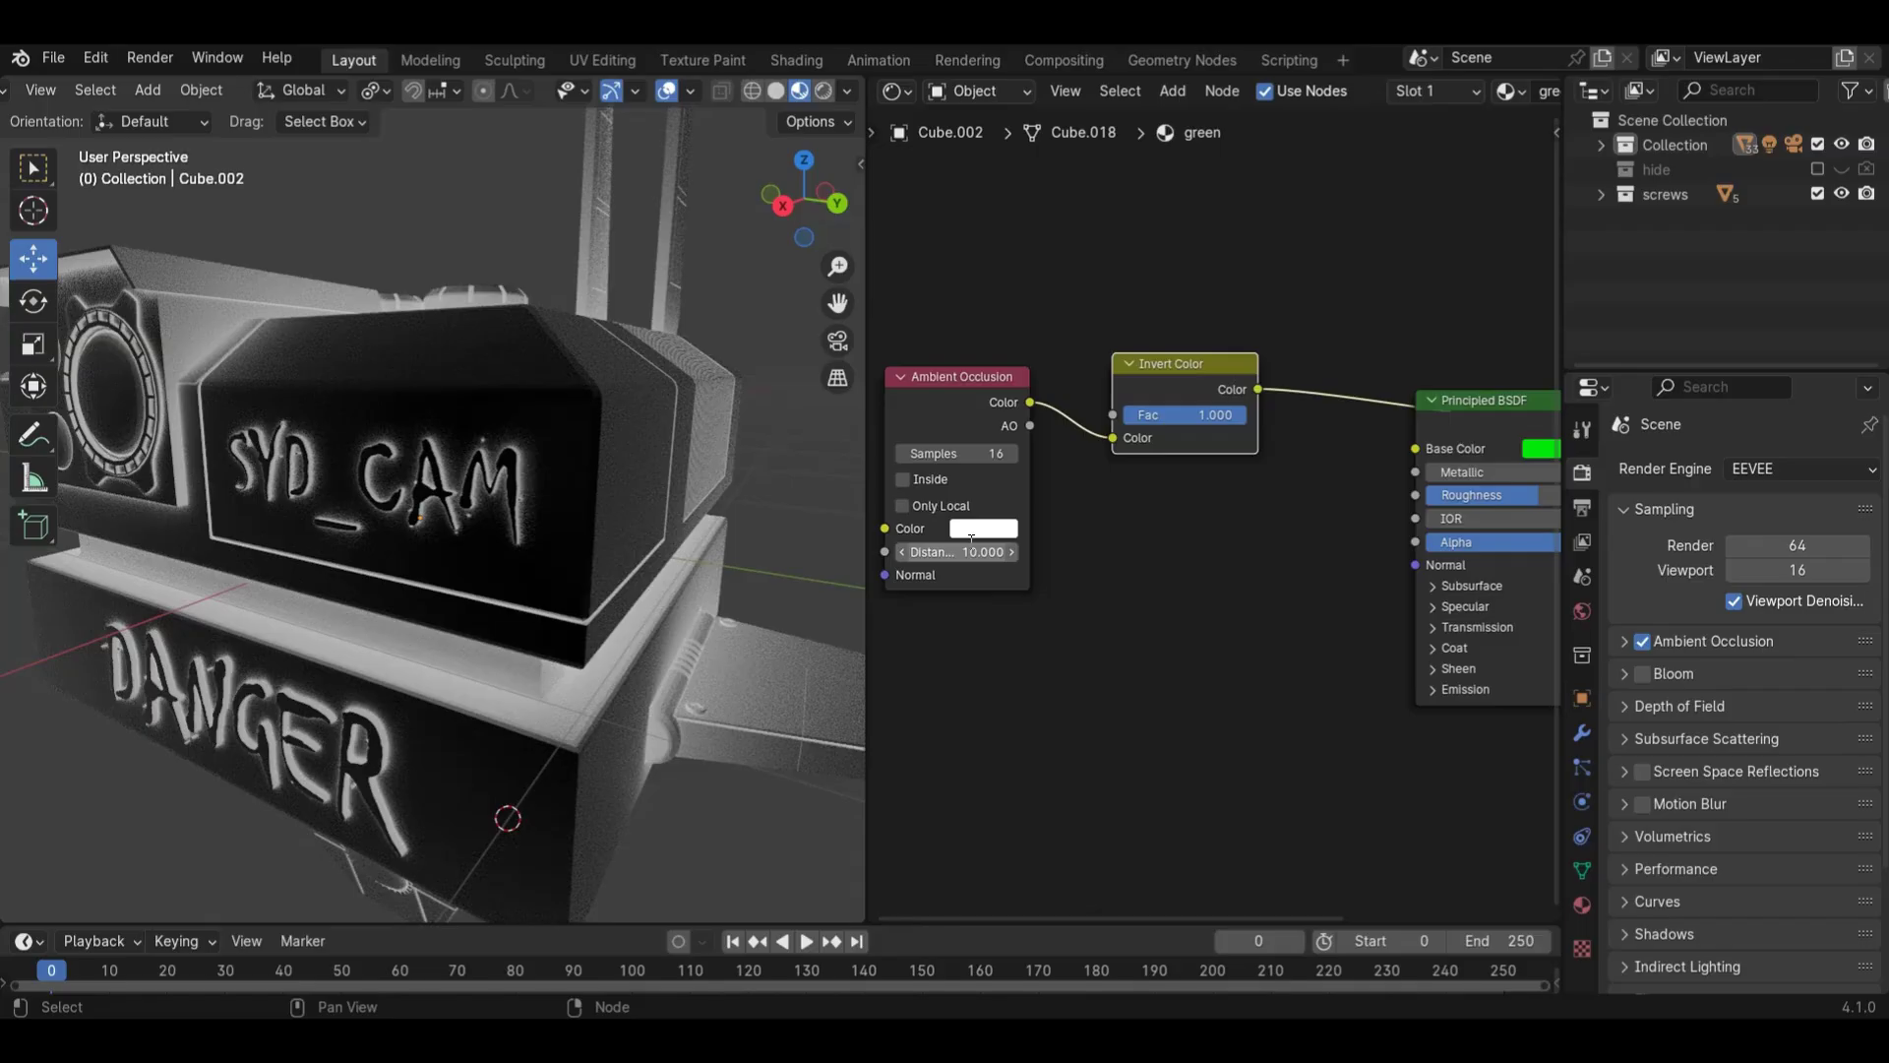
scroll(399, 409, down, 2)
mouse_move(811, 222)
mouse_down()
mouse_move(693, 358)
mouse_move(712, 256)
mouse_up()
click(983, 552)
text(1)
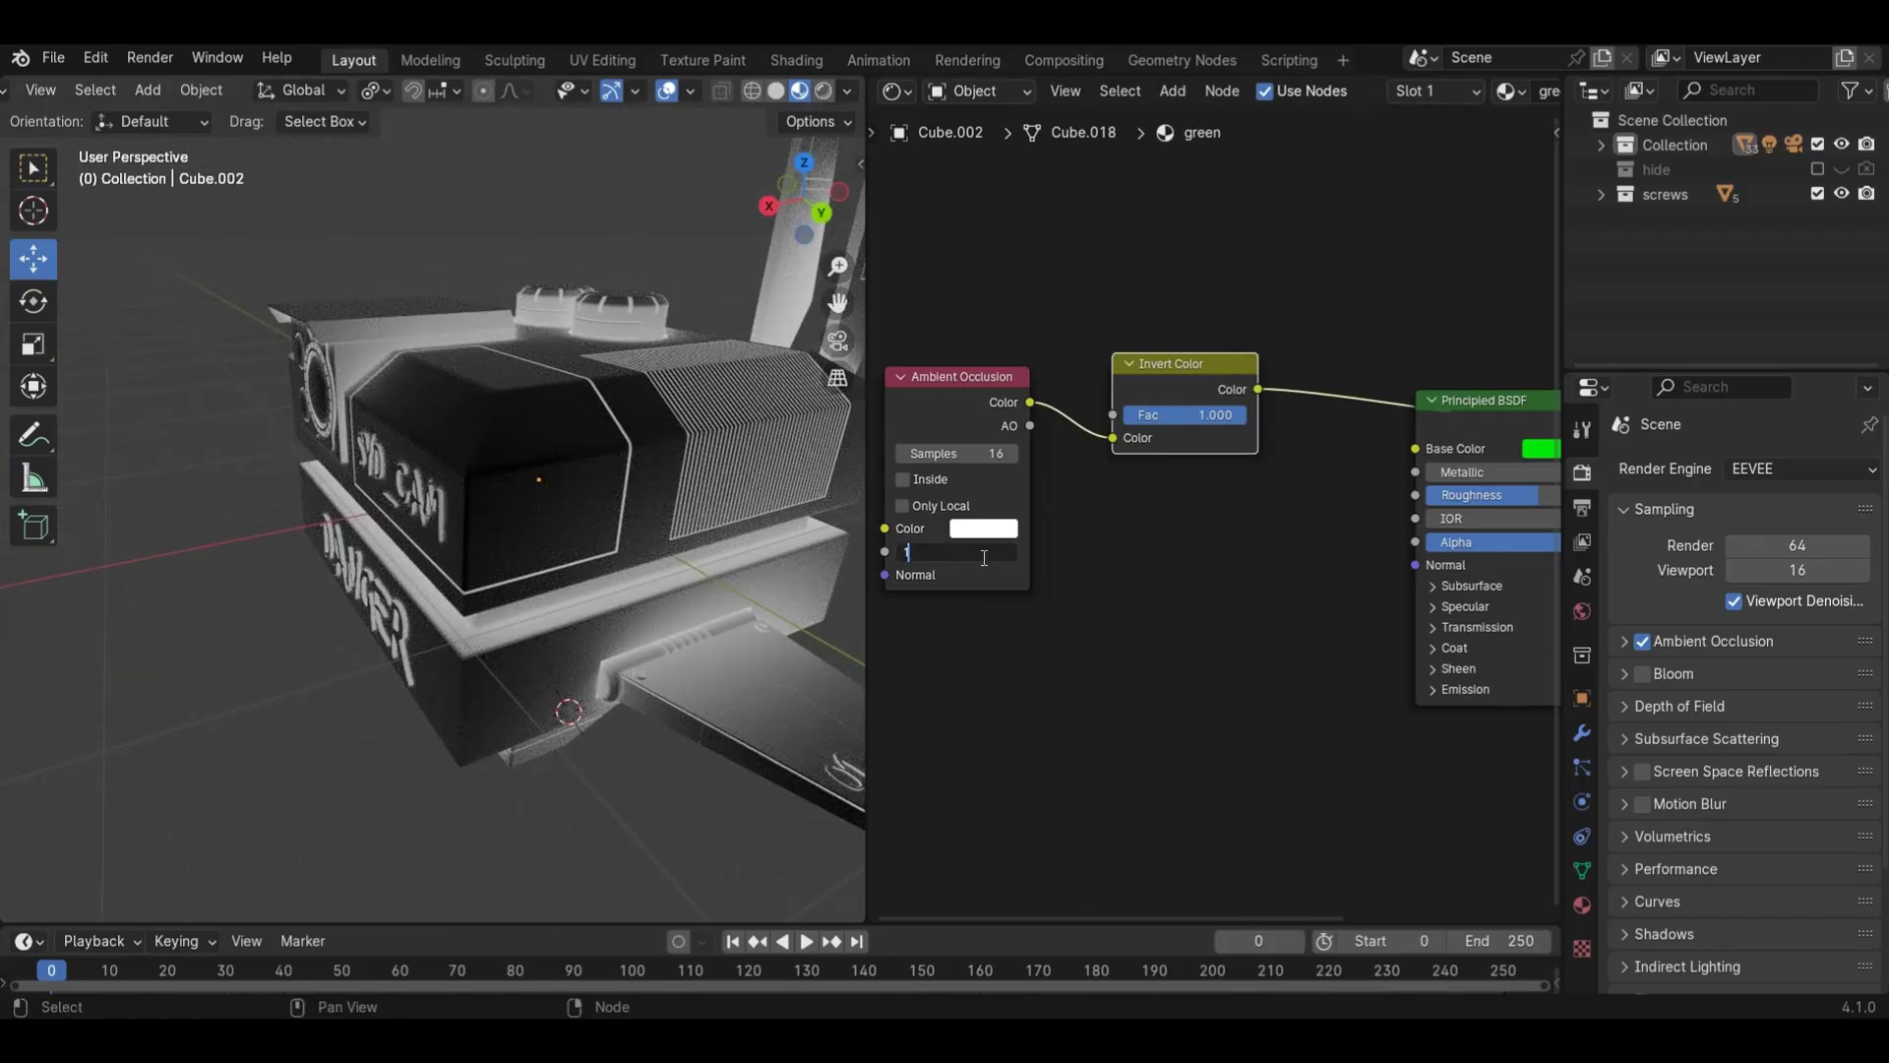
key(Return)
- Examine the inverted mask around the model, toggling the render settings' Ambient Occlusion off and on to compare
middle_drag(492, 441, 780, 351)
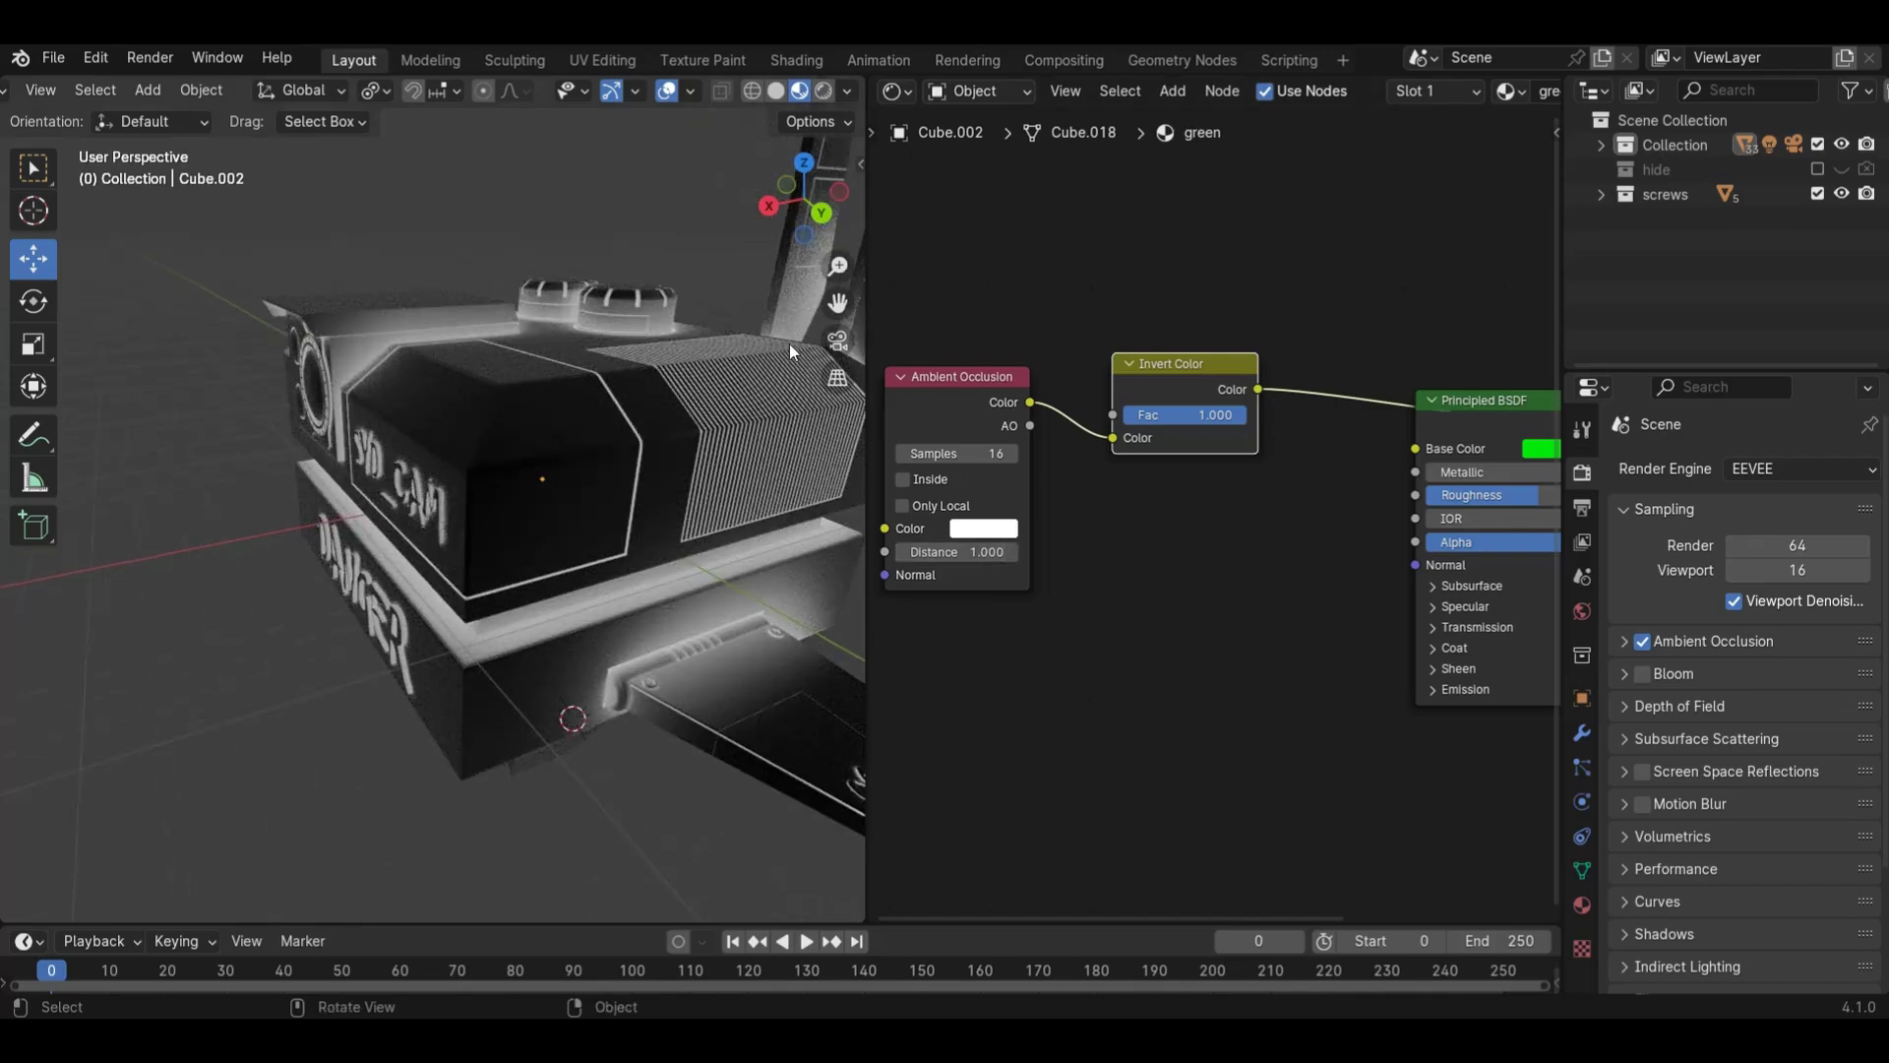
drag(800, 223, 866, 189)
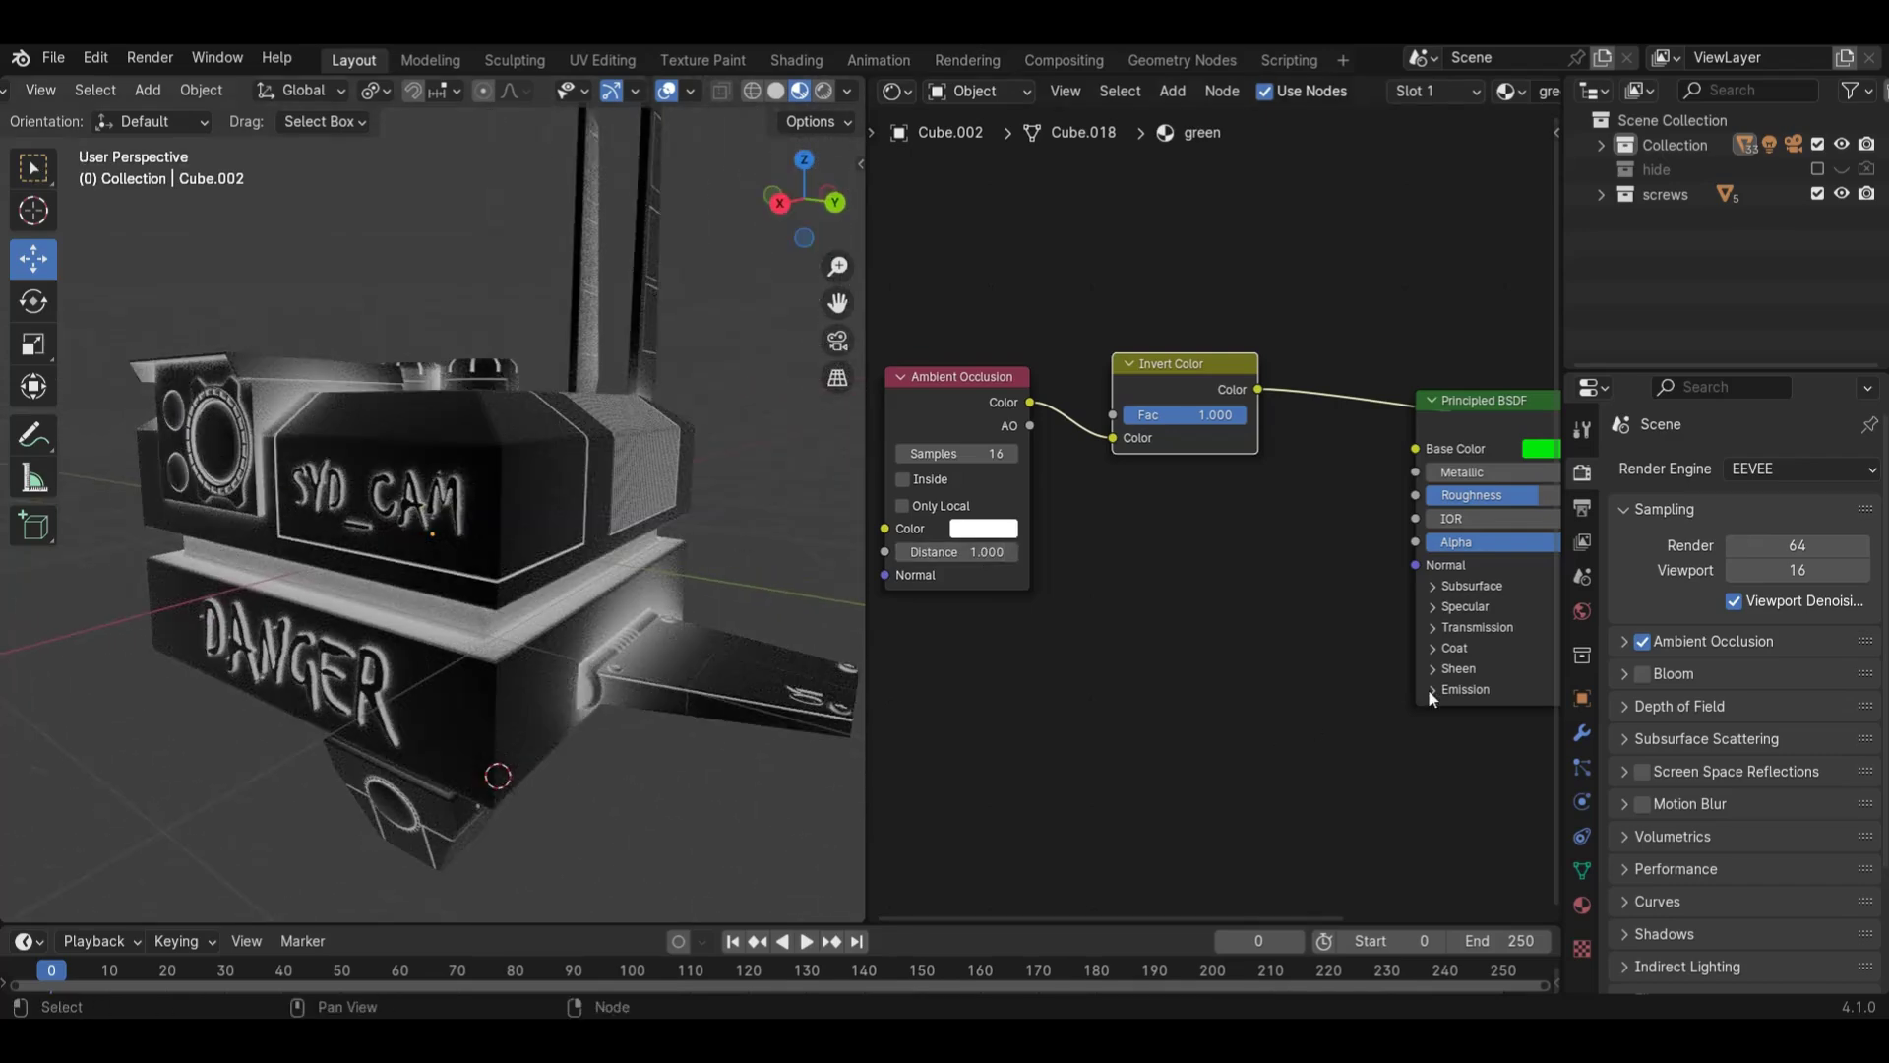
click(1642, 641)
click(1642, 642)
scroll(593, 658, up, 4)
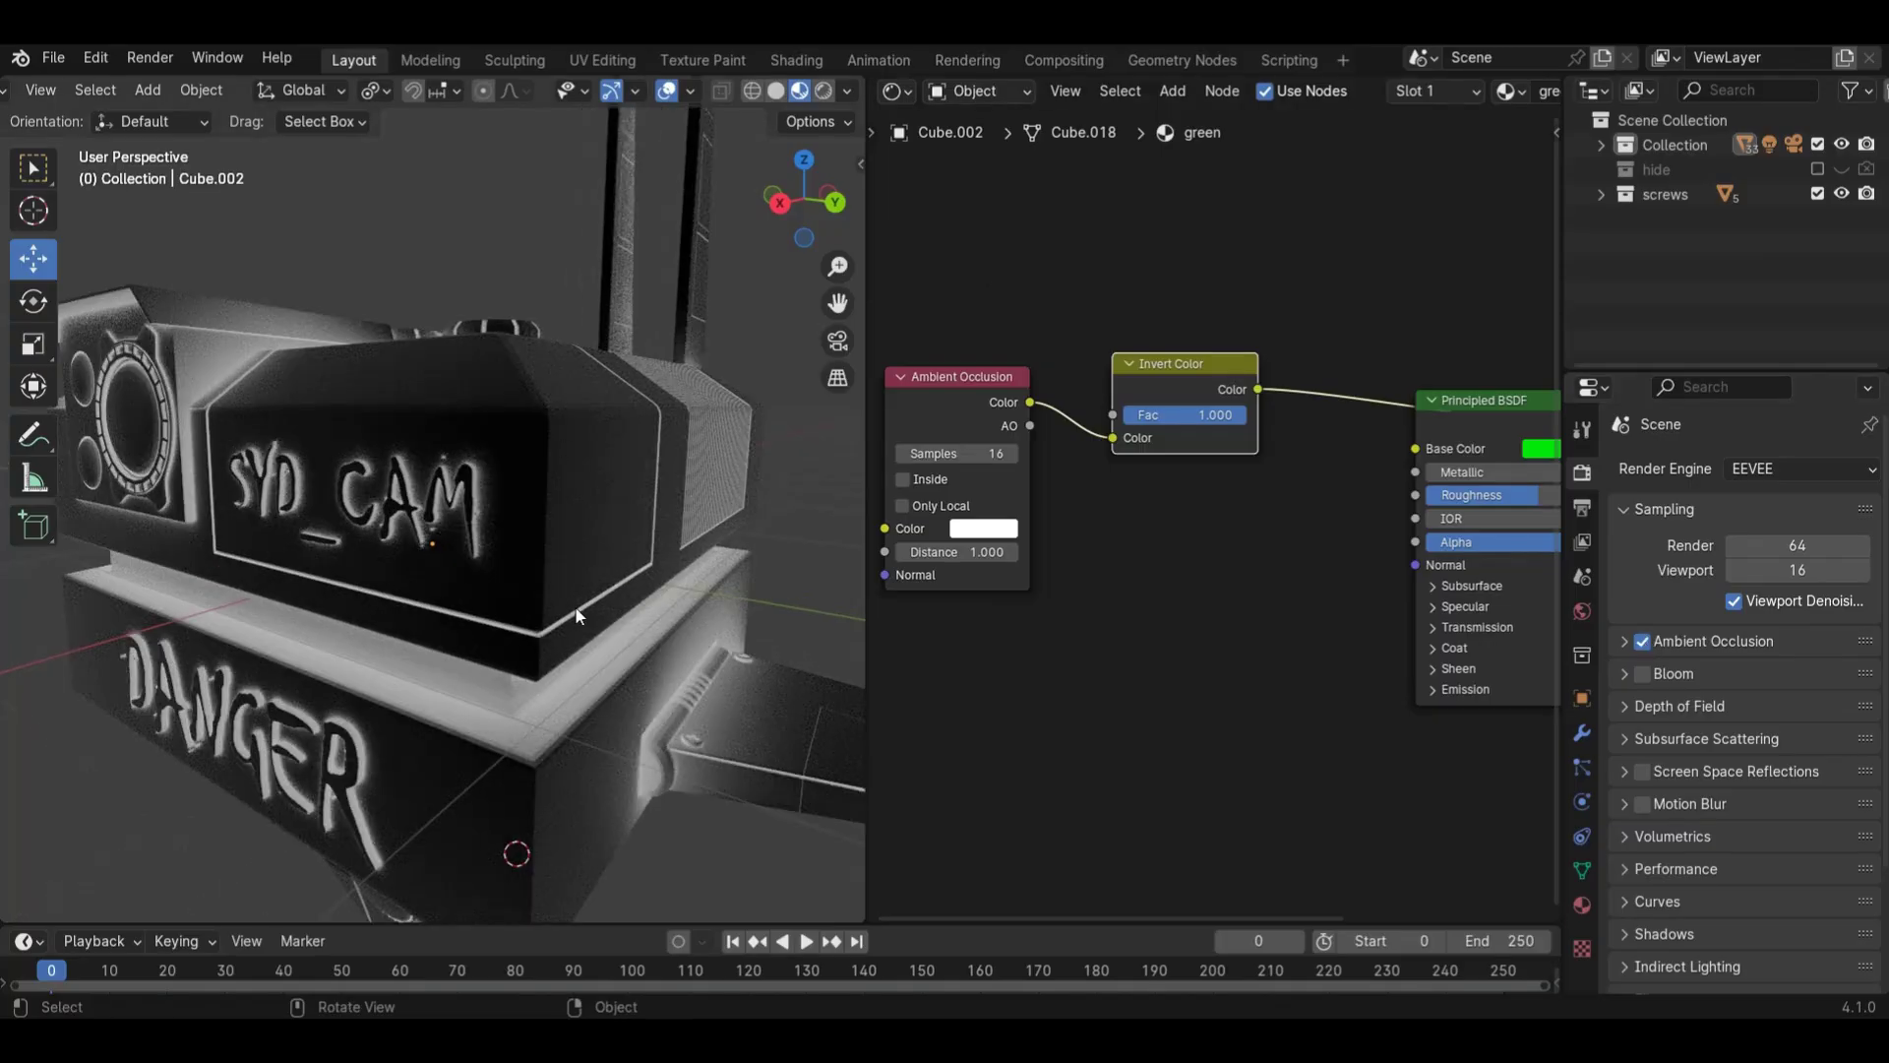
scroll(1094, 469, down, 2)
- Group the Ambient Occlusion and Invert Color nodes, exposing Distance as a group input, and exit the group
drag(1014, 337, 1264, 639)
key(ctrl+g)
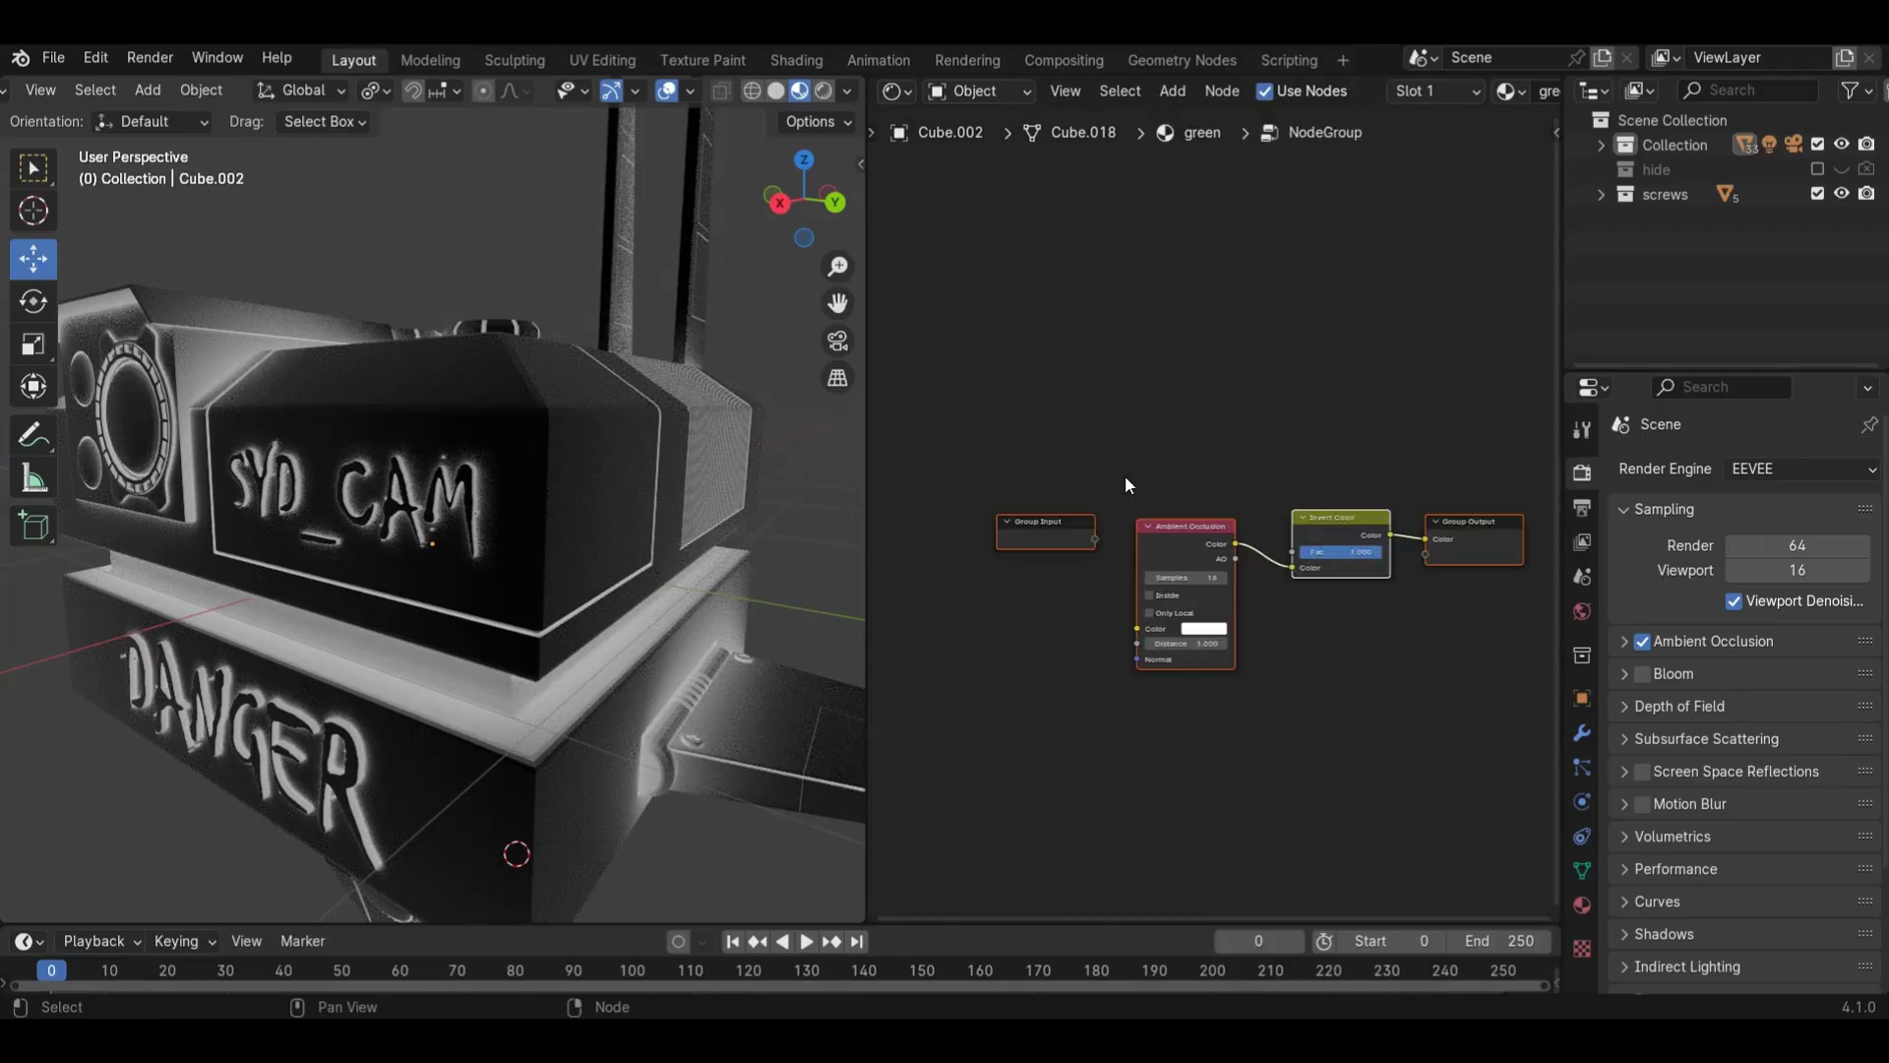
scroll(1128, 618, up, 1)
drag(1063, 544, 1115, 676)
key(Tab)
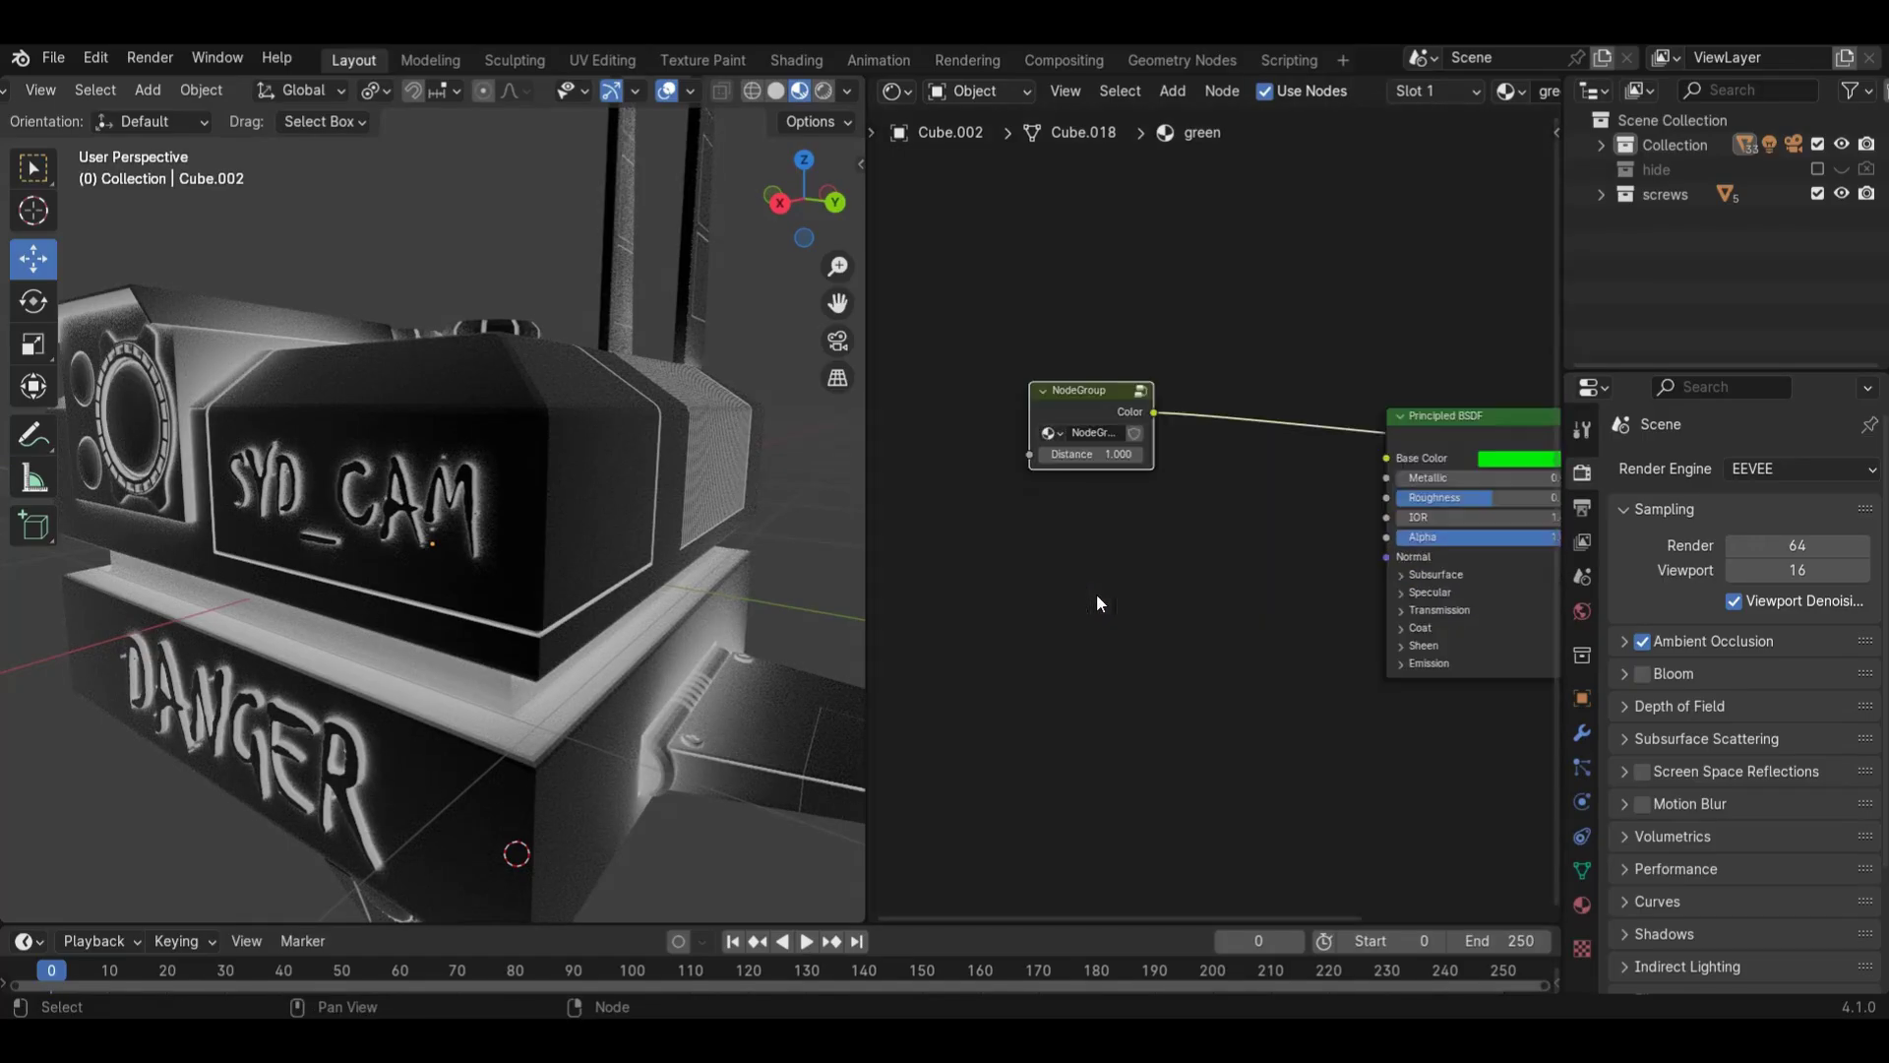
- Widen the new node group and rename it edge_mask, dismissing the recording toolbar
drag(1030, 419, 917, 419)
click(1018, 436)
text(e)
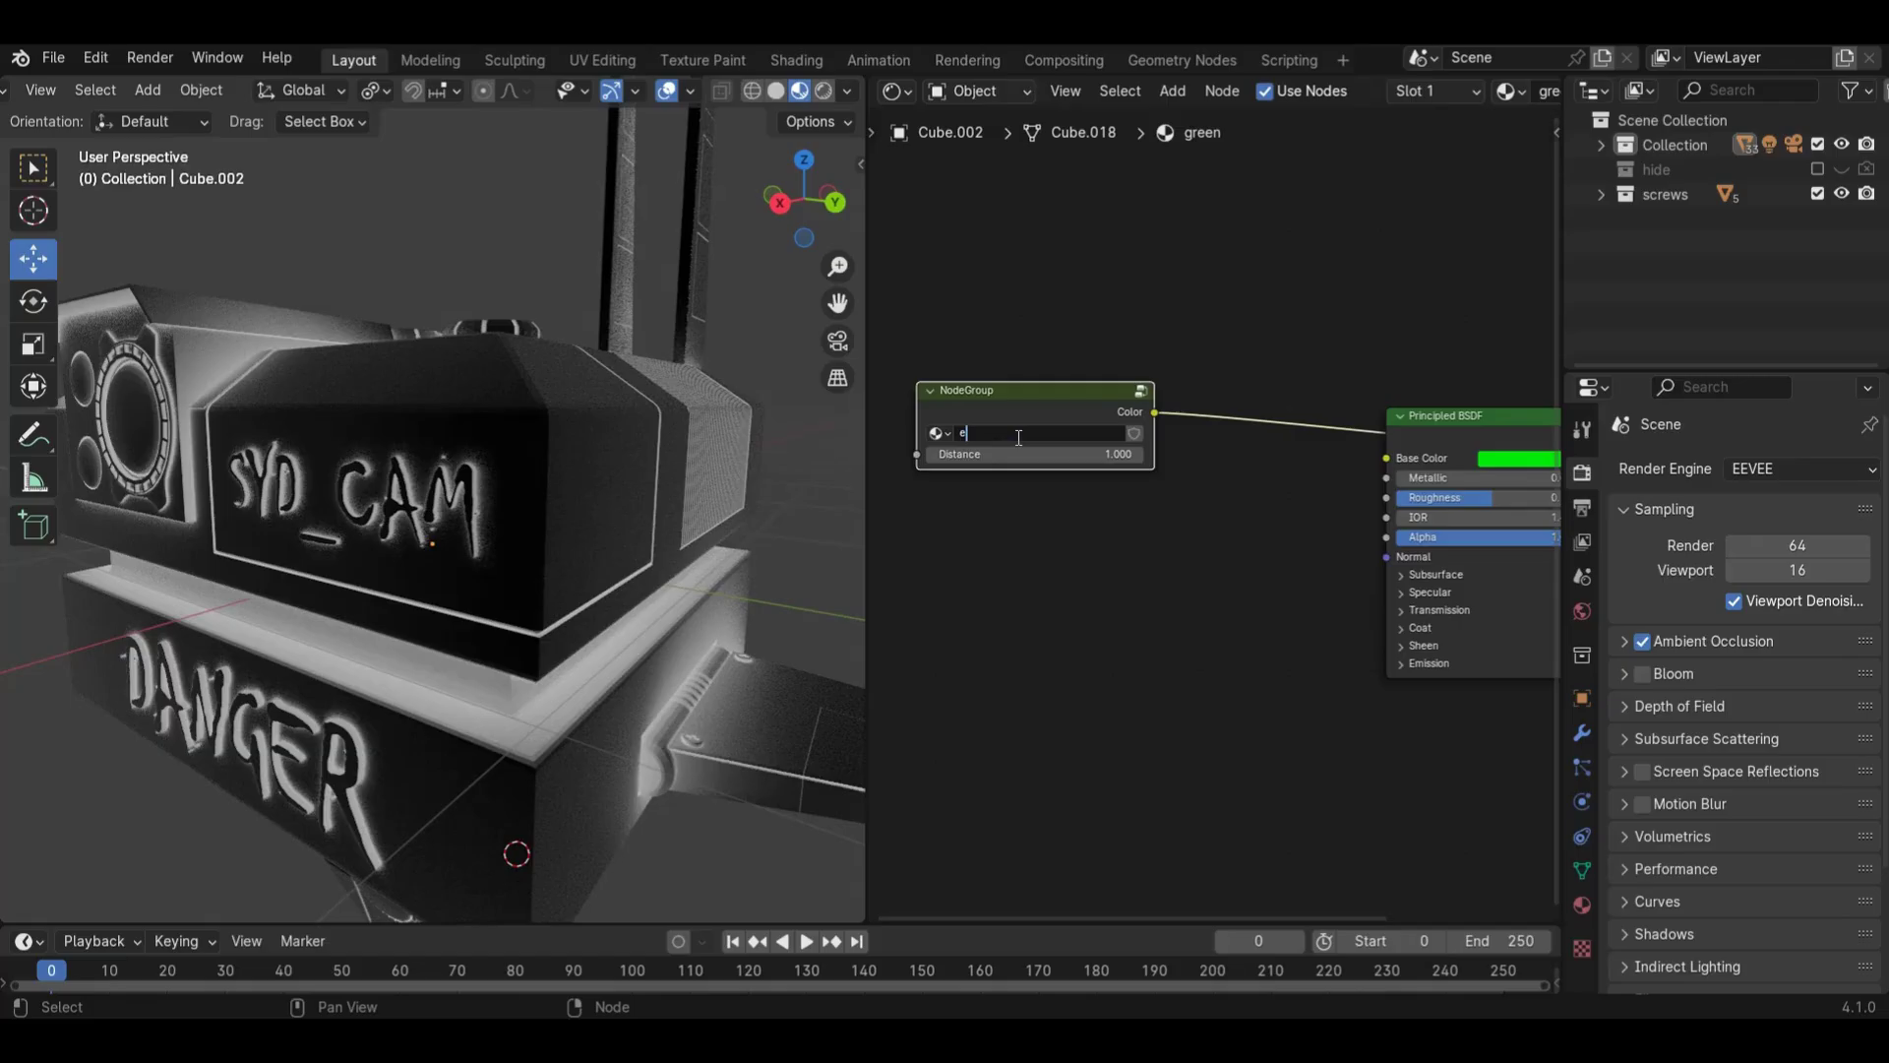
text(dge)
key(Return)
click(1537, 982)
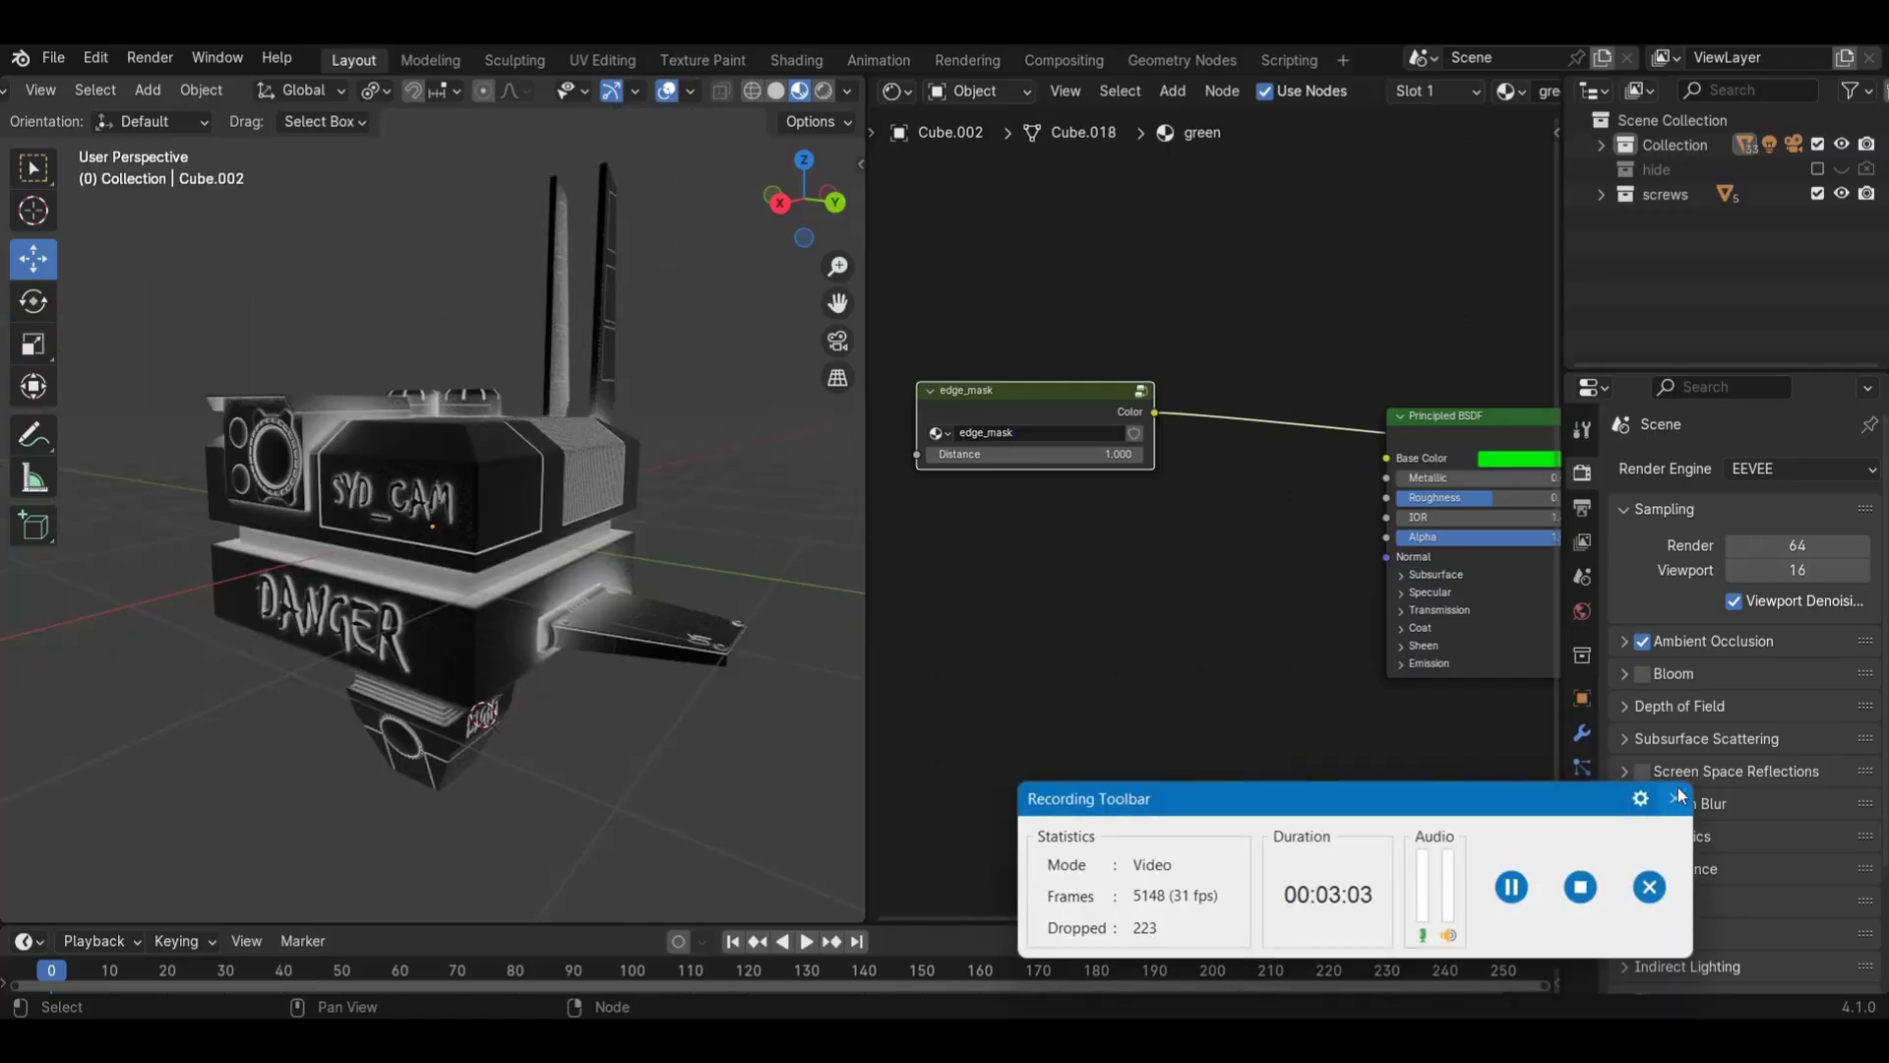
click(1676, 800)
- Enable the fake user on the edge_mask node group so it is kept in the file
scroll(1072, 528, up, 2)
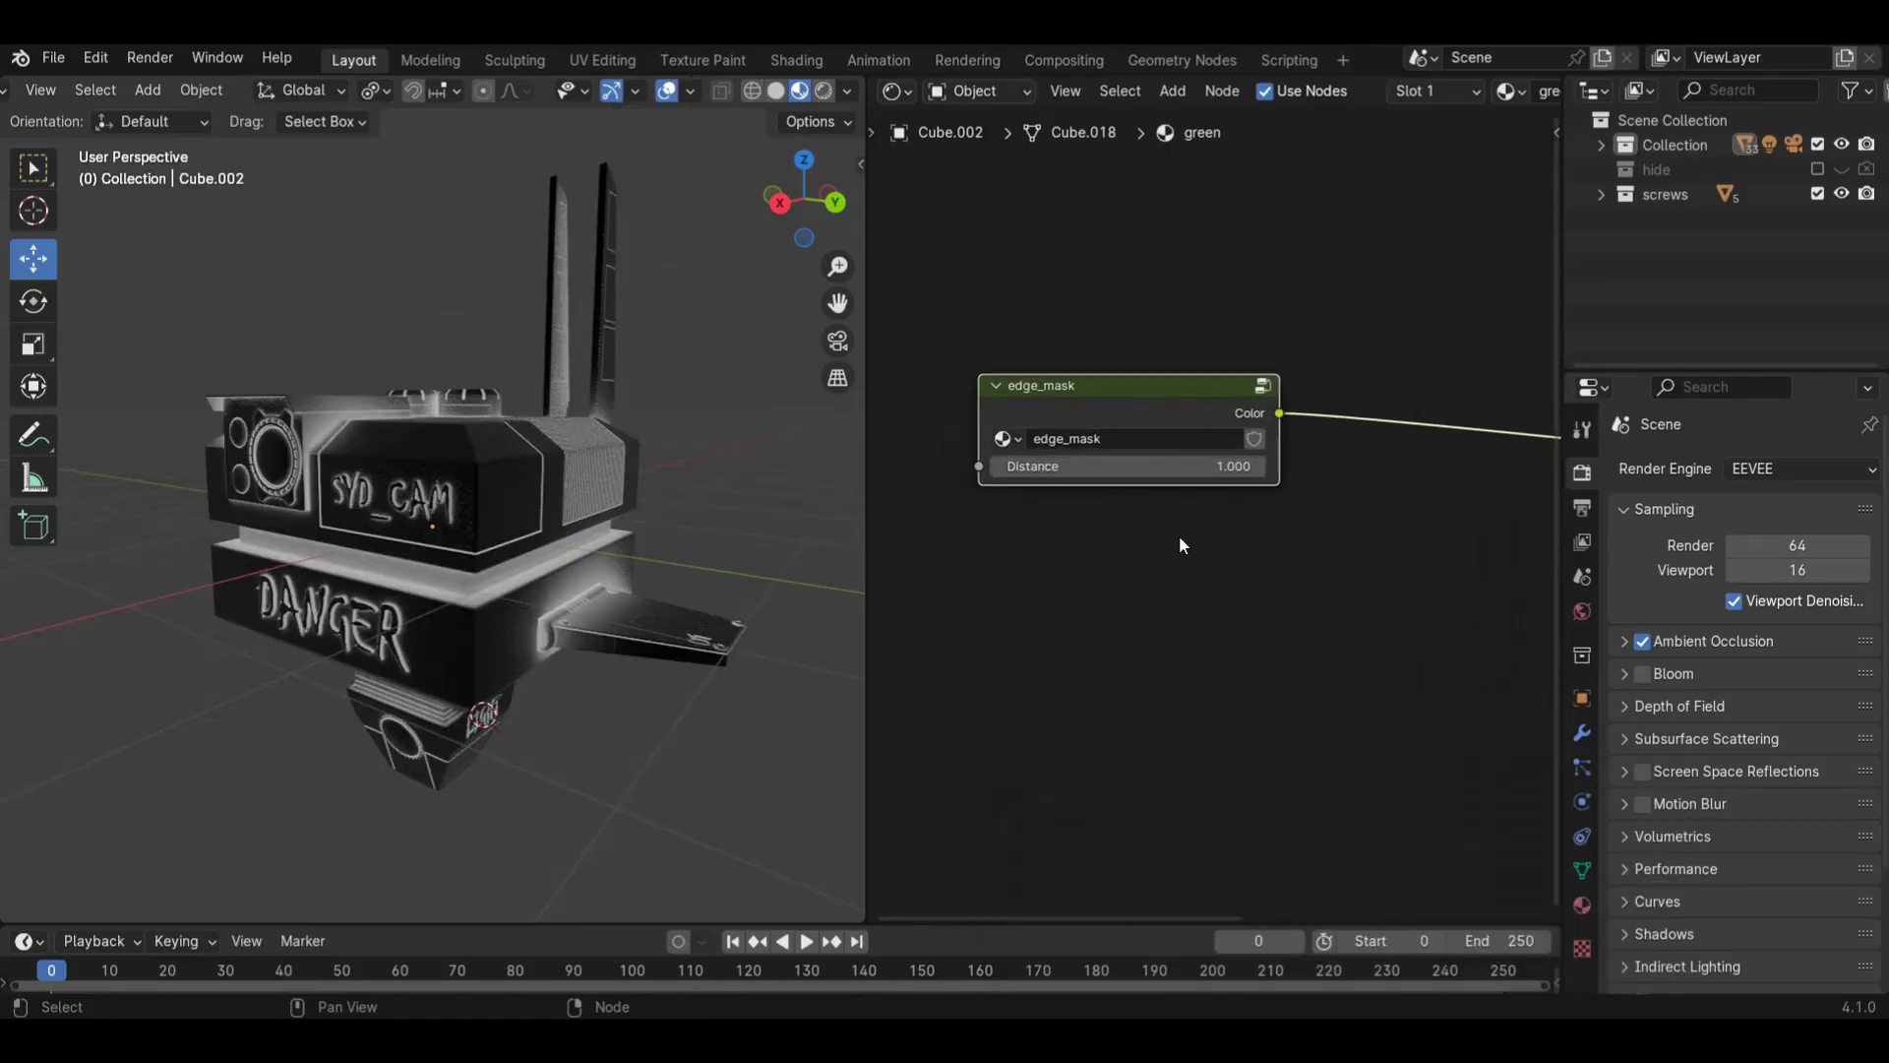
click(1255, 445)
double_click(1129, 441)
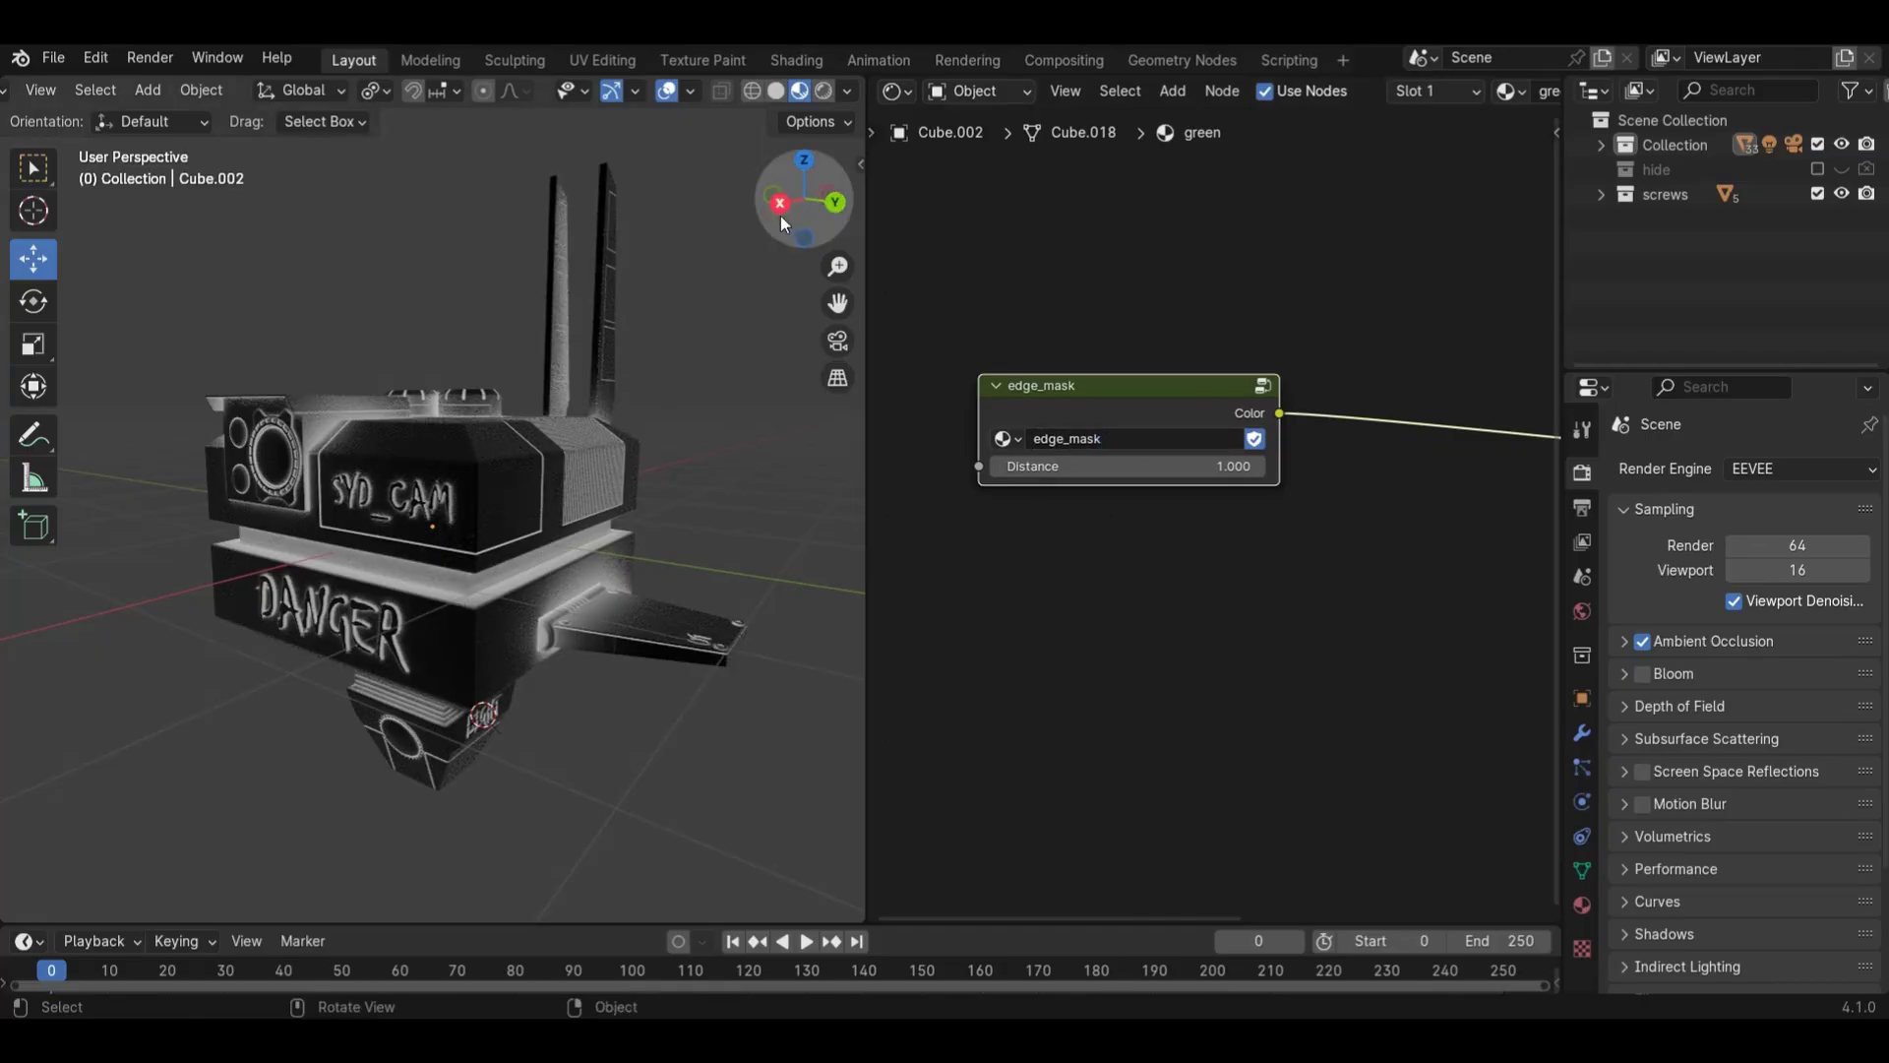
drag(782, 214, 787, 217)
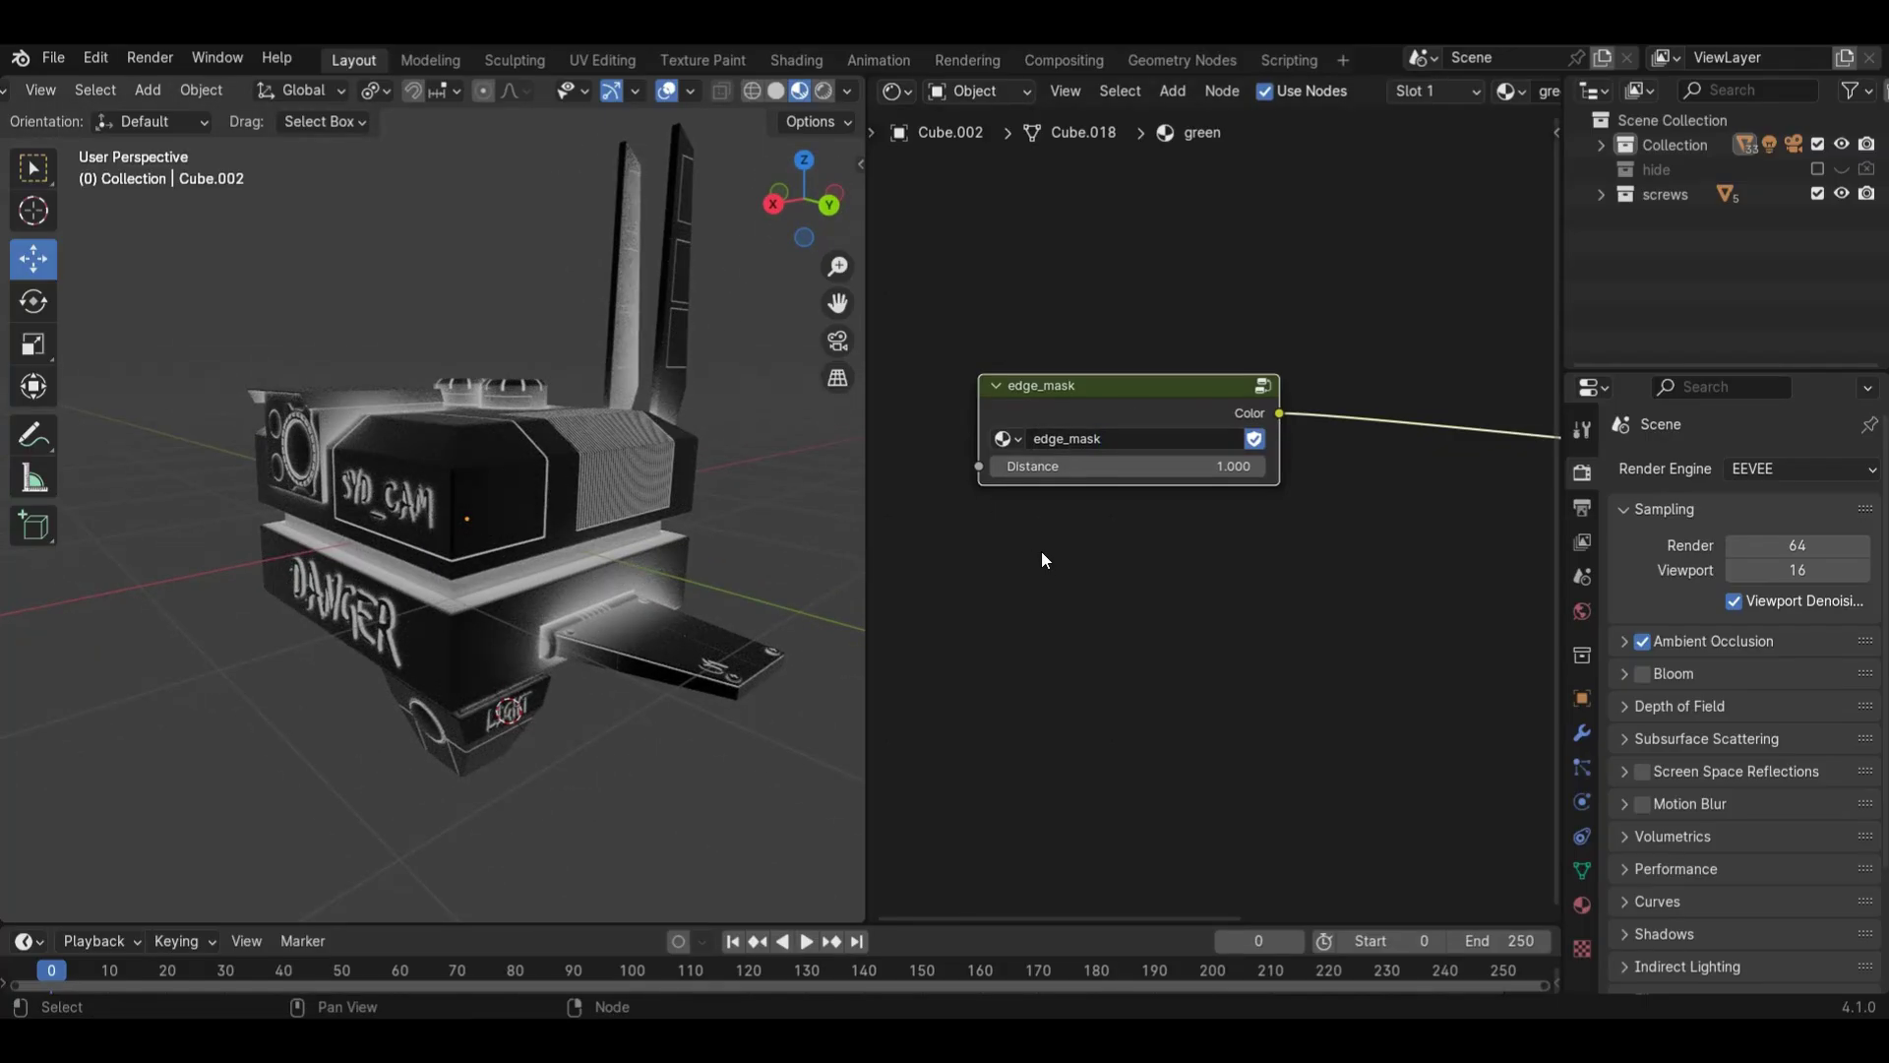
- Move the edge_mask node up to free space below it in the node graph
scroll(1130, 551, down, 3)
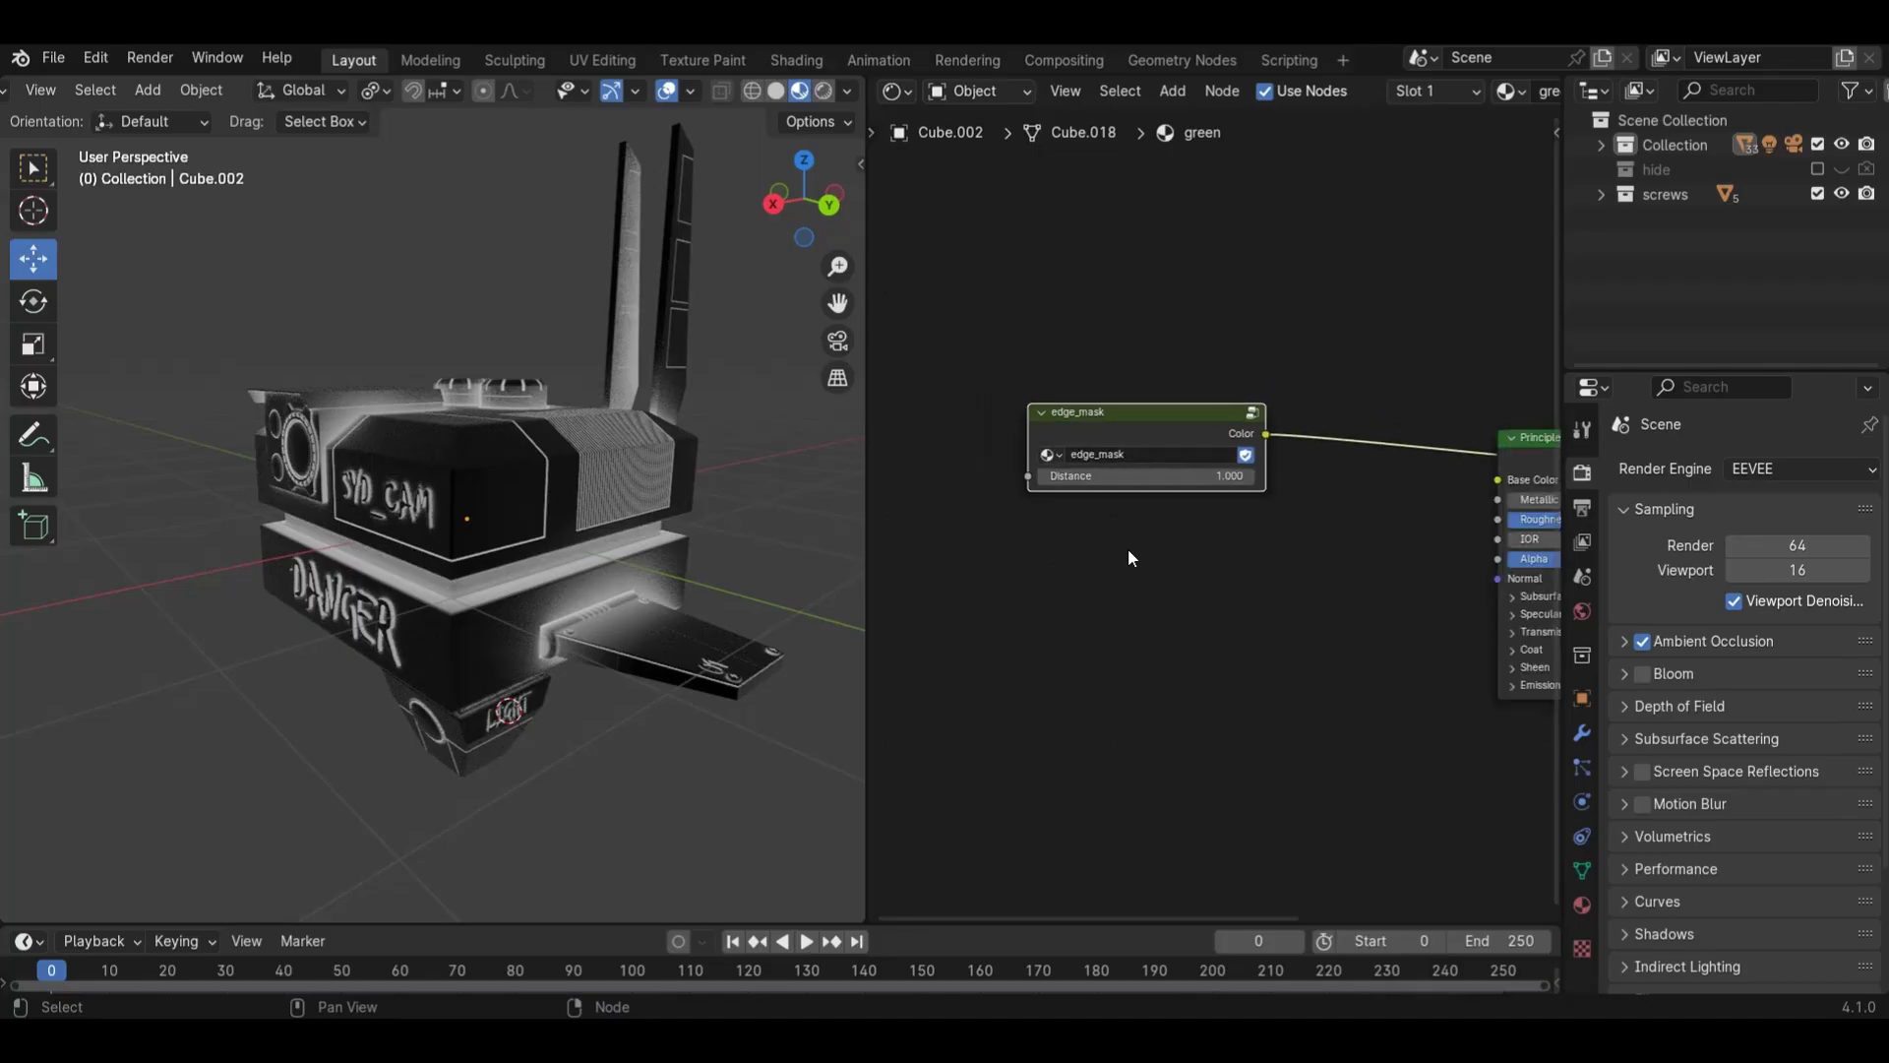
middle_drag(1131, 551, 1025, 482)
drag(1019, 291, 997, 143)
- Add a separate Ambient Occlusion node below edge_mask and preview its Color output on the model instead
key(shift+a)
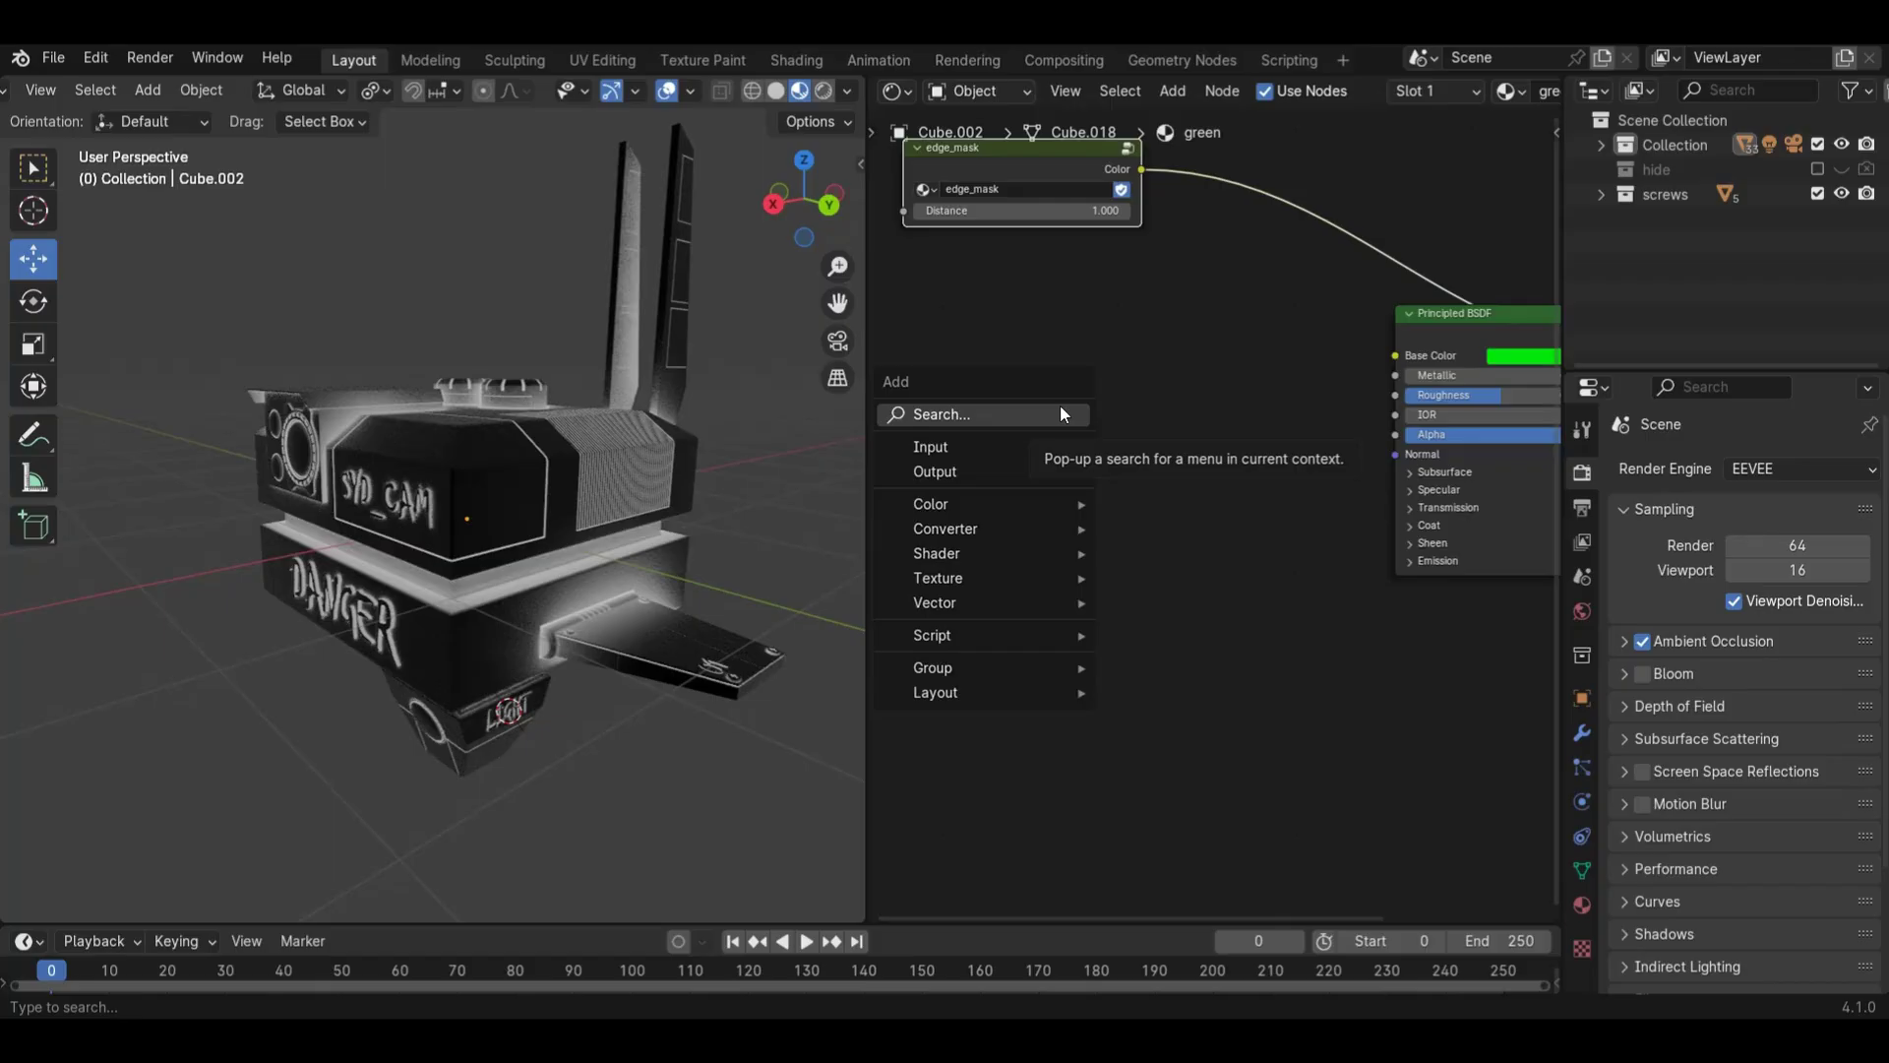
click(1060, 413)
text(ima)
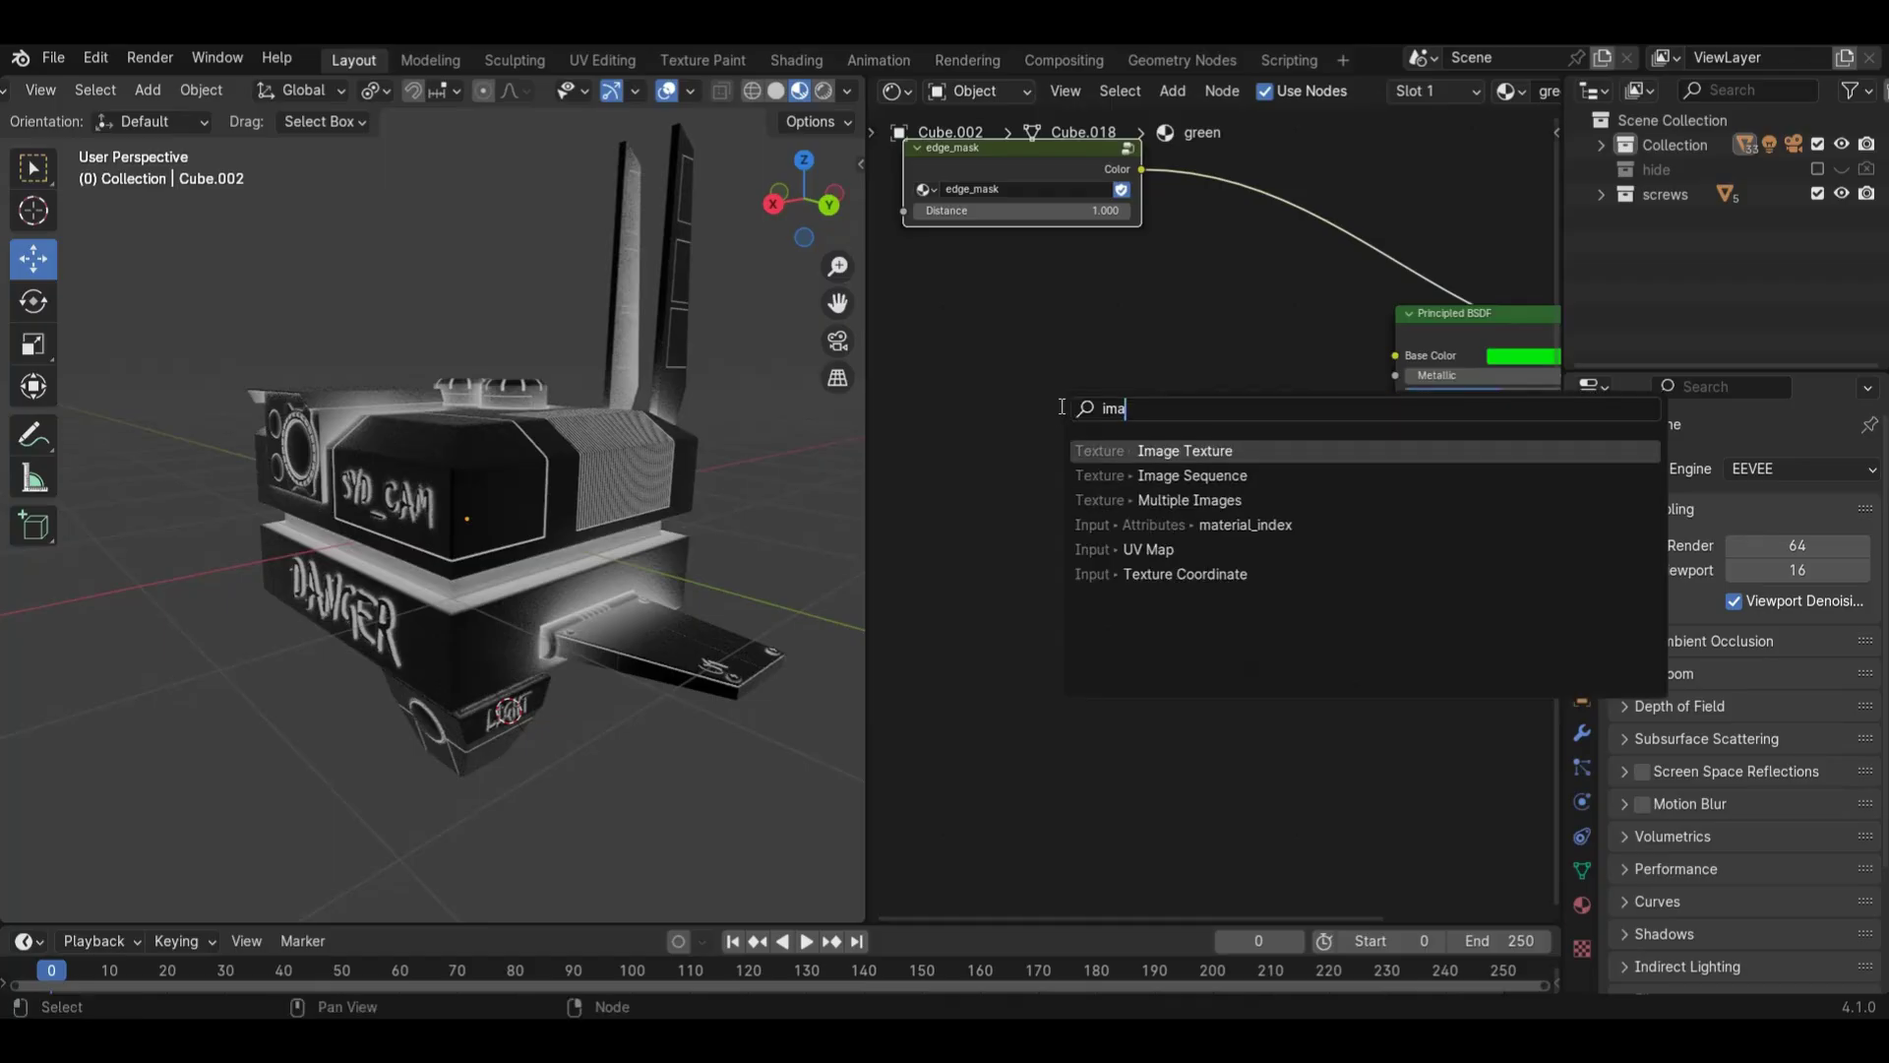
key(BackSpace)
key(BackSpace)
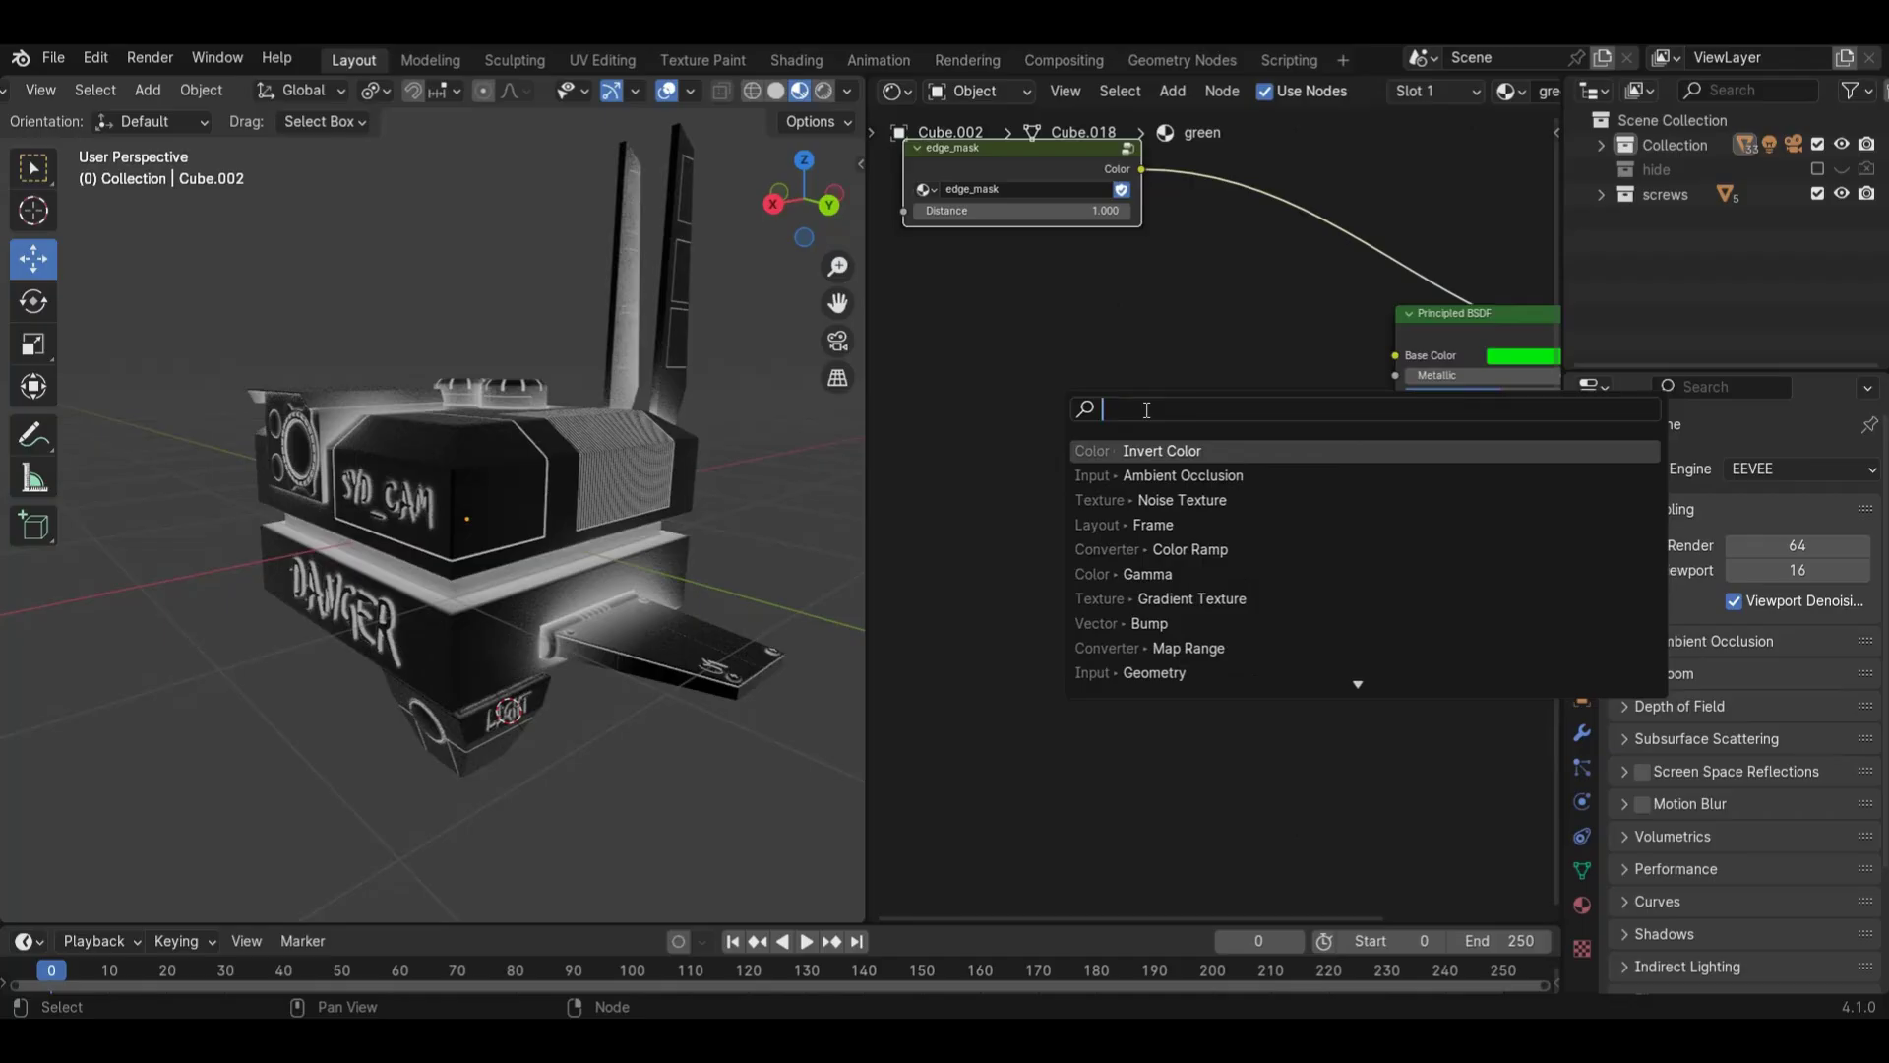
text(a)
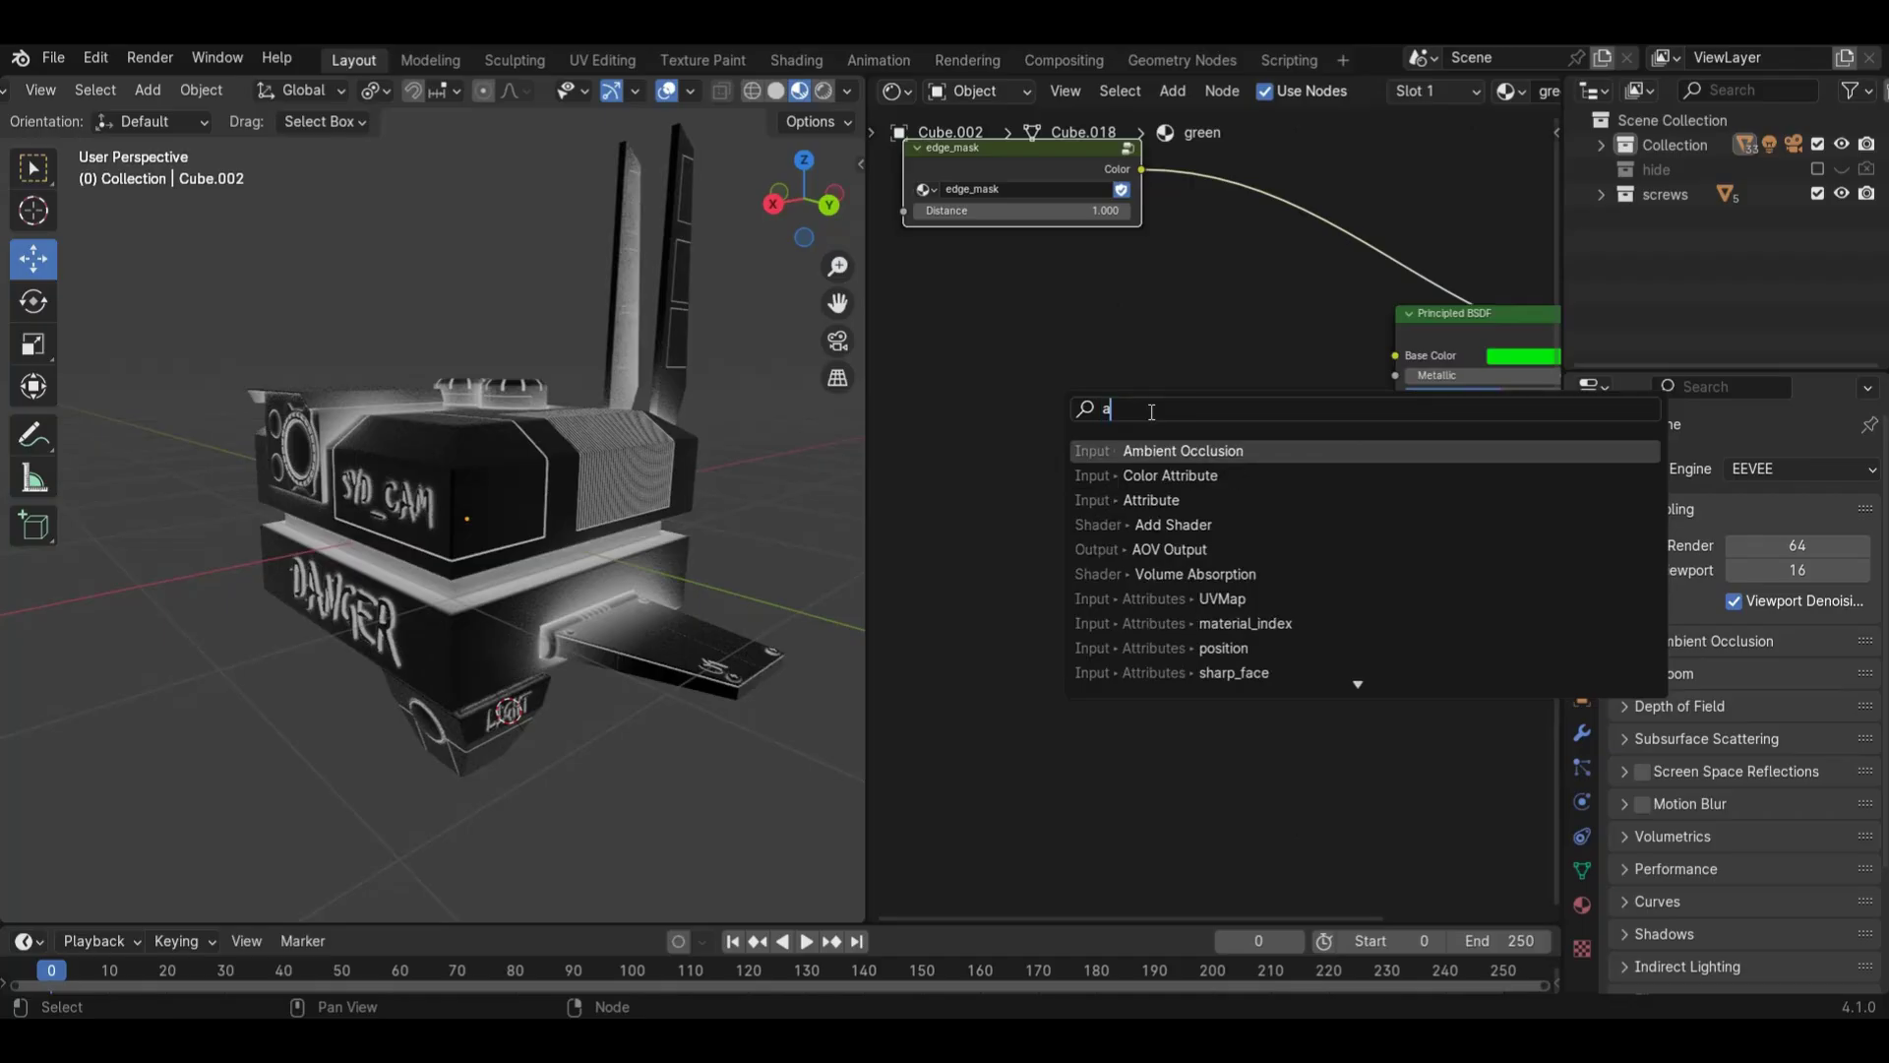
click(1218, 450)
click(1031, 356)
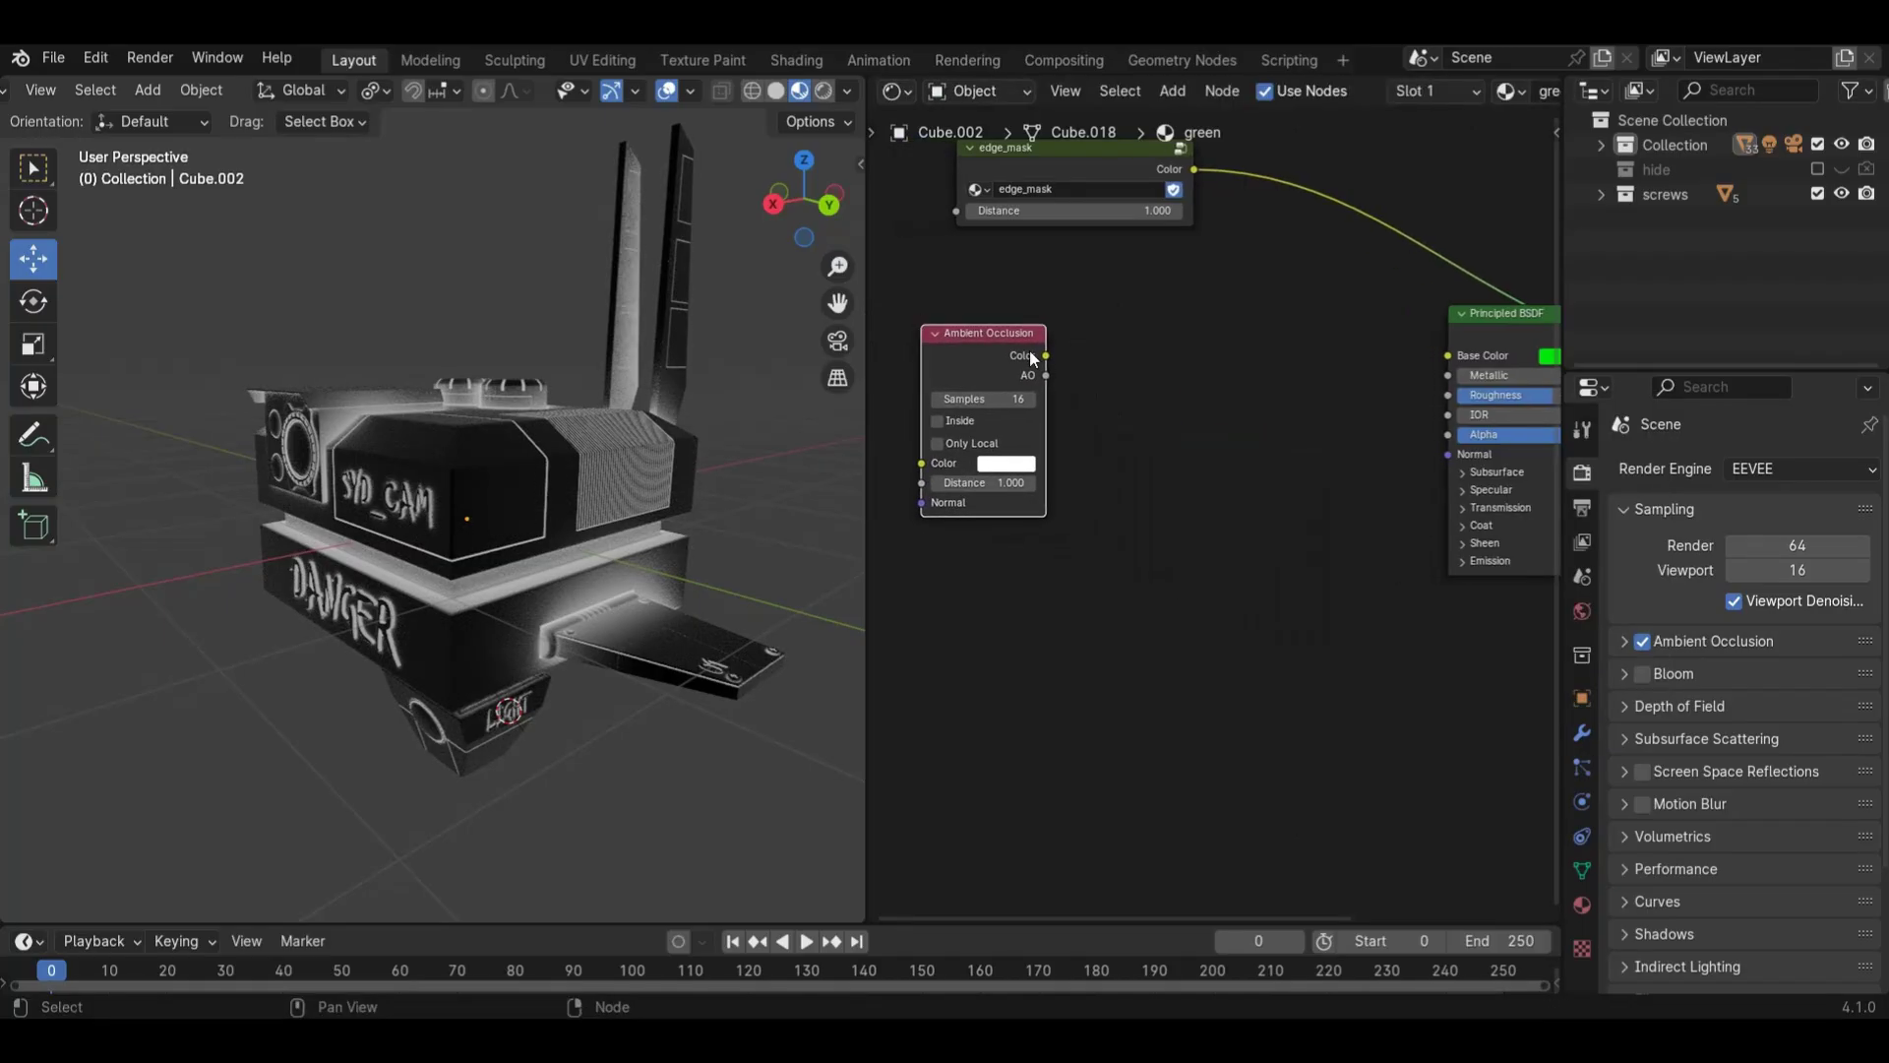
drag(1045, 355, 1447, 355)
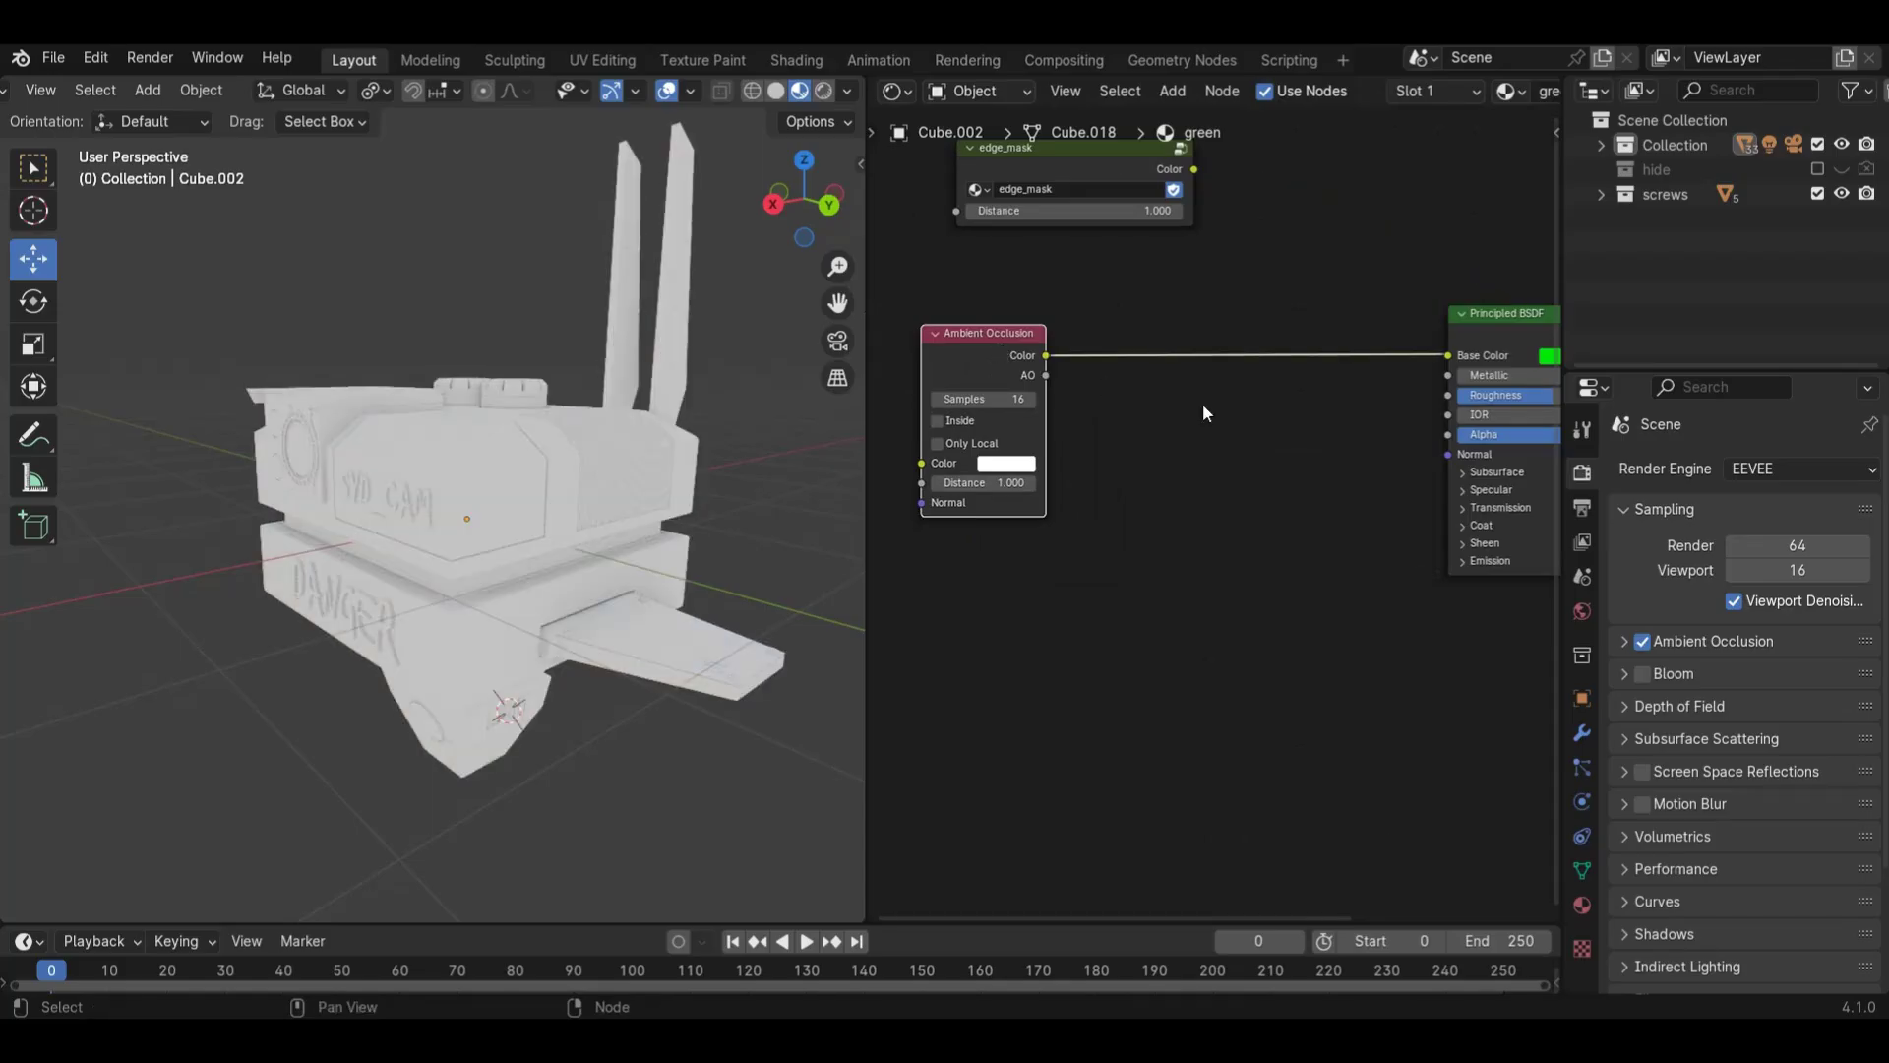
- Insert a Gamma node on the new Ambient Occlusion node's Color link and set its Gamma to 8.6
key(shift+a)
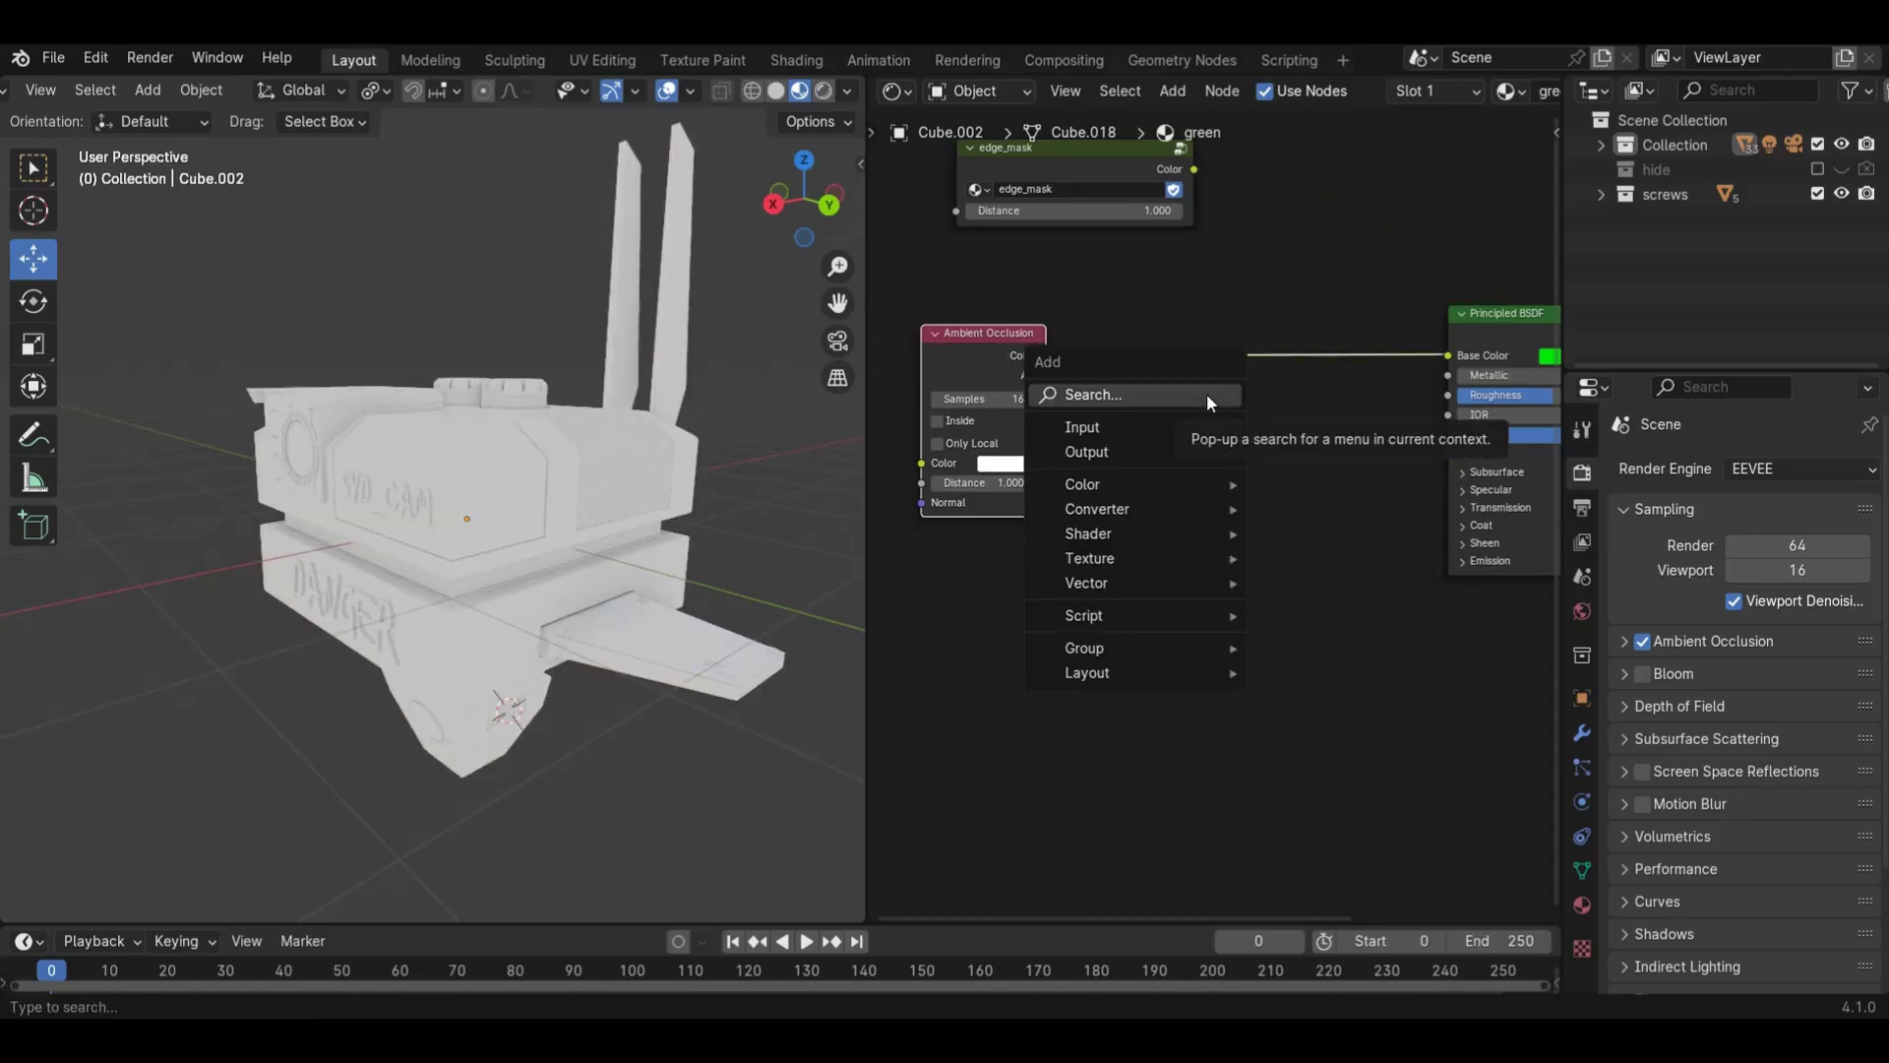
text(gamm)
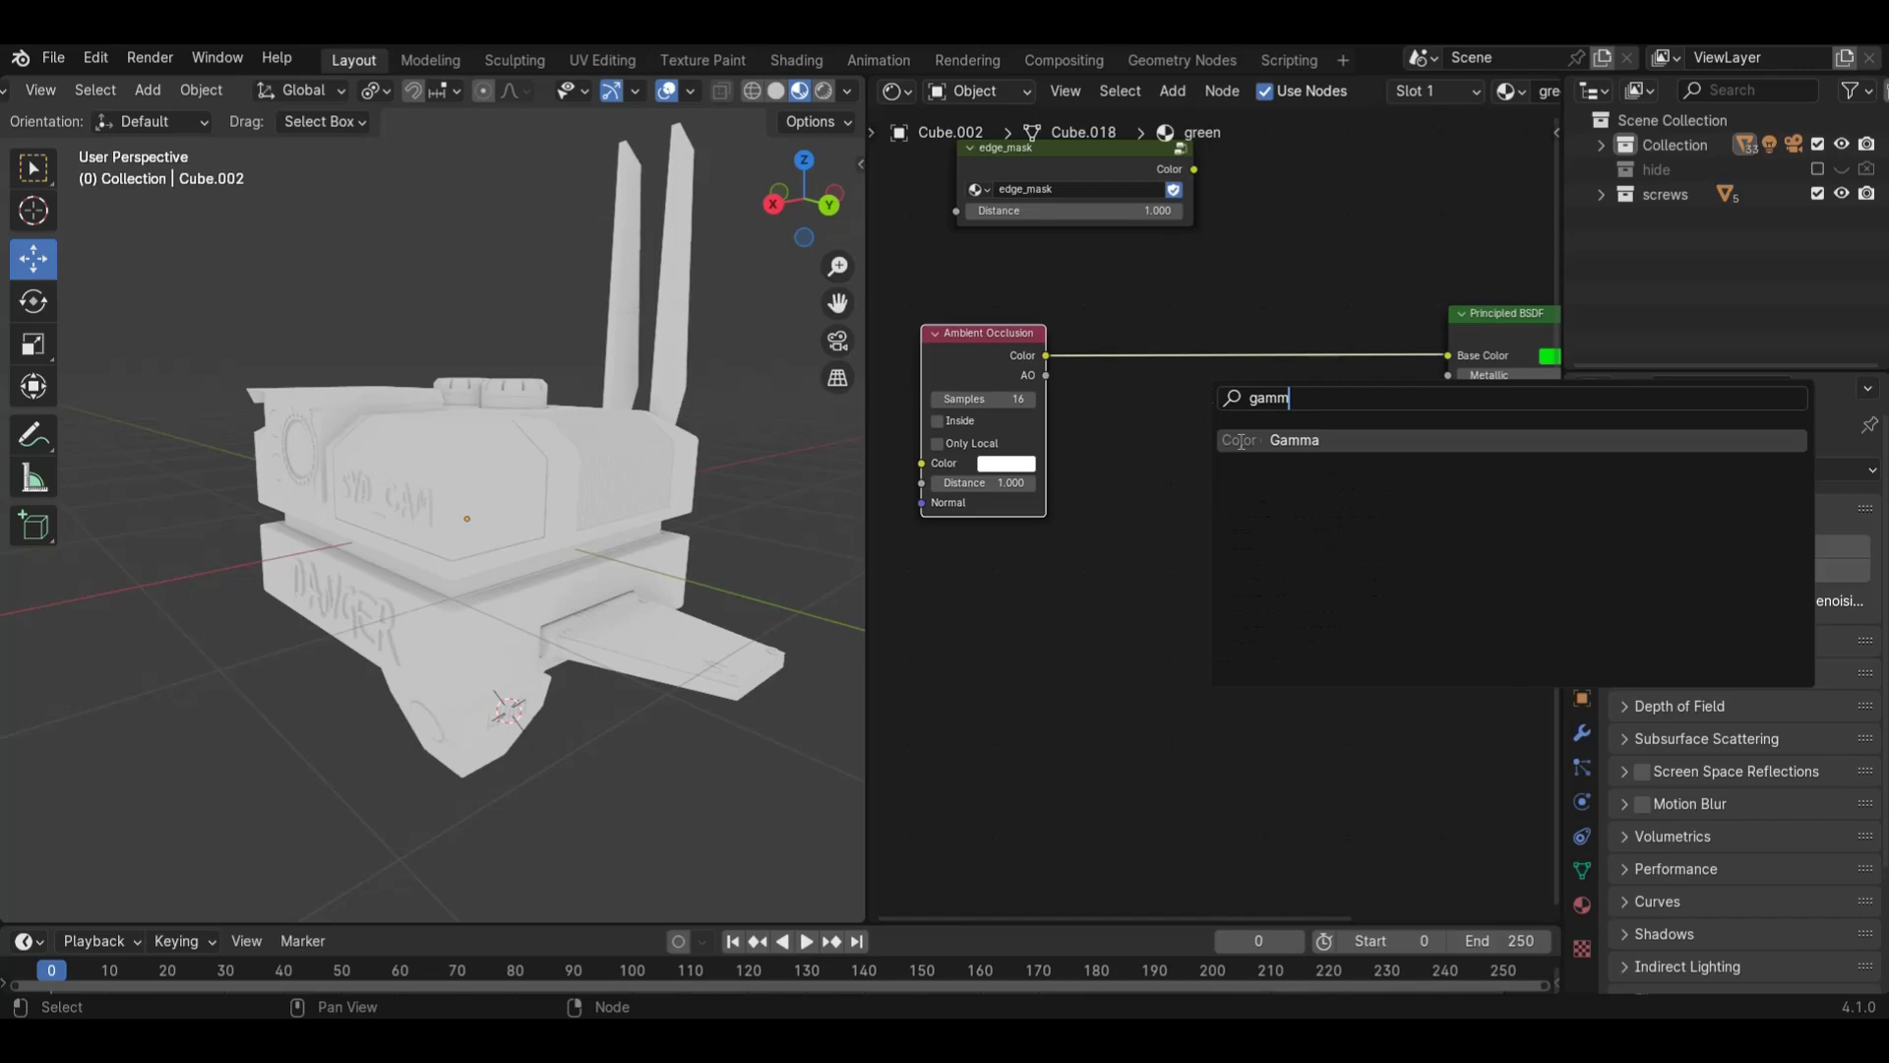
click(1239, 440)
click(1121, 384)
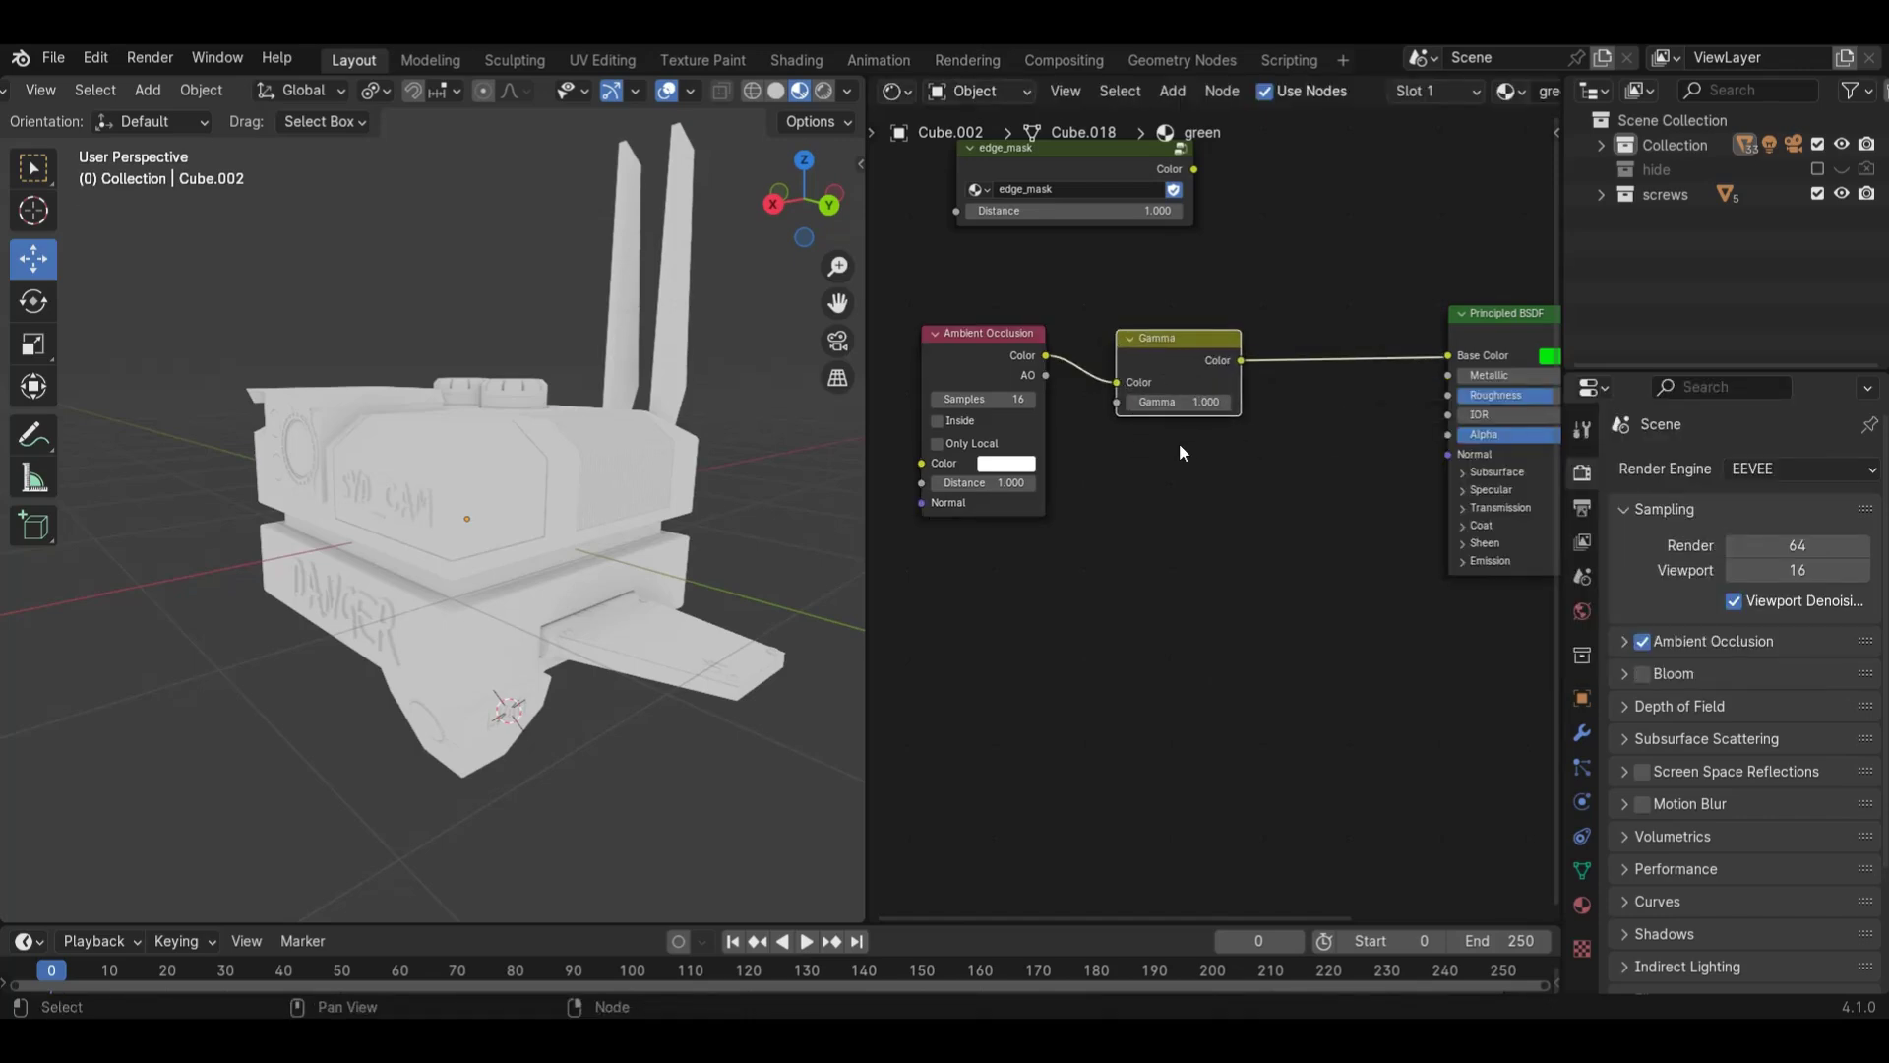
drag(1171, 402, 1244, 412)
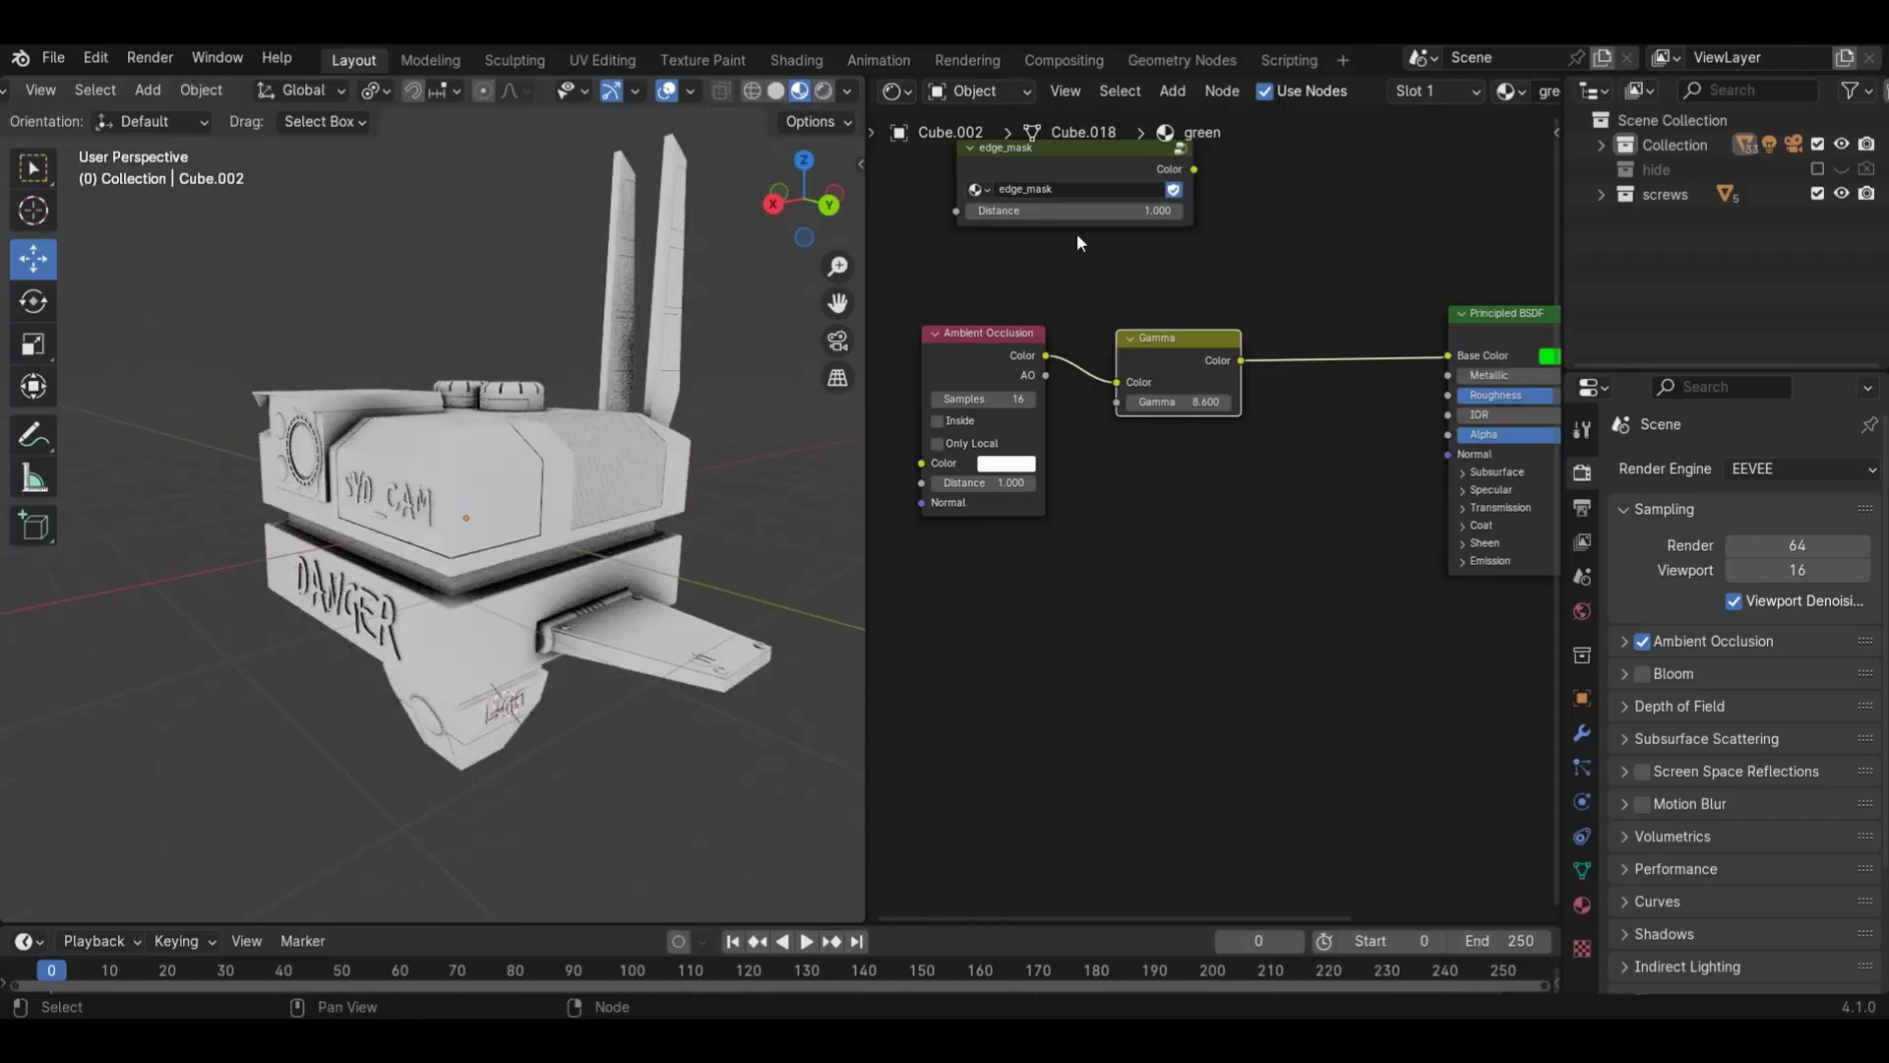
- Set the Gamma node's Gamma to 10 and check the occlusion preview up close on the model
click(1062, 155)
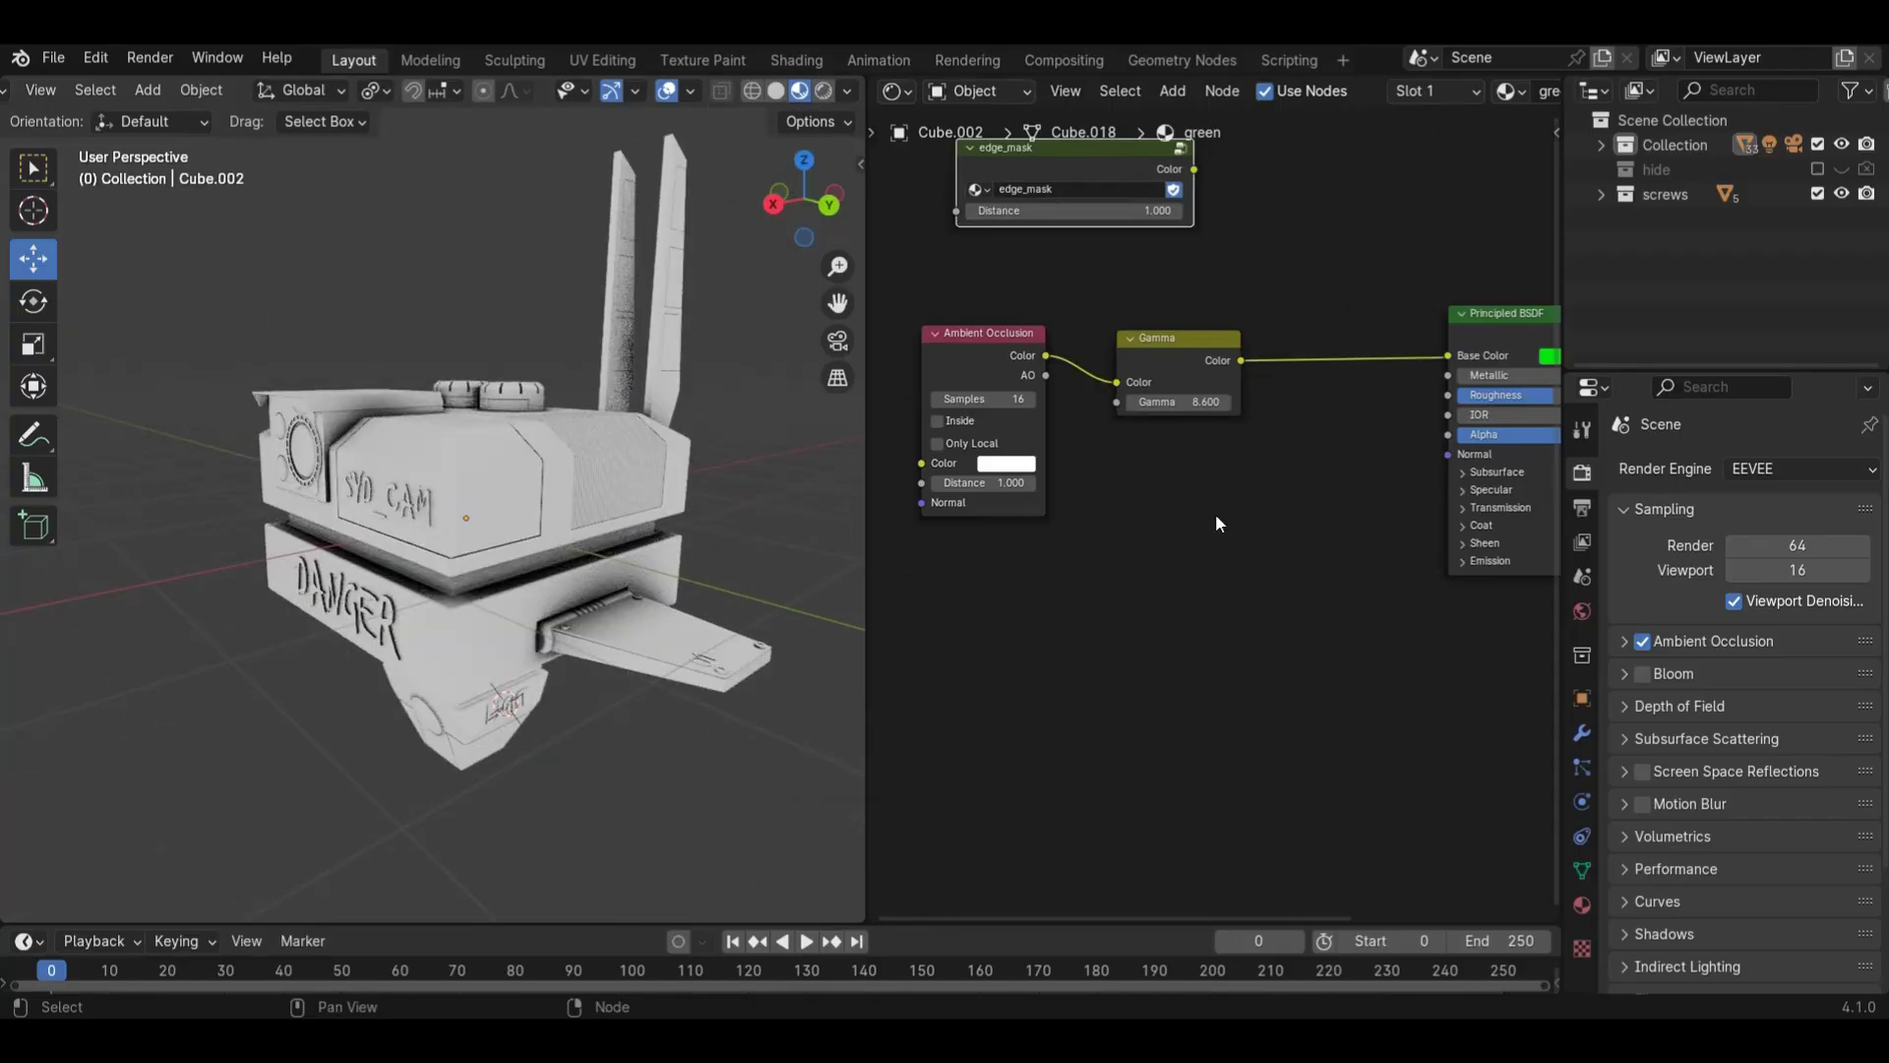
scroll(580, 530, up, 3)
drag(804, 201, 846, 305)
drag(1154, 412, 1220, 412)
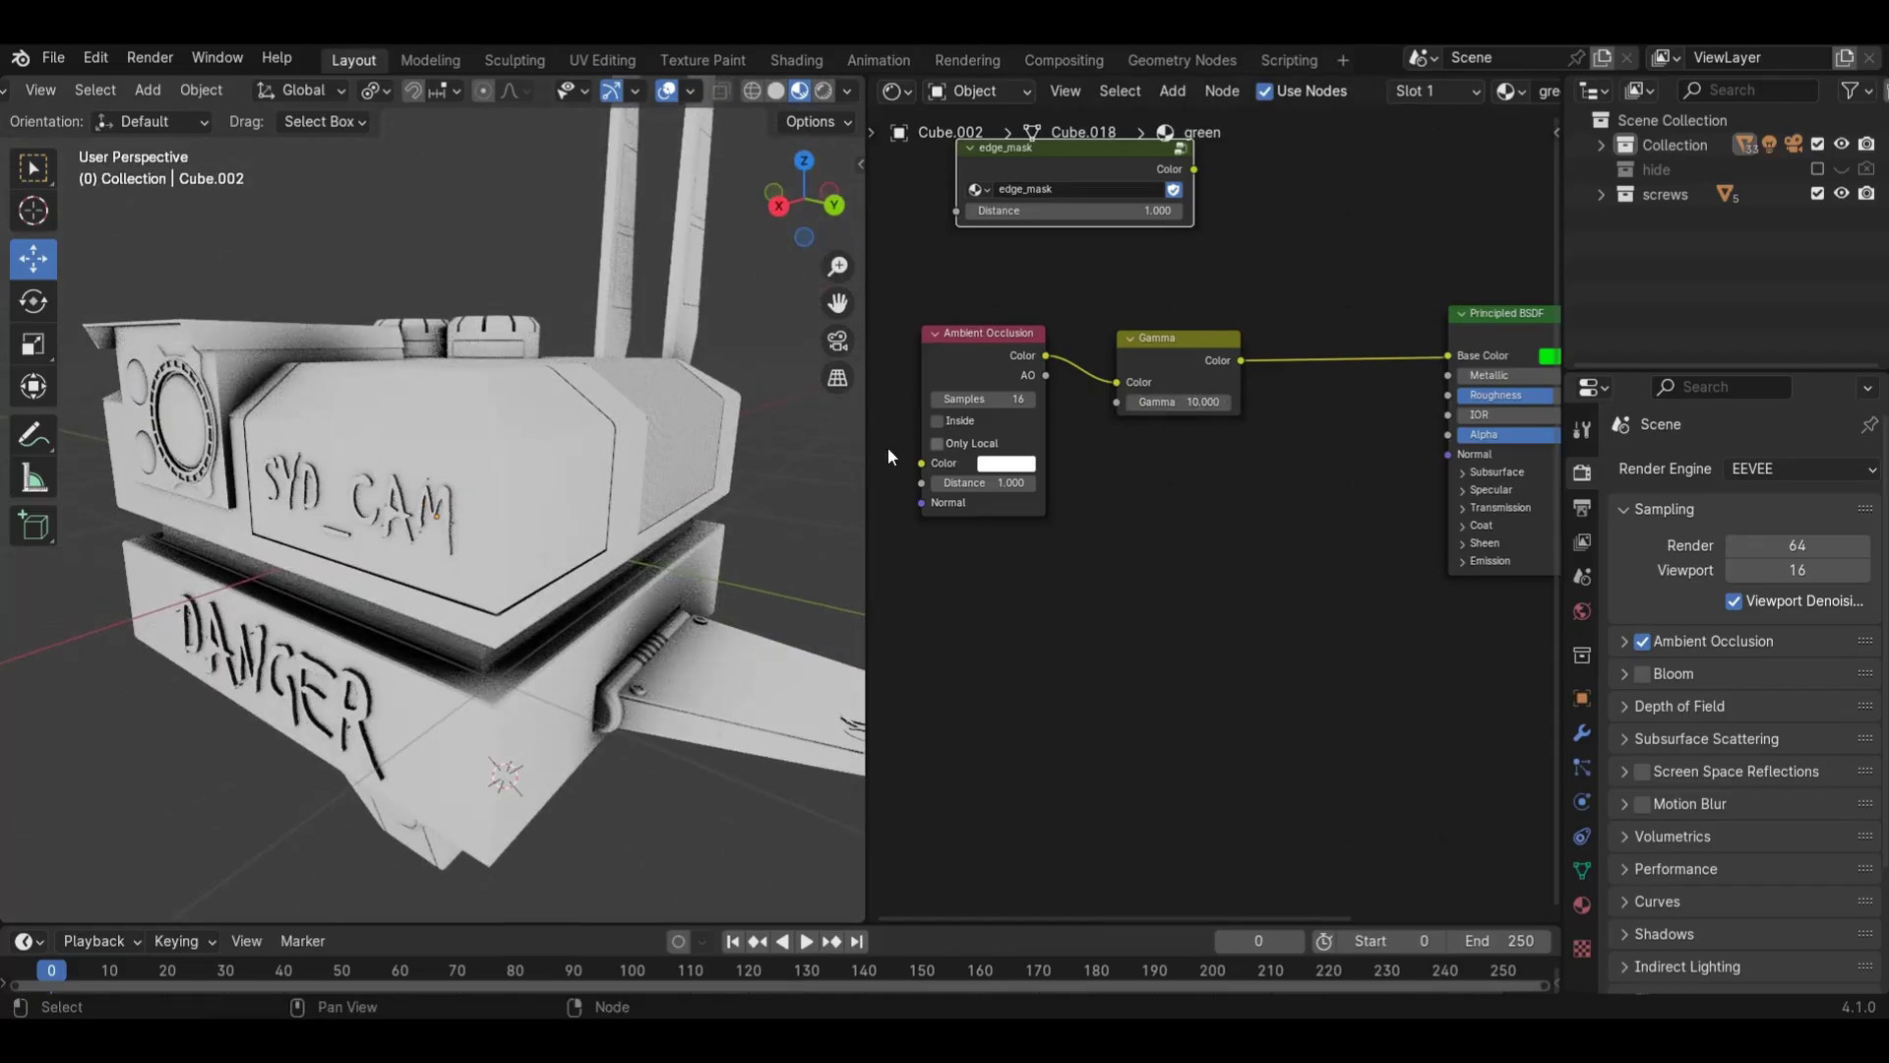
scroll(398, 420, up, 5)
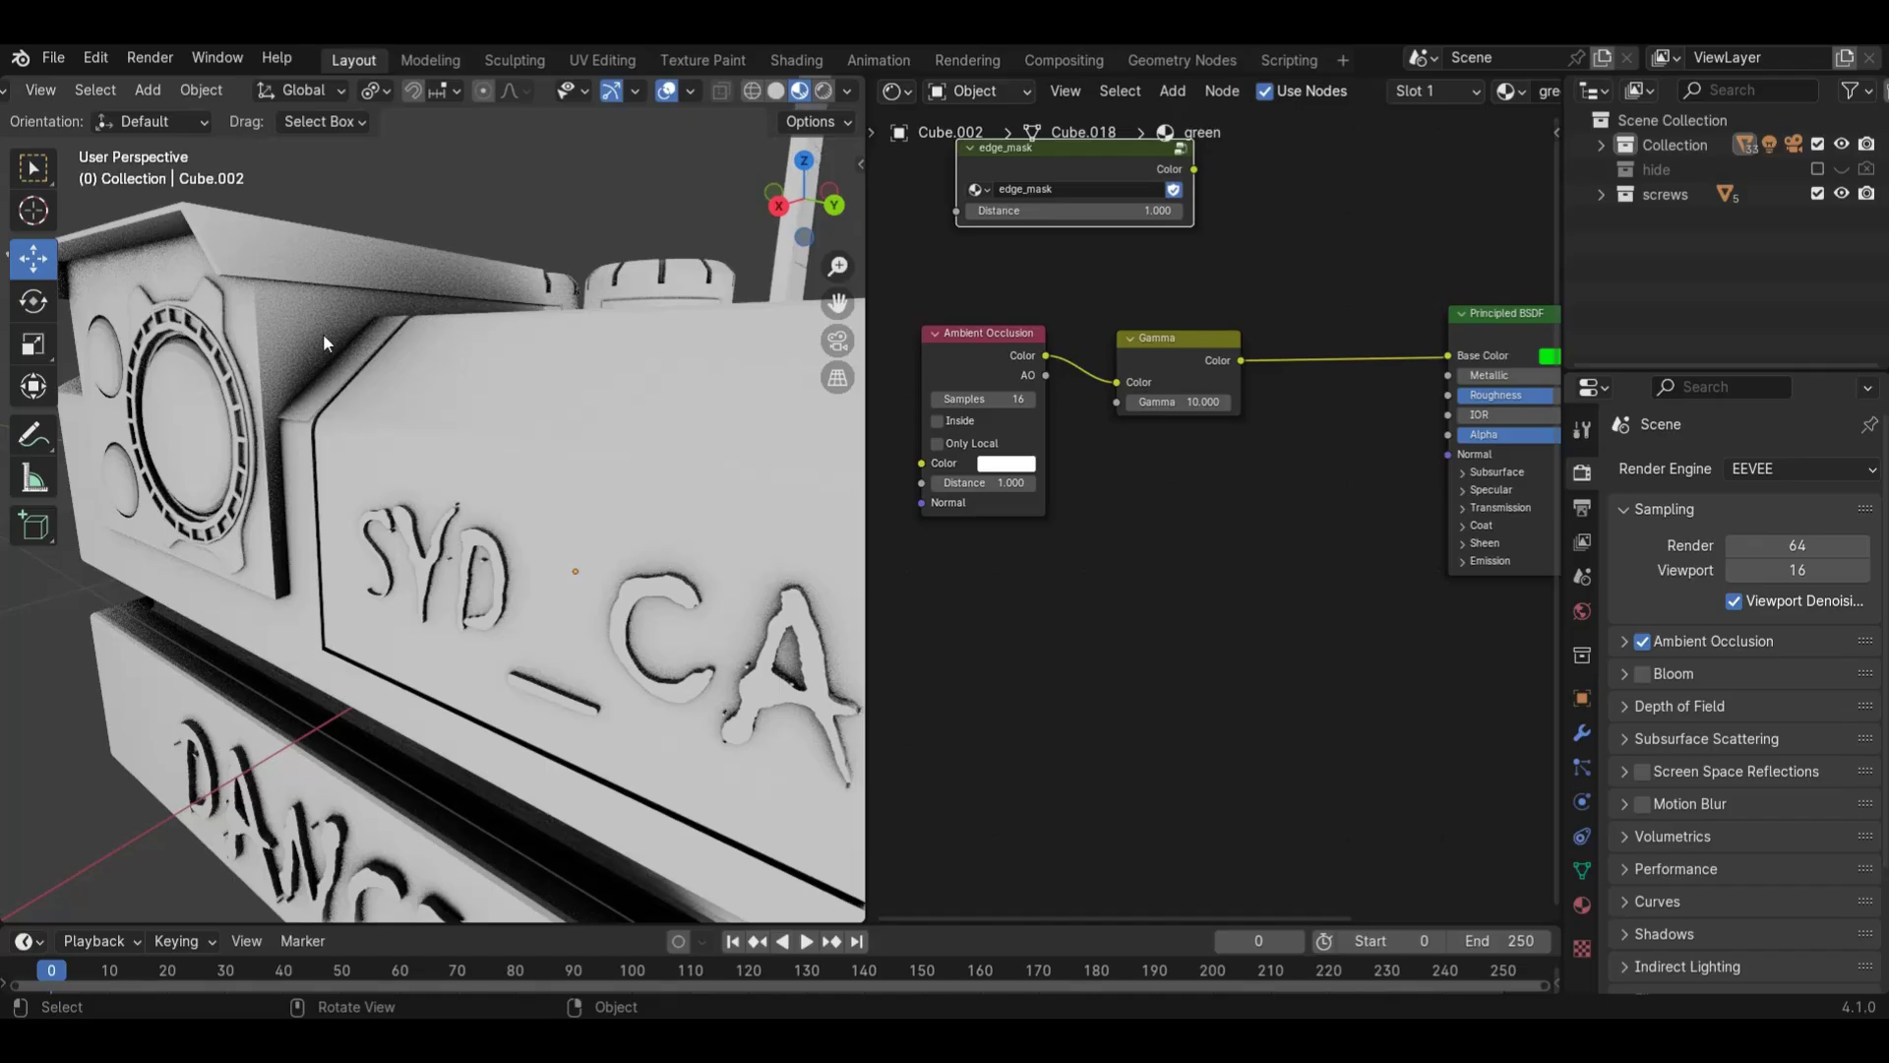
middle_drag(746, 203, 345, 334)
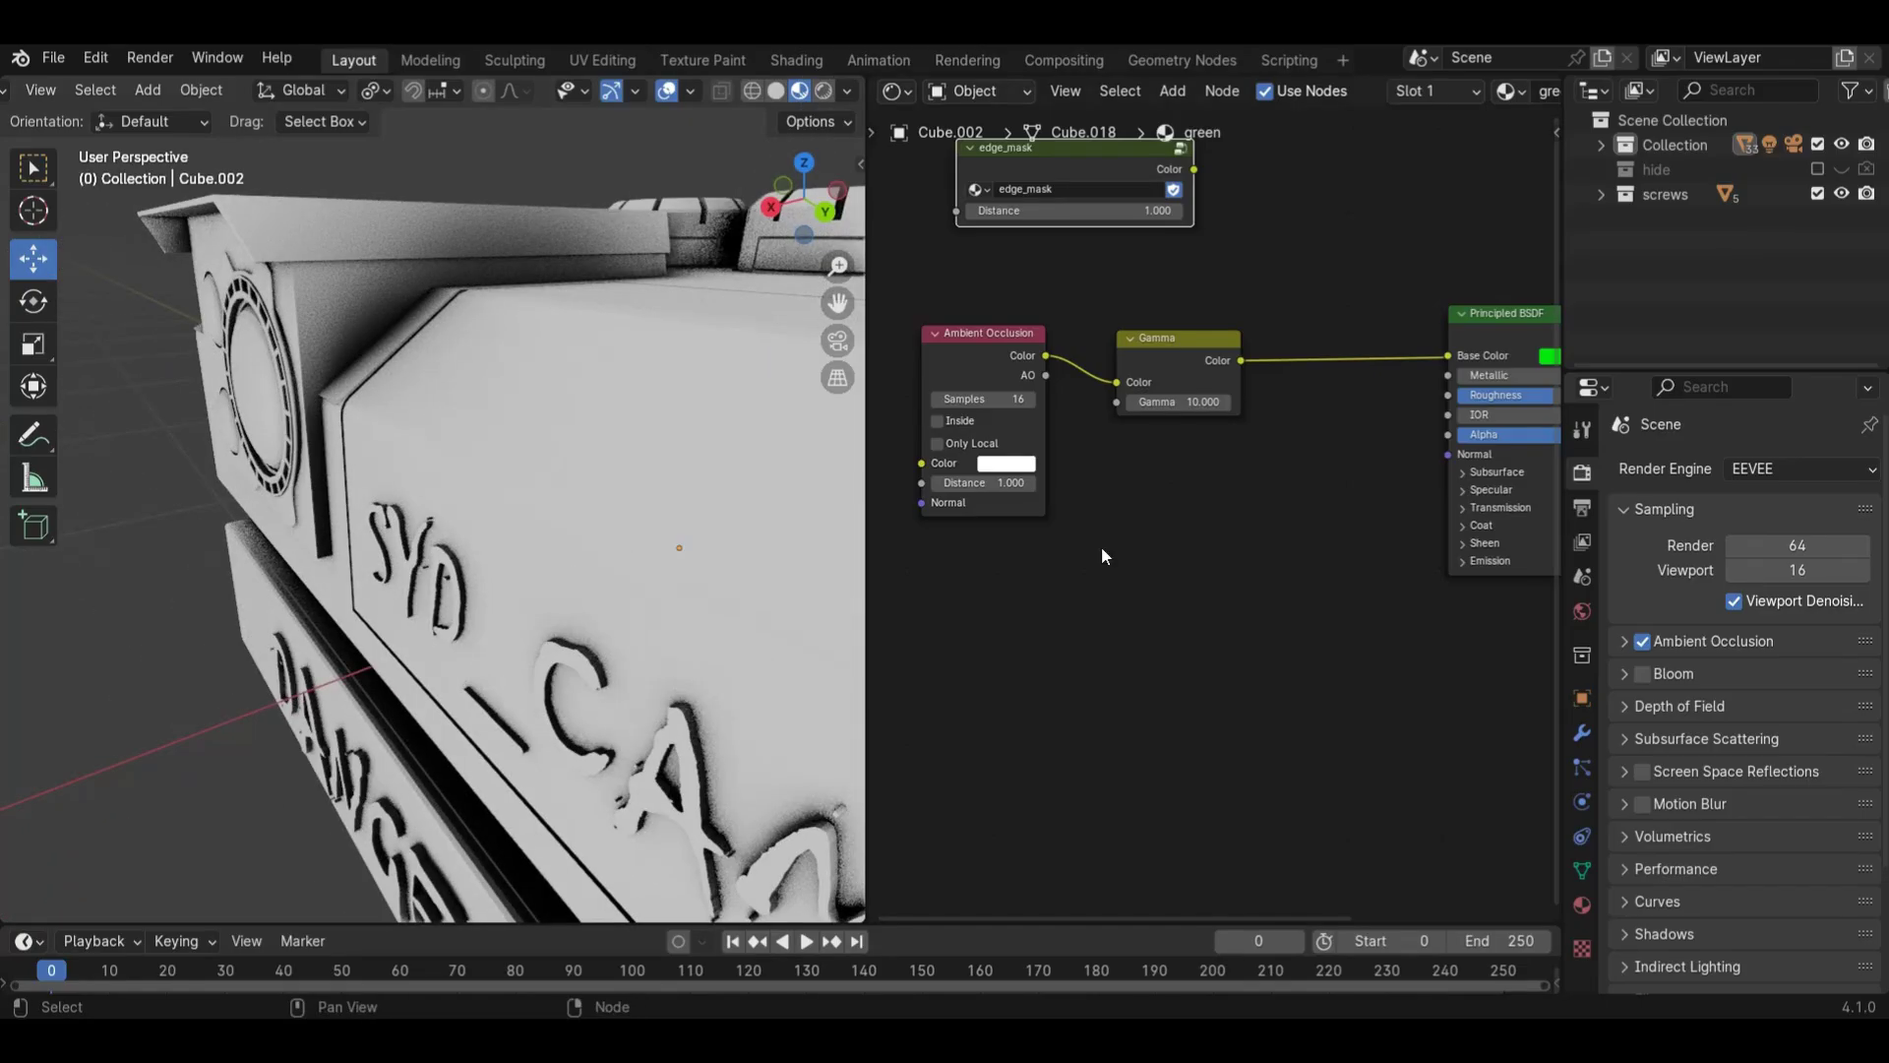
- Group the Ambient Occlusion and Gamma nodes, exposing the Ambient Occlusion Distance as a group input
scroll(1123, 722, down, 2)
drag(965, 315, 1209, 539)
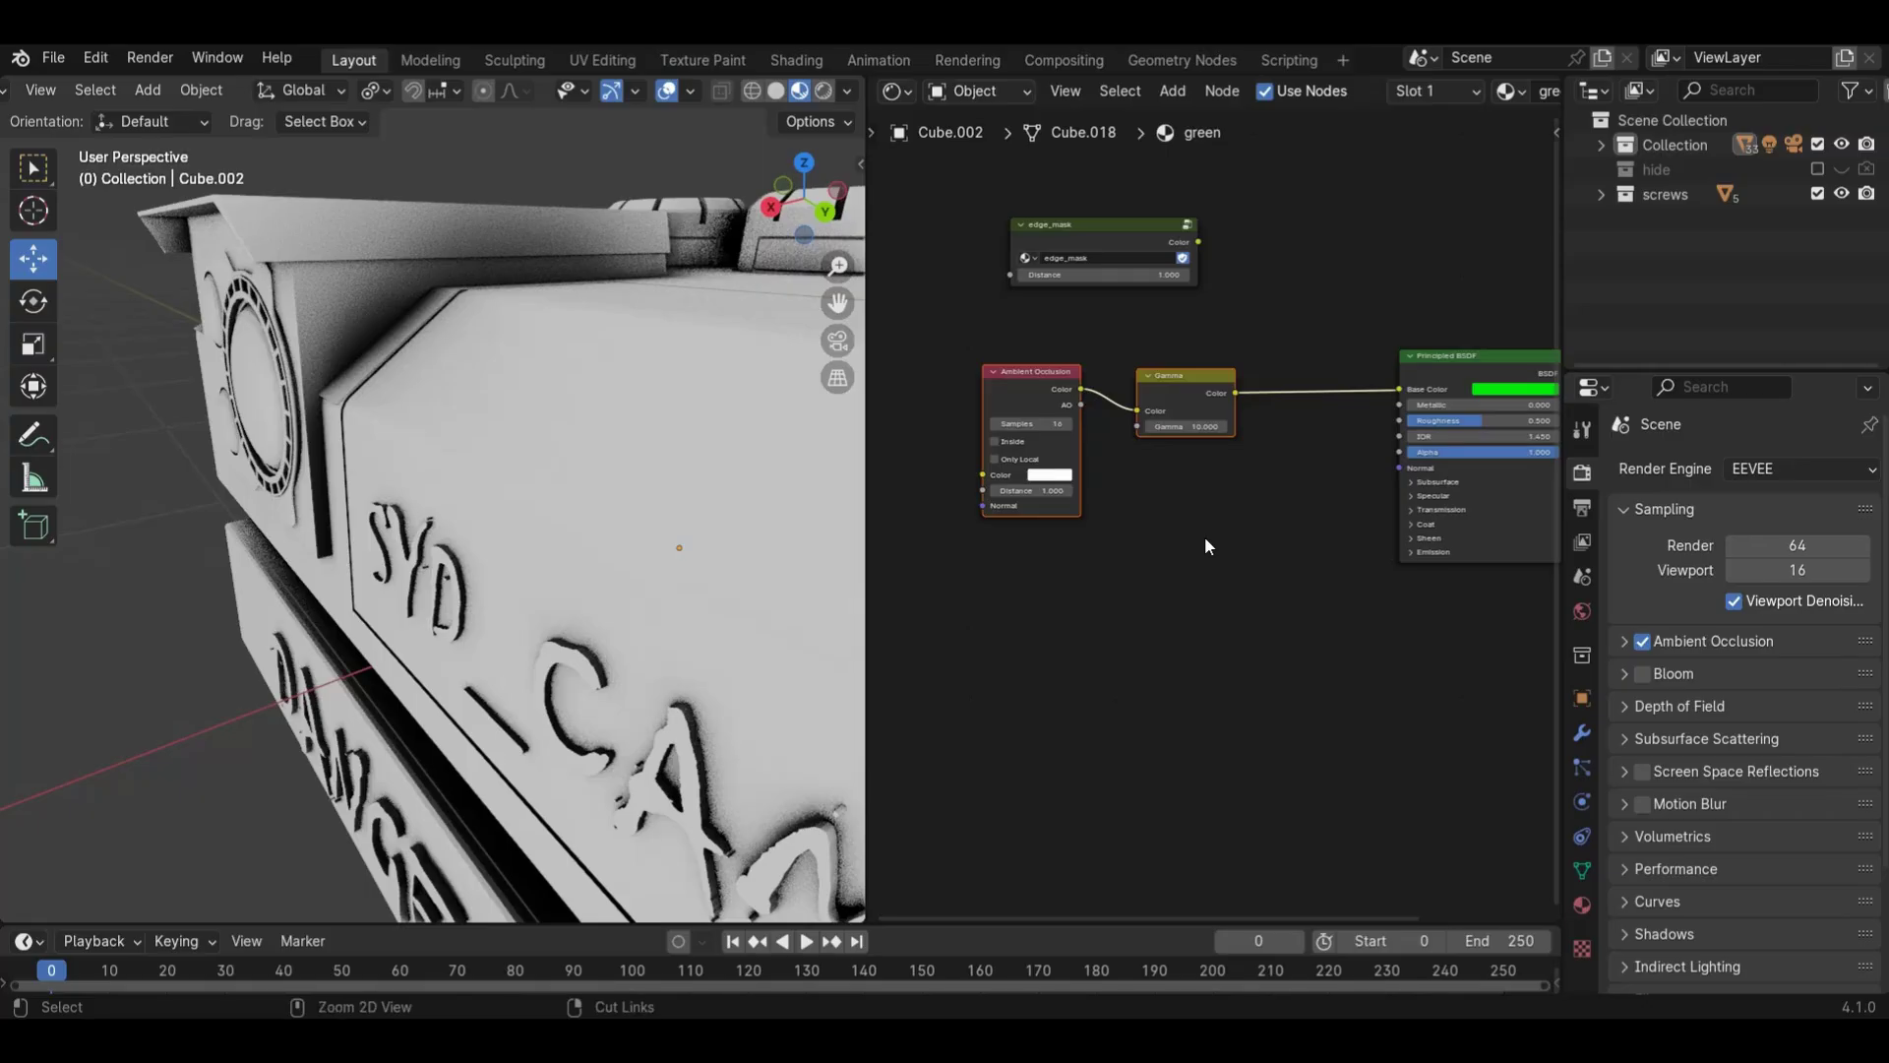
key(ctrl+g)
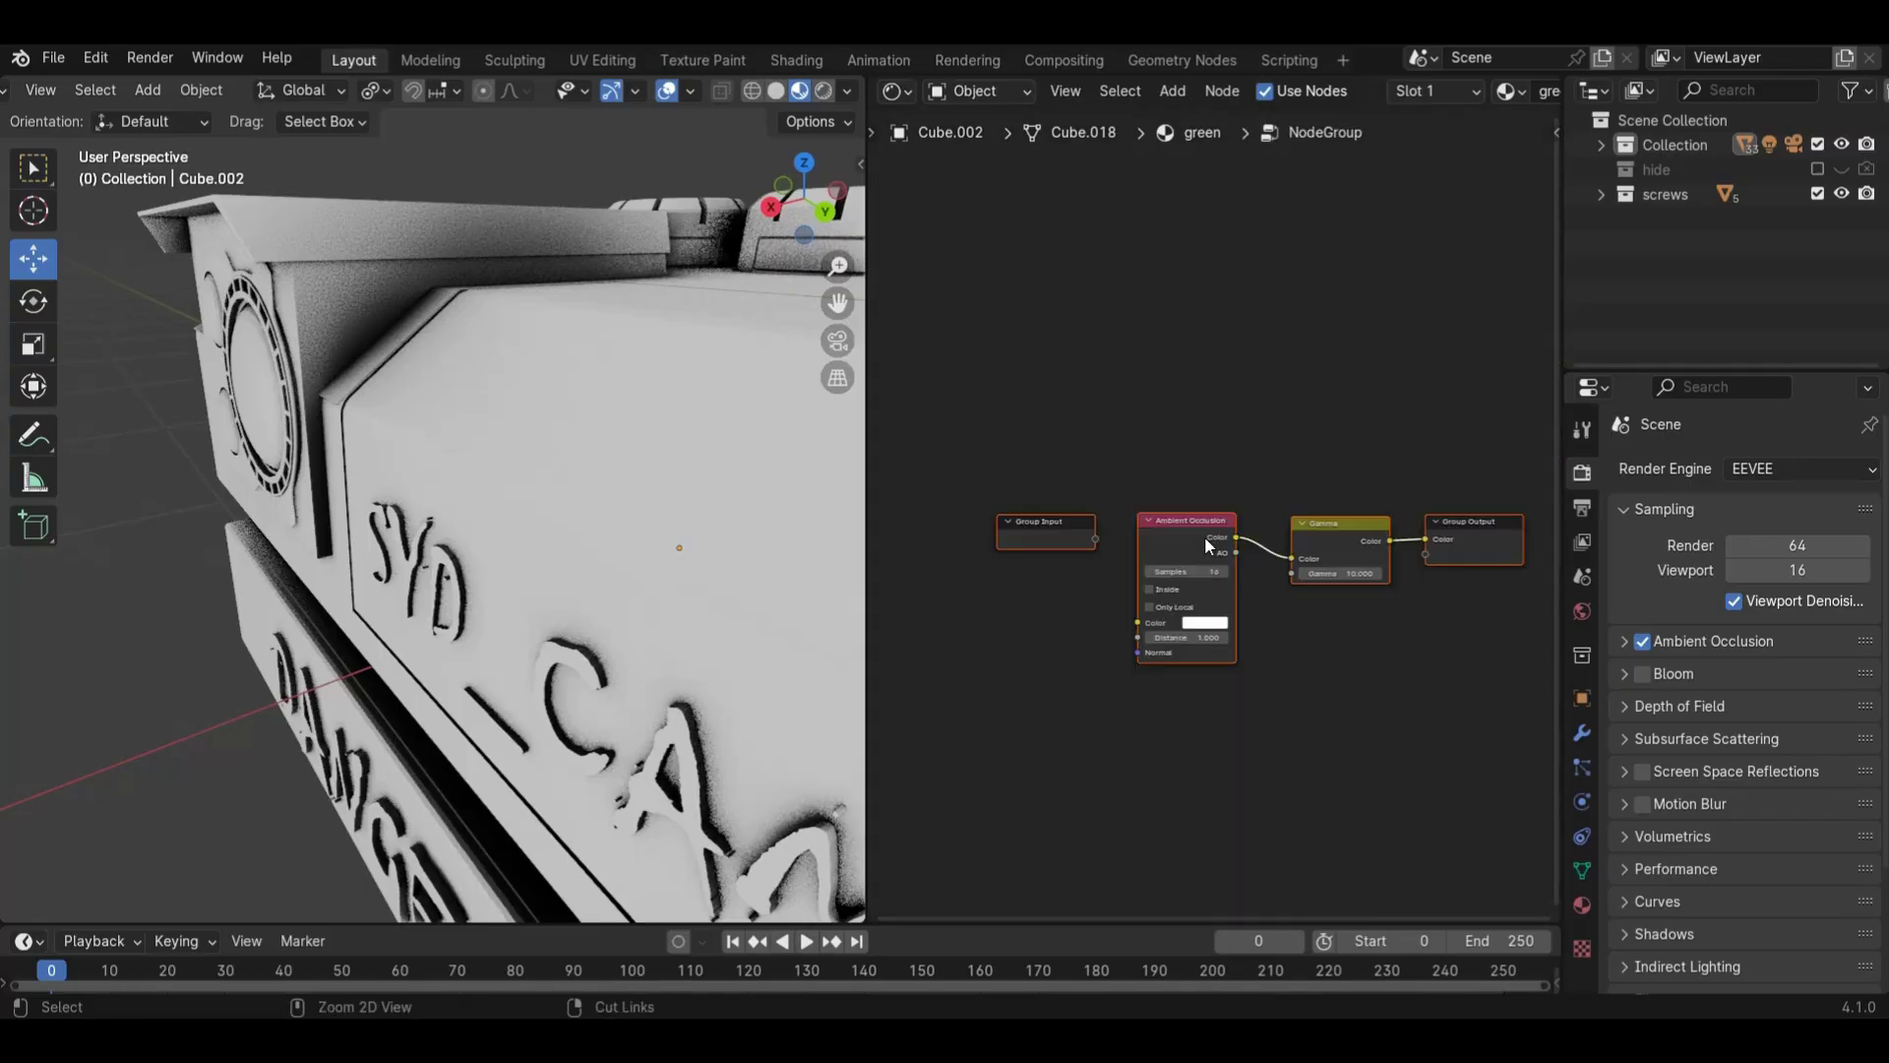
drag(1096, 539, 1138, 638)
key(Tab)
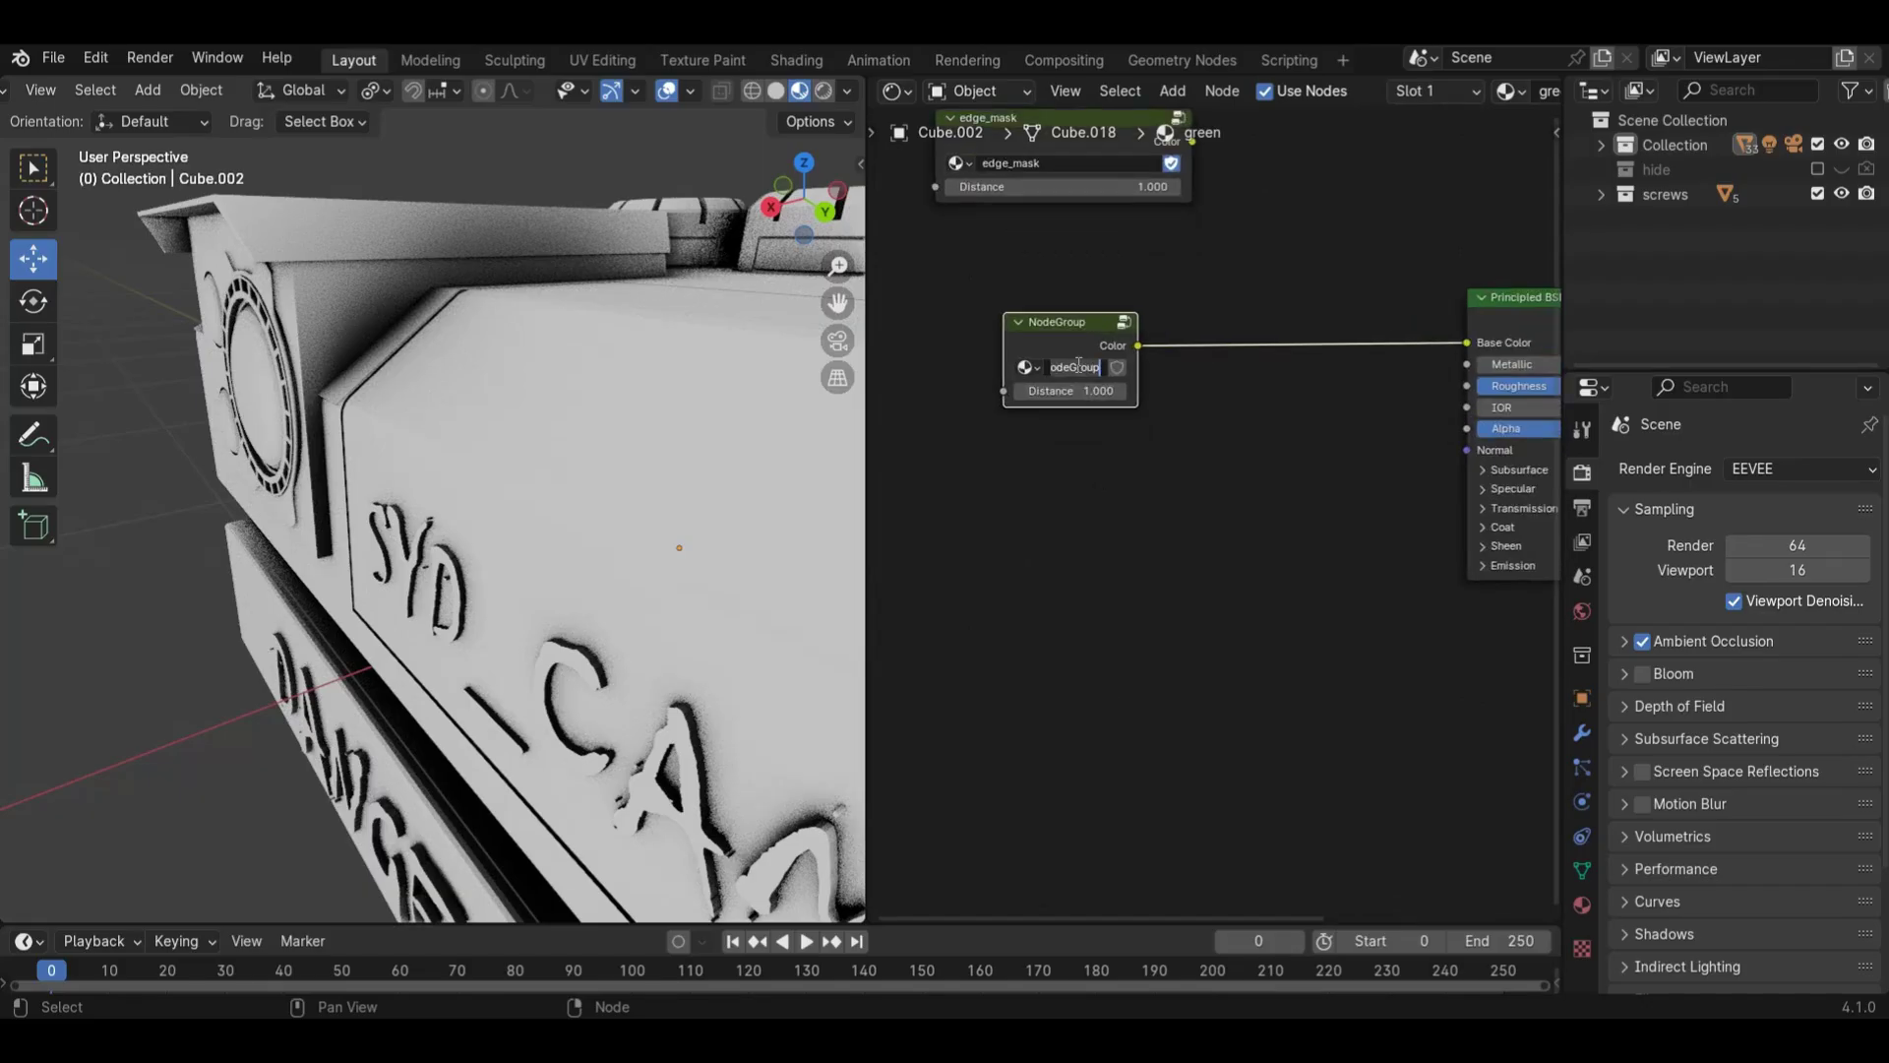
- Name the new node group dirt_mask and enable its fake user
text(dirt_mask)
key(Return)
click(1117, 367)
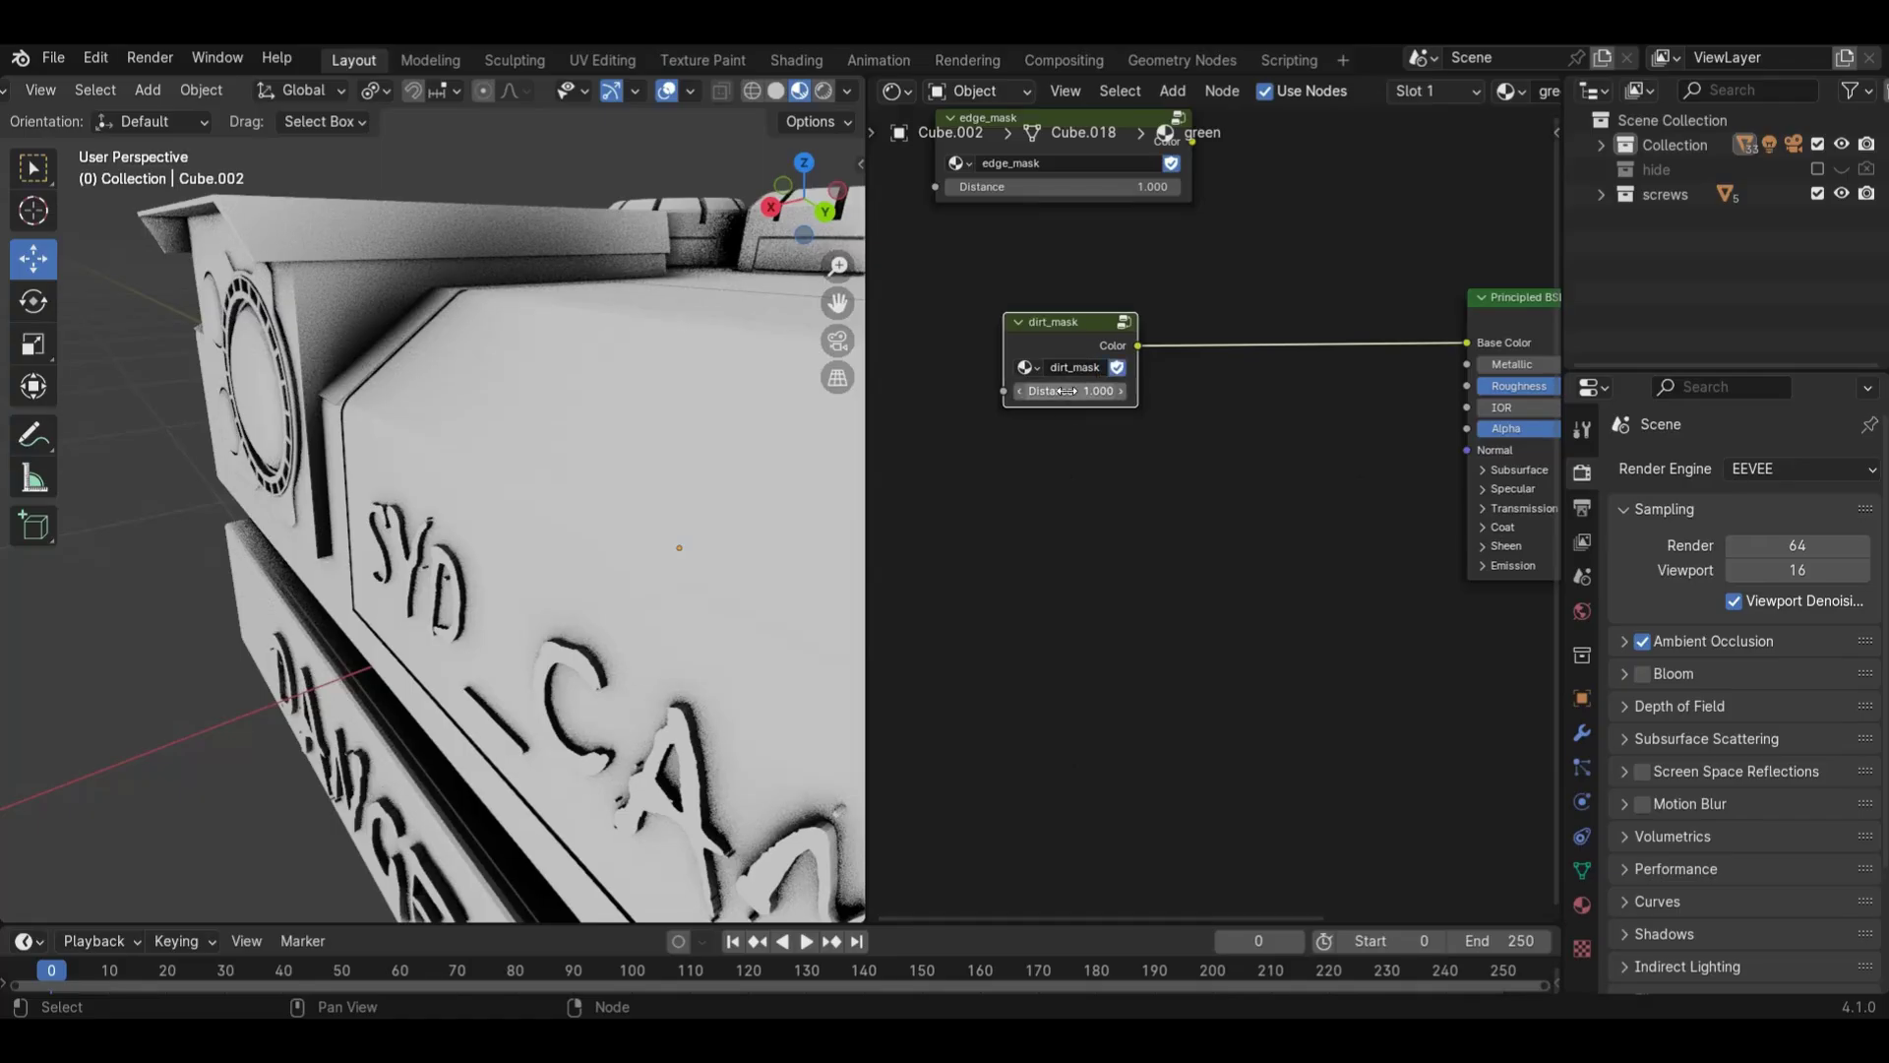
- Move the dirt_mask node up to sit just below the edge_mask node
scroll(1003, 433, down, 3)
scroll(657, 431, down, 8)
drag(805, 189, 792, 246)
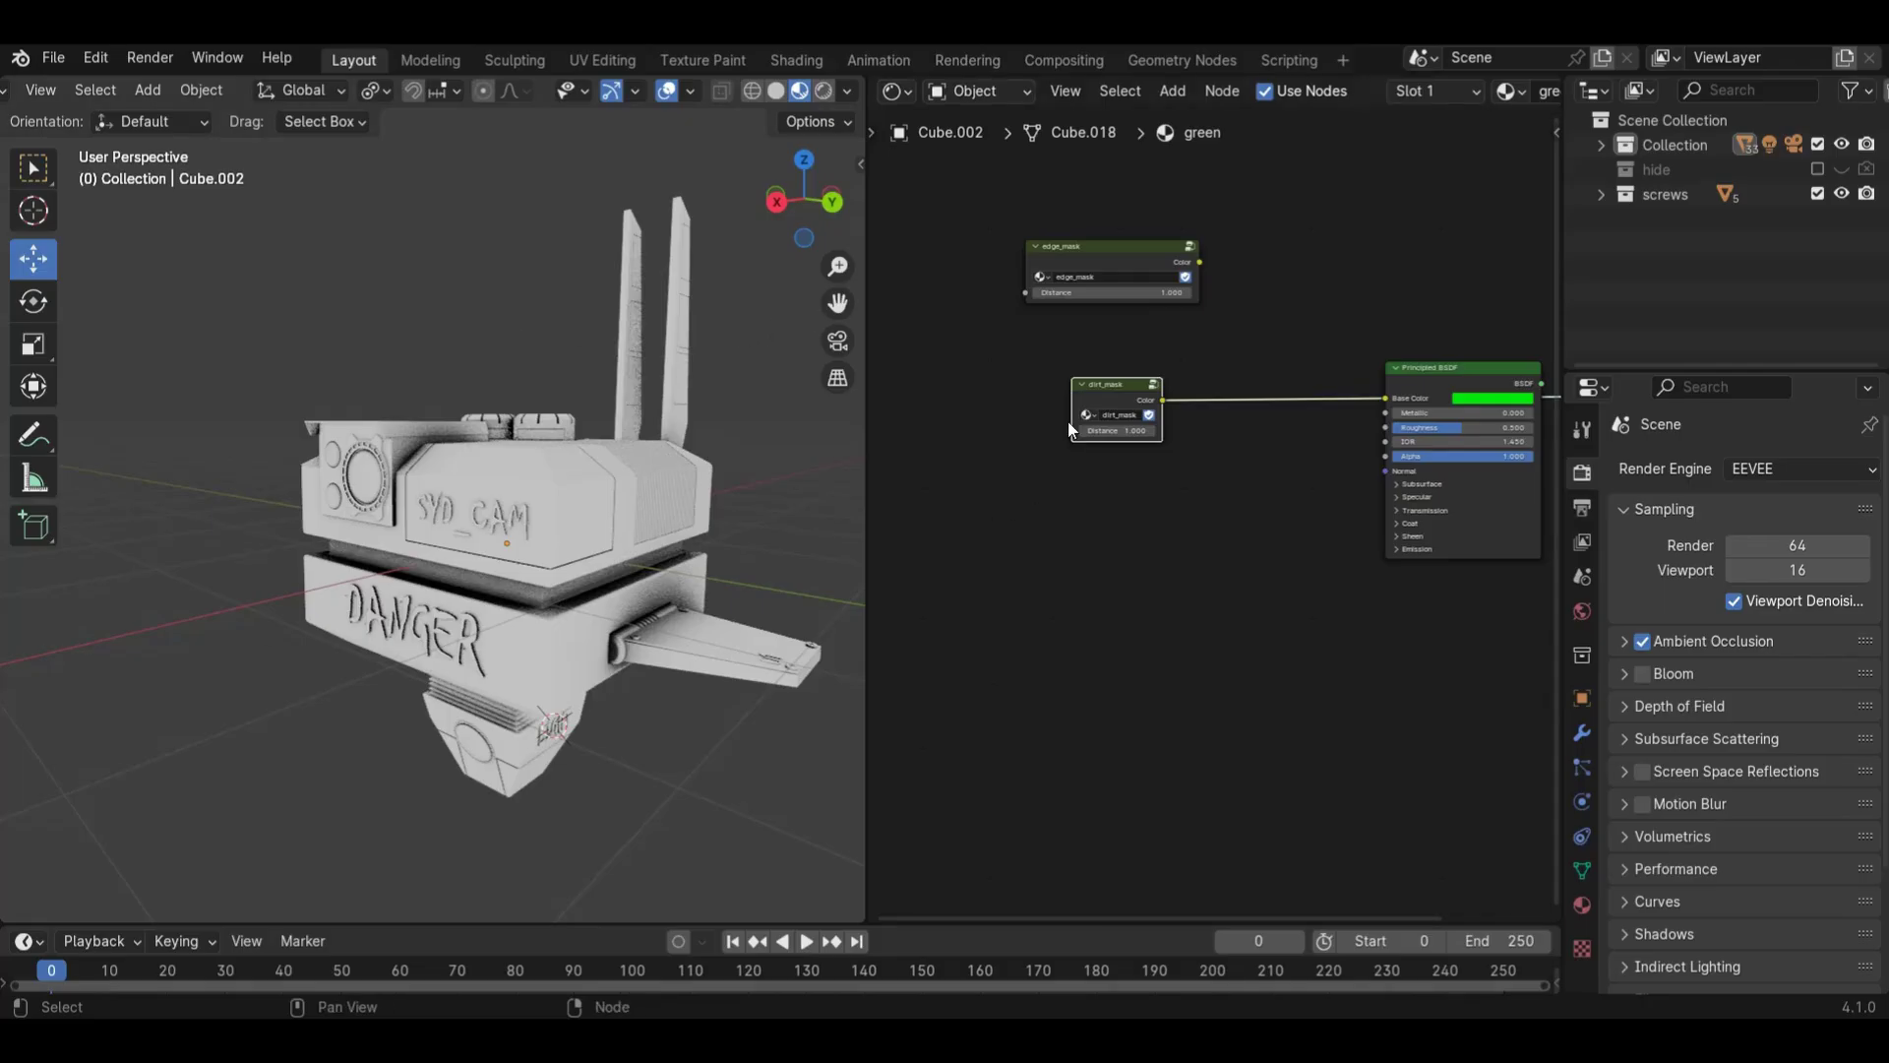
drag(1113, 403, 1029, 349)
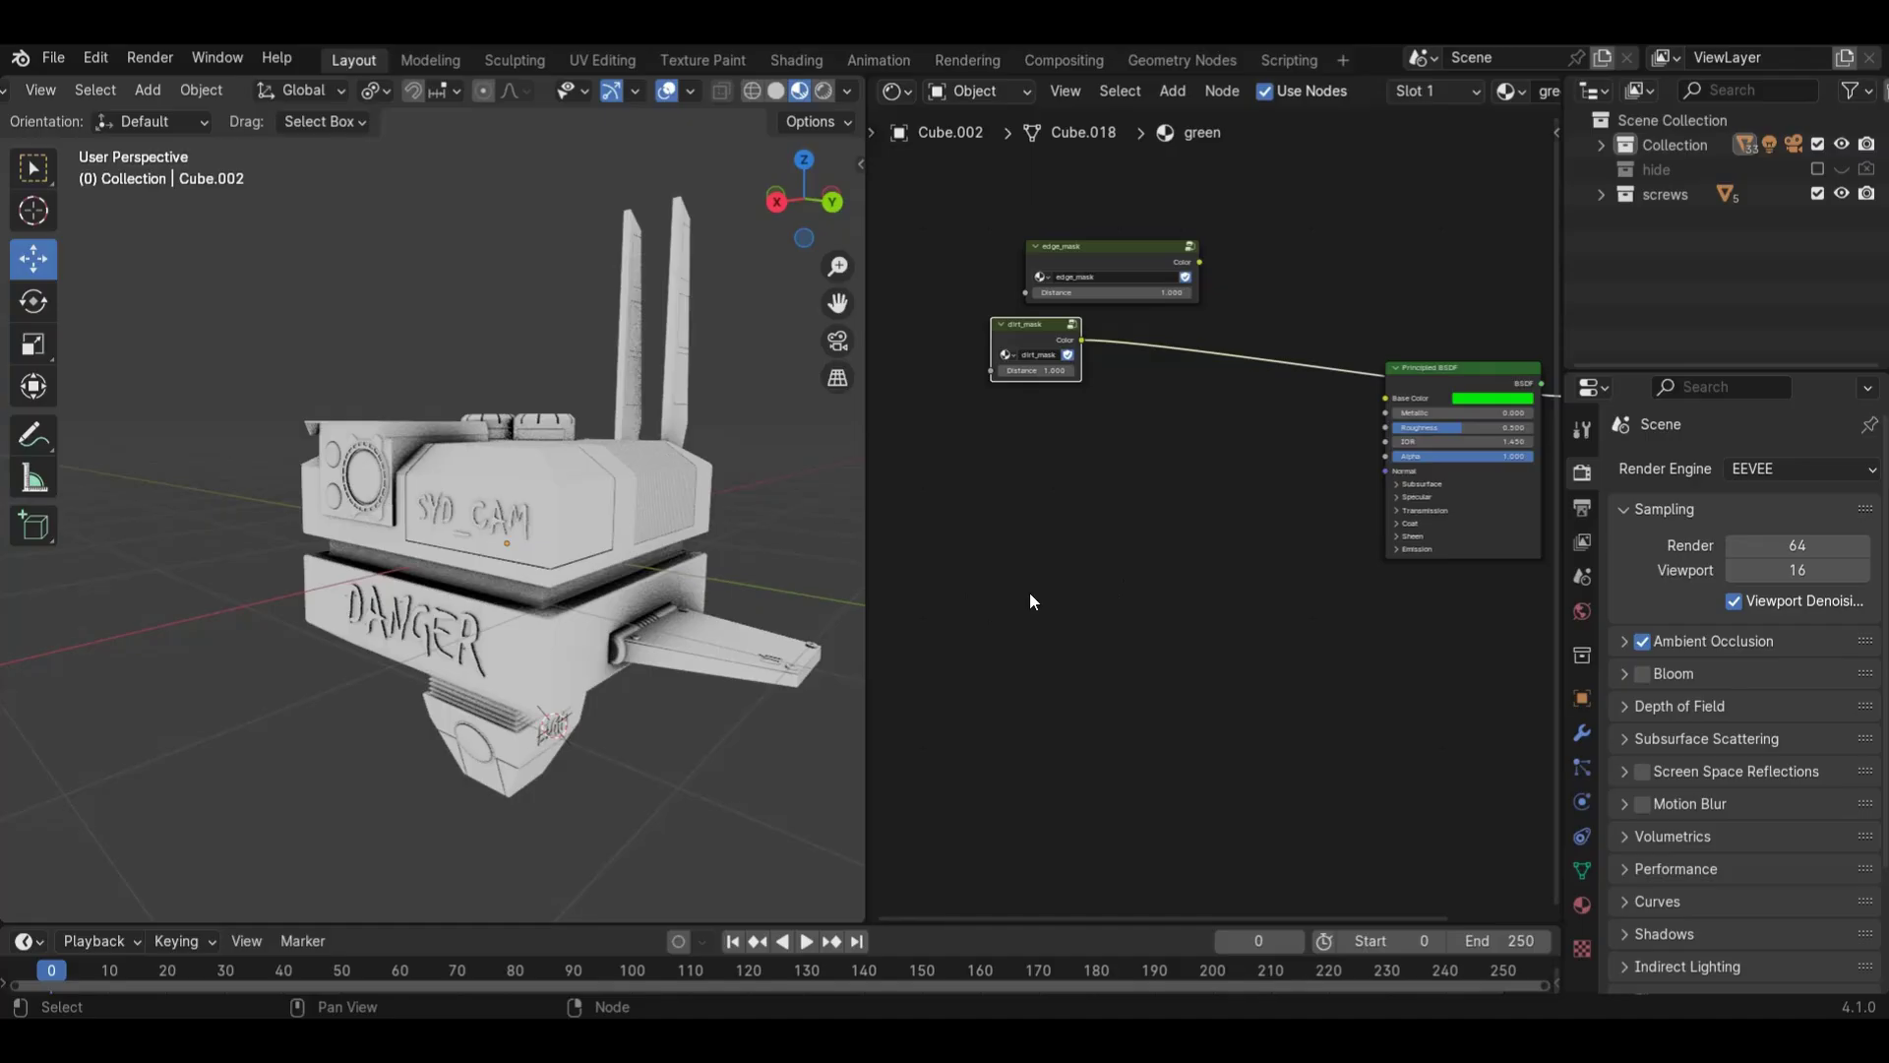
- Add a Noise Texture node in the free space below dirt_mask
shift+scroll(1064, 481, down, 2)
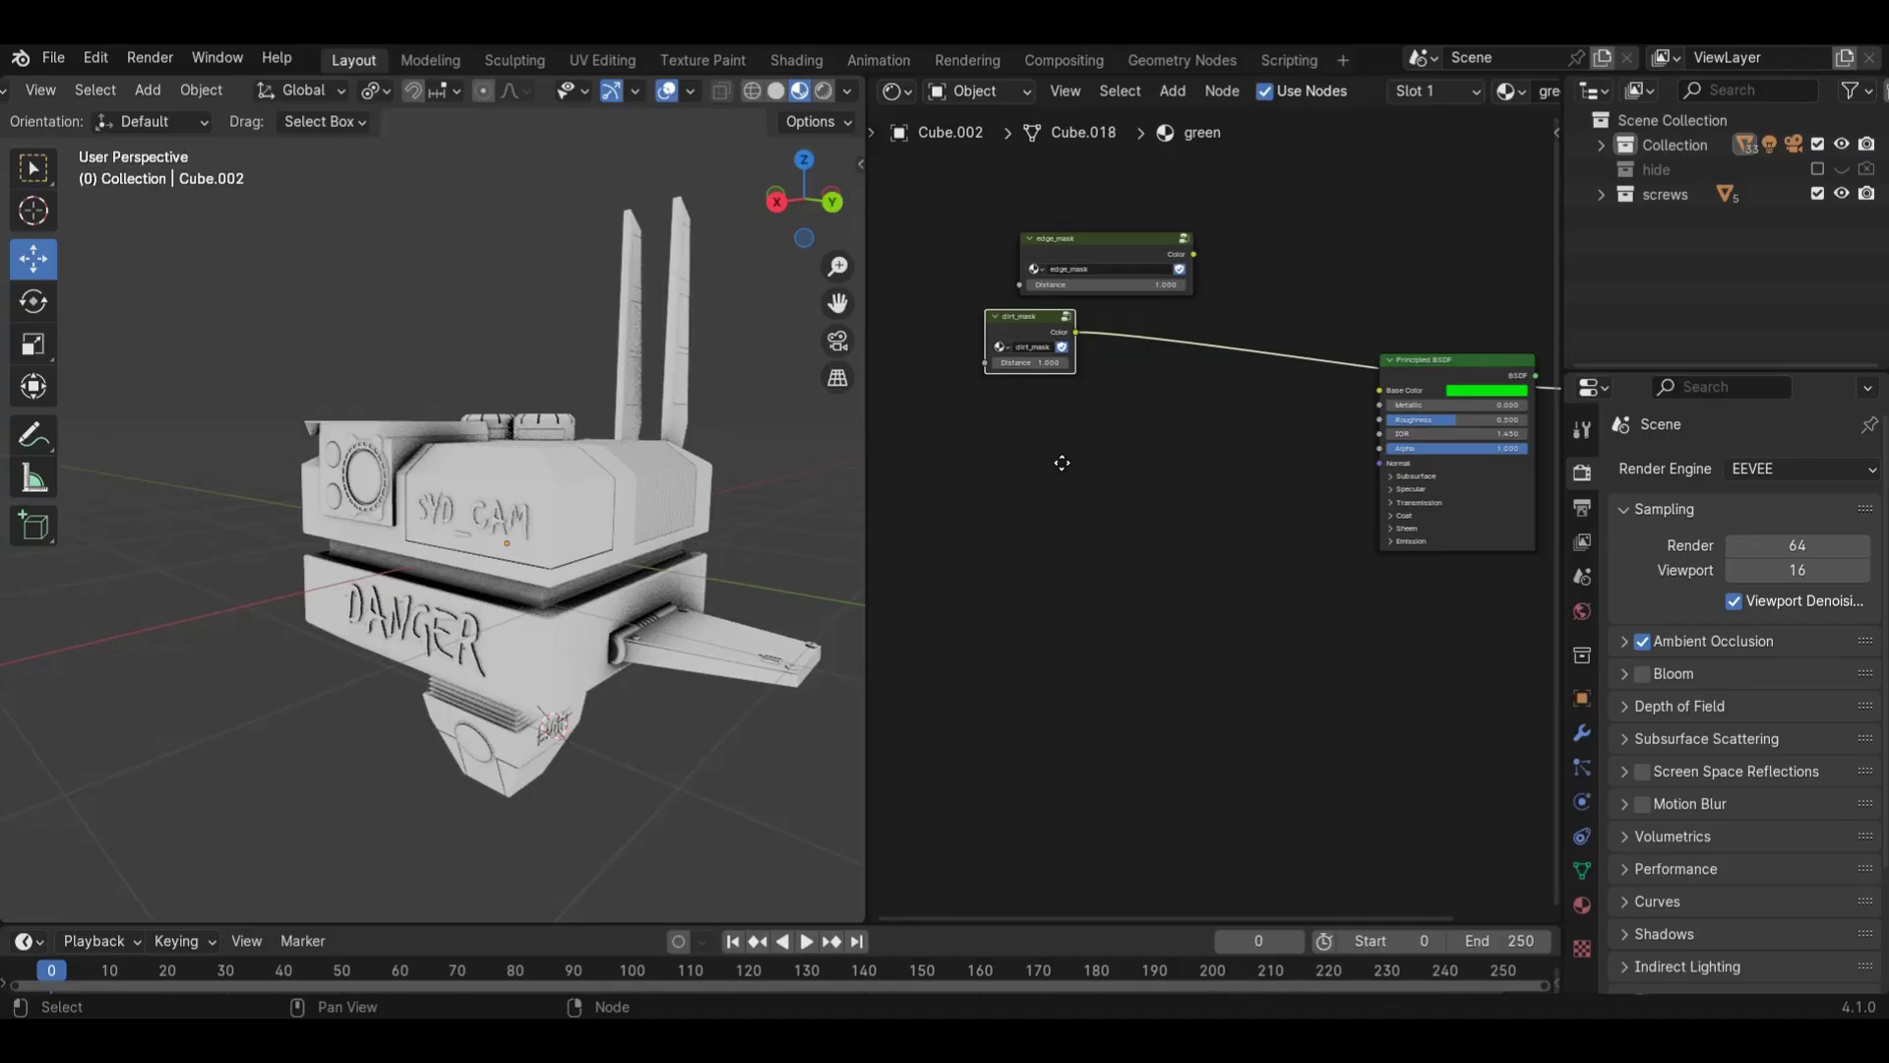
key(shift+a)
text(ro)
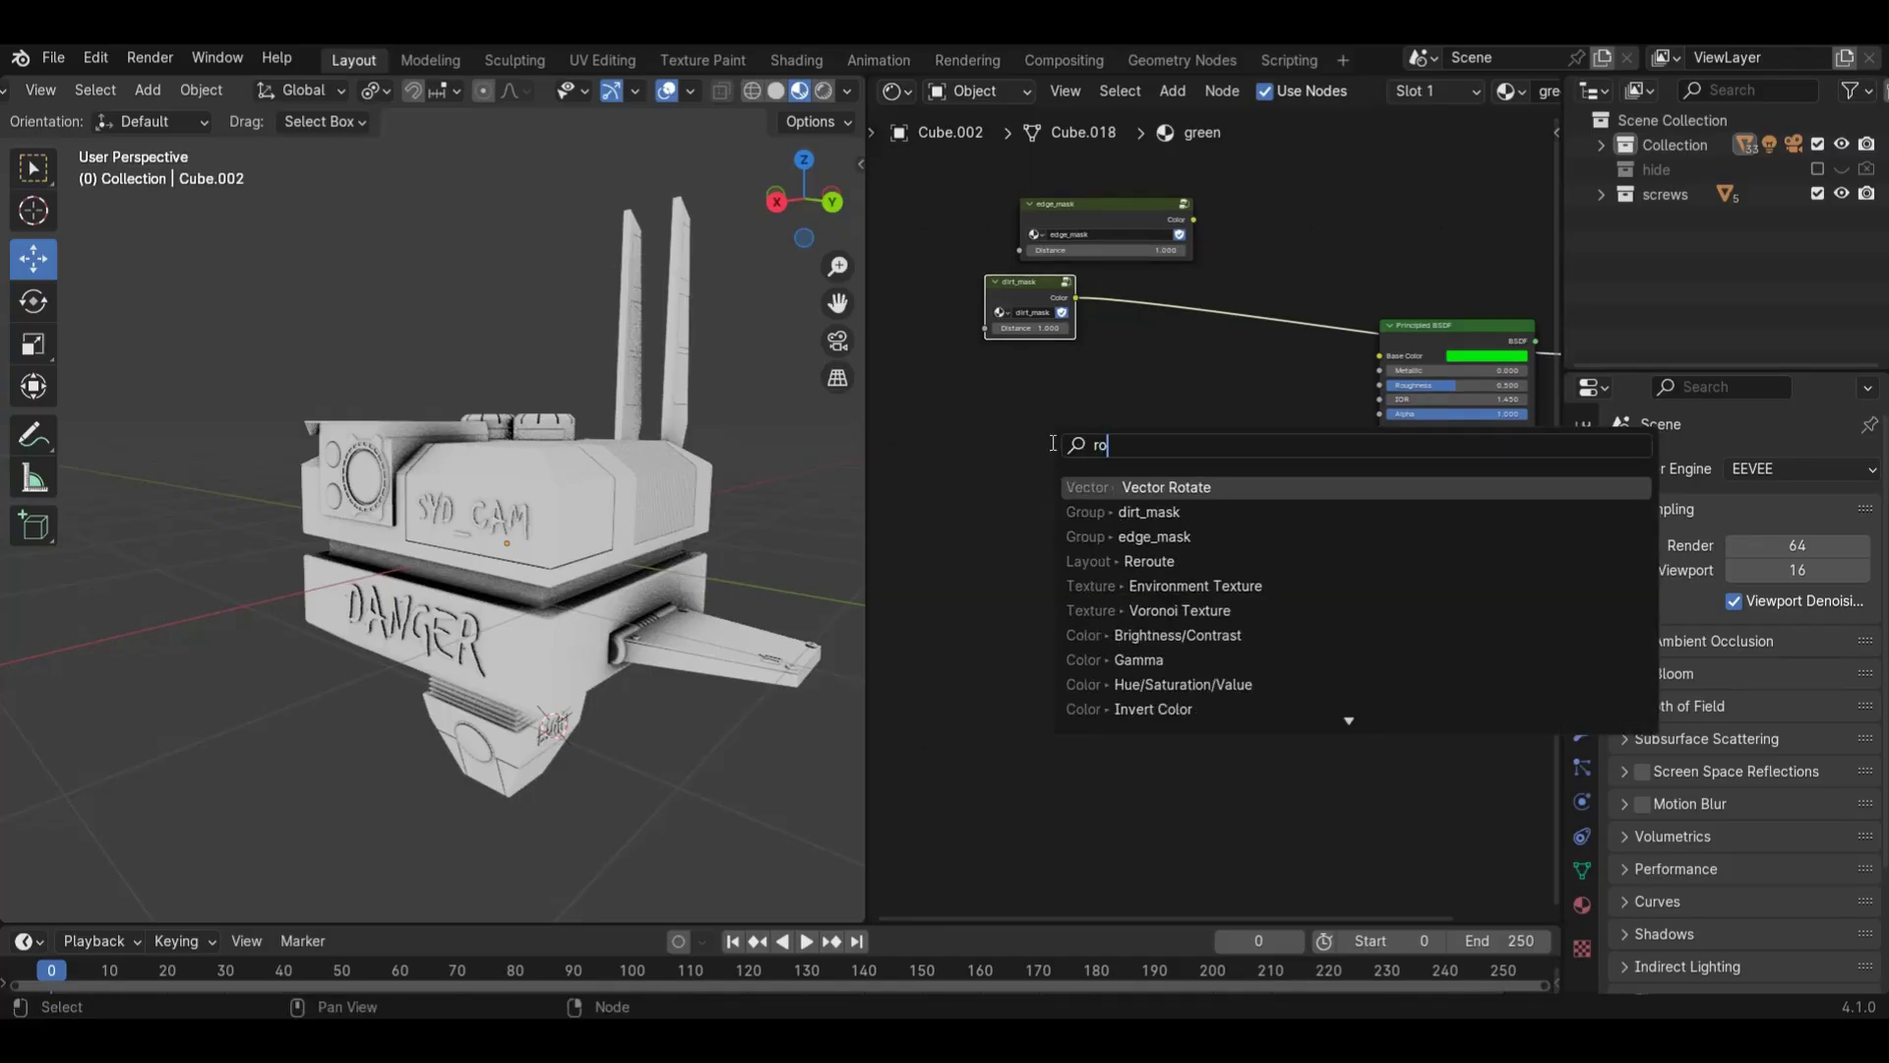
key(BackSpace)
key(BackSpace)
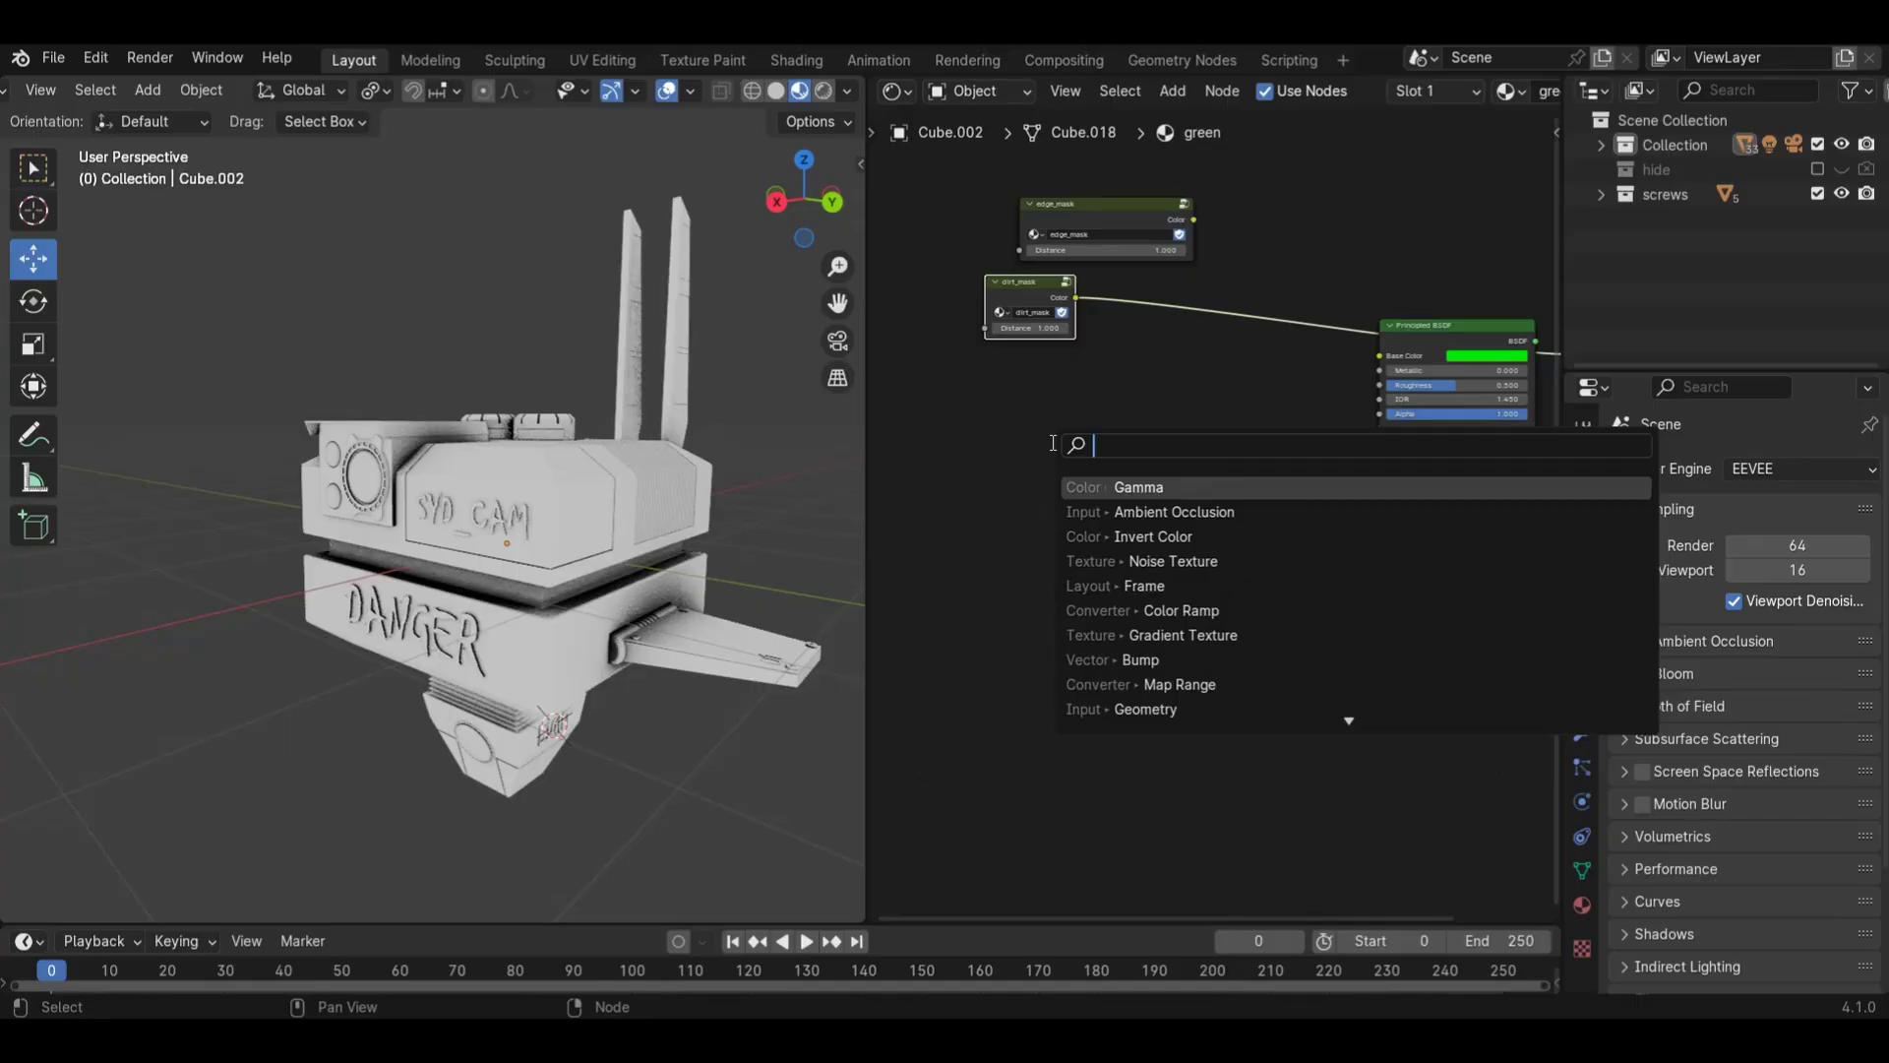
text(noi)
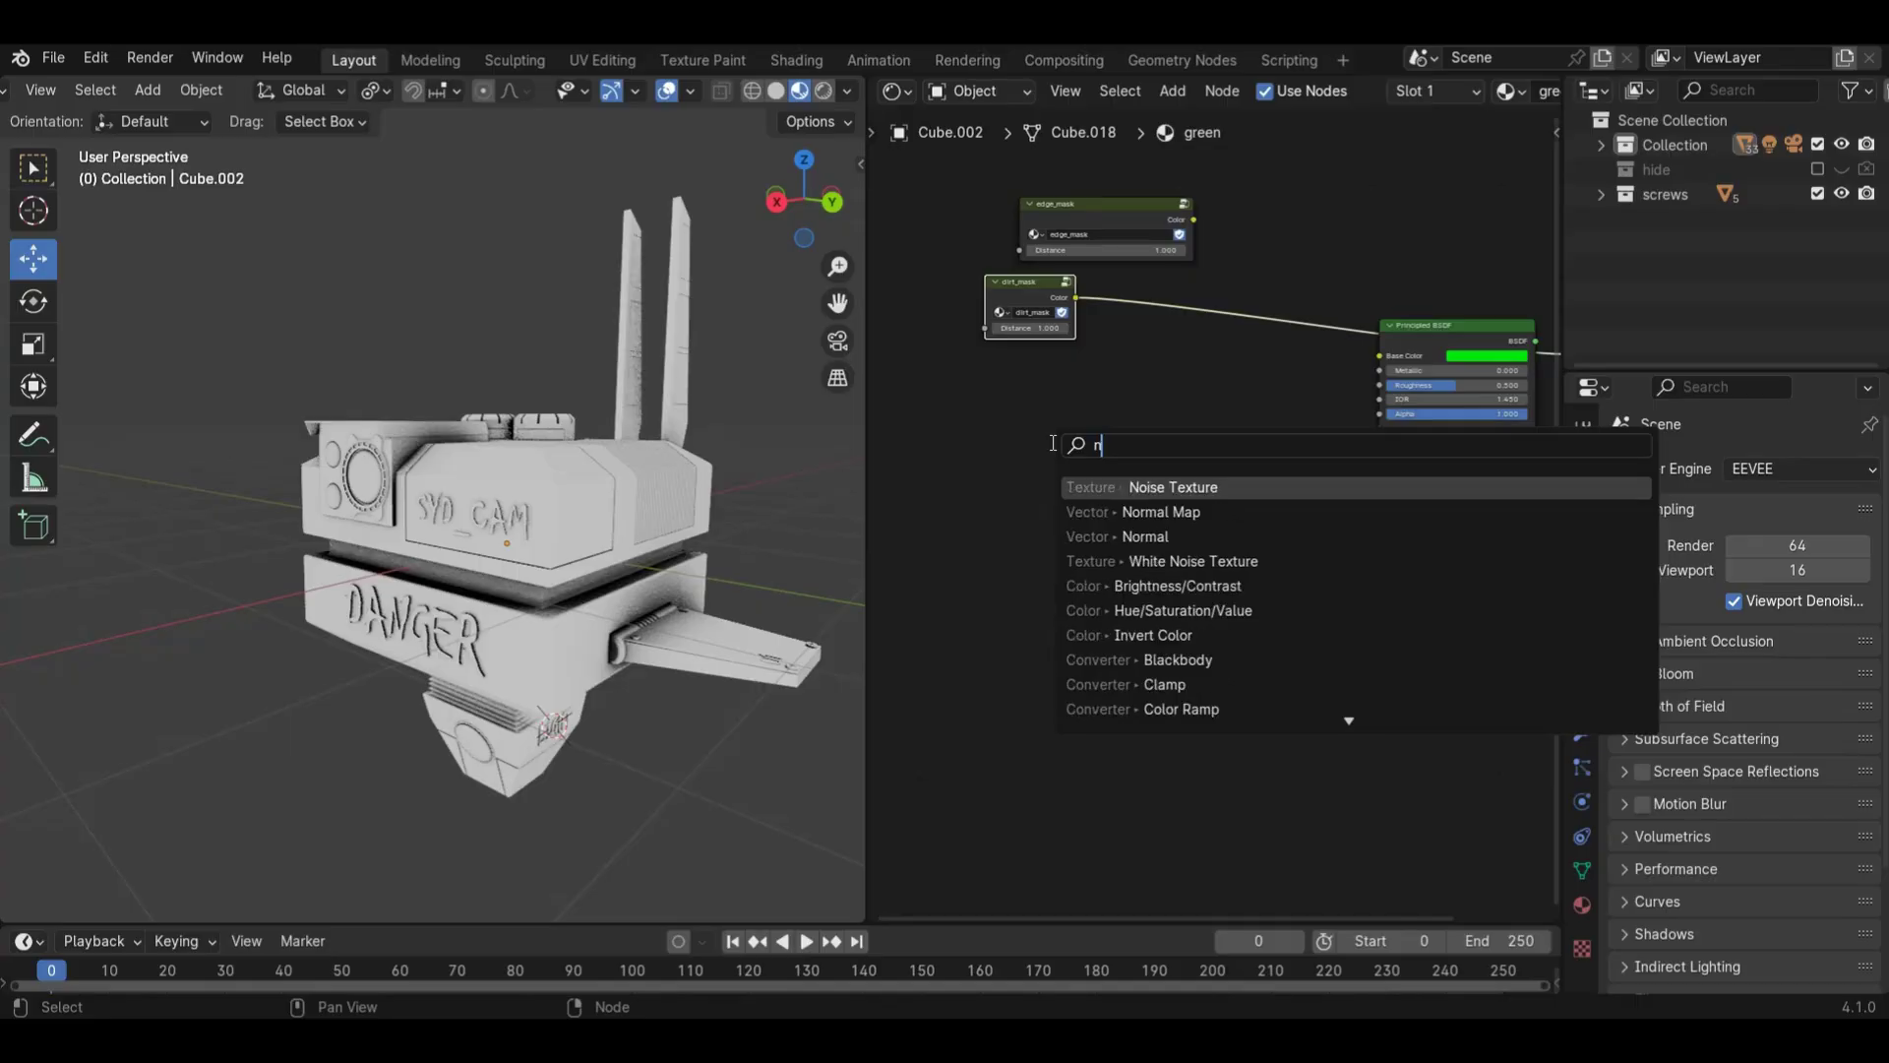
key(Return)
click(1071, 409)
- Preview the Noise Texture's Fac output on the model and set its Scale to 6.7
scroll(1070, 409, up, 2)
ctrl+shift+click(1068, 408)
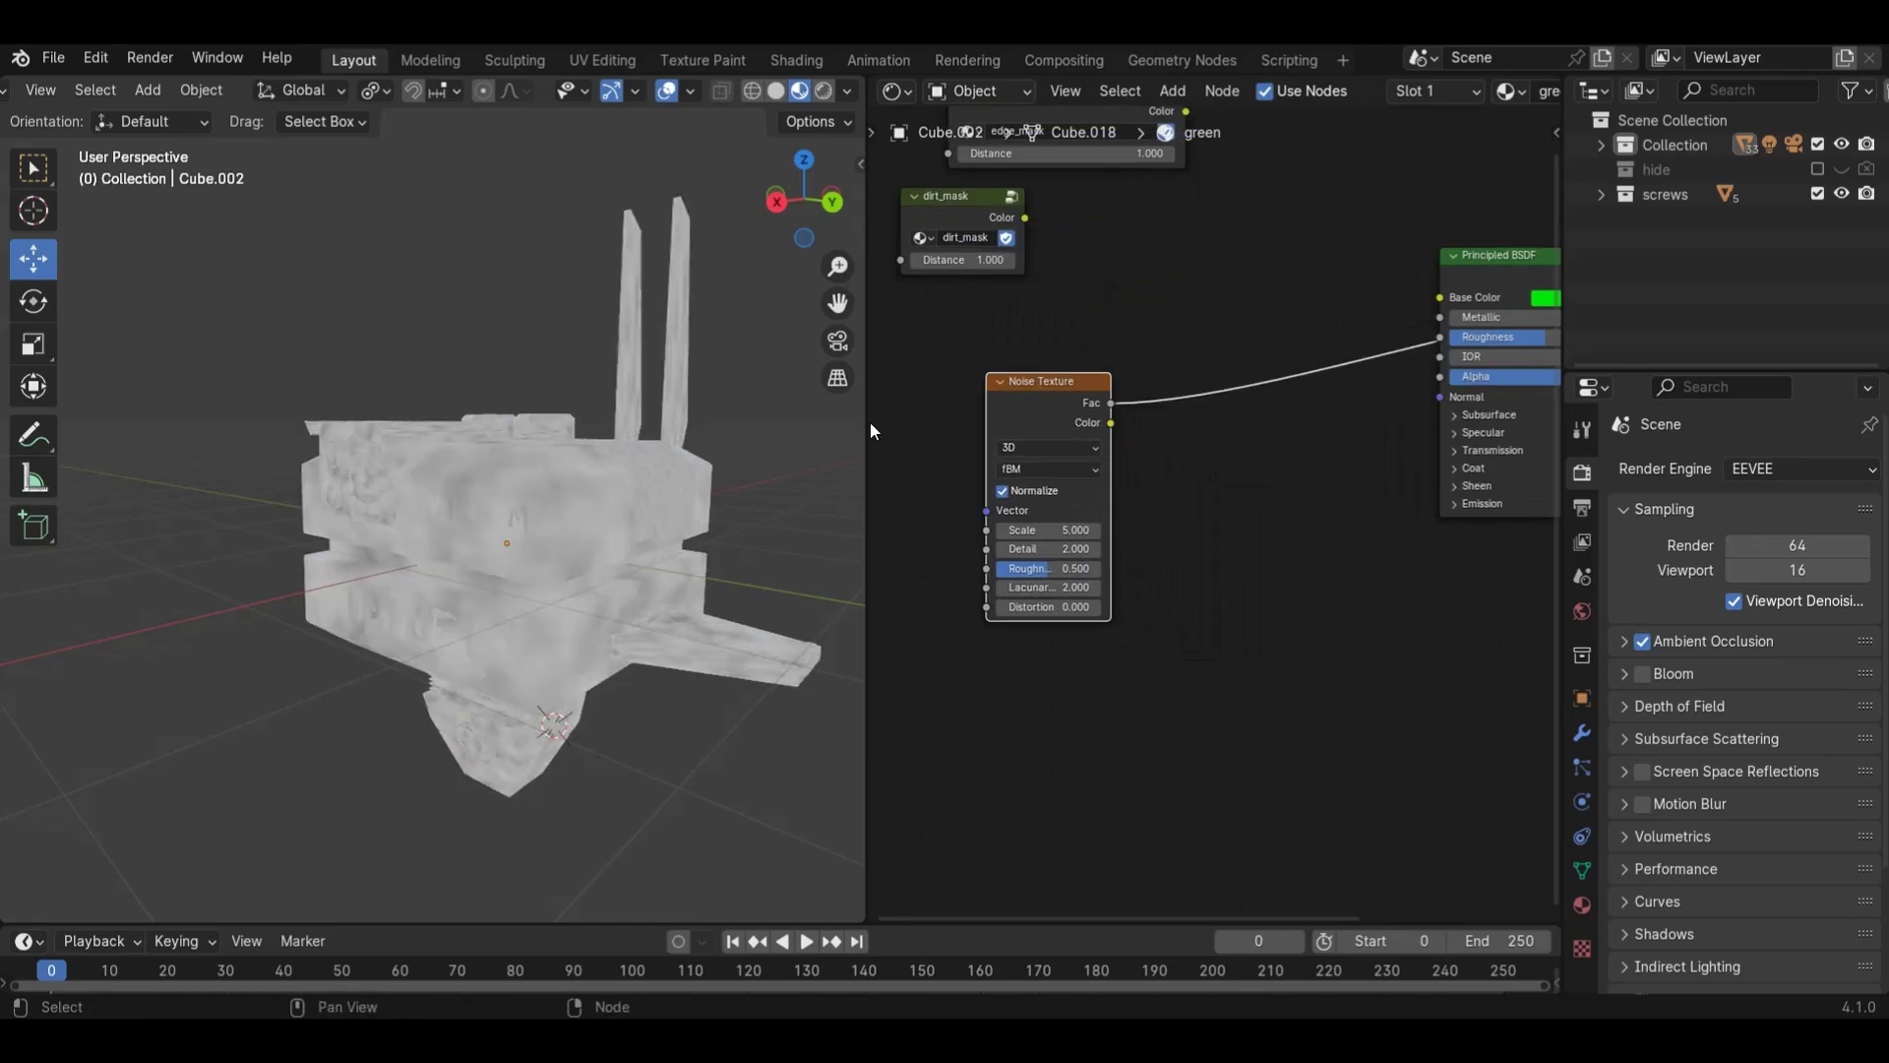
scroll(505, 524, up, 4)
drag(1056, 531, 1099, 531)
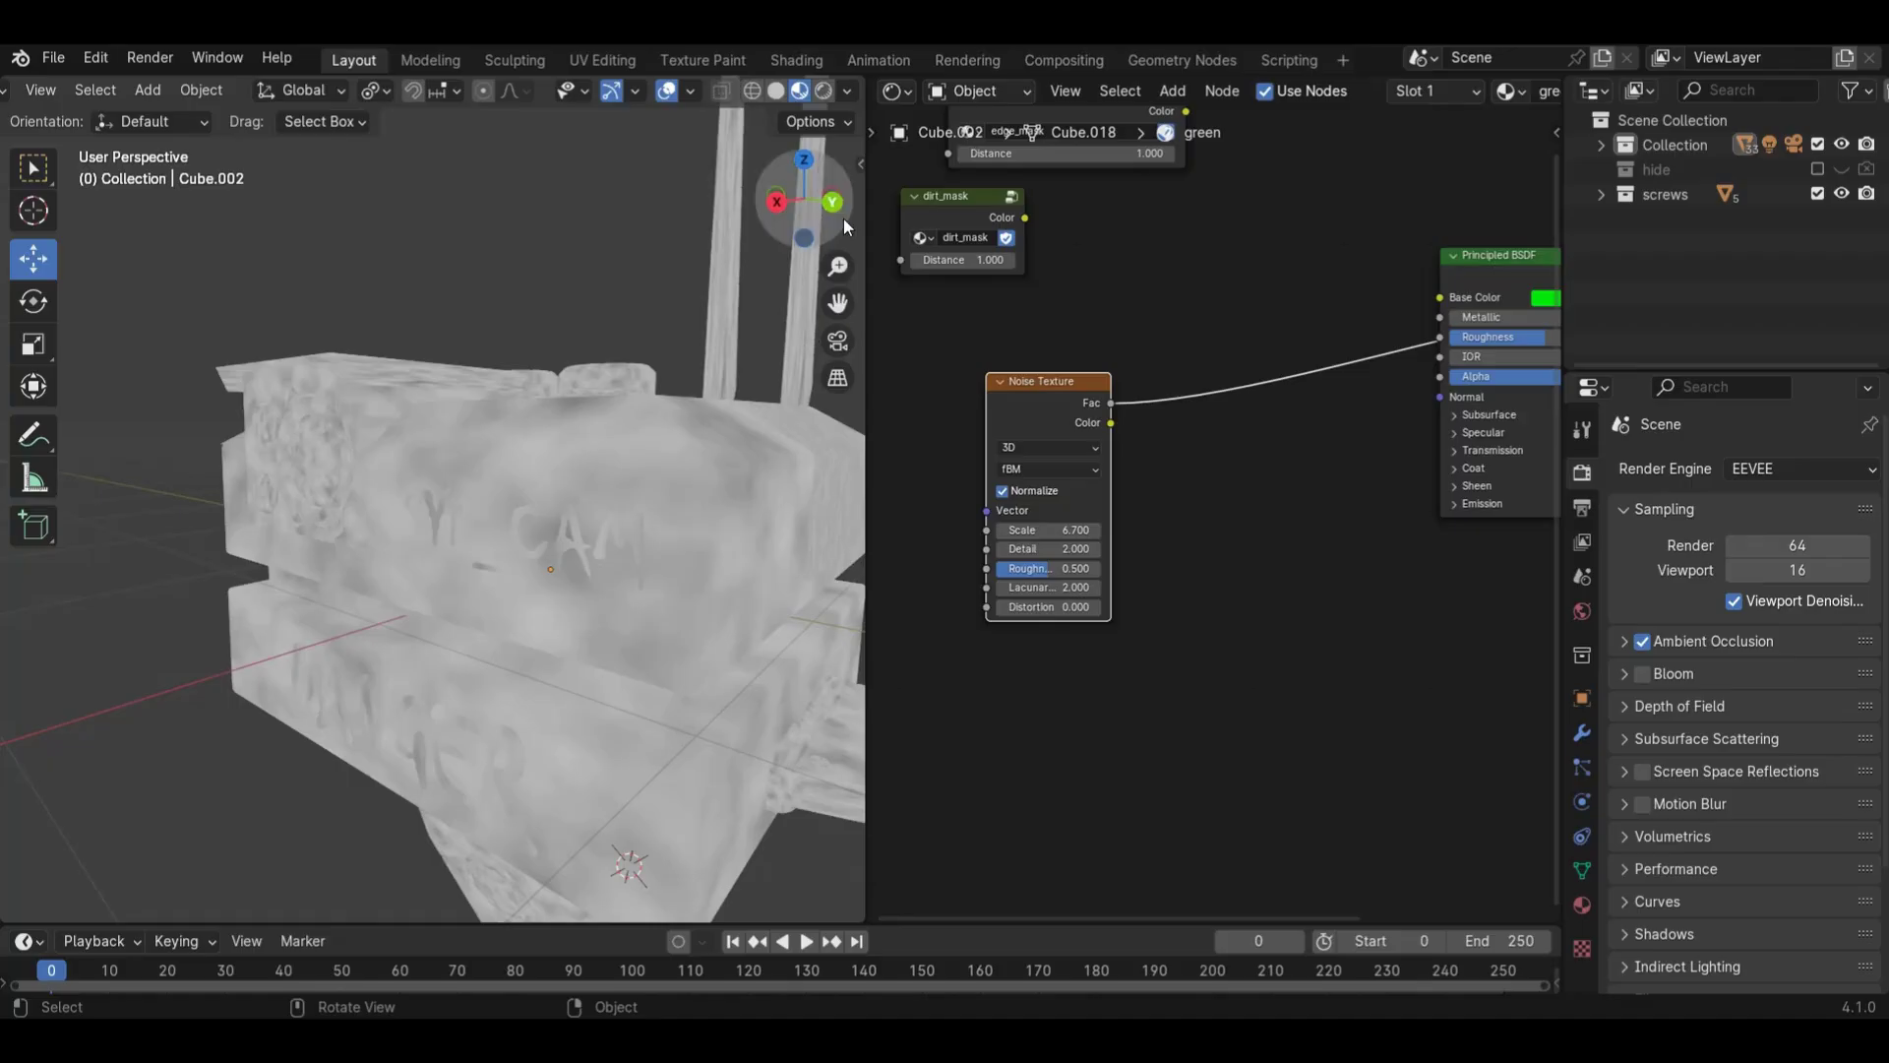
- Examine the transform values of the two antenna blades to look for unapplied rotation or scale
drag(794, 225, 690, 185)
drag(837, 266, 814, 395)
drag(838, 303, 666, 346)
scroll(443, 557, up, 5)
click(389, 574)
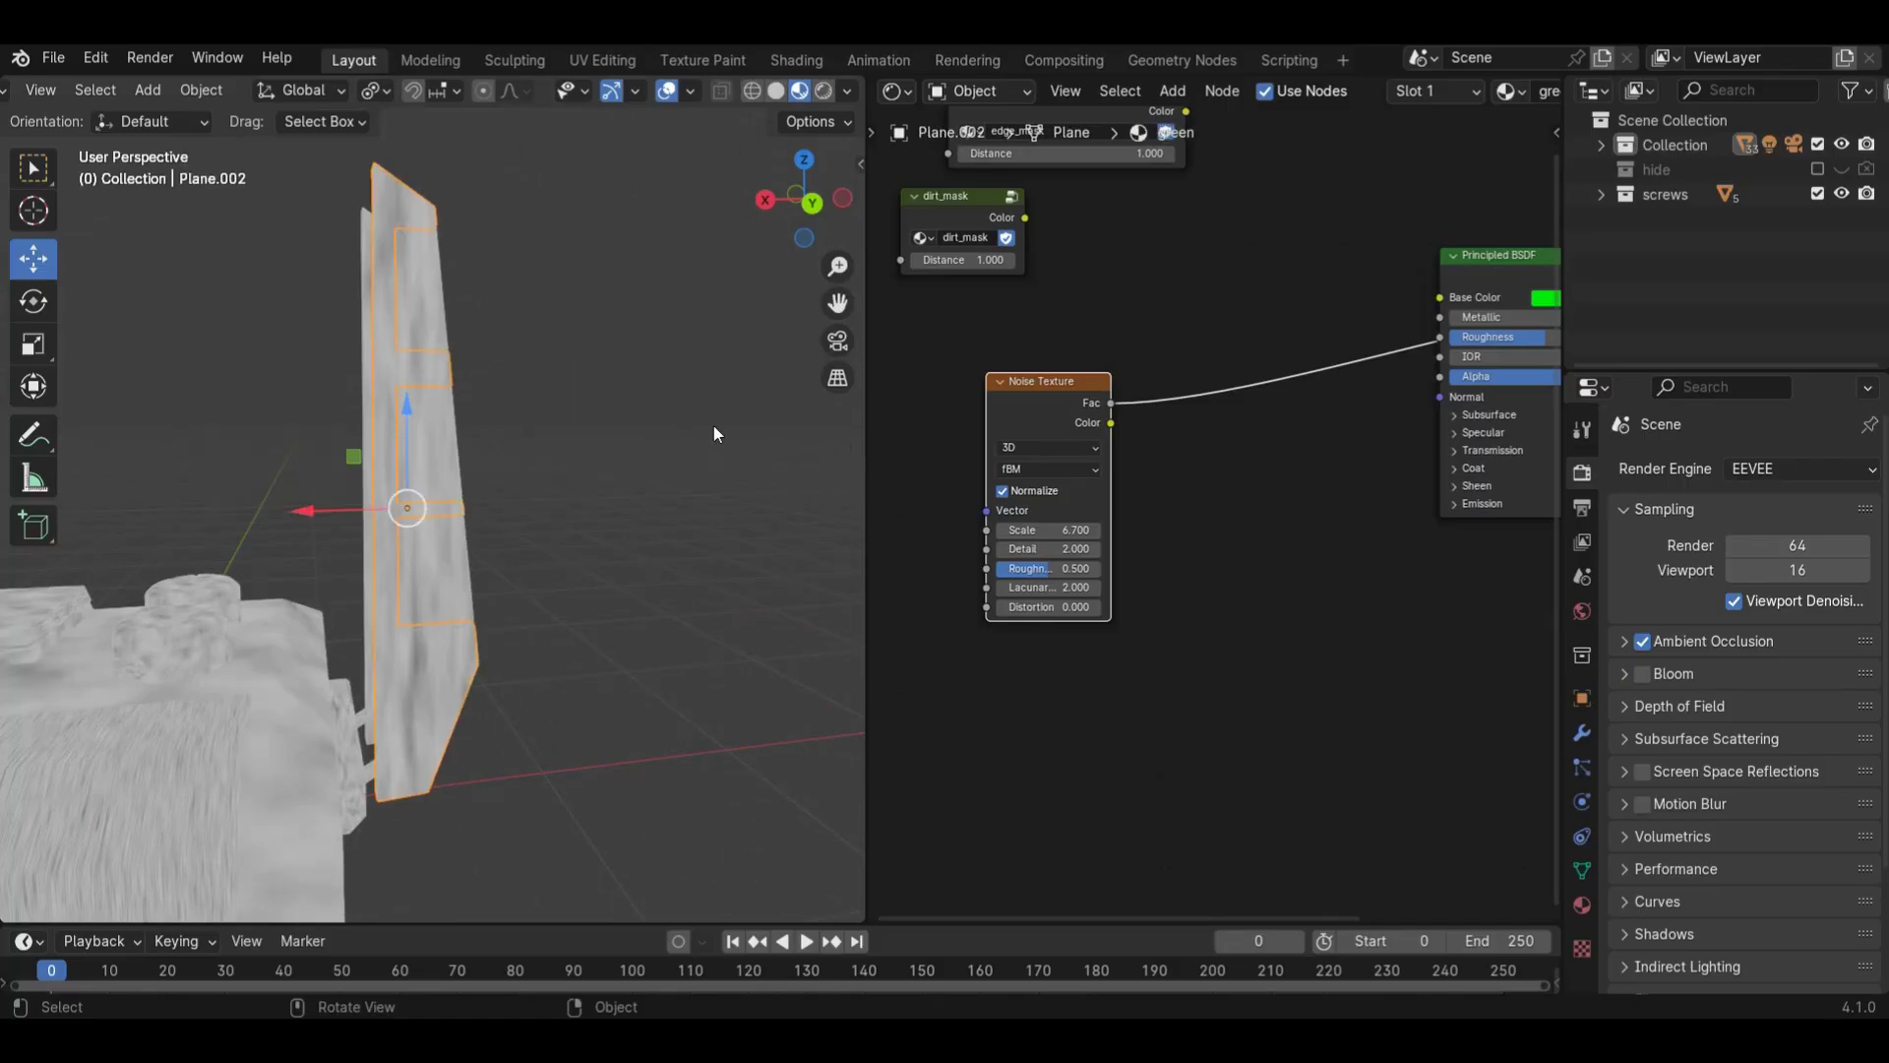
key(n)
click(364, 337)
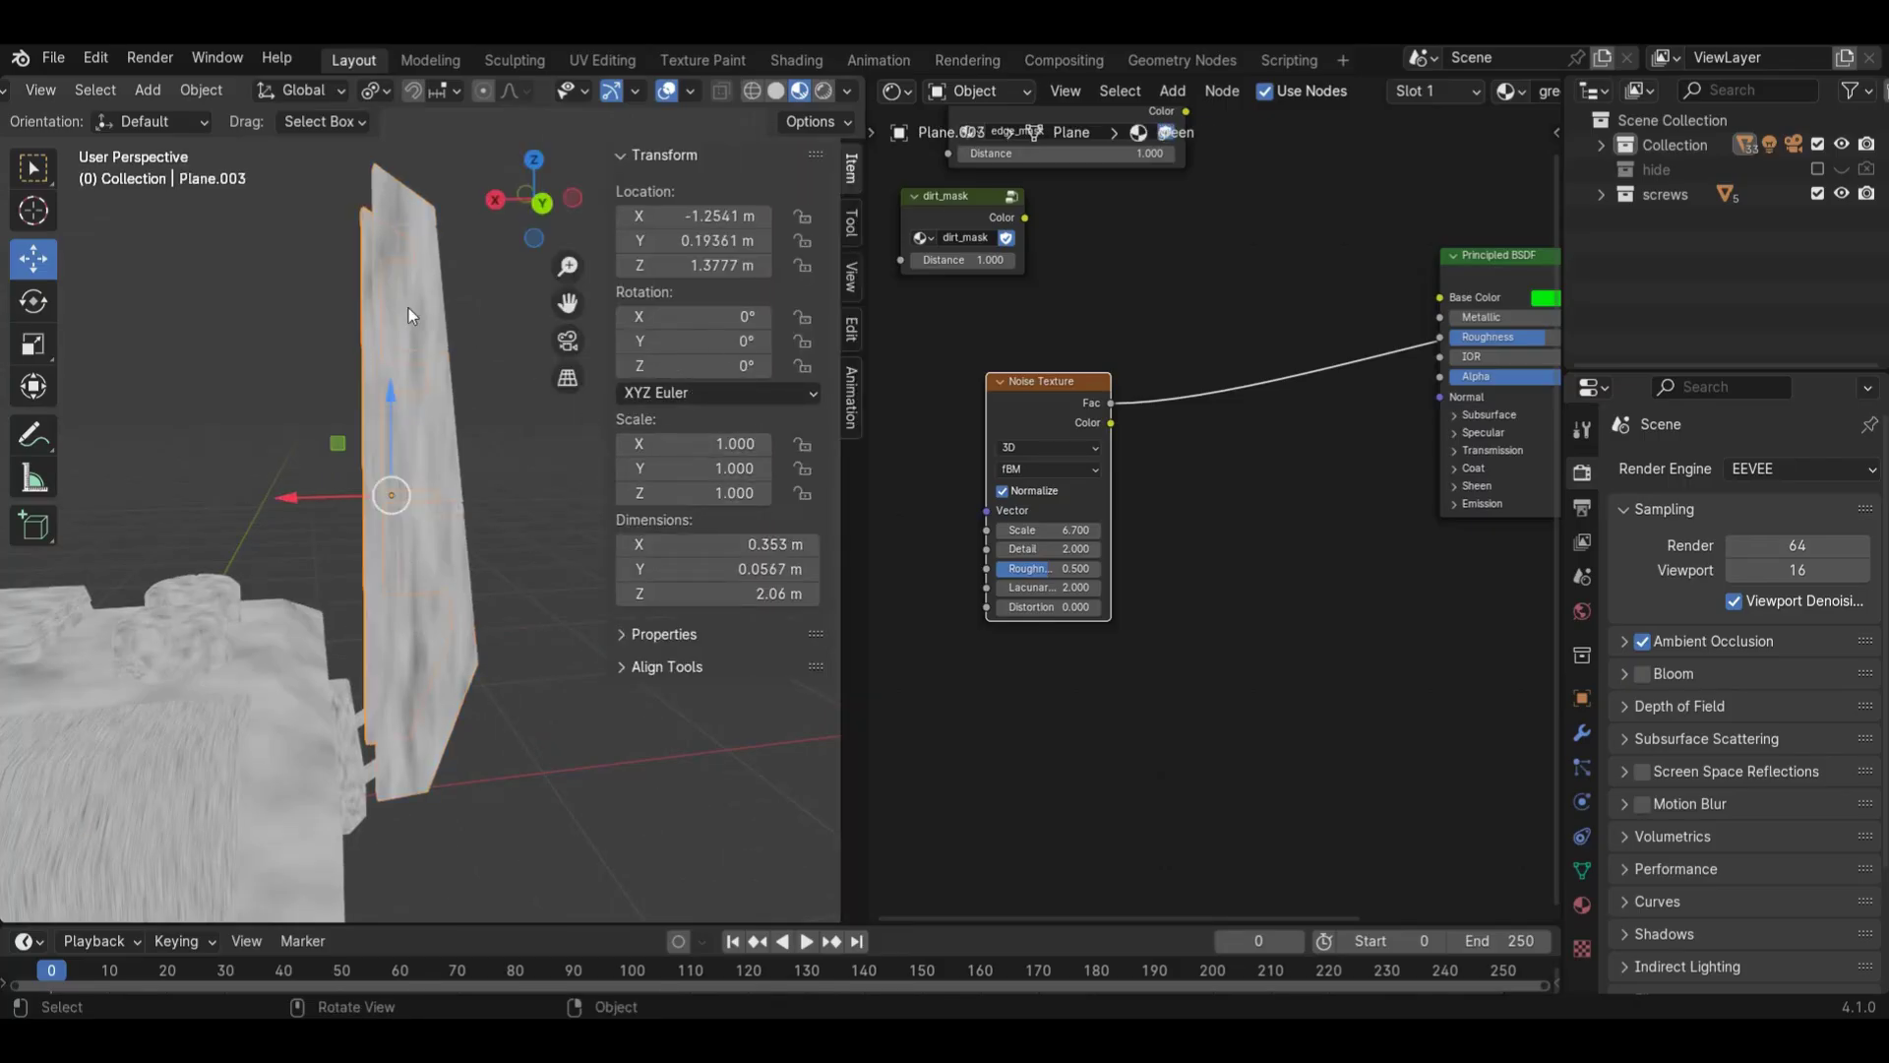
click(444, 377)
scroll(452, 540, down, 5)
scroll(452, 540, up, 1)
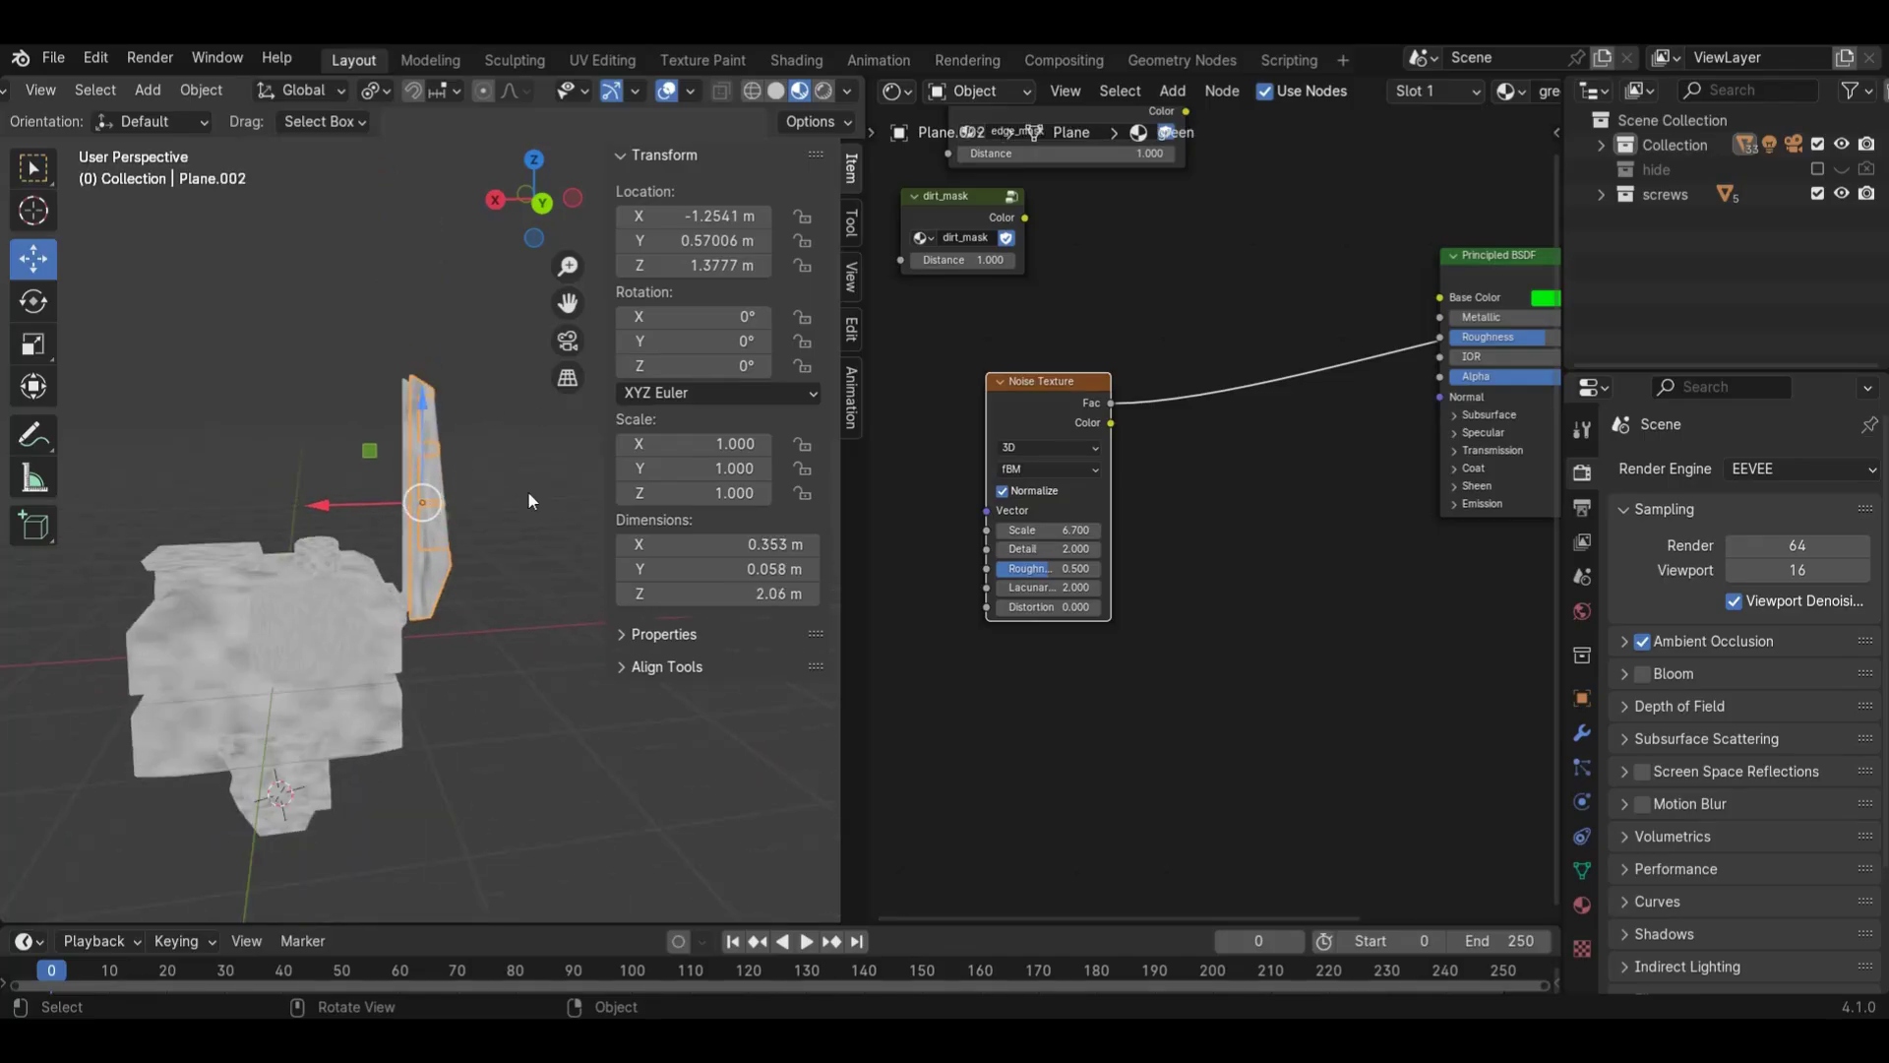
key(g)
click(567, 305)
key(ctrl+z)
- Apply the rotation of the narrow edge piece on the wing plate below the camera body
drag(568, 317, 655, 84)
scroll(343, 470, up, 5)
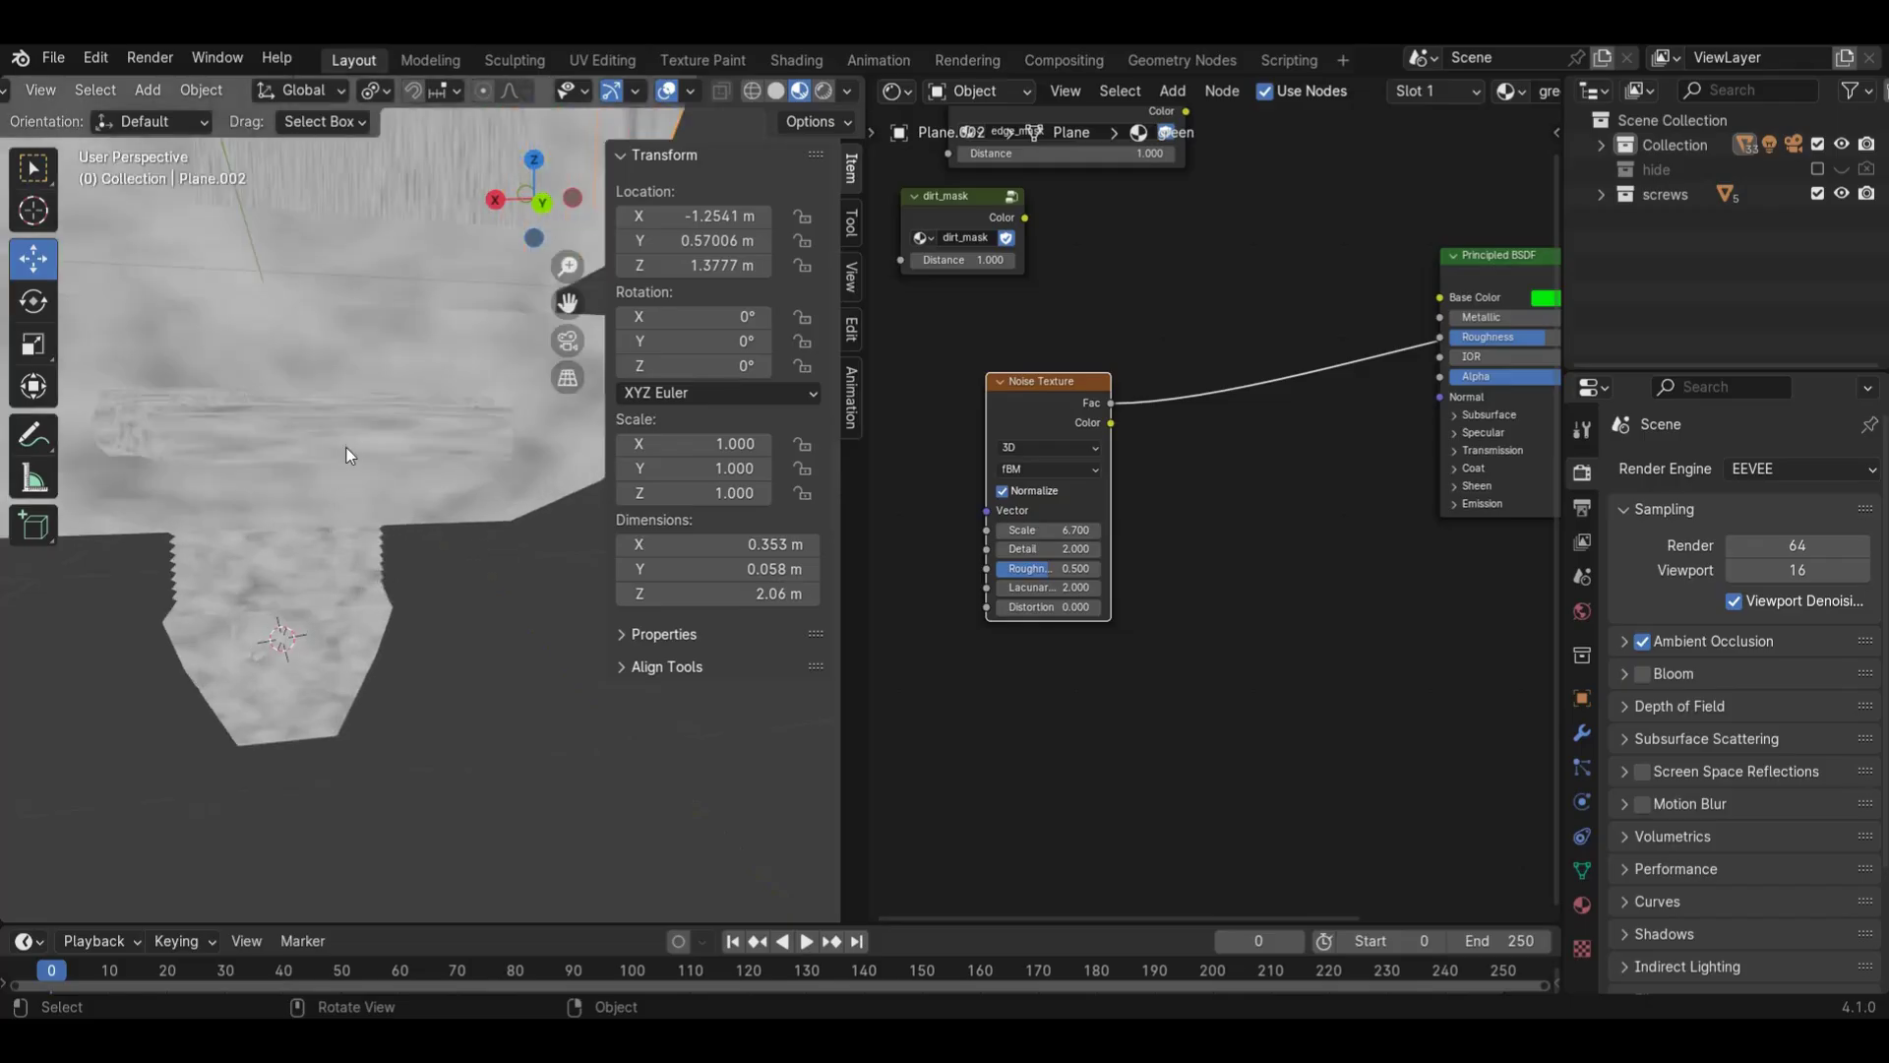
click(344, 444)
drag(536, 204, 590, 265)
click(407, 530)
key(ctrl+a)
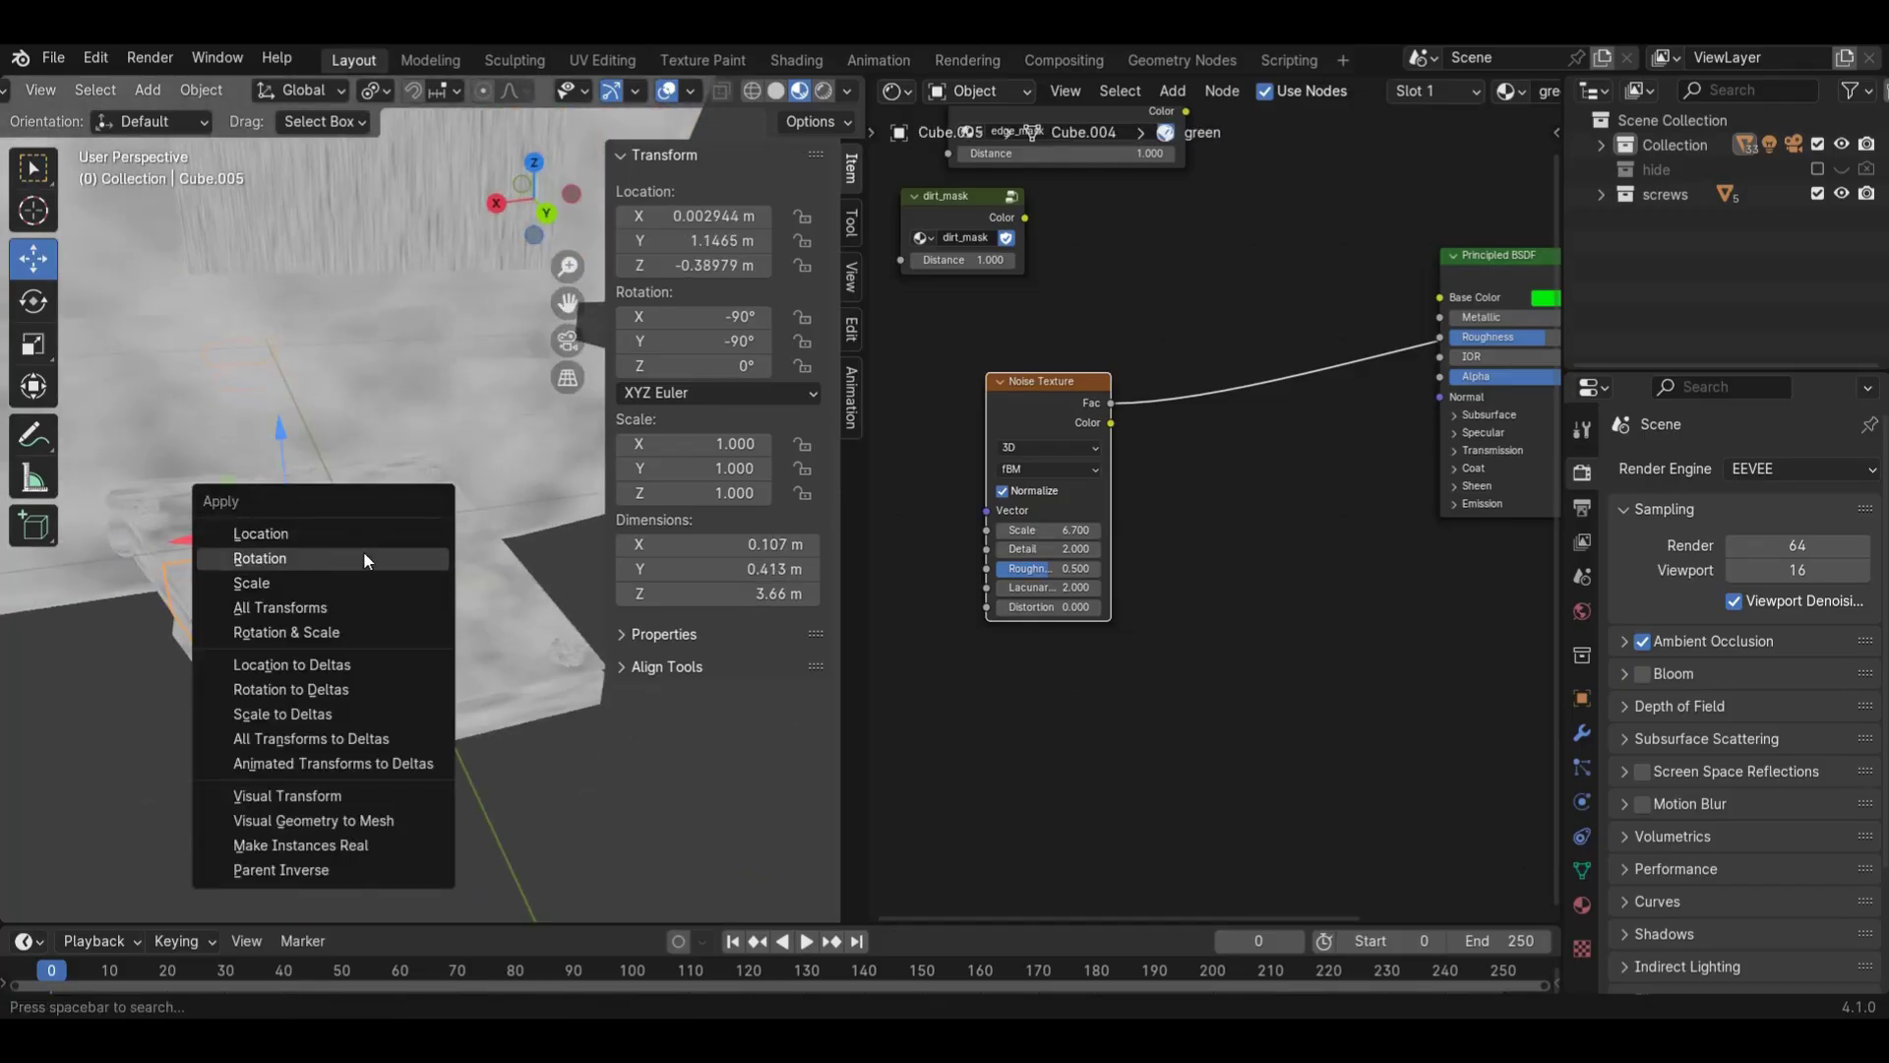
key(Escape)
key(ctrl+a)
click(352, 602)
click(353, 602)
- Apply the rotation of the small cylinder near the wing's outer end and of the lettering beside it
click(297, 712)
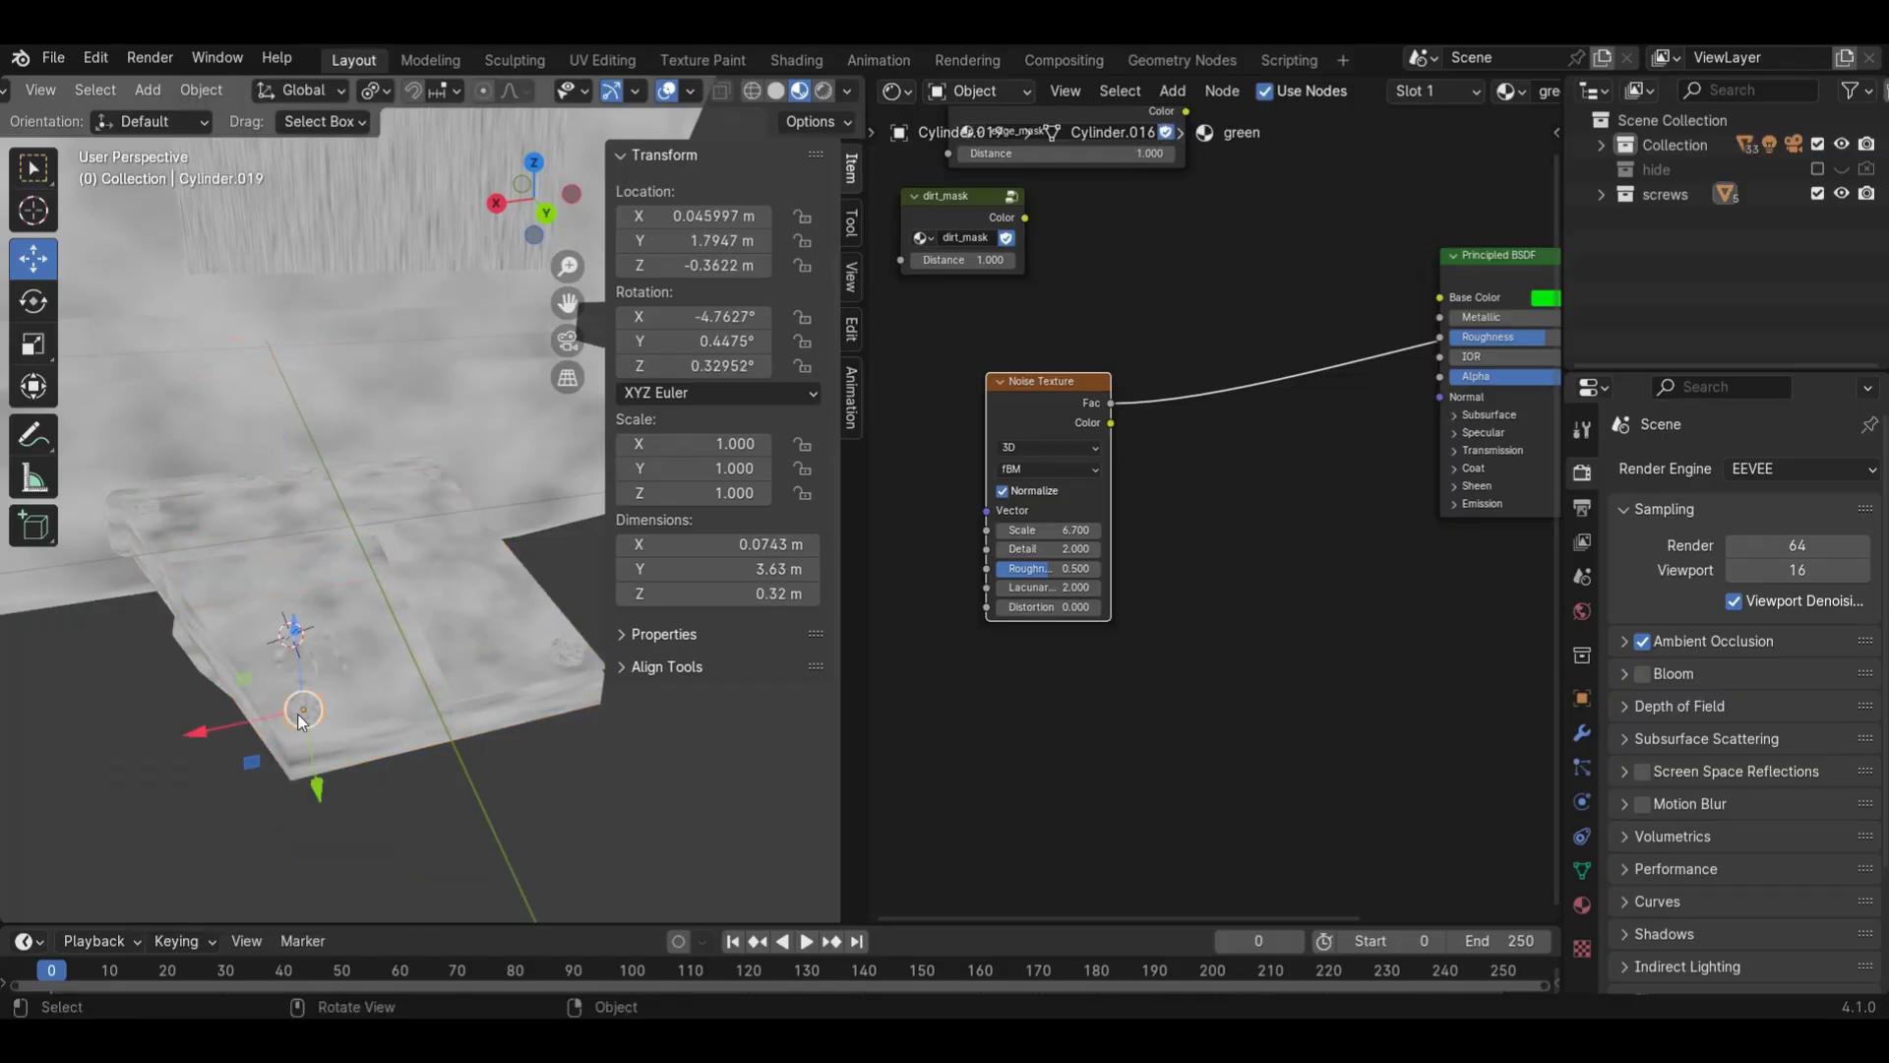
key(ctrl+a)
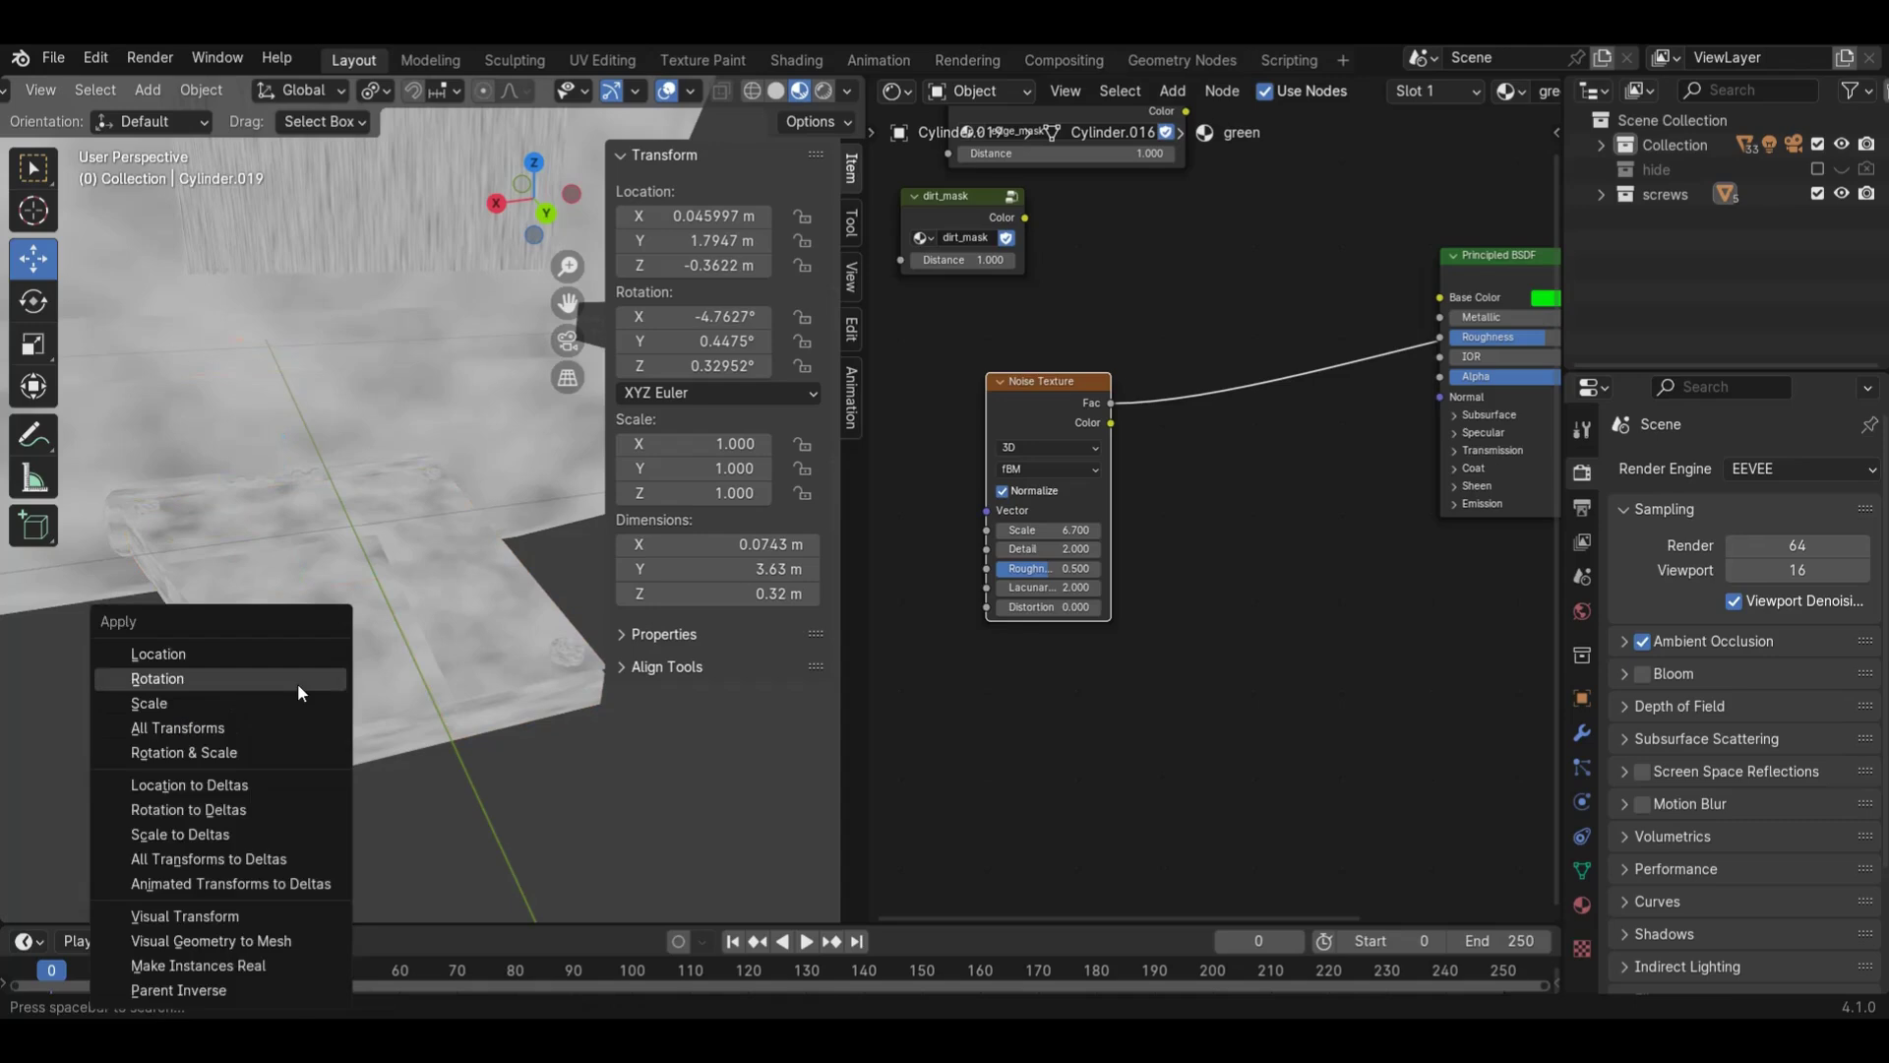
click(297, 678)
click(324, 681)
click(323, 646)
click(311, 651)
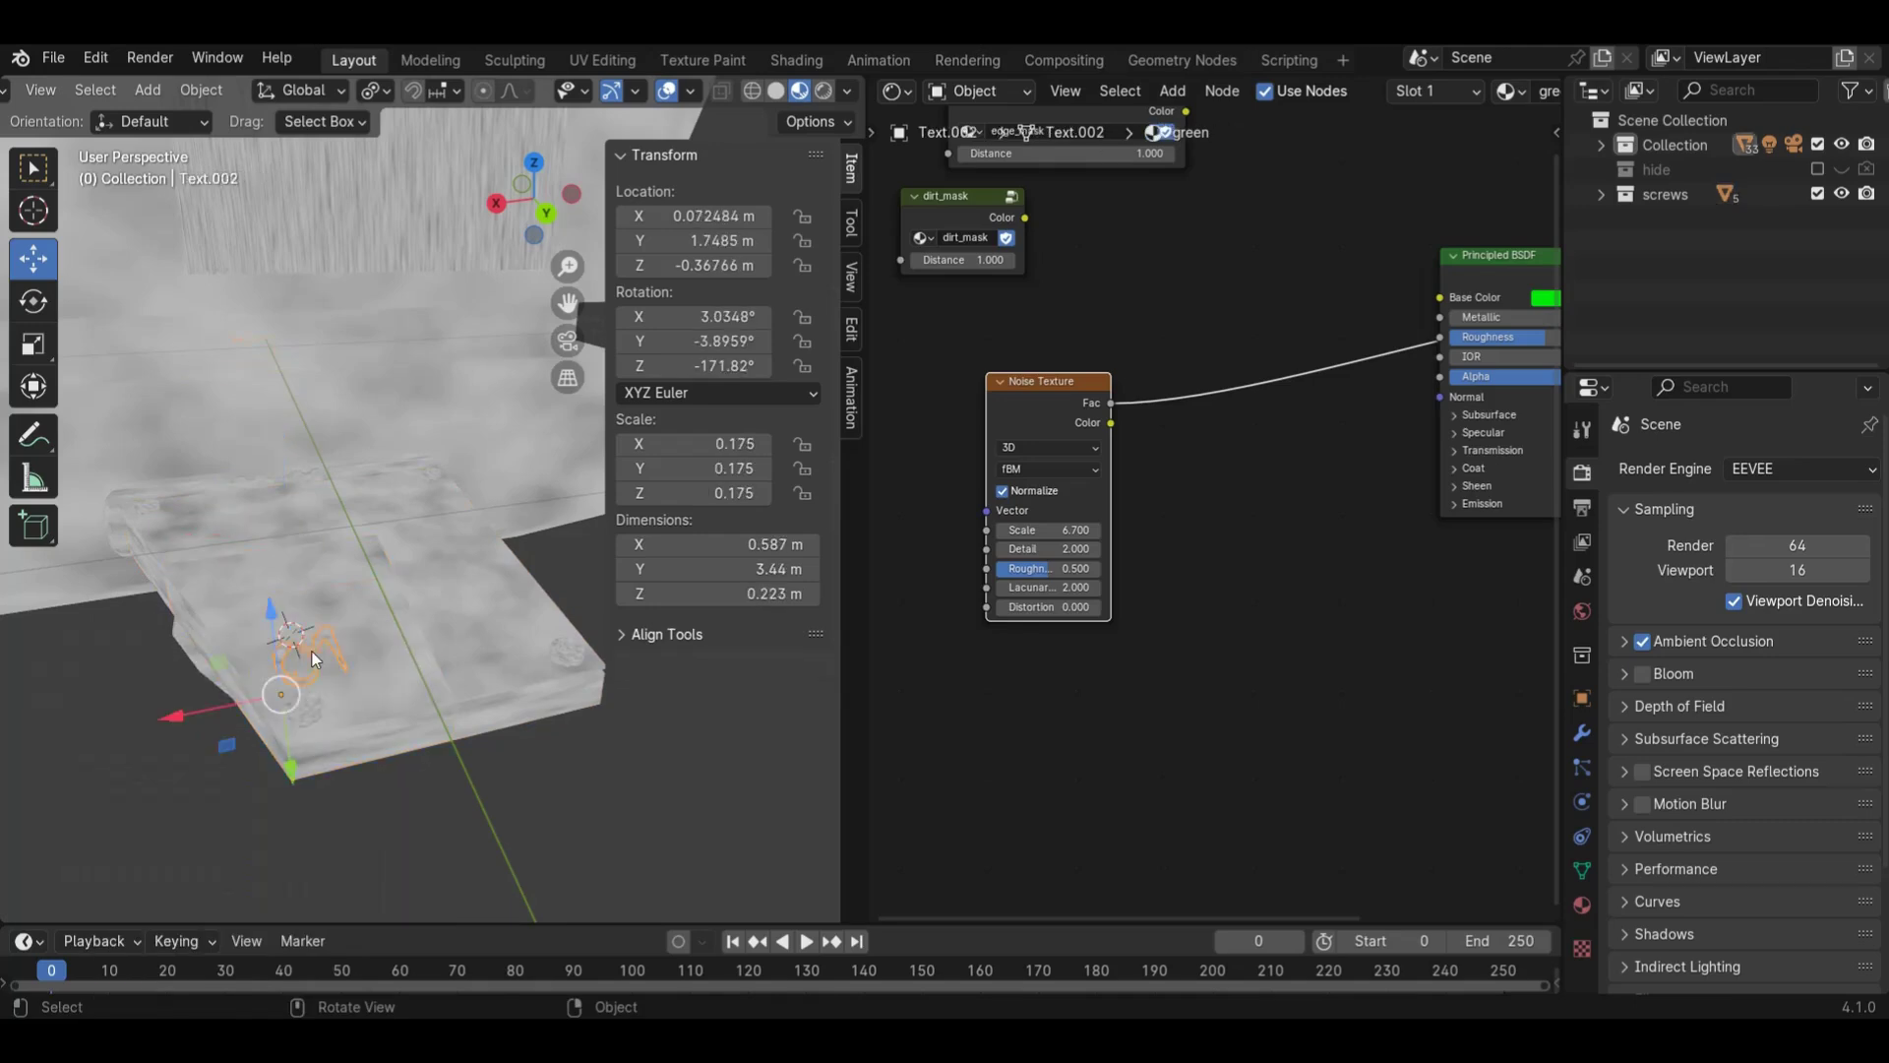
key(ctrl+a)
click(344, 602)
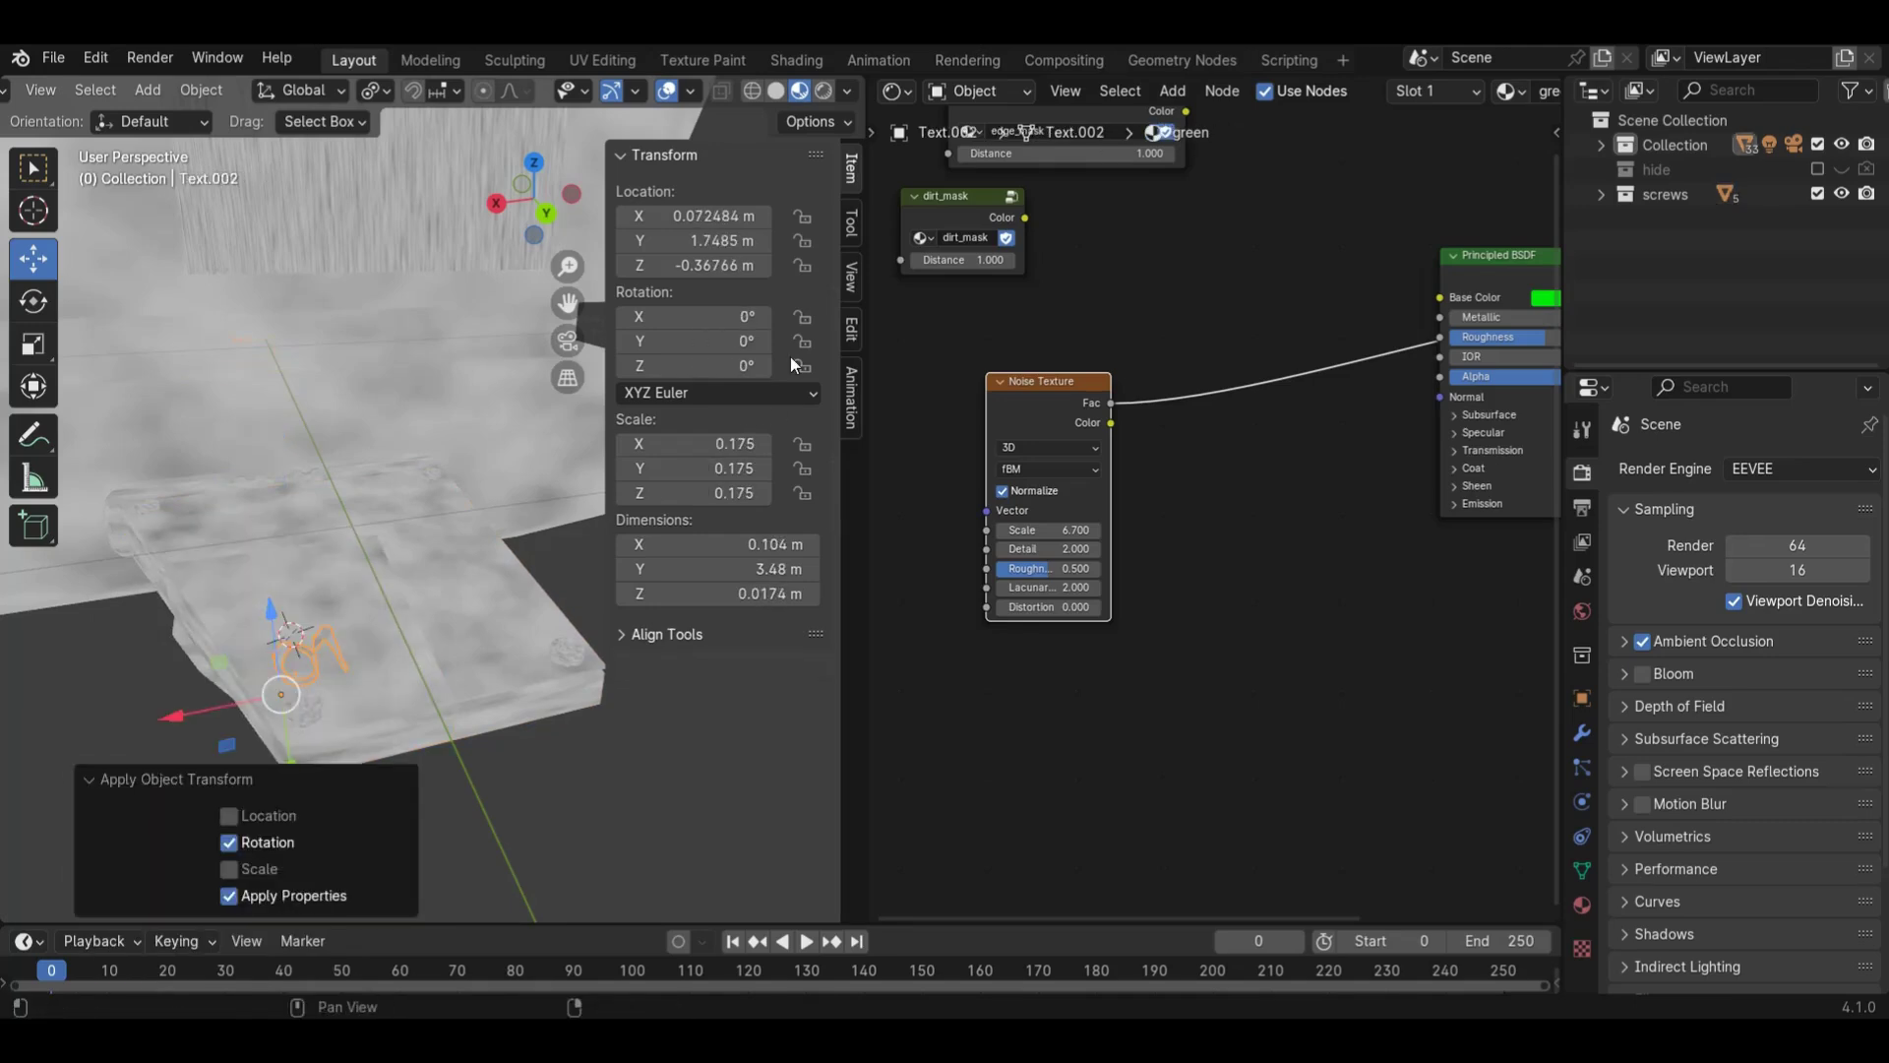
- Apply the rotation of the next wing part and of the small cylinder at the wing's opposite outer corner
click(523, 635)
key(ctrl+a)
click(504, 639)
click(575, 706)
key(ctrl+a)
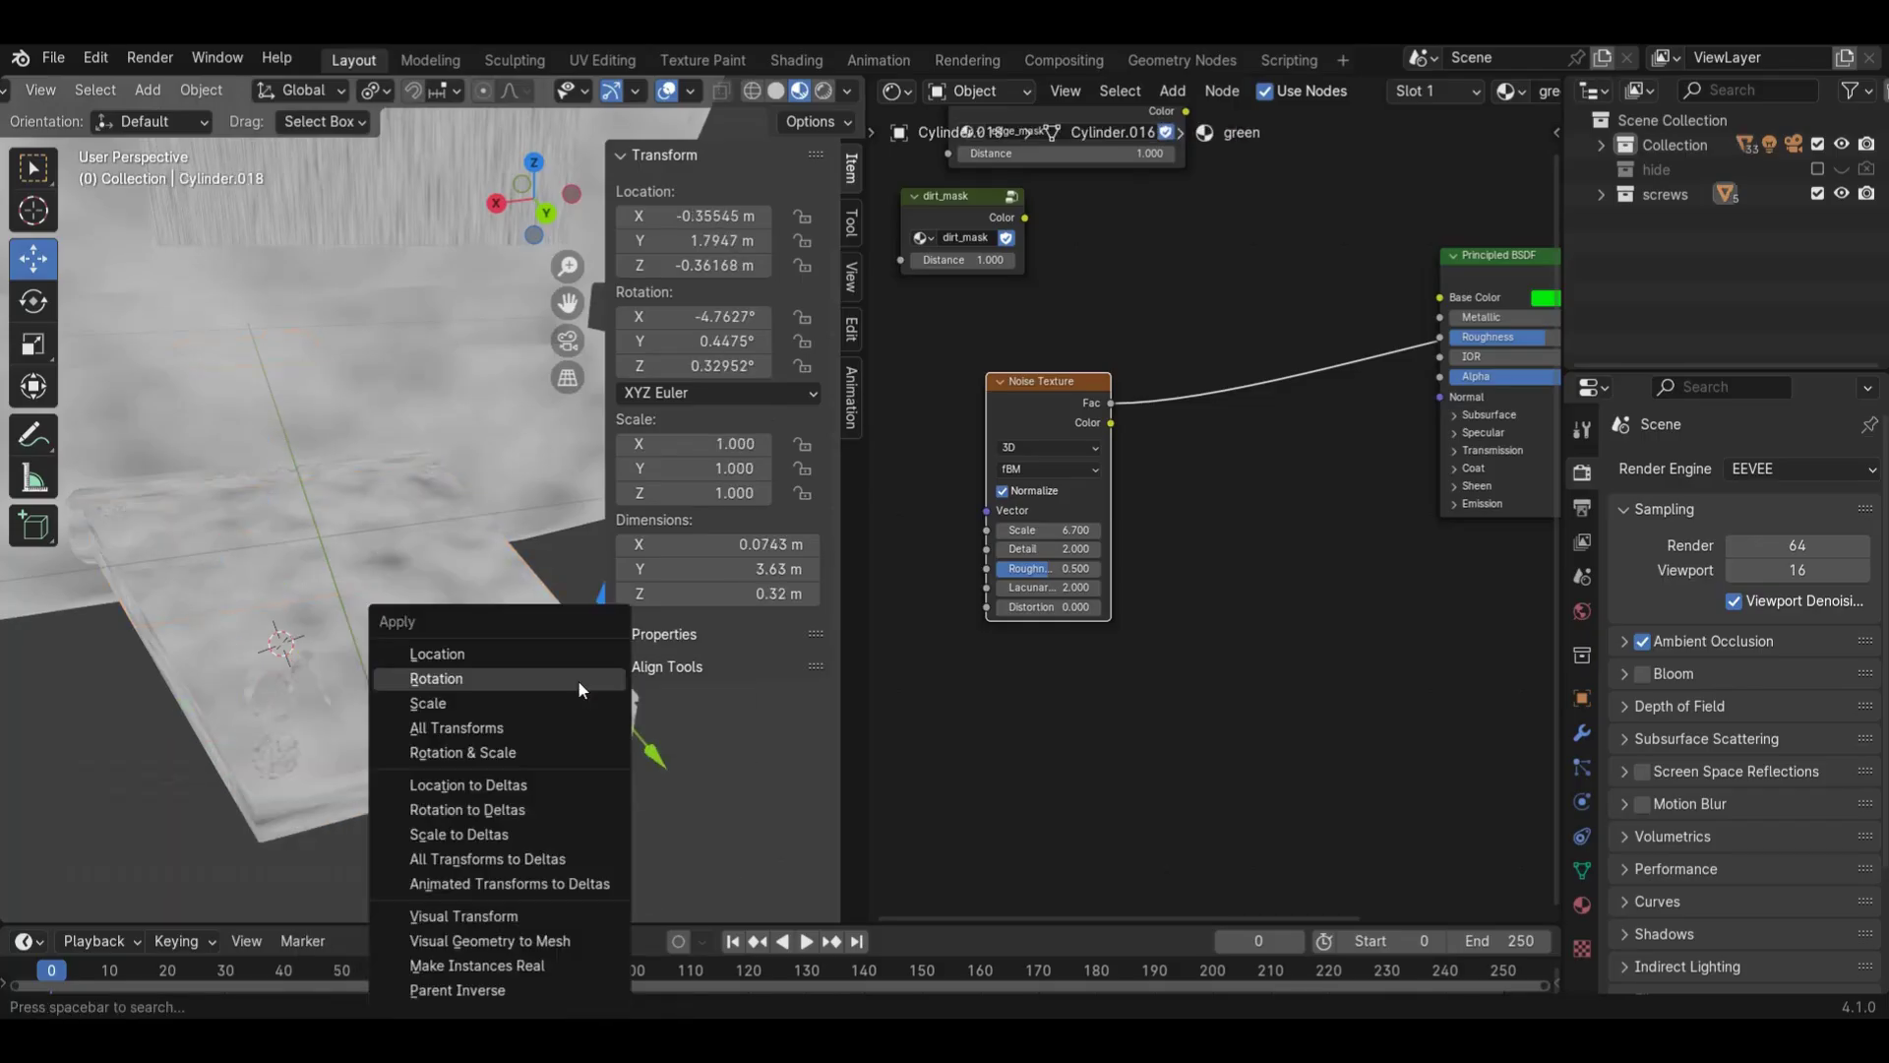
click(576, 681)
- Apply the rotation and scale of the main wing plate and of the streaked side panel above it
click(552, 680)
click(547, 744)
key(ctrl+a)
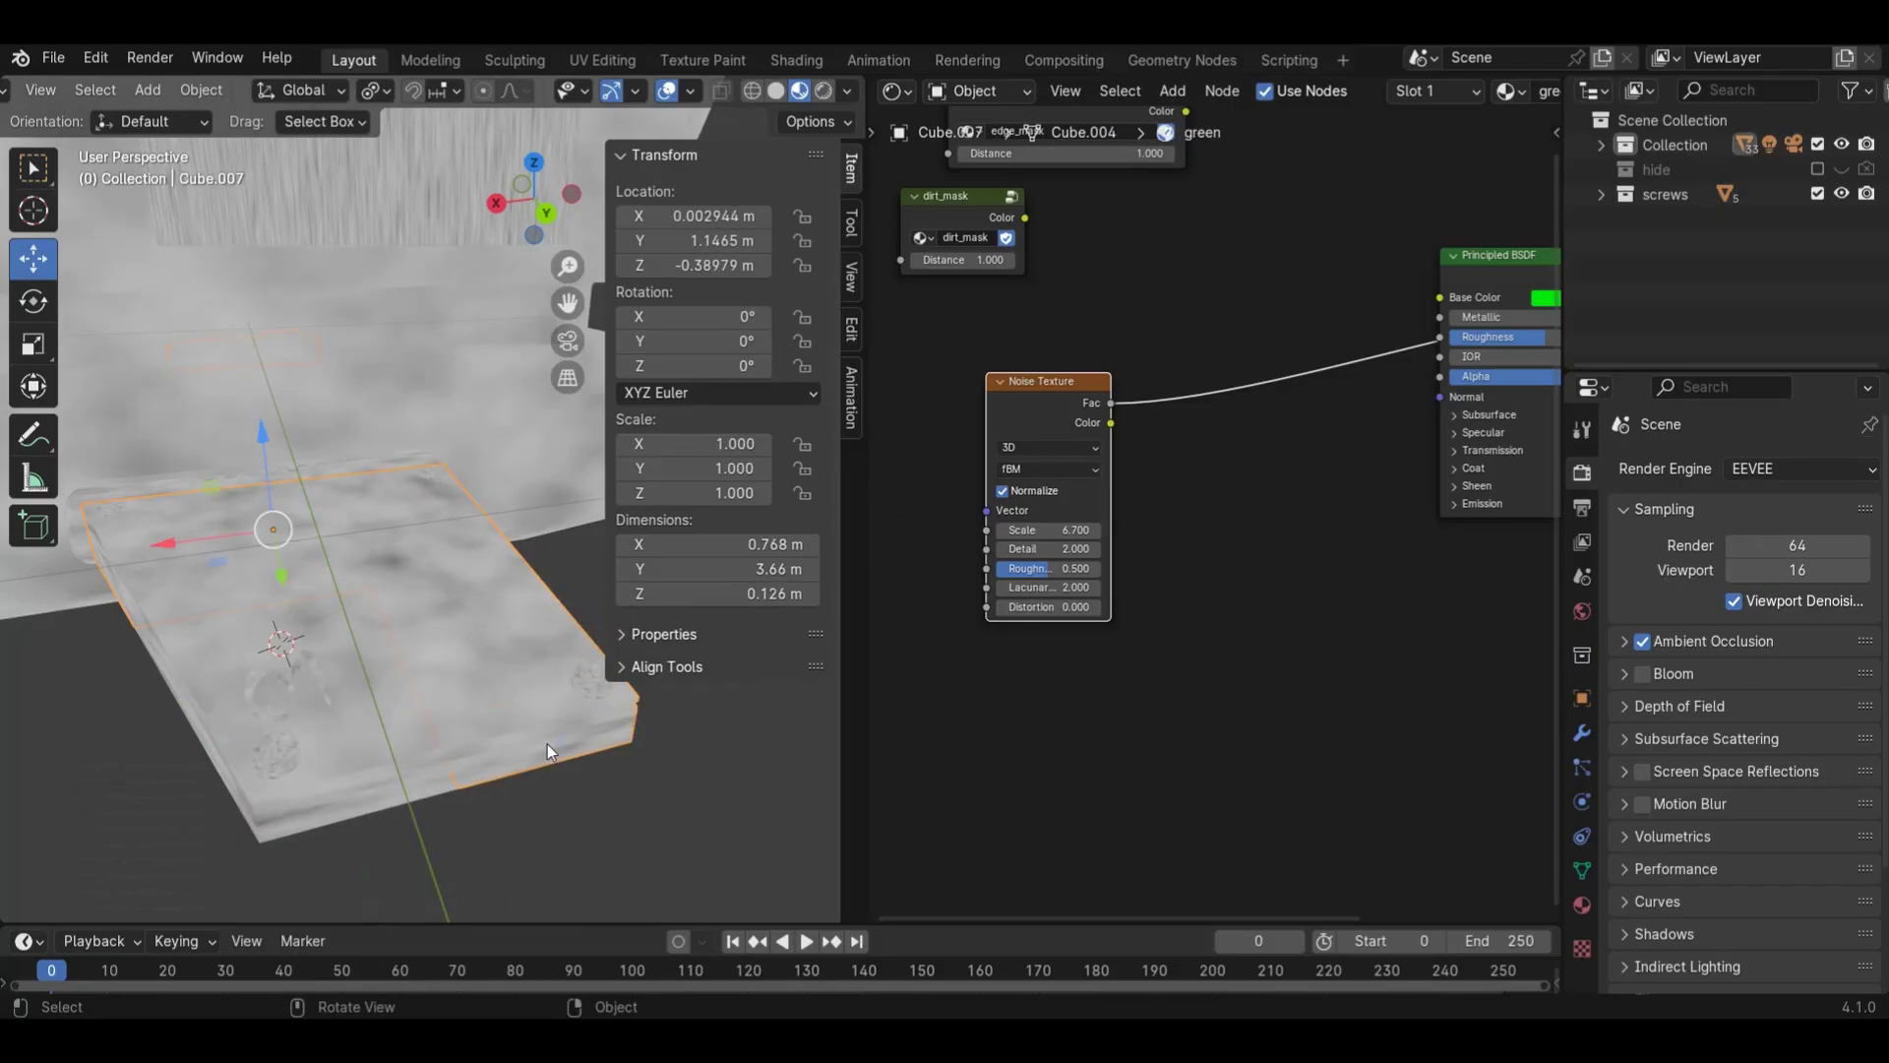
click(547, 746)
scroll(547, 746, down, 3)
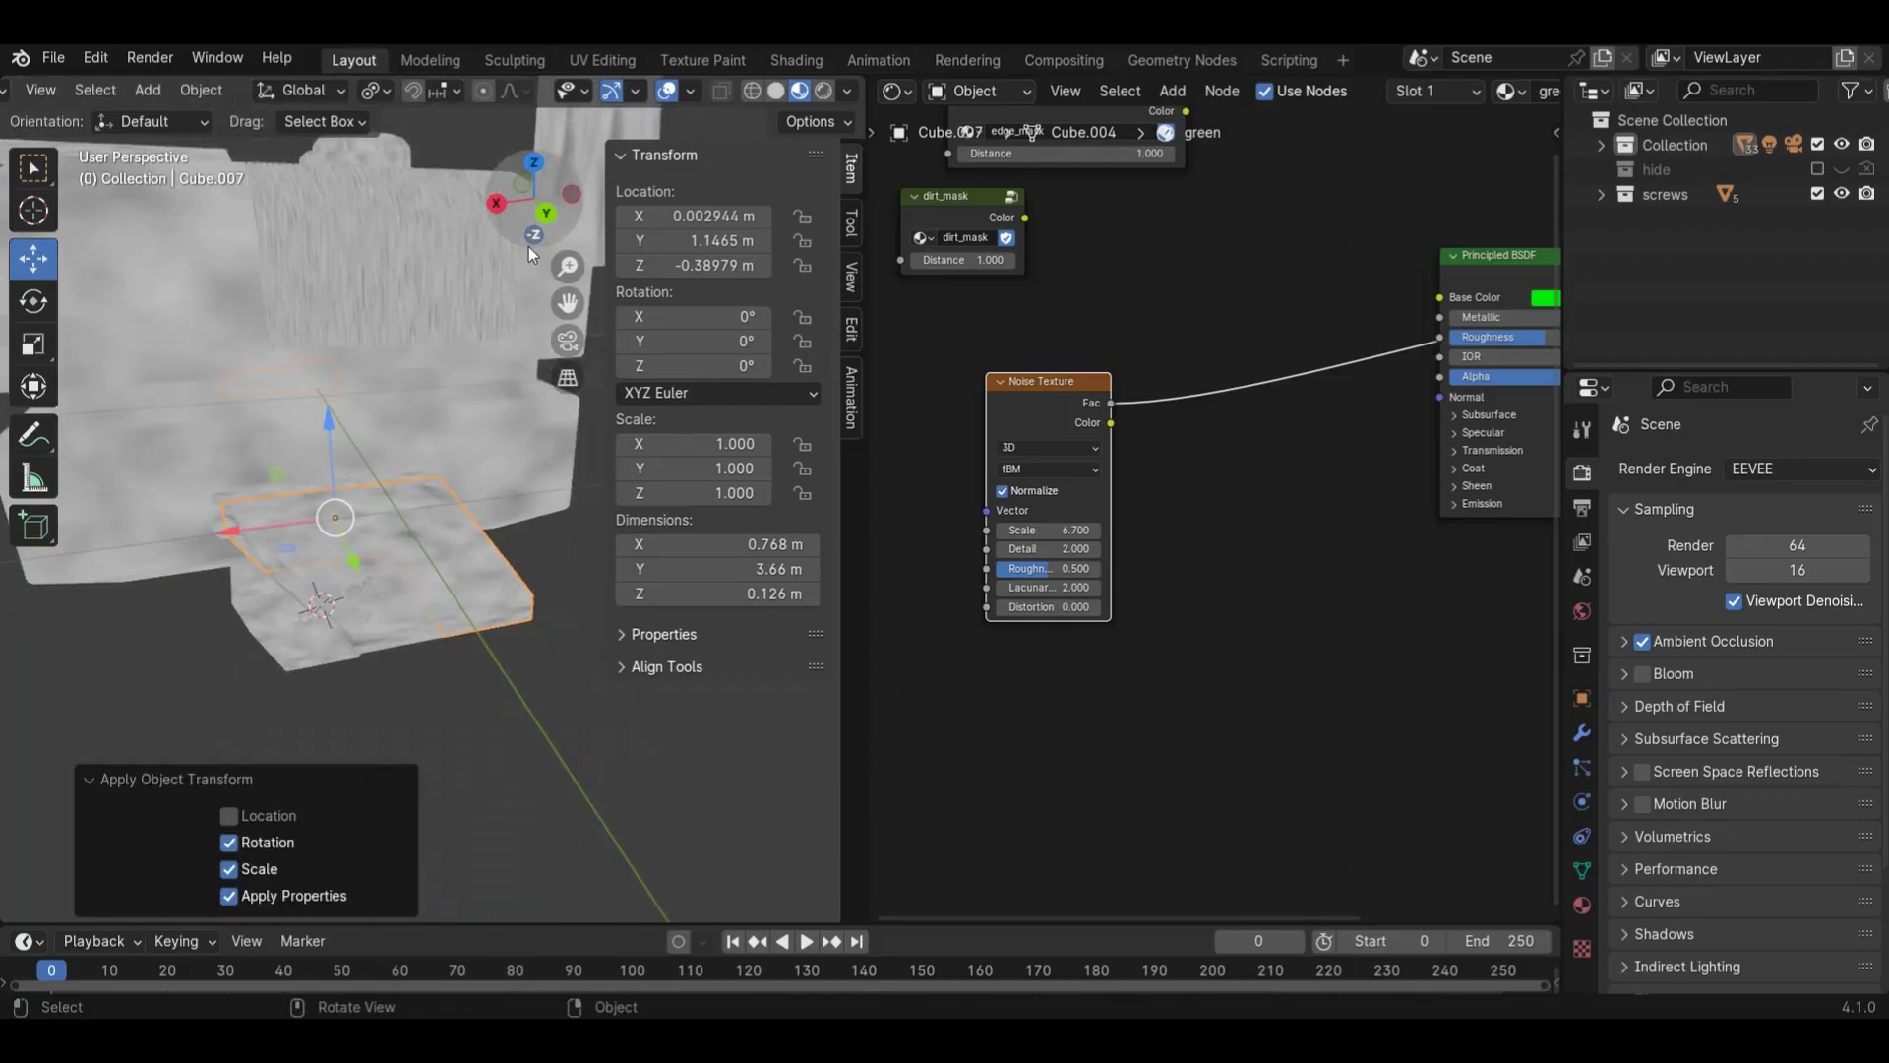
click(474, 286)
key(ctrl+a)
click(474, 283)
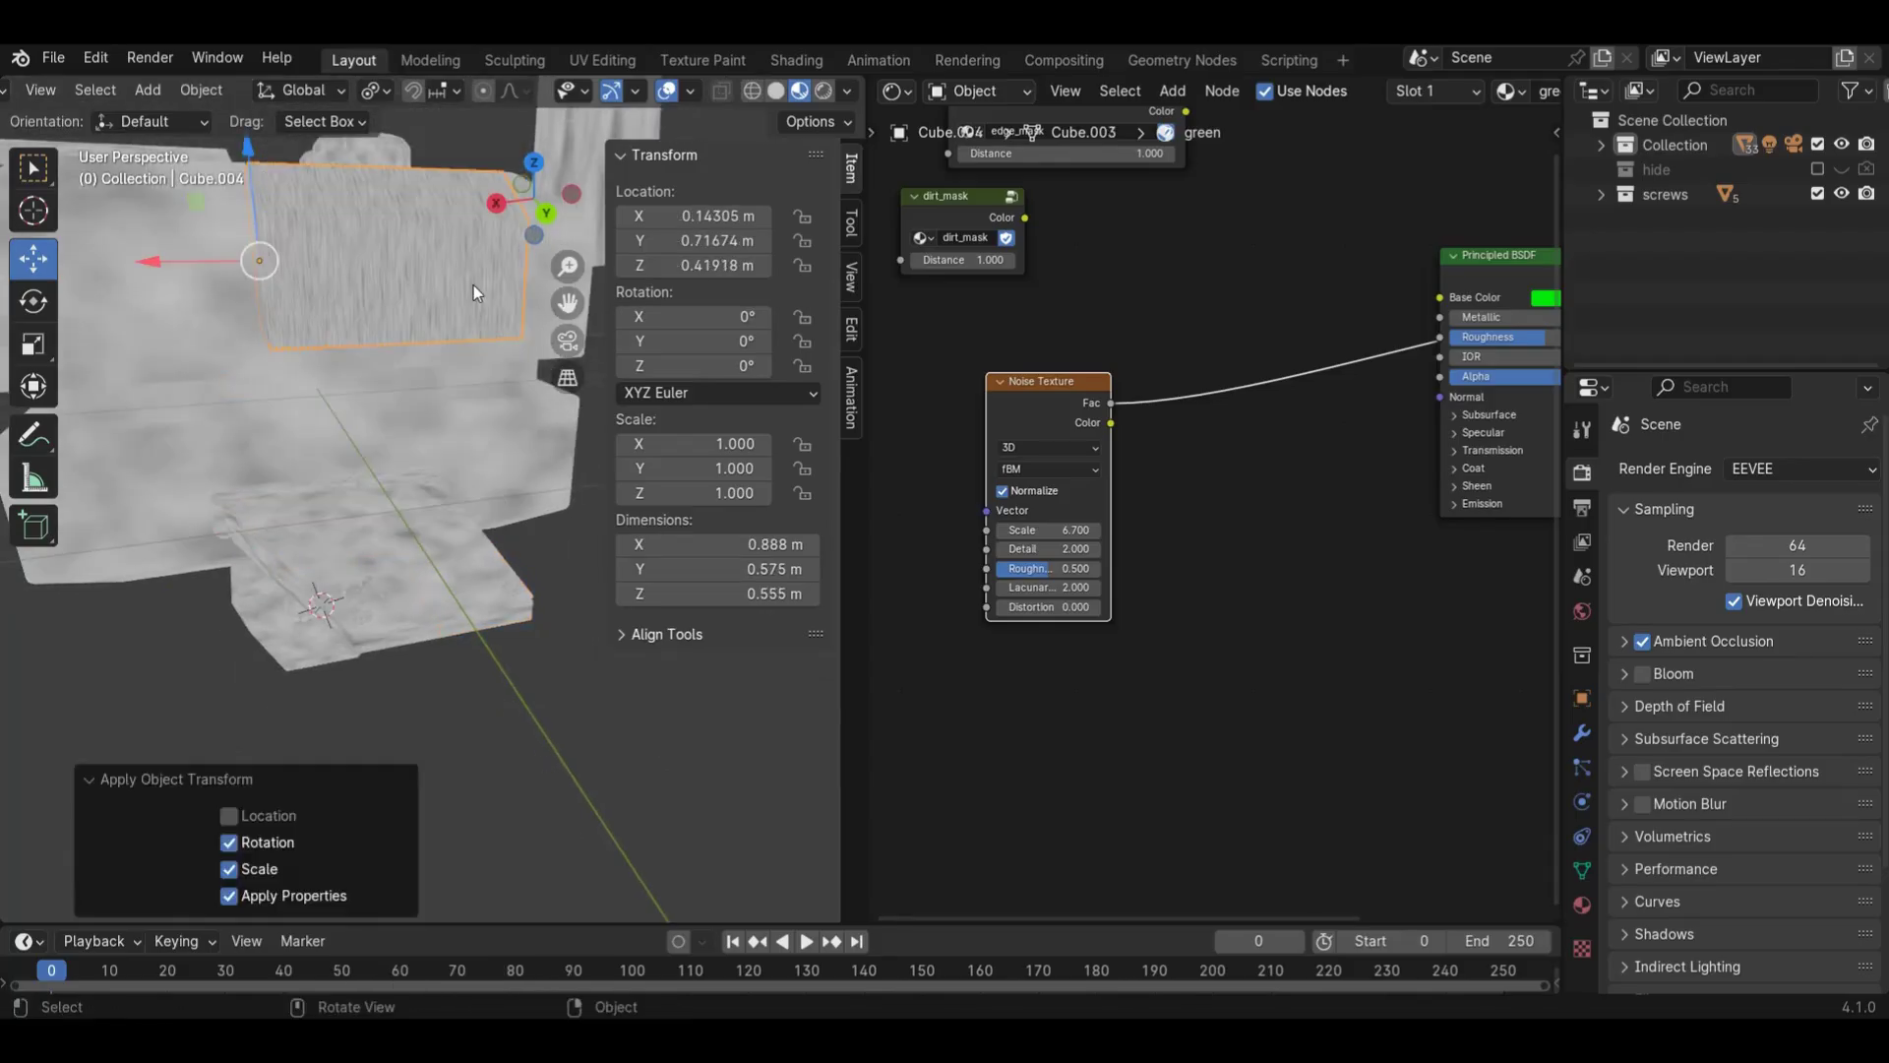
- Apply the scale of the flat visor panel above the camera lens
drag(568, 302, 566, 679)
scroll(551, 679, up, 3)
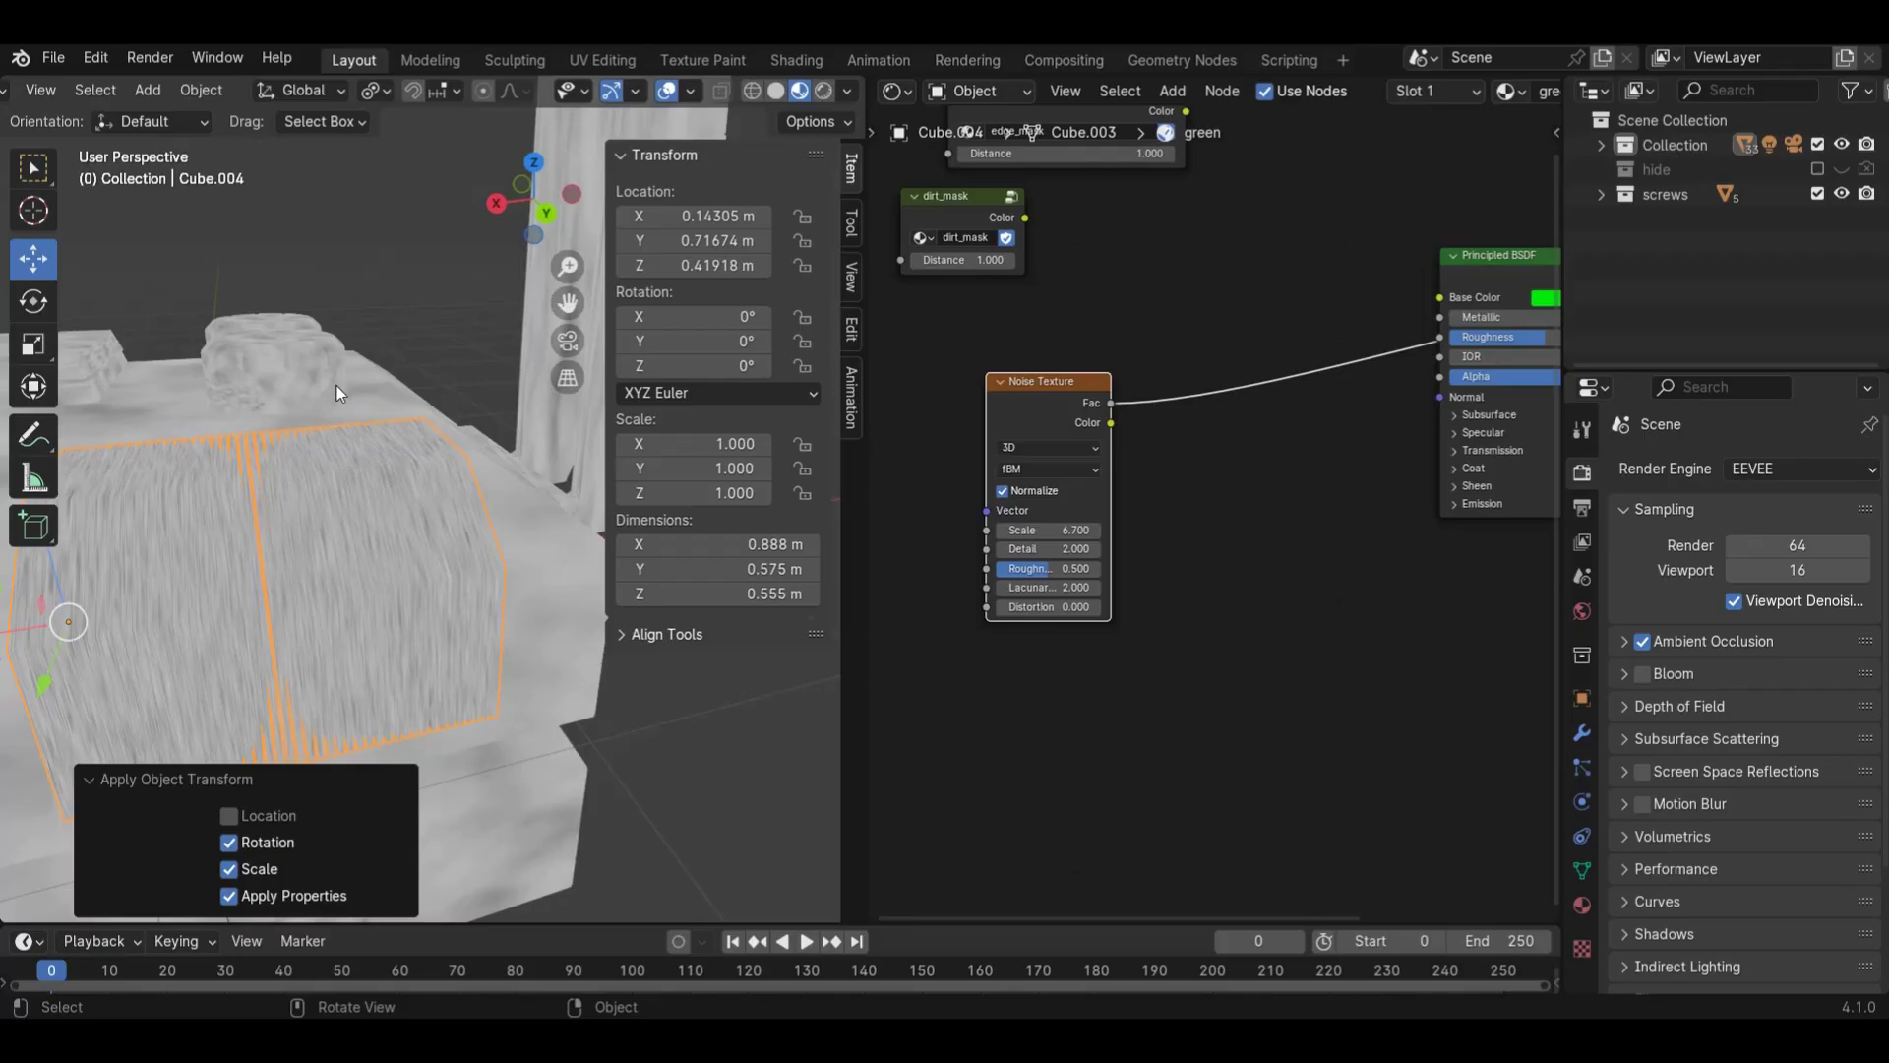
click(337, 383)
middle_drag(336, 383, 357, 472)
click(358, 476)
scroll(368, 494, up, 3)
key(ctrl+a)
click(344, 519)
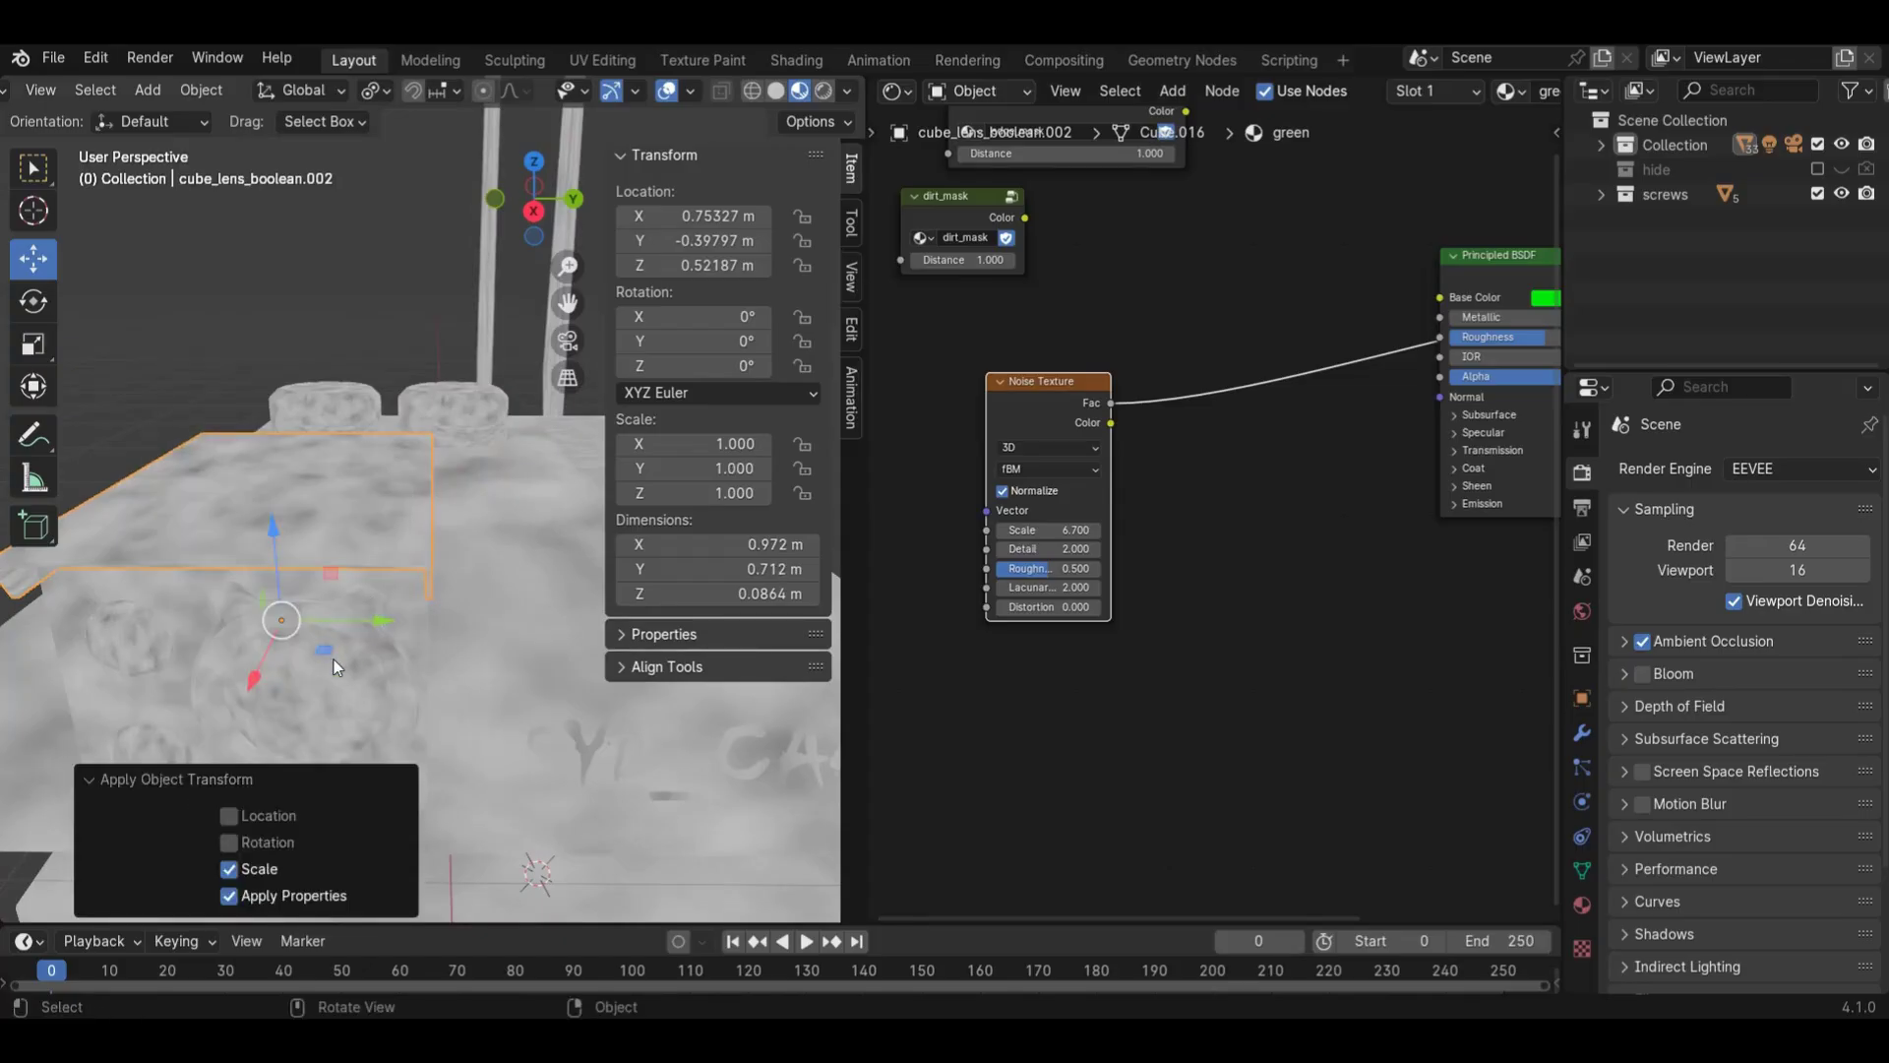
- Apply the transform of the large front lens part and select the two small lenses beside it
click(336, 665)
key(ctrl+a)
click(332, 665)
click(114, 638)
shift+click(140, 754)
- Apply the rotation and scale of the cylinder surrounding the large front lens, and select the round part inside it
click(329, 631)
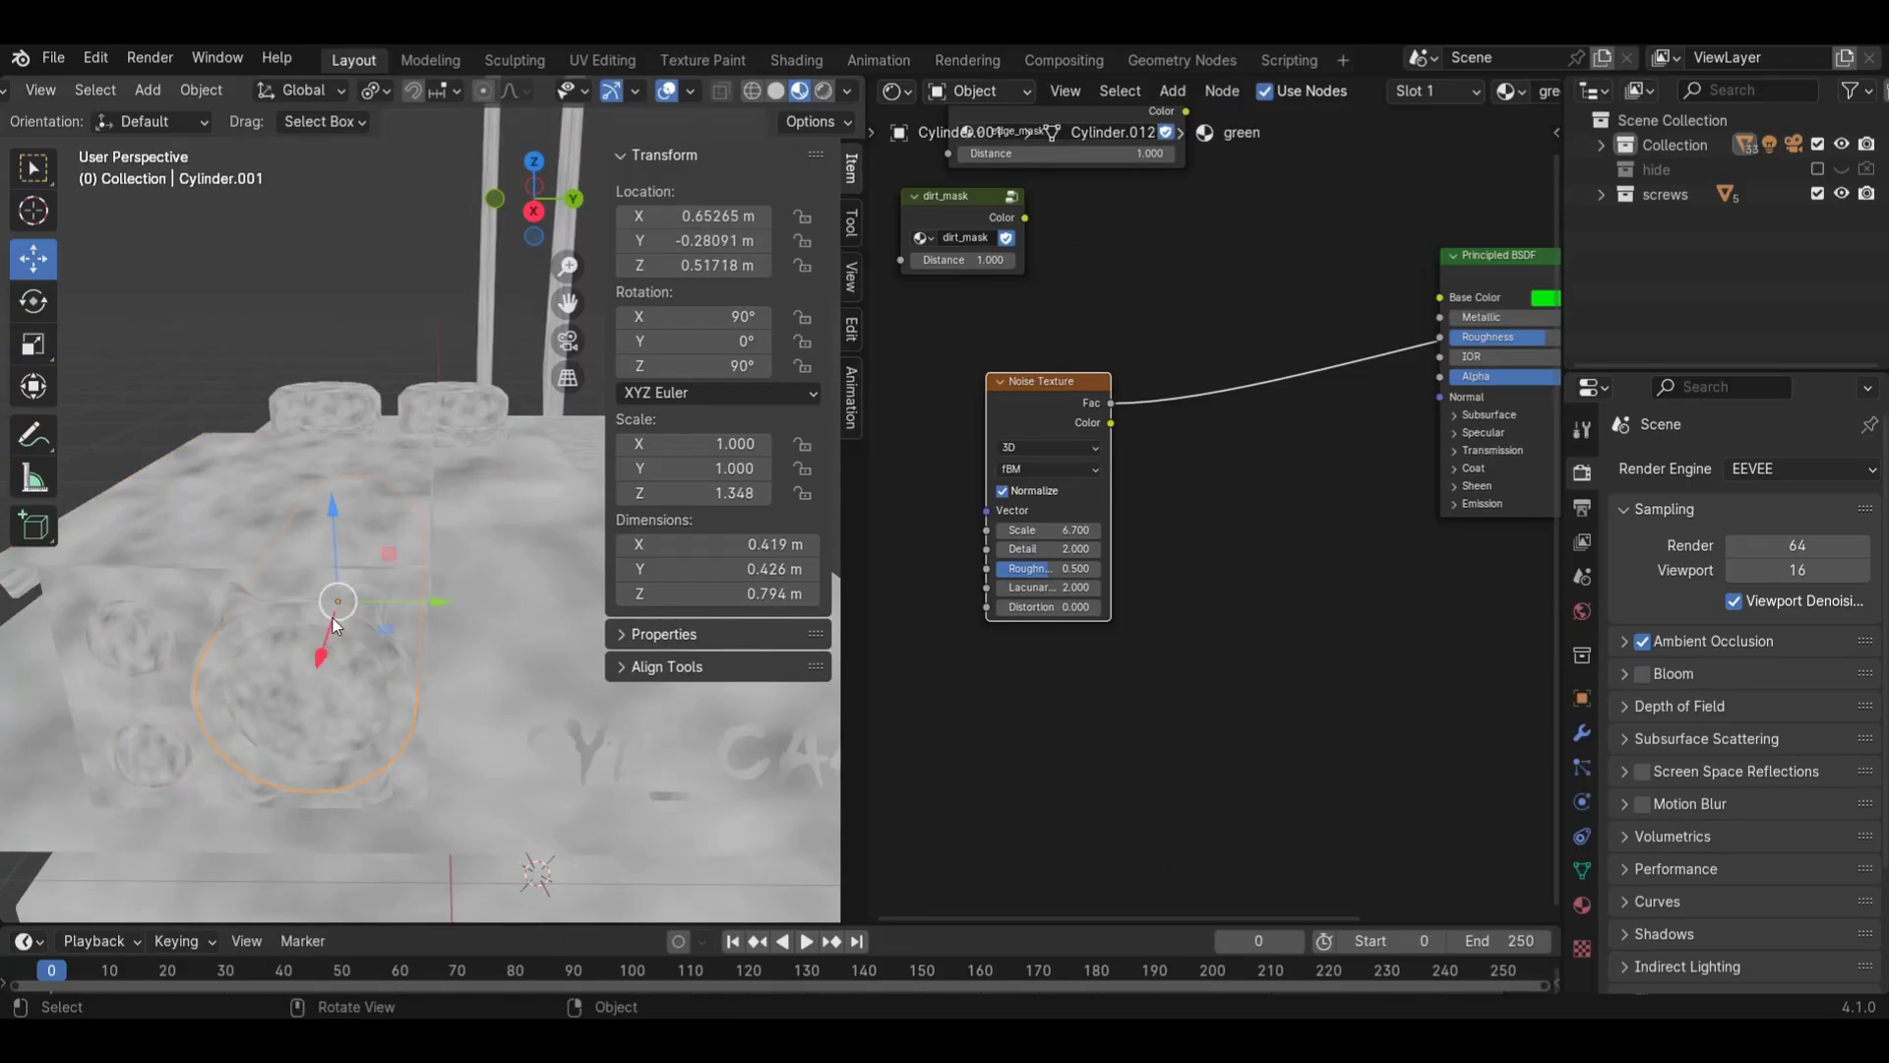
key(ctrl+a)
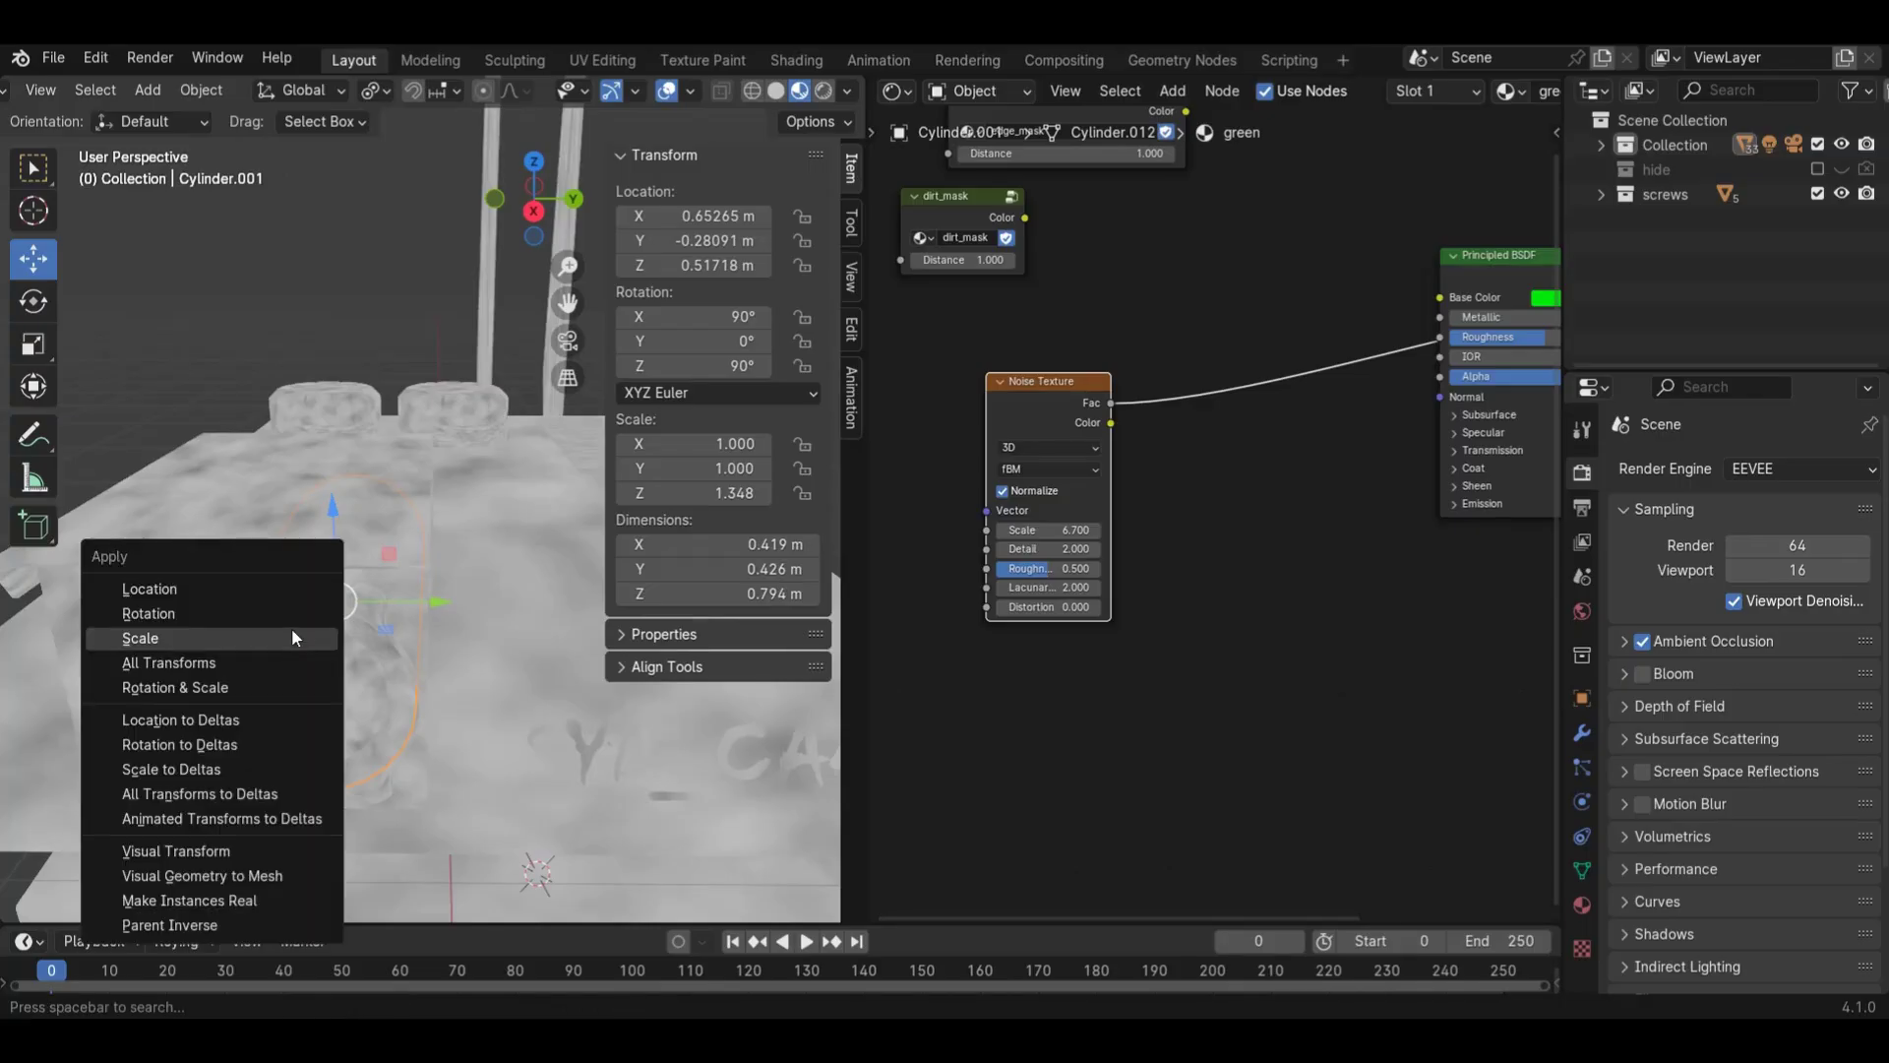
click(293, 613)
key(ctrl+a)
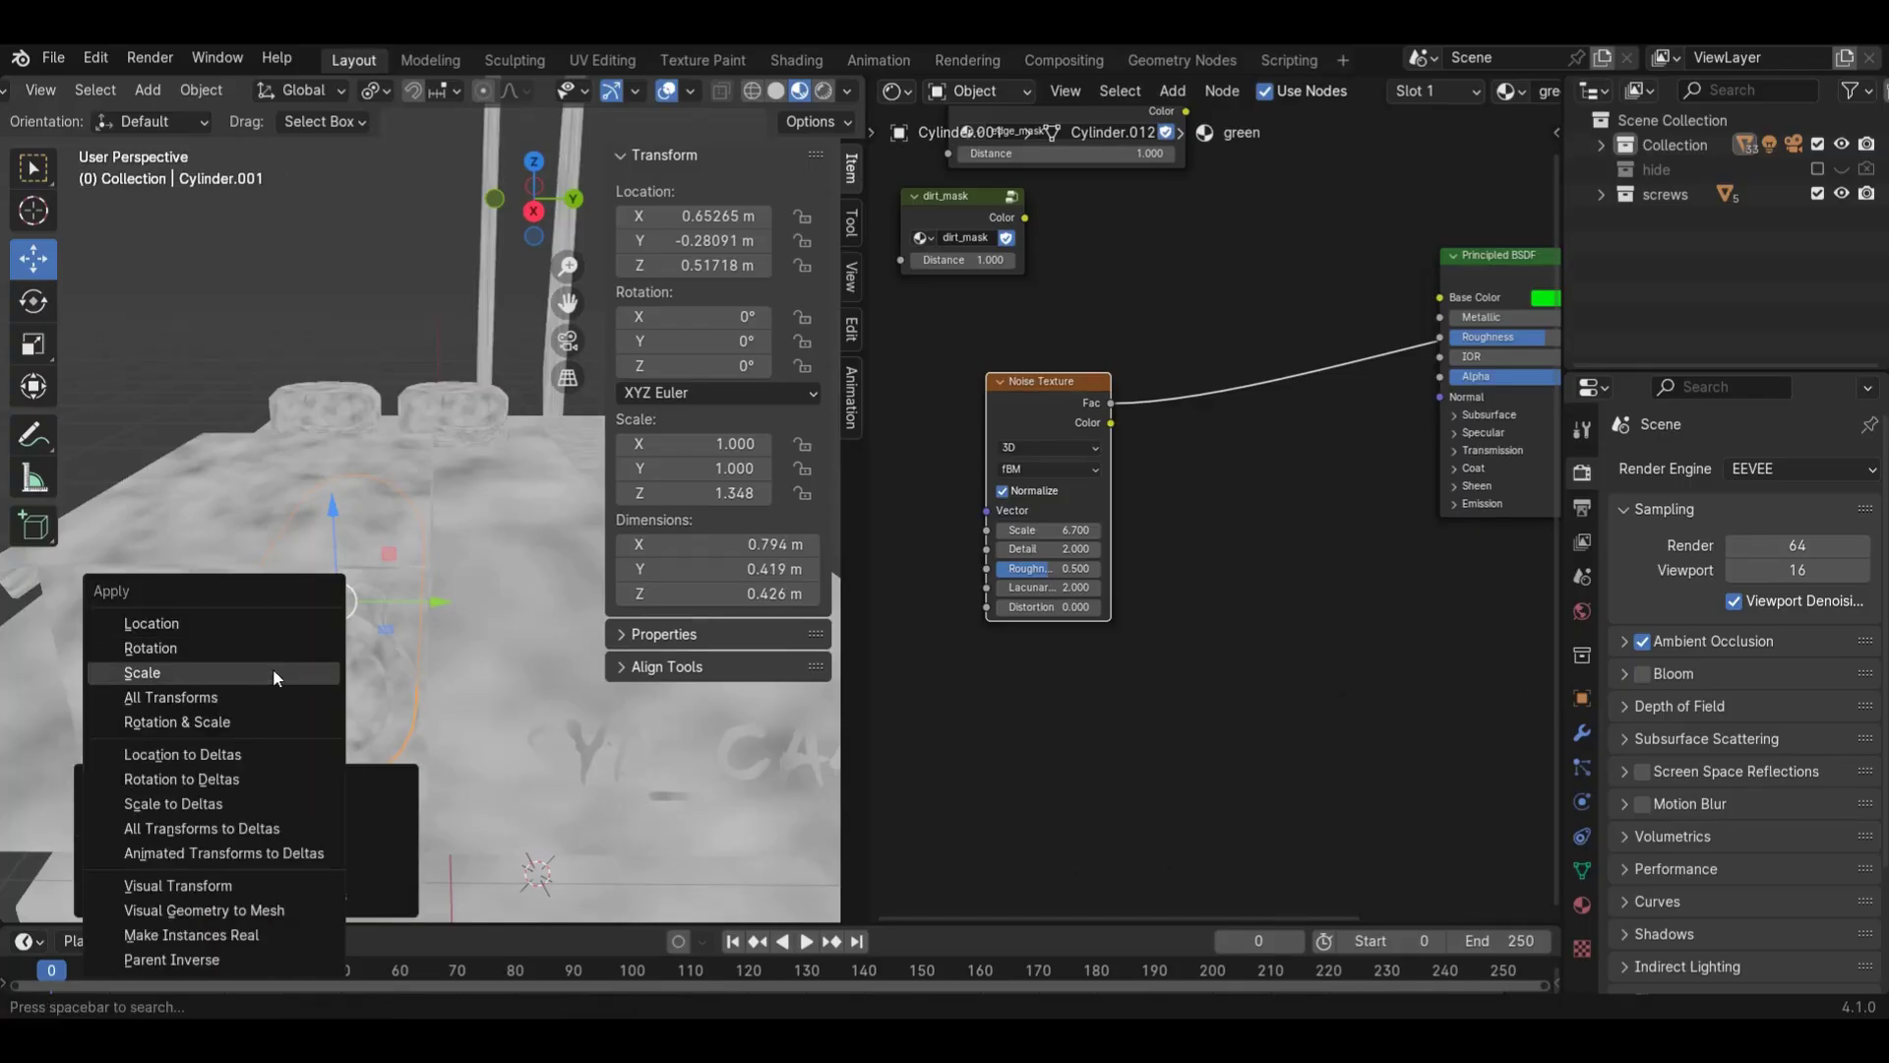
click(282, 672)
click(290, 698)
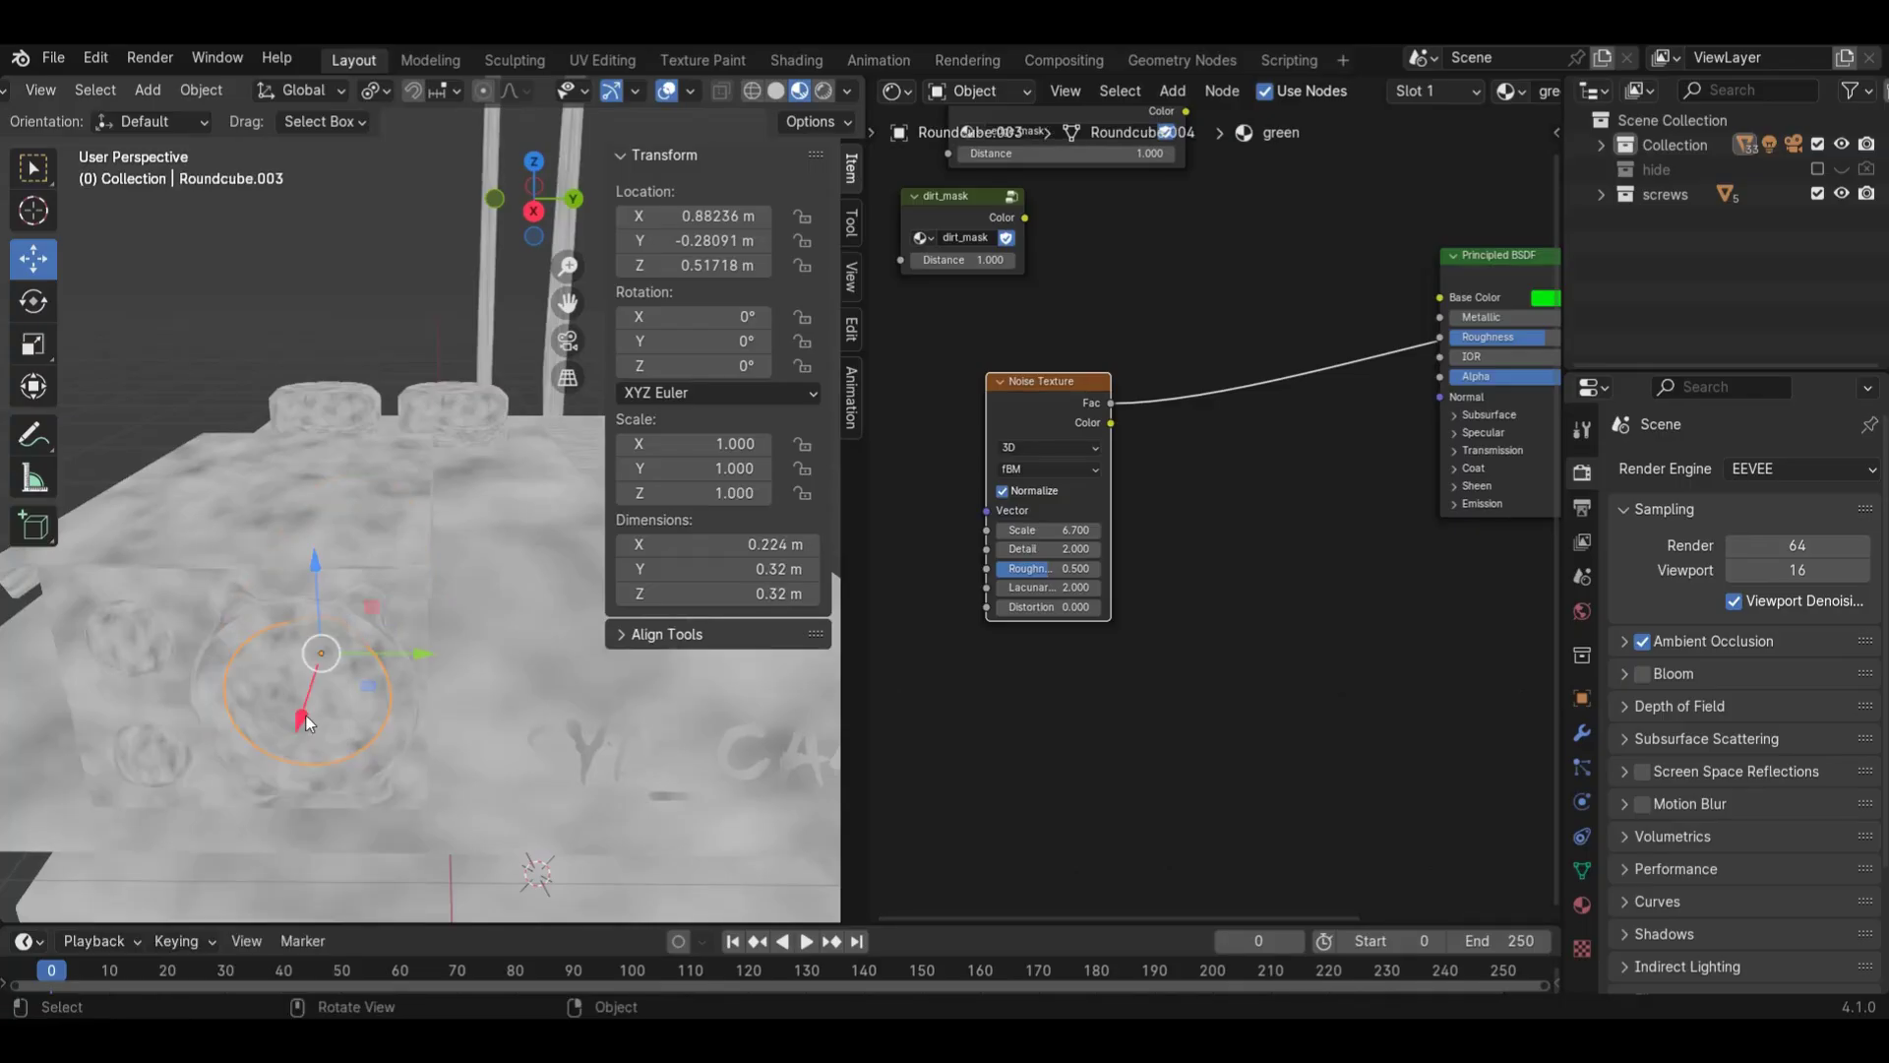
- Apply the rotation and scale of the small round part on the block beneath the camera body
click(374, 652)
scroll(388, 693, down, 3)
click(371, 805)
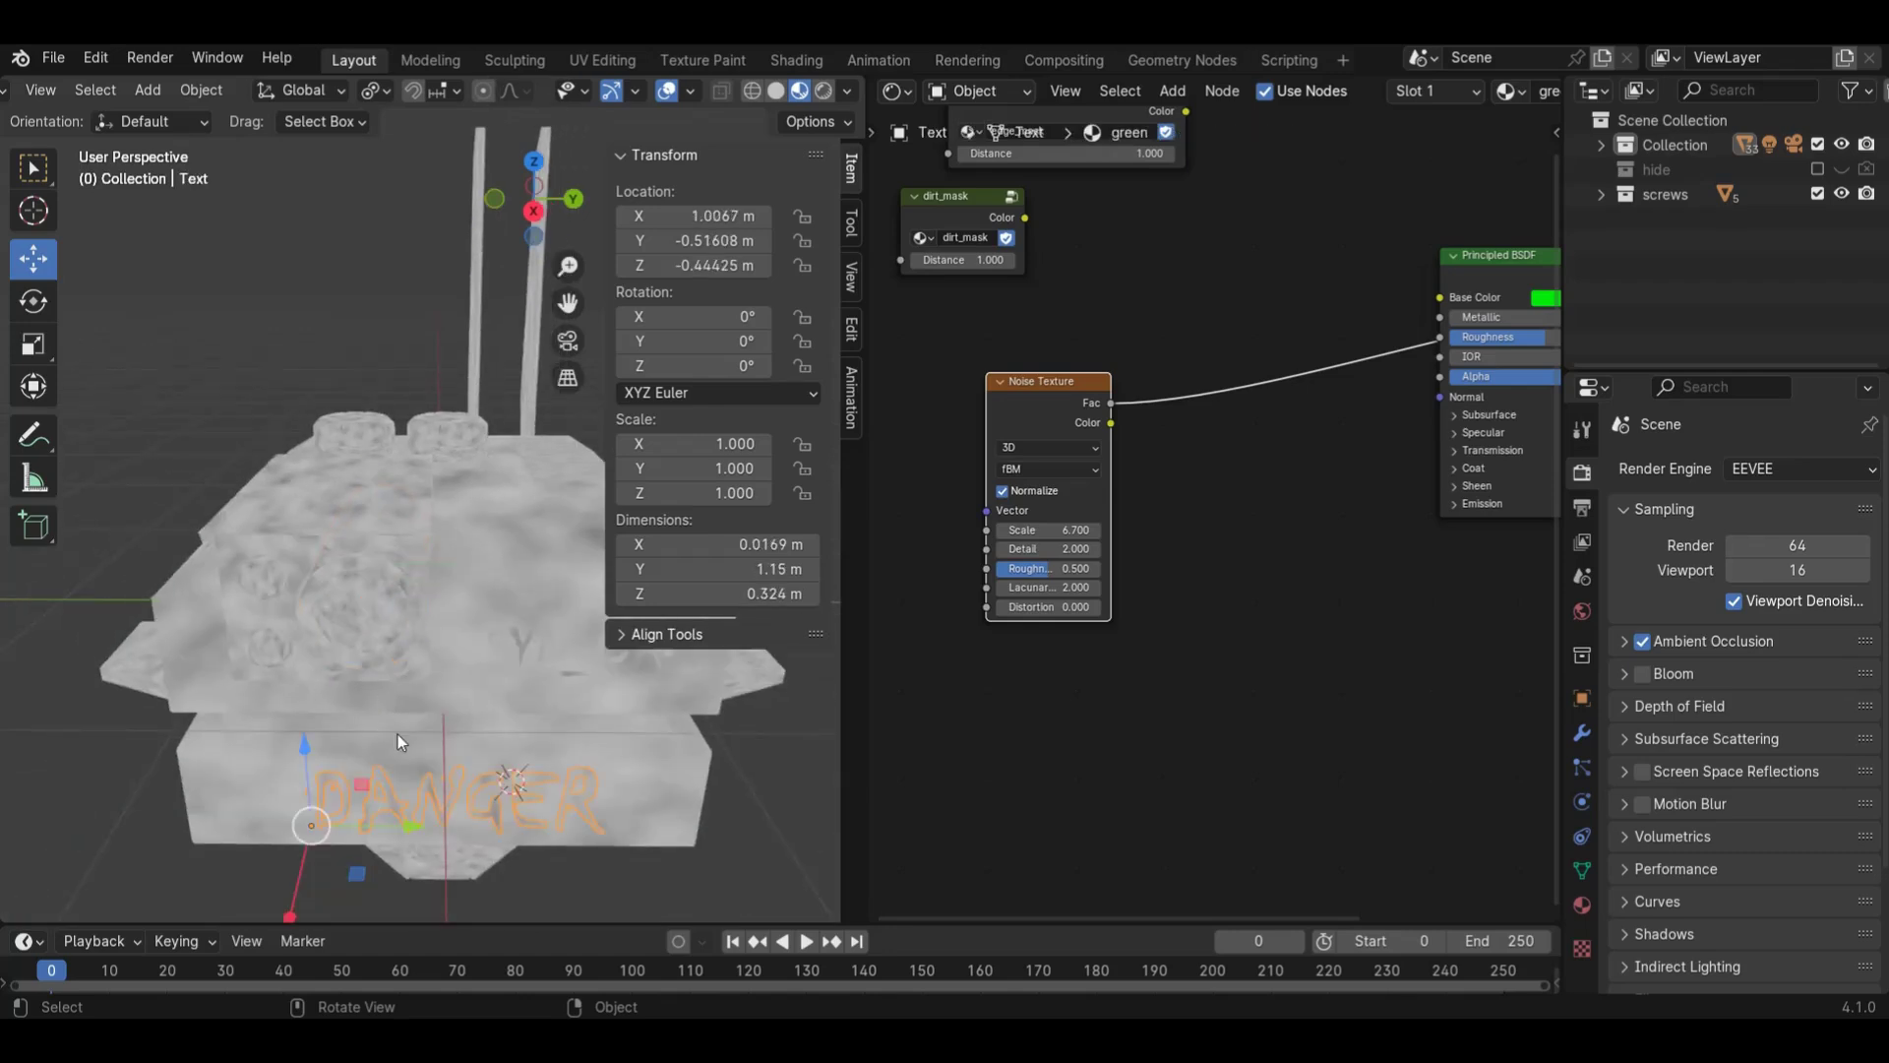
shift+middle_drag(576, 438, 533, 294)
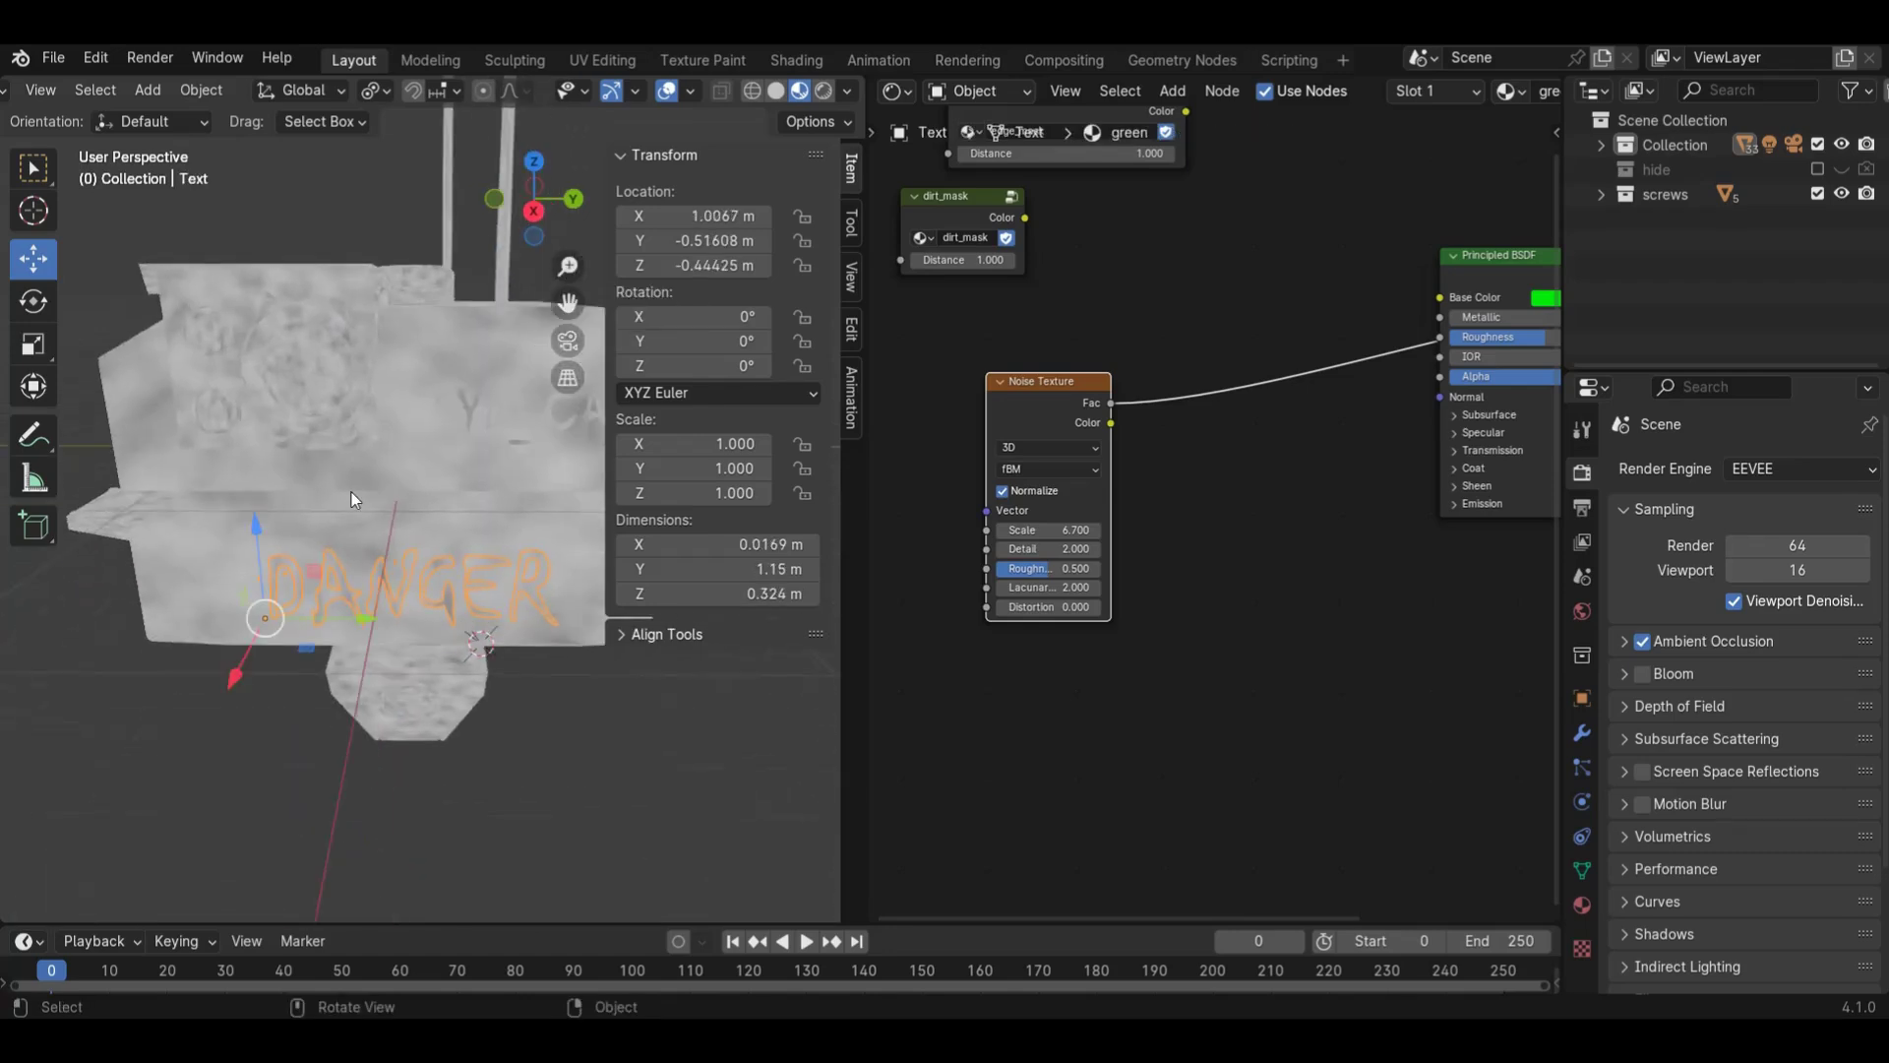
scroll(352, 730, up, 1)
click(428, 740)
drag(575, 311, 220, 594)
key(ctrl+a)
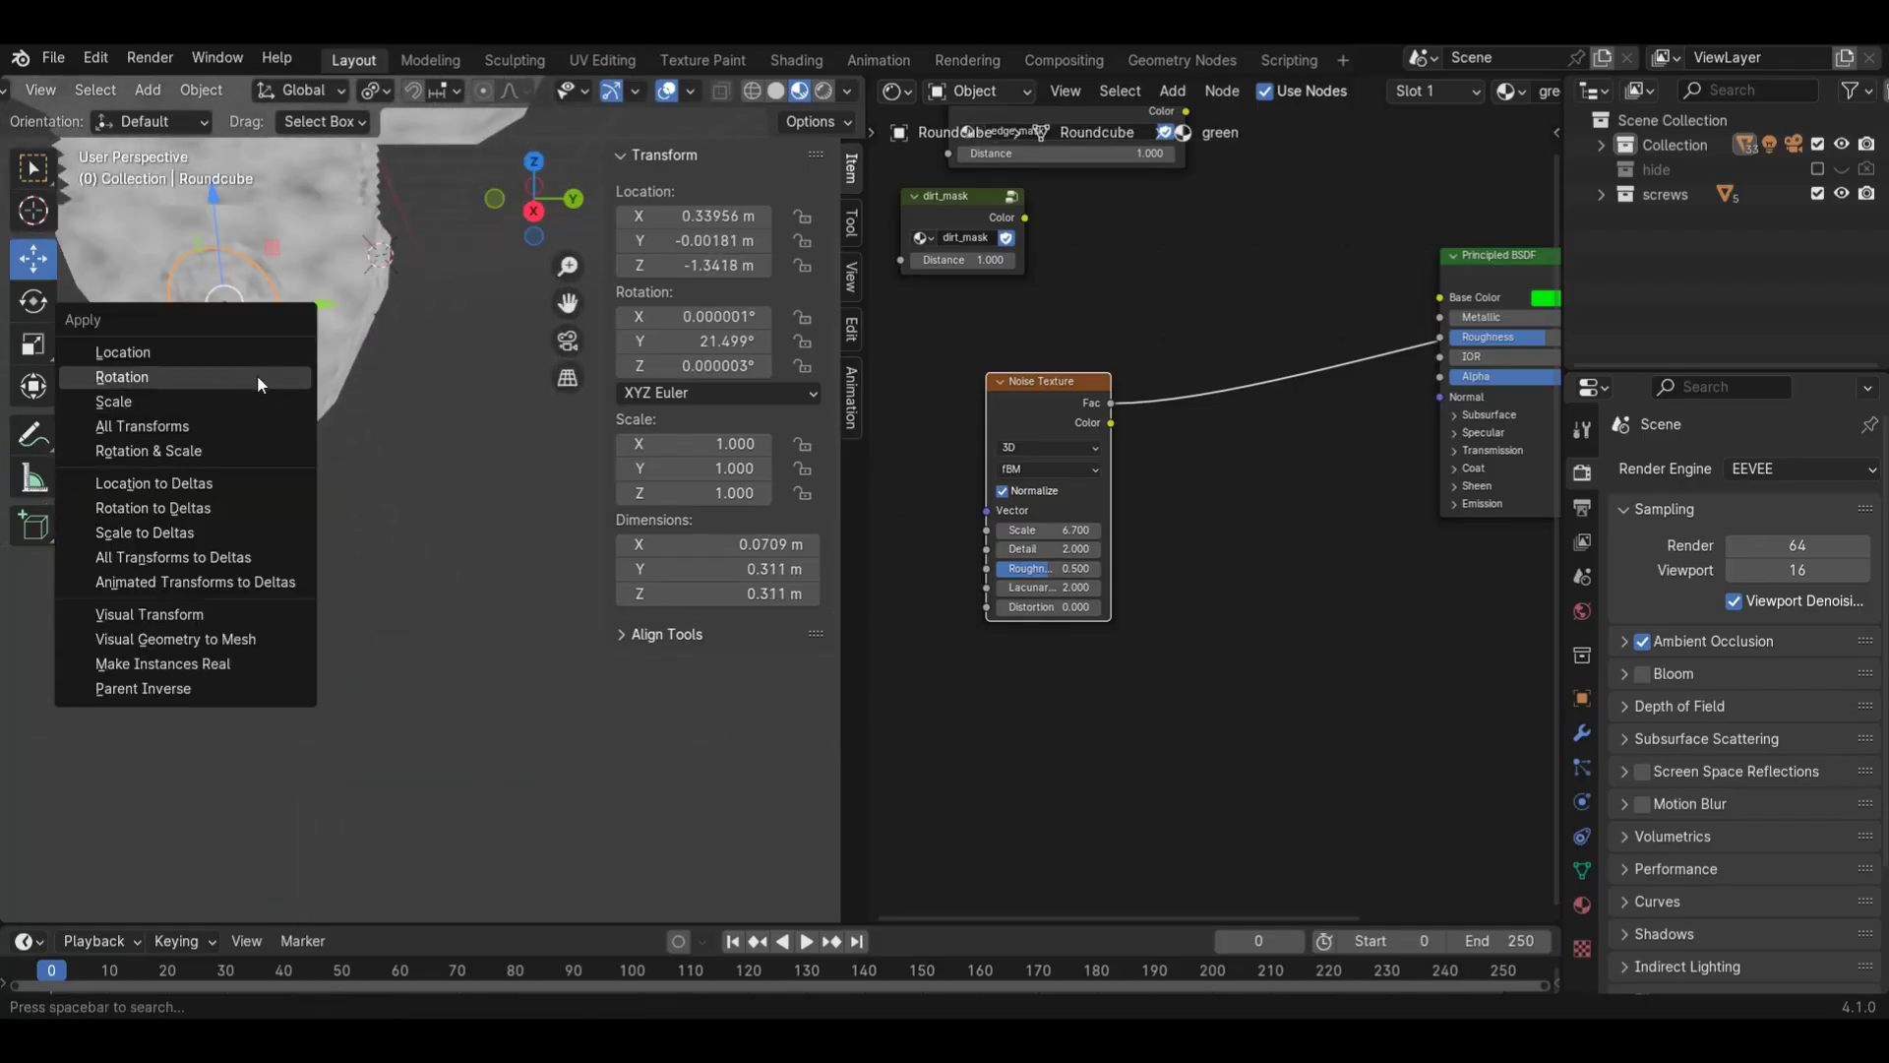
click(257, 377)
key(ctrl+a)
click(253, 395)
- Apply the scale of the cylinder surrounding the small round part on the bottom block
click(245, 370)
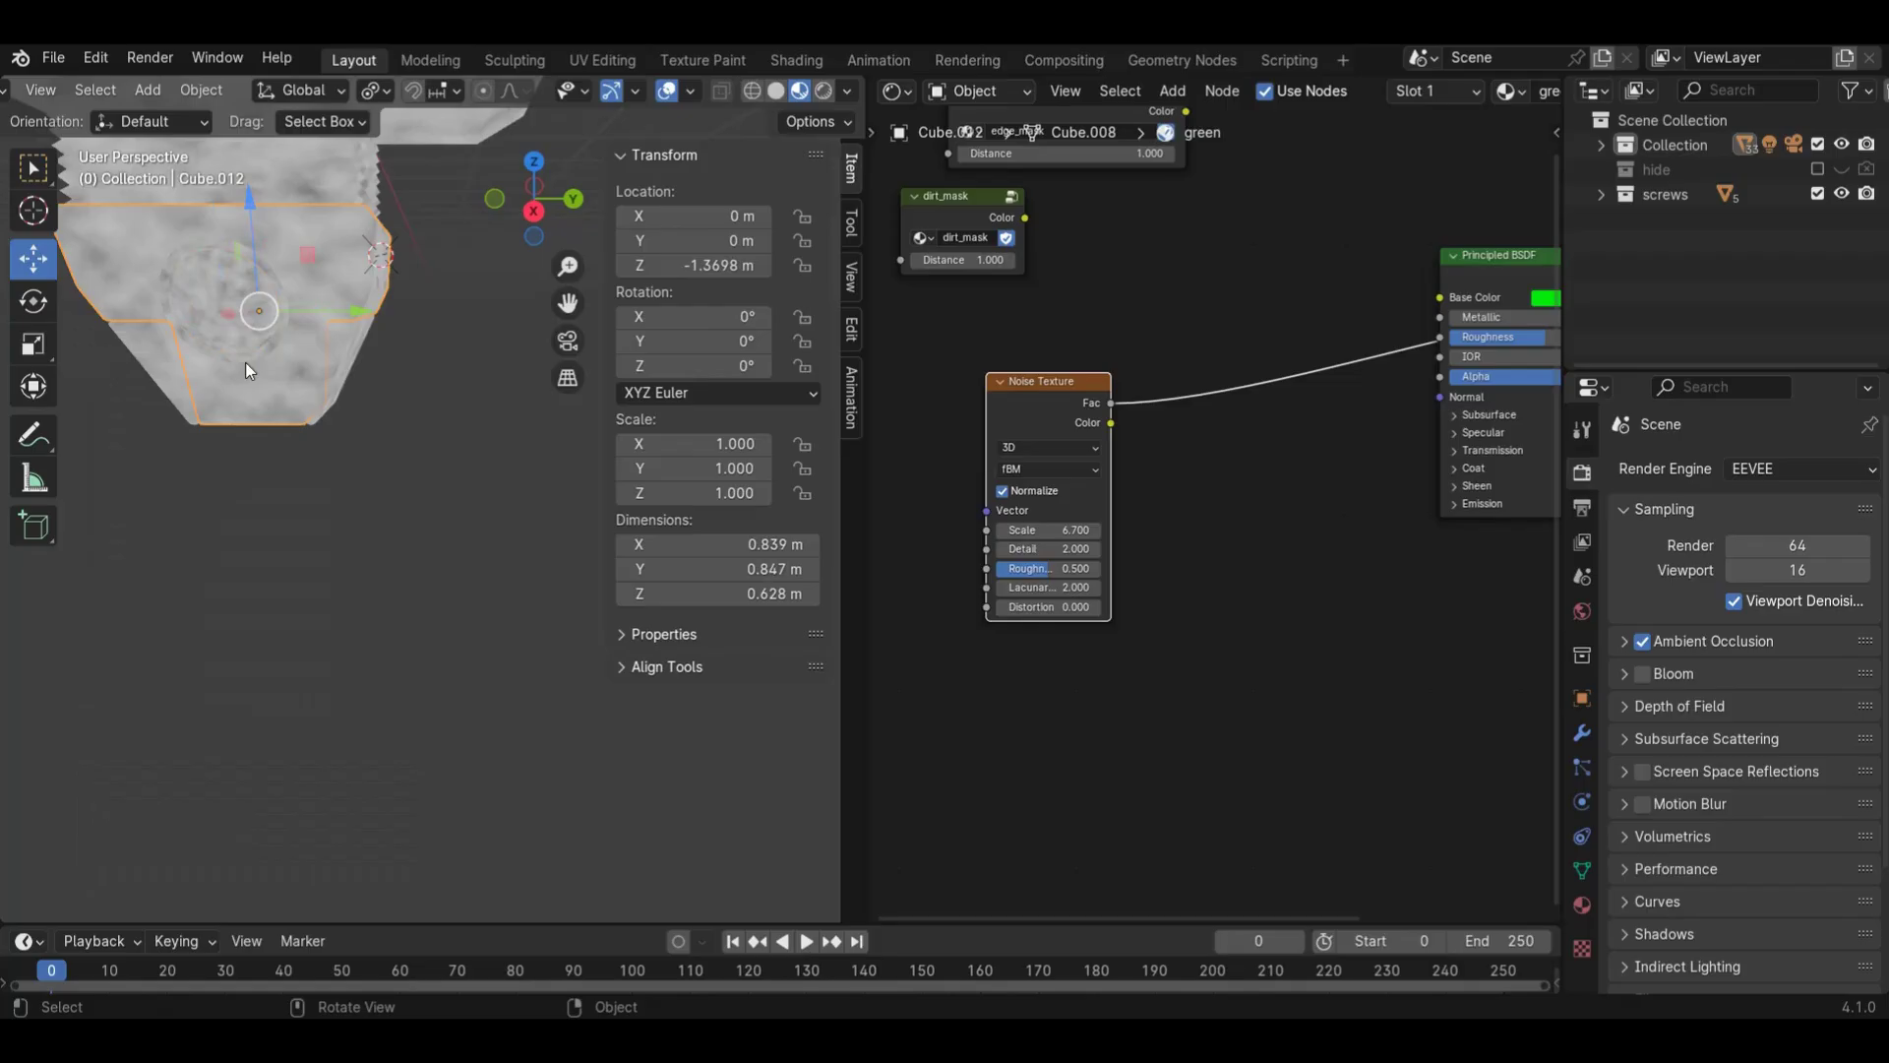
click(245, 346)
key(ctrl+a)
click(248, 360)
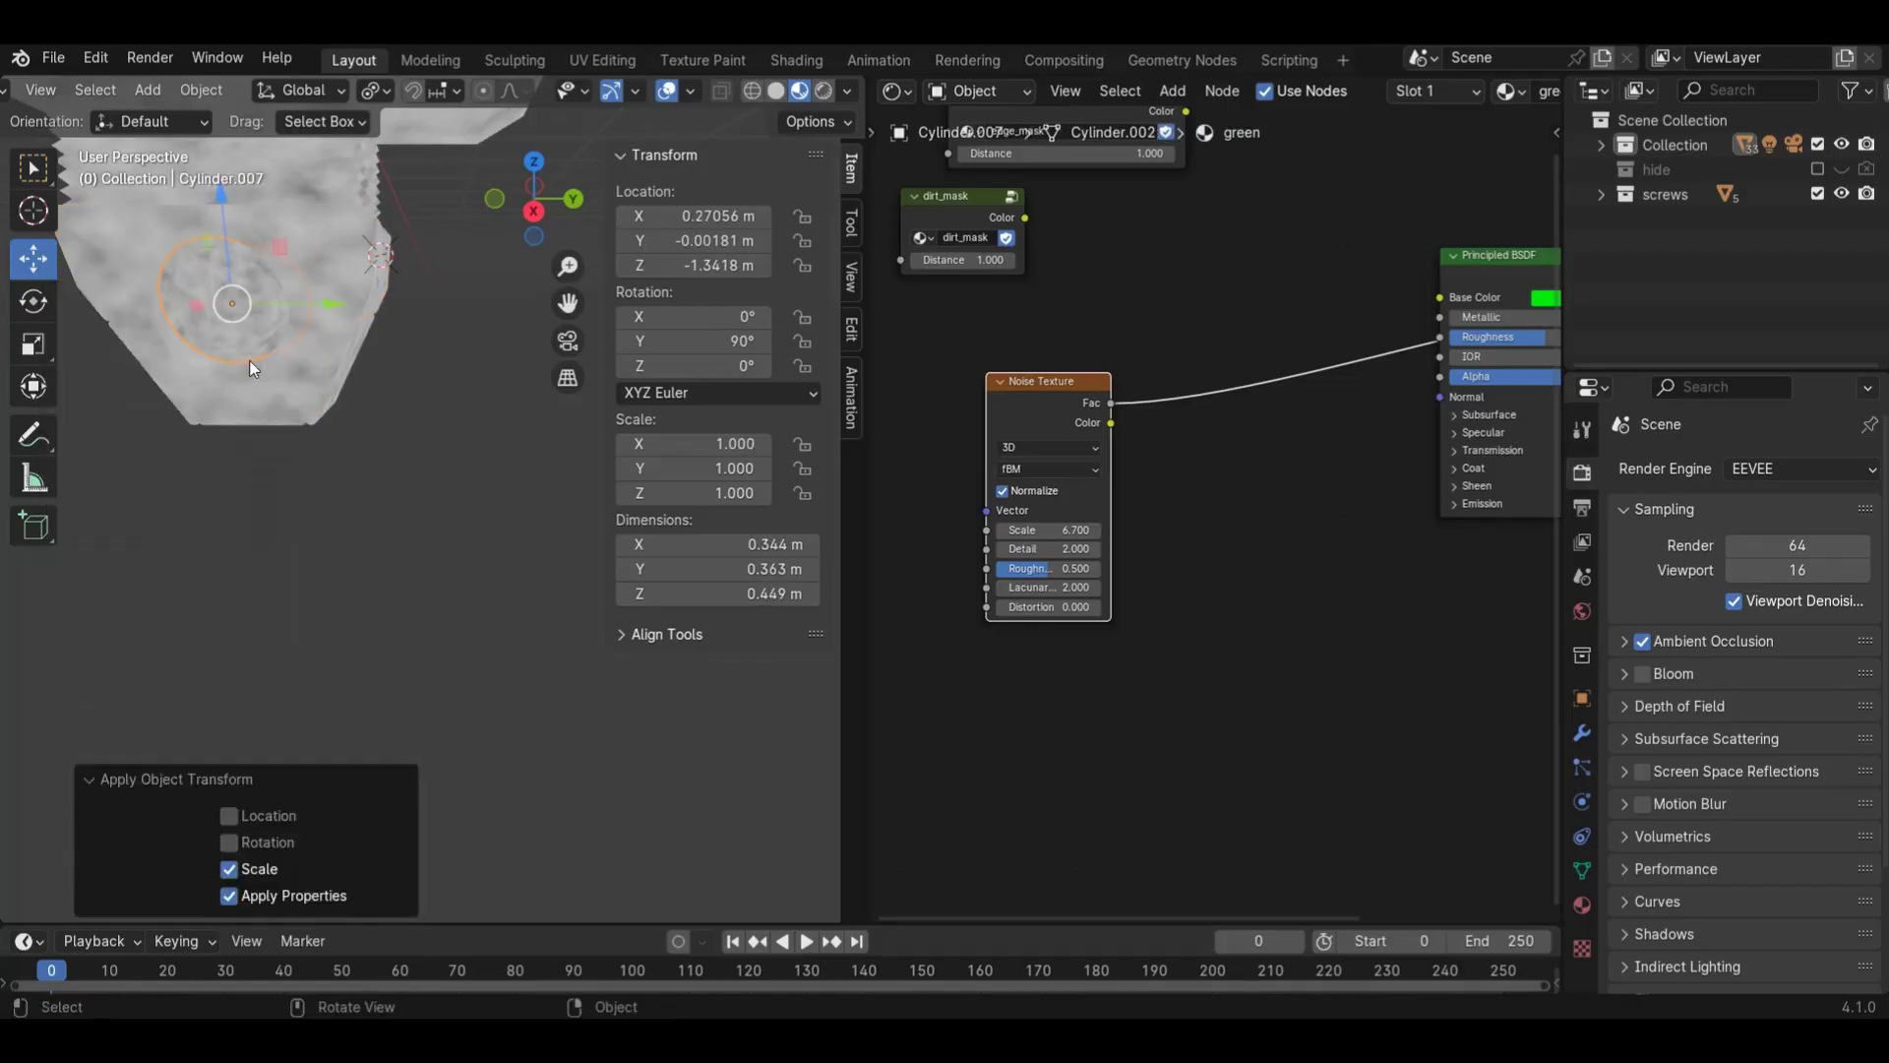
- Apply the scale of the remaining unscaled mounting block beneath the camera body
scroll(248, 364, down, 3)
click(381, 335)
scroll(381, 340, down, 4)
drag(568, 307, 527, 292)
drag(533, 196, 427, 201)
scroll(472, 598, up, 3)
scroll(457, 546, down, 1)
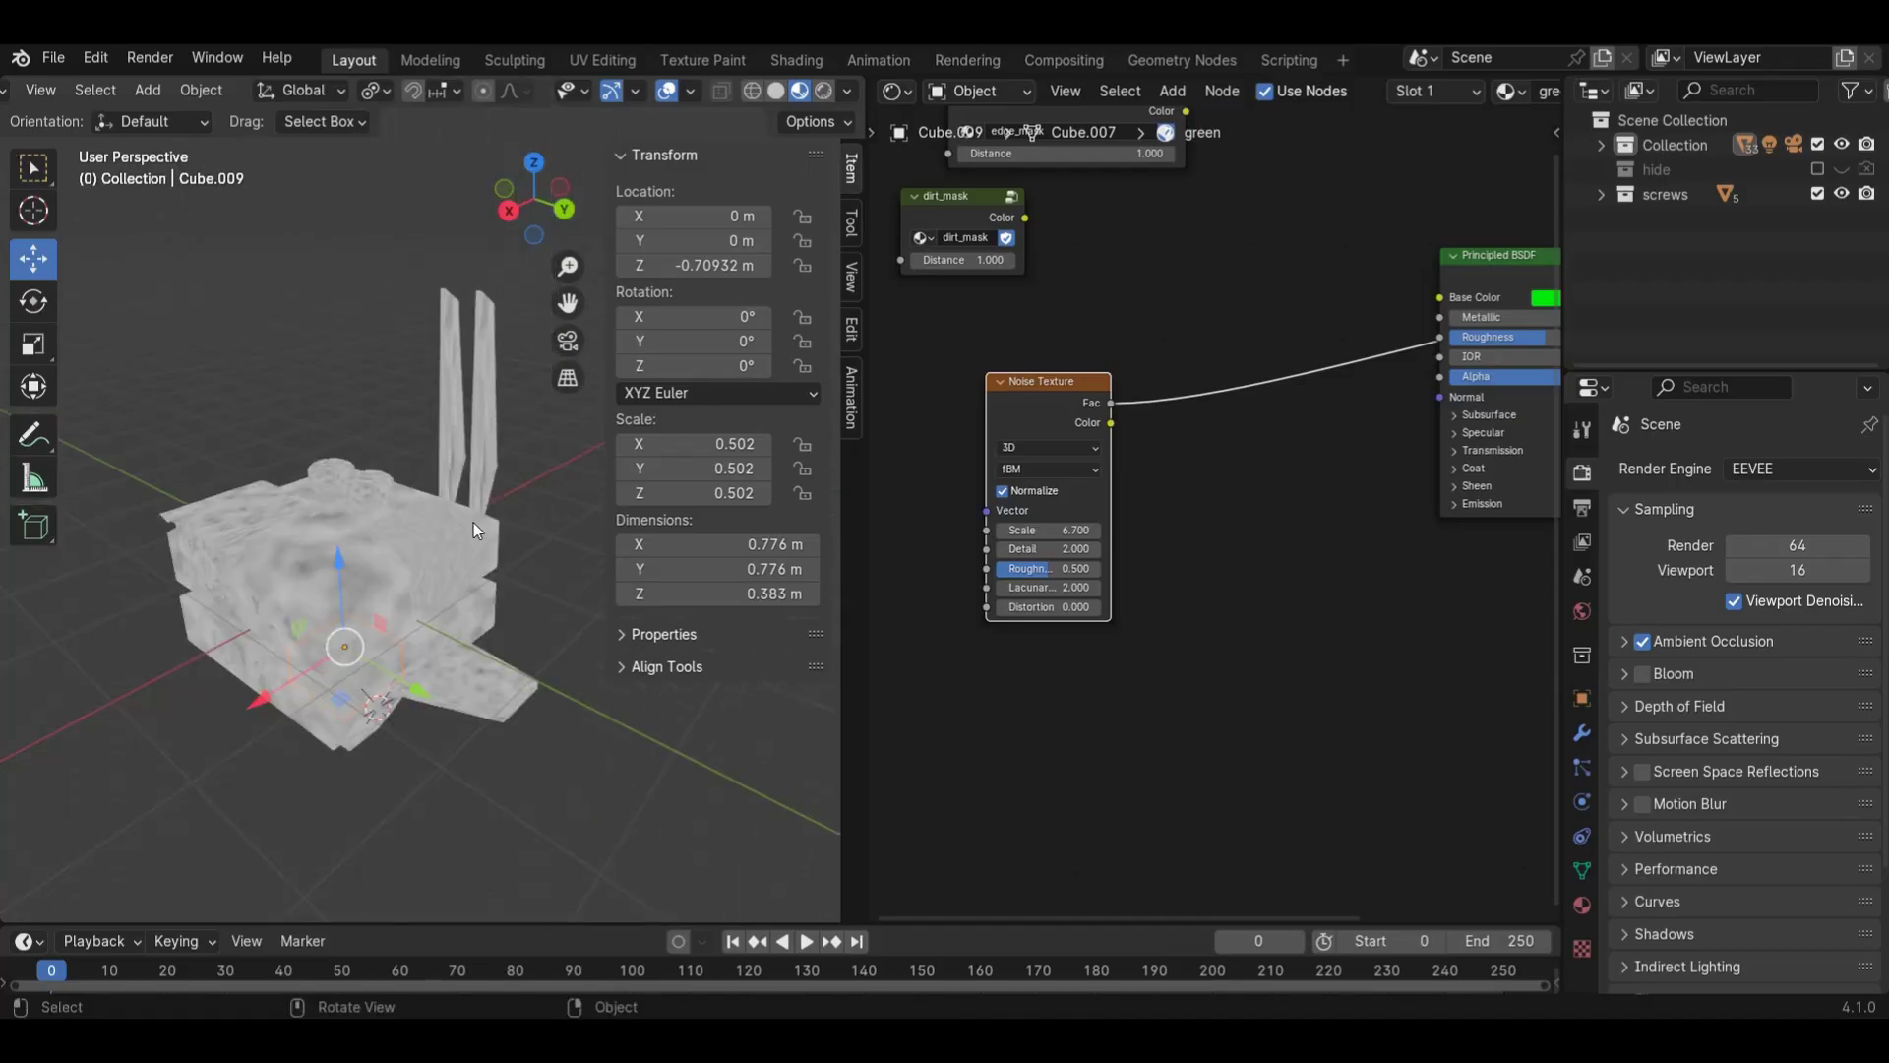
scroll(421, 581, up, 1)
drag(535, 199, 561, 126)
drag(568, 304, 563, 305)
key(ctrl+a)
click(399, 430)
- Check the transform values of the wing, lens housing and visor parts, and hide the transform sidebar
middle_drag(464, 506, 554, 267)
drag(540, 203, 685, 328)
scroll(262, 636, up, 2)
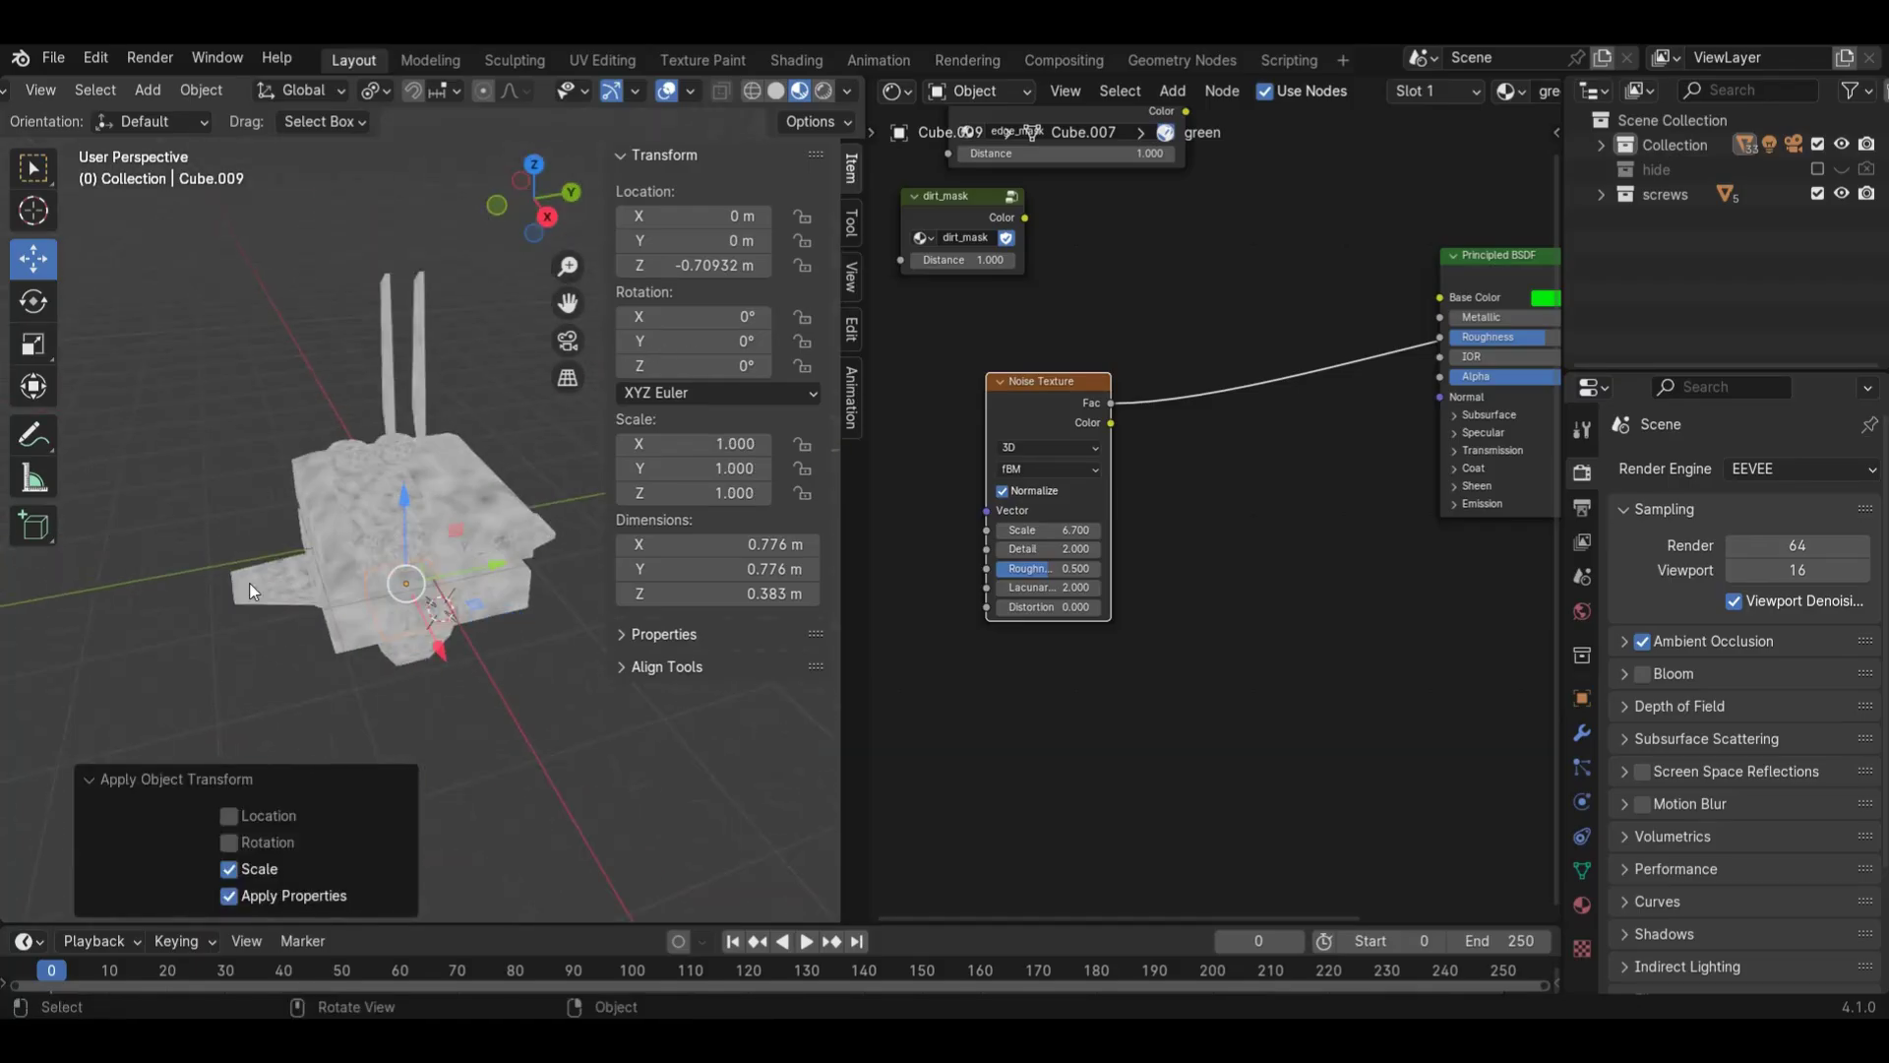
click(261, 589)
click(366, 475)
click(364, 470)
click(378, 531)
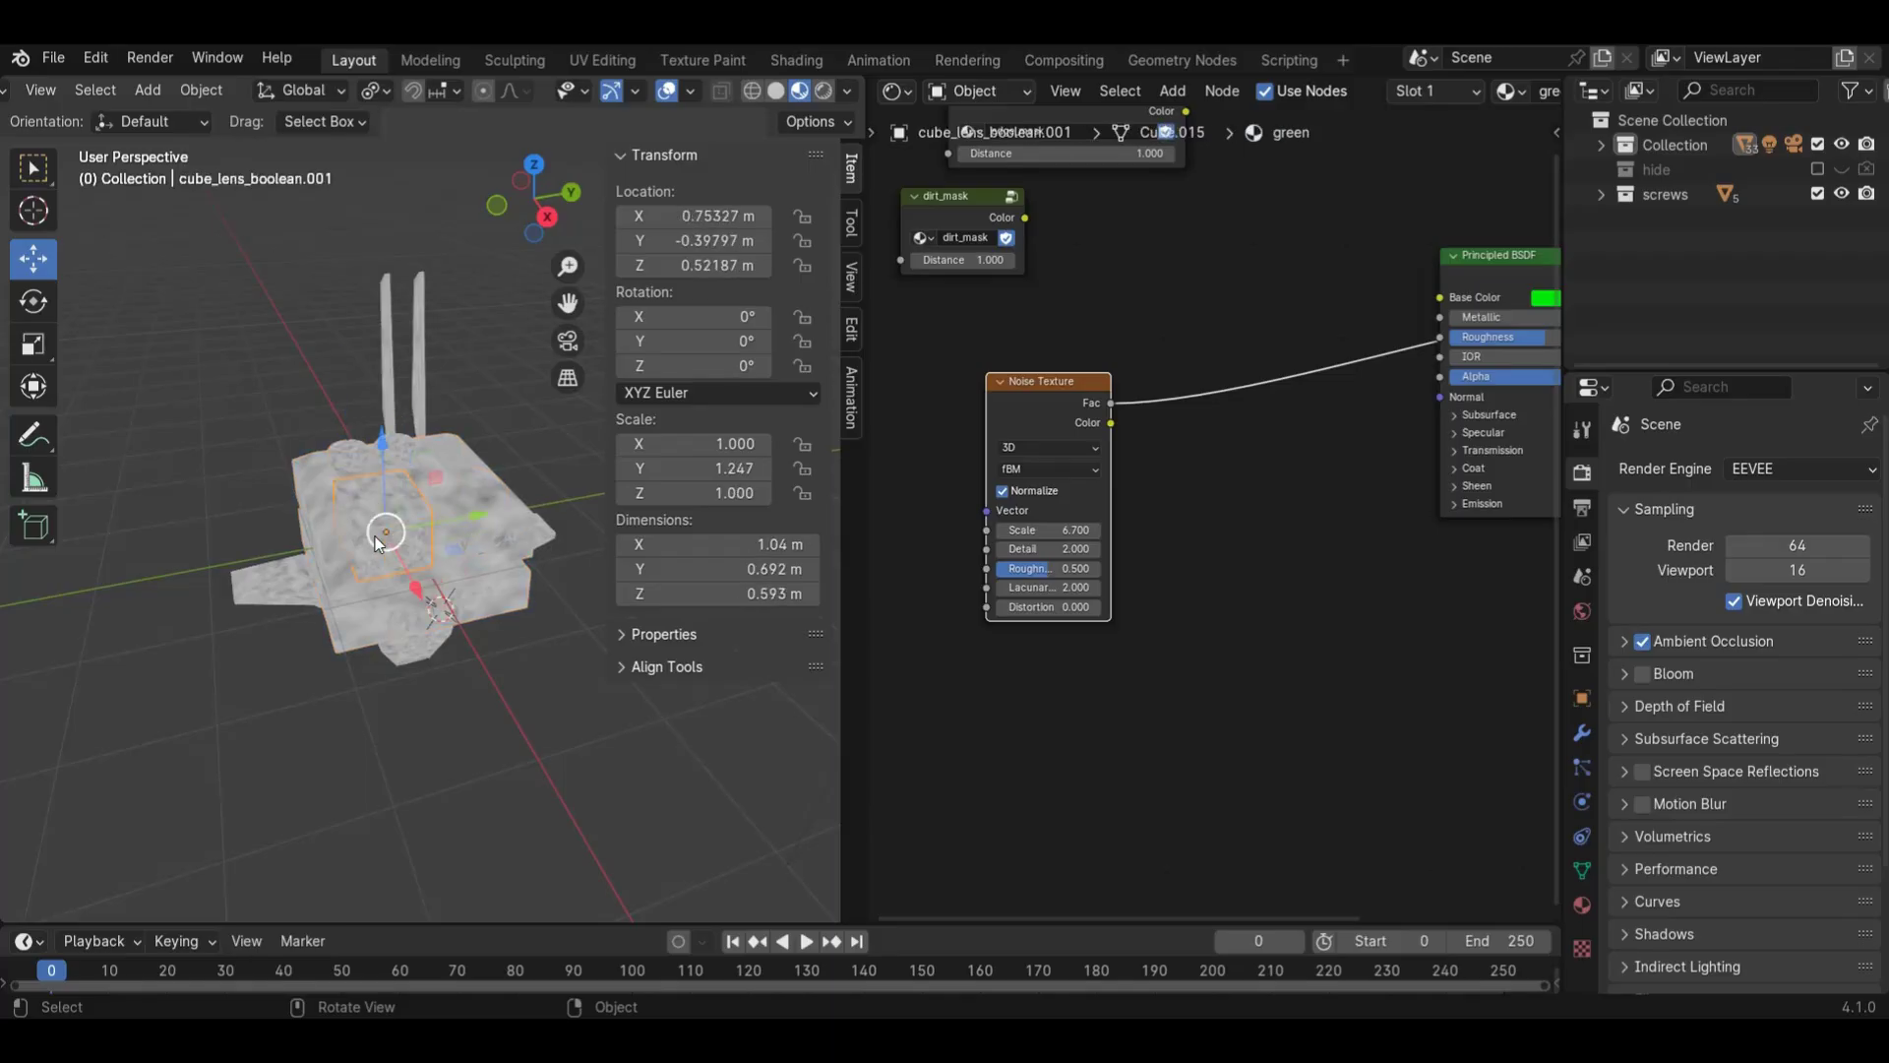
click(381, 505)
drag(521, 224, 448, 235)
key(n)
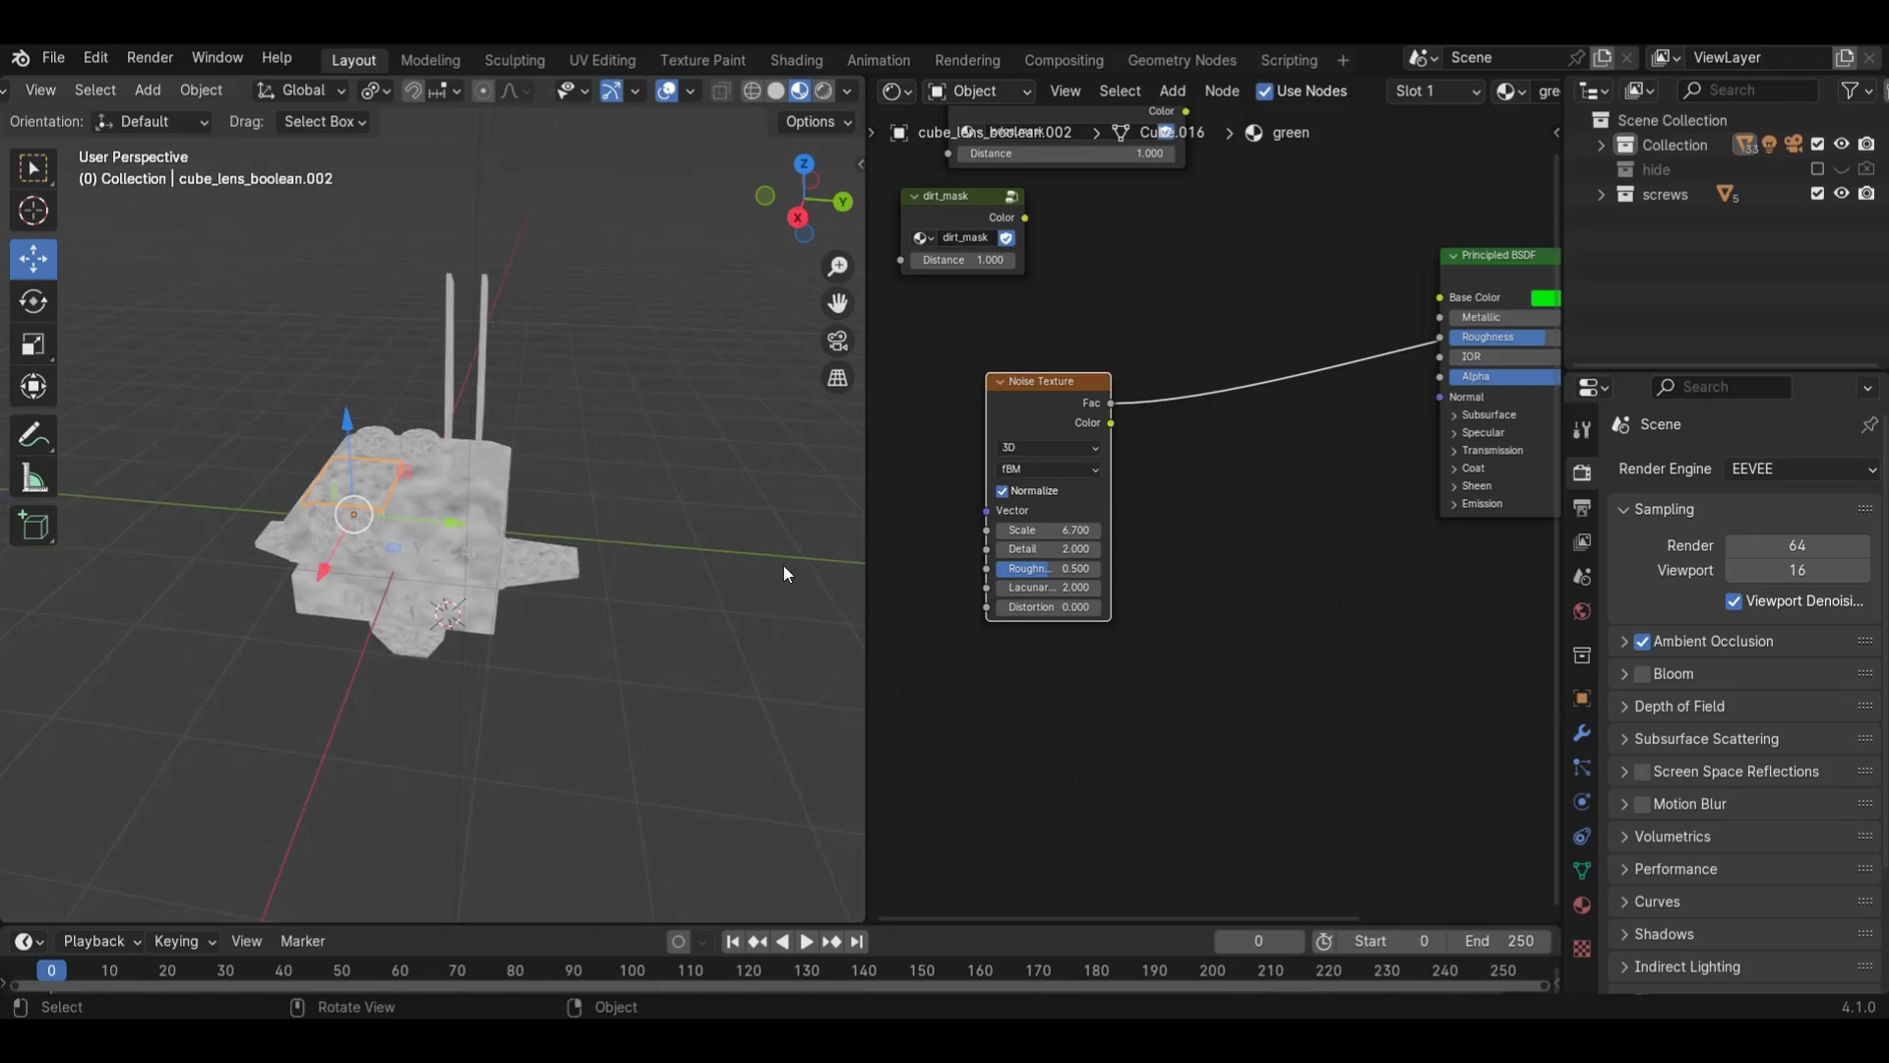
drag(804, 201, 831, 197)
- Add Texture Coordinate and Mapping nodes to the Noise Texture
middle_drag(1098, 596, 1184, 550)
key(ctrl+t)
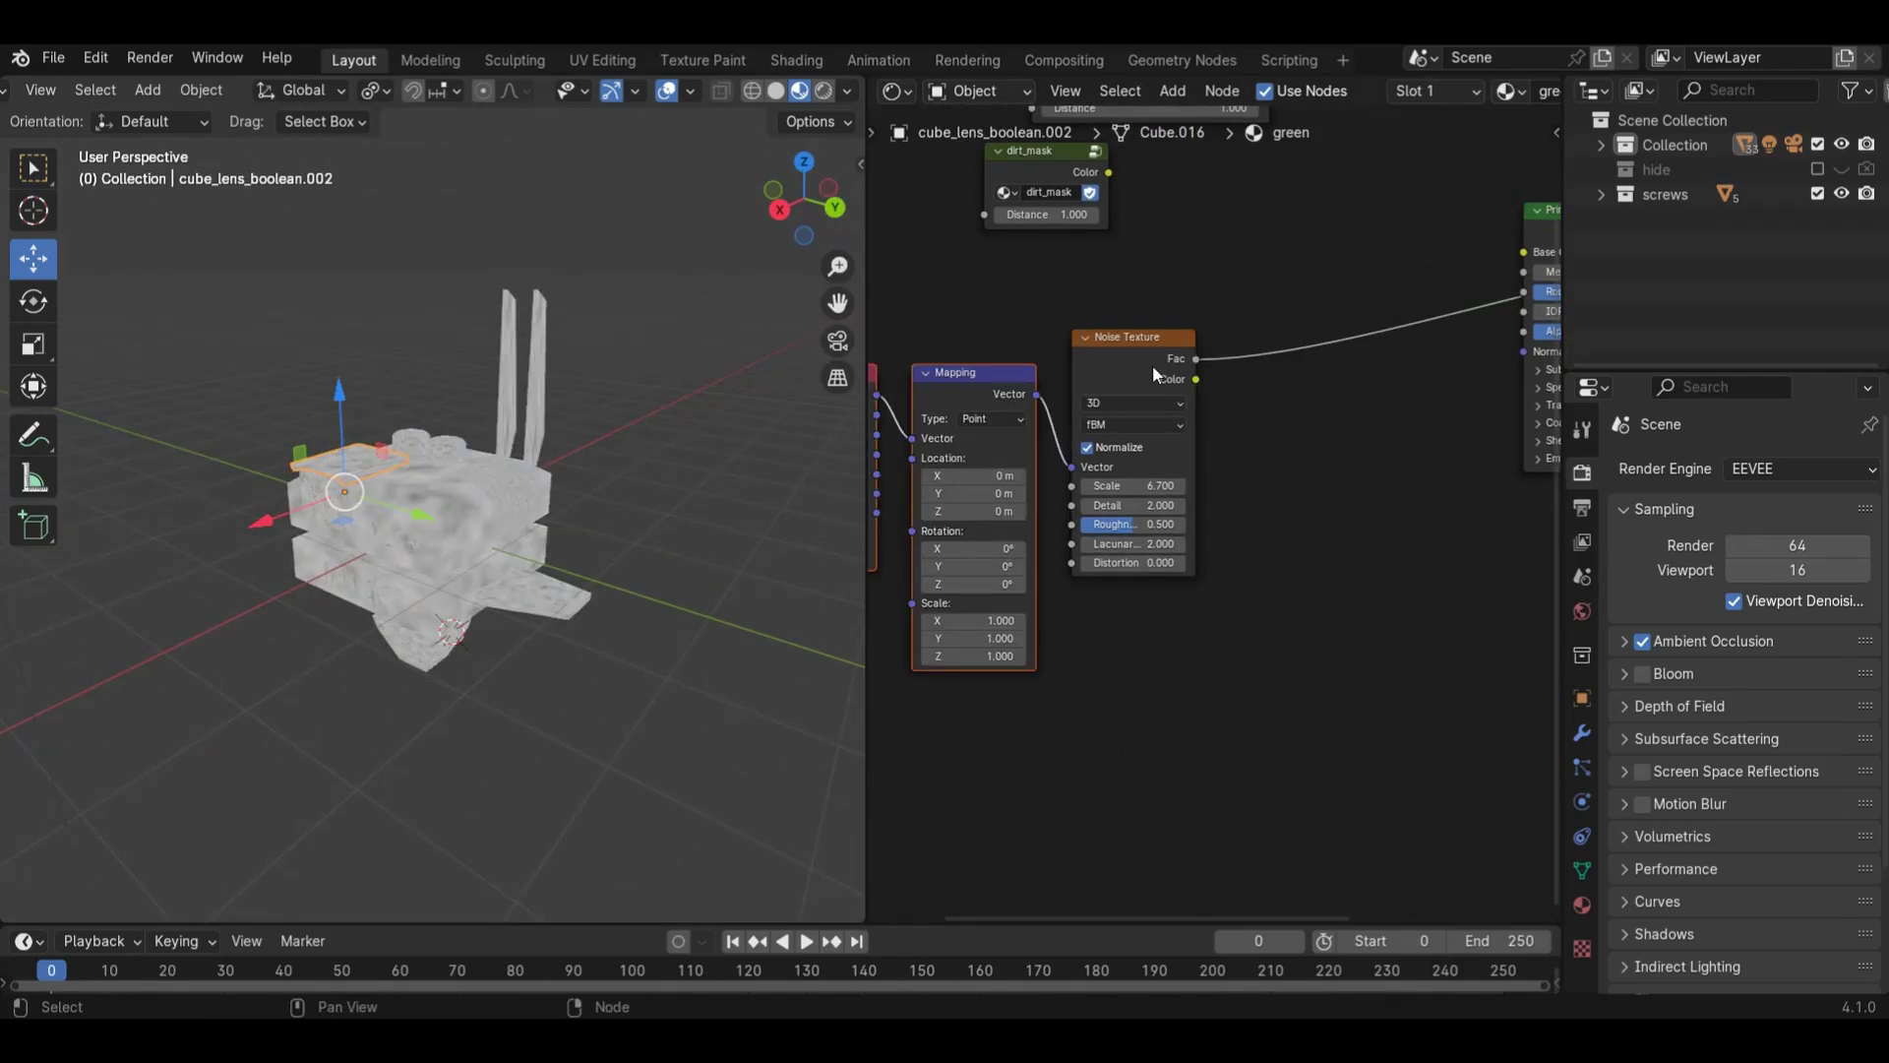
middle_drag(1153, 372, 1308, 378)
scroll(480, 505, up, 2)
middle_drag(1021, 584, 1033, 587)
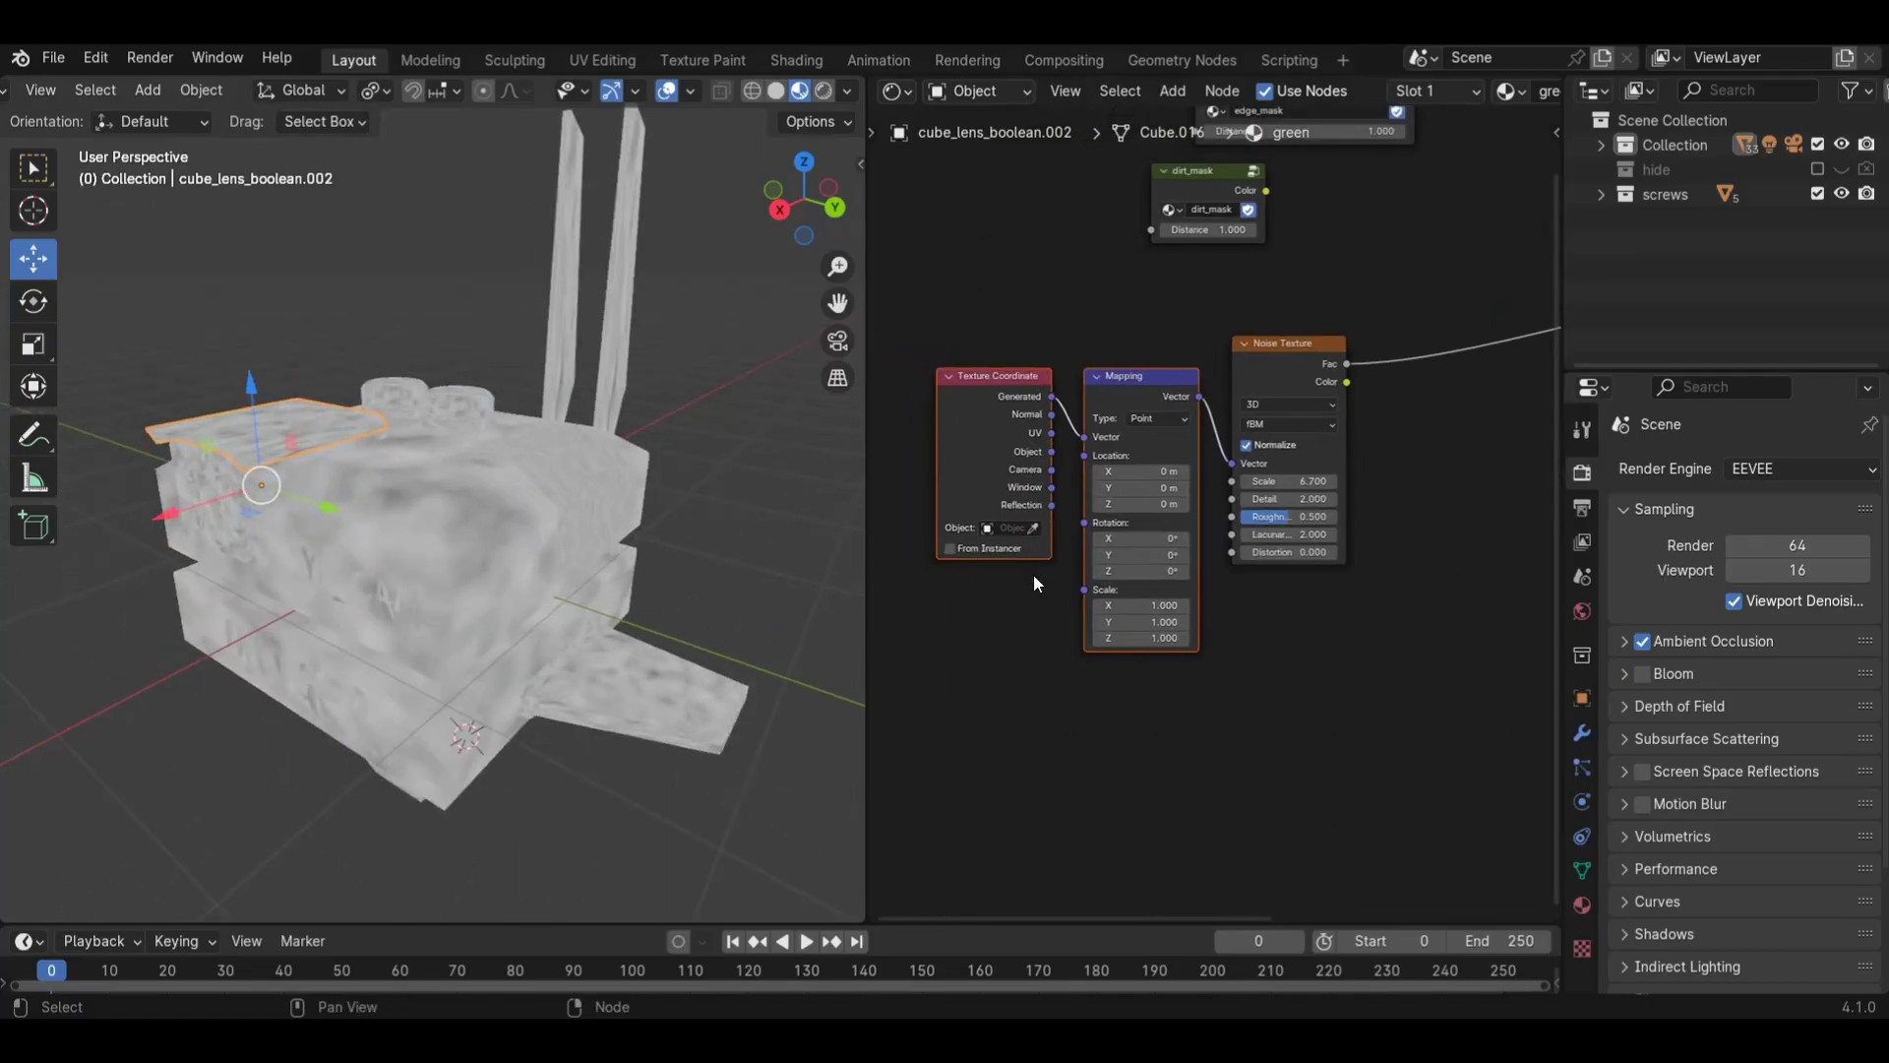
- Feed the Mapping node's vector from the Object texture coordinates and examine the noise on the whole model
drag(1050, 451, 1083, 437)
scroll(526, 623, up, 2)
middle_drag(441, 538, 717, 445)
drag(801, 201, 669, 342)
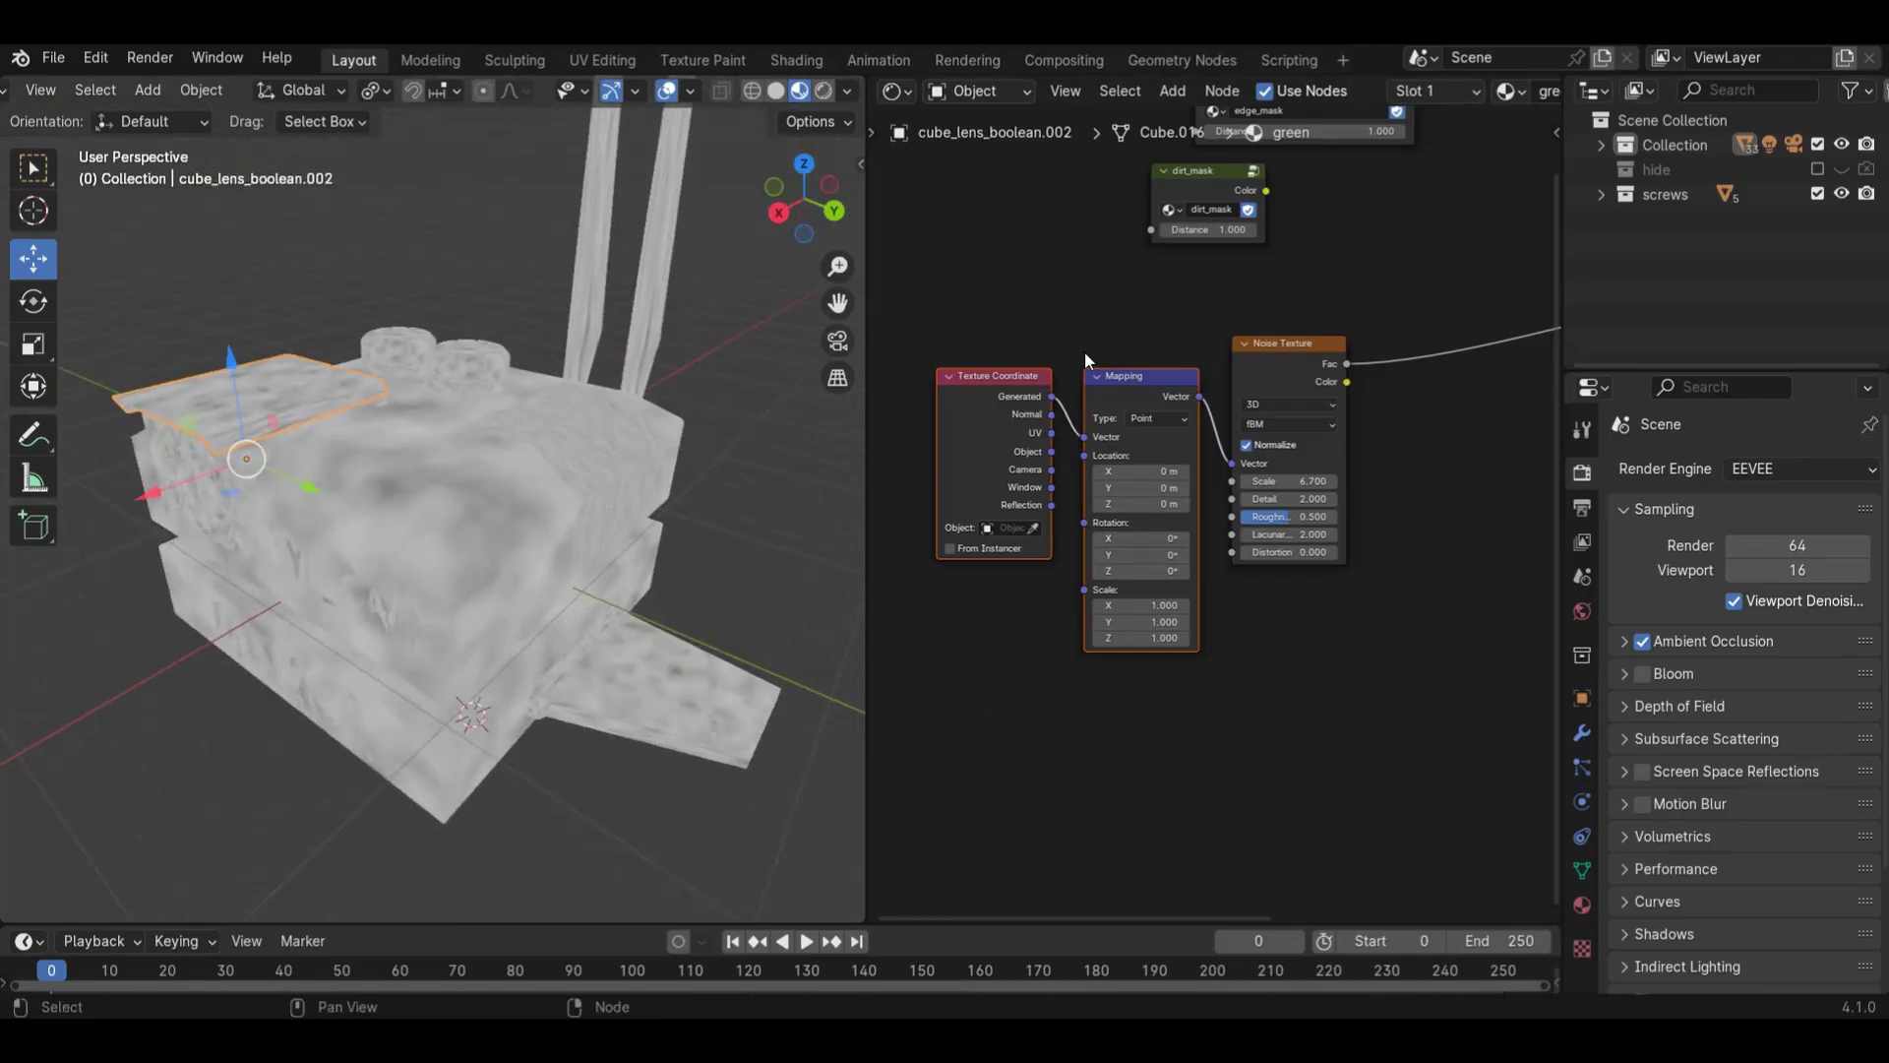
drag(792, 228, 611, 383)
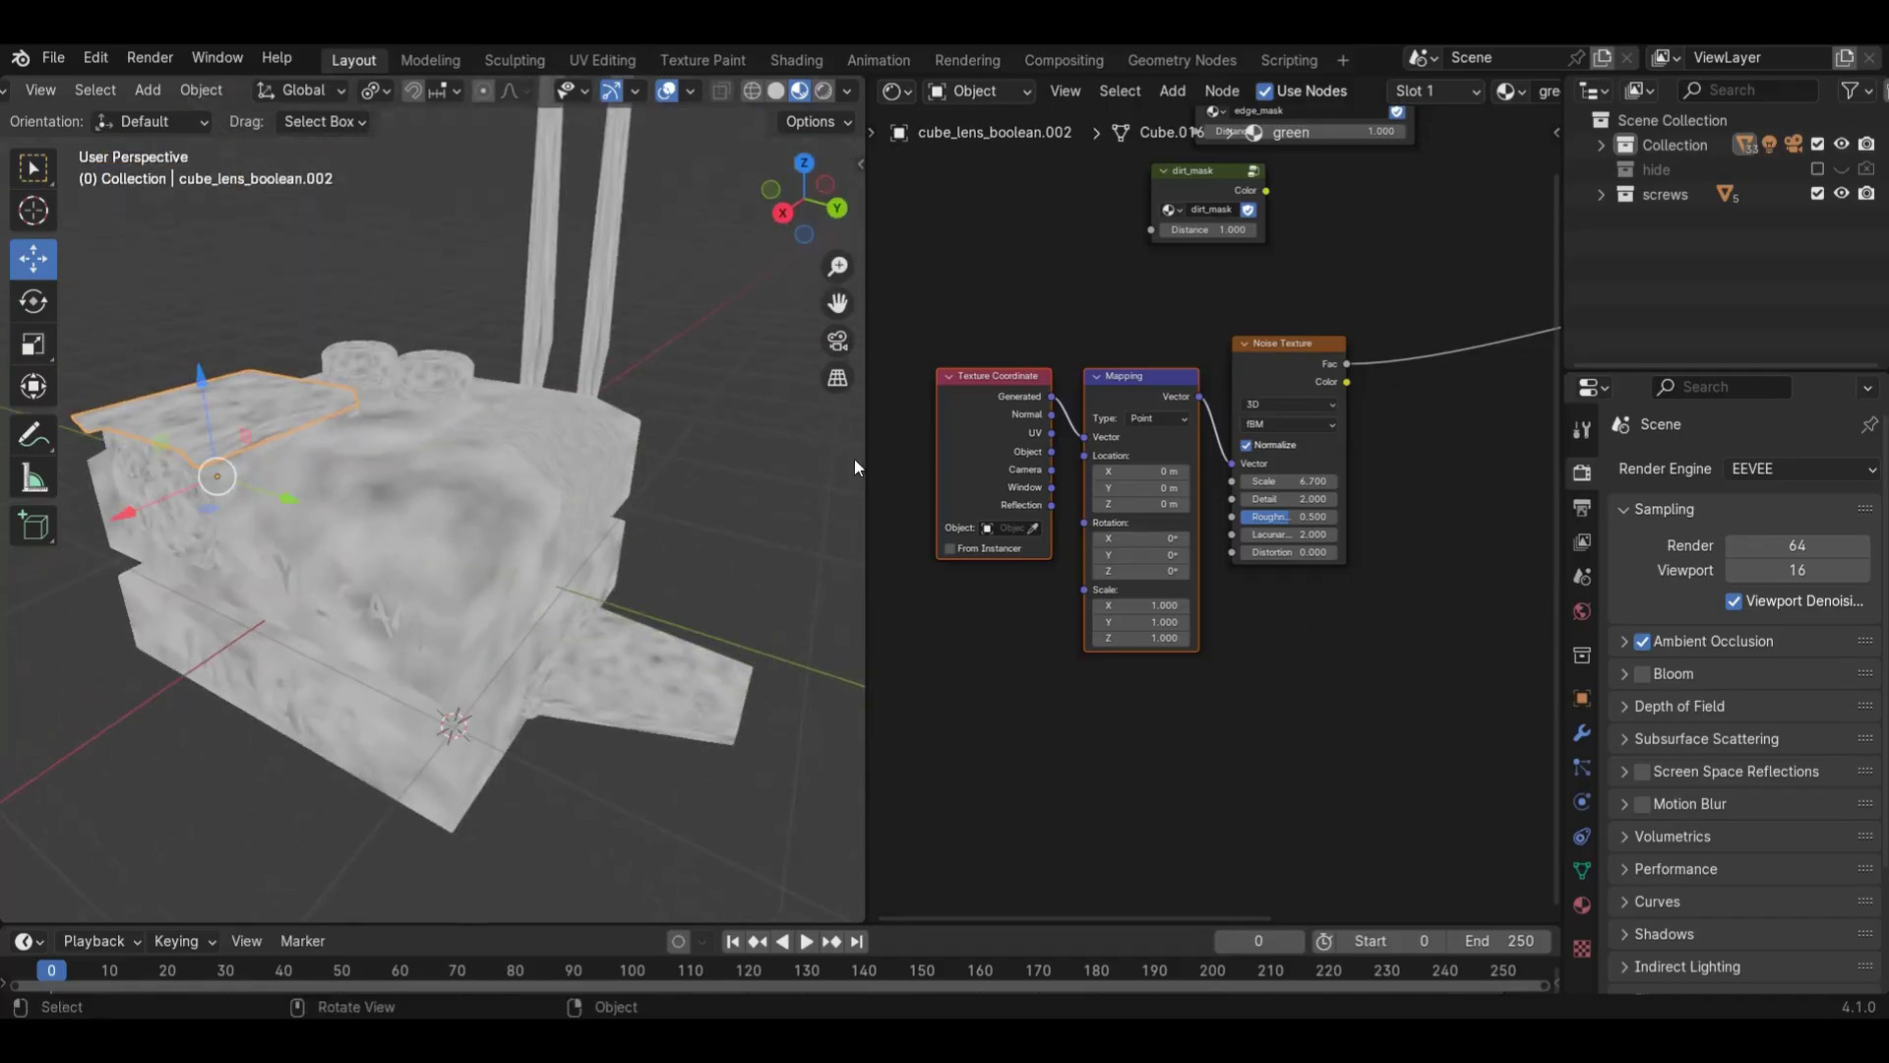
drag(1051, 451, 1083, 437)
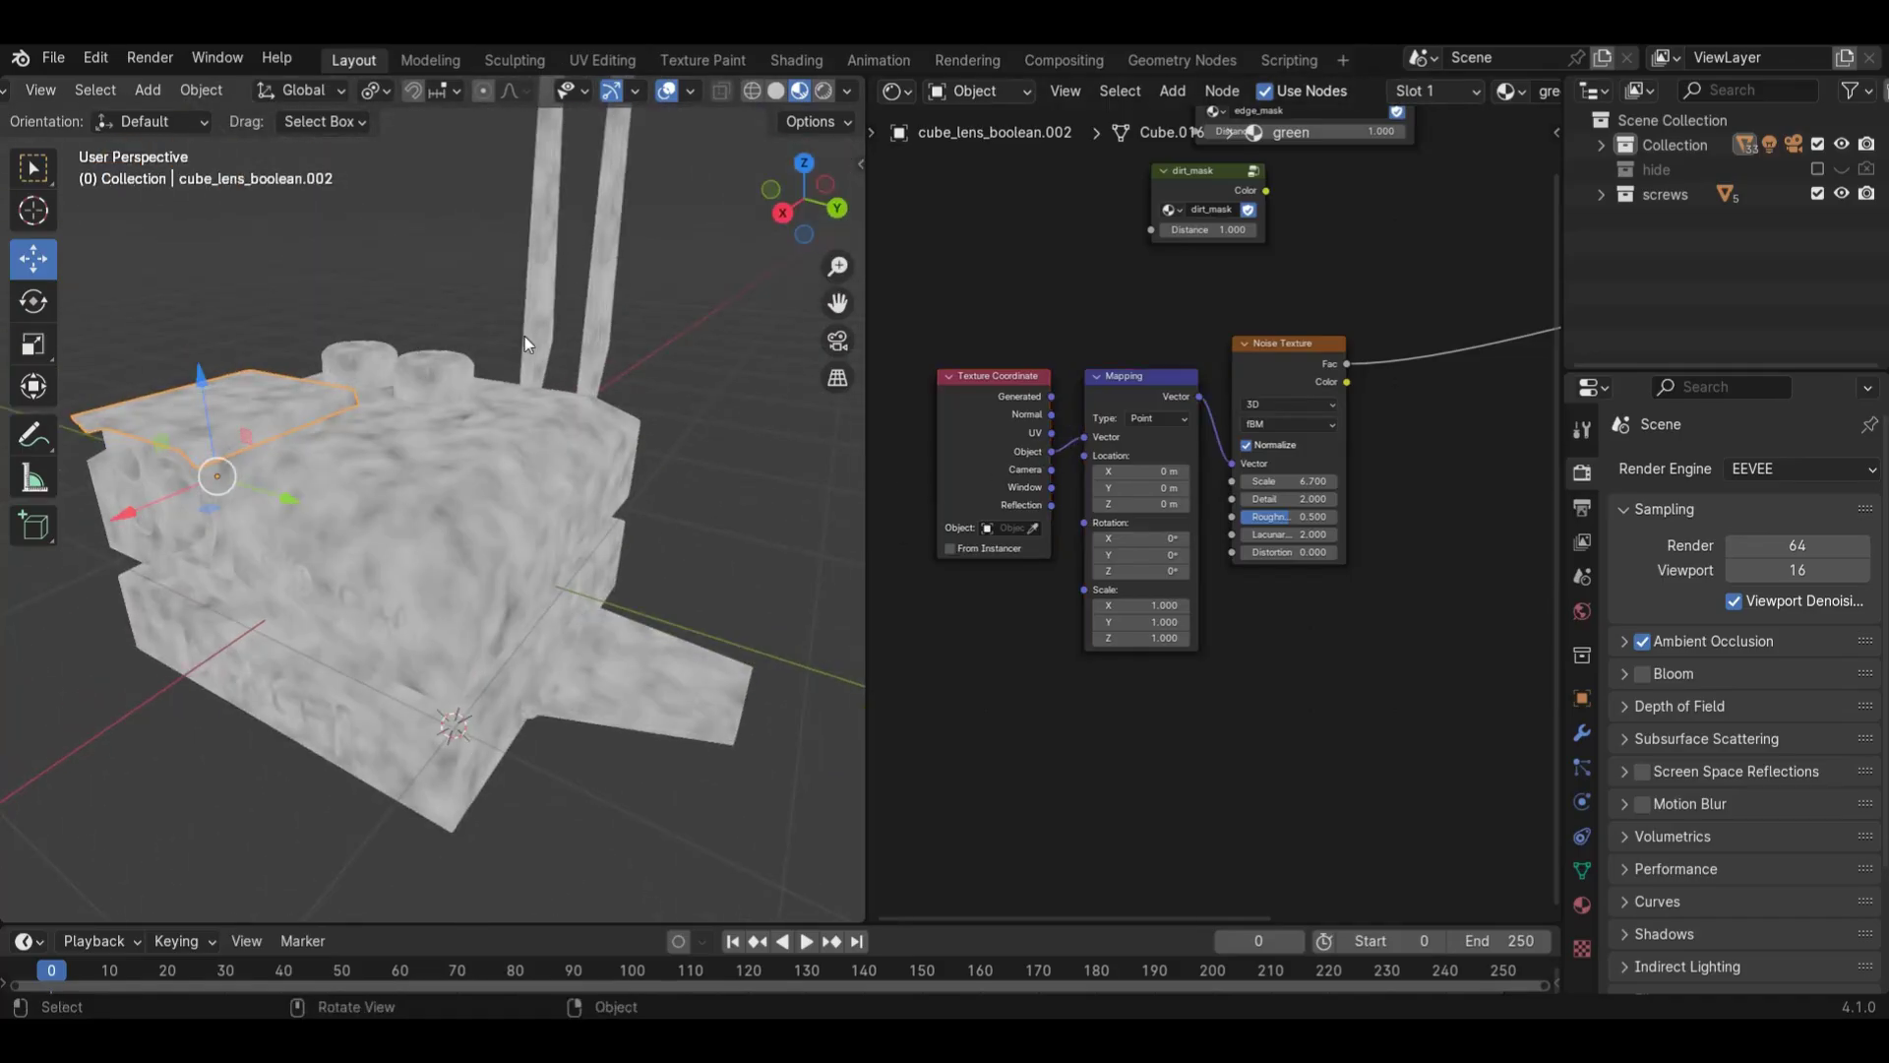
click(649, 314)
scroll(708, 320, down, 2)
drag(802, 208, 616, 530)
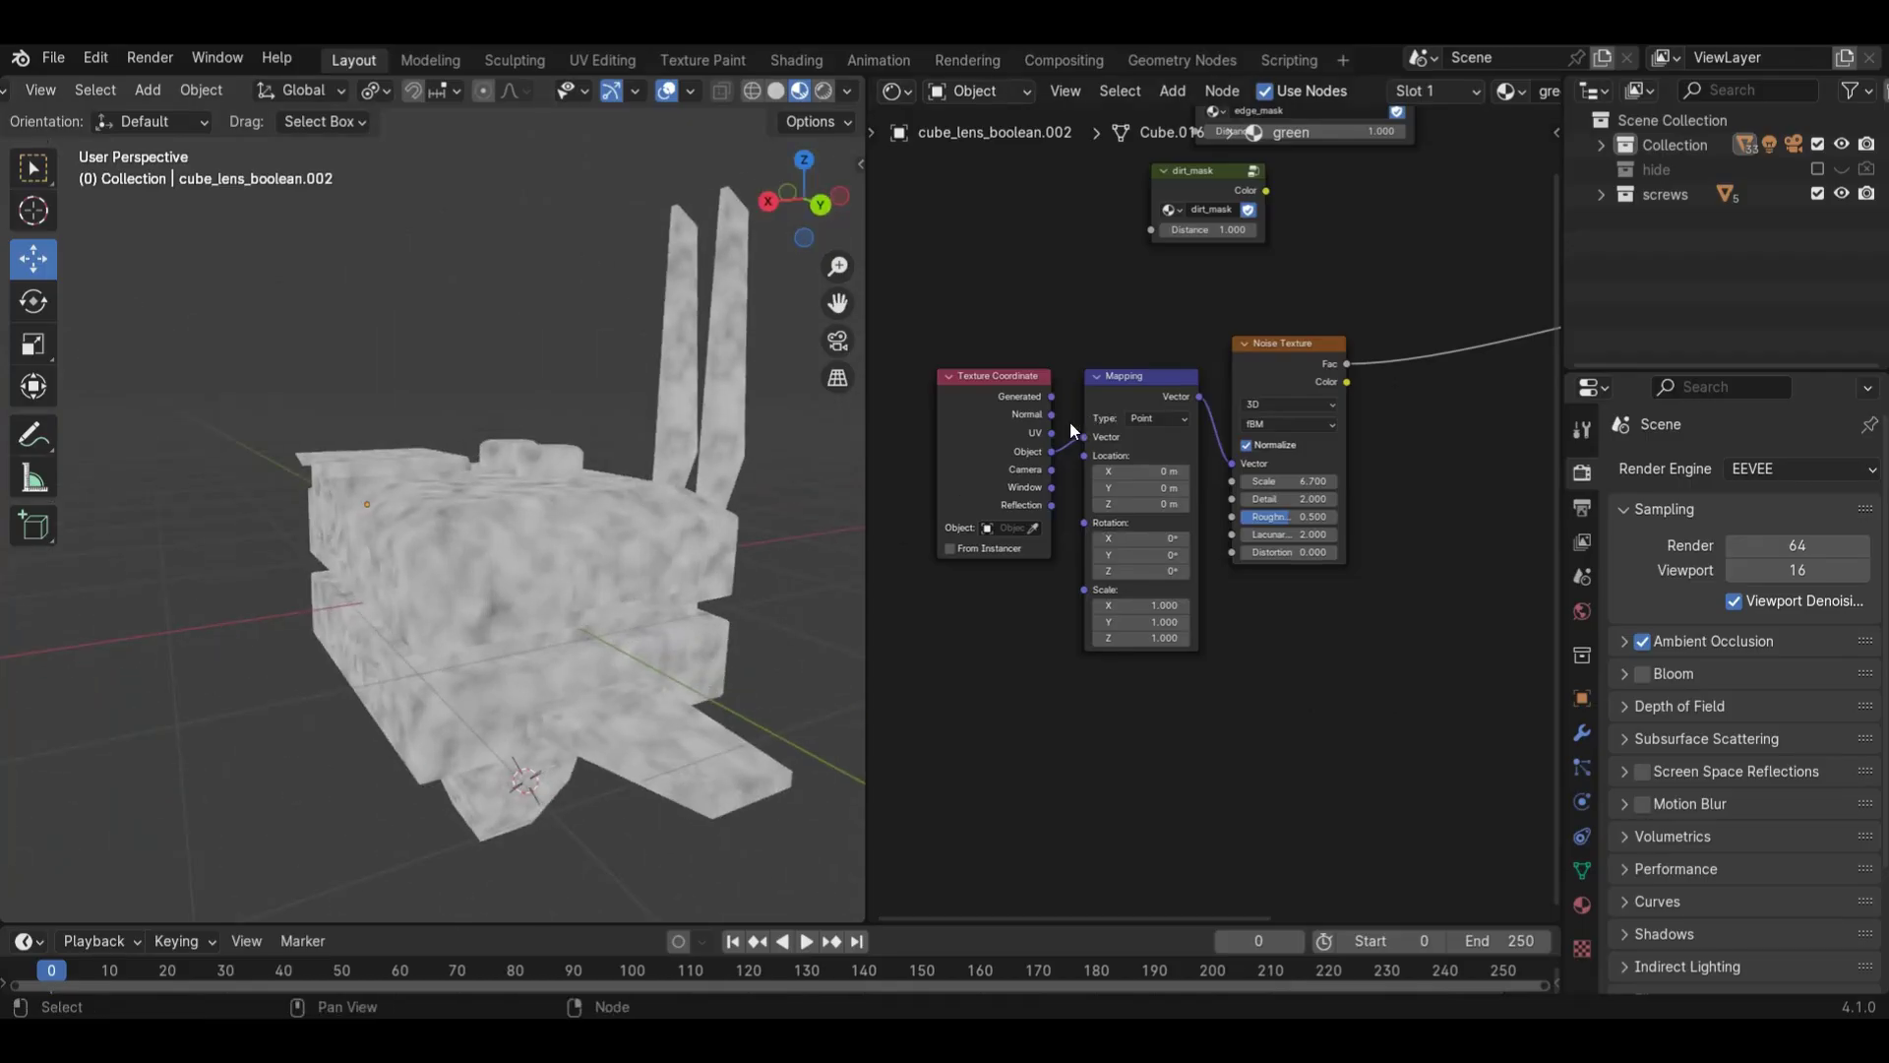
- Try the UV and Generated coordinates as the Mapping vector, and reconnect the Object coordinates
drag(1051, 433, 1083, 437)
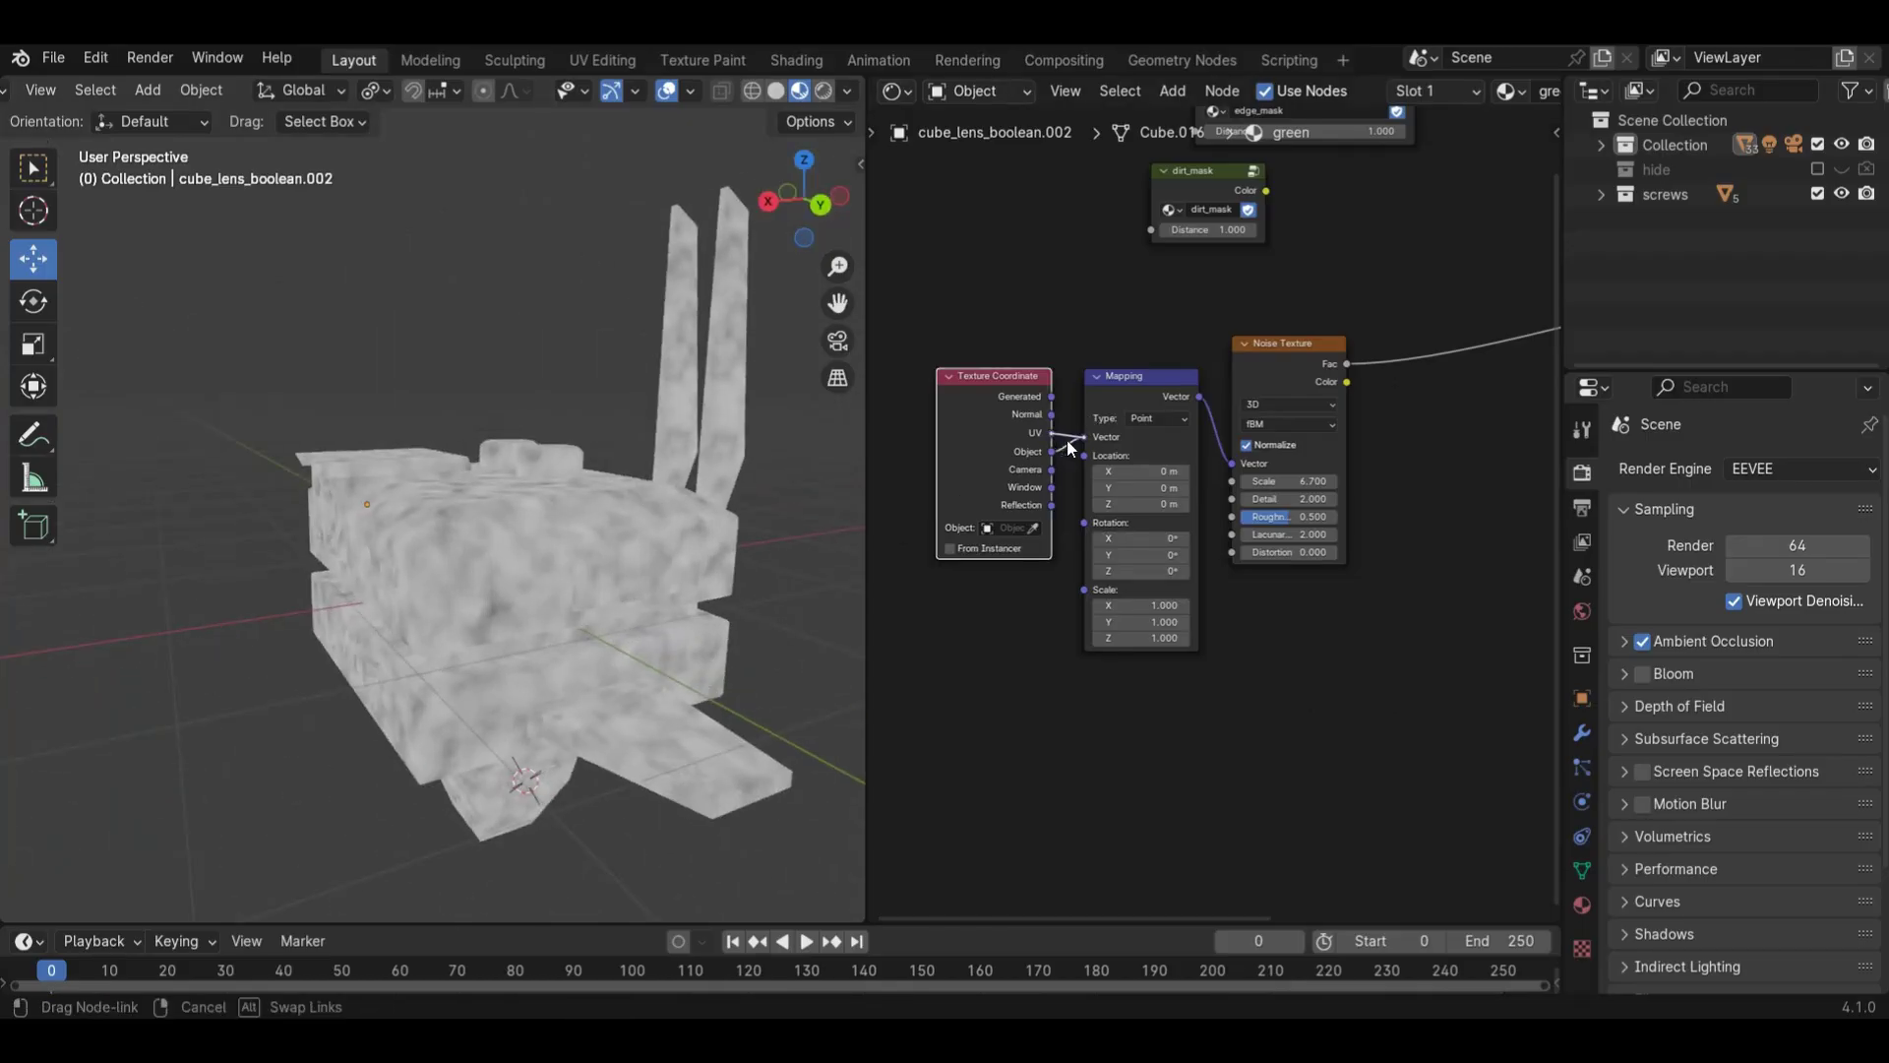
drag(794, 224, 516, 569)
scroll(551, 574, up, 5)
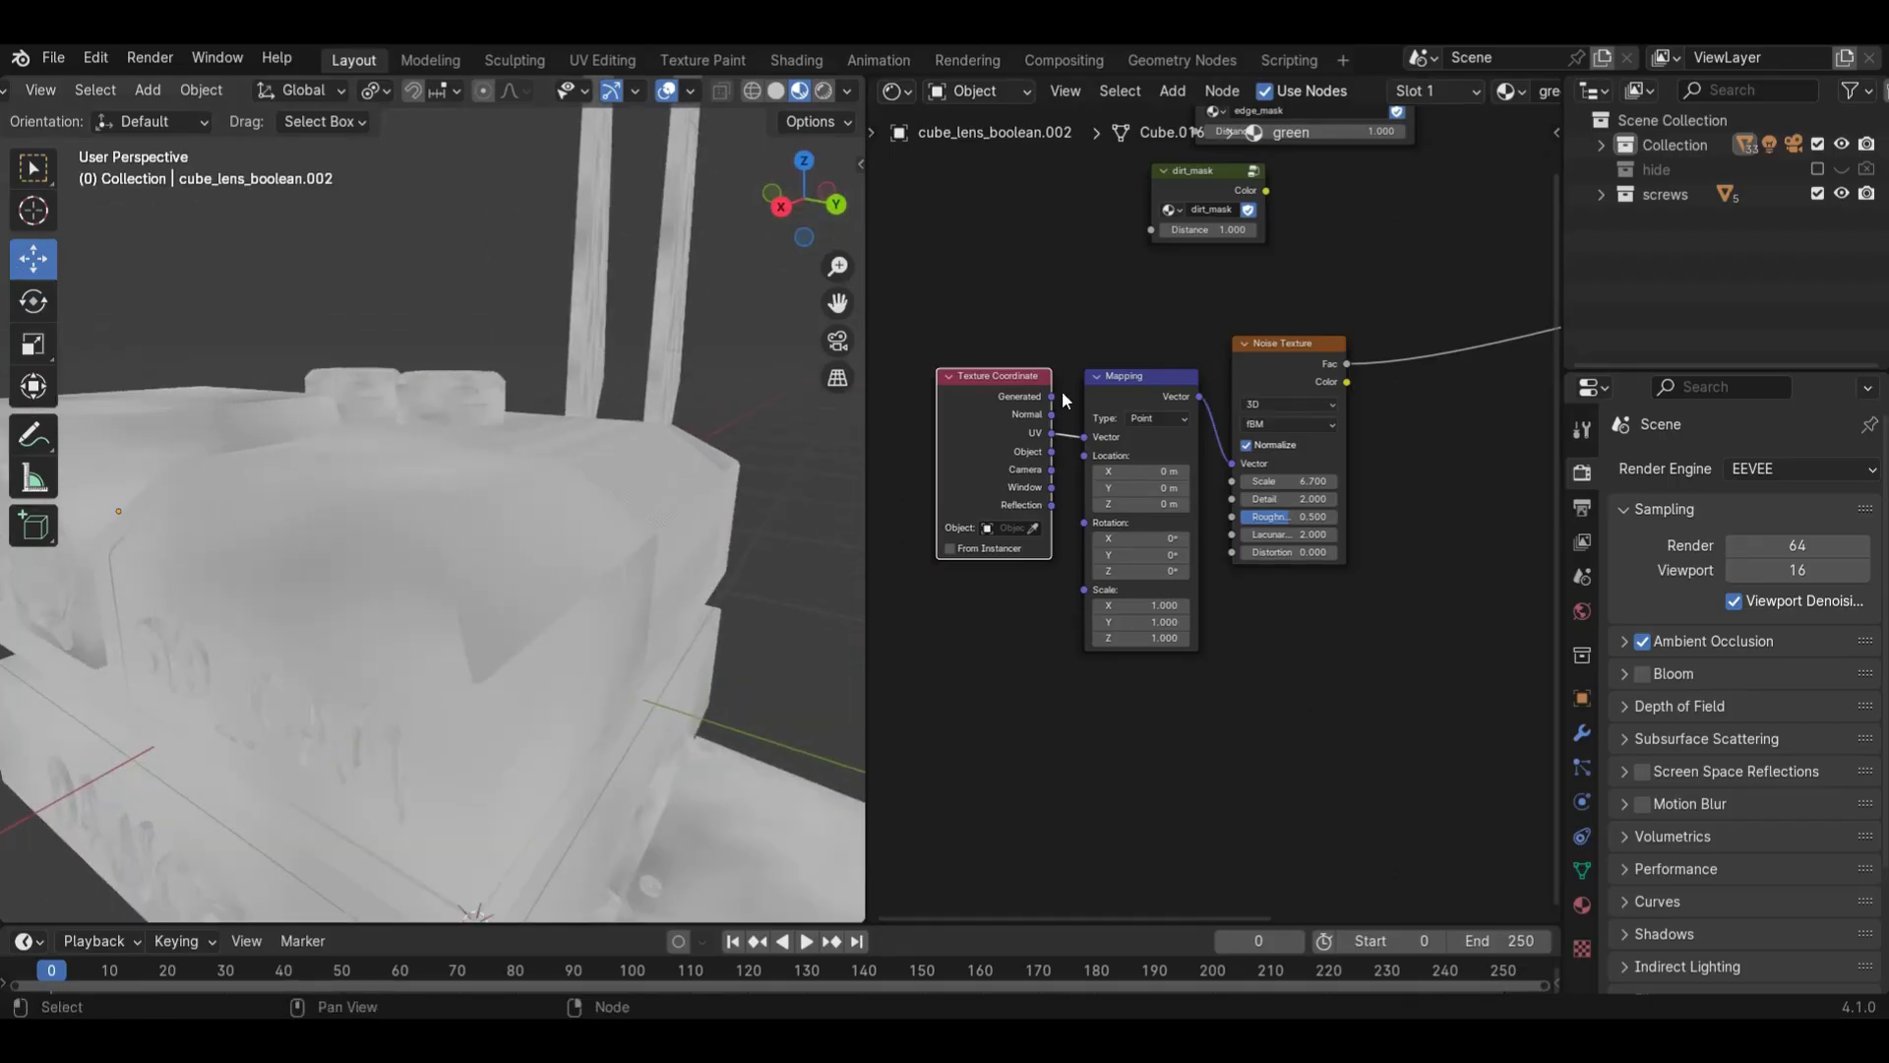
drag(1051, 396, 1071, 435)
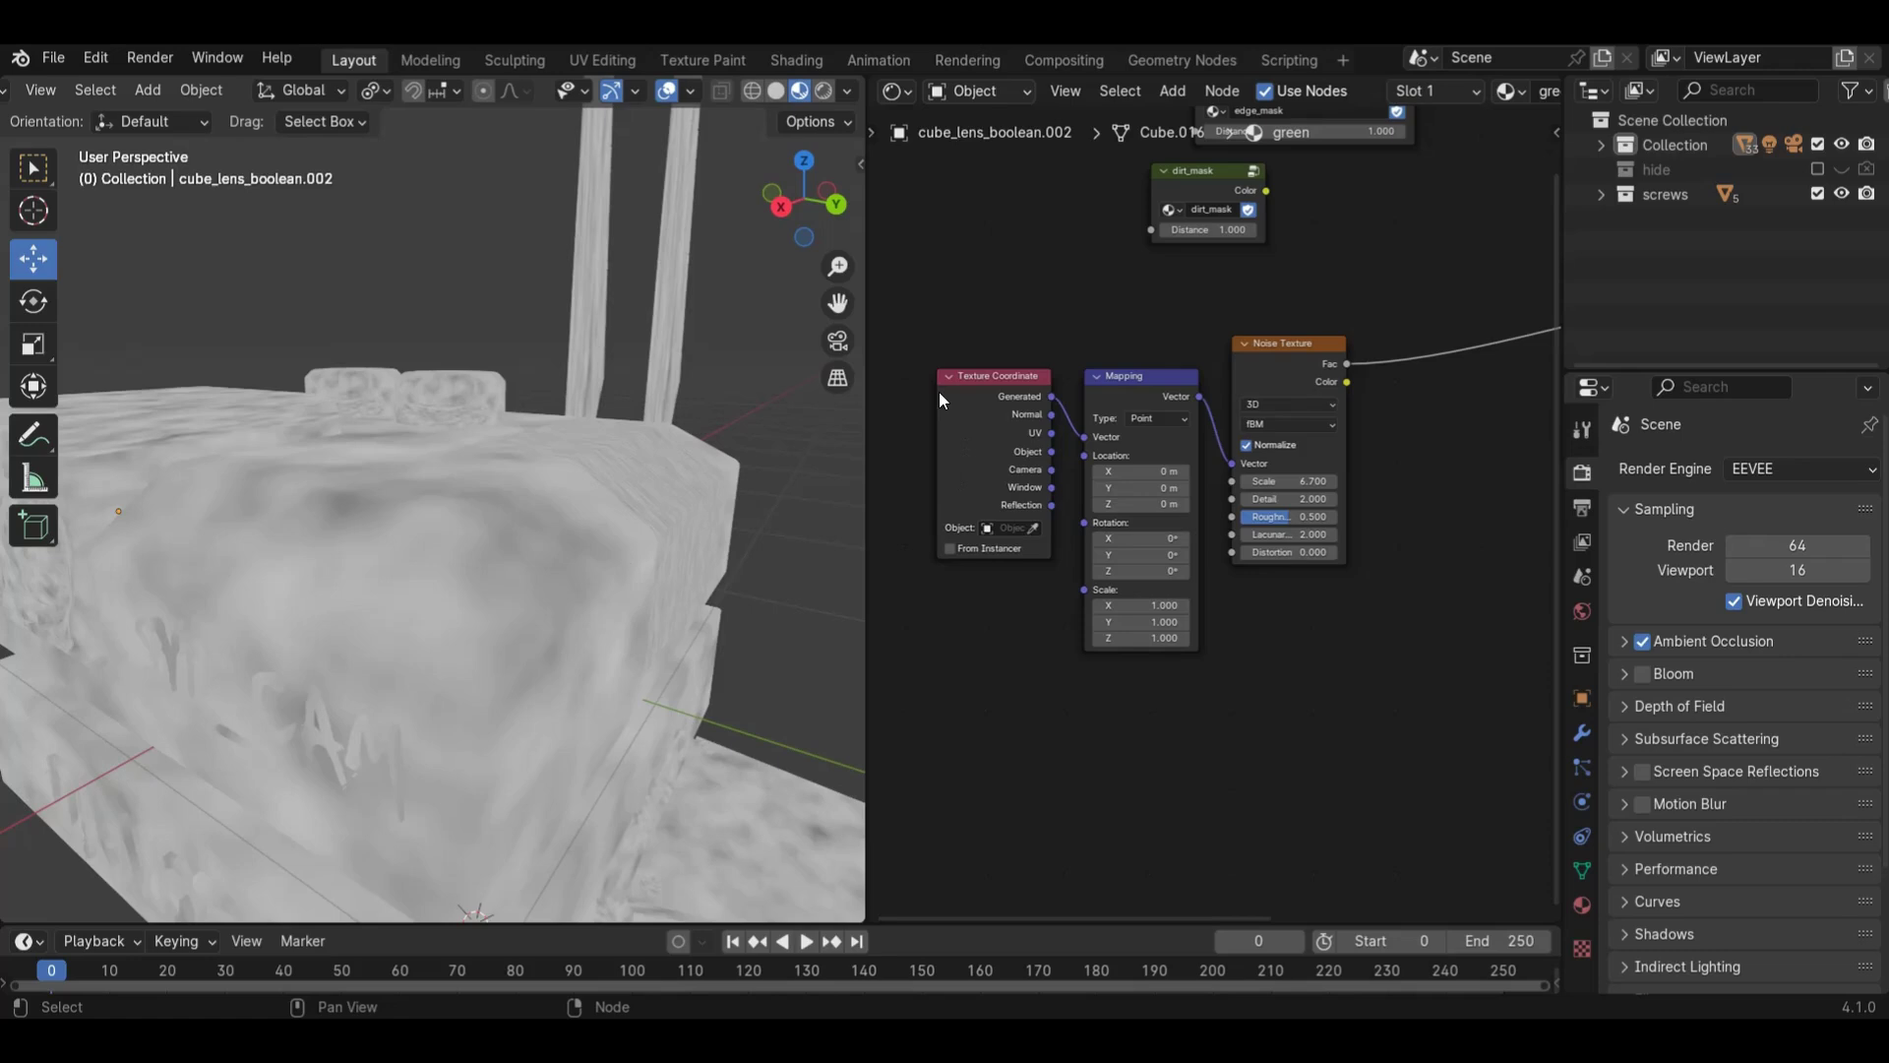
scroll(407, 449, down, 4)
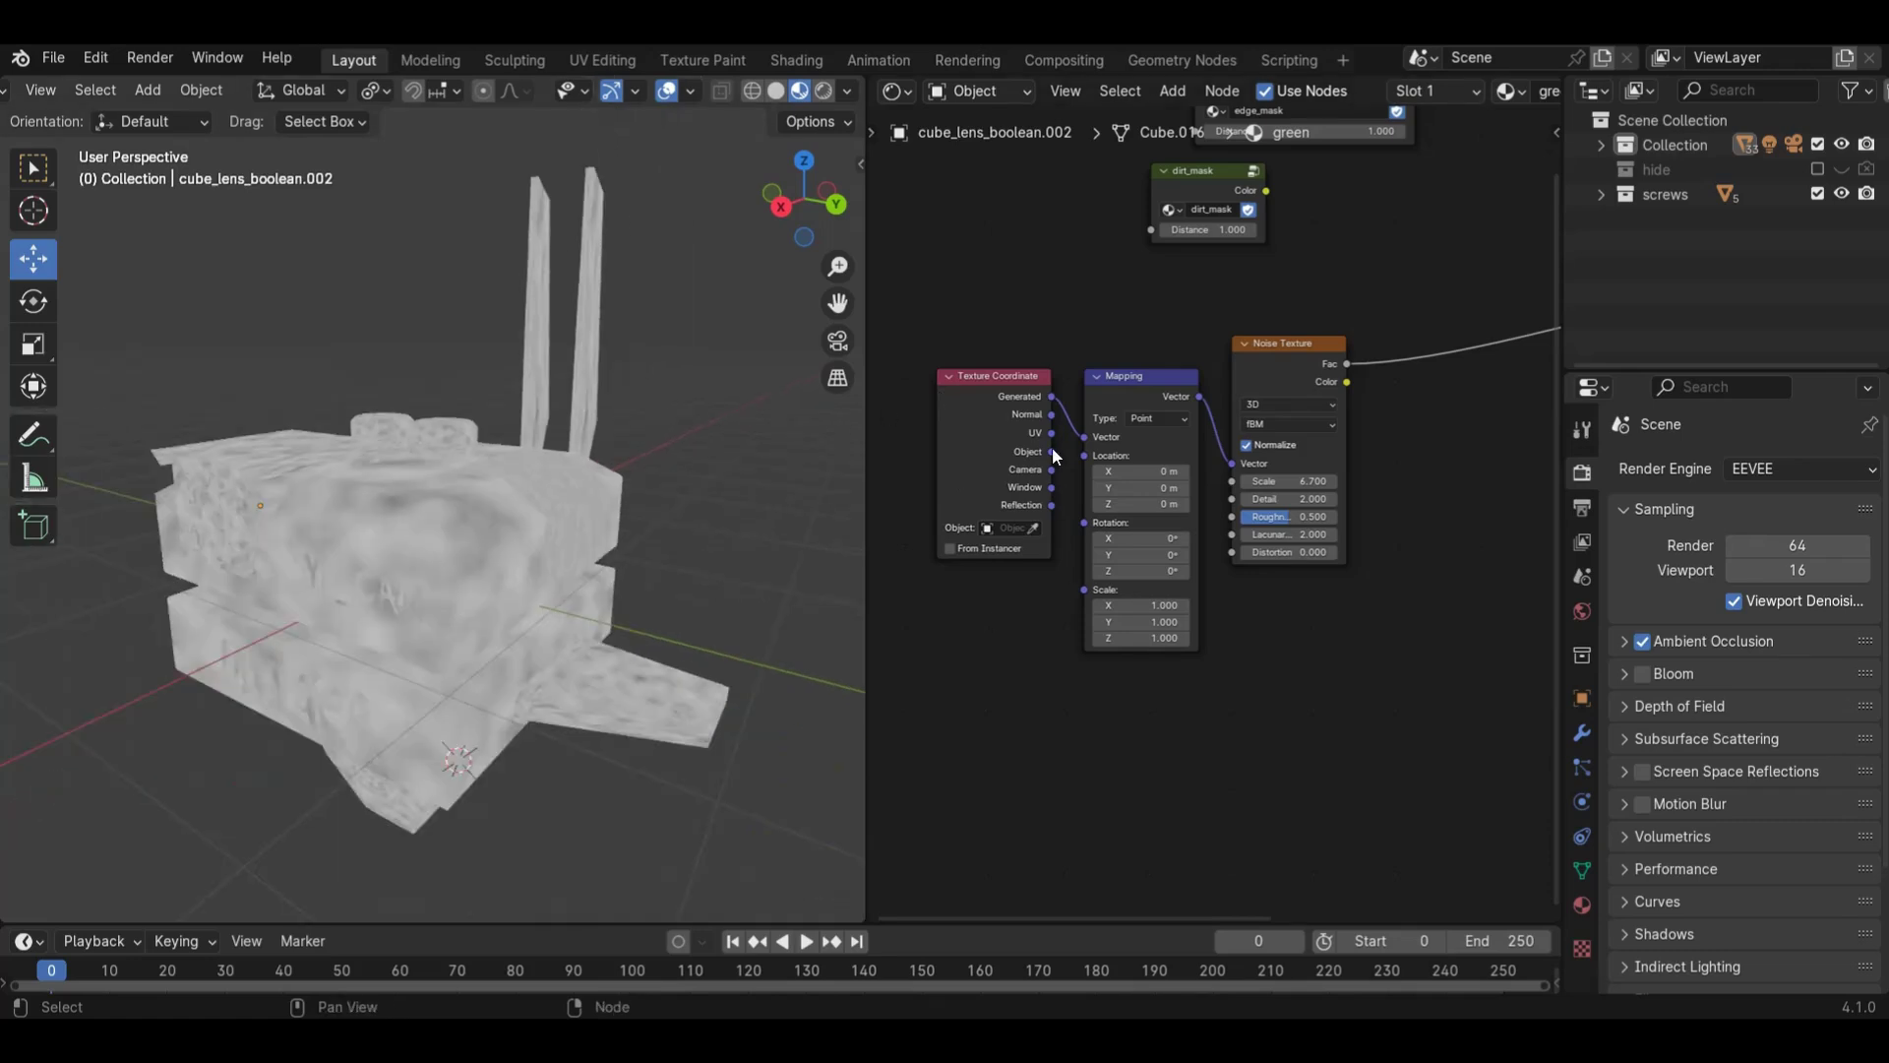
drag(1052, 452, 1078, 438)
click(562, 492)
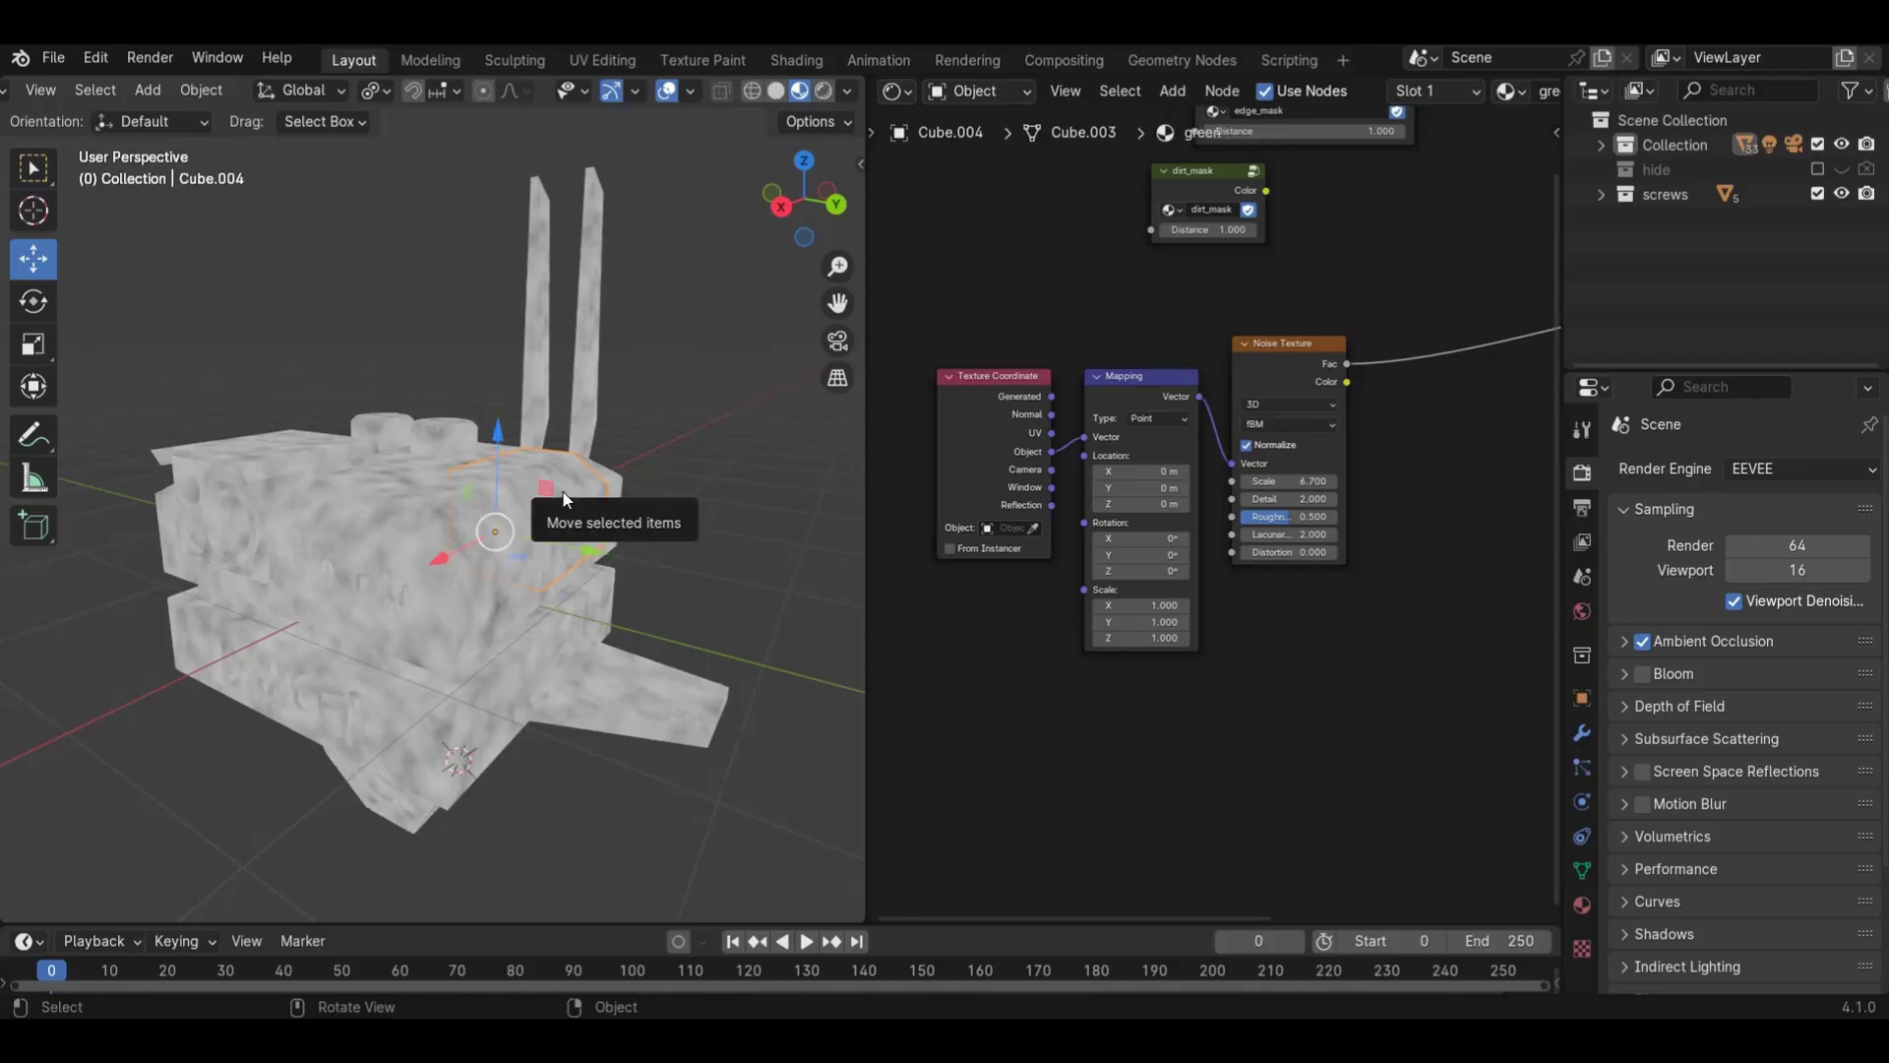
- Insert a Color Ramp on the link leaving the Noise Texture's Fac output
scroll(1043, 464, down, 3)
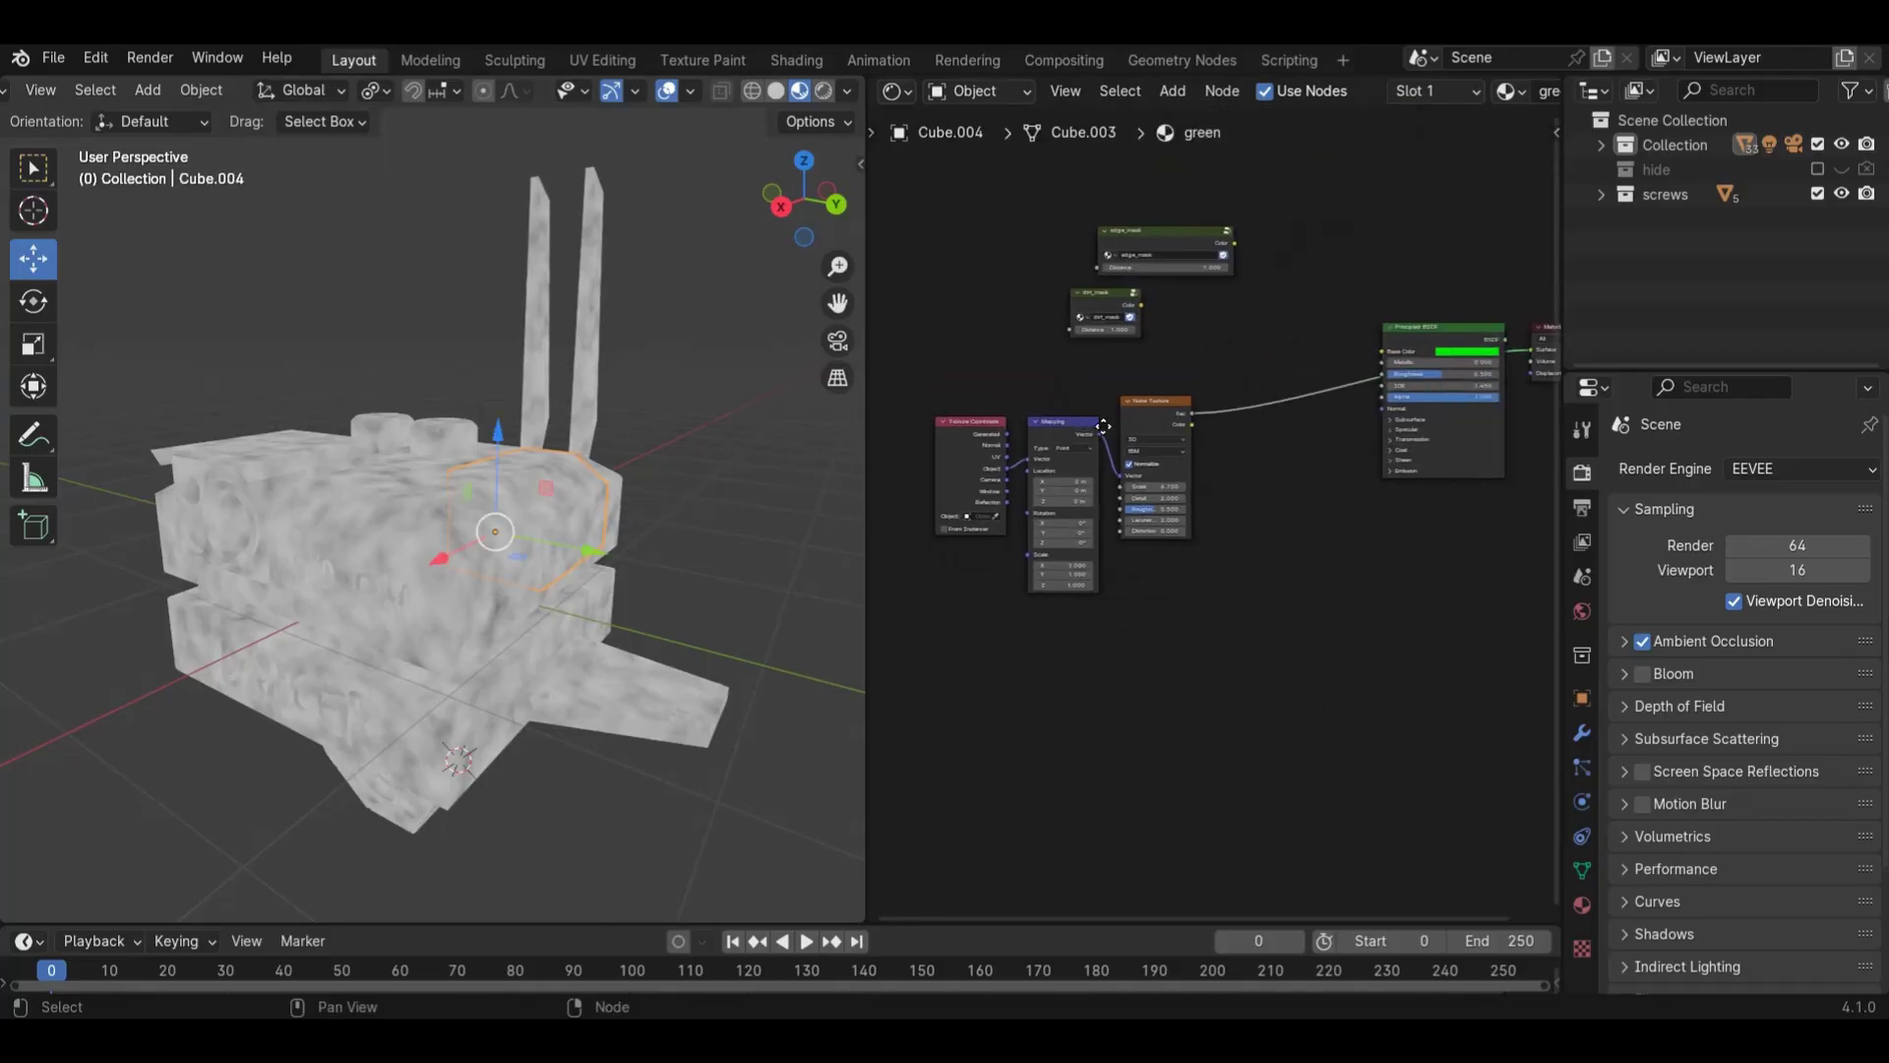
middle_drag(1171, 478, 1112, 489)
scroll(1159, 460, up, 3)
scroll(1159, 465, down, 2)
key(shift+a)
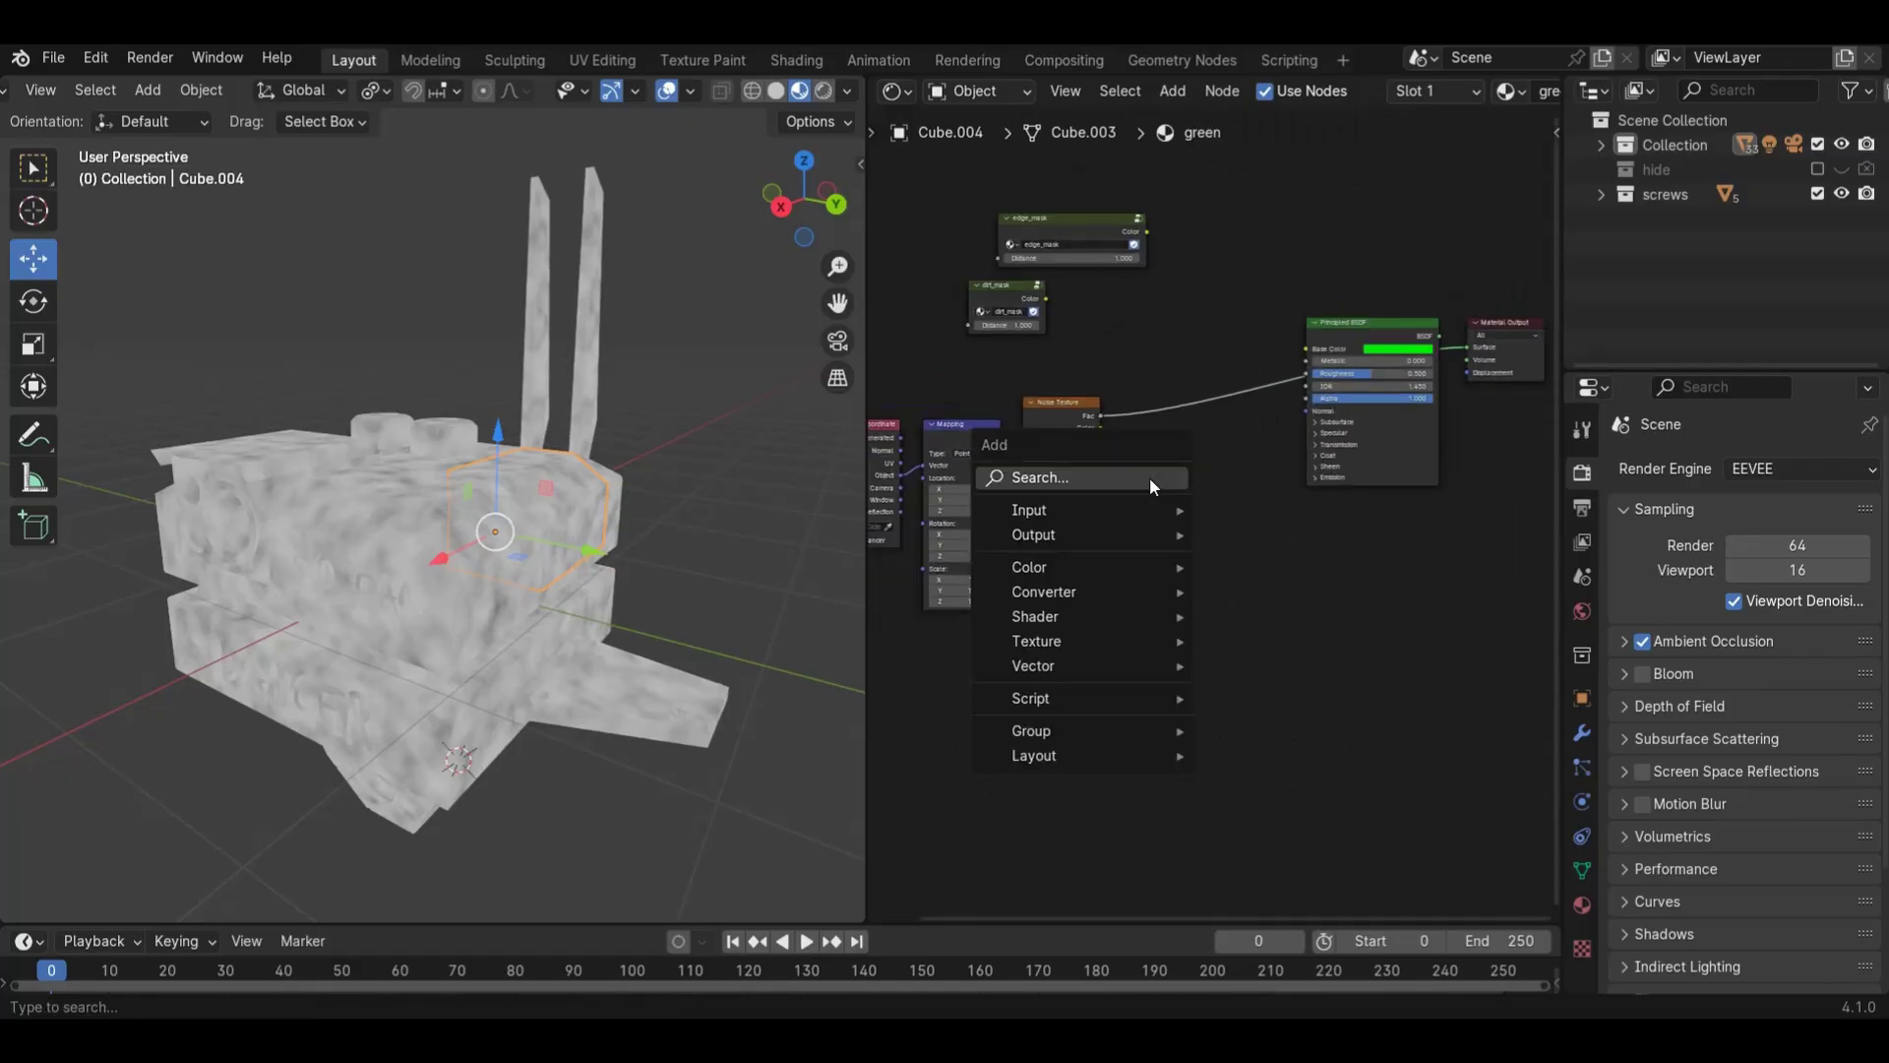
text(colo)
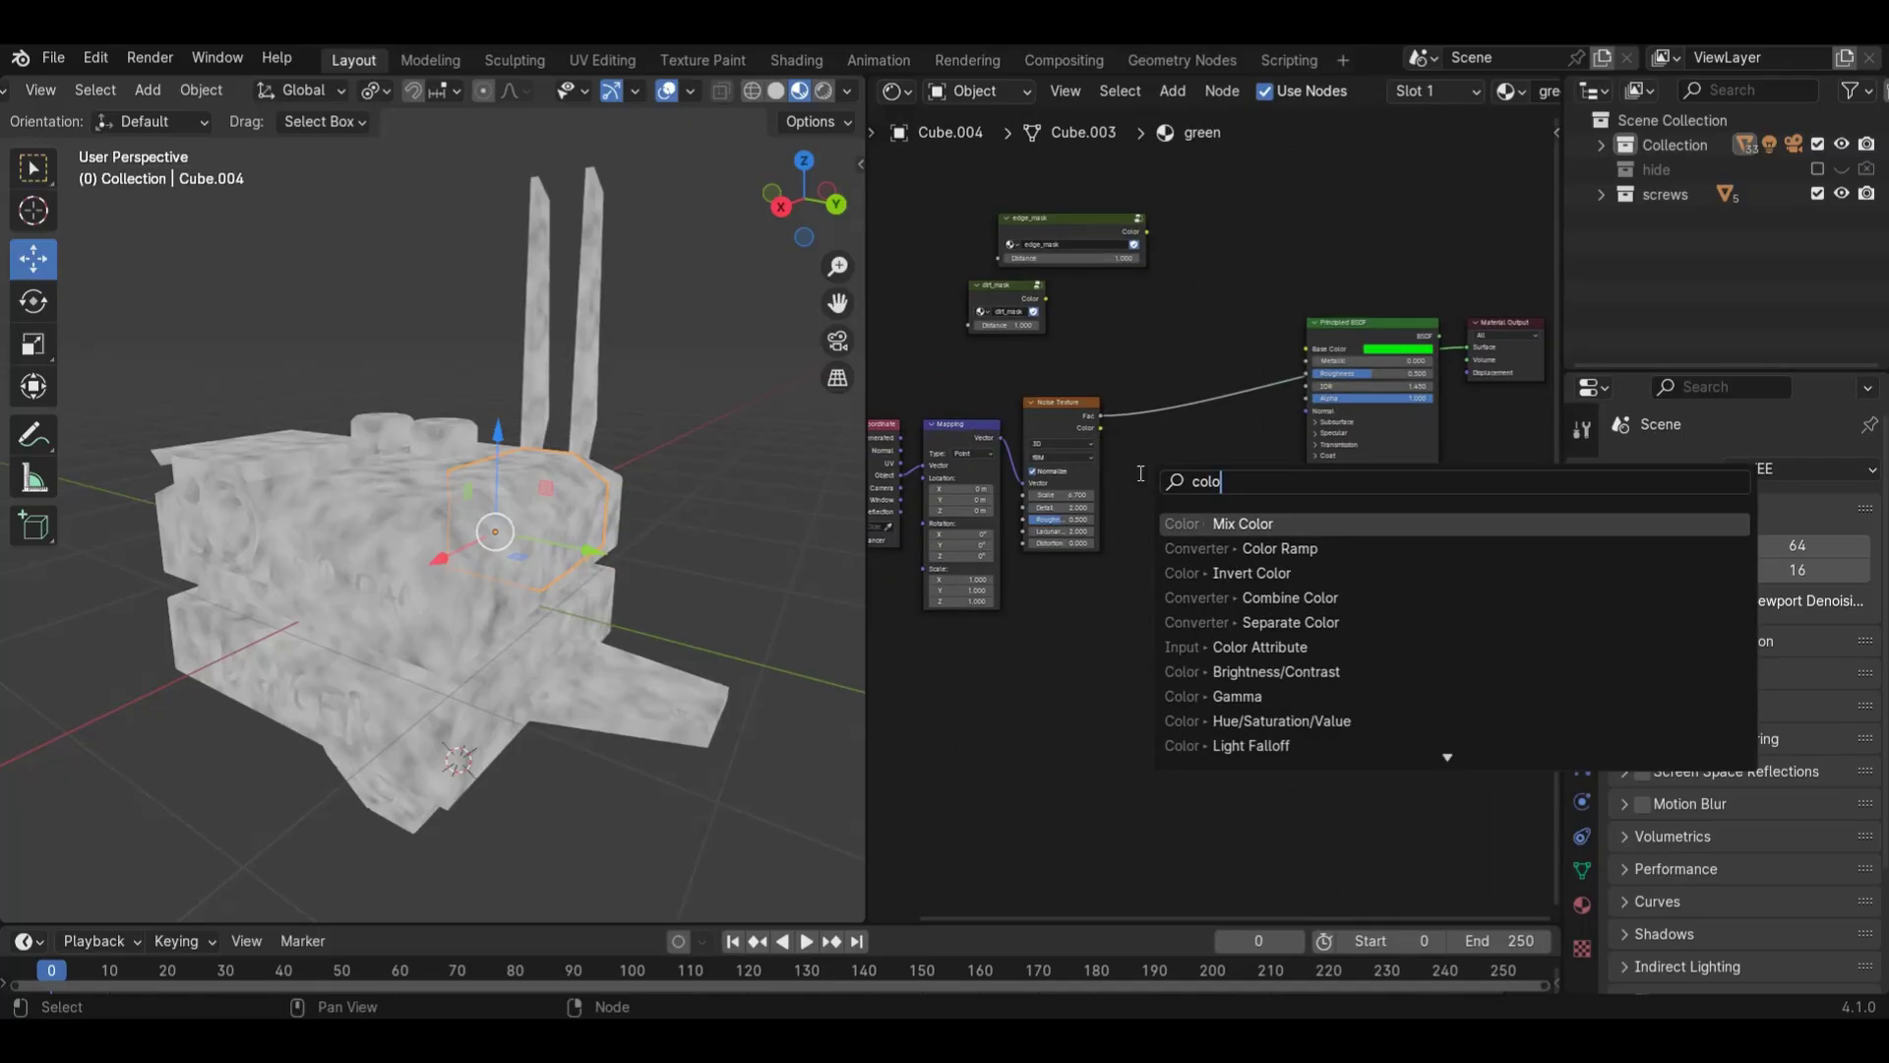
click(1269, 548)
click(1123, 364)
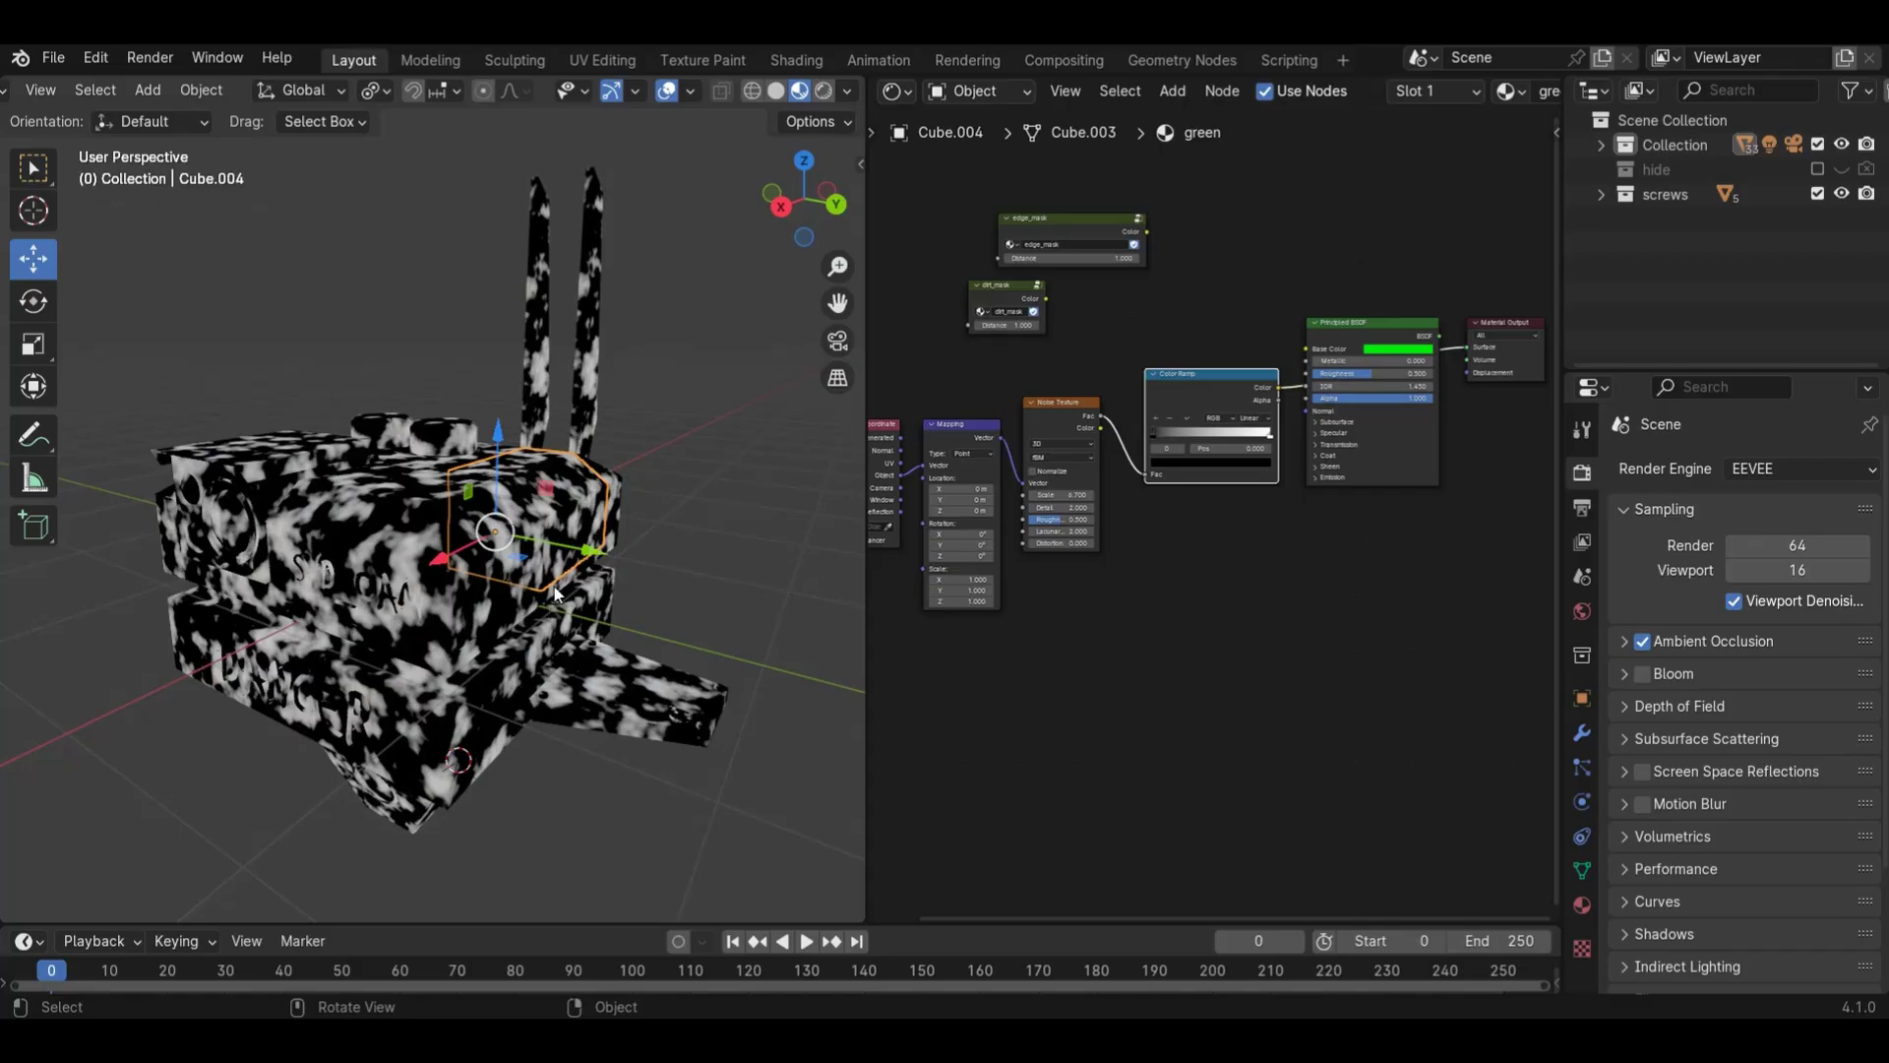
- Compare the Noise Texture with Normalize on and off, leave it off, and set the noise scale to 3.1
scroll(1039, 522, up, 2)
scroll(1039, 521, up, 3)
click(1007, 451)
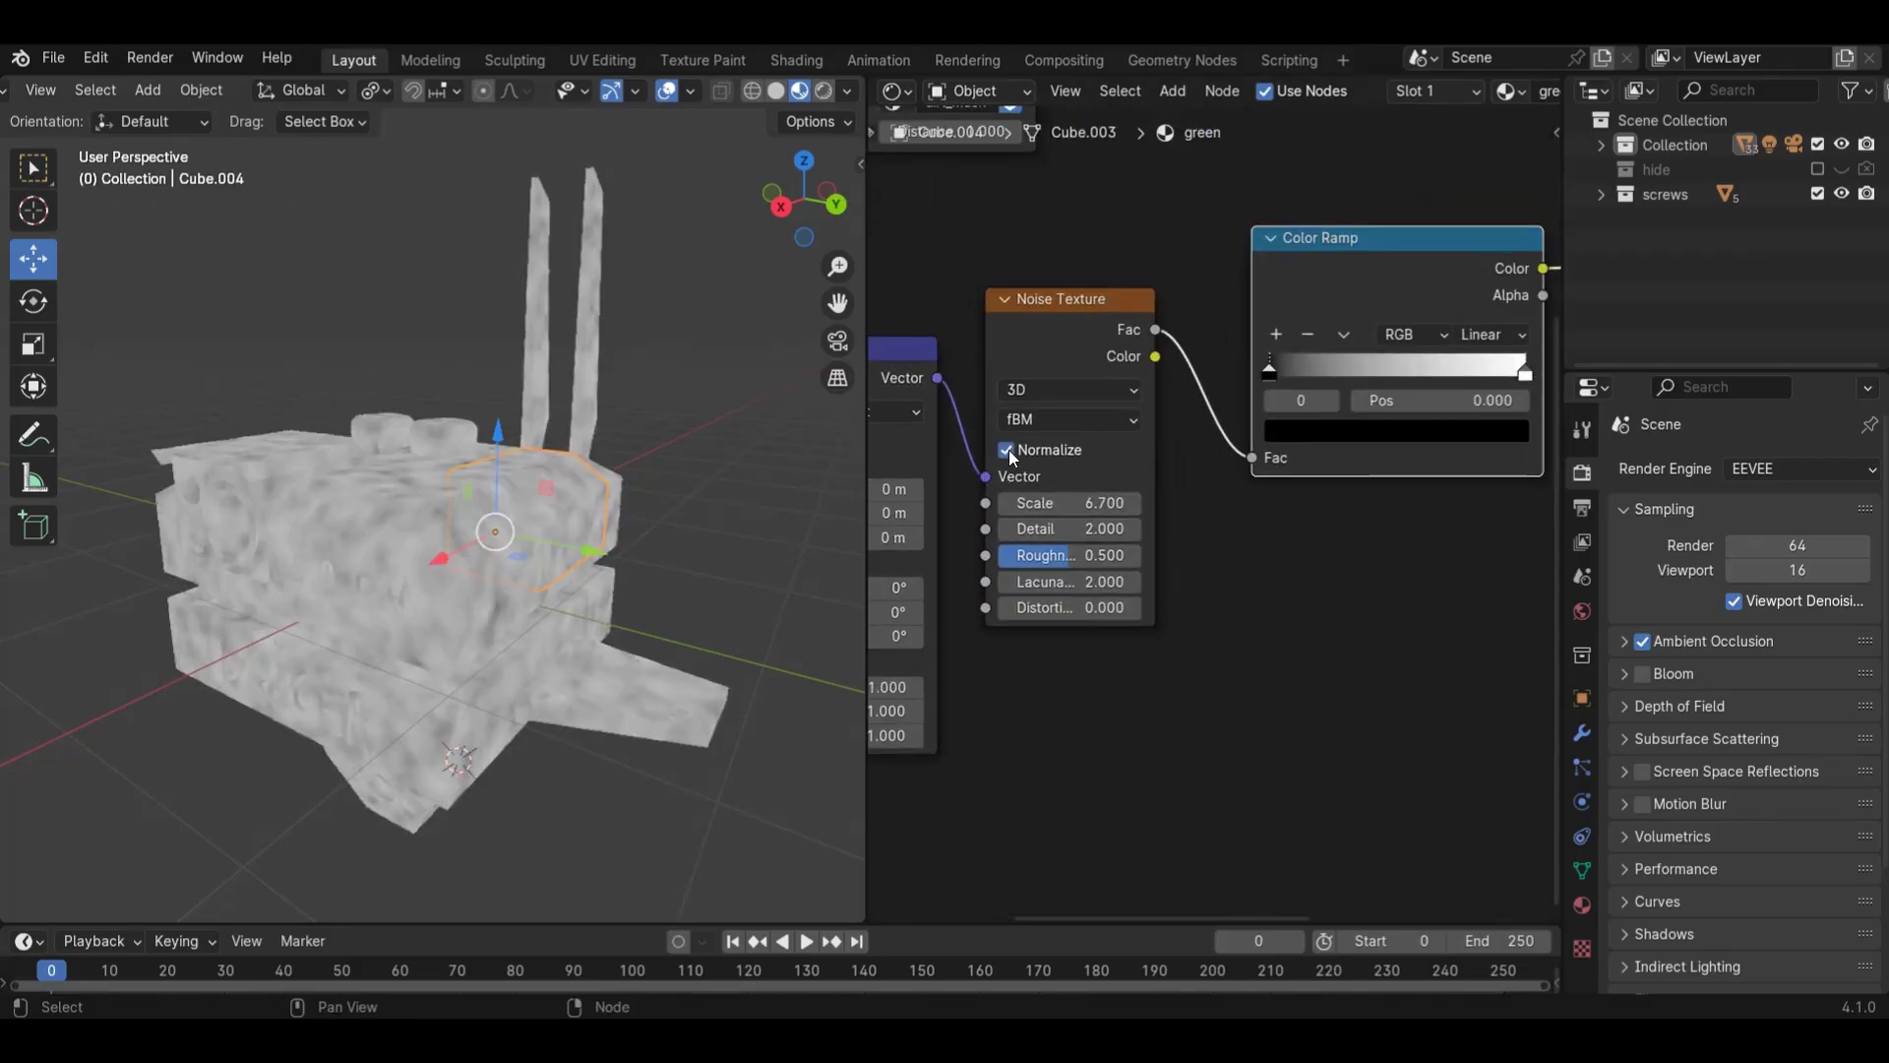
scroll(387, 547, up, 3)
click(1090, 453)
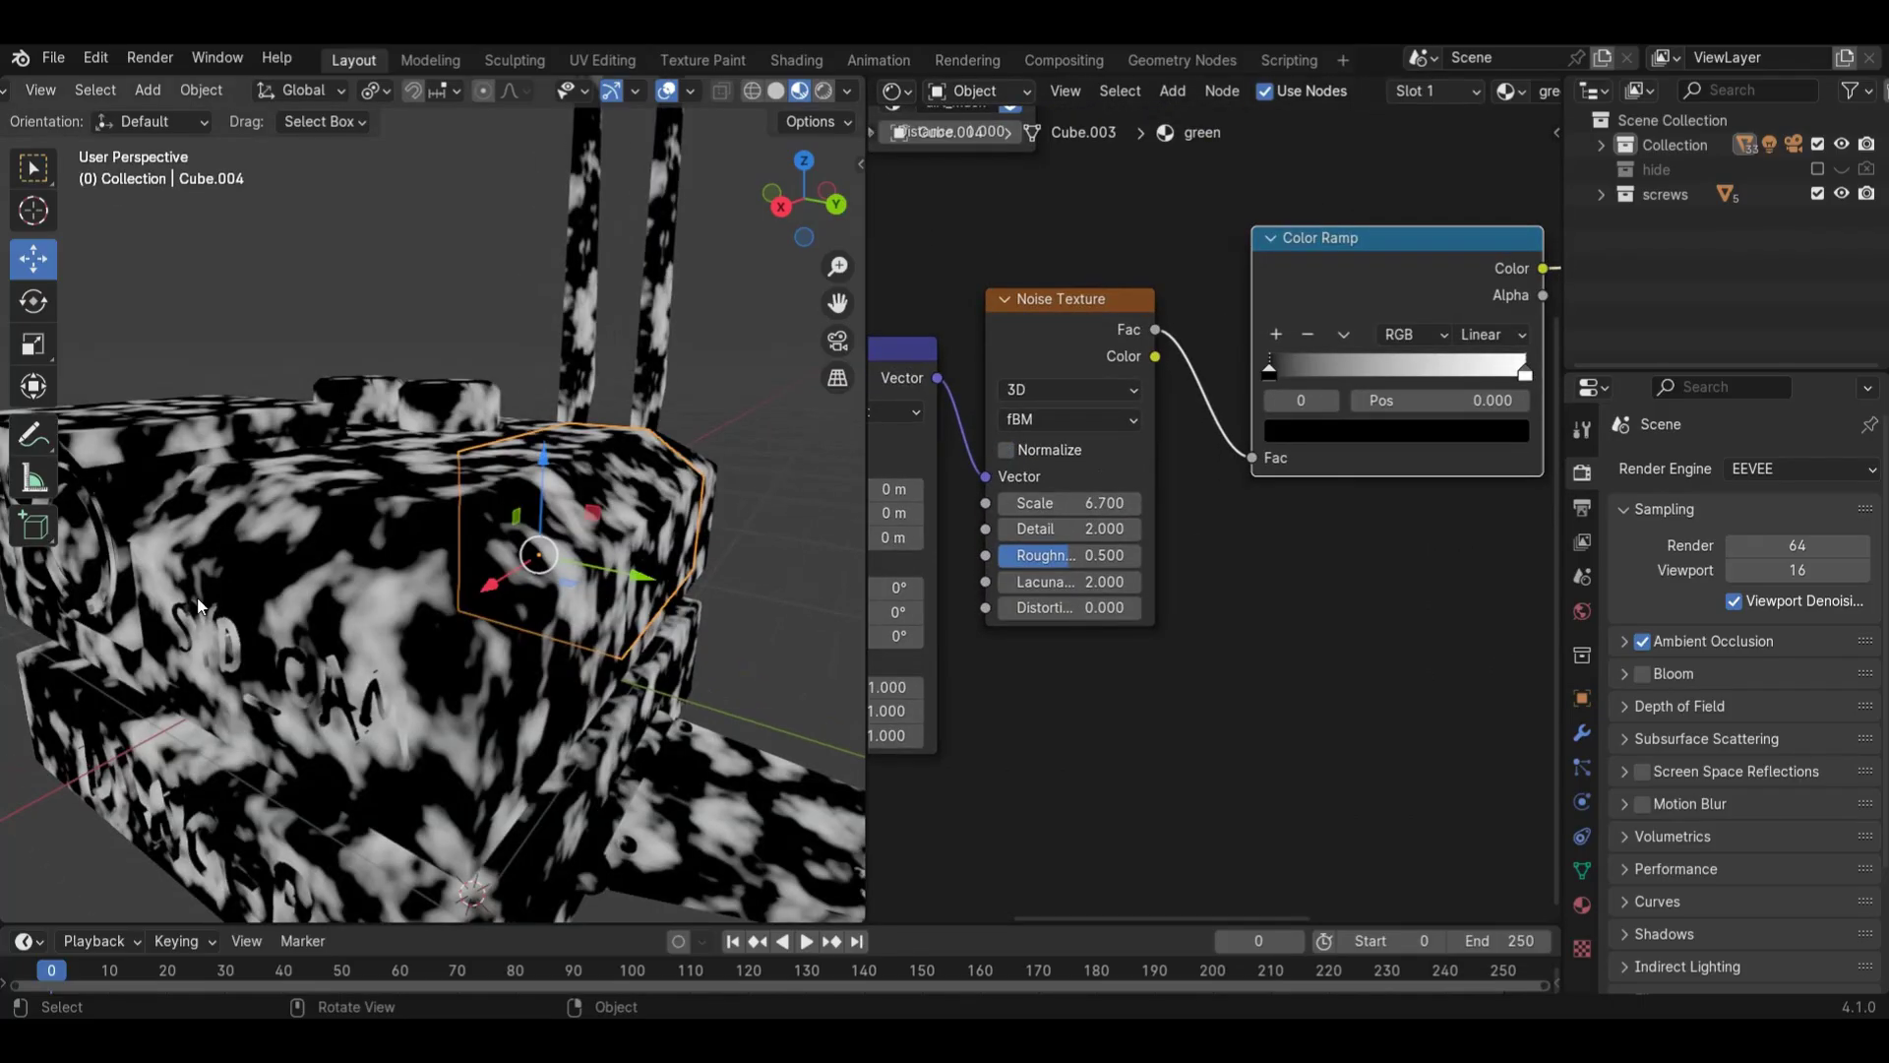
scroll(567, 635, down, 4)
middle_drag(888, 748, 1184, 685)
mouse_move(1373, 441)
mouse_down()
mouse_move(1320, 442)
mouse_move(1346, 442)
mouse_up()
middle_drag(1518, 784, 1228, 826)
- Try different positions for the Color Ramp's black and white stops, leaving the white one at 0.996
mouse_move(1282, 351)
mouse_down()
mouse_move(1310, 349)
mouse_move(1273, 349)
mouse_up()
drag(1524, 350, 1522, 350)
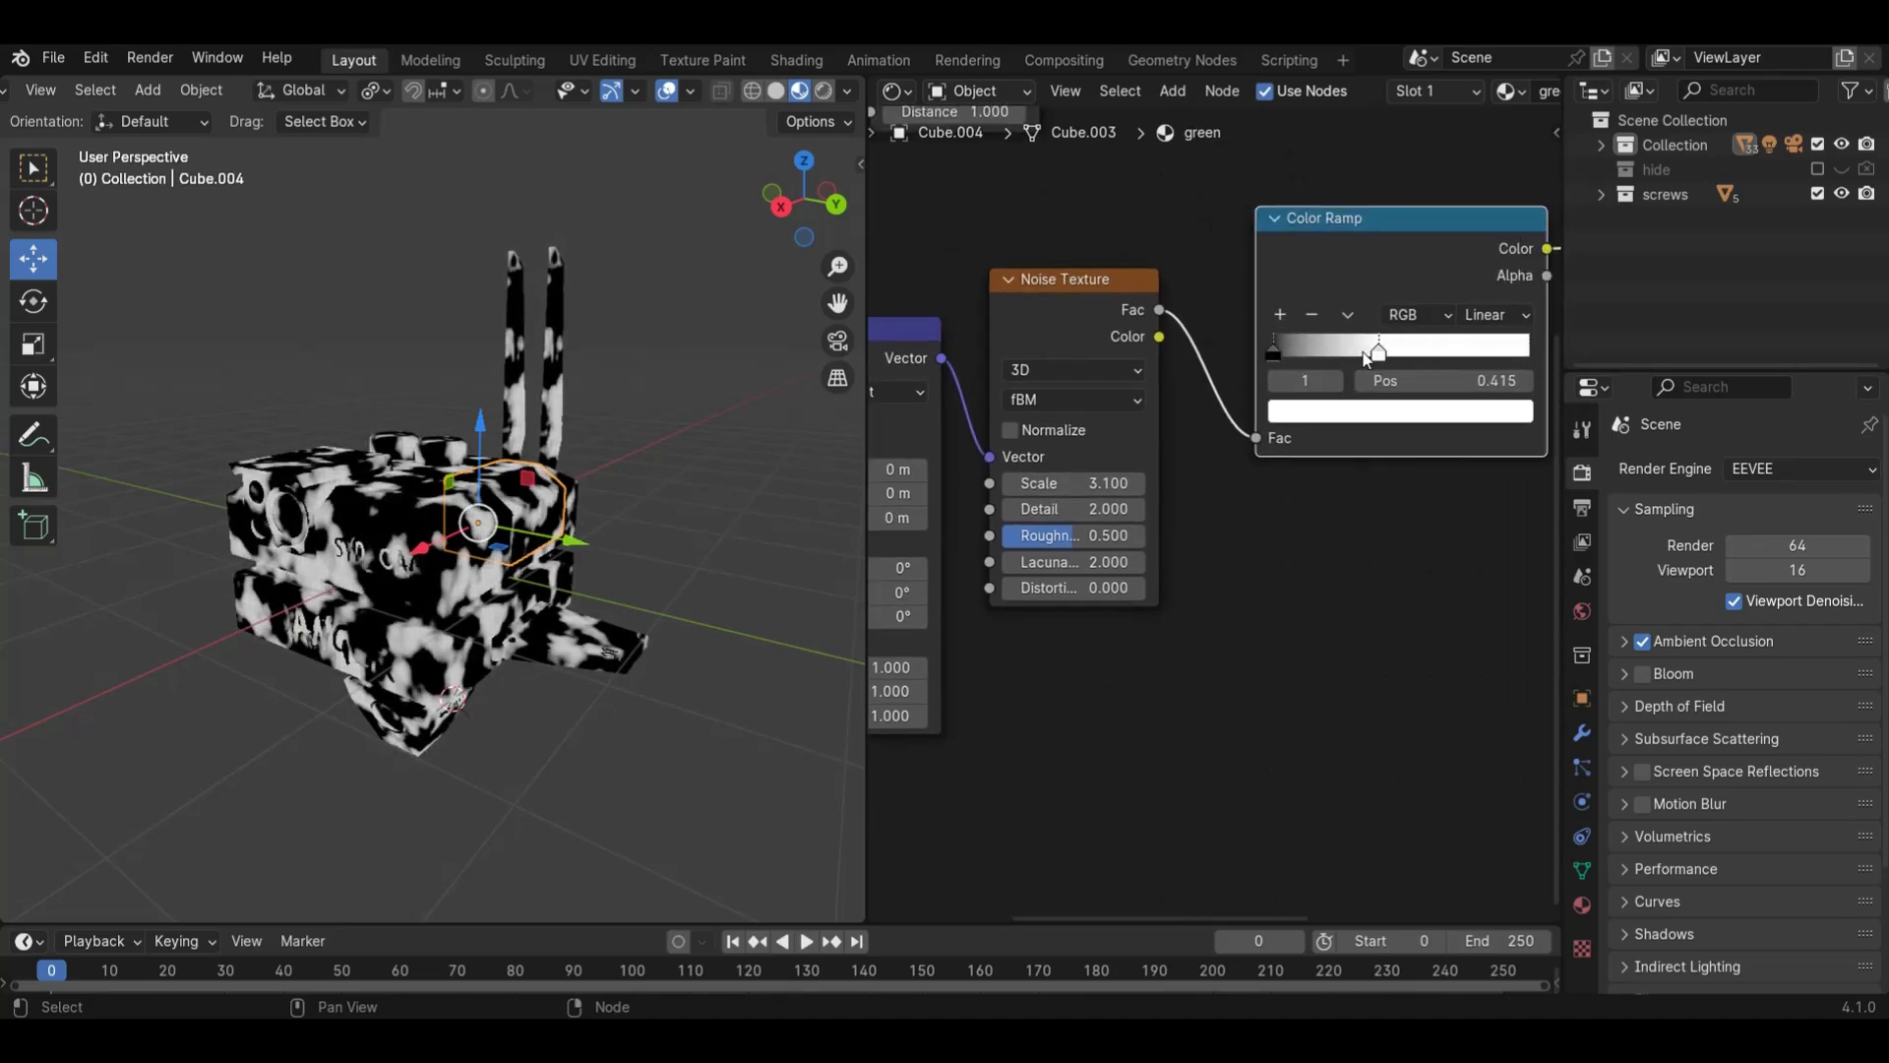
scroll(554, 664, up, 3)
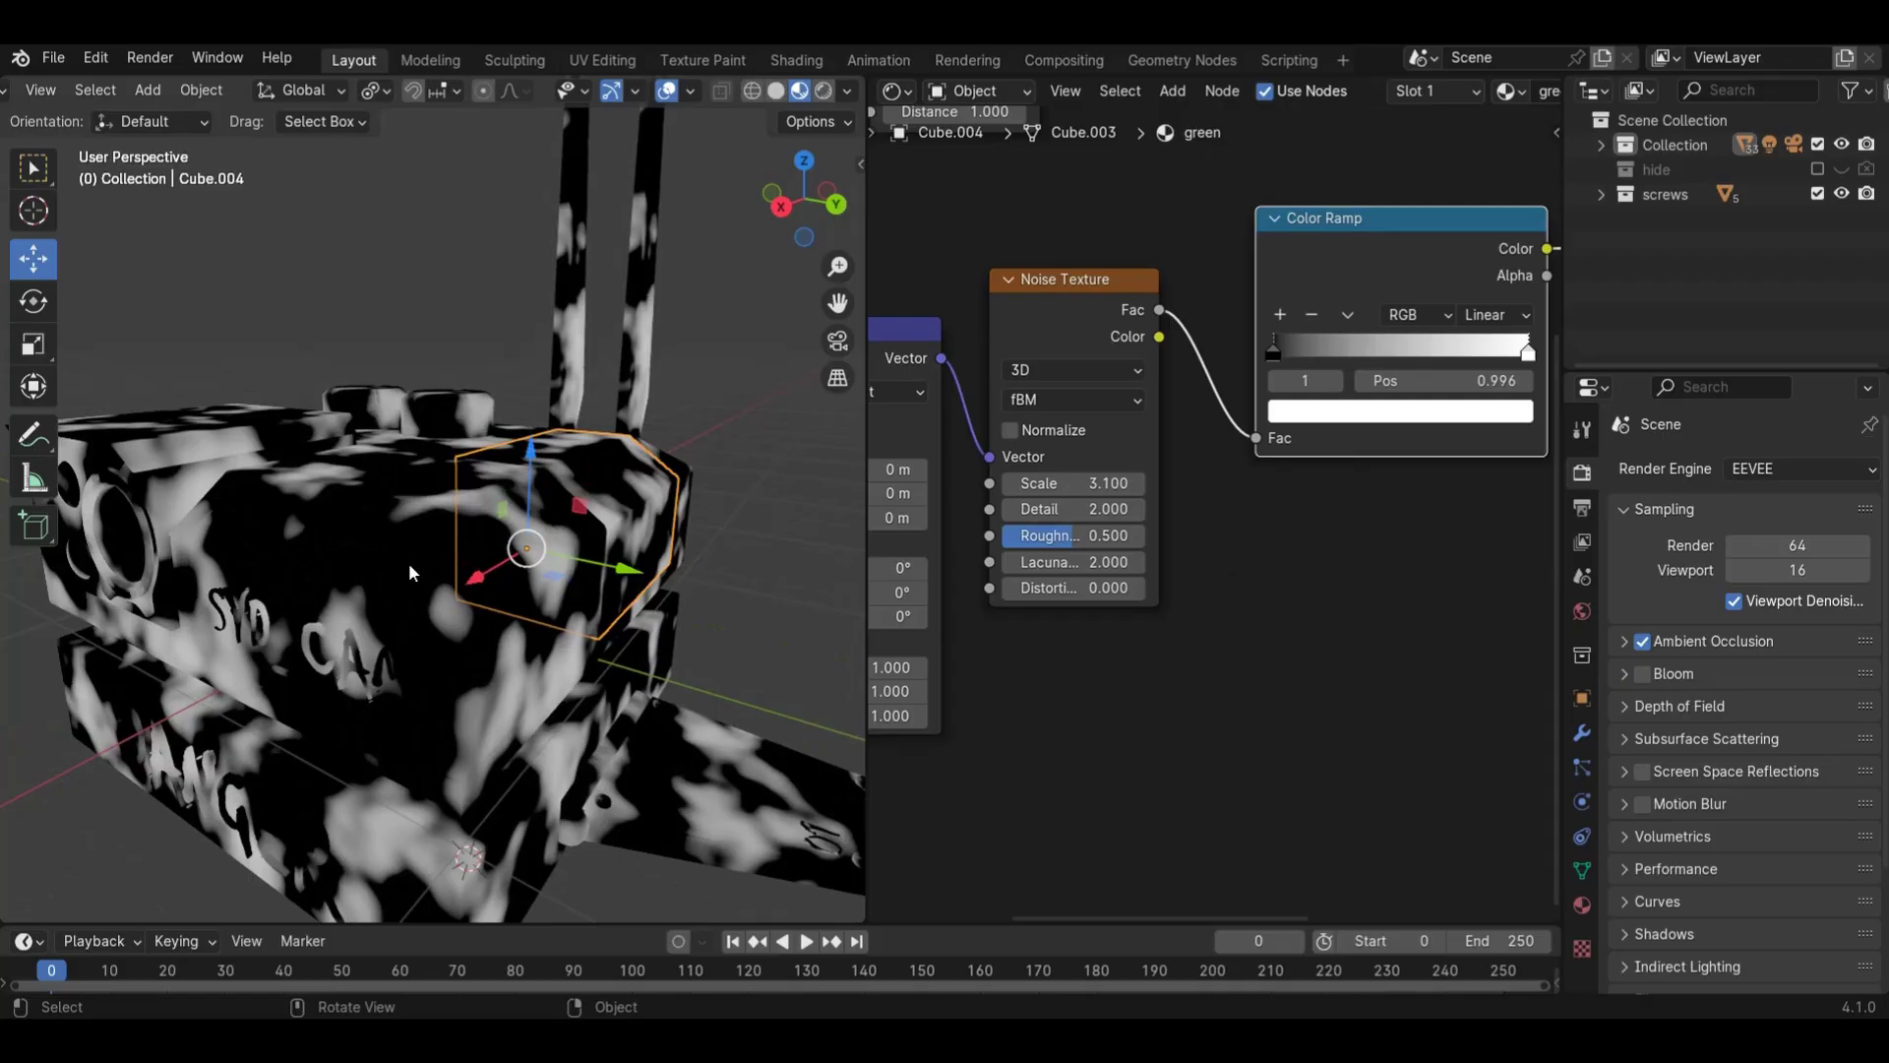
- Connect the Color Ramp's color to the Principled BSDF's roughness, and the BSDF to the Material Output's surface
scroll(1154, 461, down, 5)
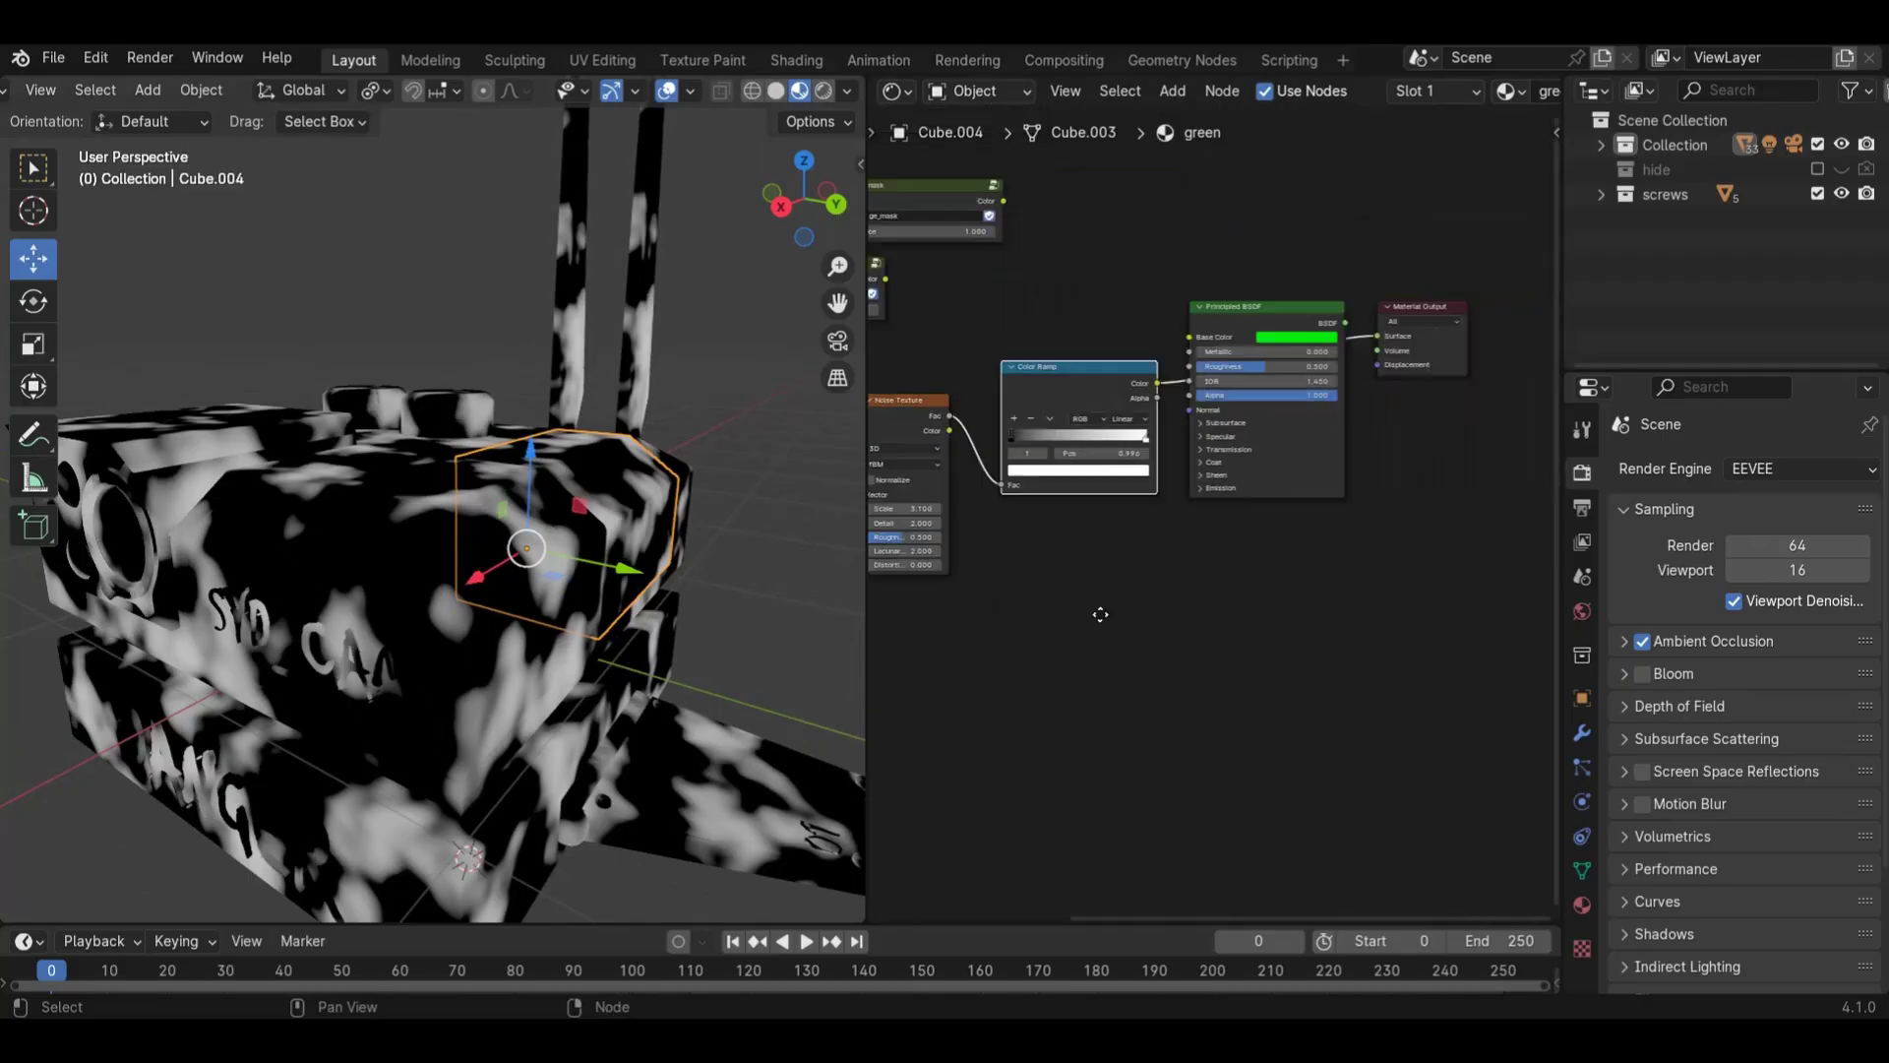
drag(1099, 394, 1131, 378)
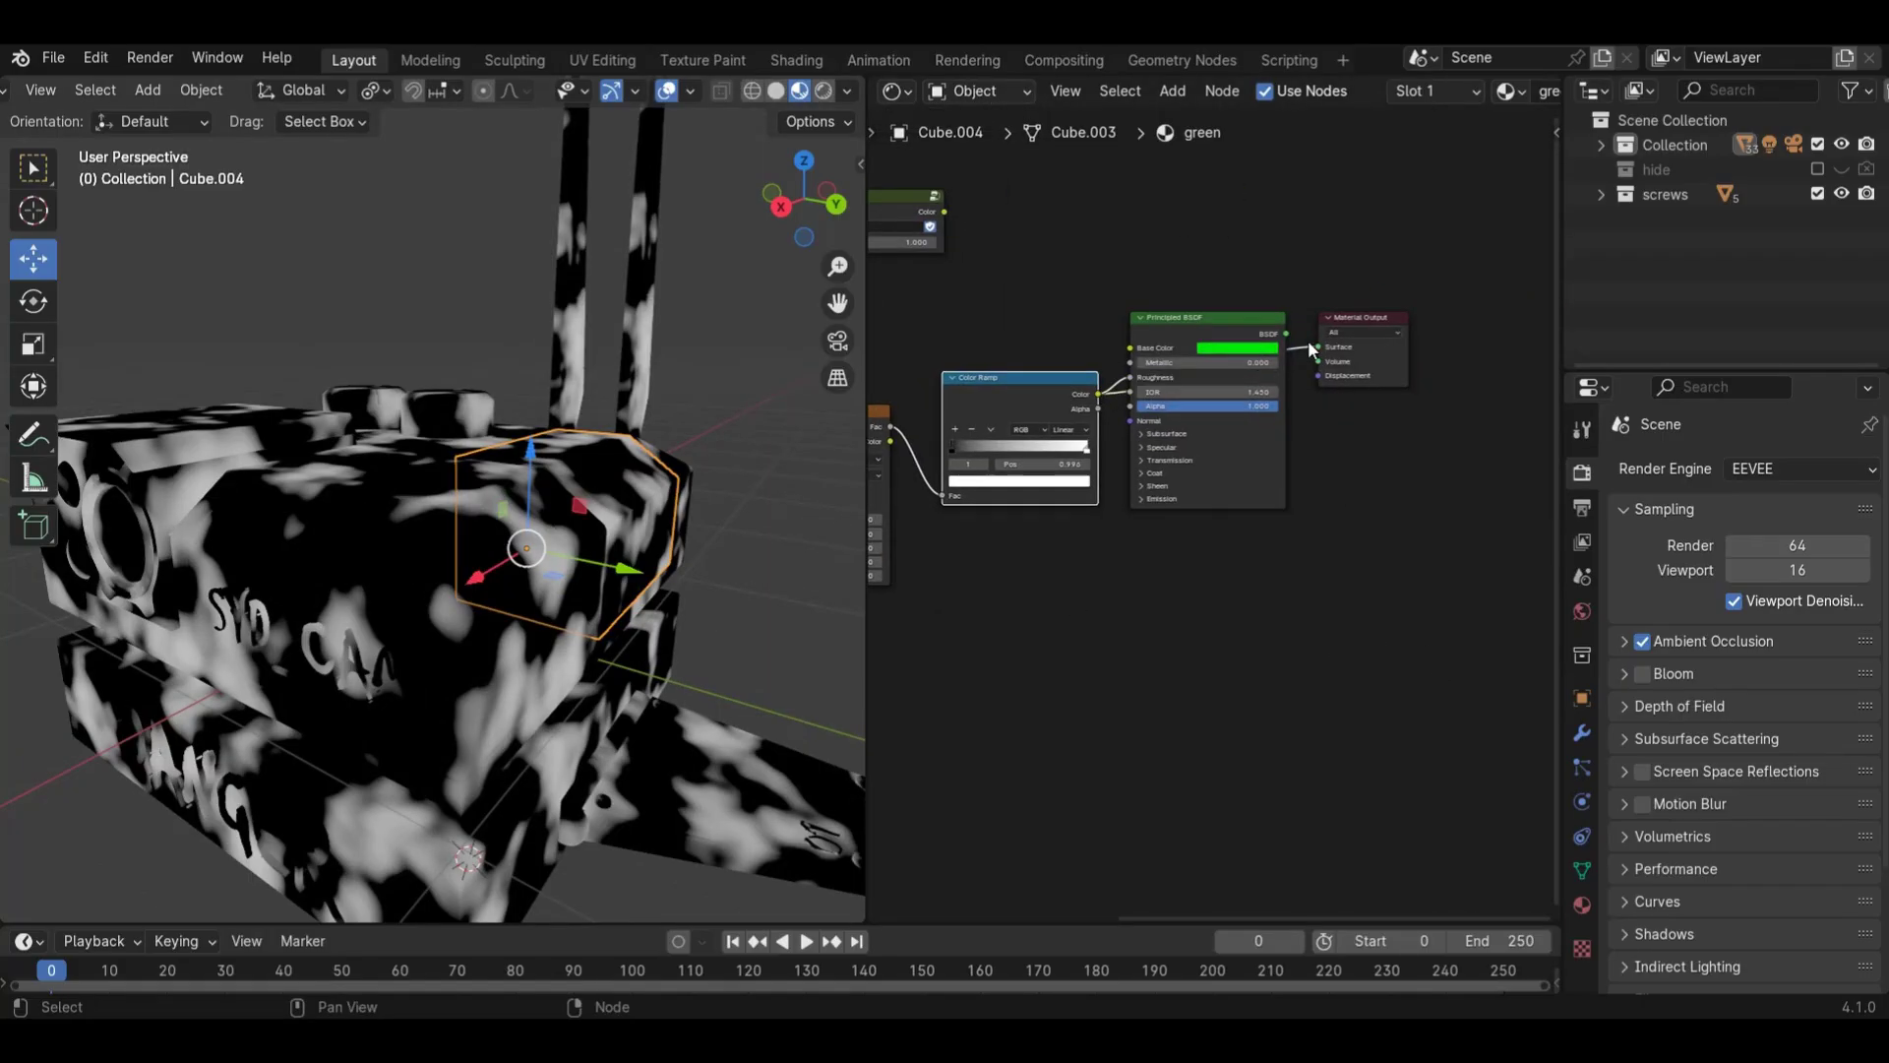
drag(1295, 334, 1319, 346)
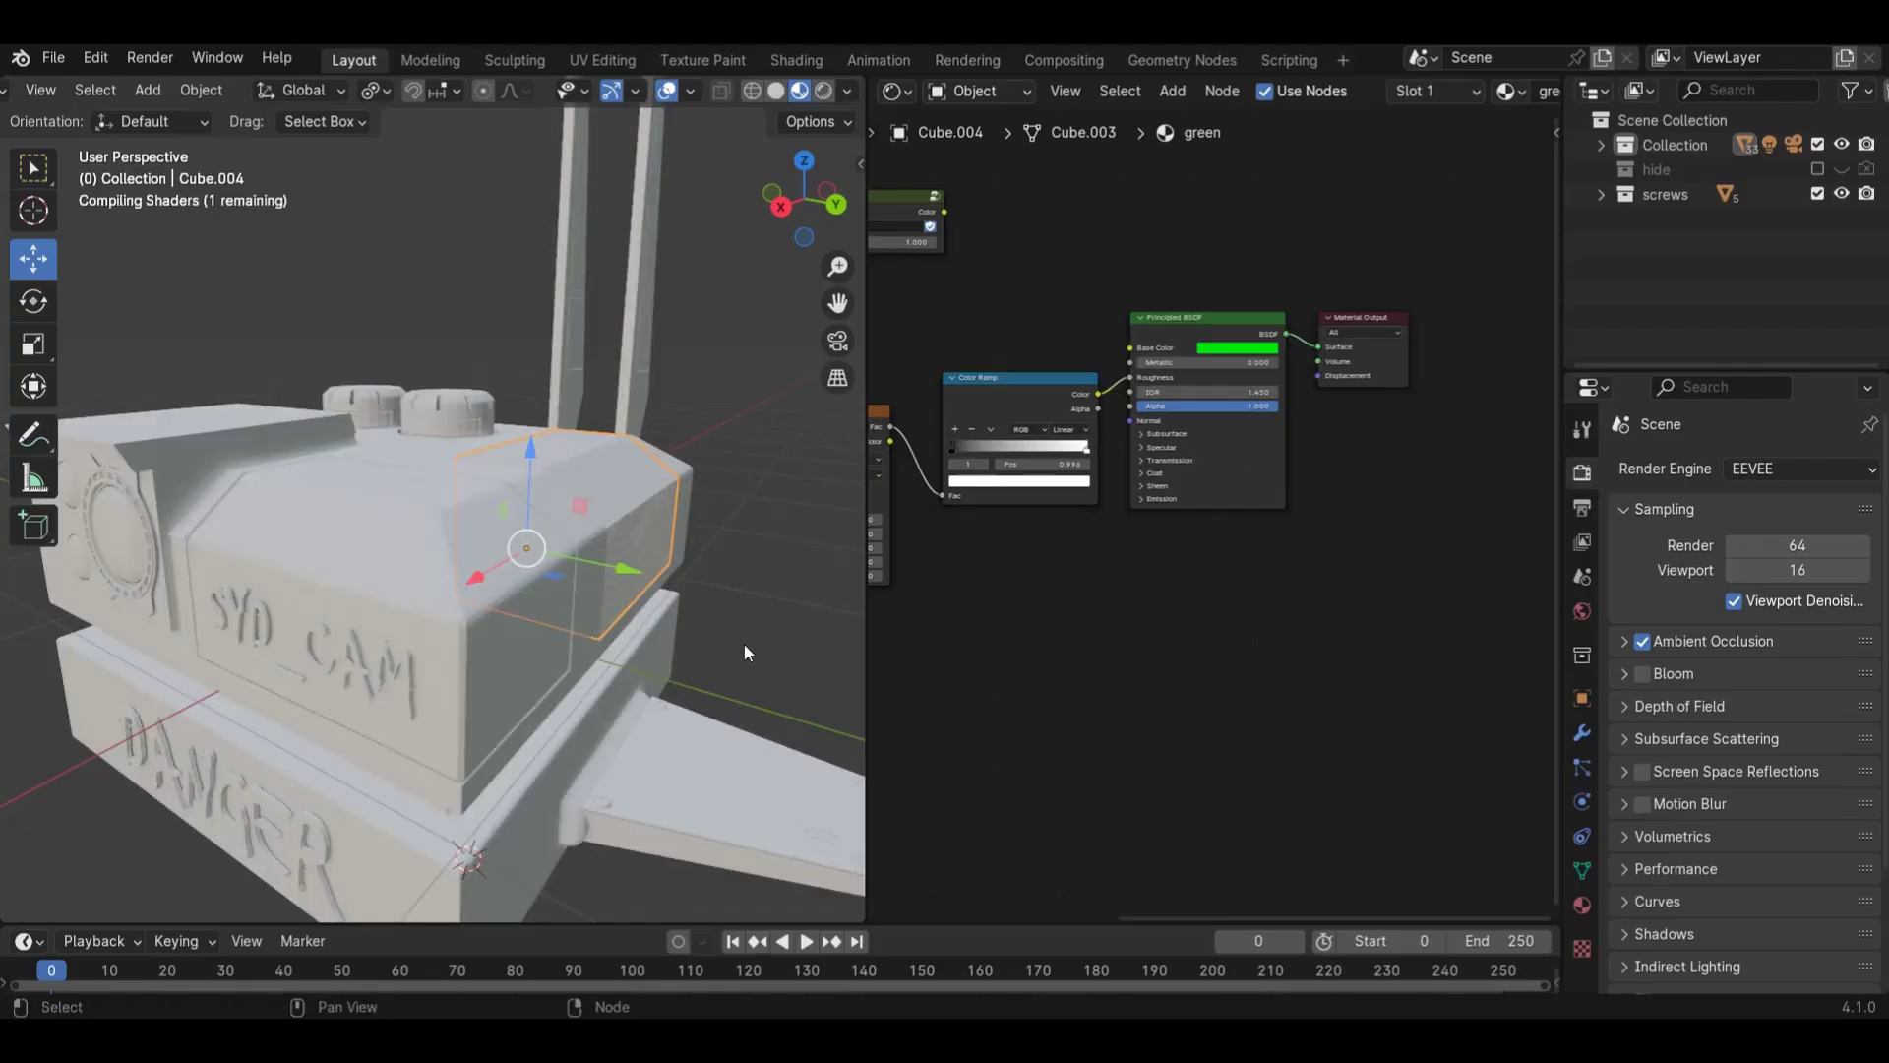
- Preview the Color Ramp mask and the green shader, and examine the roughness variation on the camera's upper surfaces
mouse_move(817, 241)
mouse_down()
mouse_move(794, 246)
mouse_move(825, 223)
mouse_move(818, 181)
mouse_move(799, 246)
mouse_up()
ctrl+shift+click(1061, 387)
ctrl+shift+click(1231, 317)
scroll(563, 416, up, 5)
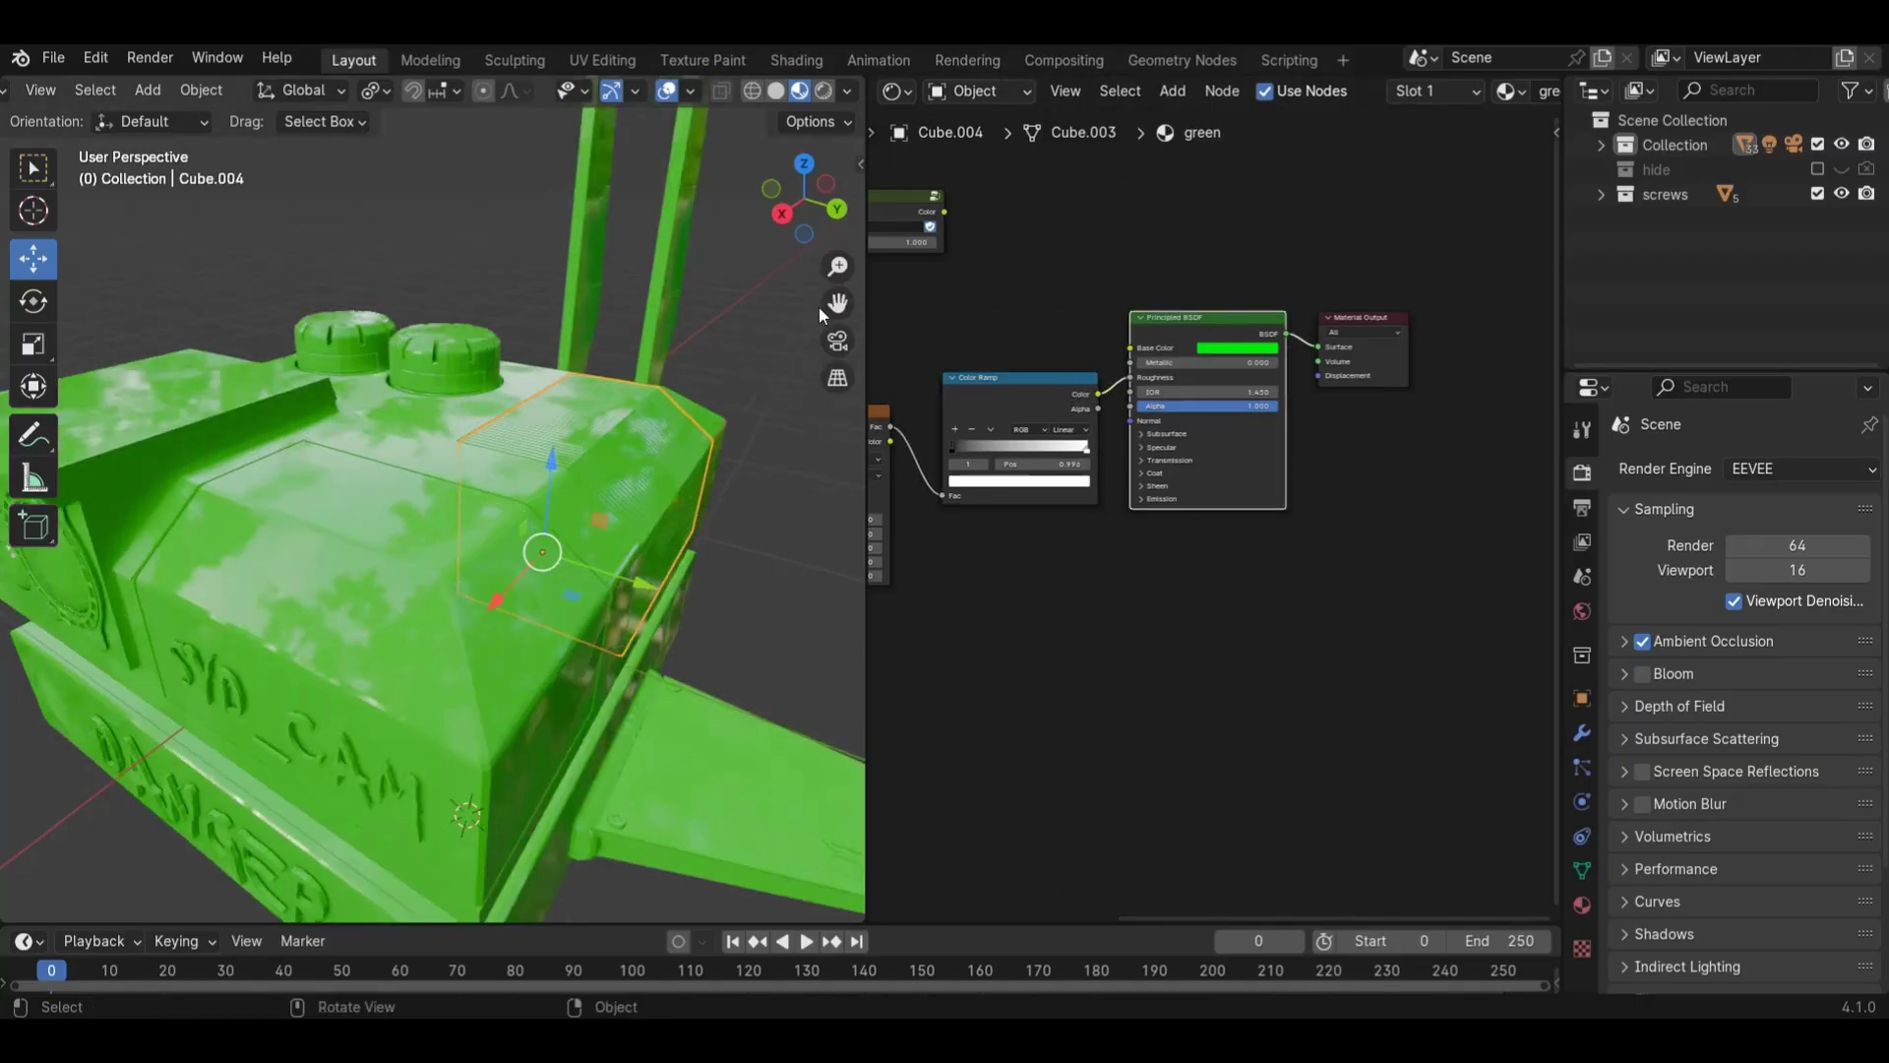
scroll(956, 443, up, 1)
scroll(529, 511, up, 2)
scroll(536, 507, up, 2)
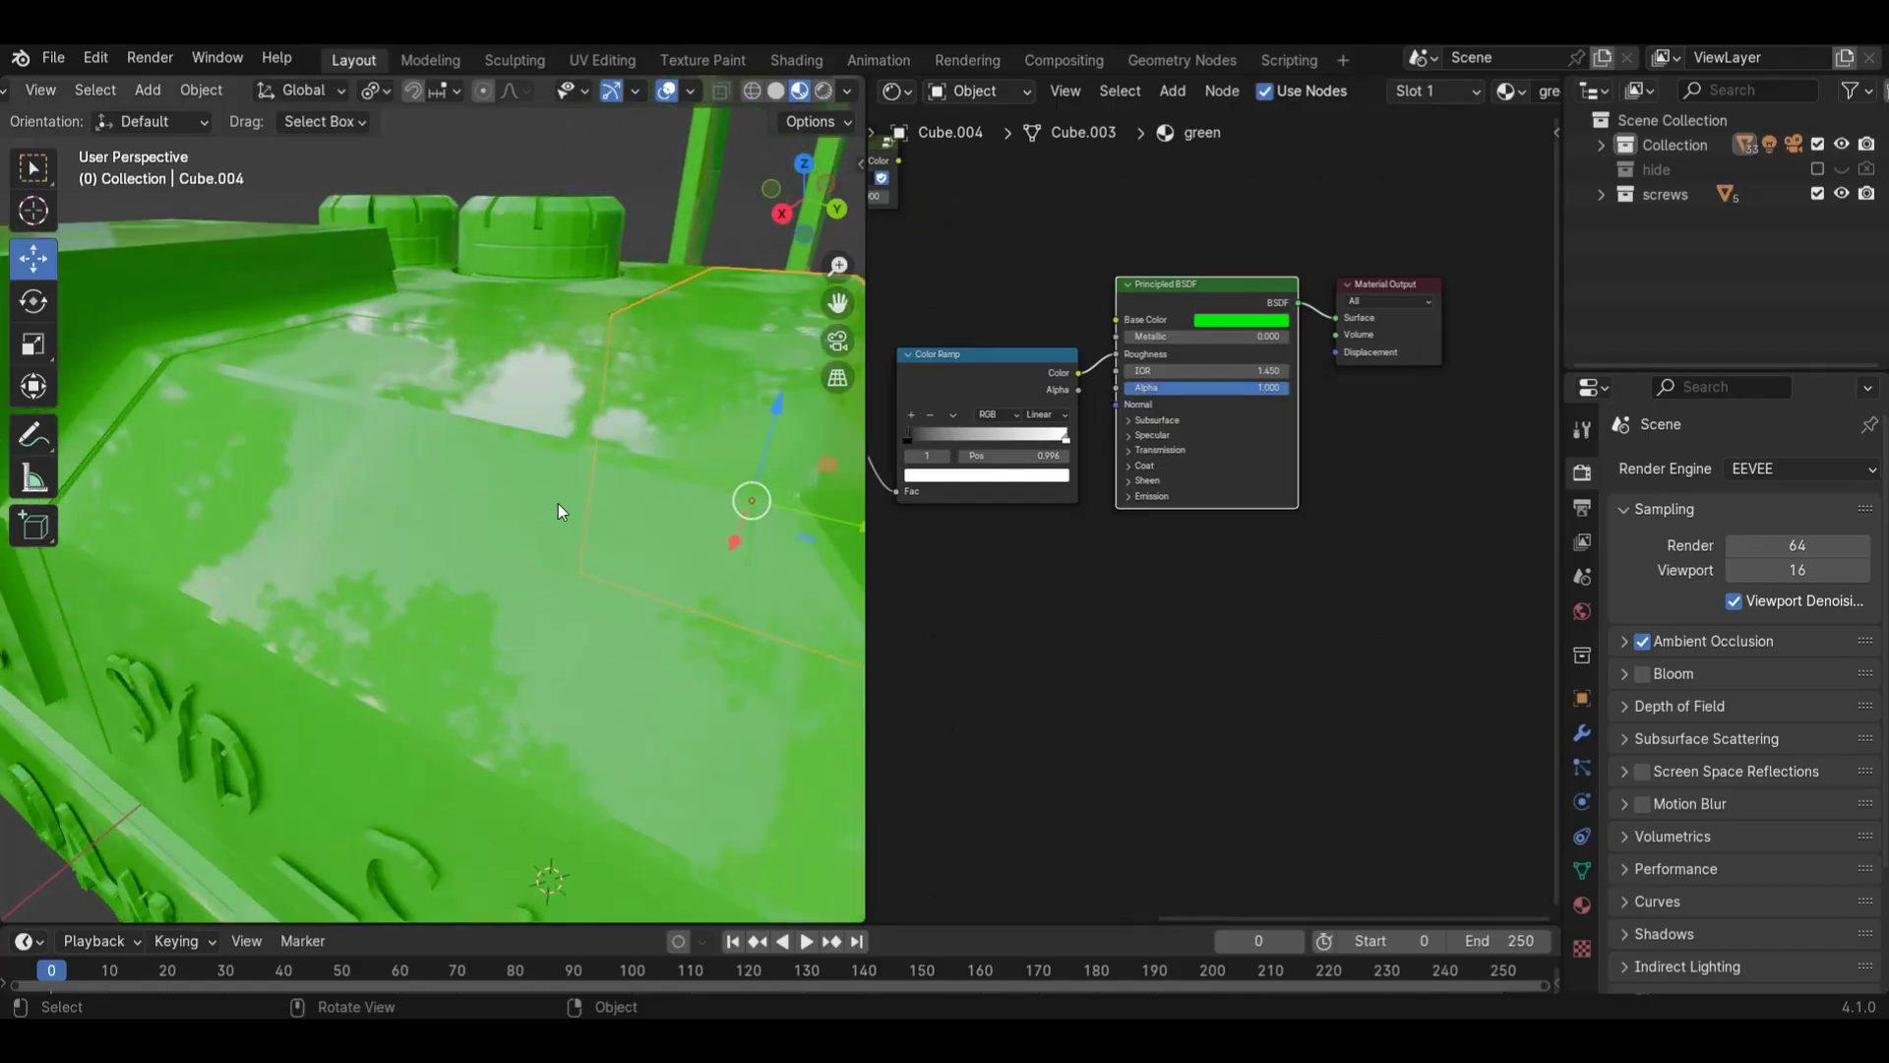
- Move the Color Ramp's white stop to 0.127, and preview the ramp mask followed by the full green shader
mouse_move(1069, 445)
mouse_down()
mouse_move(903, 440)
mouse_move(922, 444)
mouse_up()
click(1014, 378)
ctrl+shift+click(1014, 377)
scroll(351, 427, down, 2)
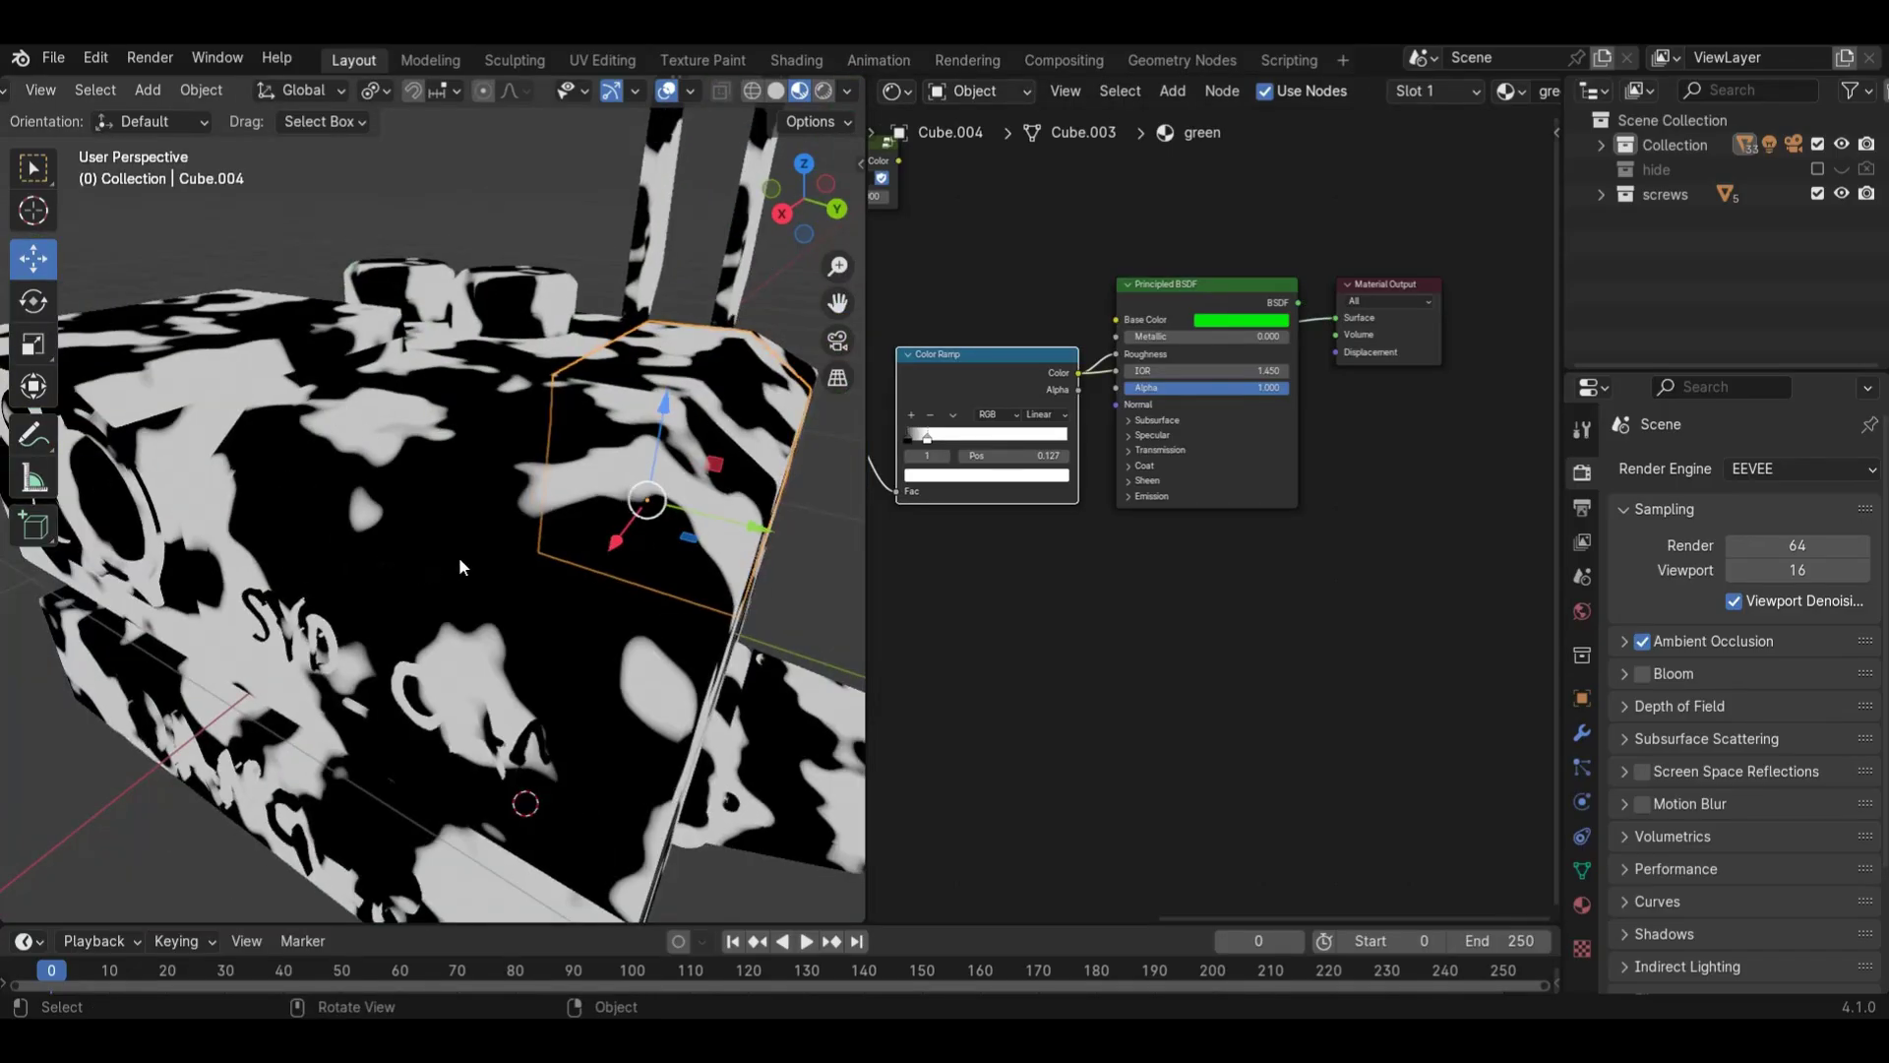
click(1259, 285)
ctrl+shift+click(1259, 286)
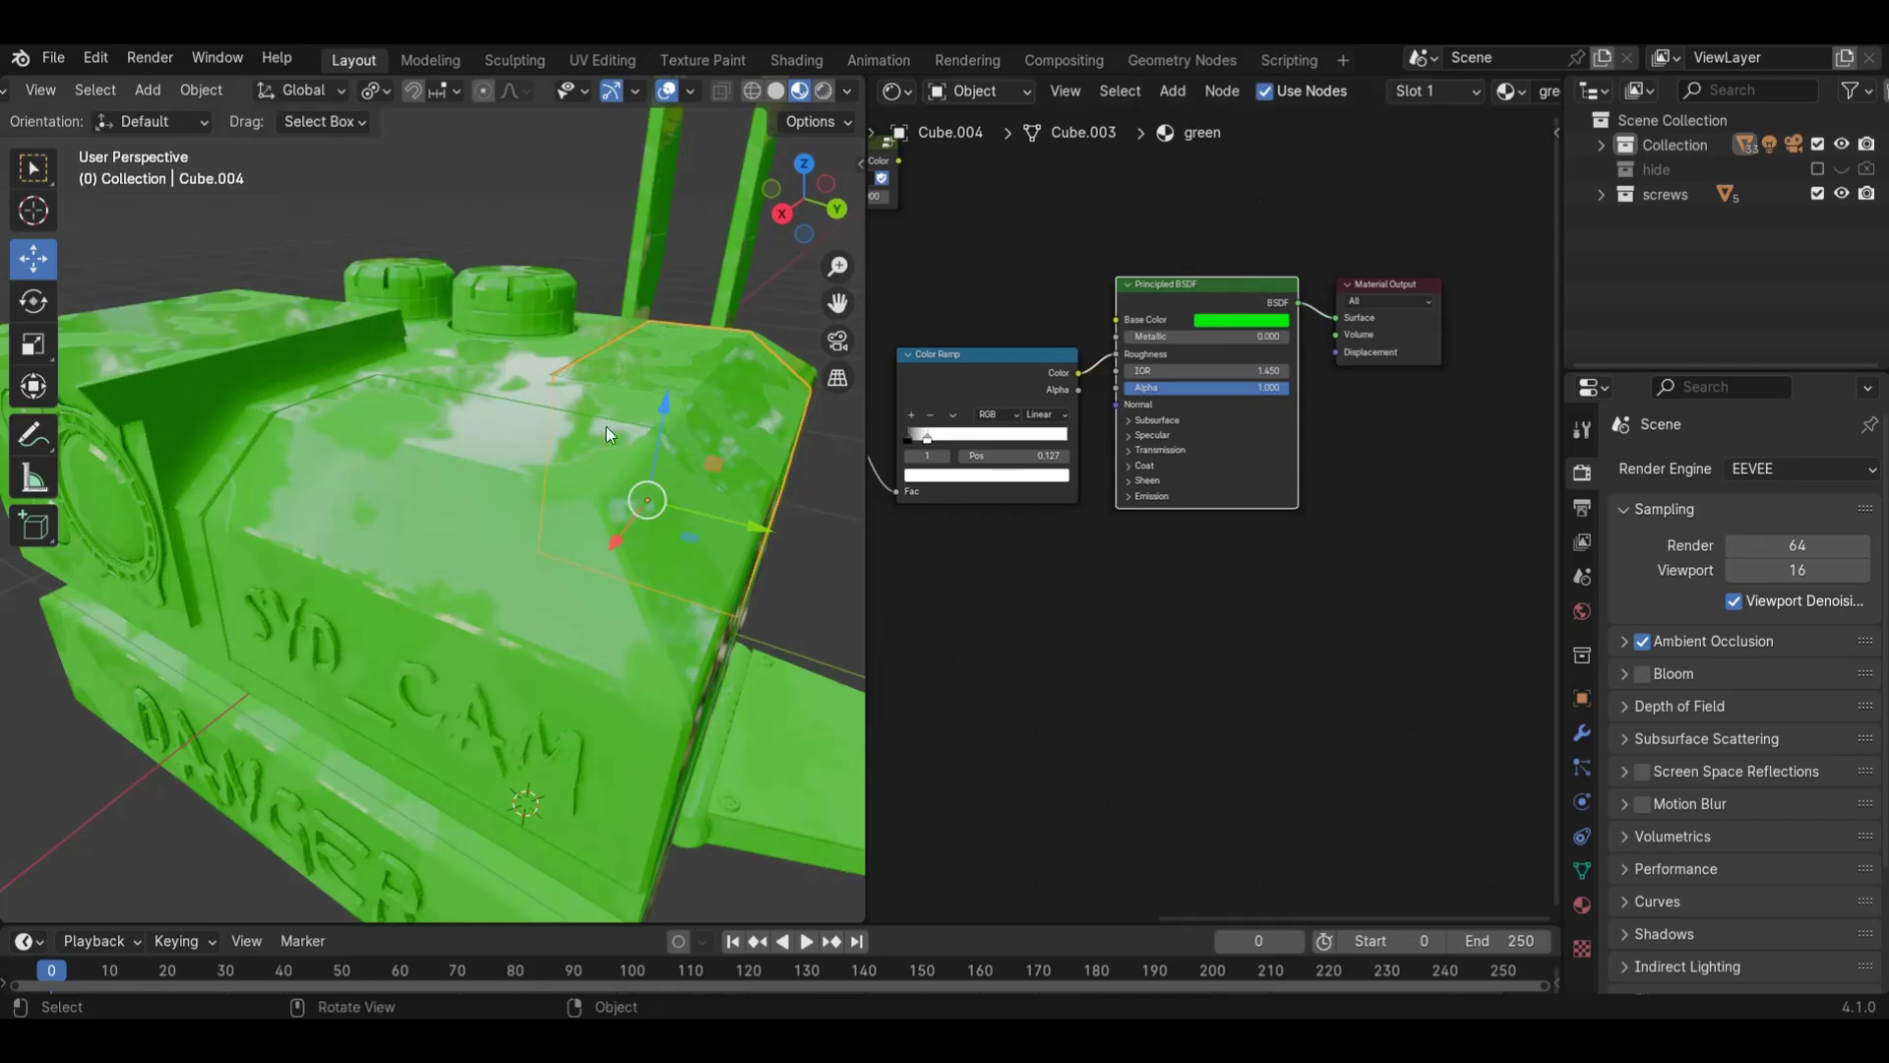
- Preview the Color Ramp mask on the camera and move the ramp's white stop to 0.858
scroll(504, 415, up, 3)
click(1037, 378)
ctrl+shift+click(1037, 378)
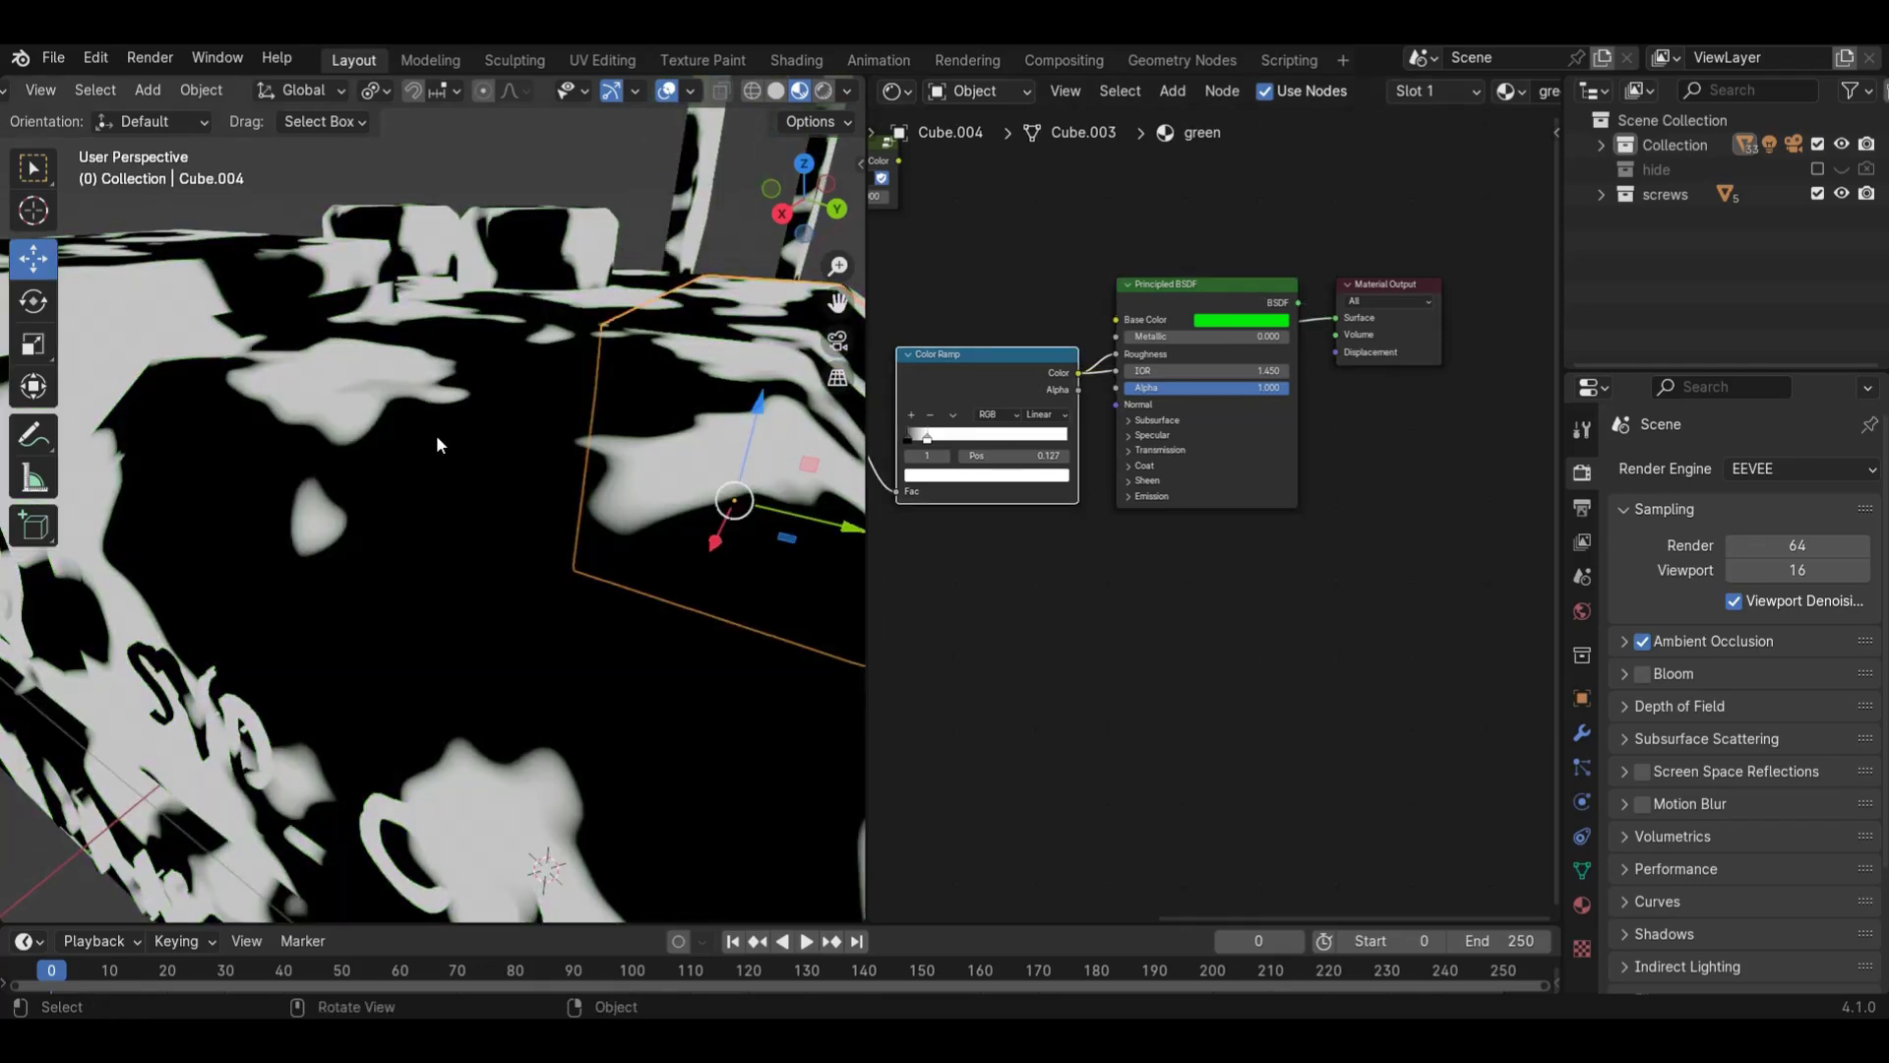
drag(928, 436, 1052, 440)
scroll(423, 487, down, 4)
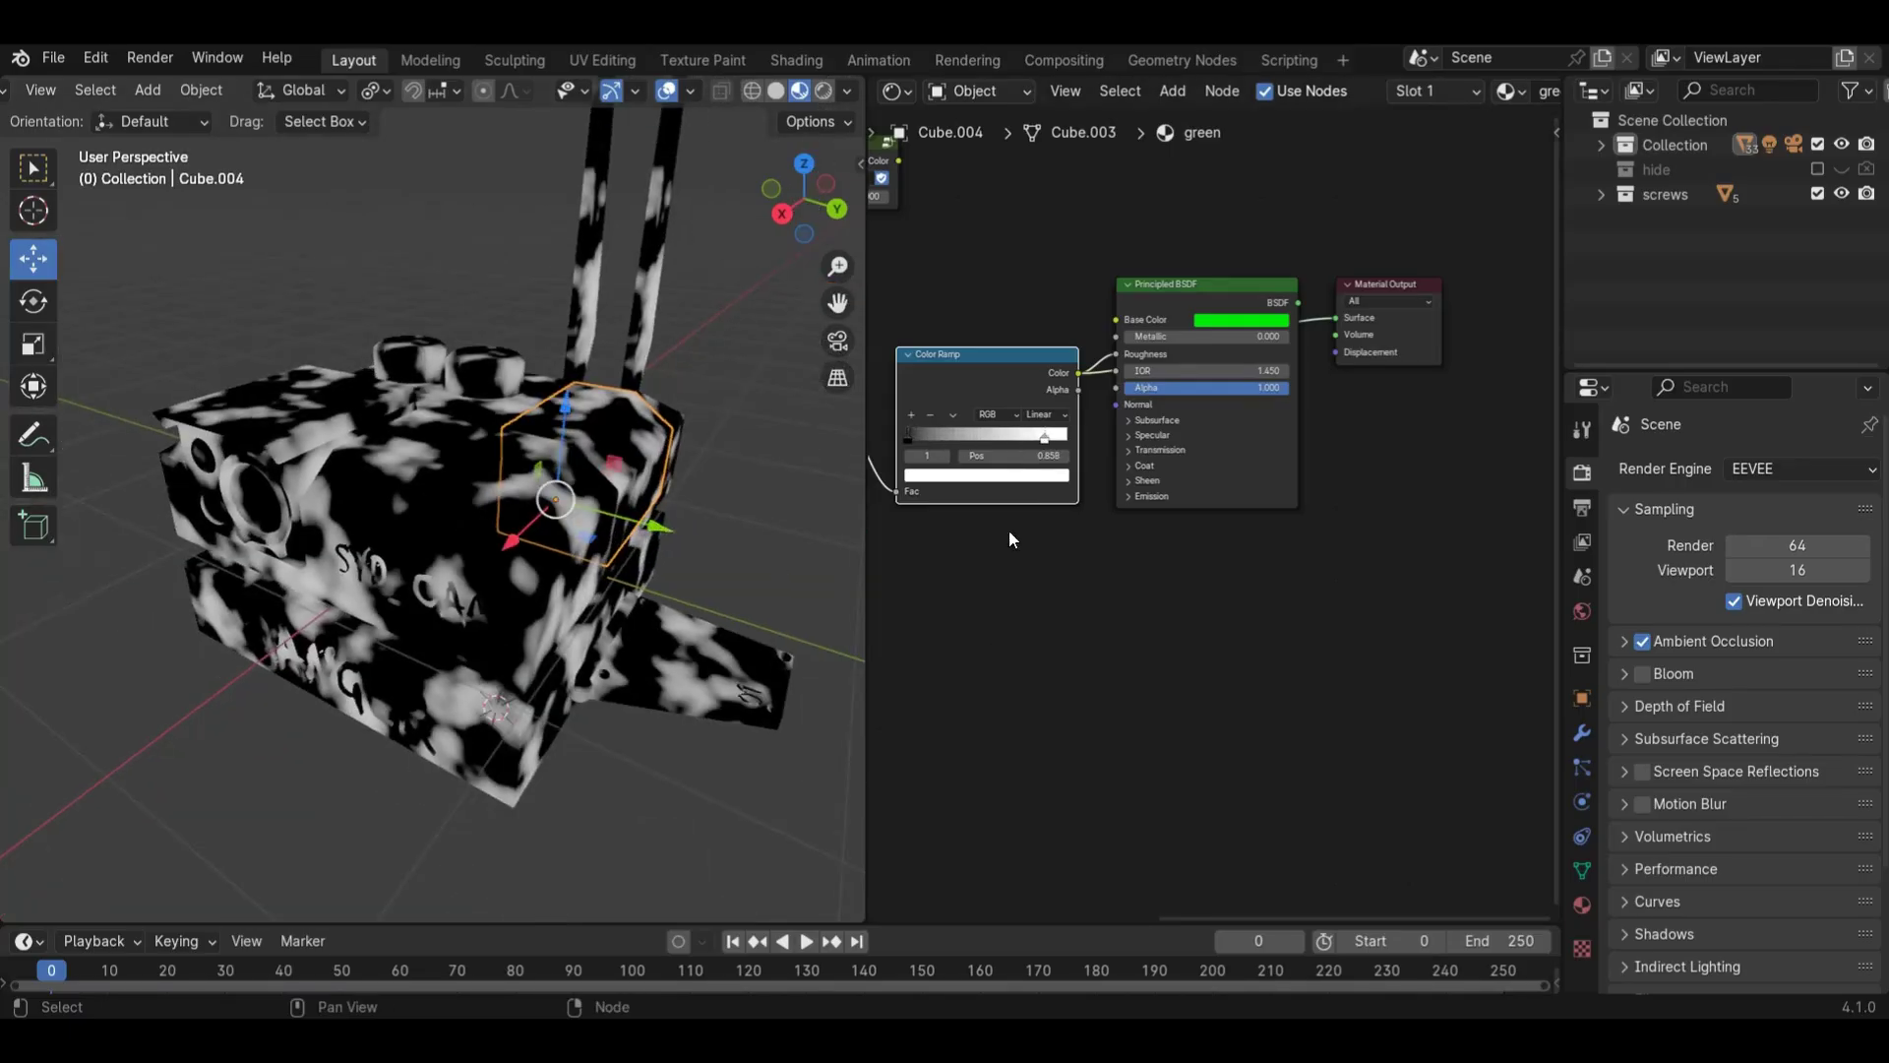
- Move the Texture Coordinate, Mapping, Noise Texture and Color Ramp nodes together farther from the Principled BSDF to make room
scroll(916, 482, down, 5)
drag(915, 450, 1166, 590)
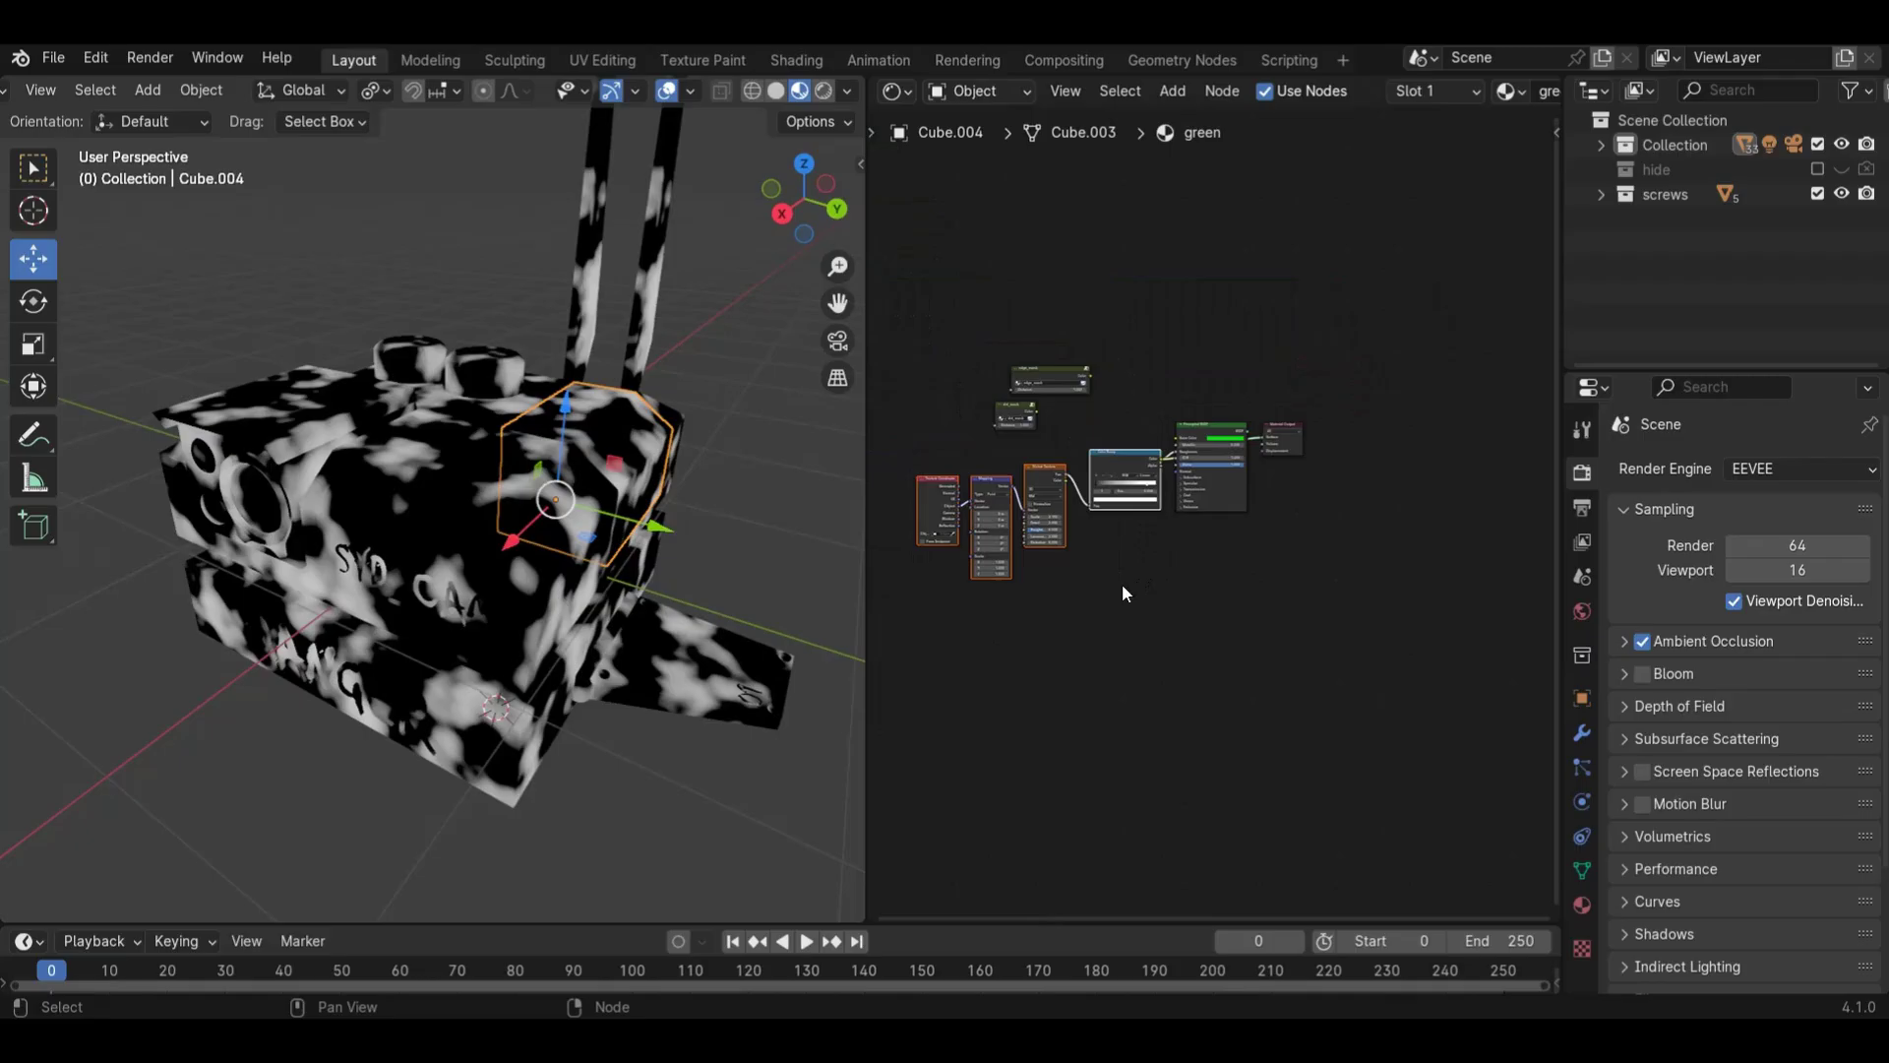
key(g)
click(973, 596)
middle_drag(1072, 558, 1135, 573)
scroll(1230, 569, up, 2)
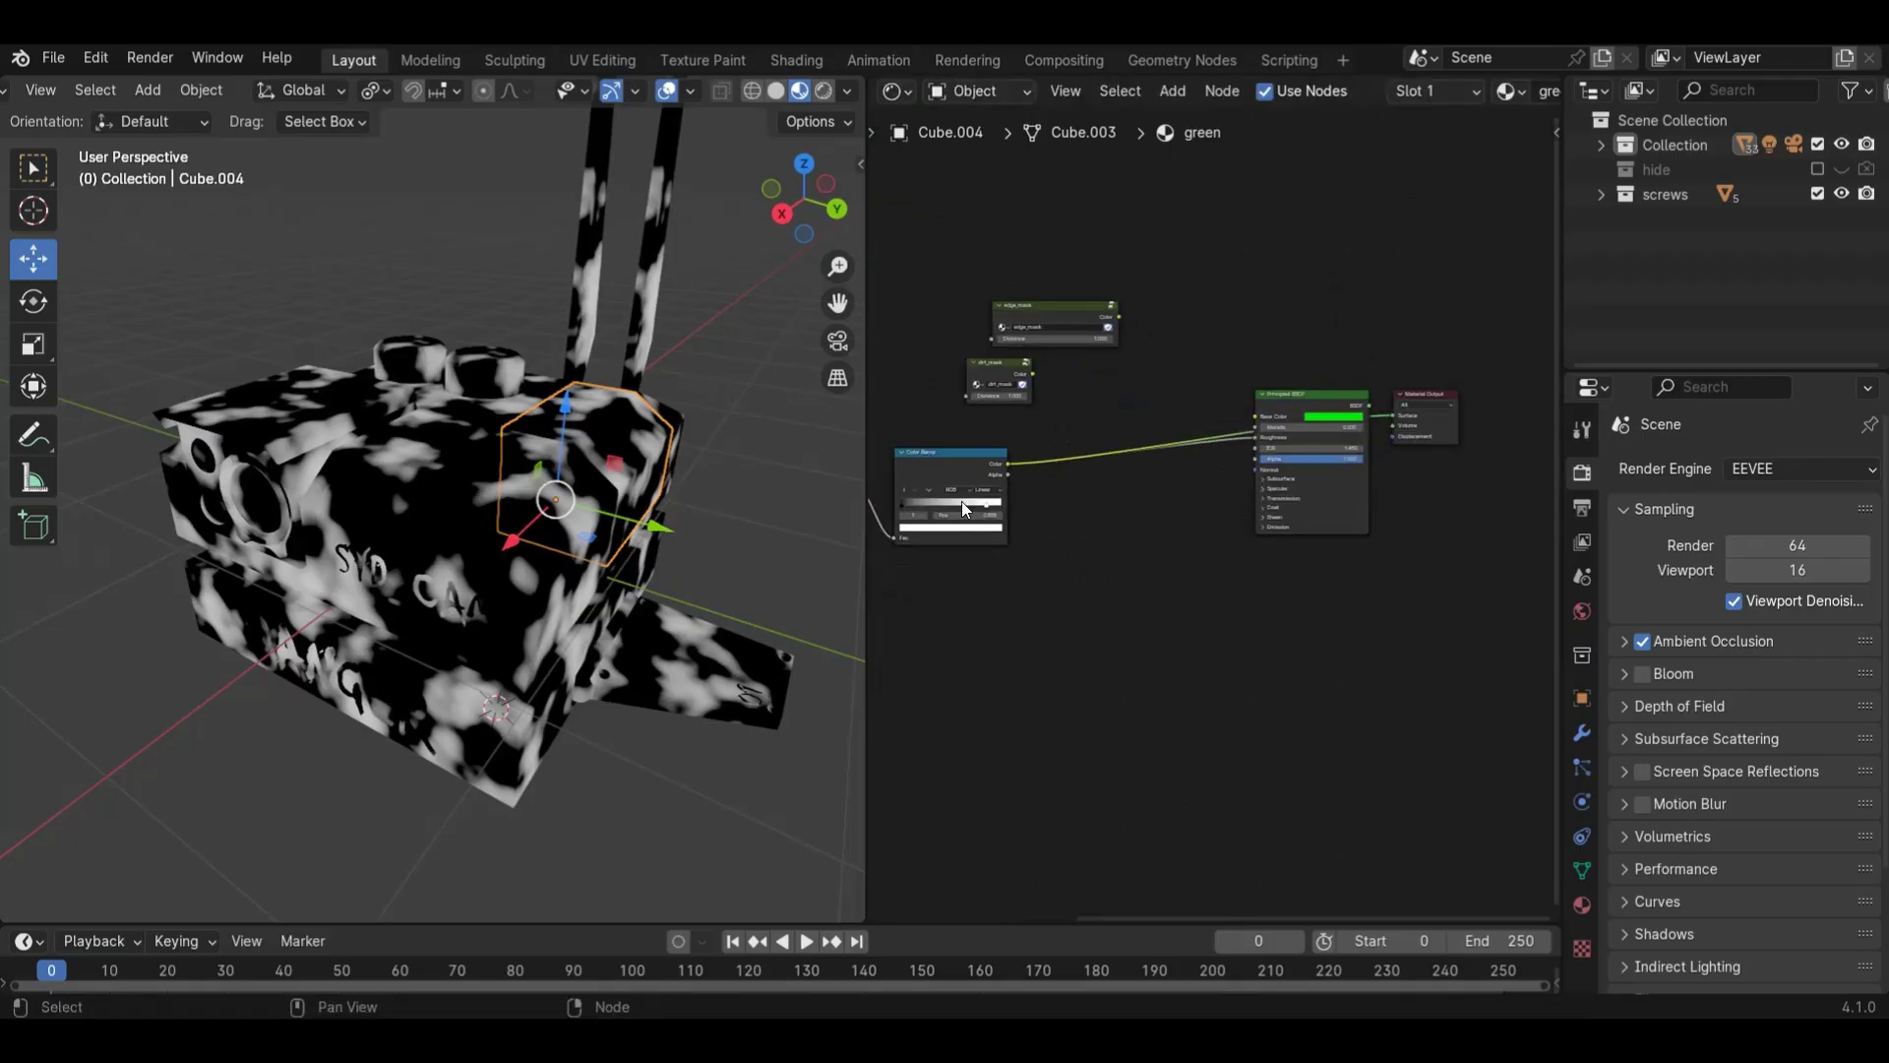
- Add a Map Range node between the Color Ramp's color output and the Principled BSDF's roughness
key(shift+a)
text(map)
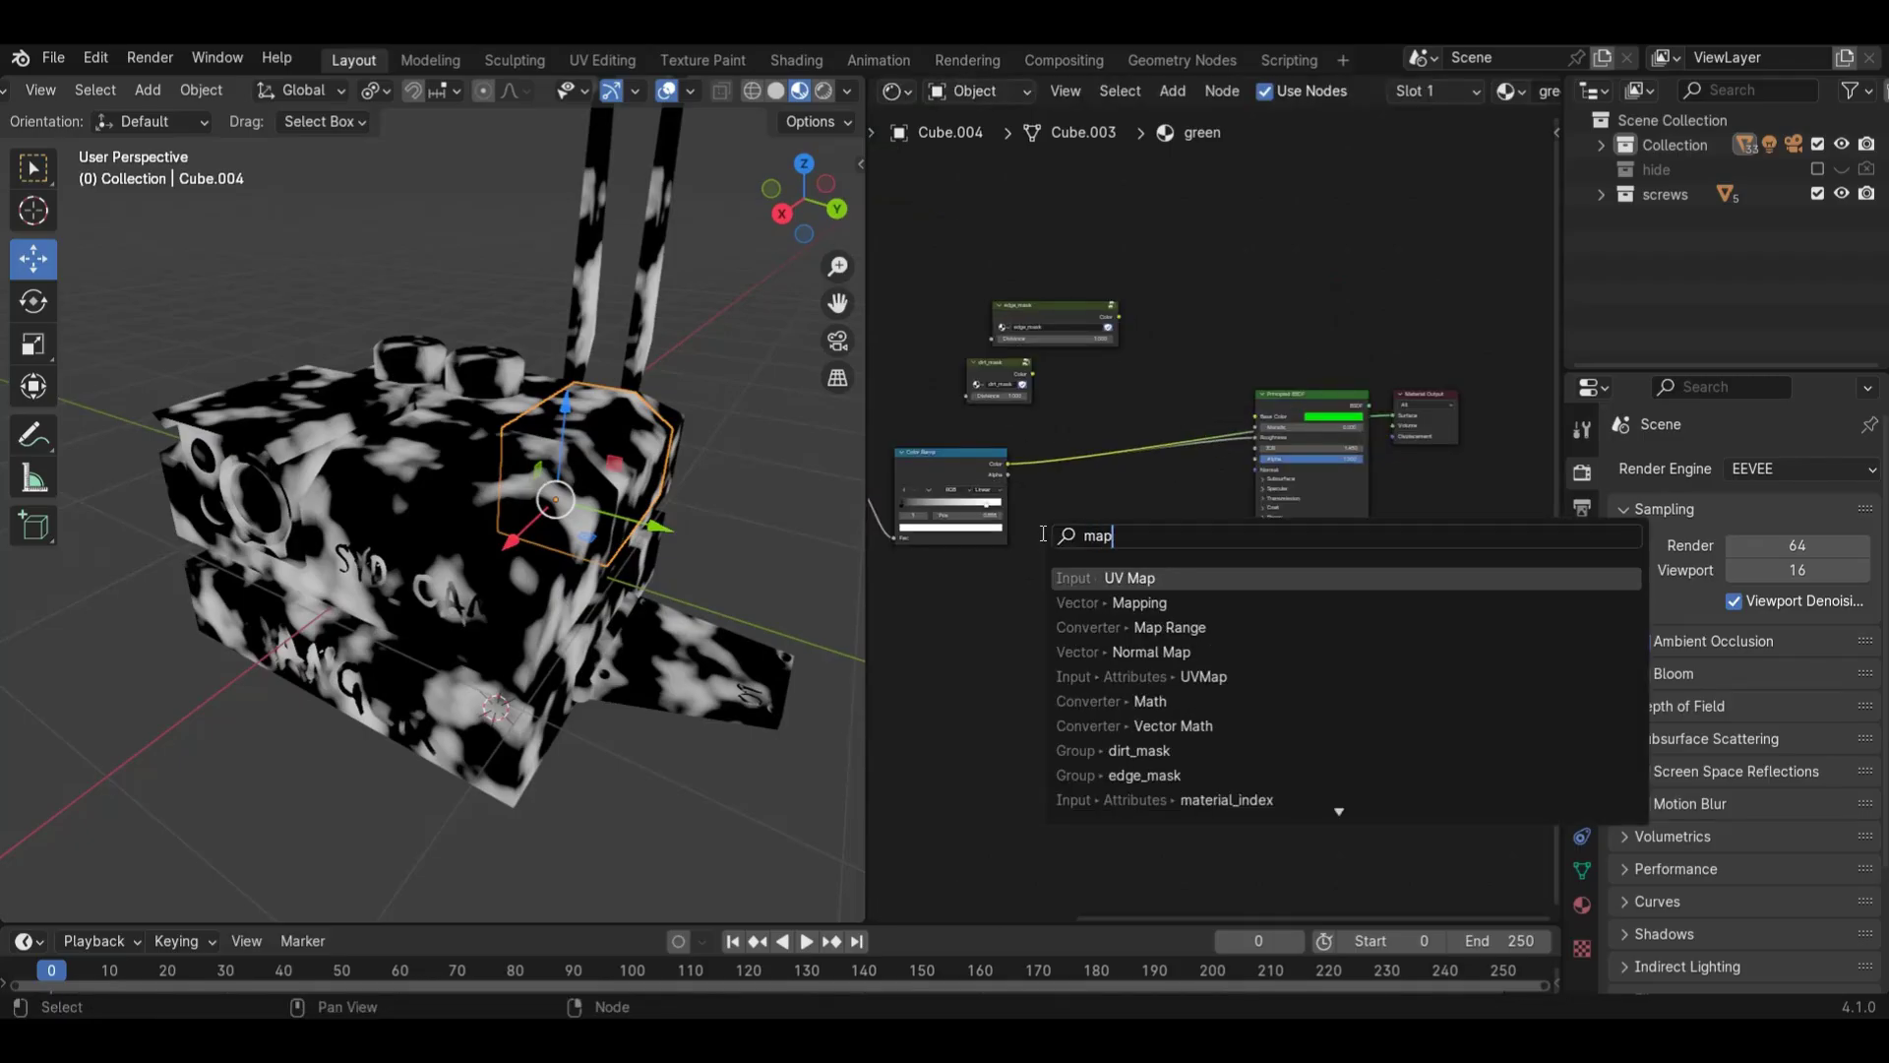
click(1144, 630)
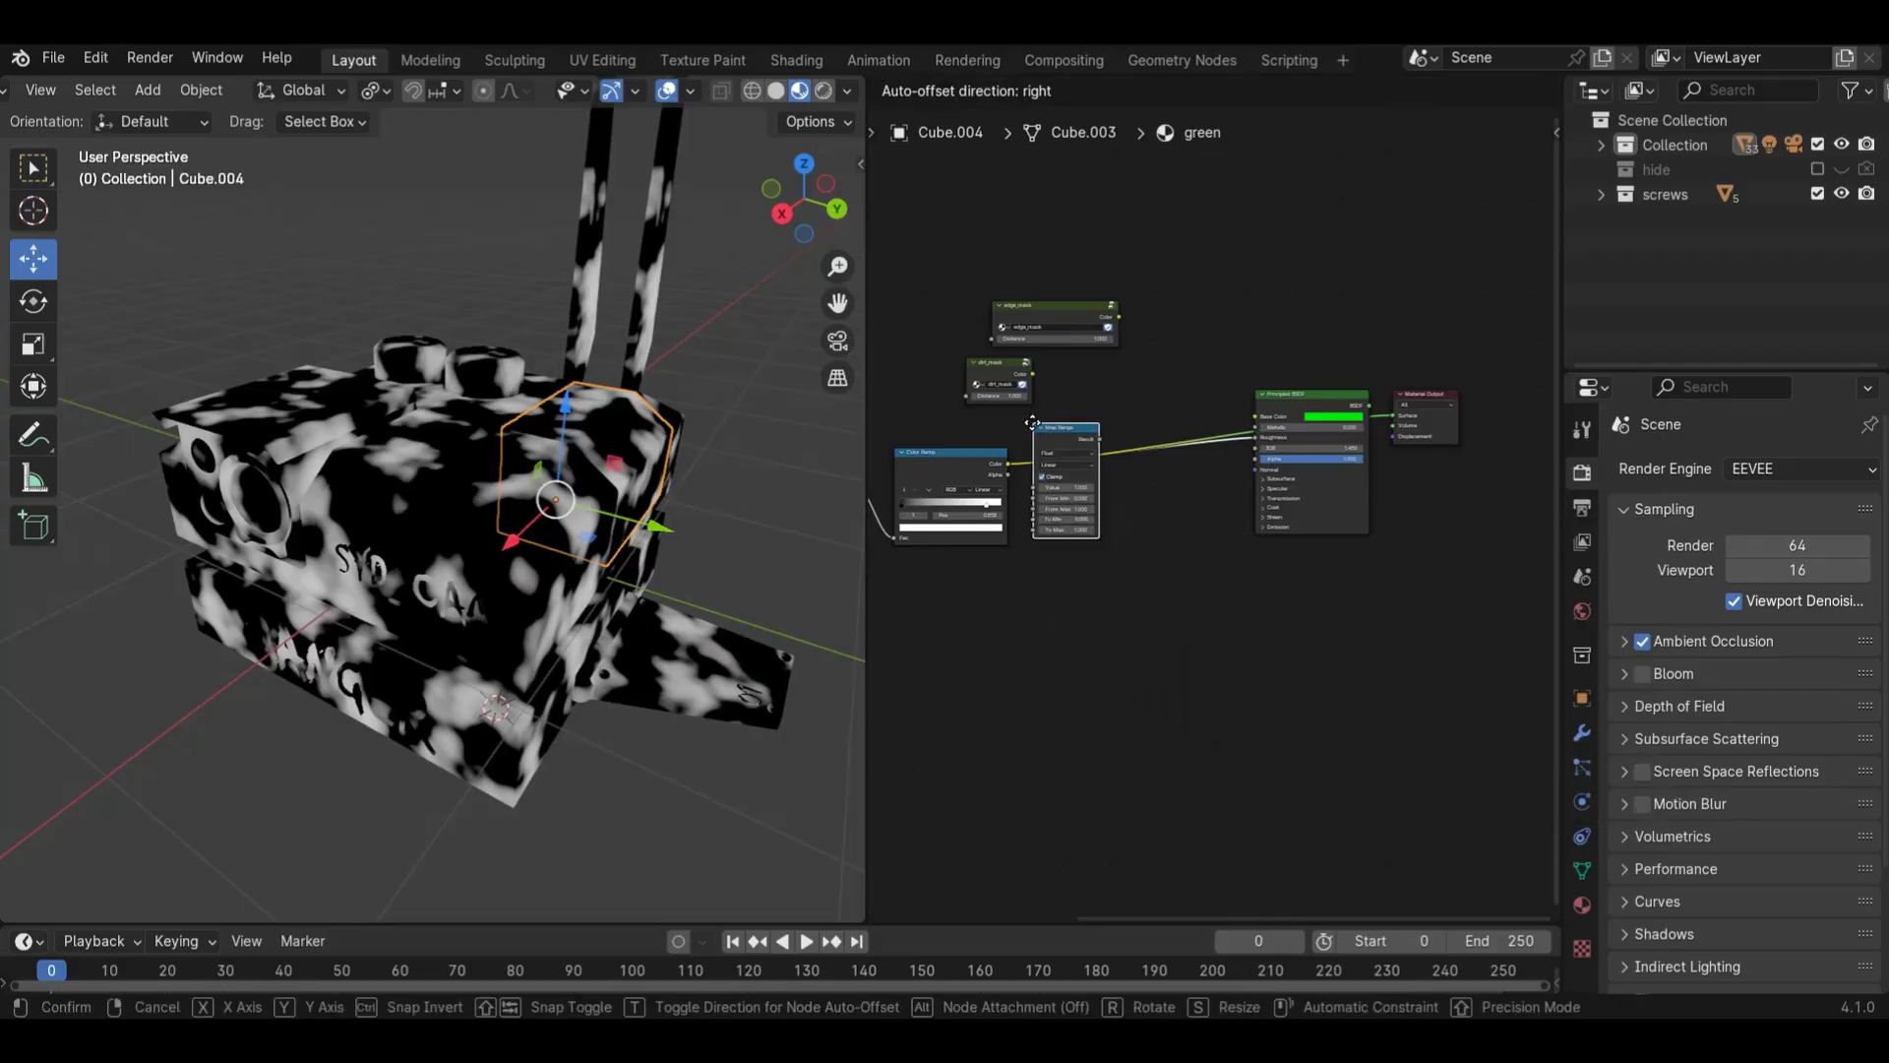
click(1036, 433)
middle_drag(1176, 472, 1251, 436)
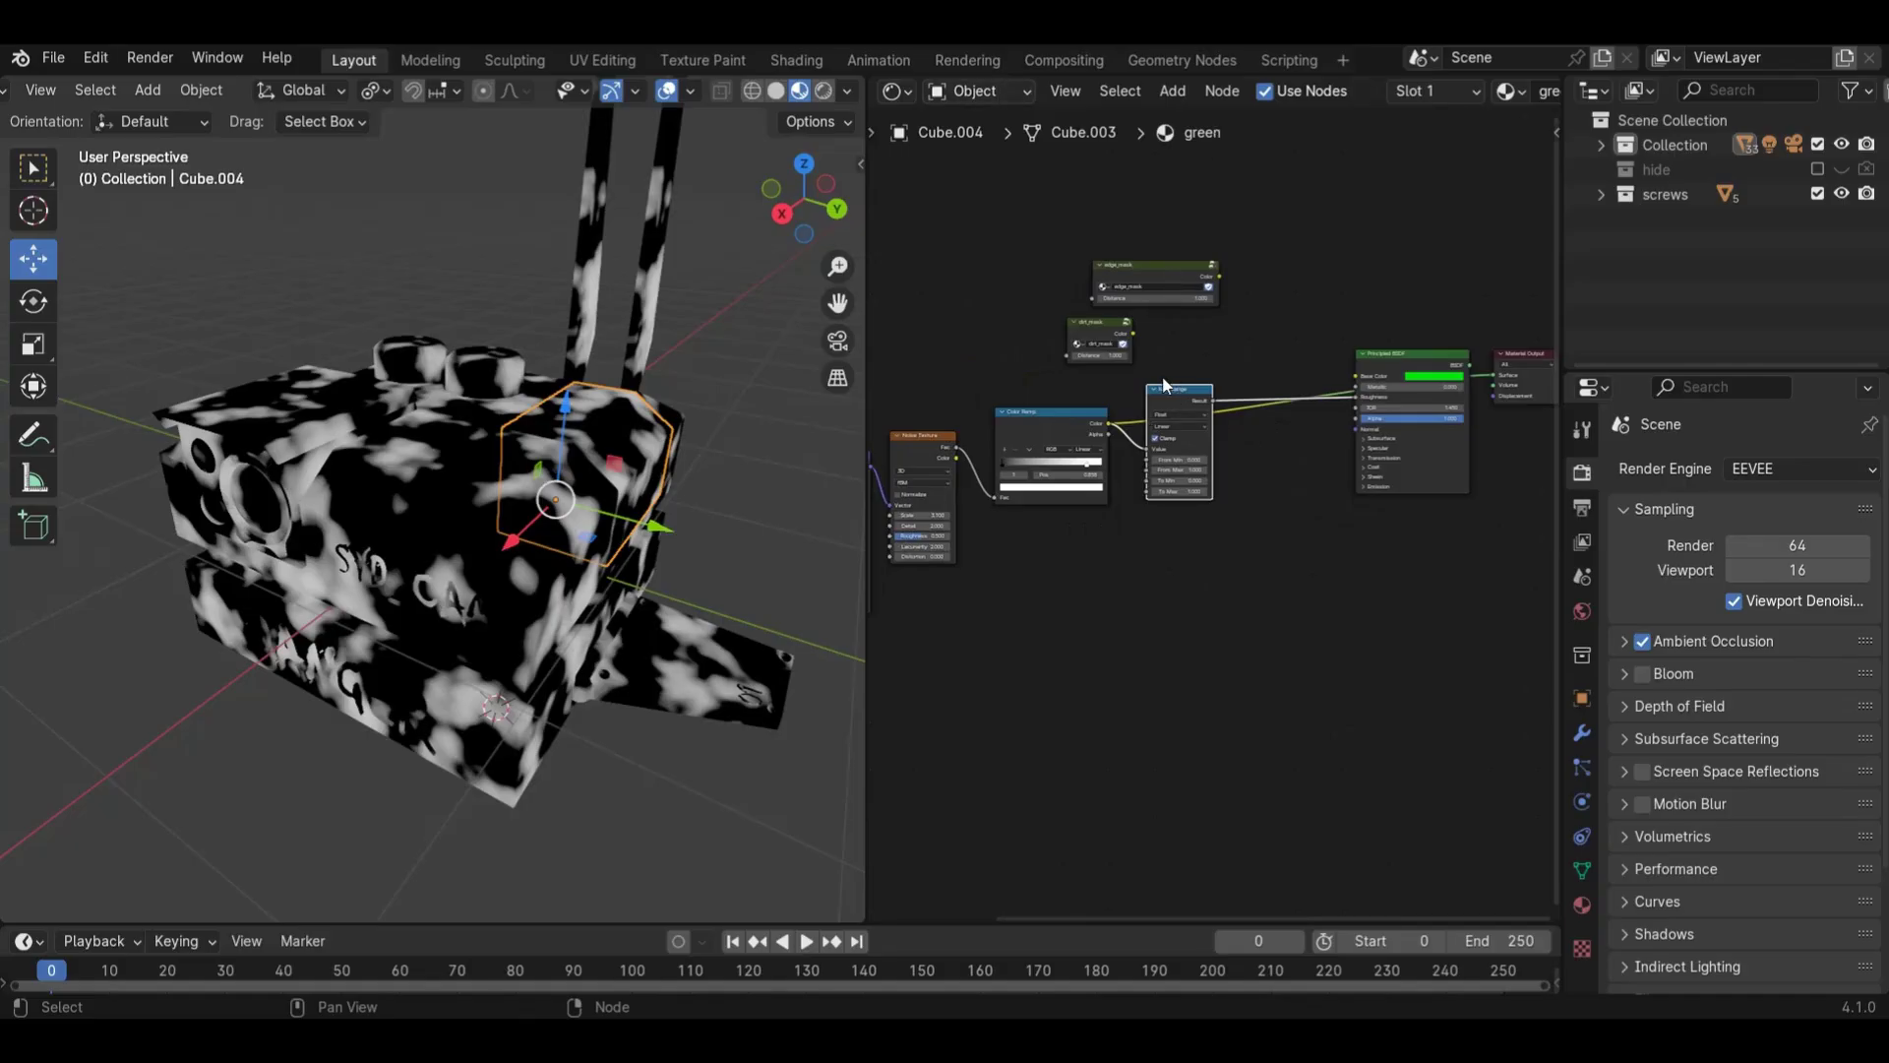
scroll(1220, 196, up, 2)
click(1171, 91)
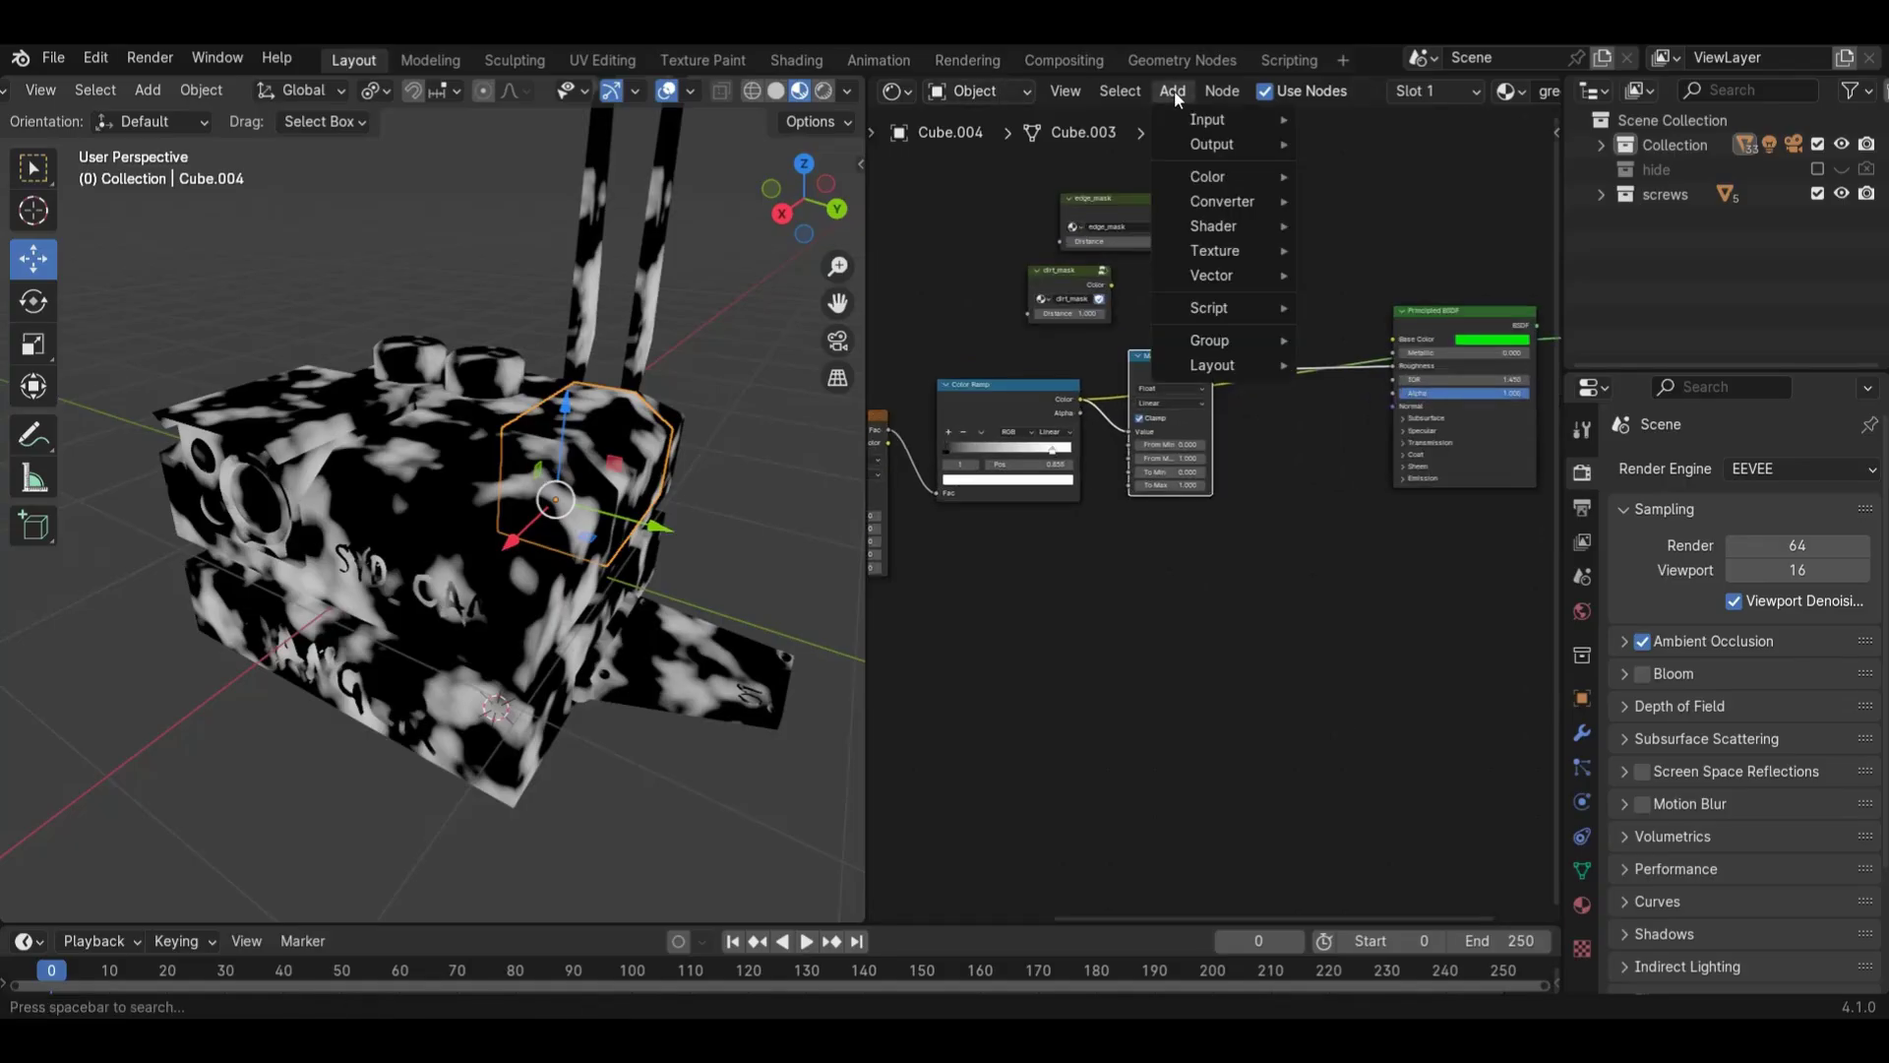
mouse_move(1192, 119)
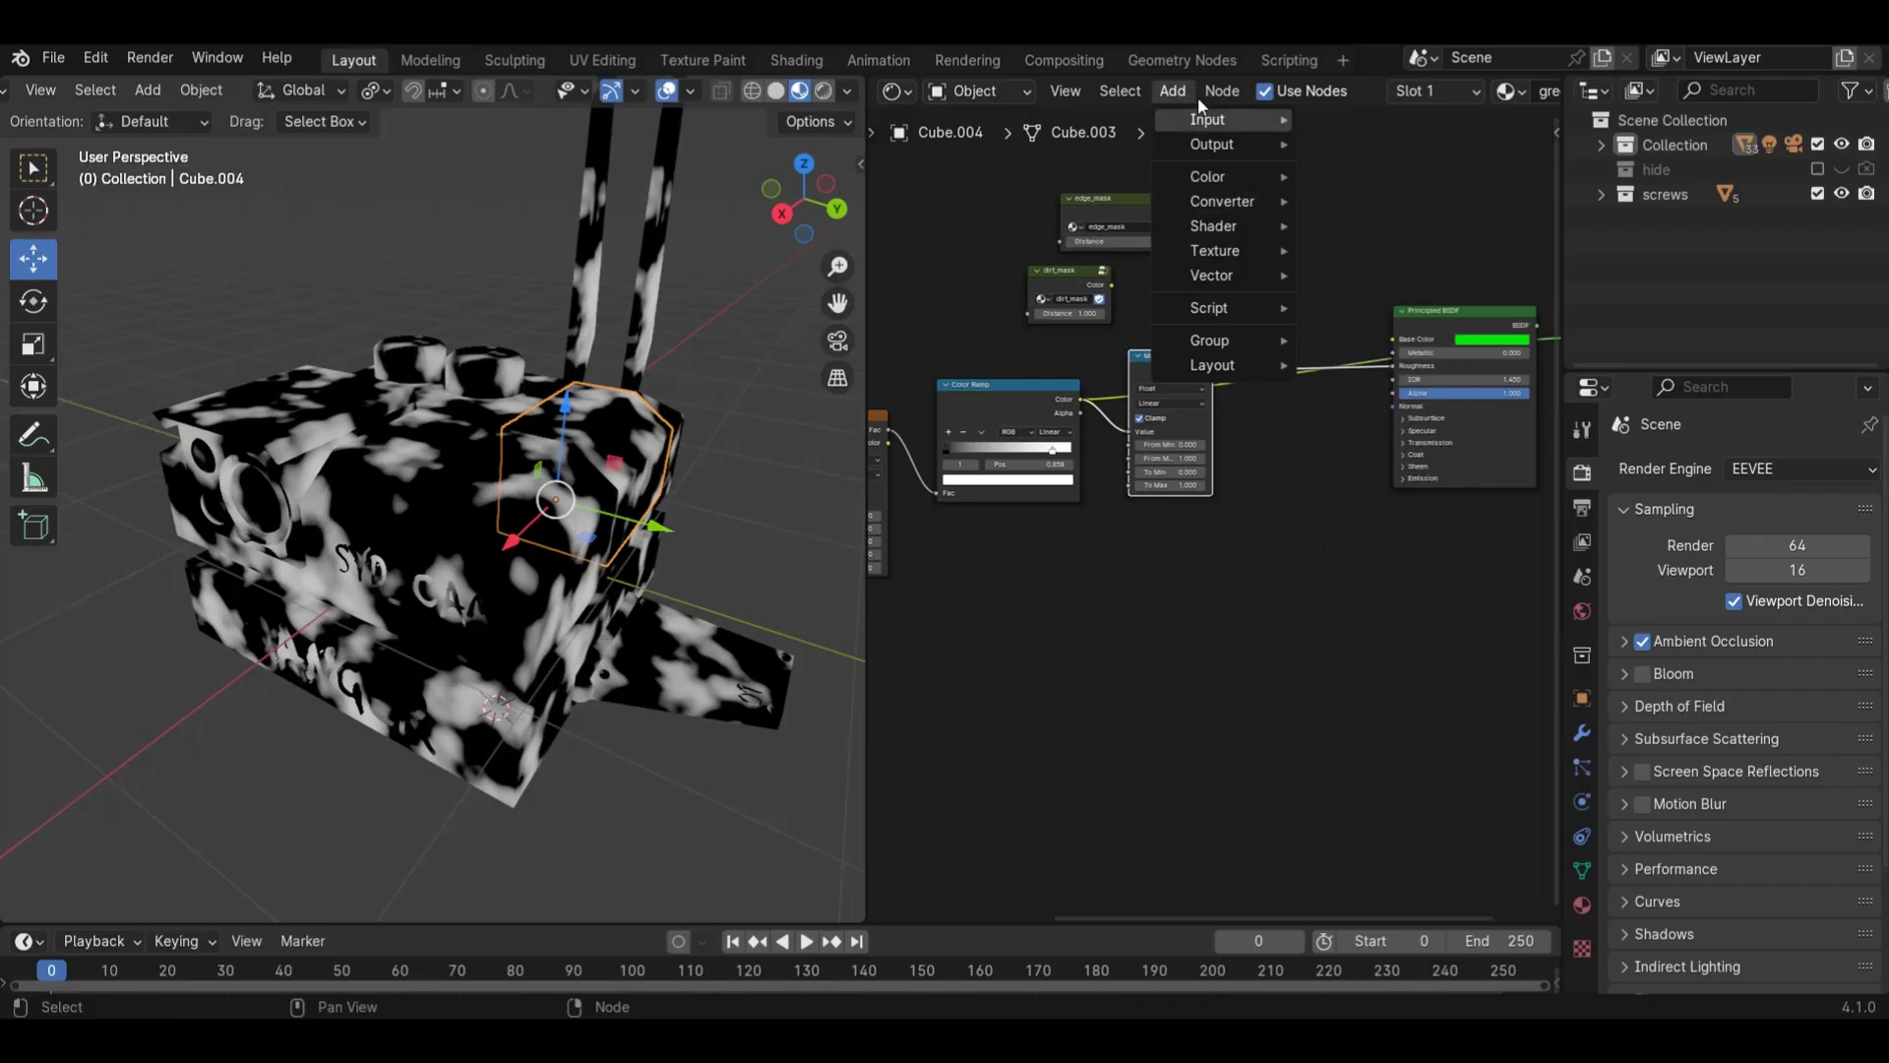
key(shift+a)
click(1213, 598)
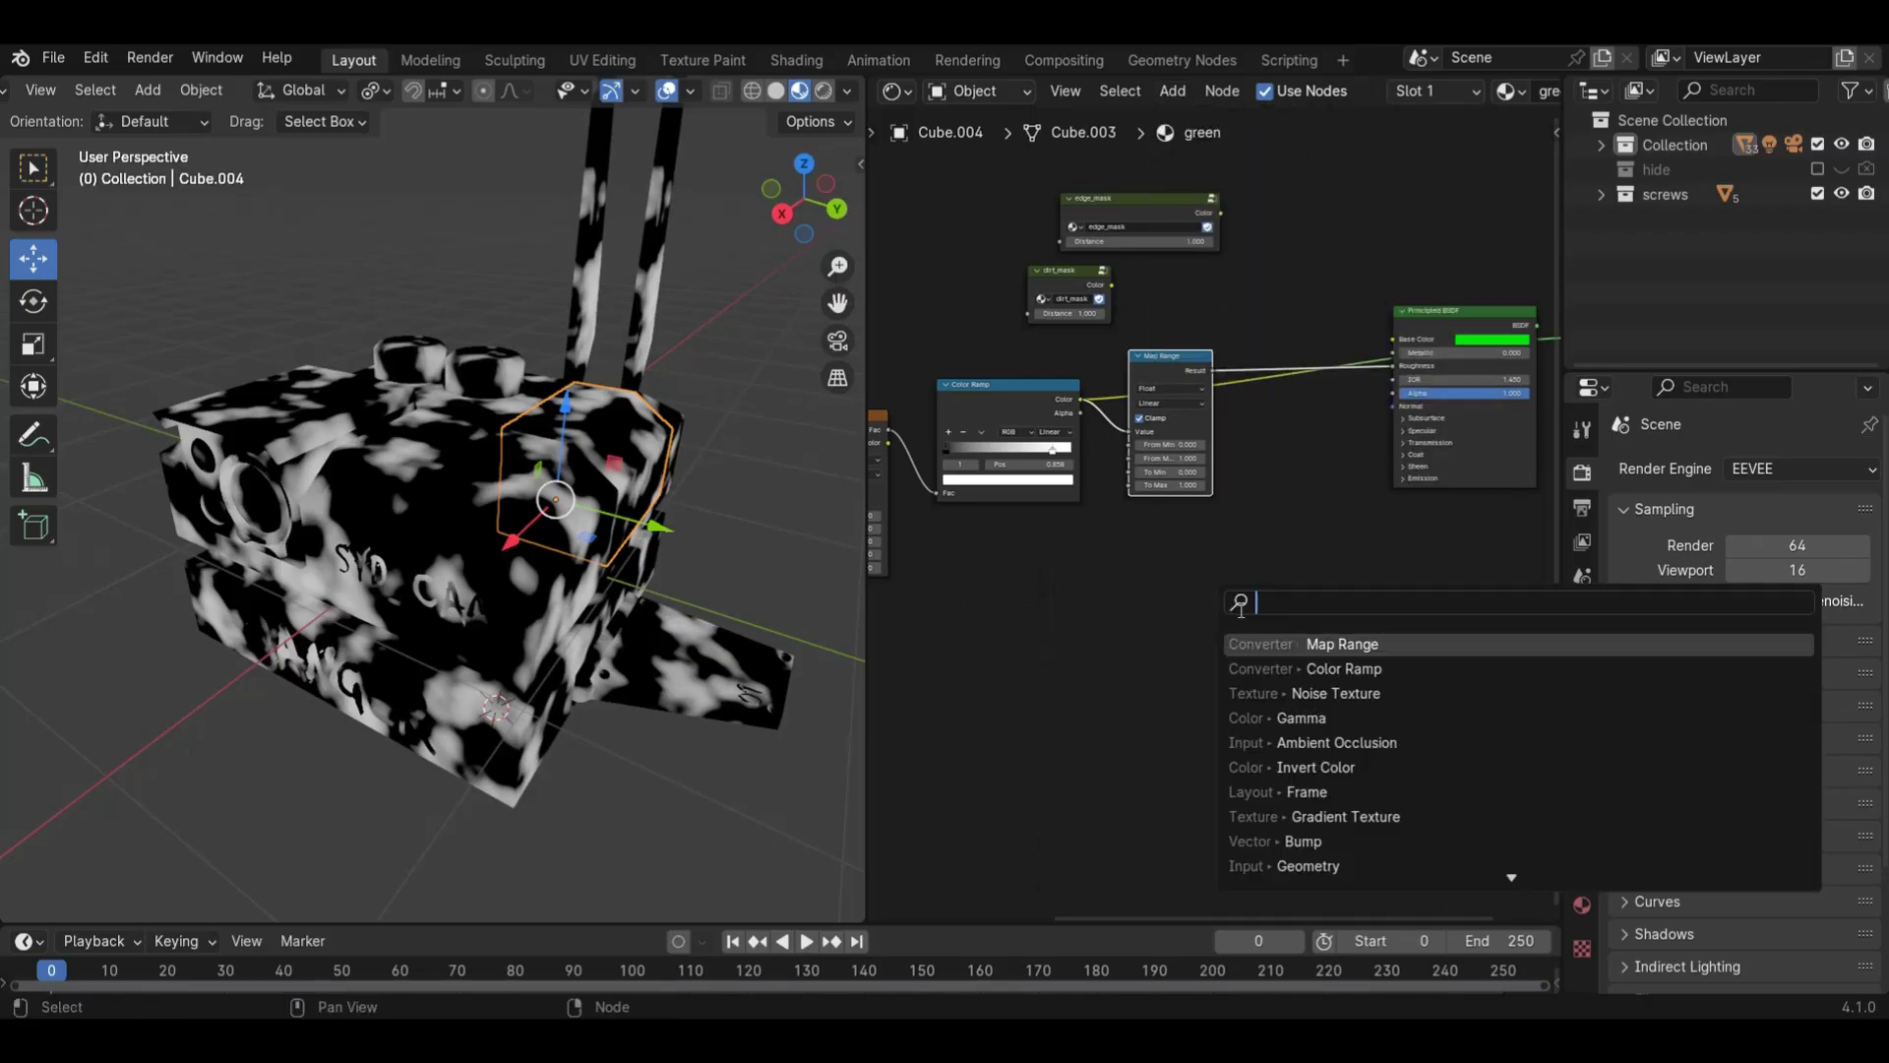
click(1316, 644)
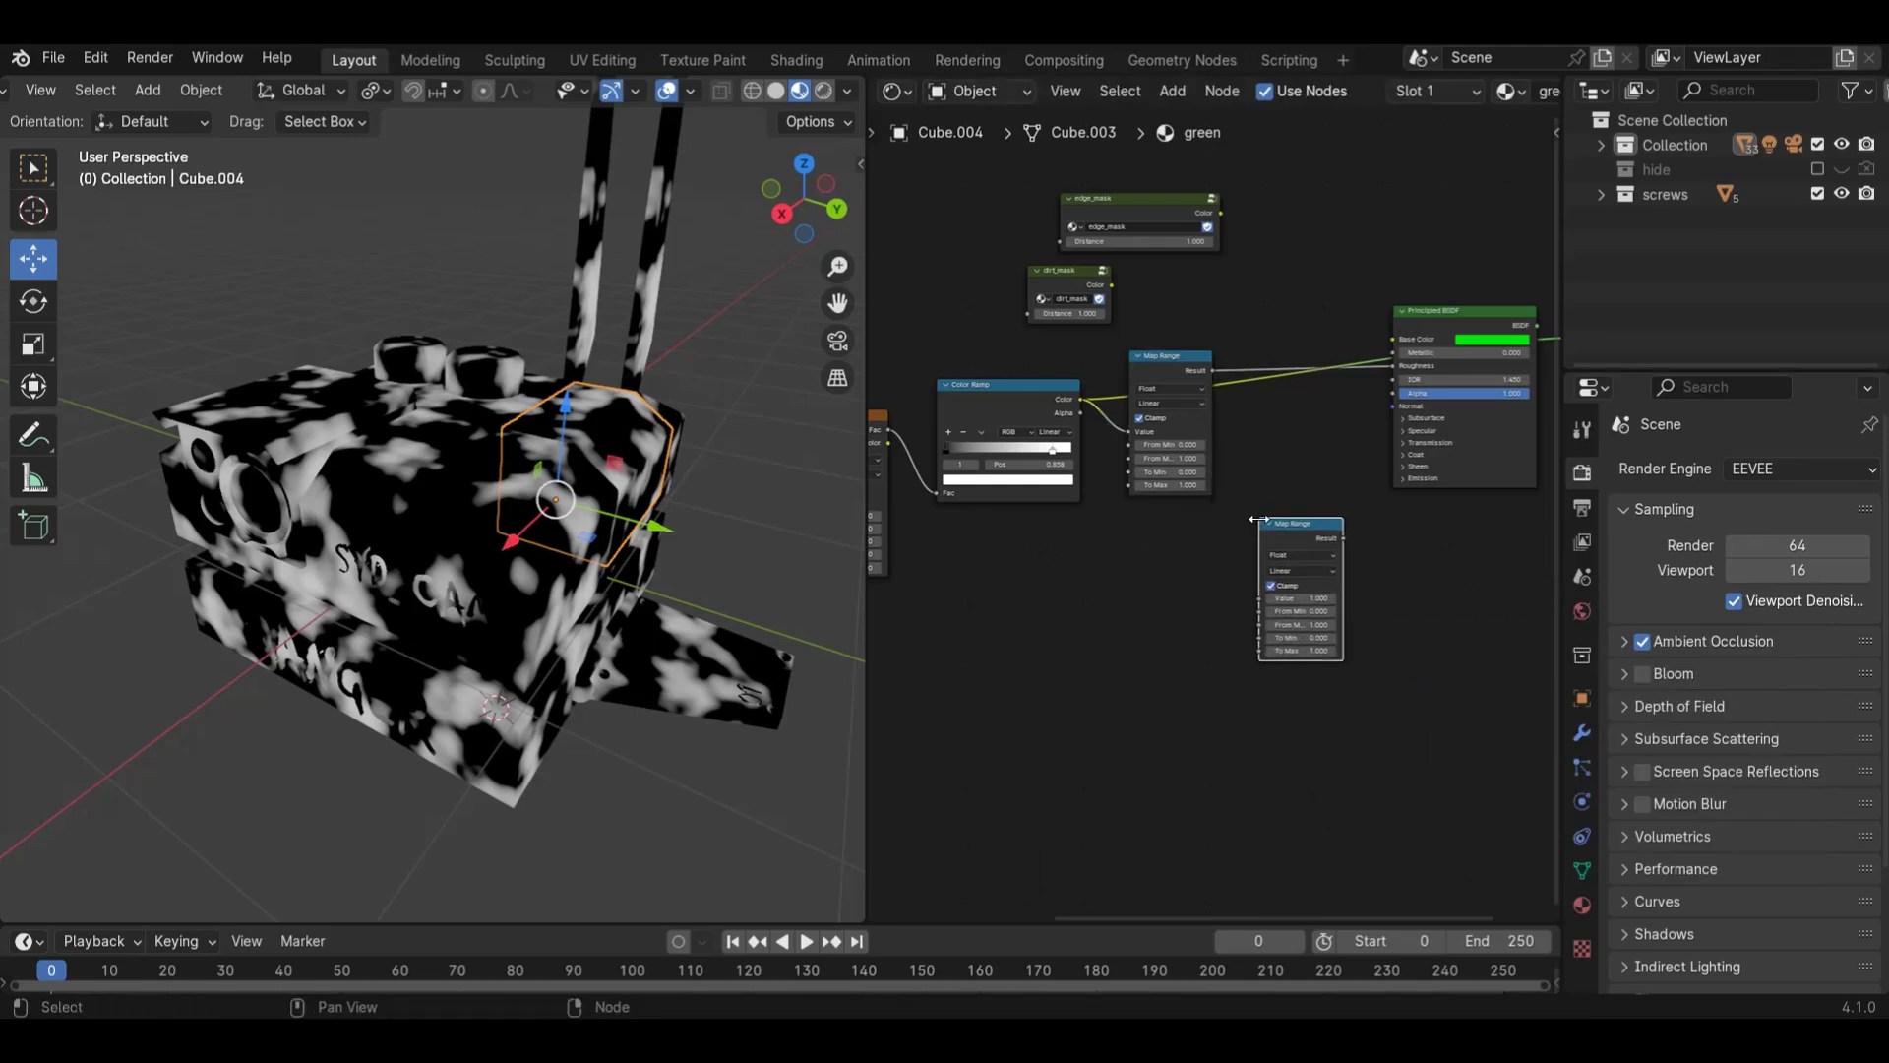
key(Escape)
scroll(1222, 458, up, 2)
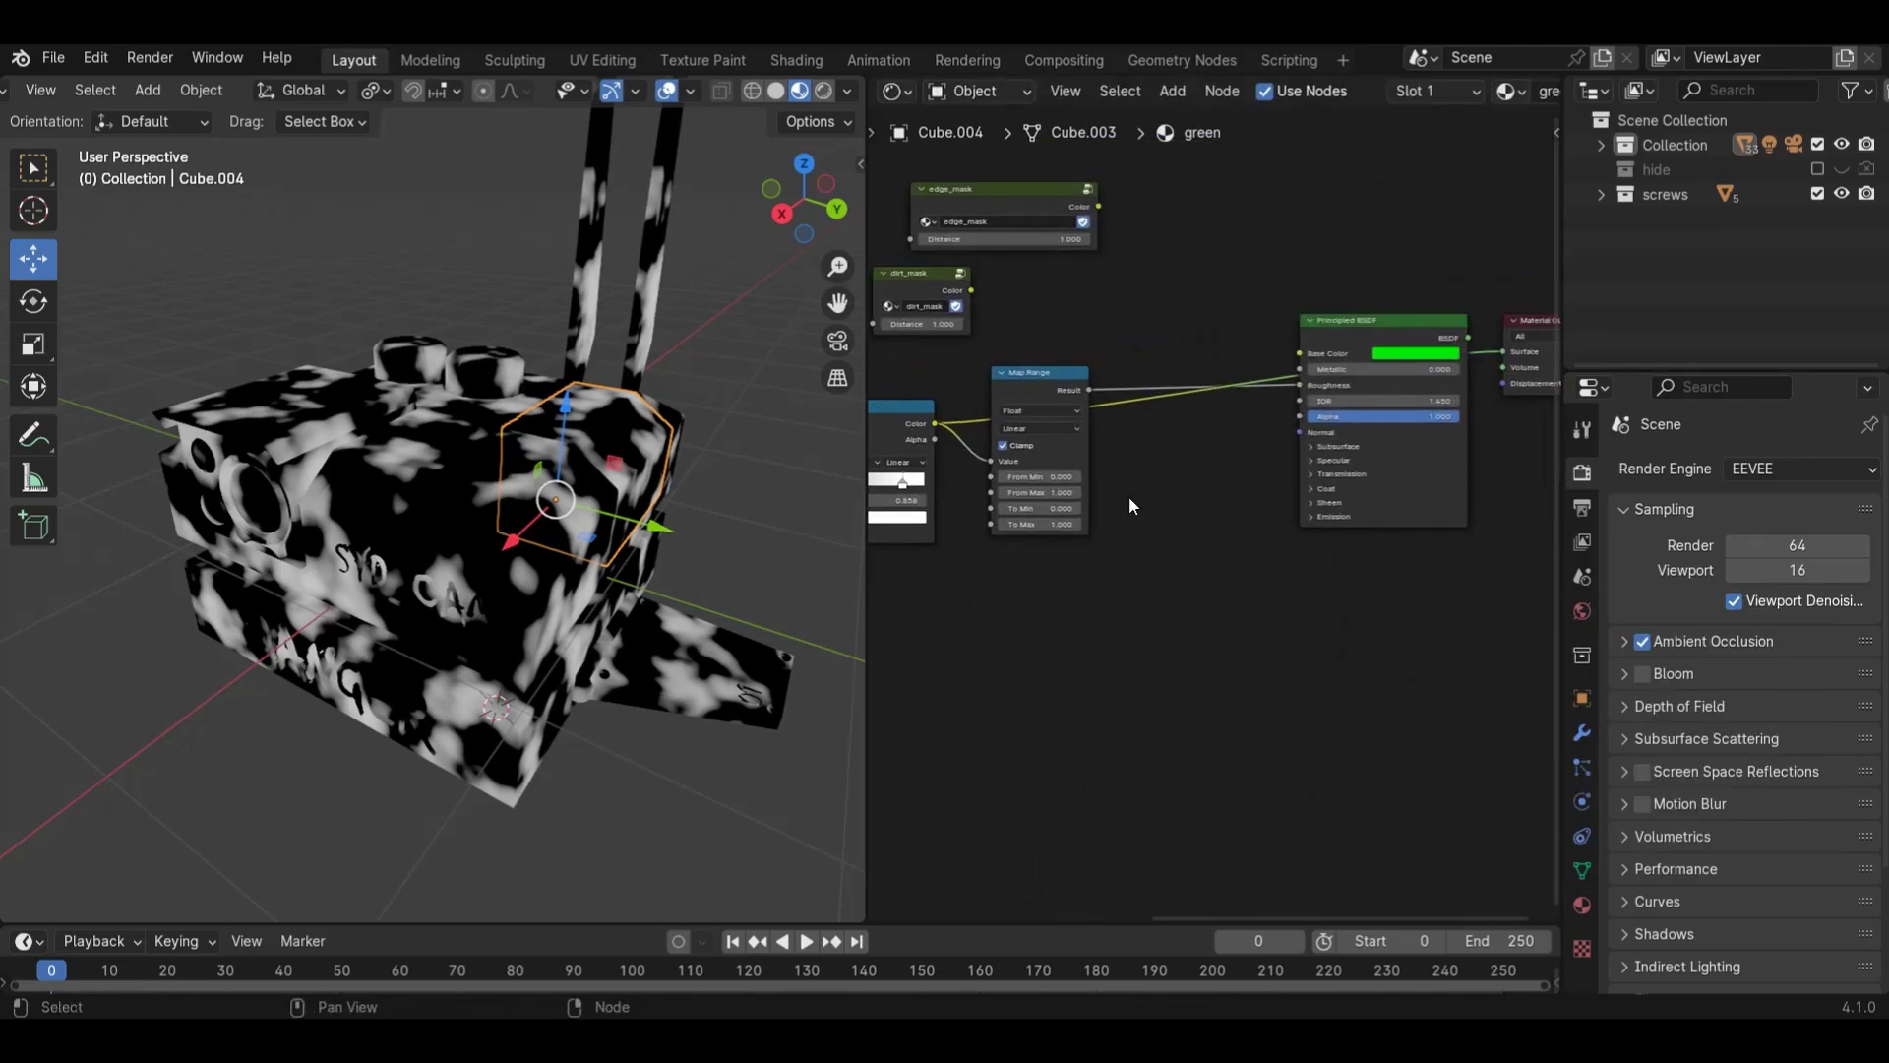
- Preview the Map Range output and try From Min values of 2.9 and 0.2
scroll(1113, 490, up, 2)
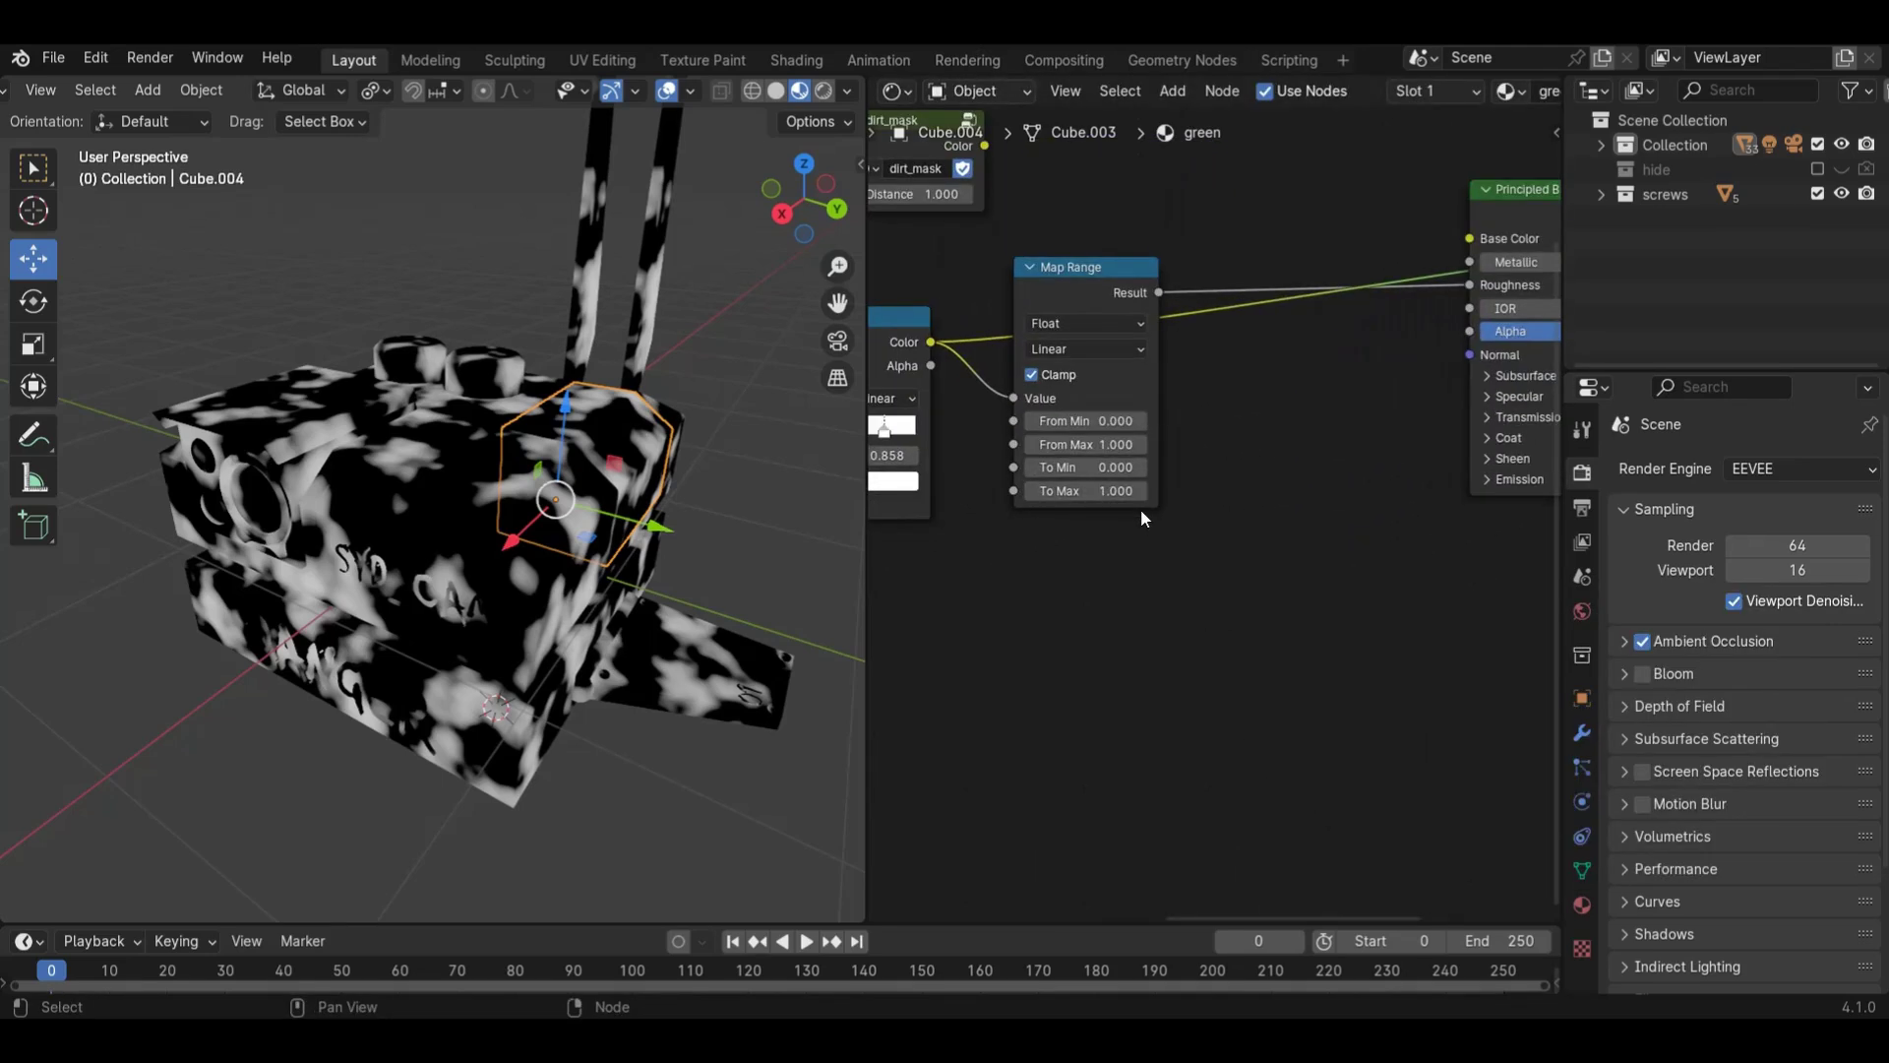
middle_drag(806, 472, 837, 461)
middle_drag(1196, 508, 1277, 487)
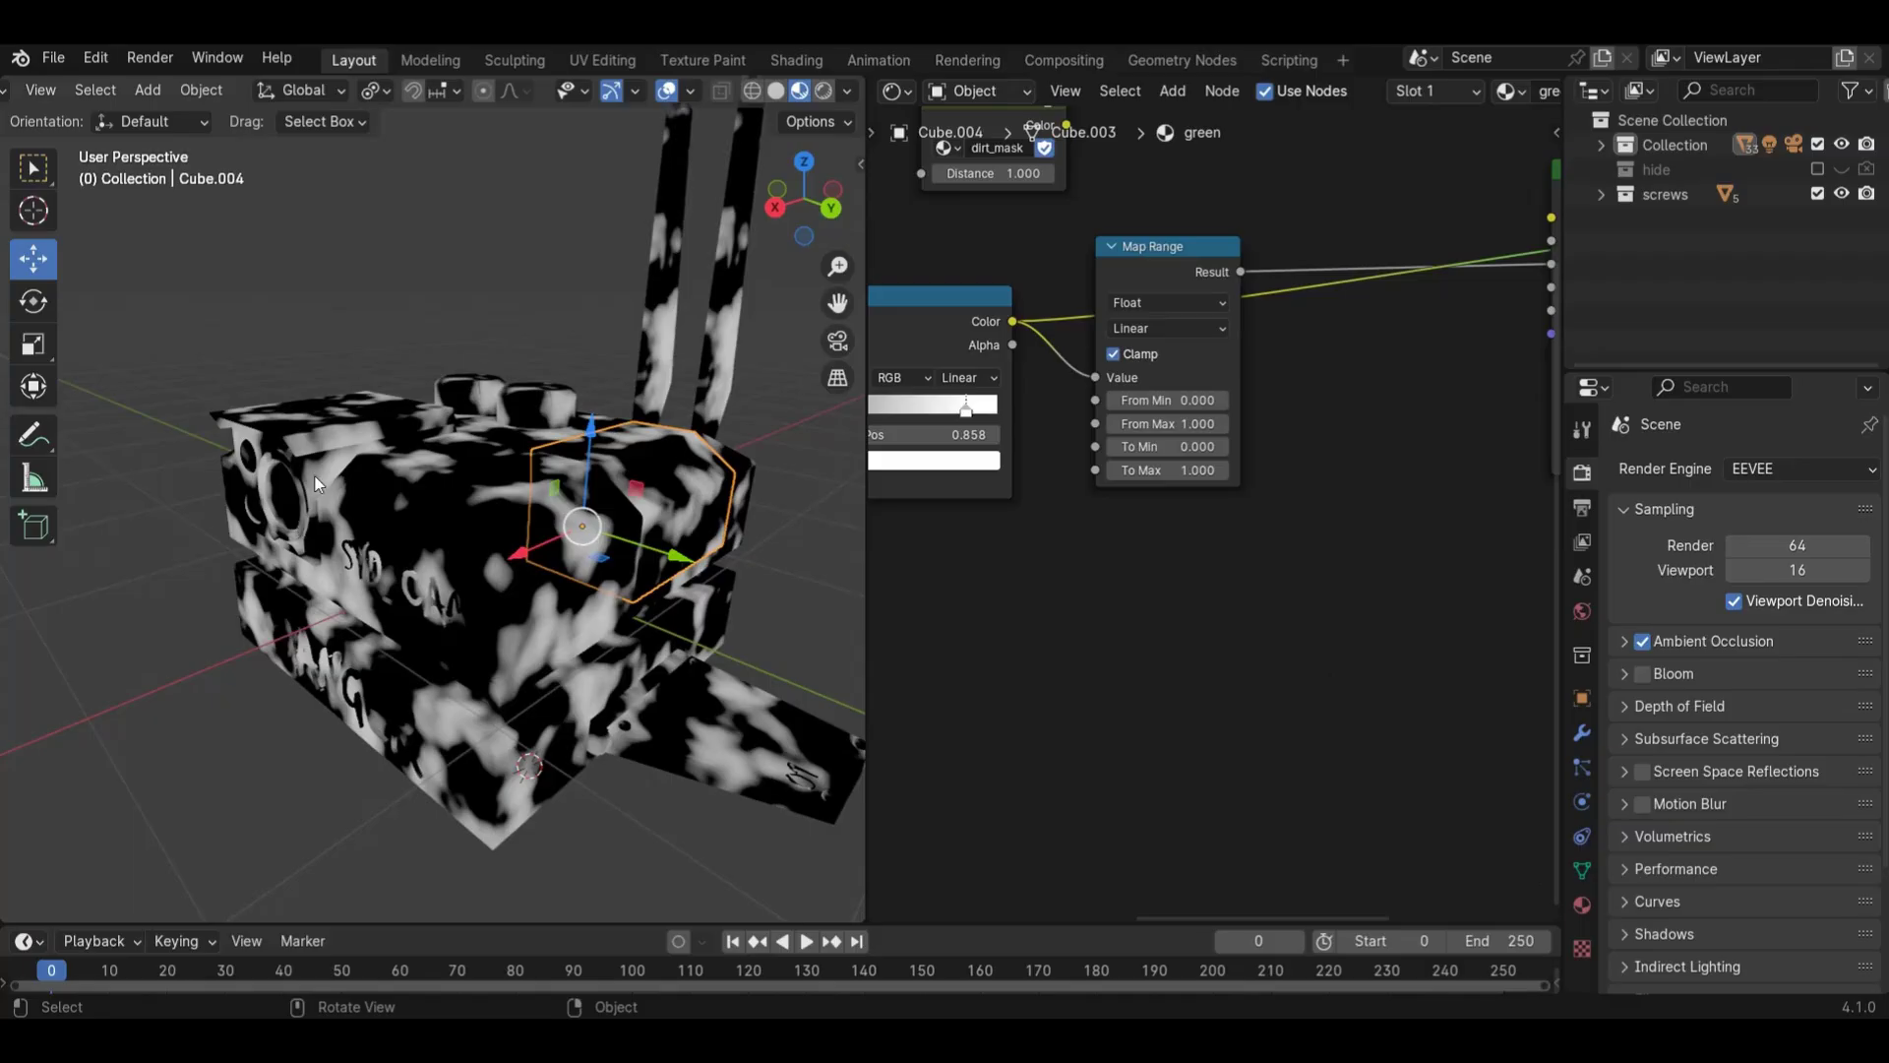
scroll(1177, 370, up, 1)
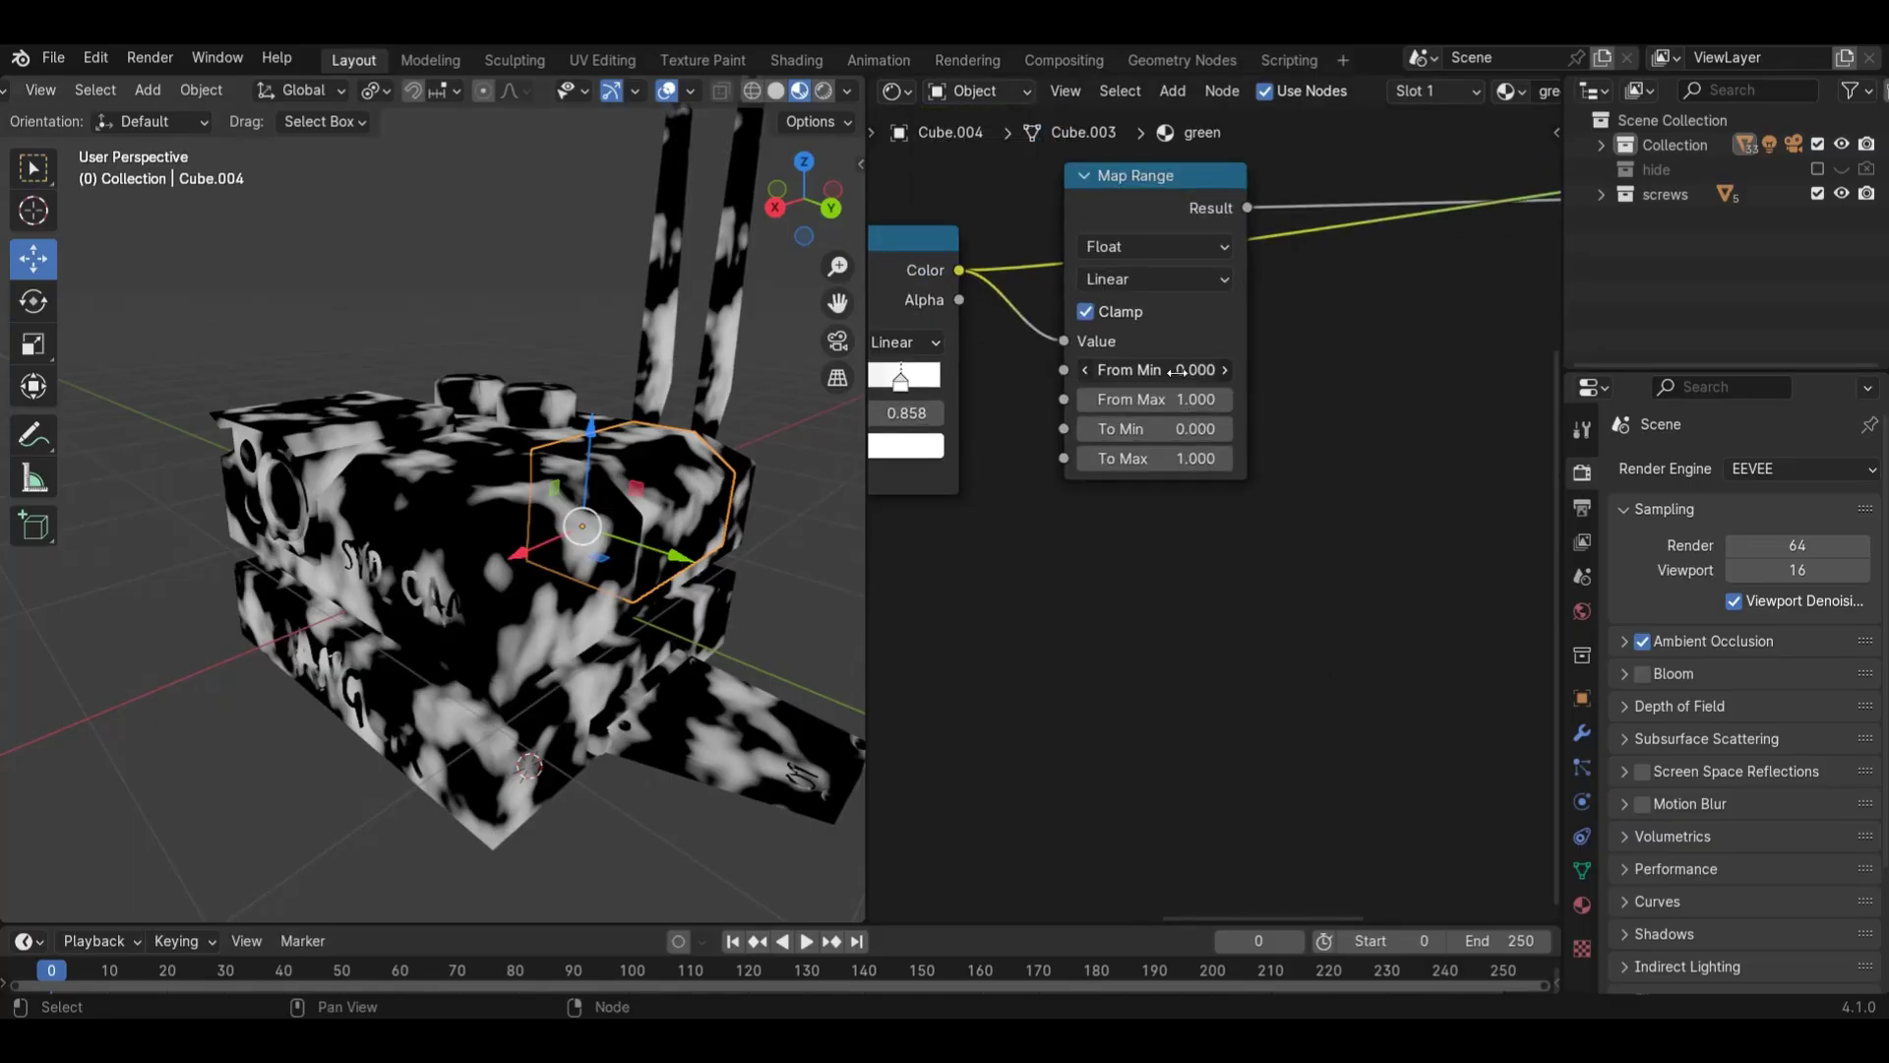
drag(1190, 371, 1220, 371)
scroll(1220, 362, down, 1)
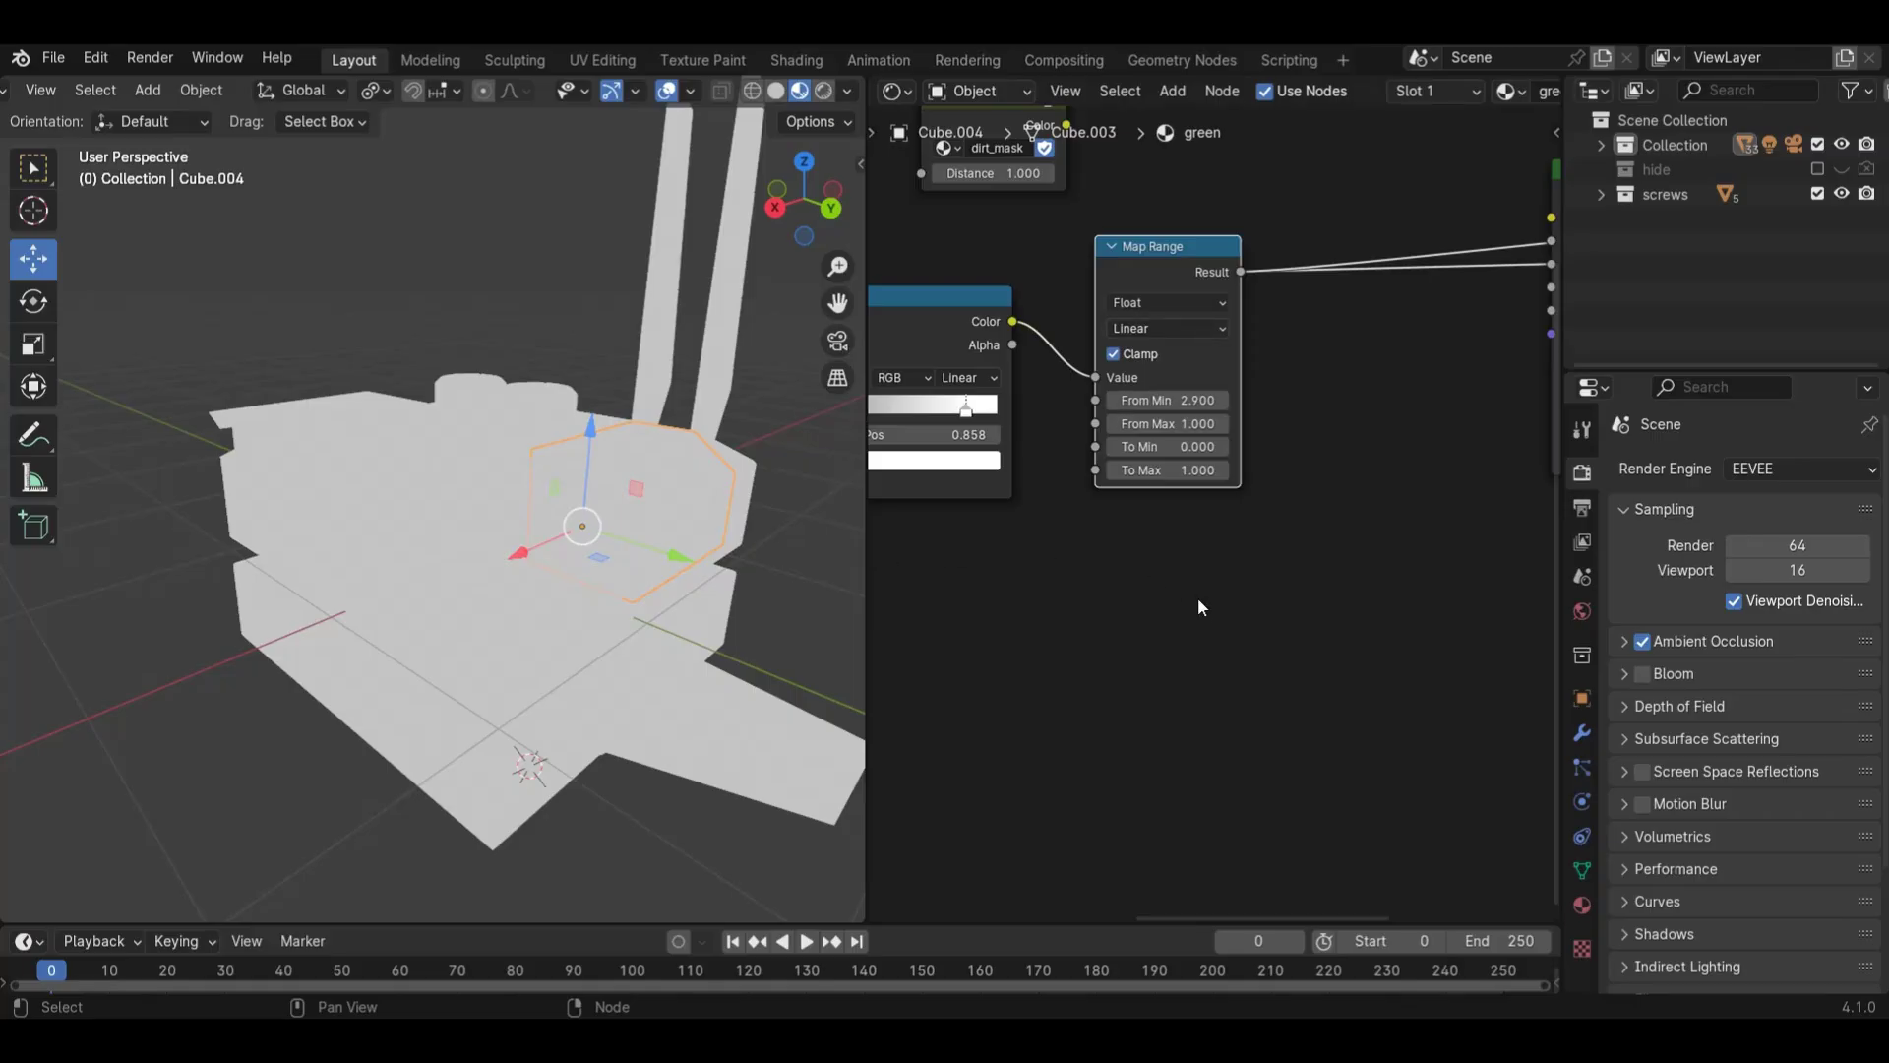
drag(1181, 400, 1142, 403)
scroll(1144, 413, up, 1)
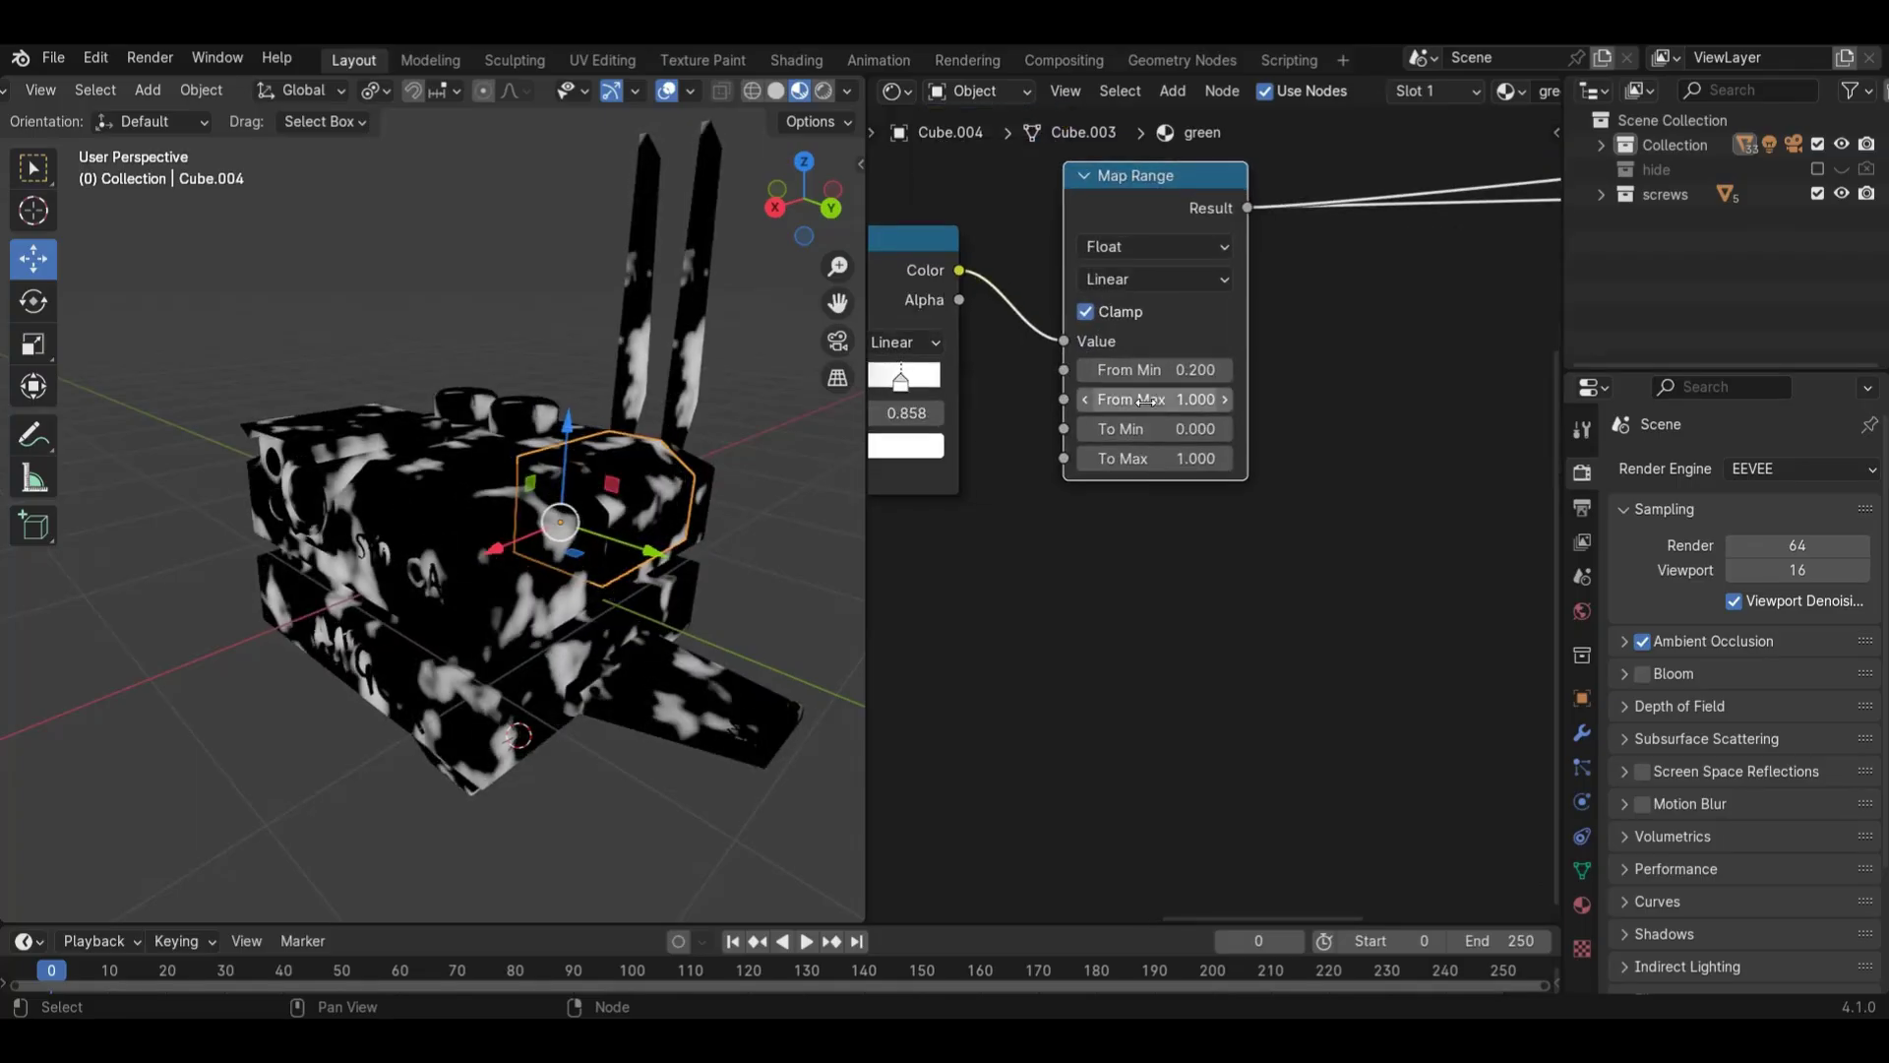
- Set the Map Range's From Max to 0.6 and To Max to 1.5
drag(1141, 401, 1141, 403)
scroll(1236, 436, up, 1)
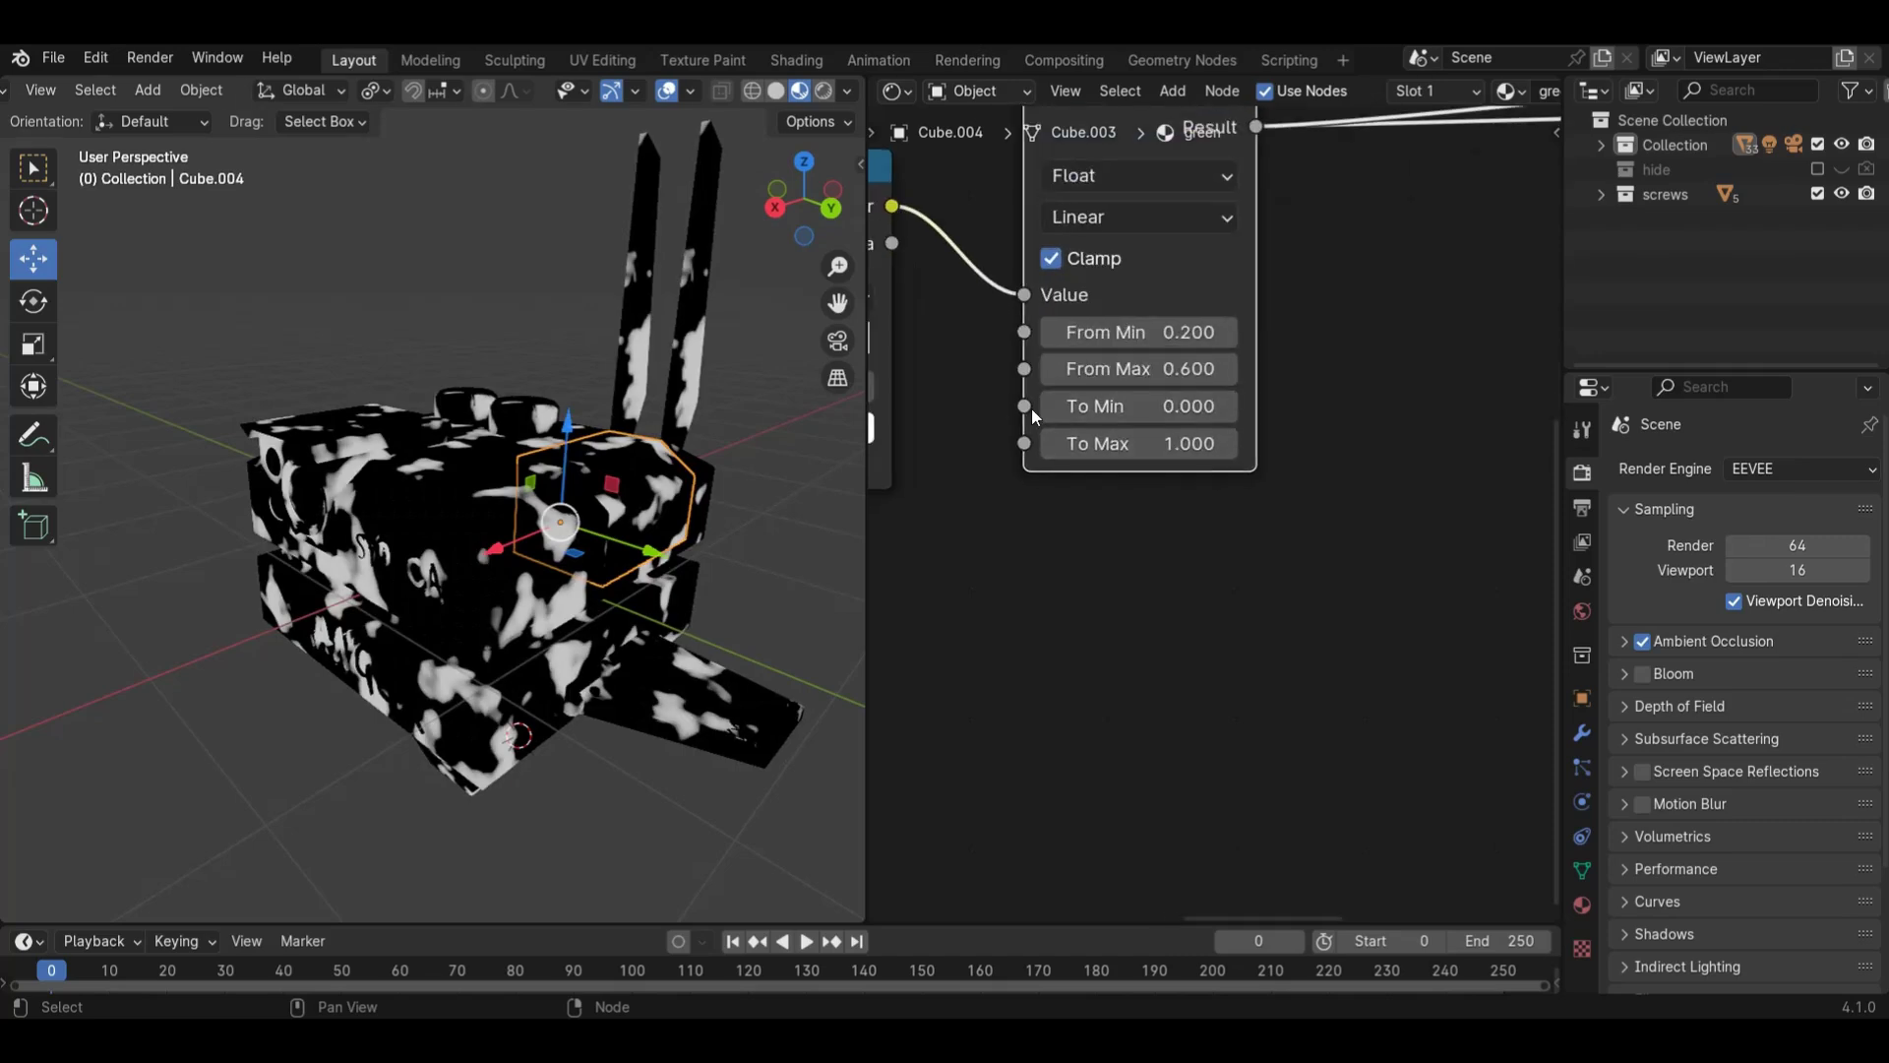
middle_drag(1031, 404, 1045, 471)
scroll(1146, 482, down, 2)
scroll(1145, 488, up, 2)
drag(1146, 488, 1151, 511)
scroll(1253, 493, down, 5)
middle_drag(1307, 493, 1243, 493)
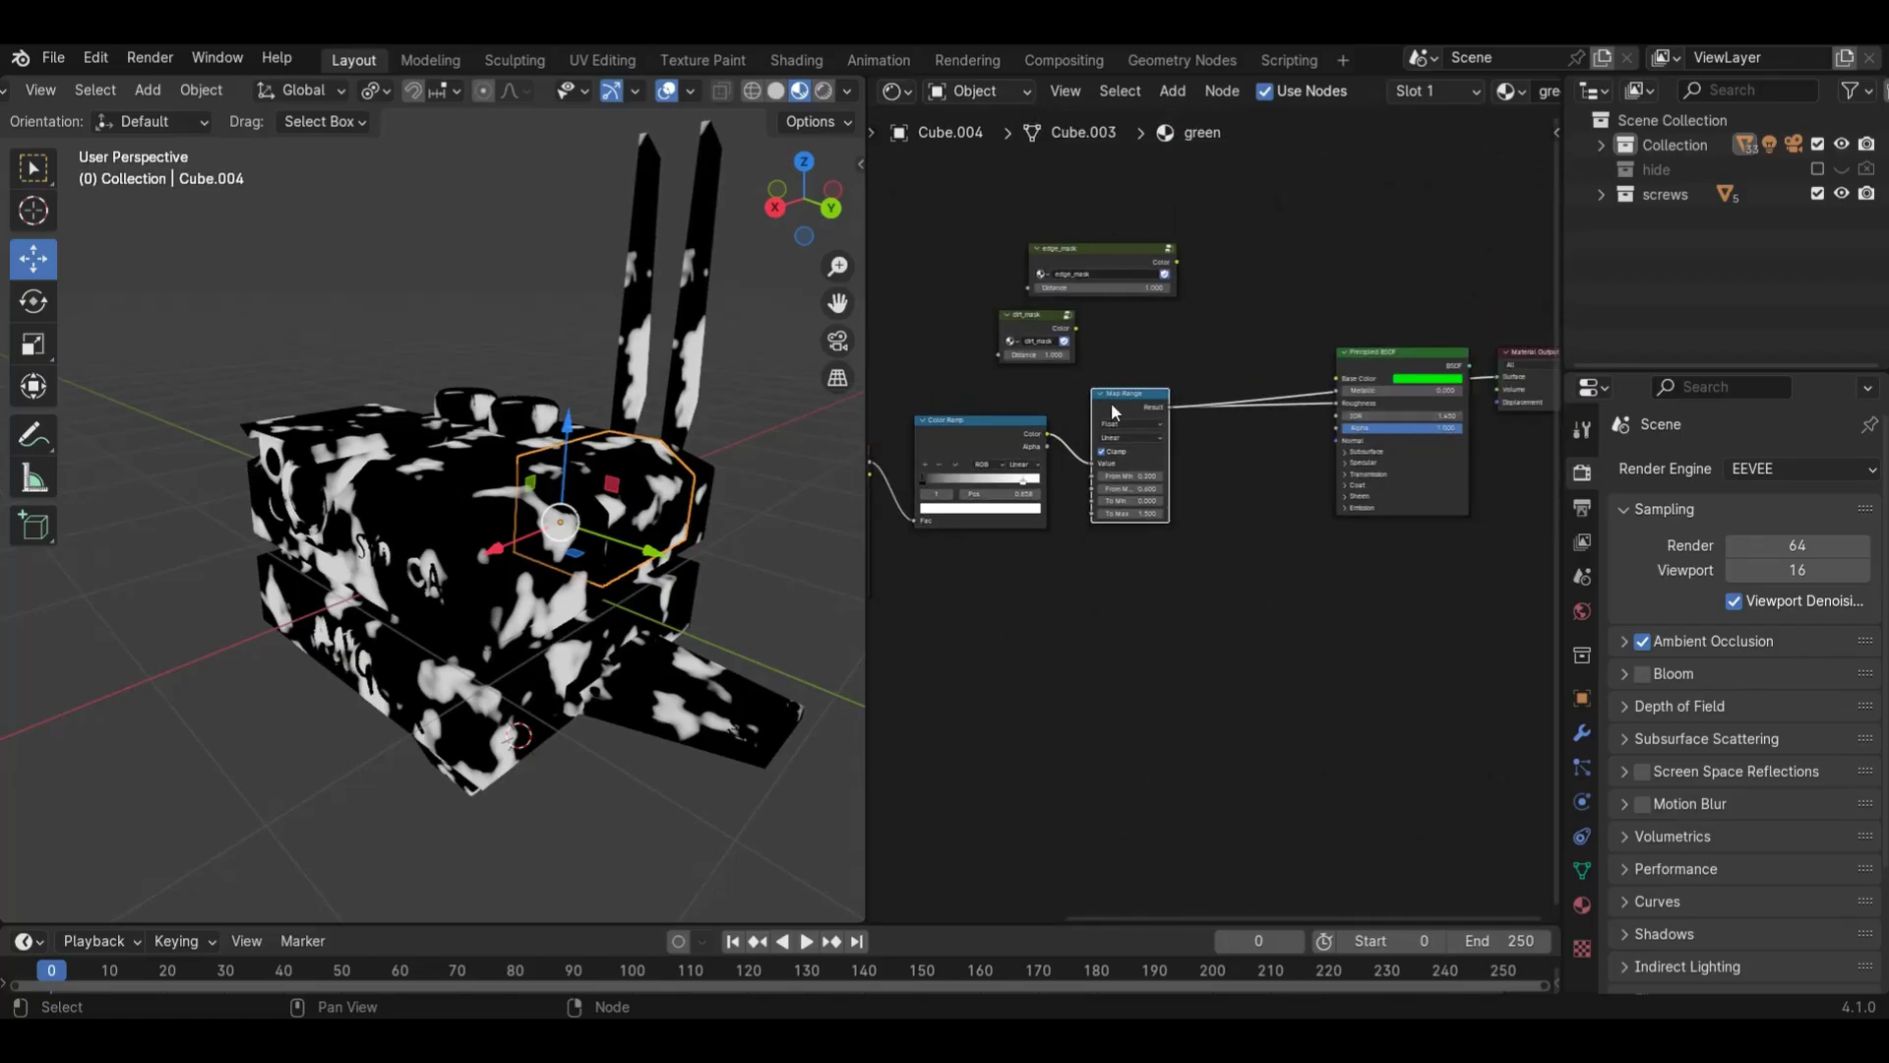
- Preview the full Principled BSDF shader and change its base color to a pale, desaturated green
click(1378, 352)
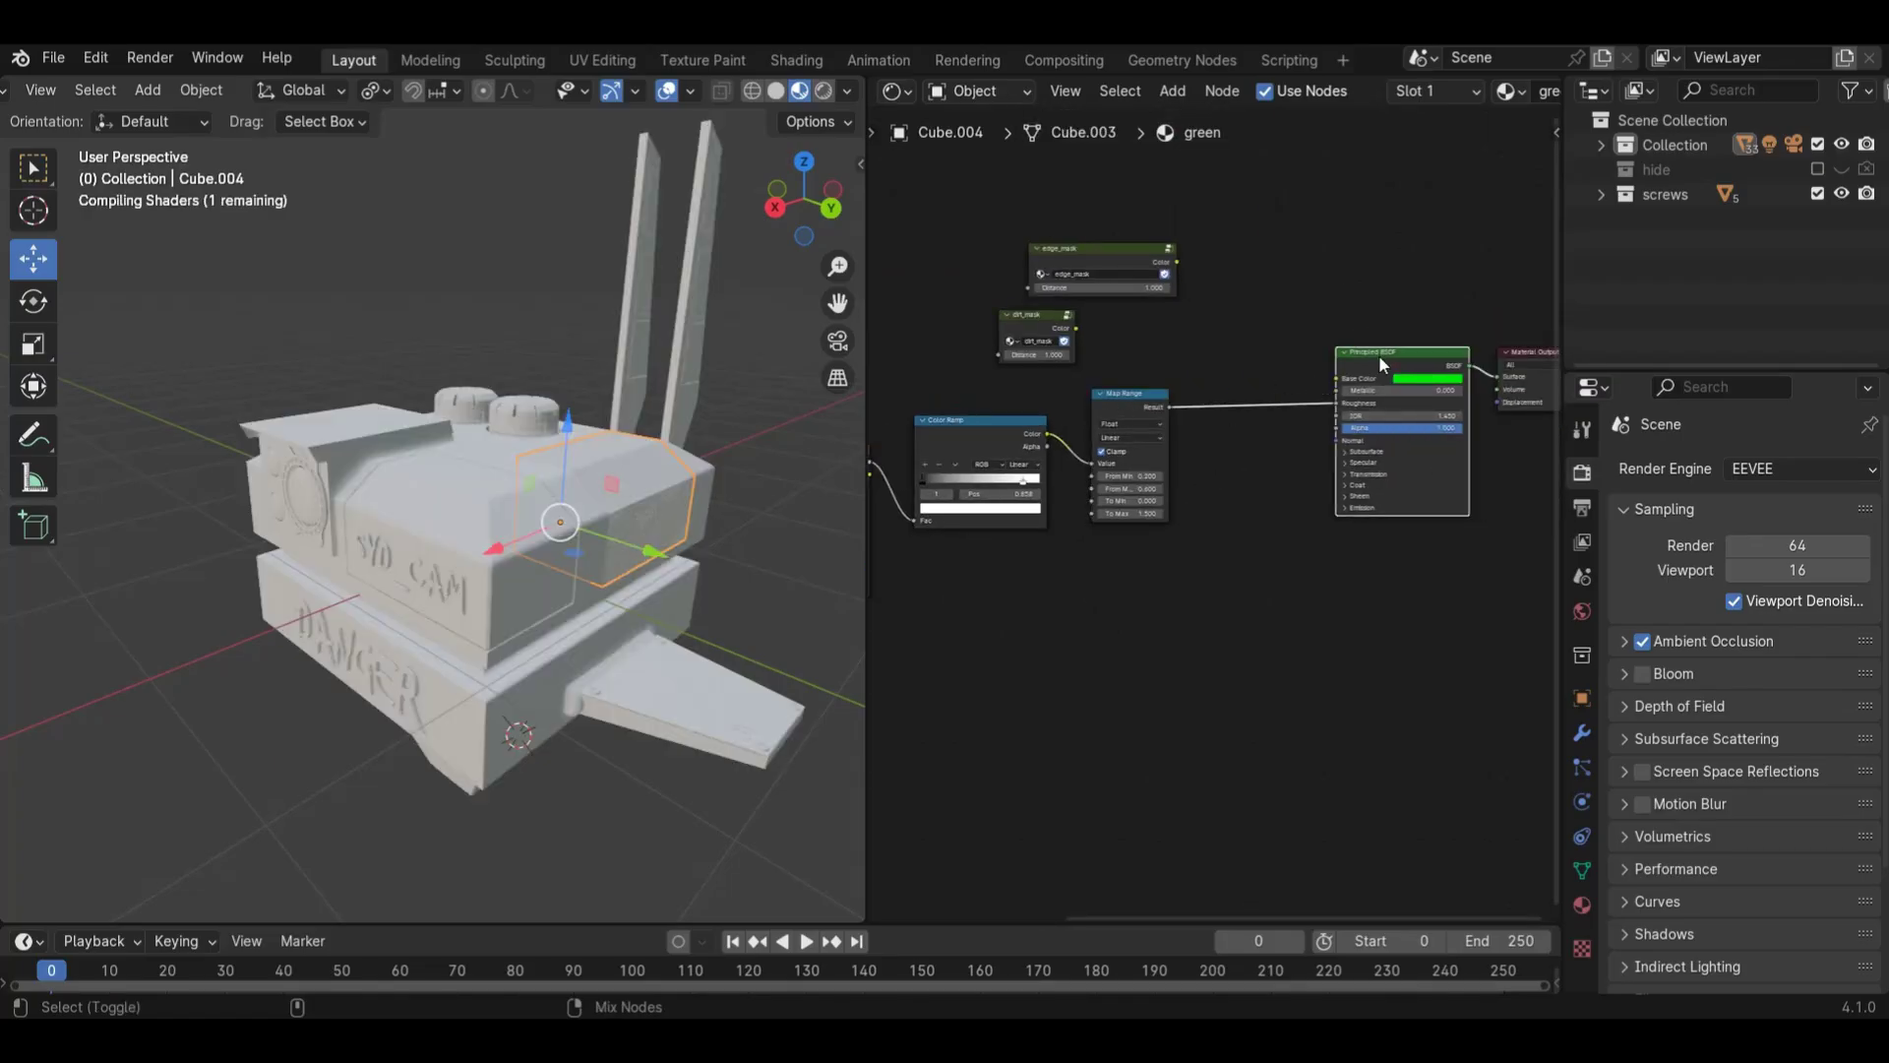
scroll(689, 551, up, 3)
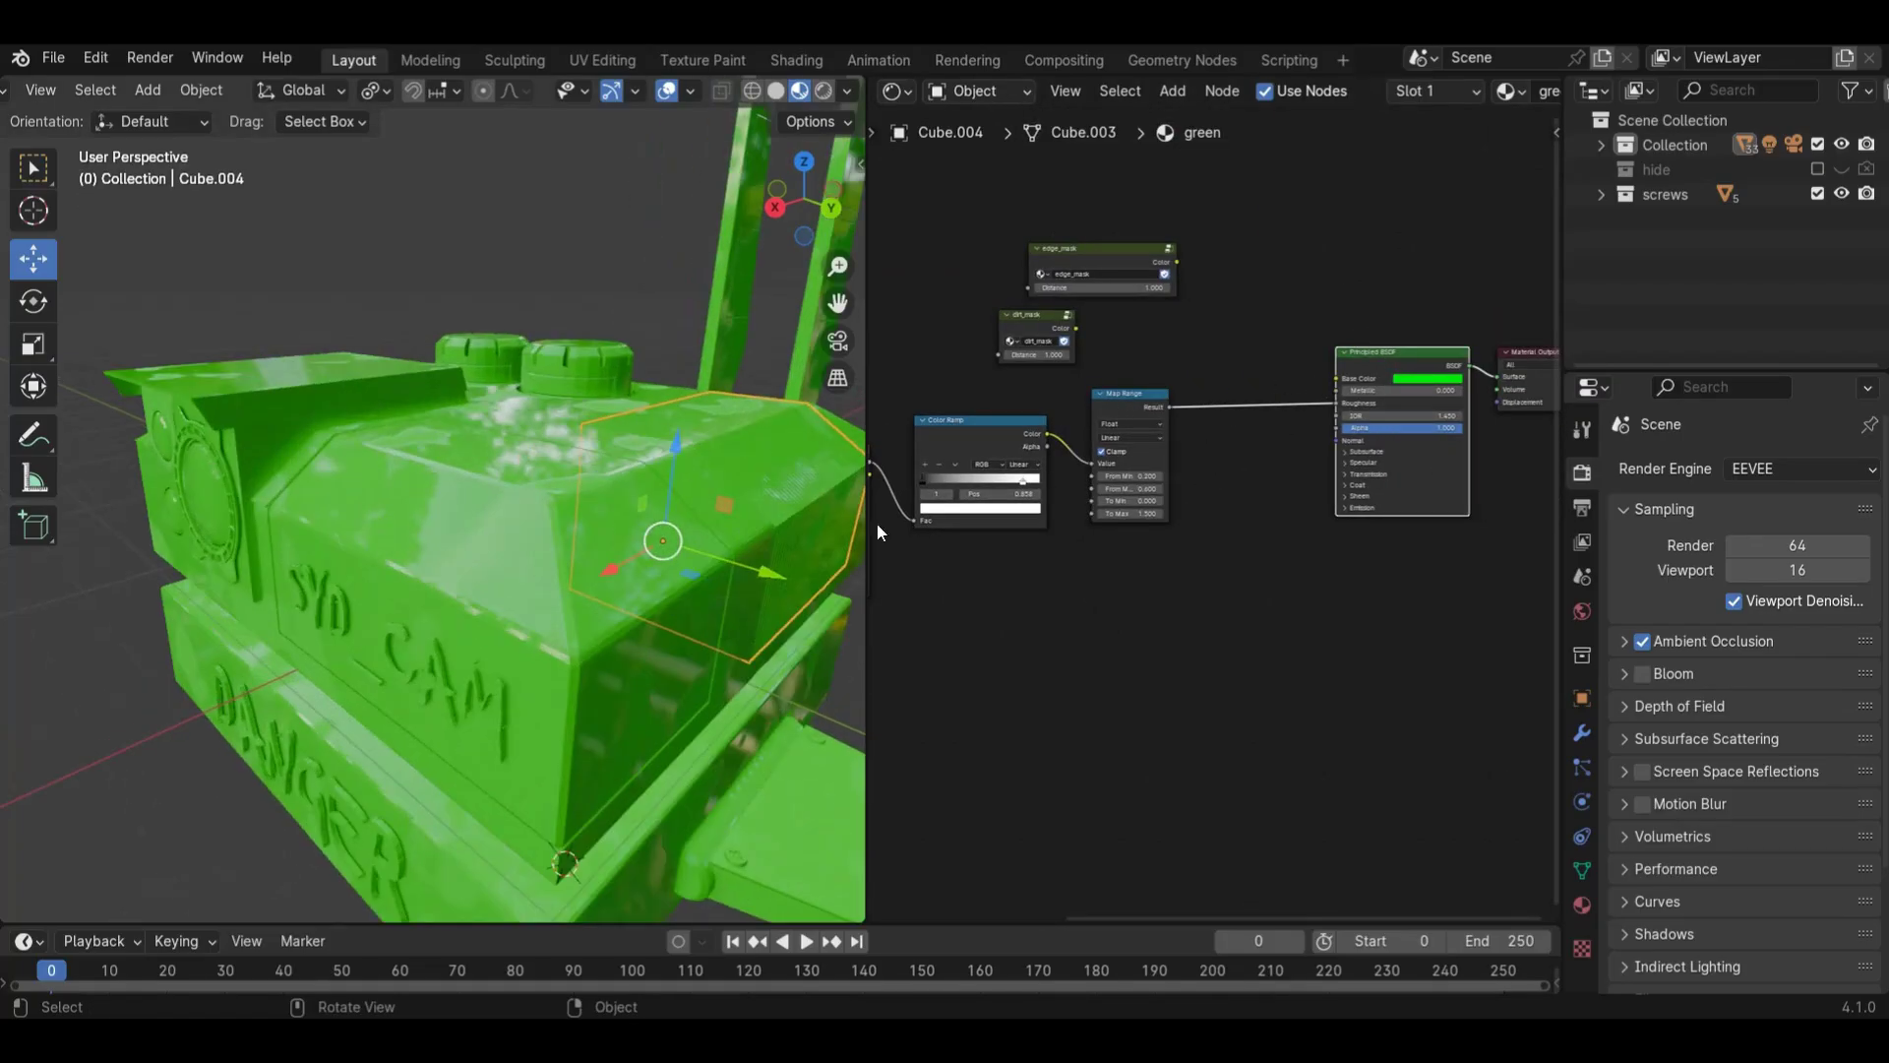
click(1432, 379)
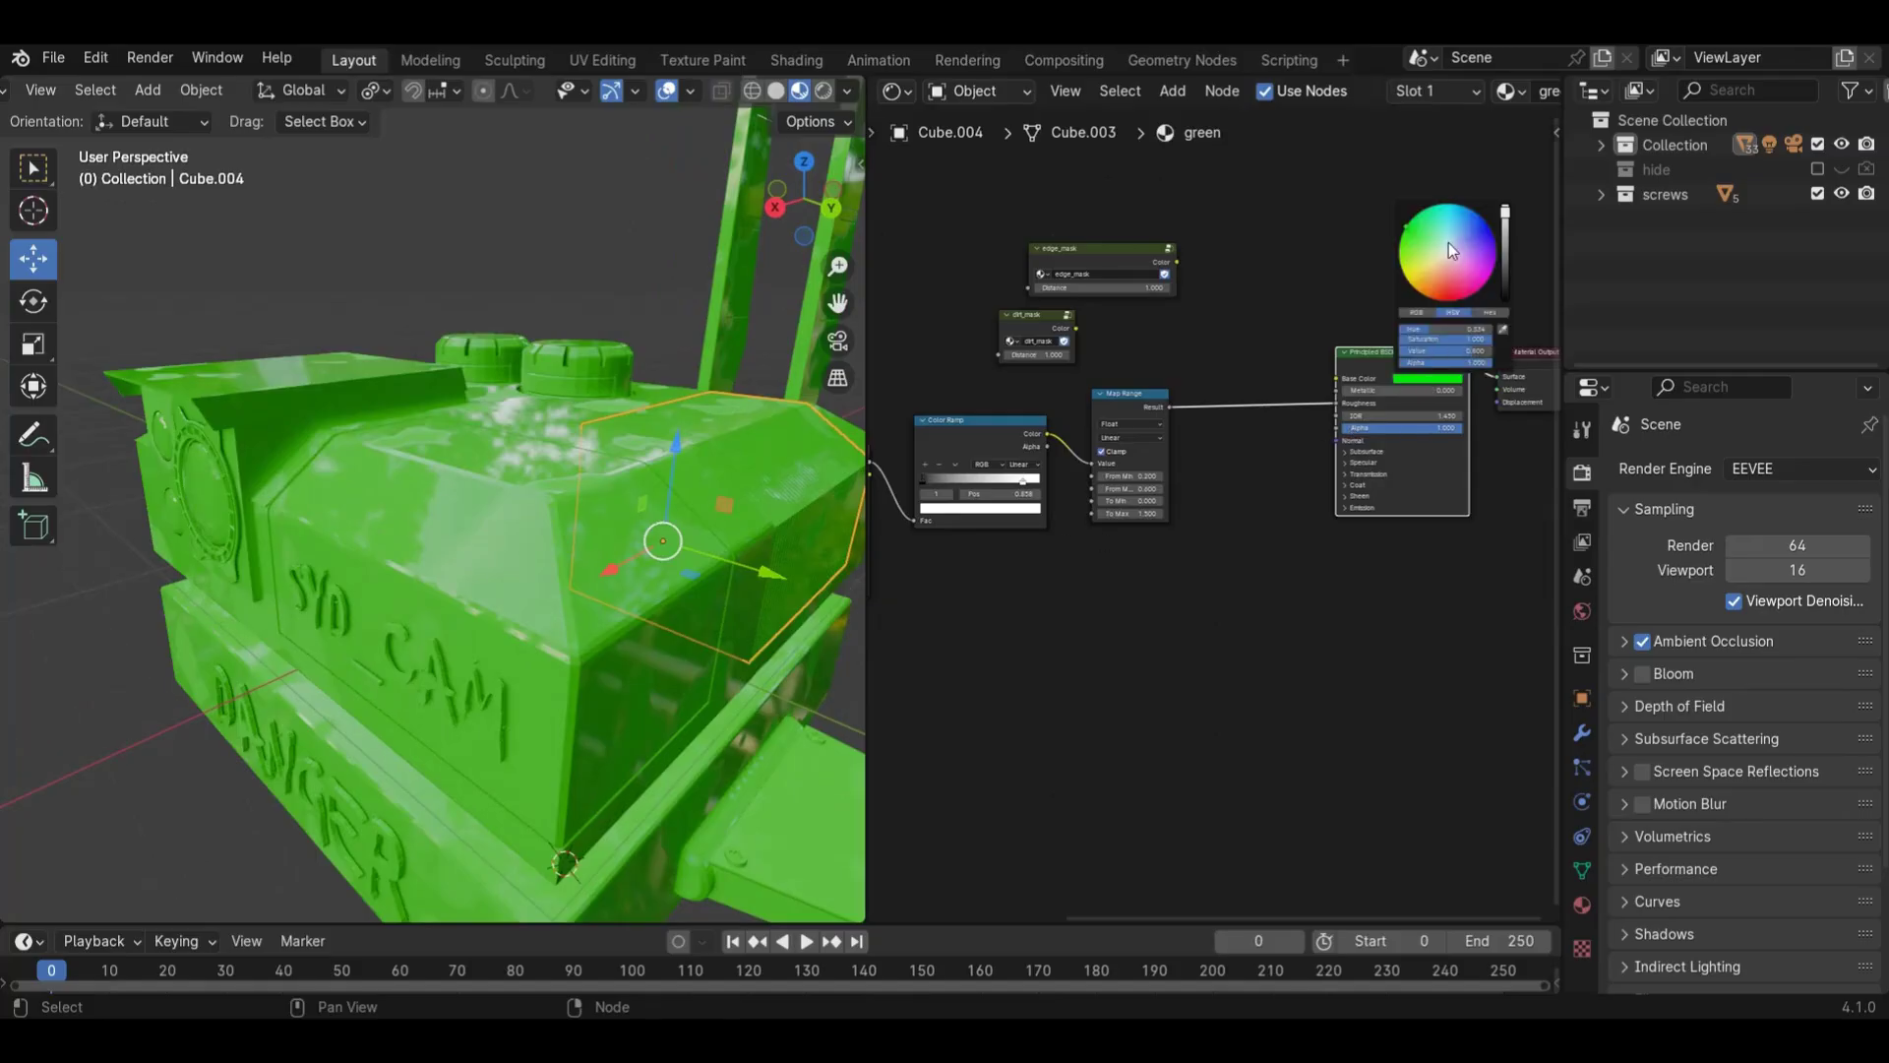
click(1432, 245)
- Try a Map Range From Max of -0.3 with From Min values of 0.2, -0.1 and 0.1
scroll(1105, 549, up, 5)
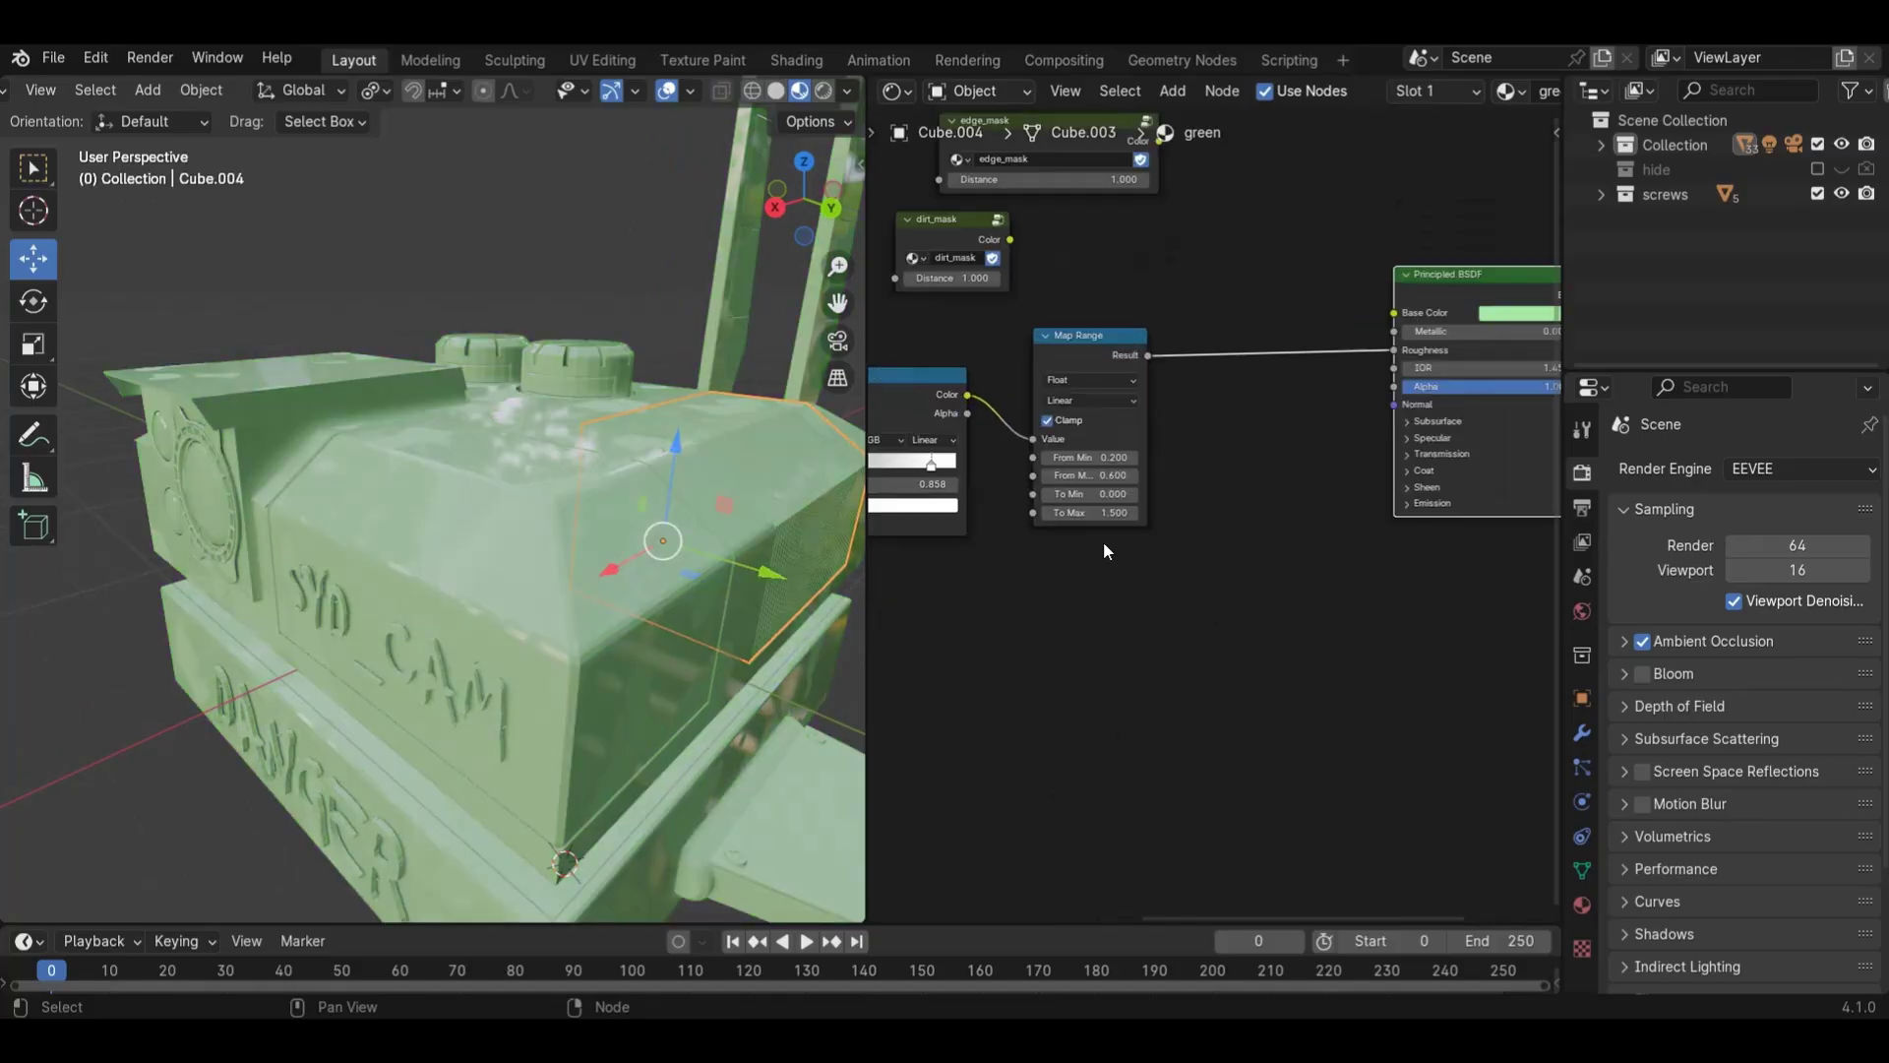
mouse_move(1162, 447)
mouse_down()
mouse_move(1092, 446)
mouse_move(1181, 446)
mouse_move(1171, 416)
mouse_move(1121, 417)
mouse_move(1165, 429)
mouse_up()
click(1220, 416)
text(0.2)
key(Return)
click(1108, 415)
click(1108, 415)
click(1108, 415)
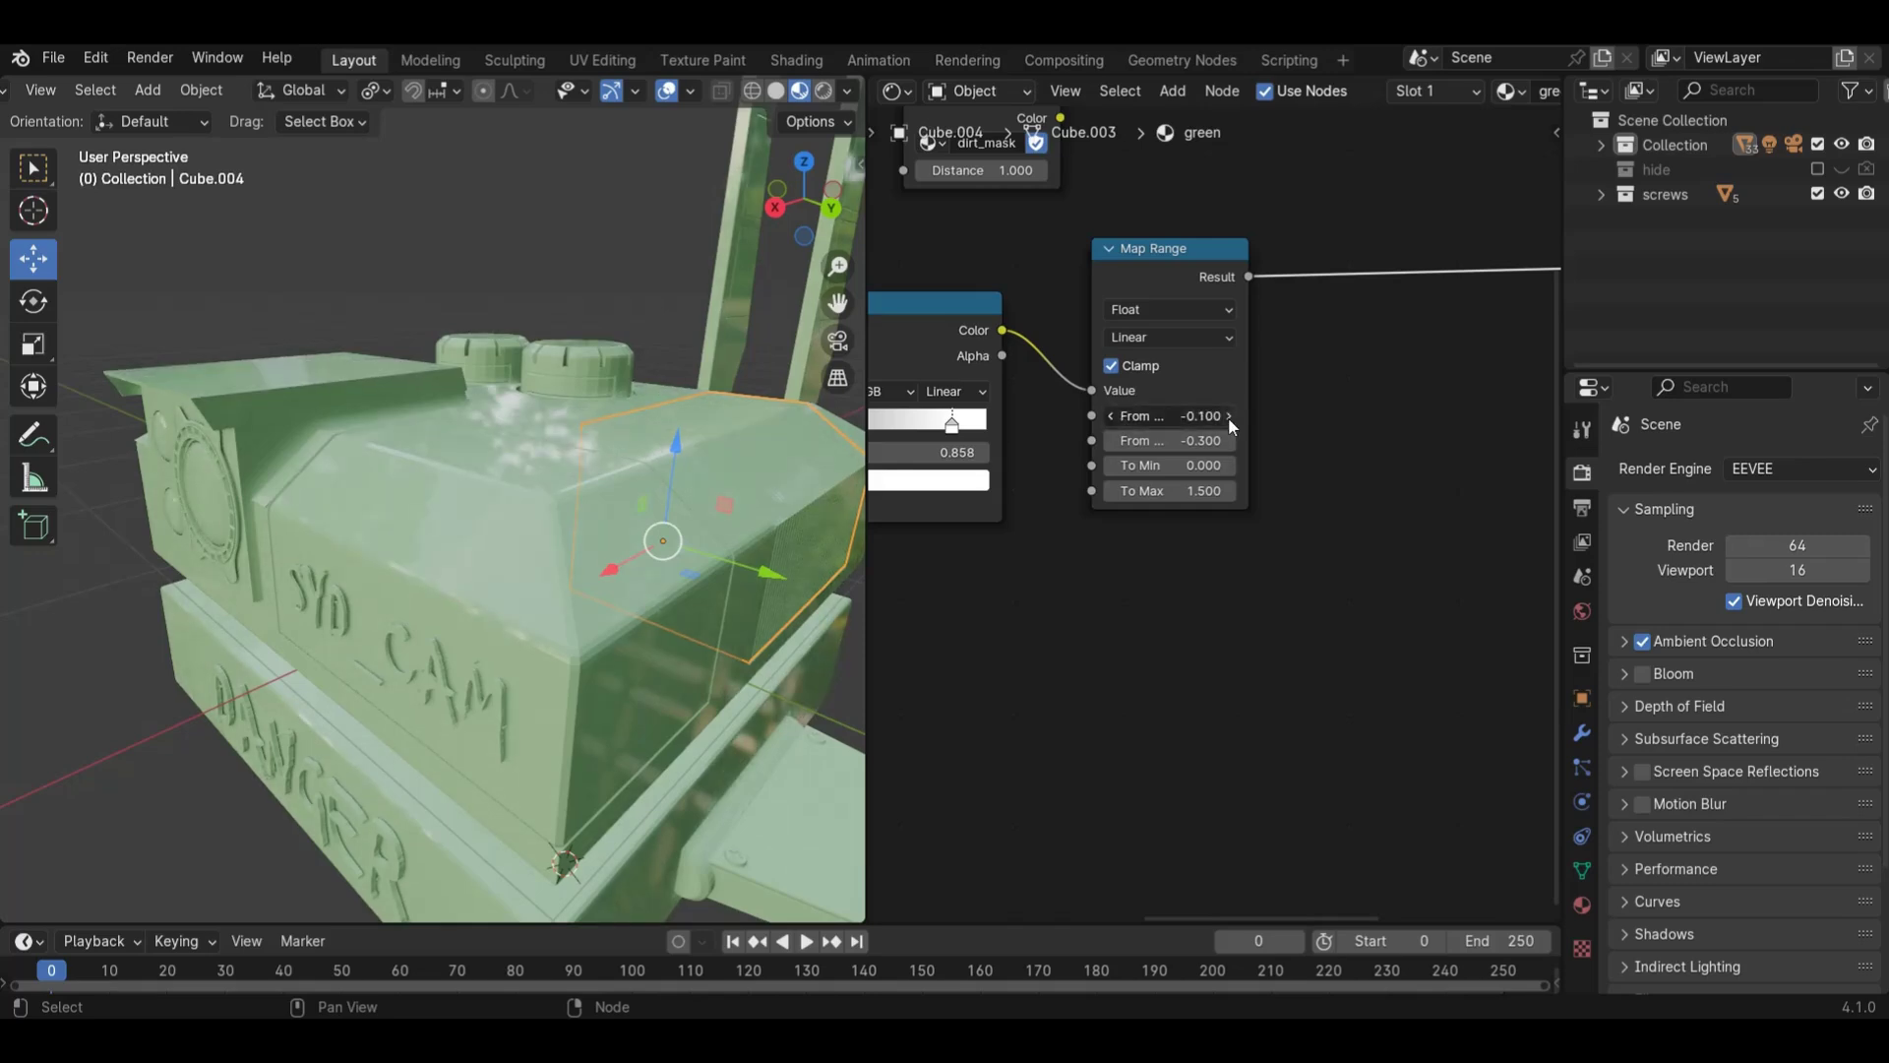
click(1229, 416)
- Preview the Color Ramp mask and place its black and white stops at the two ends of the ramp
ctrl+scroll(1008, 535, left, 5)
click(968, 431)
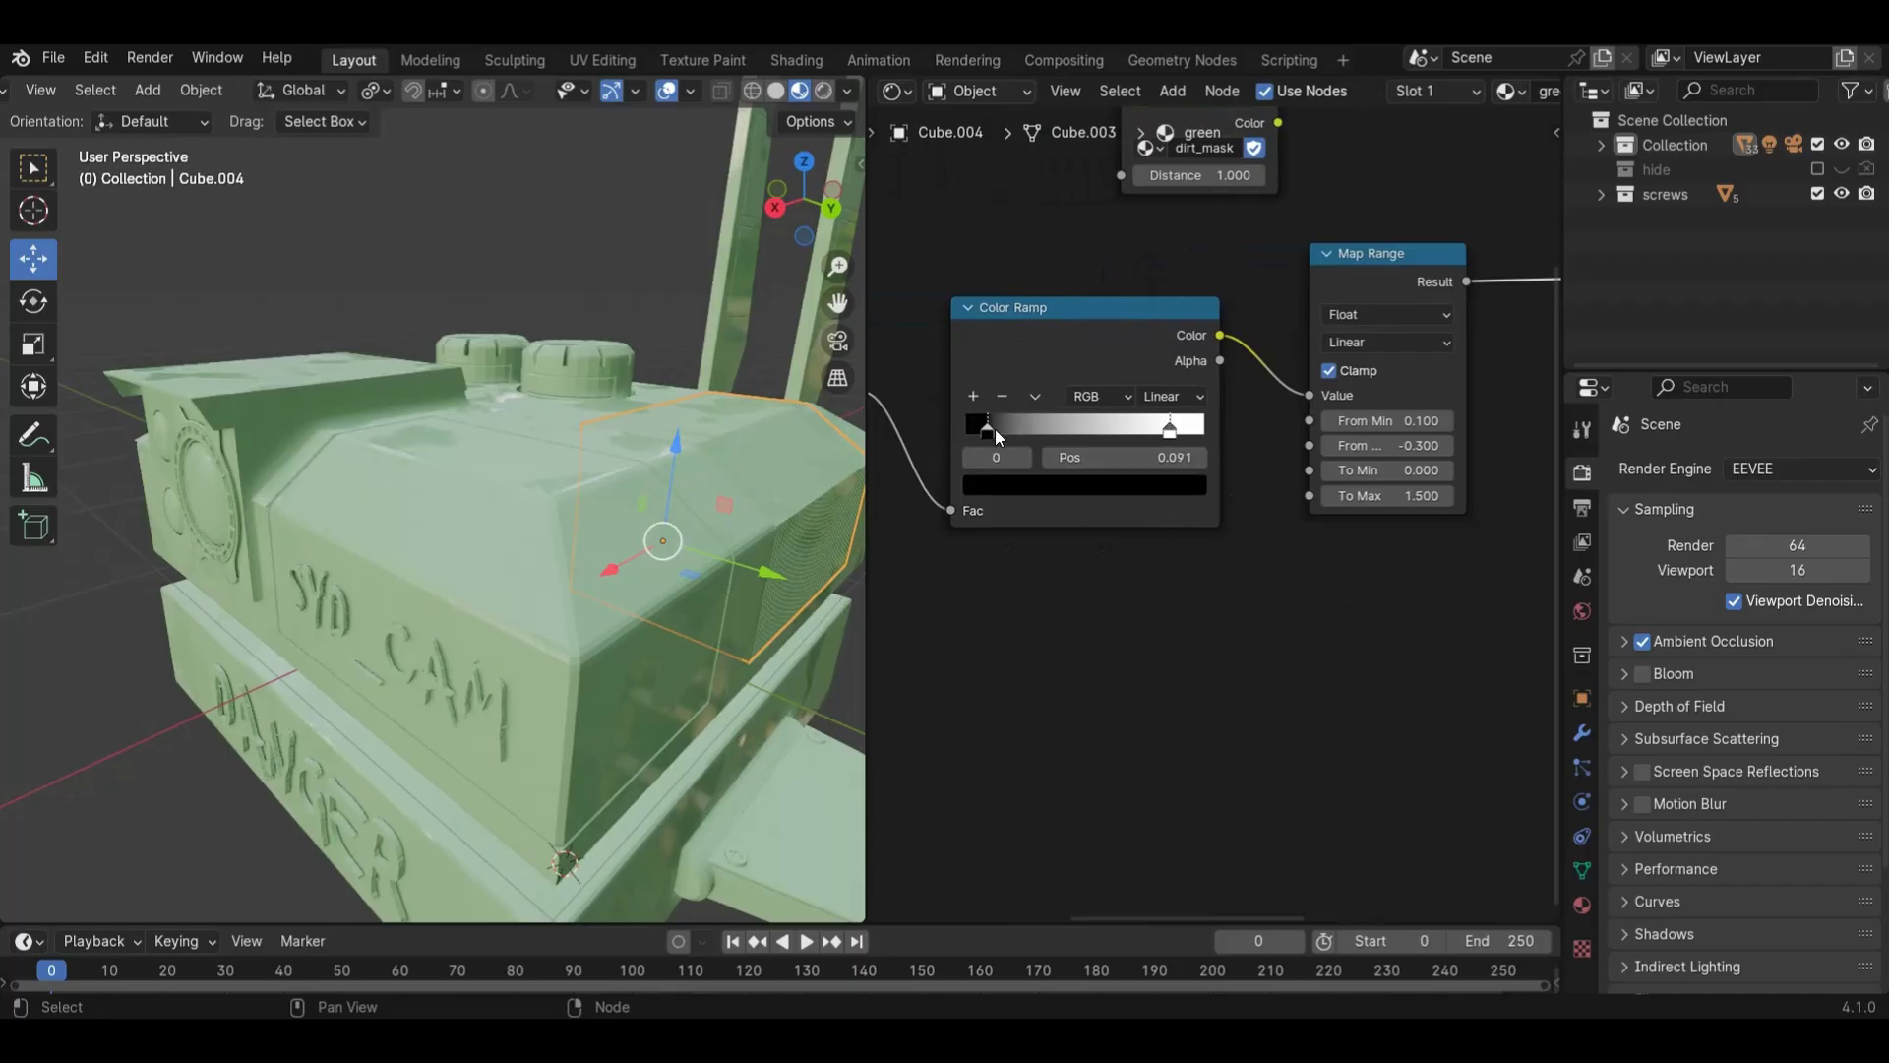
drag(1167, 428, 1215, 430)
ctrl+shift+click(1130, 339)
mouse_move(977, 430)
mouse_down()
mouse_move(1025, 427)
mouse_move(958, 432)
mouse_up()
- Set the Noise Texture's scale to 3.000
scroll(1113, 464, left, 6)
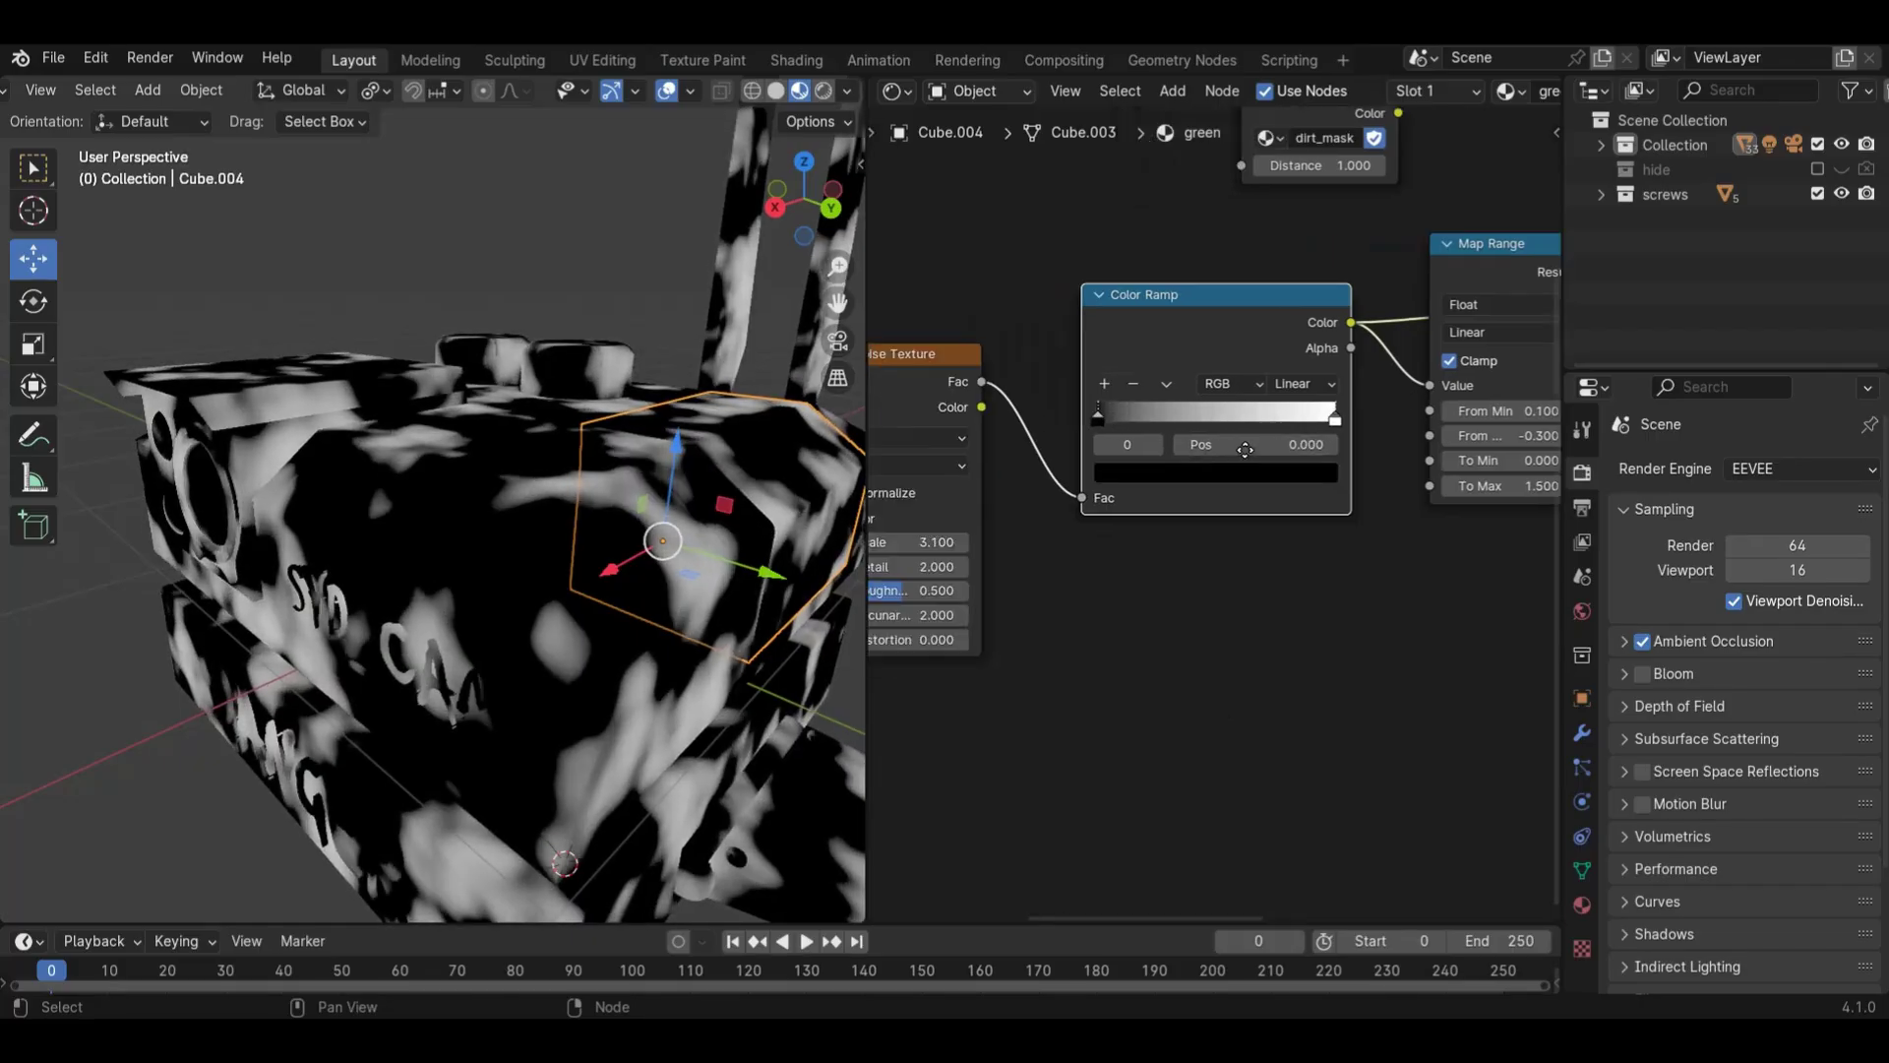
drag(964, 522, 1008, 522)
- Try a Map Range From Max of -4, preview the Map Range output, and readjust From Max
middle_drag(1429, 431, 1316, 436)
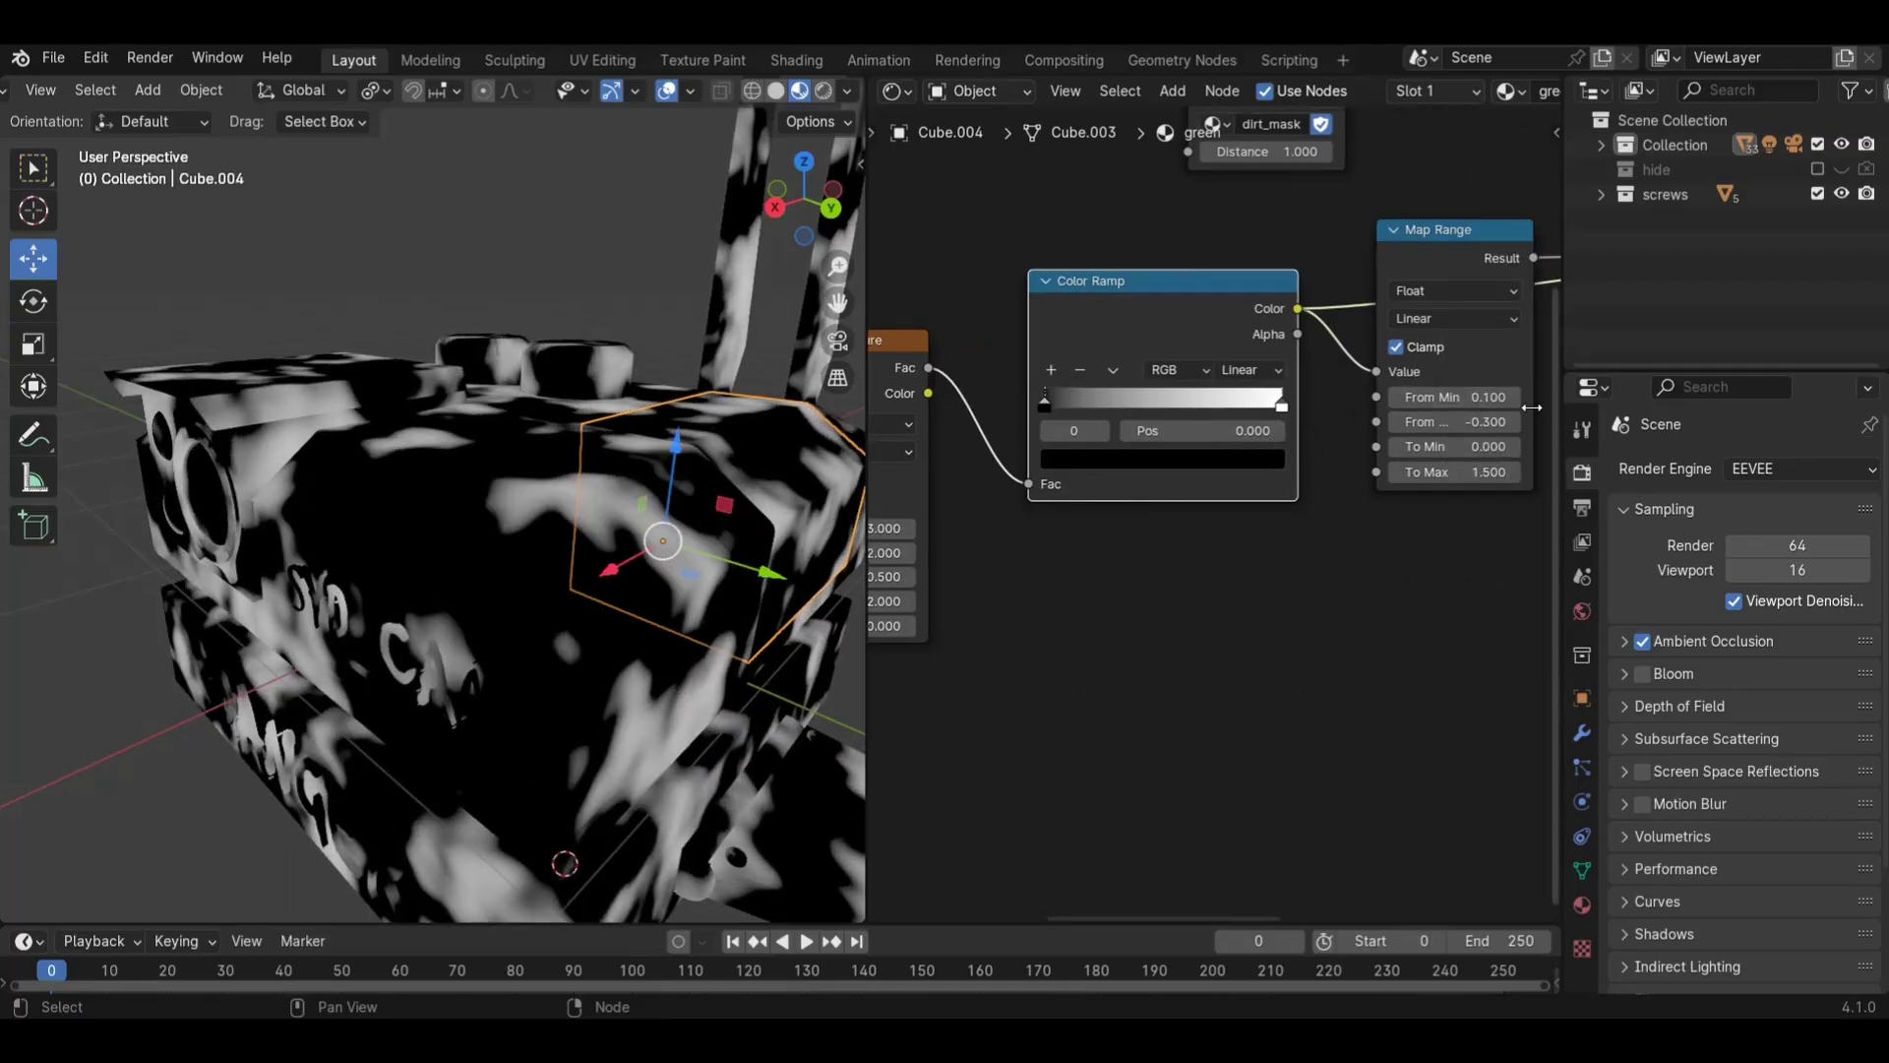
mouse_move(1451, 421)
mouse_down()
mouse_move(1472, 421)
mouse_move(1417, 424)
mouse_up()
middle_drag(1471, 243, 1290, 246)
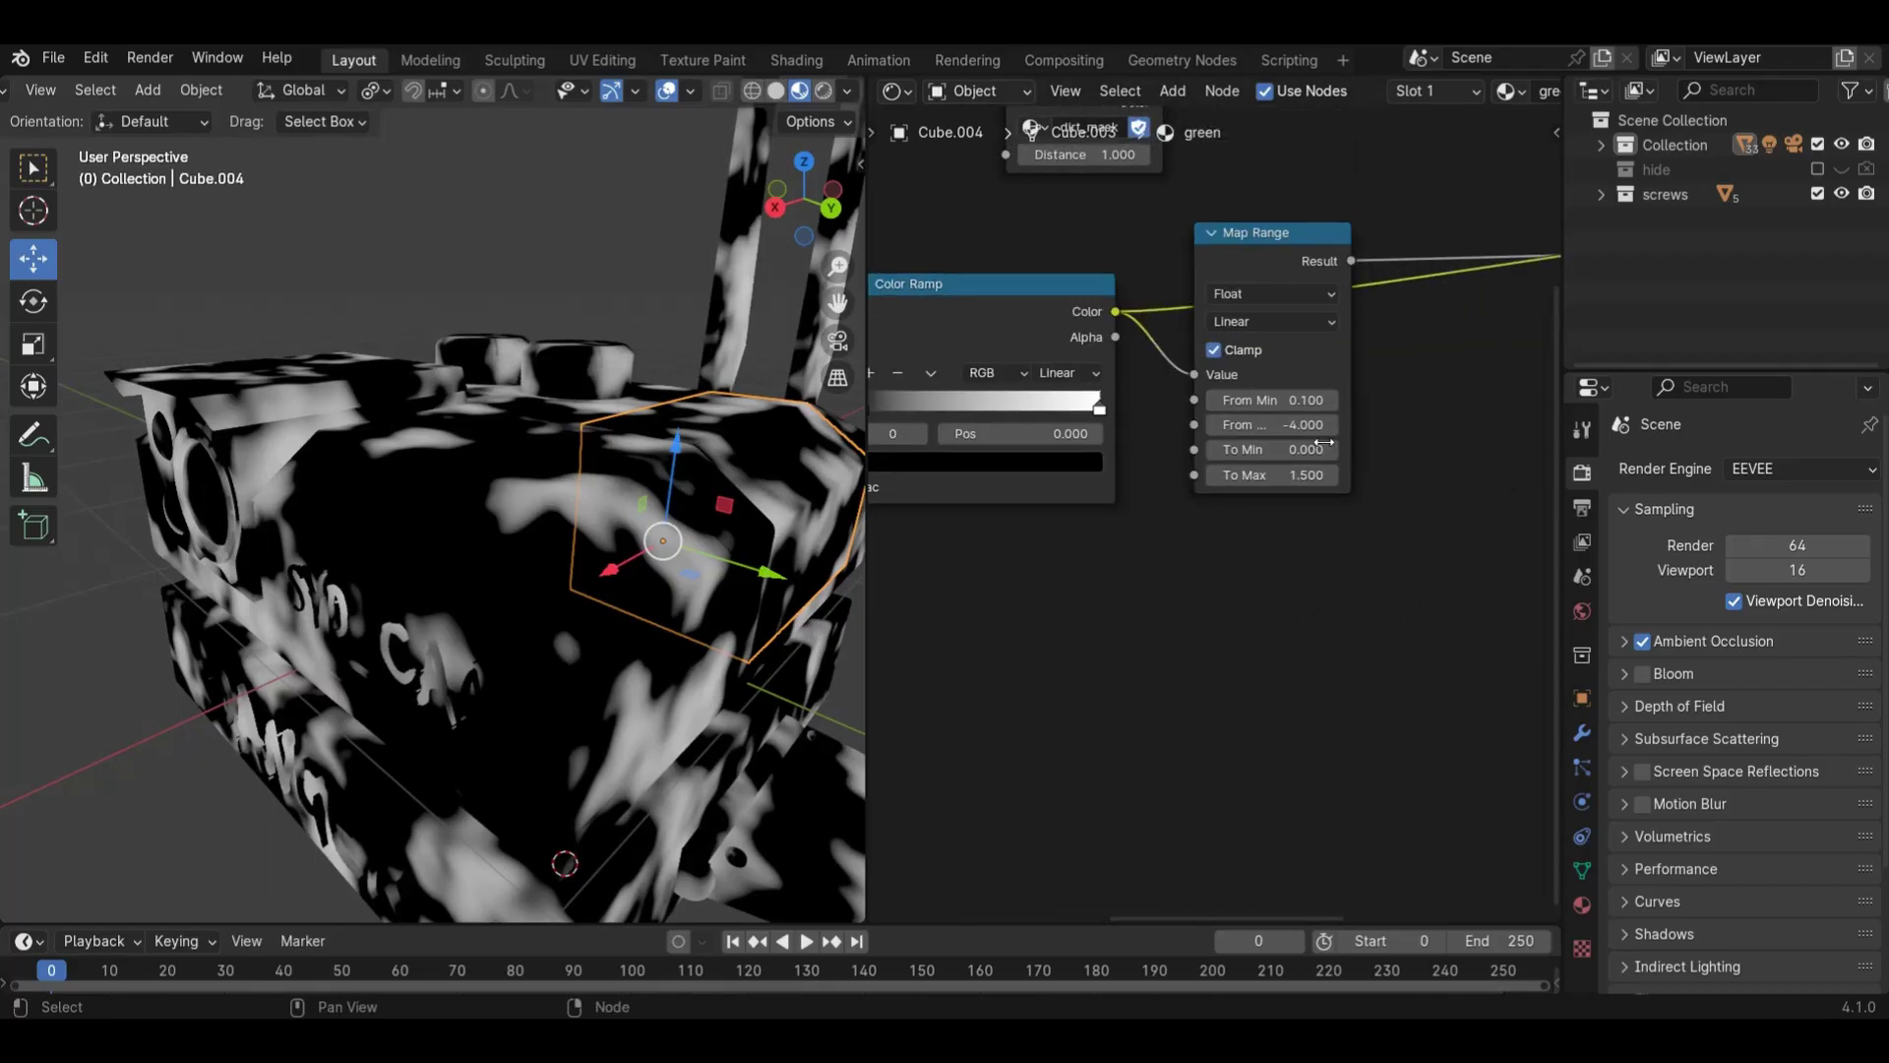
ctrl+shift+click(1290, 246)
drag(1276, 429, 1322, 429)
- Move the Color Ramp's white stop to 0.625 and set the Map Range to From Min 0.6, From Max 0 and To Max 0.2
middle_drag(1048, 404, 1126, 422)
drag(1177, 434, 1092, 426)
click(942, 421)
drag(1357, 418, 1368, 421)
mouse_move(1359, 425)
mouse_down()
mouse_move(1361, 494)
mouse_move(1325, 494)
mouse_move(1361, 429)
mouse_up()
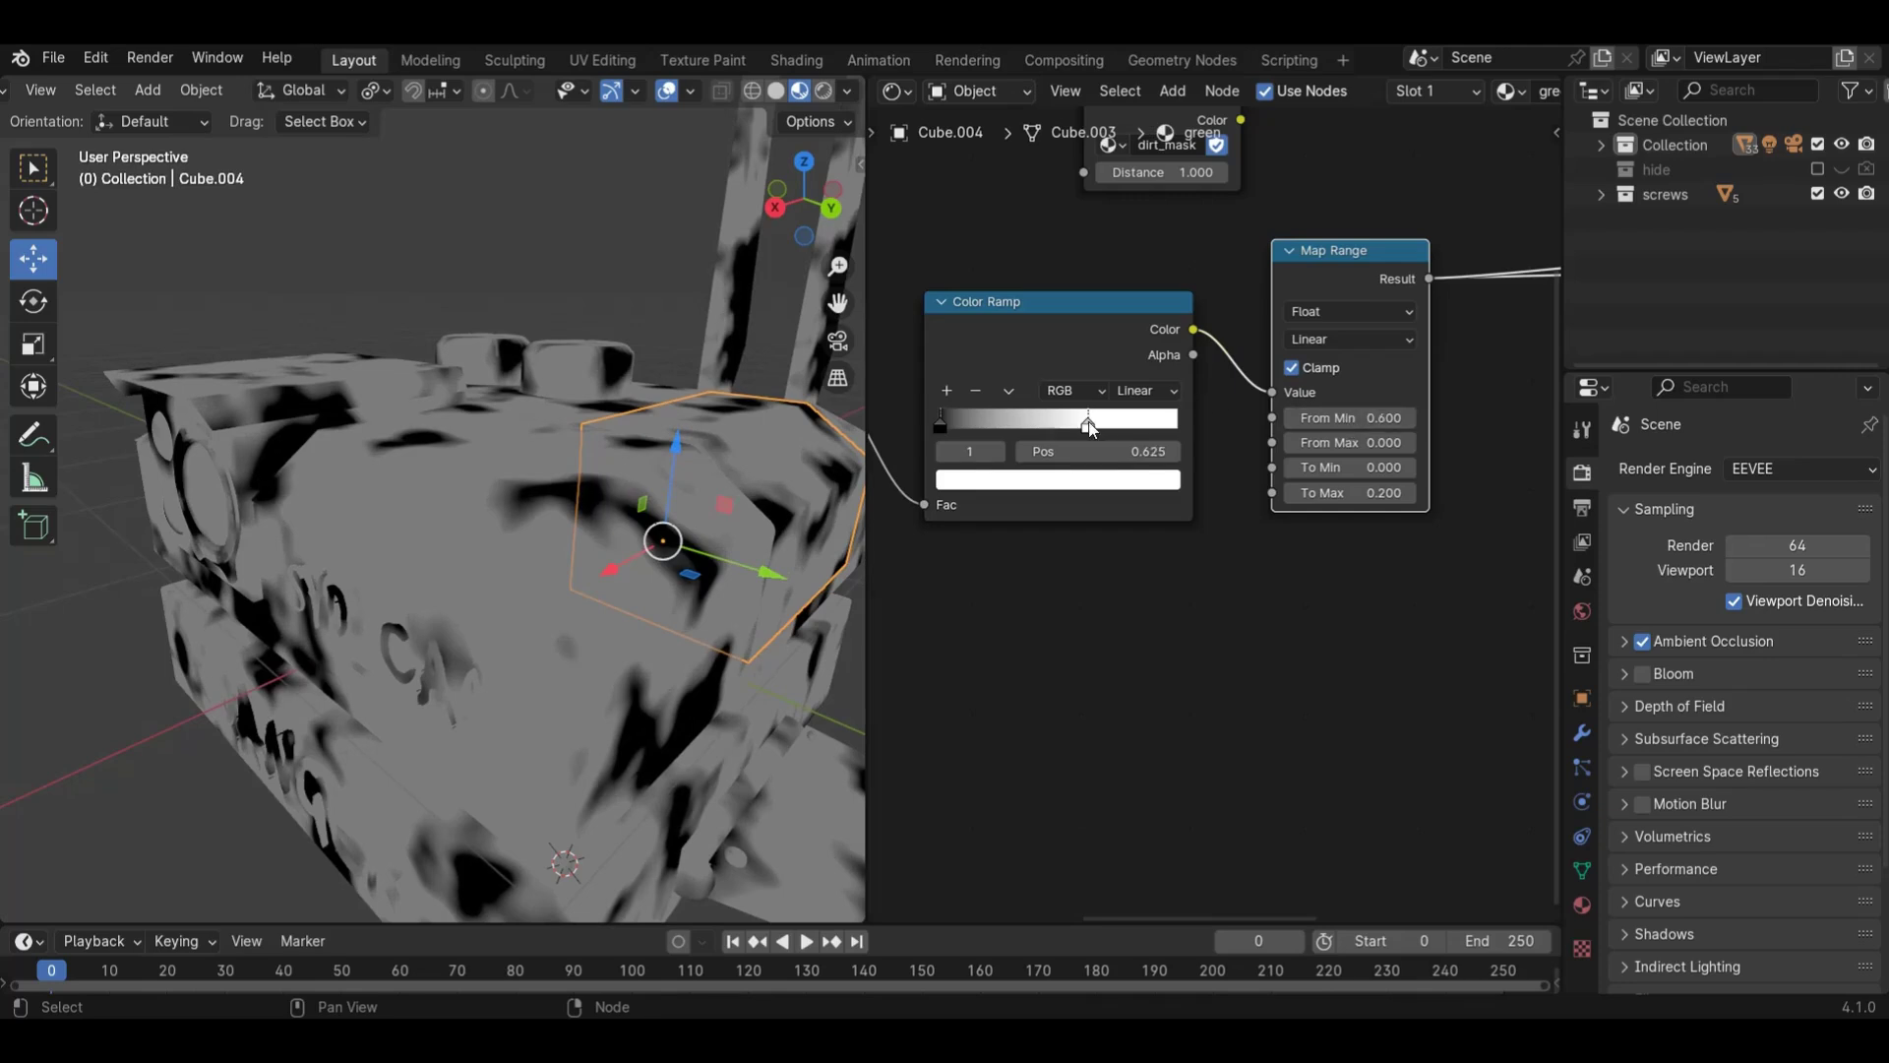
- Move the Color Ramp's white stop to 0.527 and set the Map Range's From Min to 0.4 and From Max to 0.1
mouse_move(1090, 425)
mouse_down()
mouse_move(1028, 427)
mouse_move(1064, 432)
mouse_up()
double_click(1288, 417)
double_click(1408, 443)
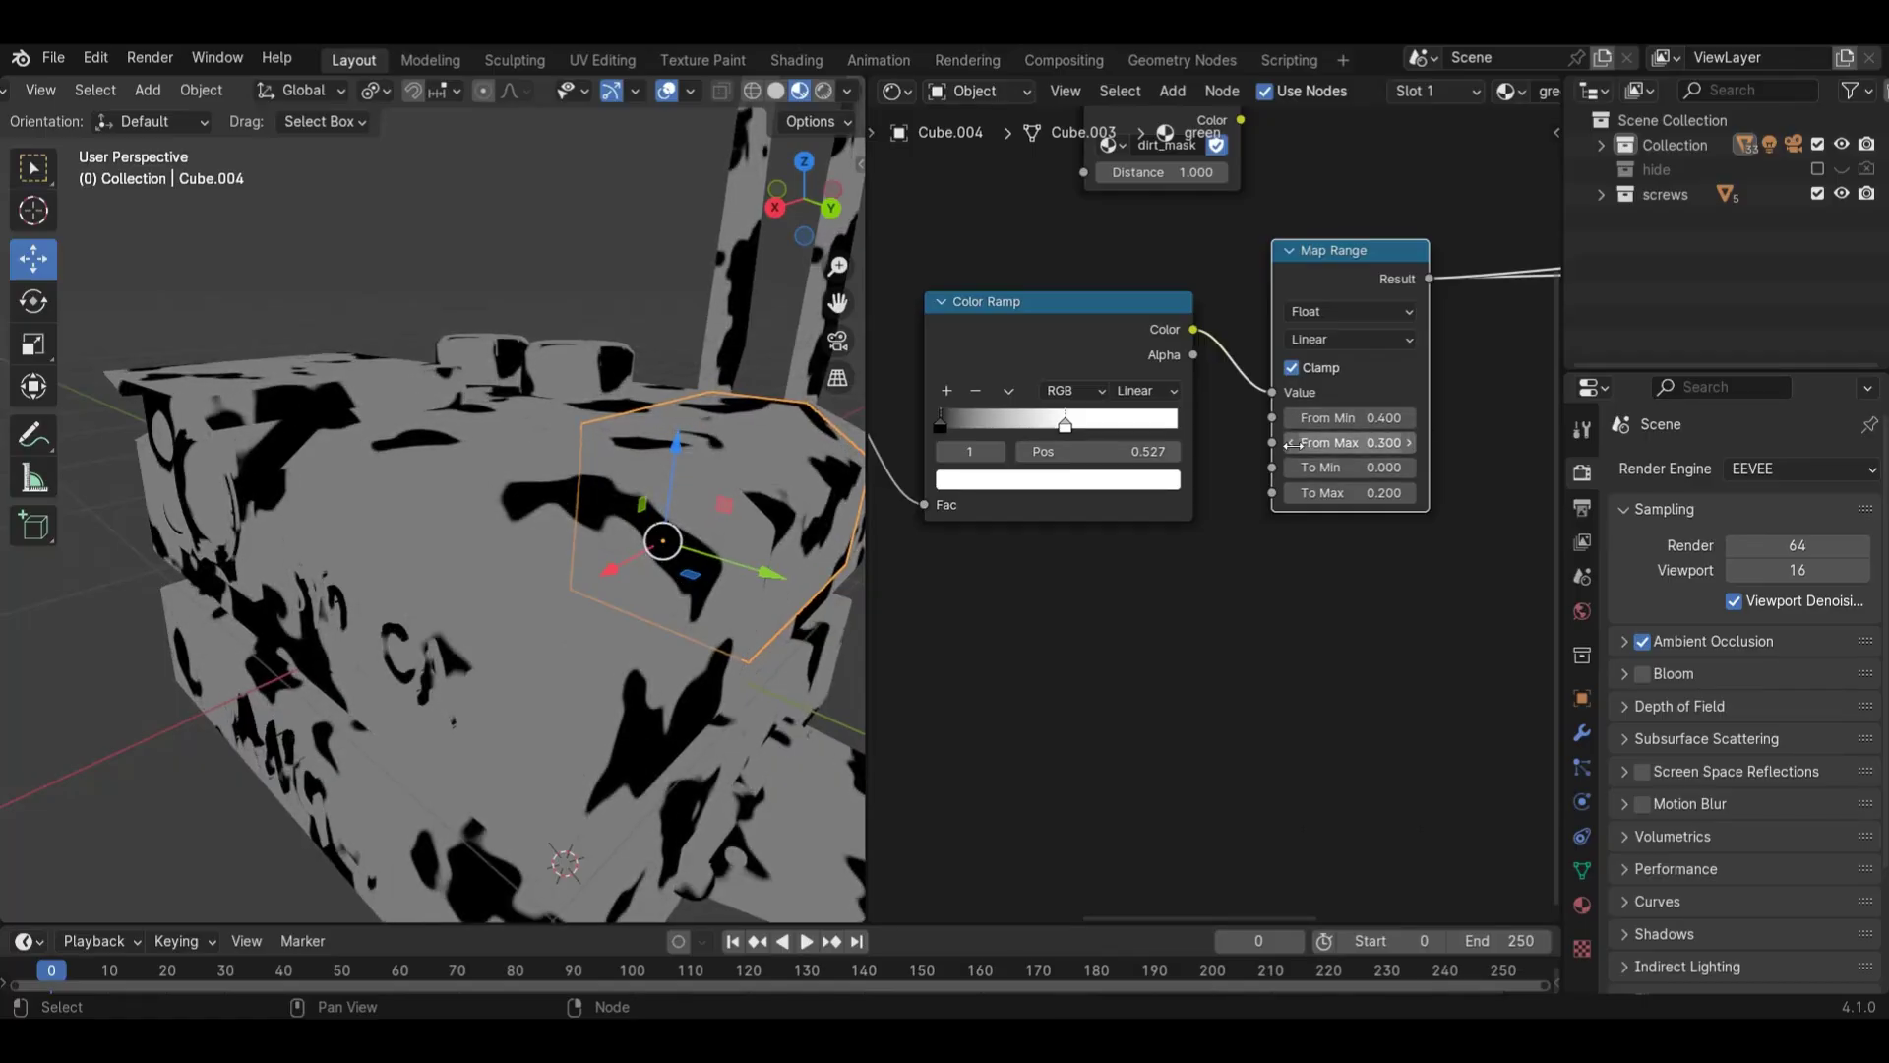
click(1289, 441)
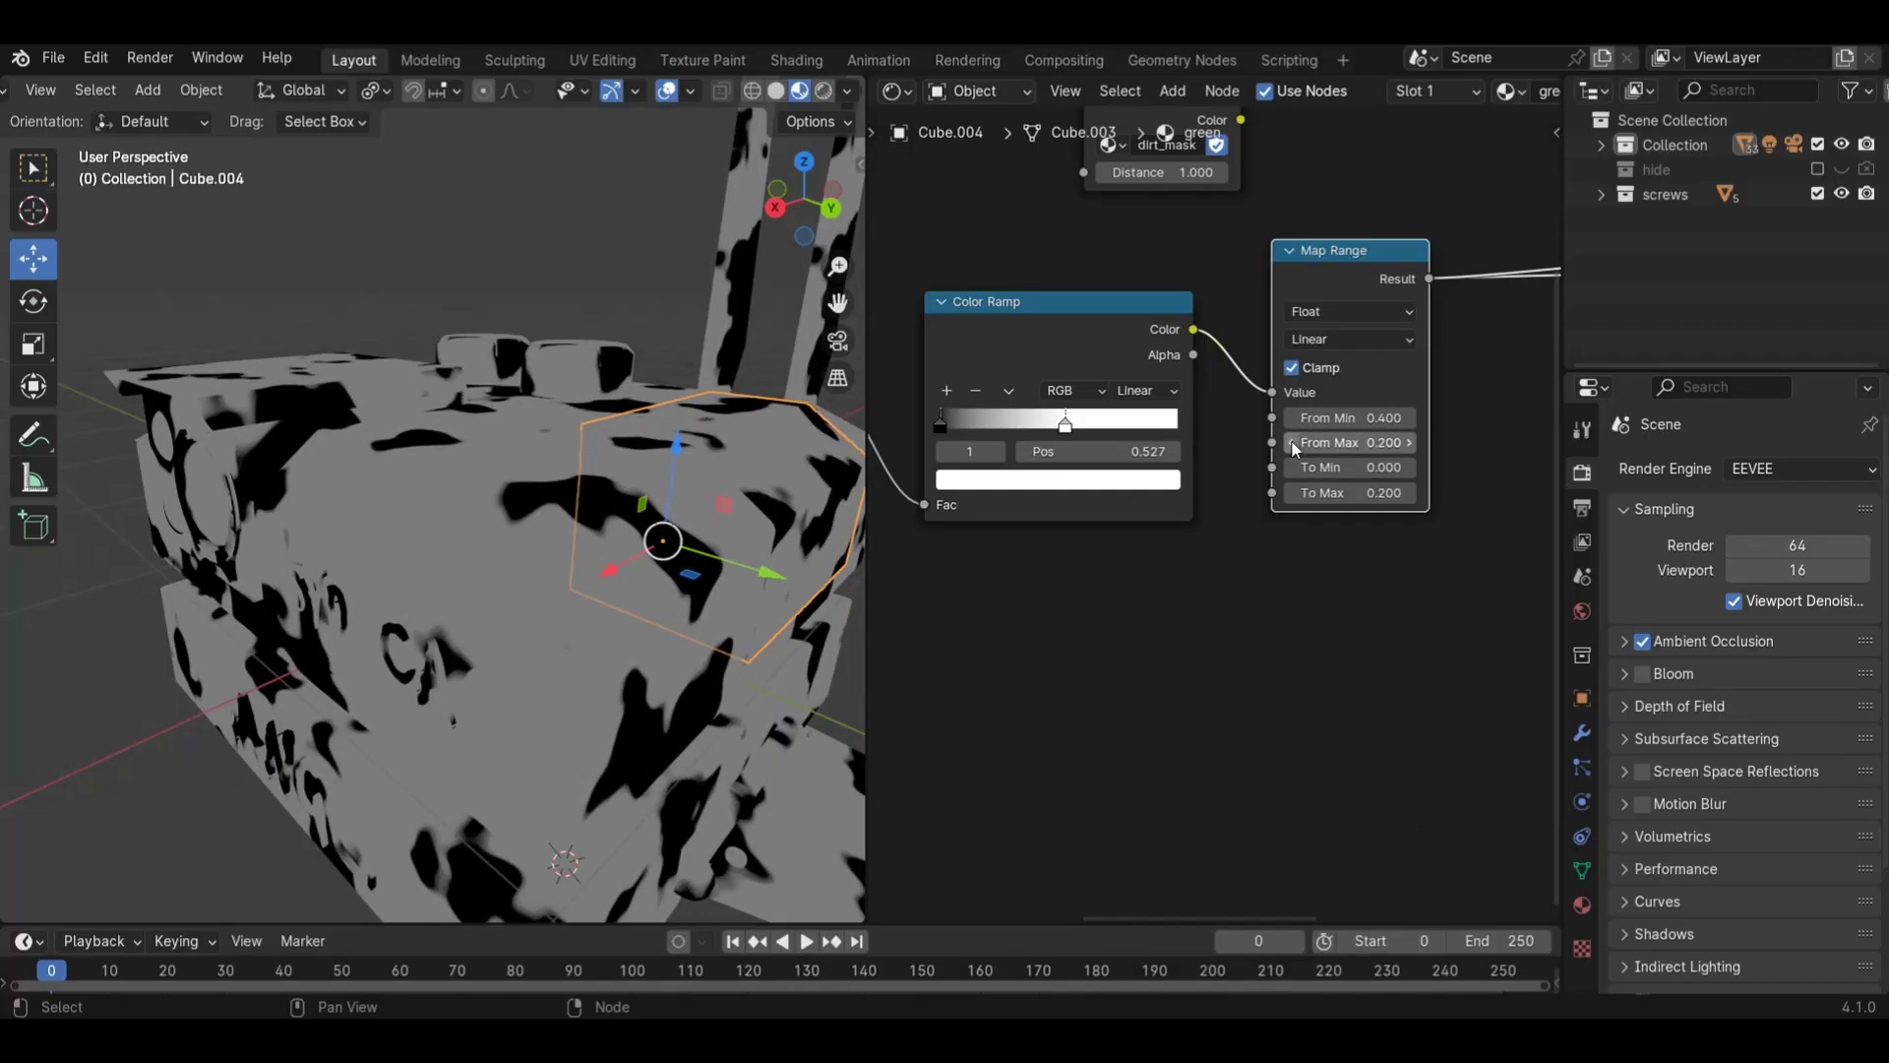
- Raise the Map Range's To Max to 0.5
click(1288, 495)
click(1413, 496)
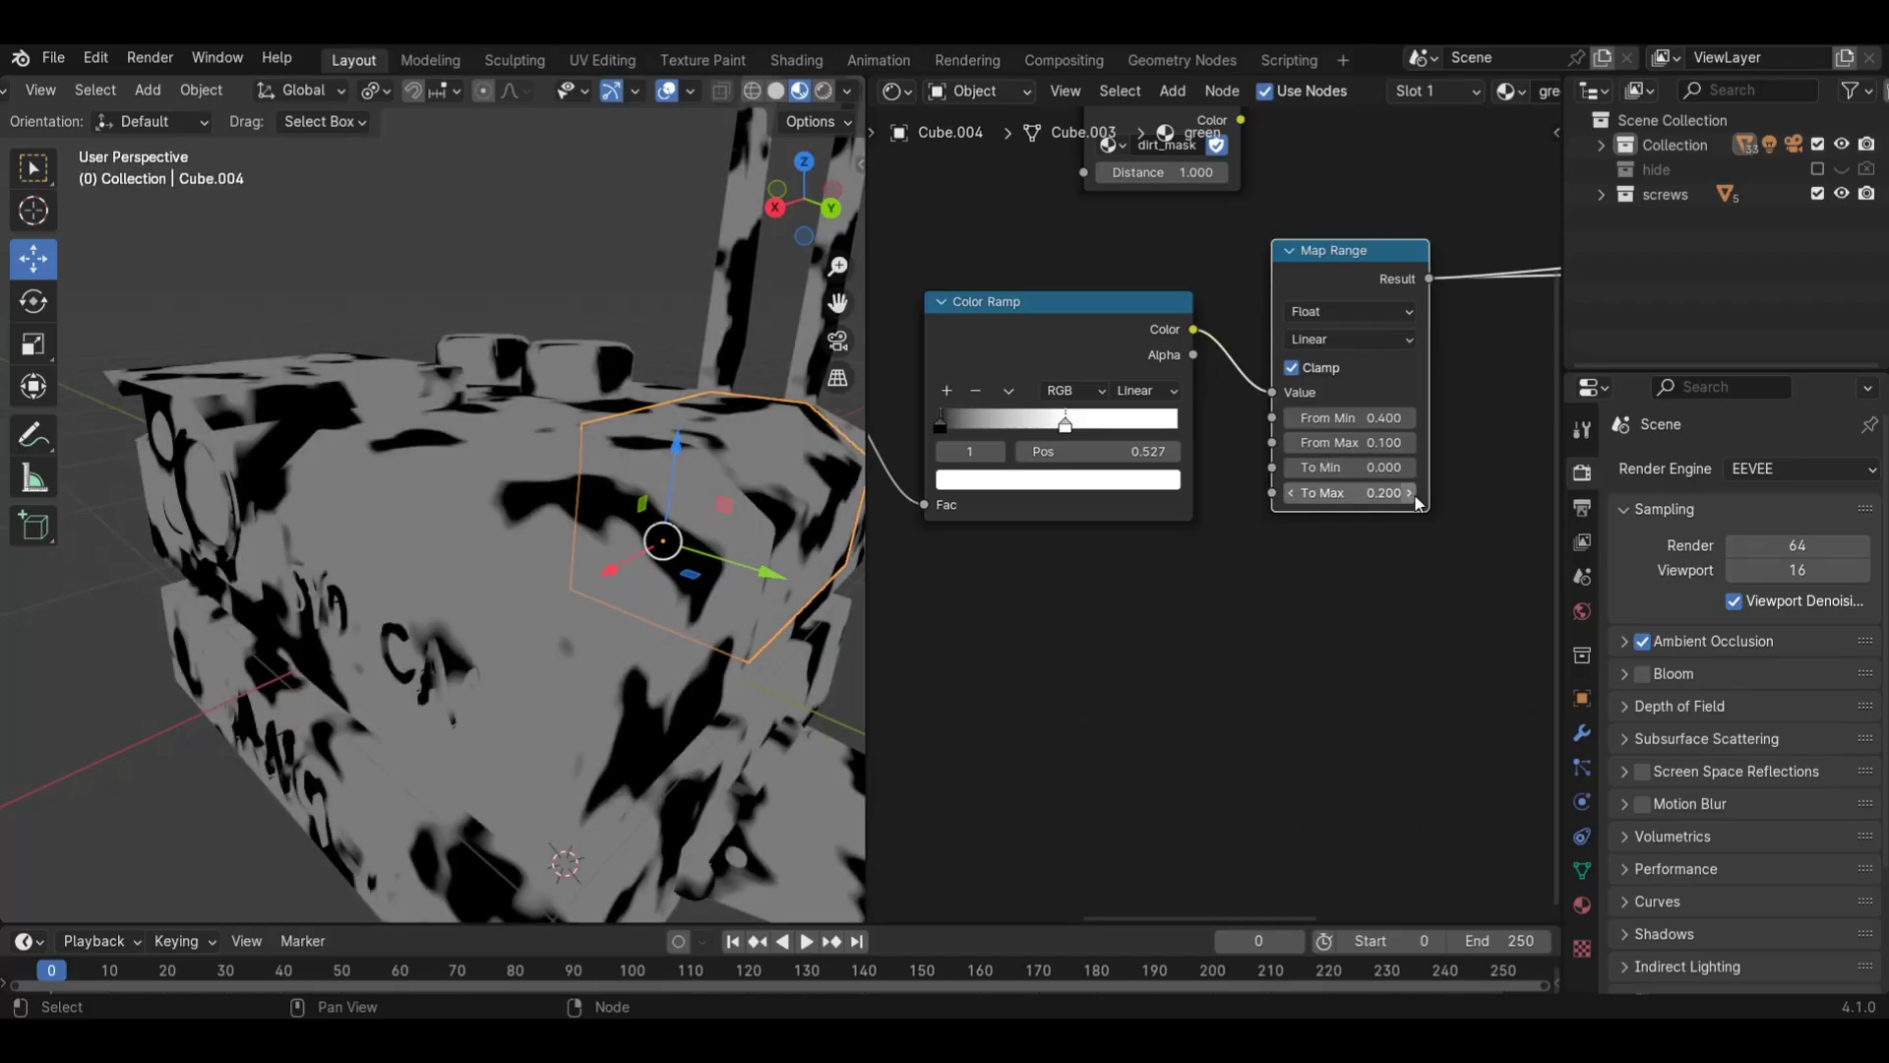
click(1410, 493)
click(1409, 493)
click(1410, 493)
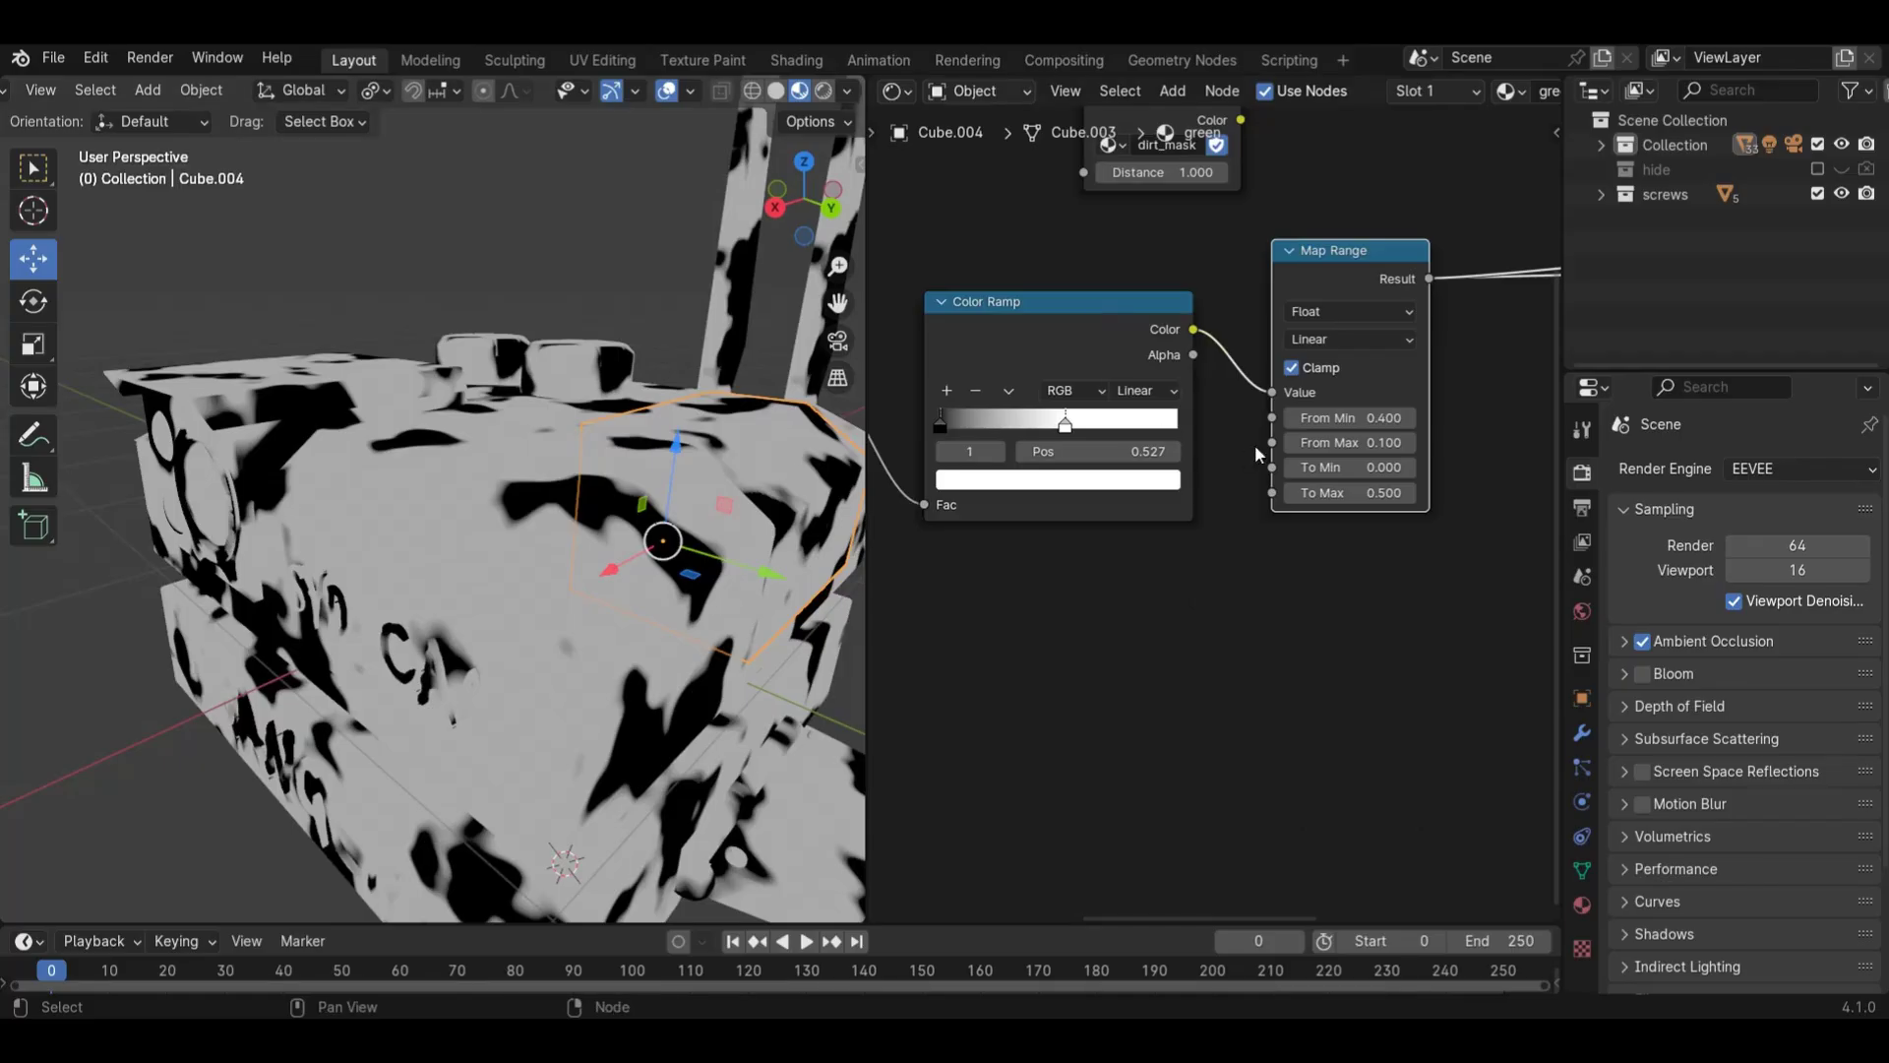
- Set the Map Range's From Min to 0.6 and move the Color Ramp's white stop to 0.680
click(1290, 418)
click(1412, 424)
click(1413, 424)
click(1413, 424)
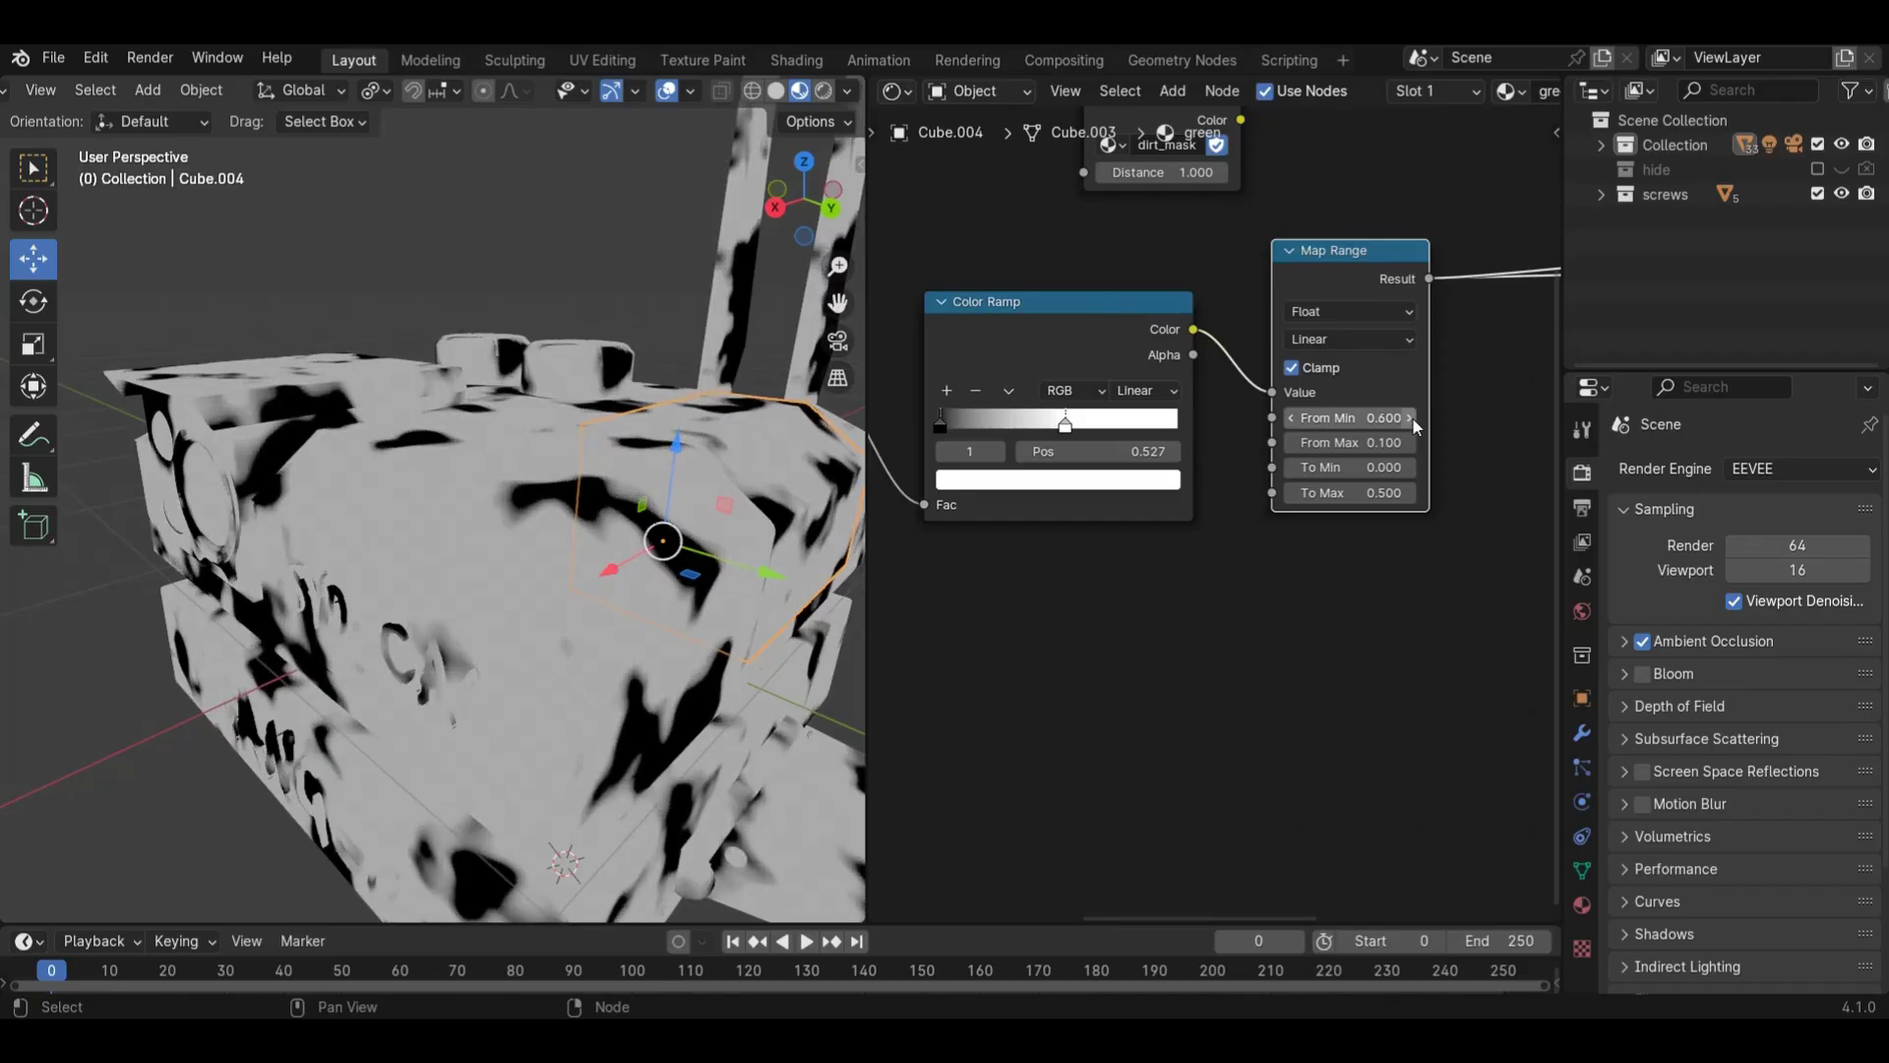
middle_drag(689, 521, 812, 510)
drag(1047, 428, 1107, 440)
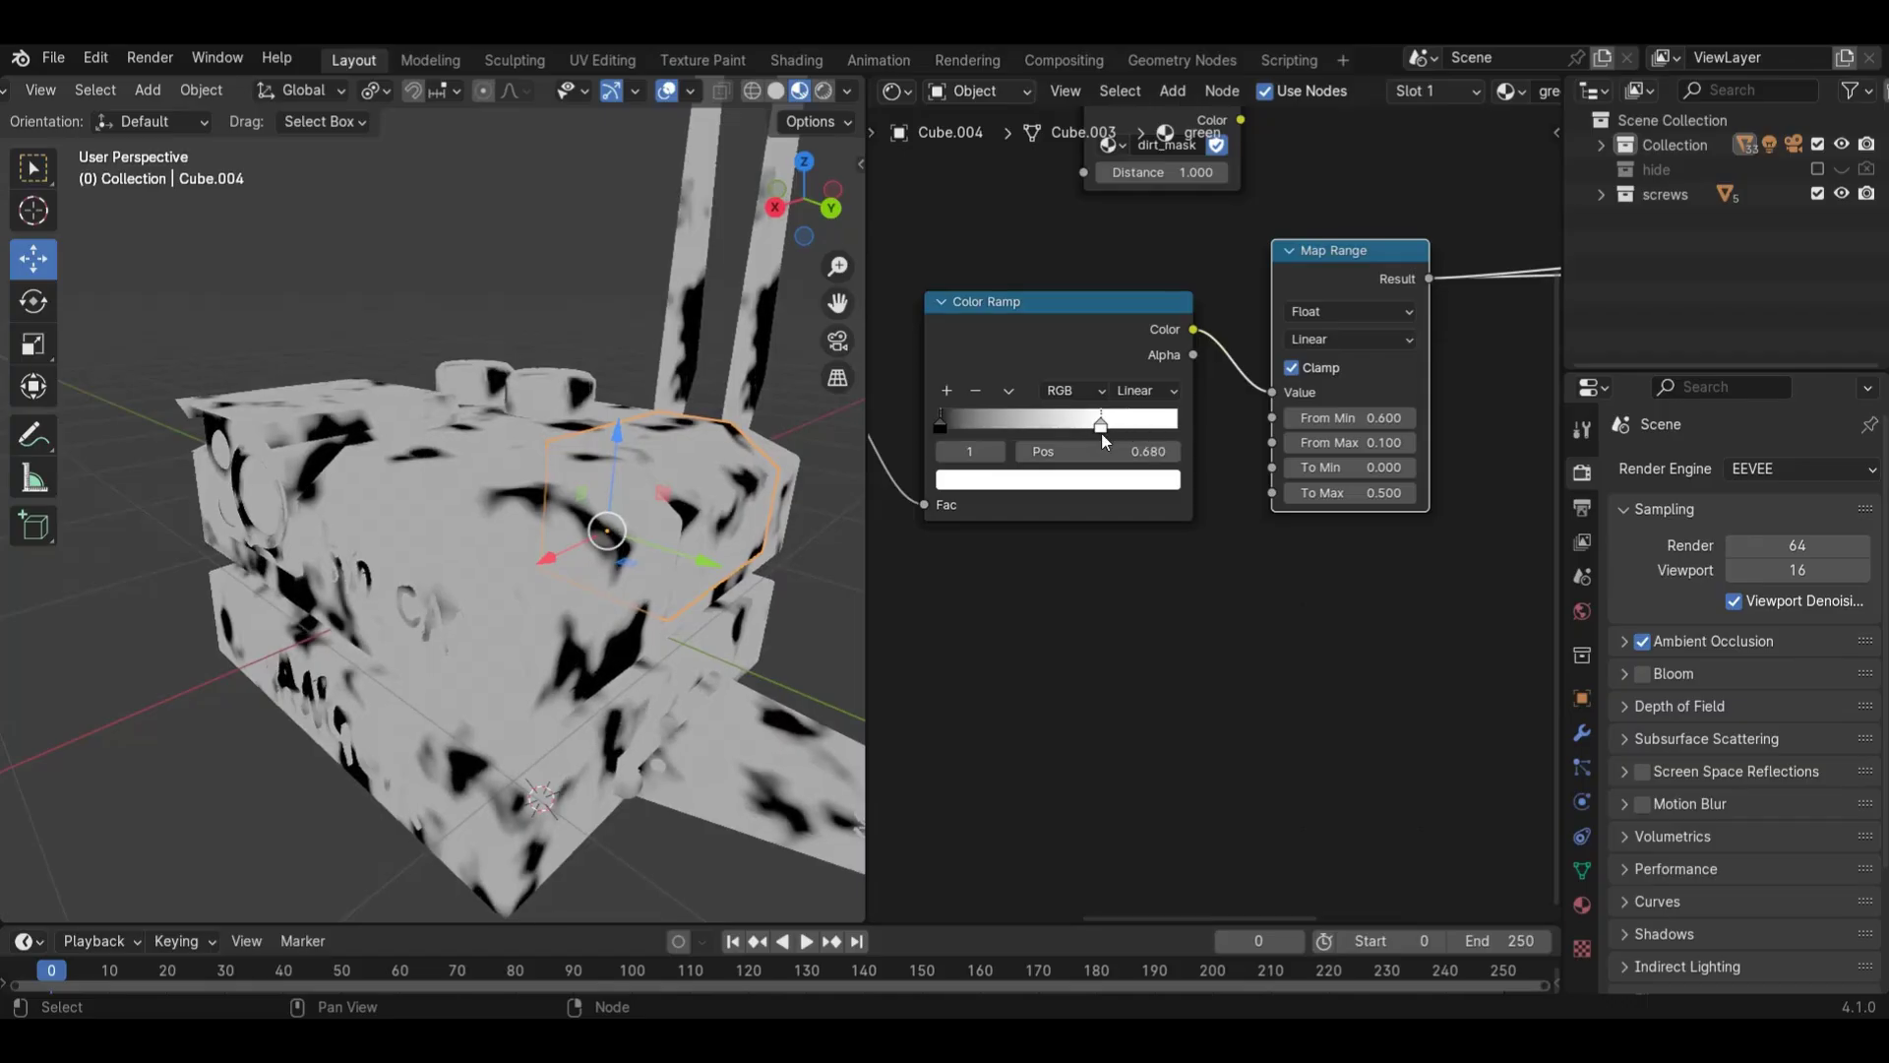
- Move the Color Ramp's white stop to 0.607 and set the Noise Texture's Scale to 3
click(942, 424)
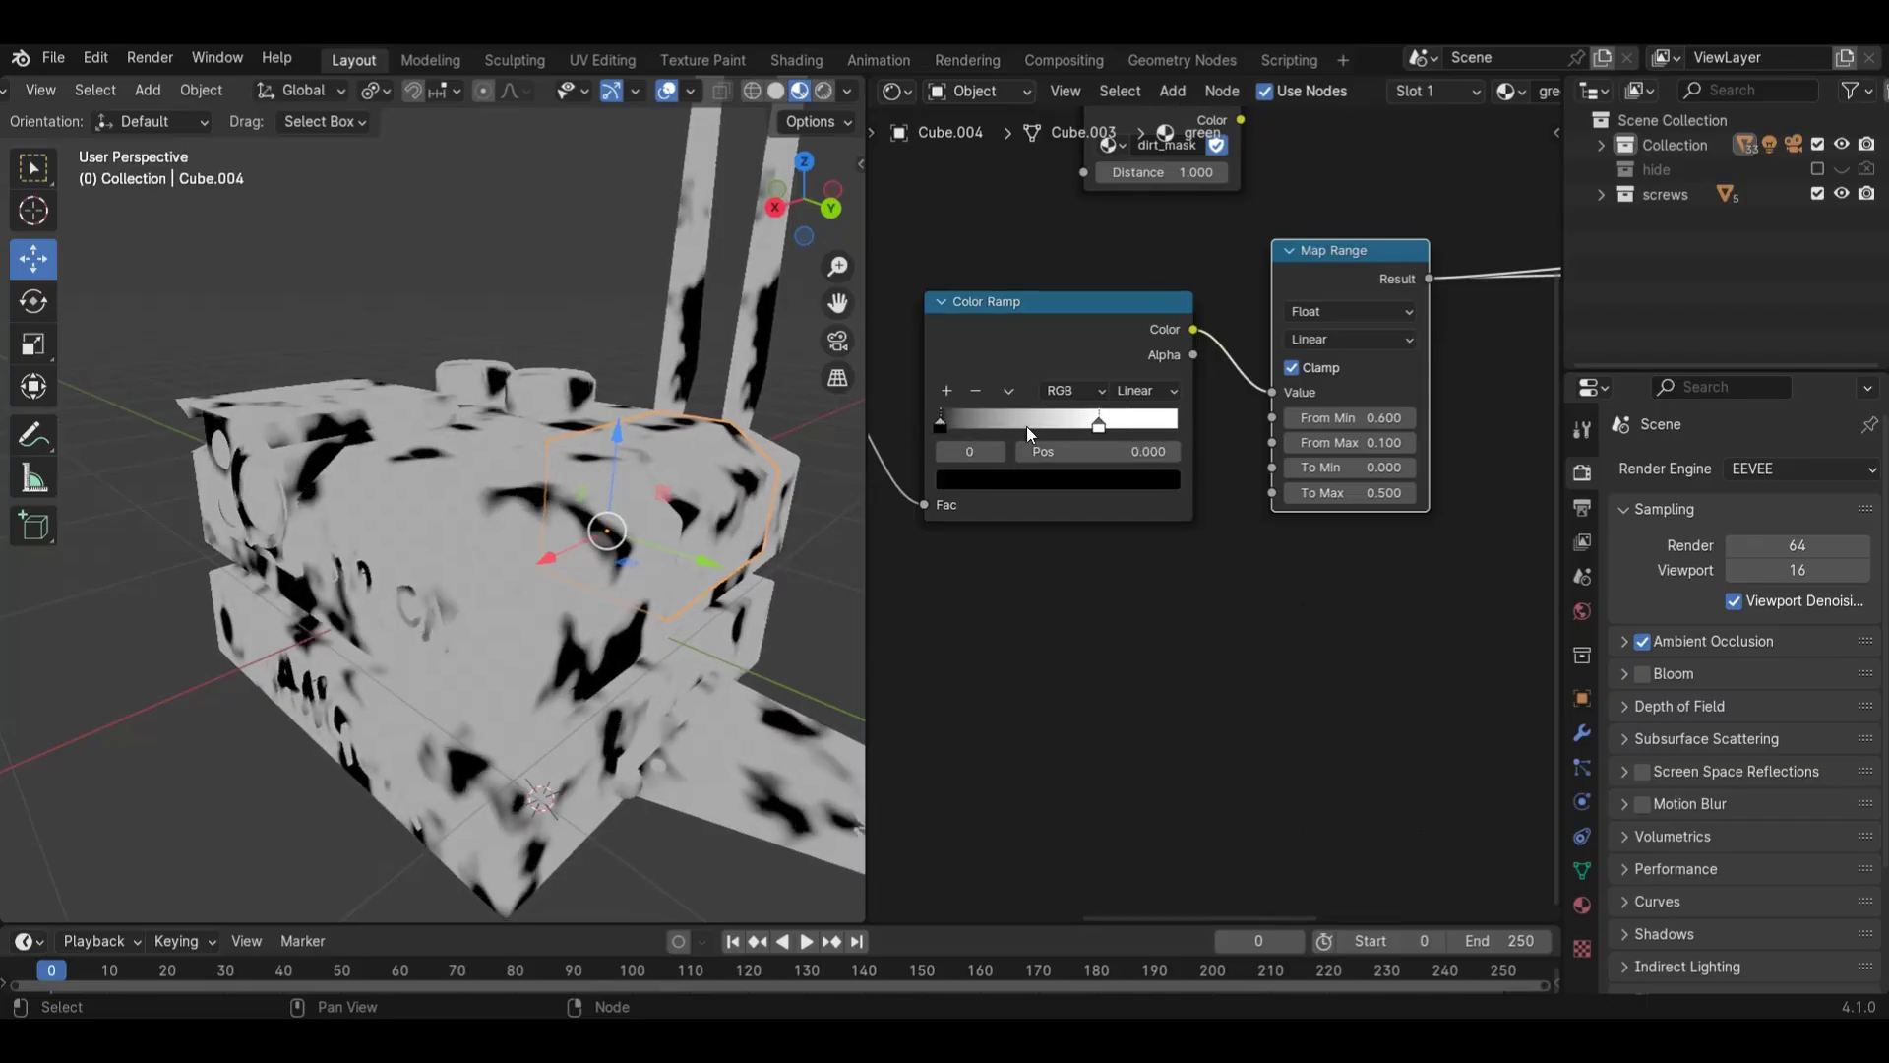
drag(1077, 430, 1059, 429)
middle_drag(1030, 531, 1258, 532)
drag(1003, 552, 949, 552)
scroll(668, 438, down, 3)
scroll(667, 439, up, 3)
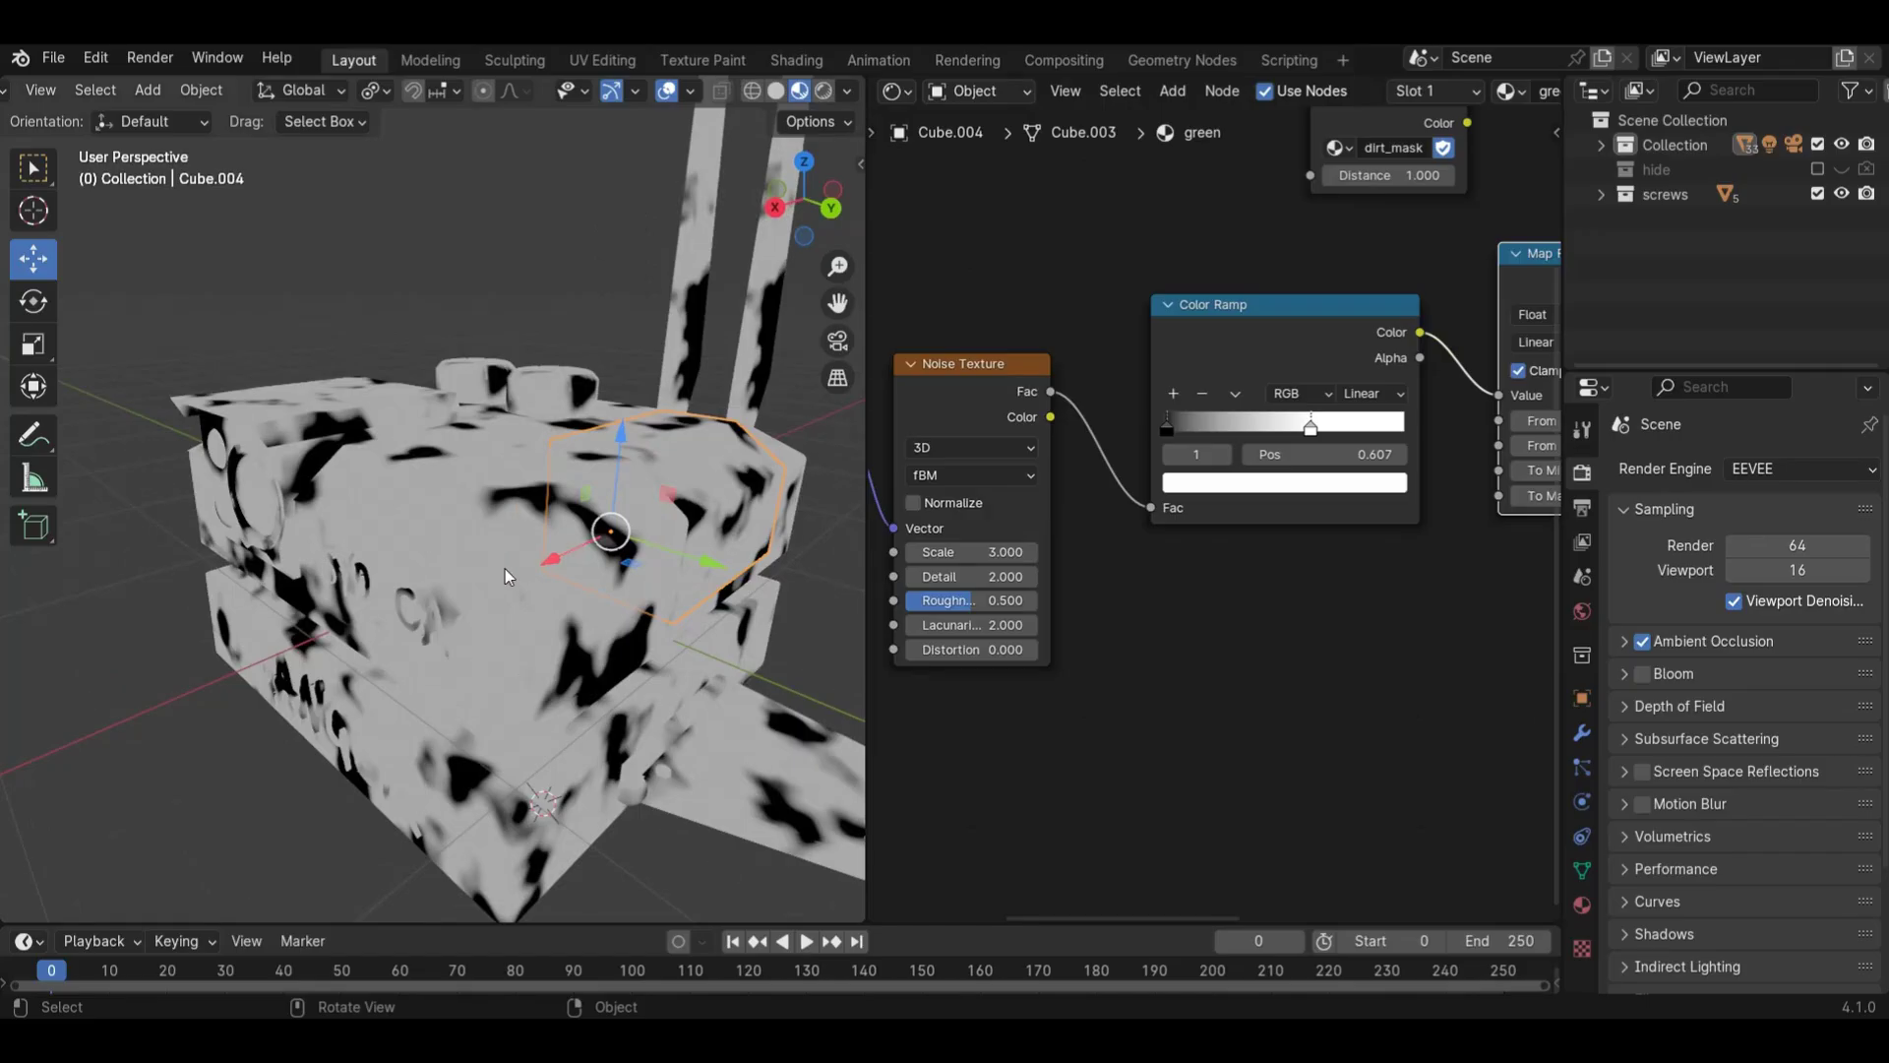
- Lower the Map Range's To Max to 0.2
middle_drag(1388, 642, 1147, 647)
scroll(1302, 573, up, 2)
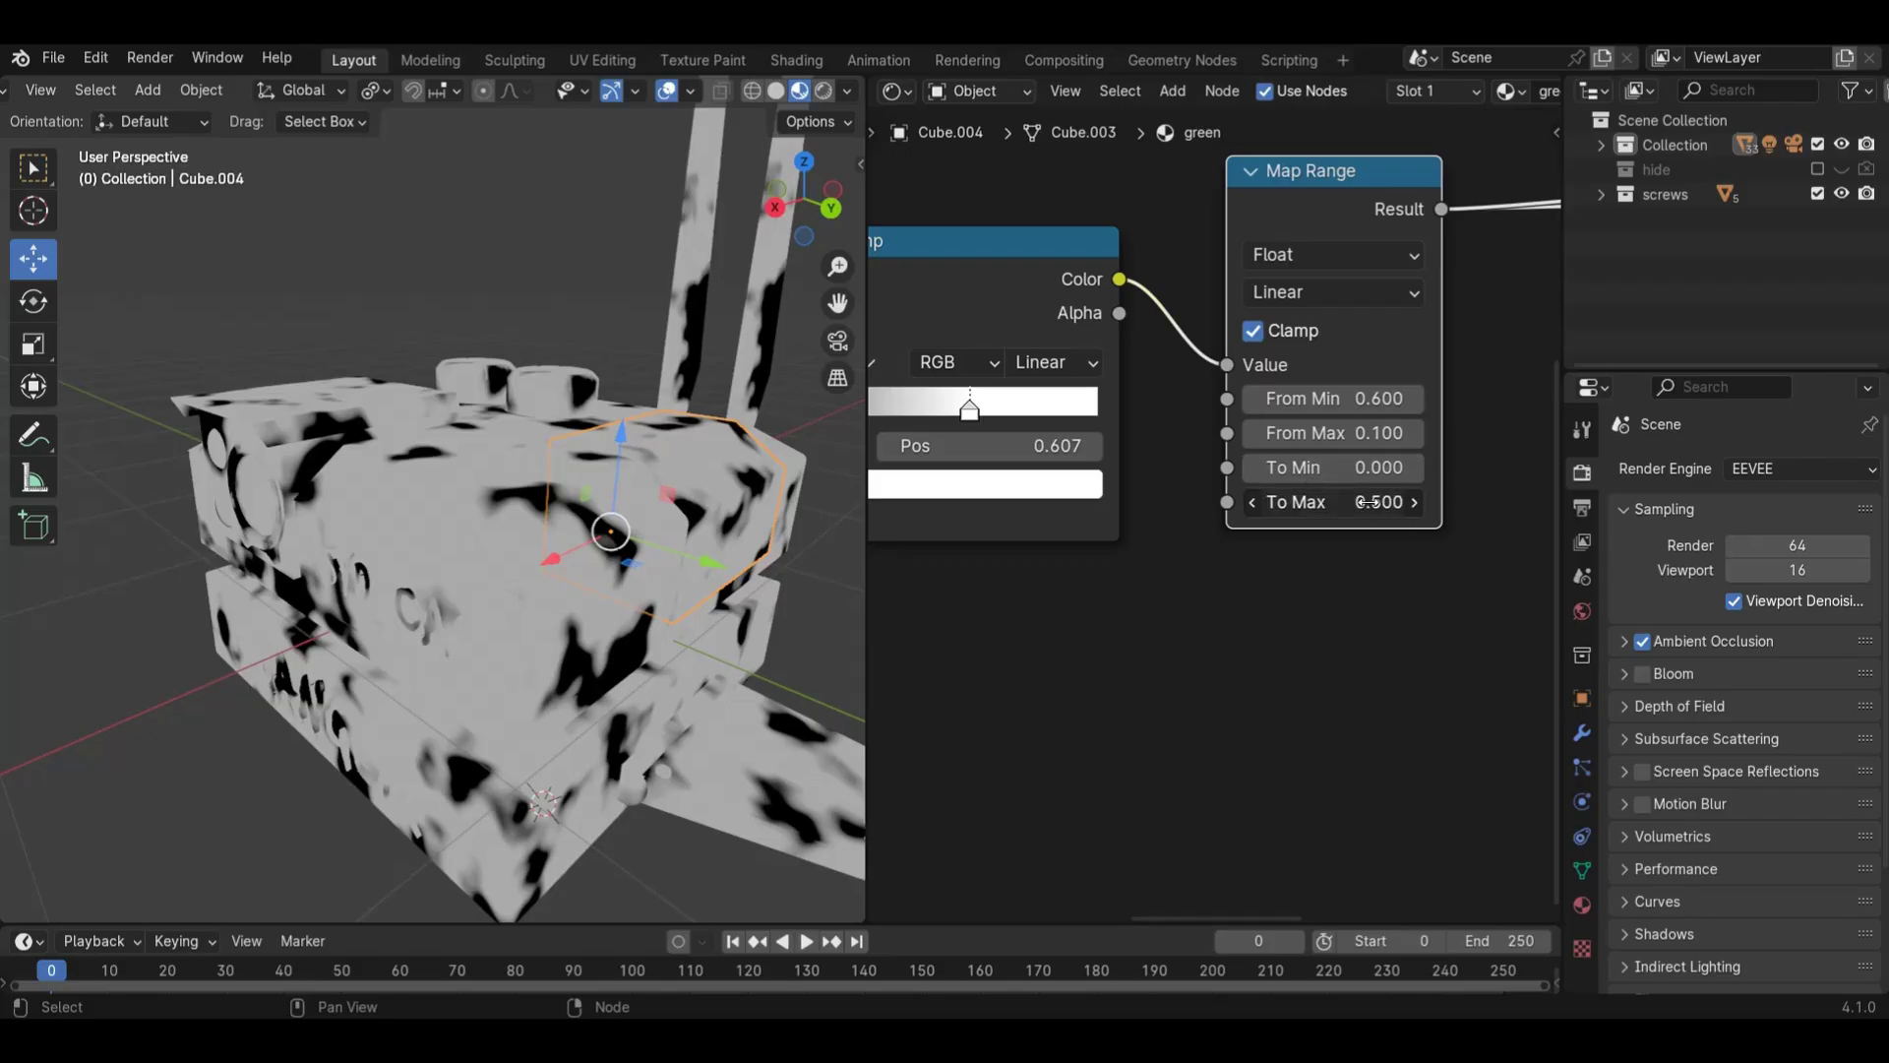
mouse_move(1374, 502)
mouse_down()
mouse_move(1443, 501)
mouse_move(1356, 518)
mouse_up()
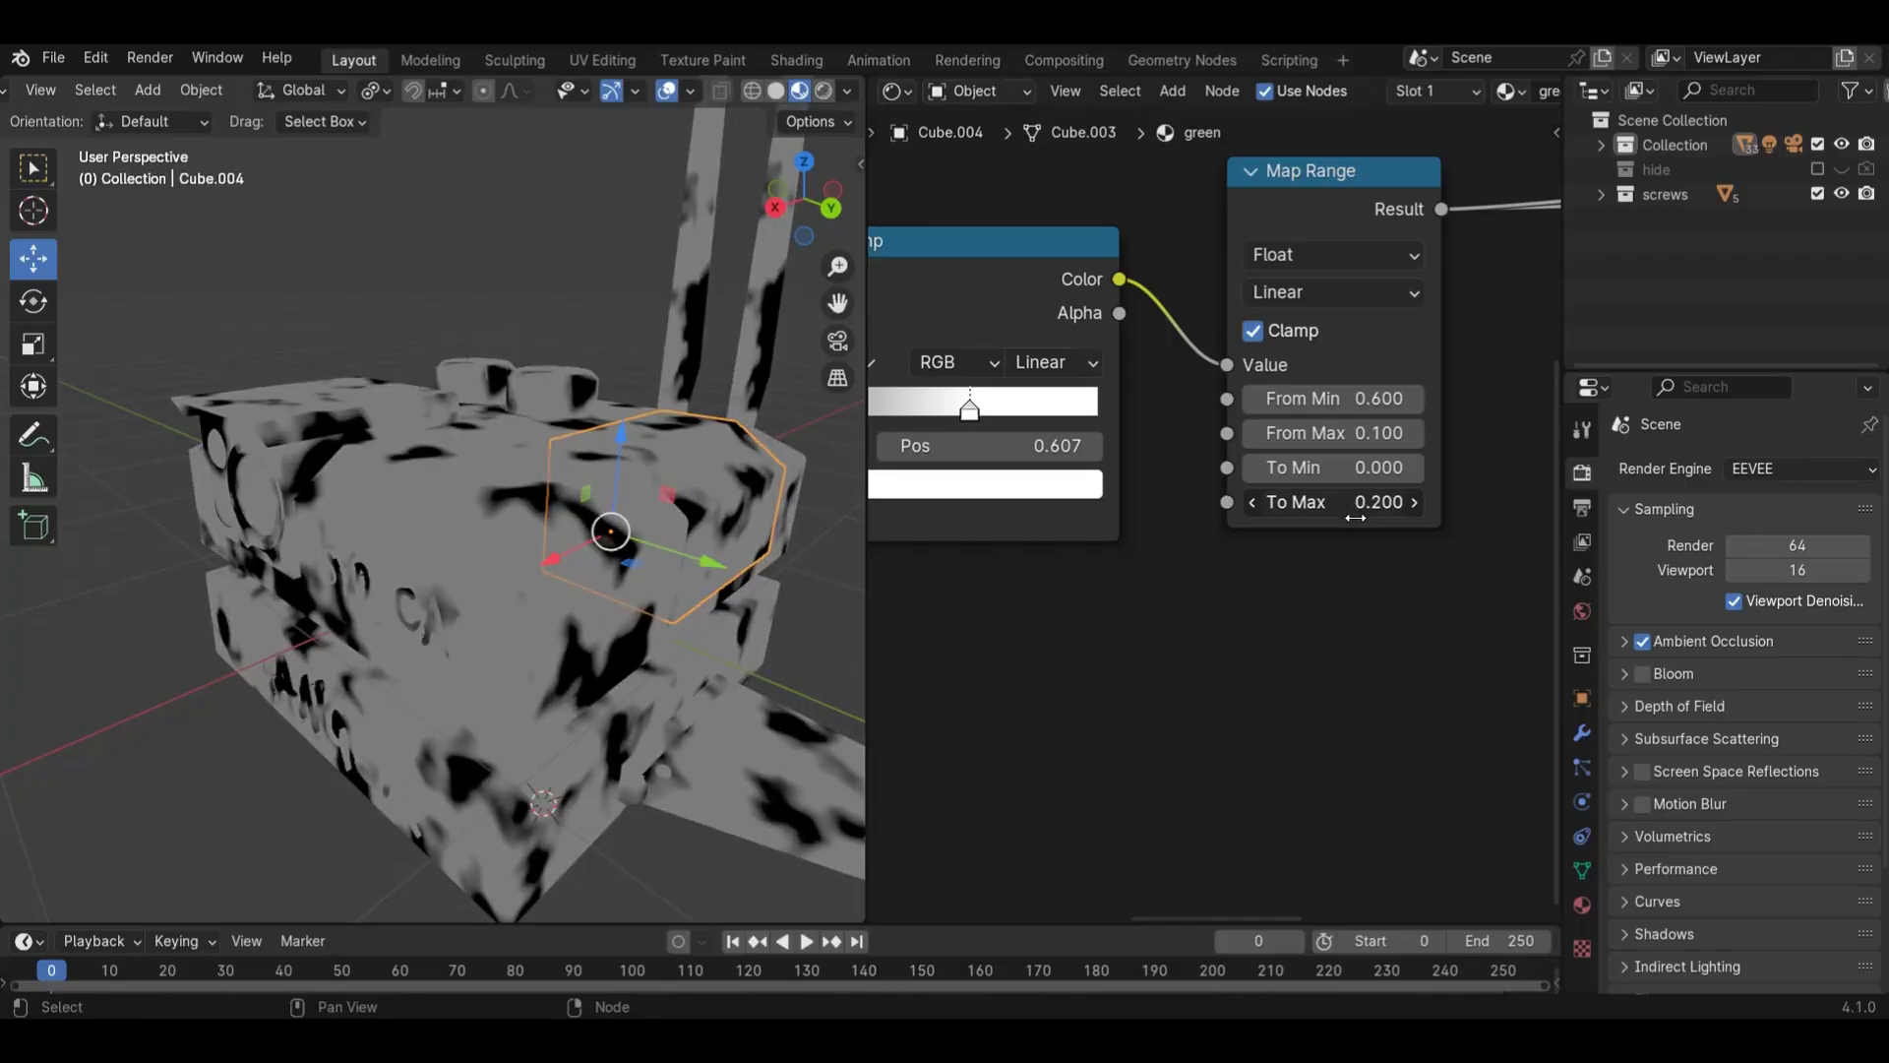
- Preview the Principled BSDF on the model and examine the roughness variation on the camera body's top surface
click(571, 273)
scroll(1199, 350, down, 3)
scroll(1077, 352, down, 1)
click(1468, 313)
ctrl+shift+click(1469, 311)
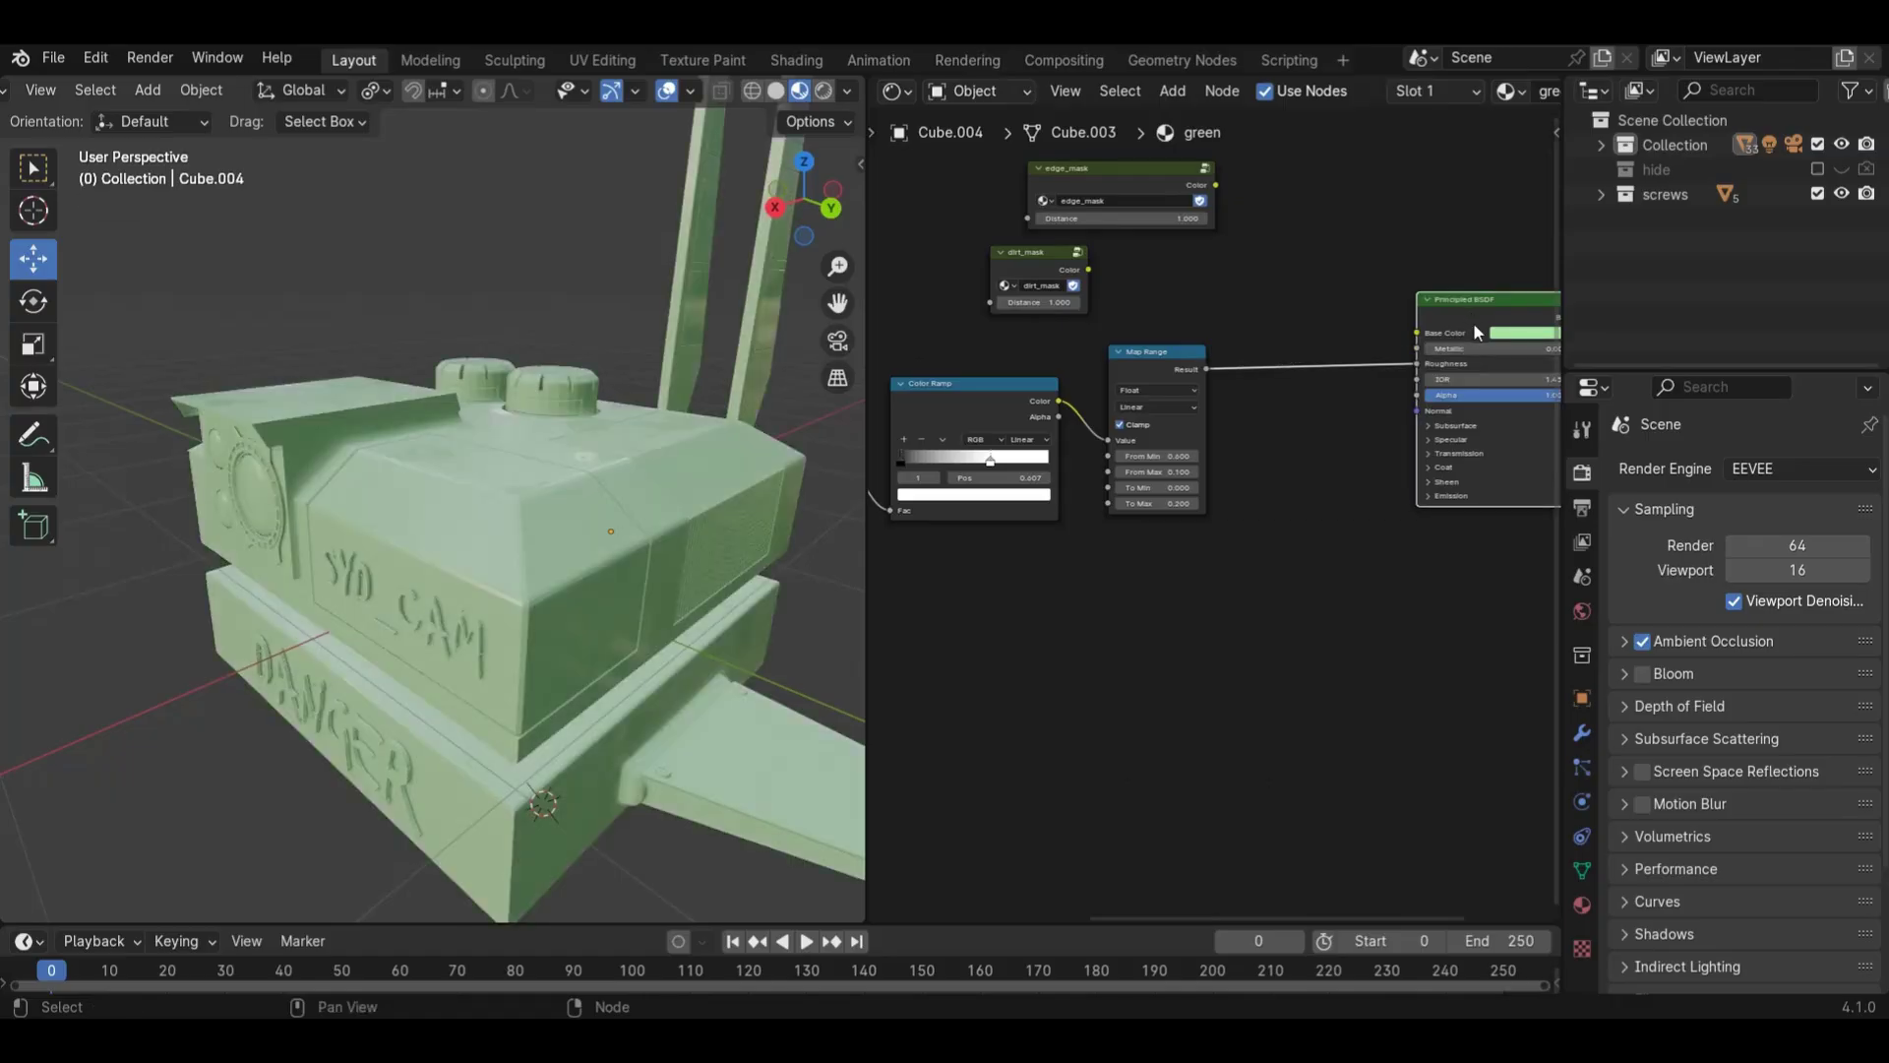
scroll(626, 376, up, 5)
middle_drag(744, 191, 764, 246)
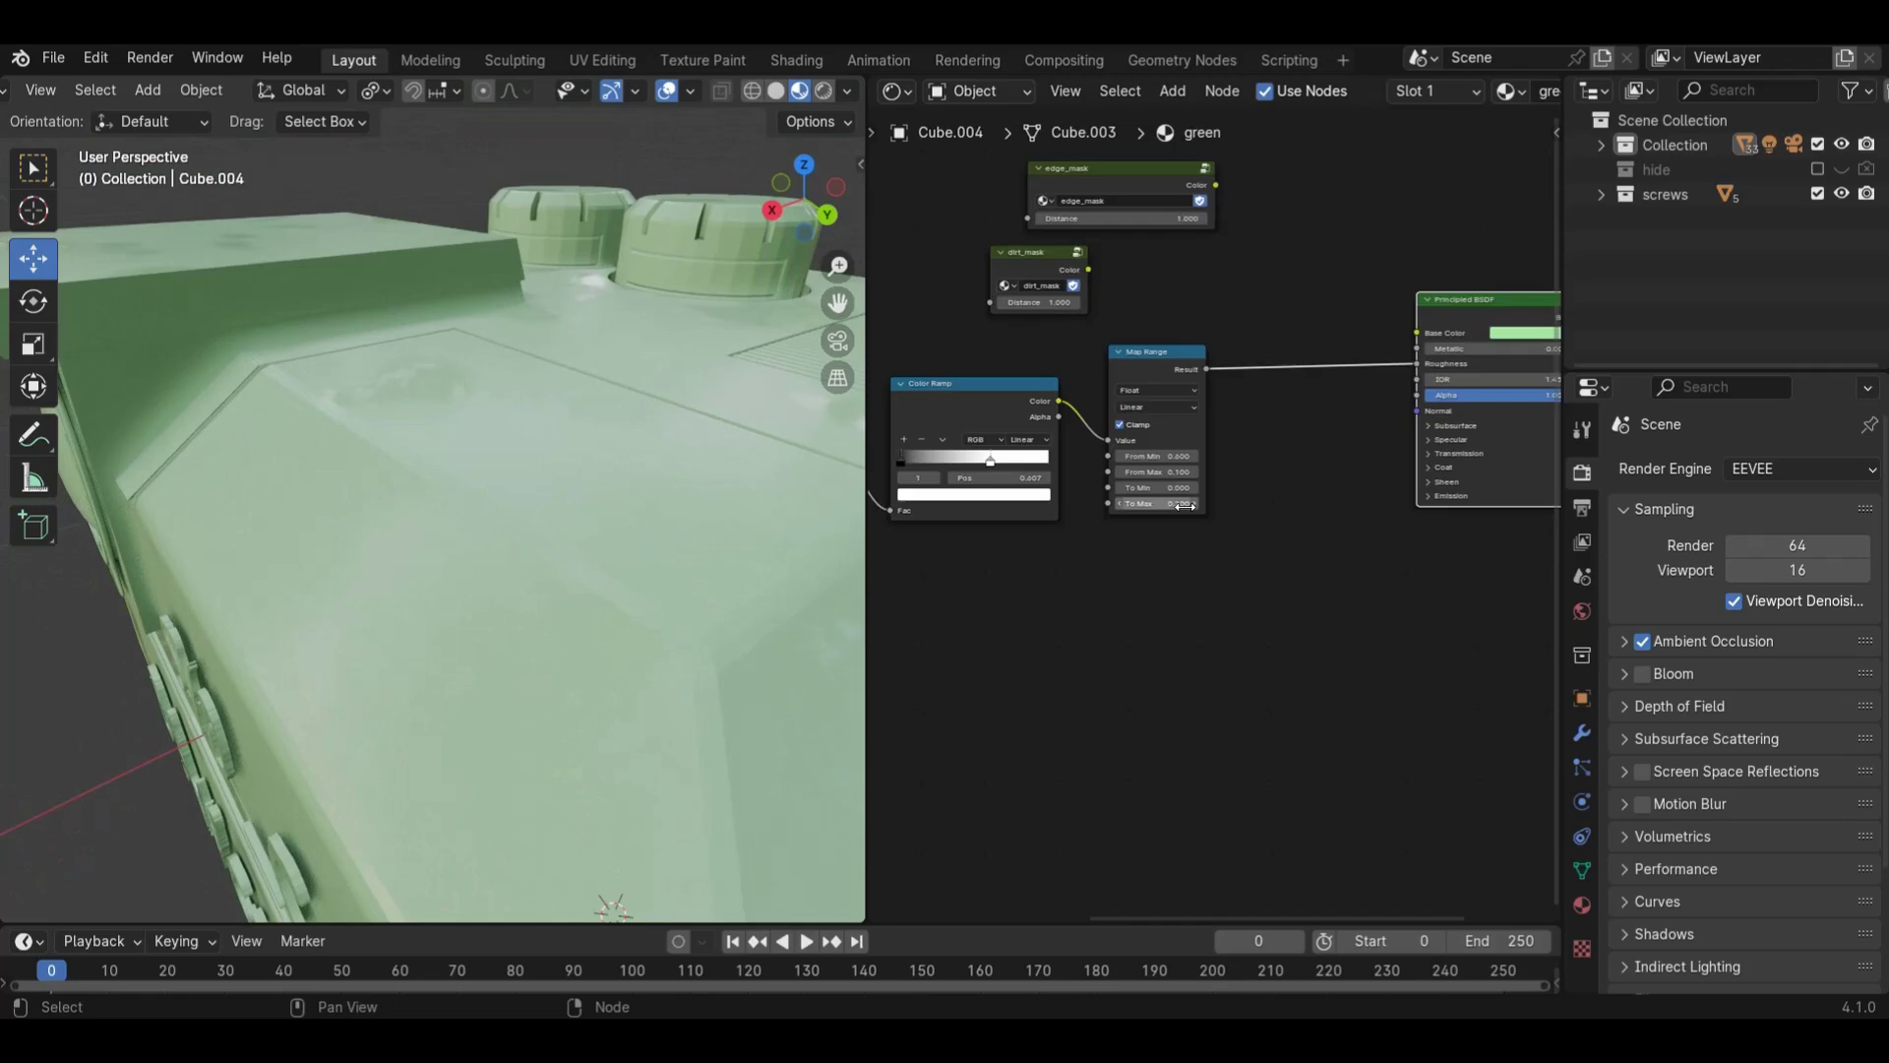
- Set the Map Range's From Min to 0.1
scroll(1172, 510, down, 2)
middle_drag(1243, 487, 1309, 484)
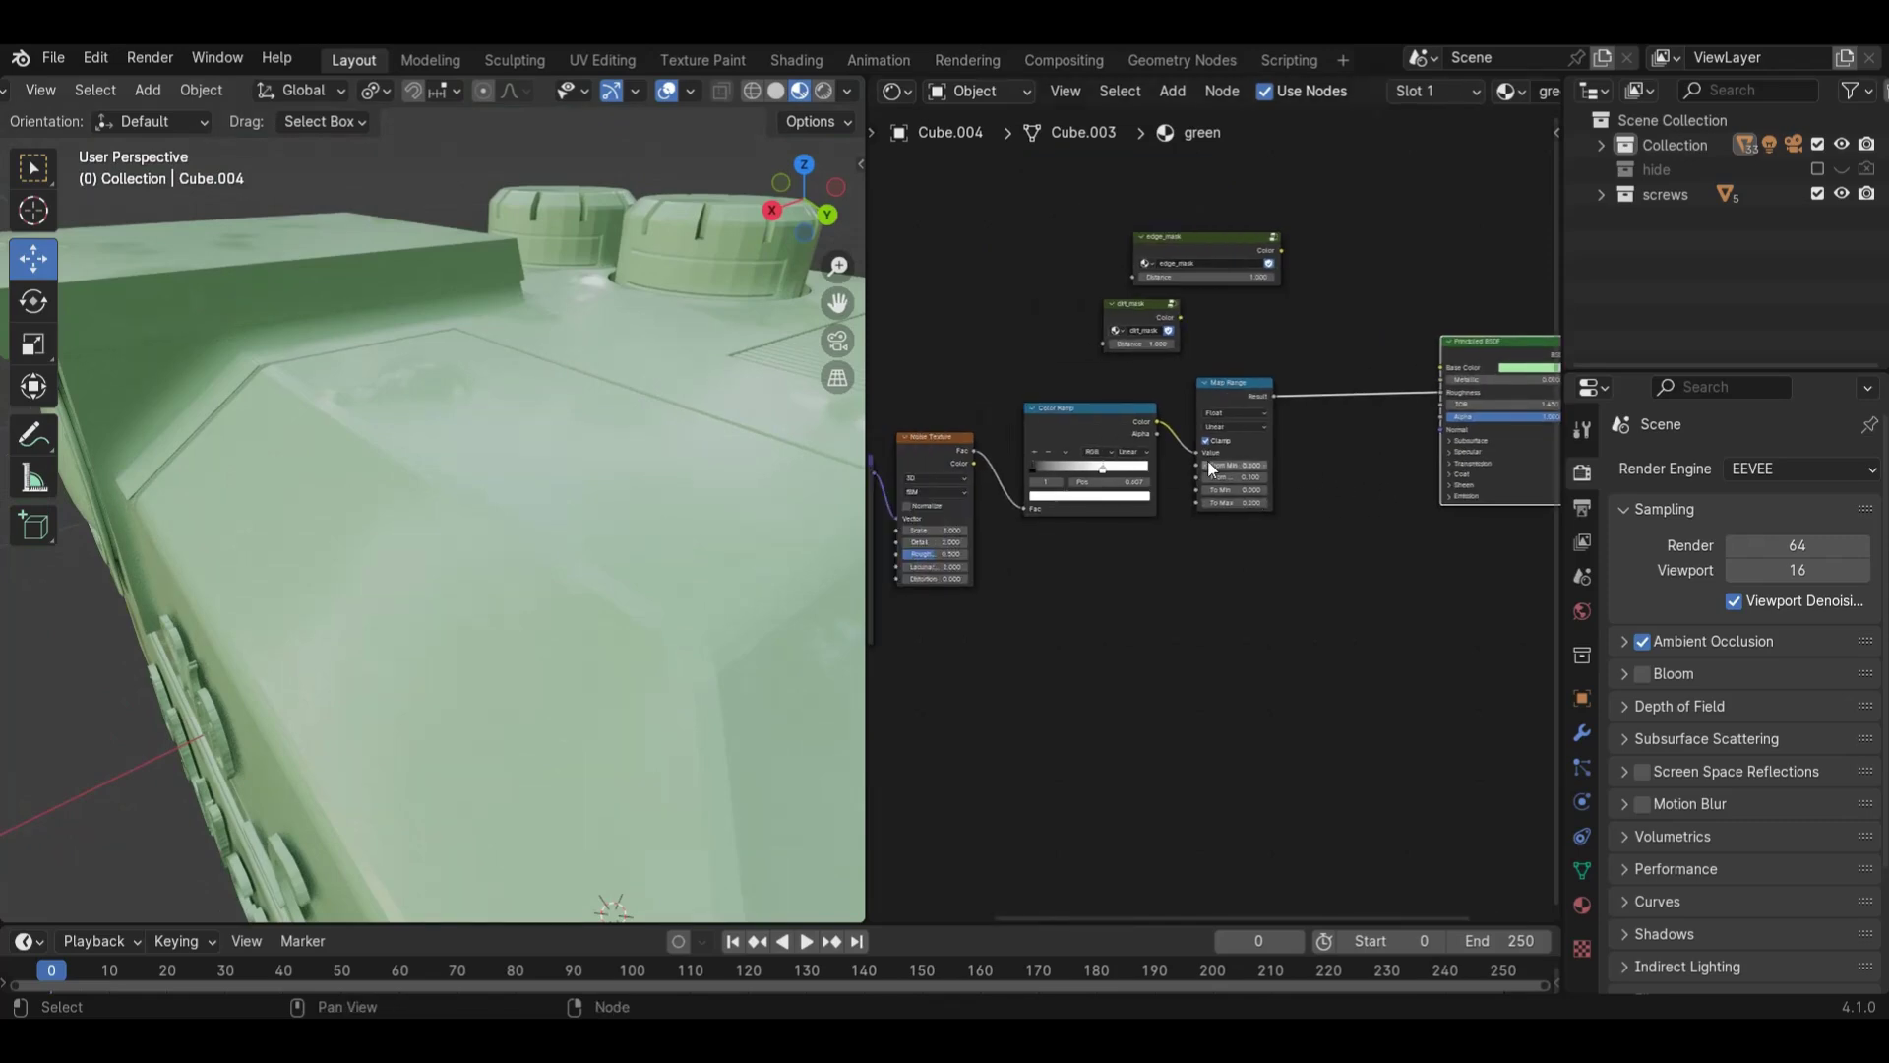
scroll(1208, 465, up, 3)
drag(1245, 429, 1245, 429)
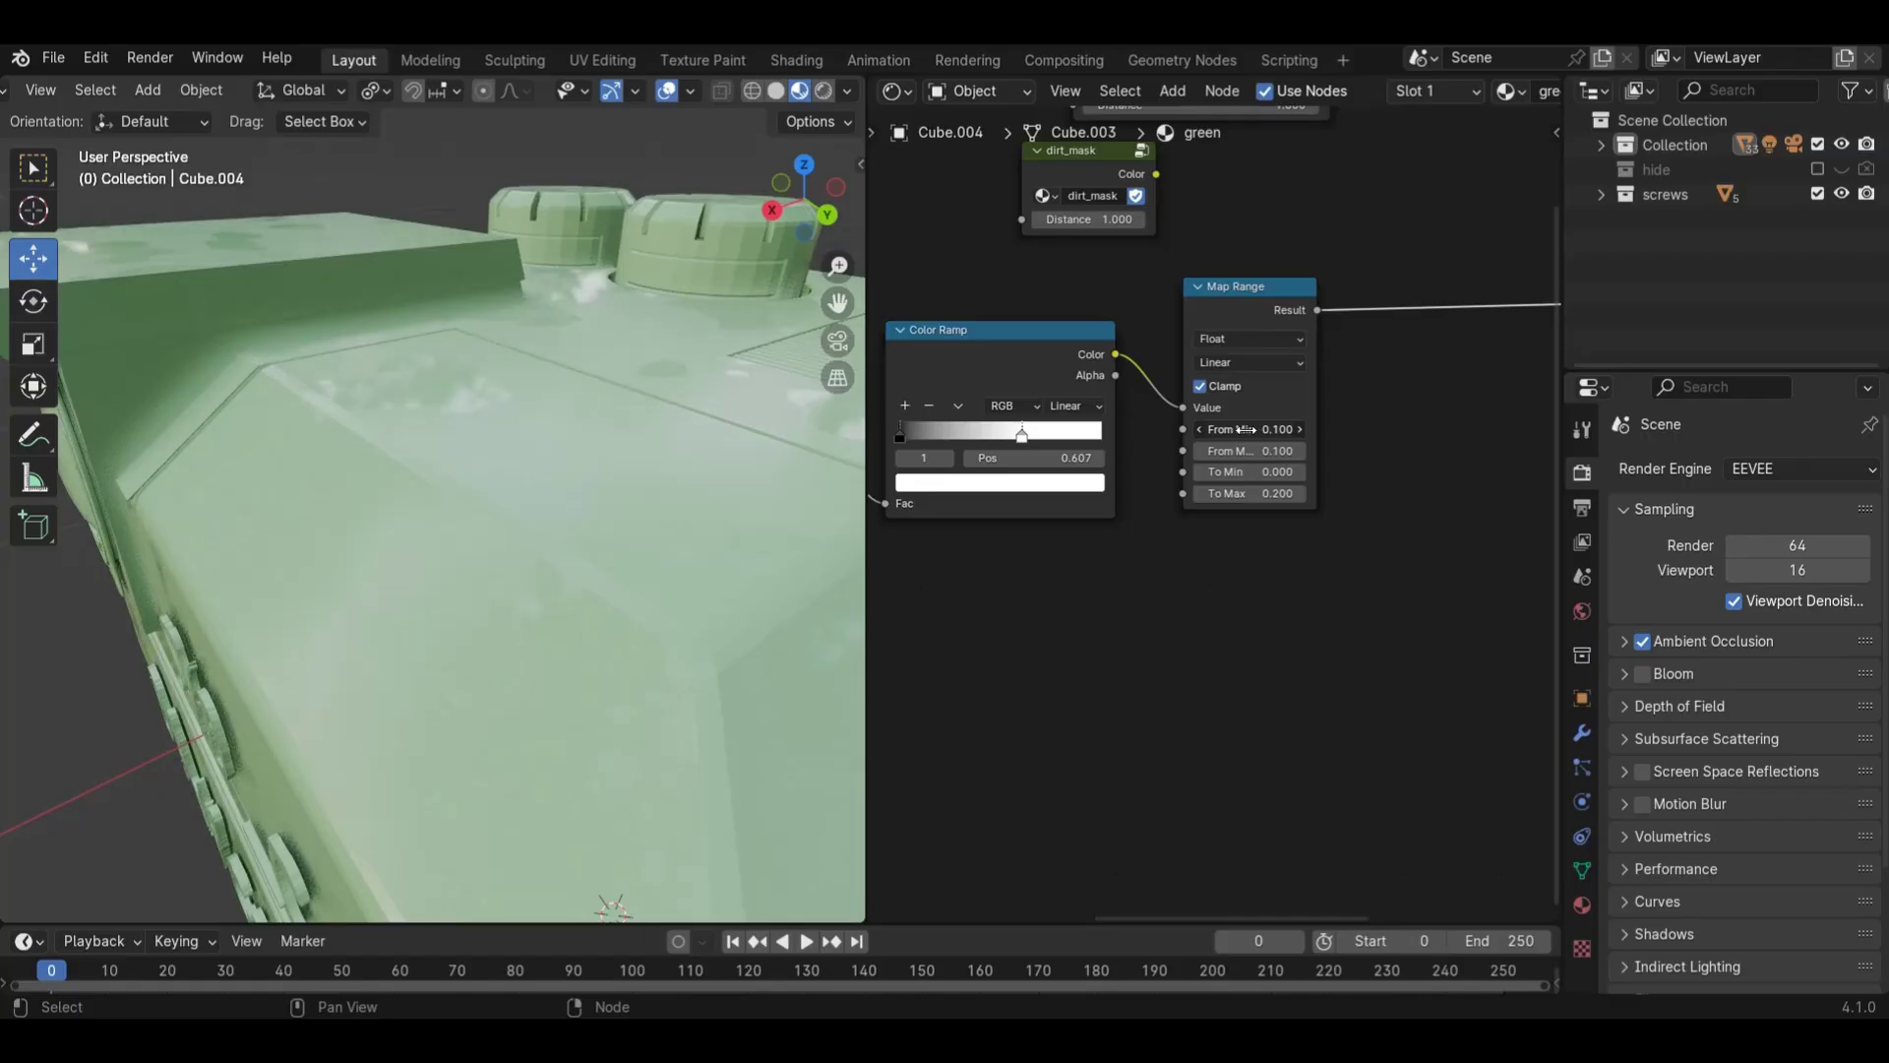
- Preview the Map Range output on the model and move the Color Ramp's white stop to the far end of the gradient
scroll(1357, 423, down, 2)
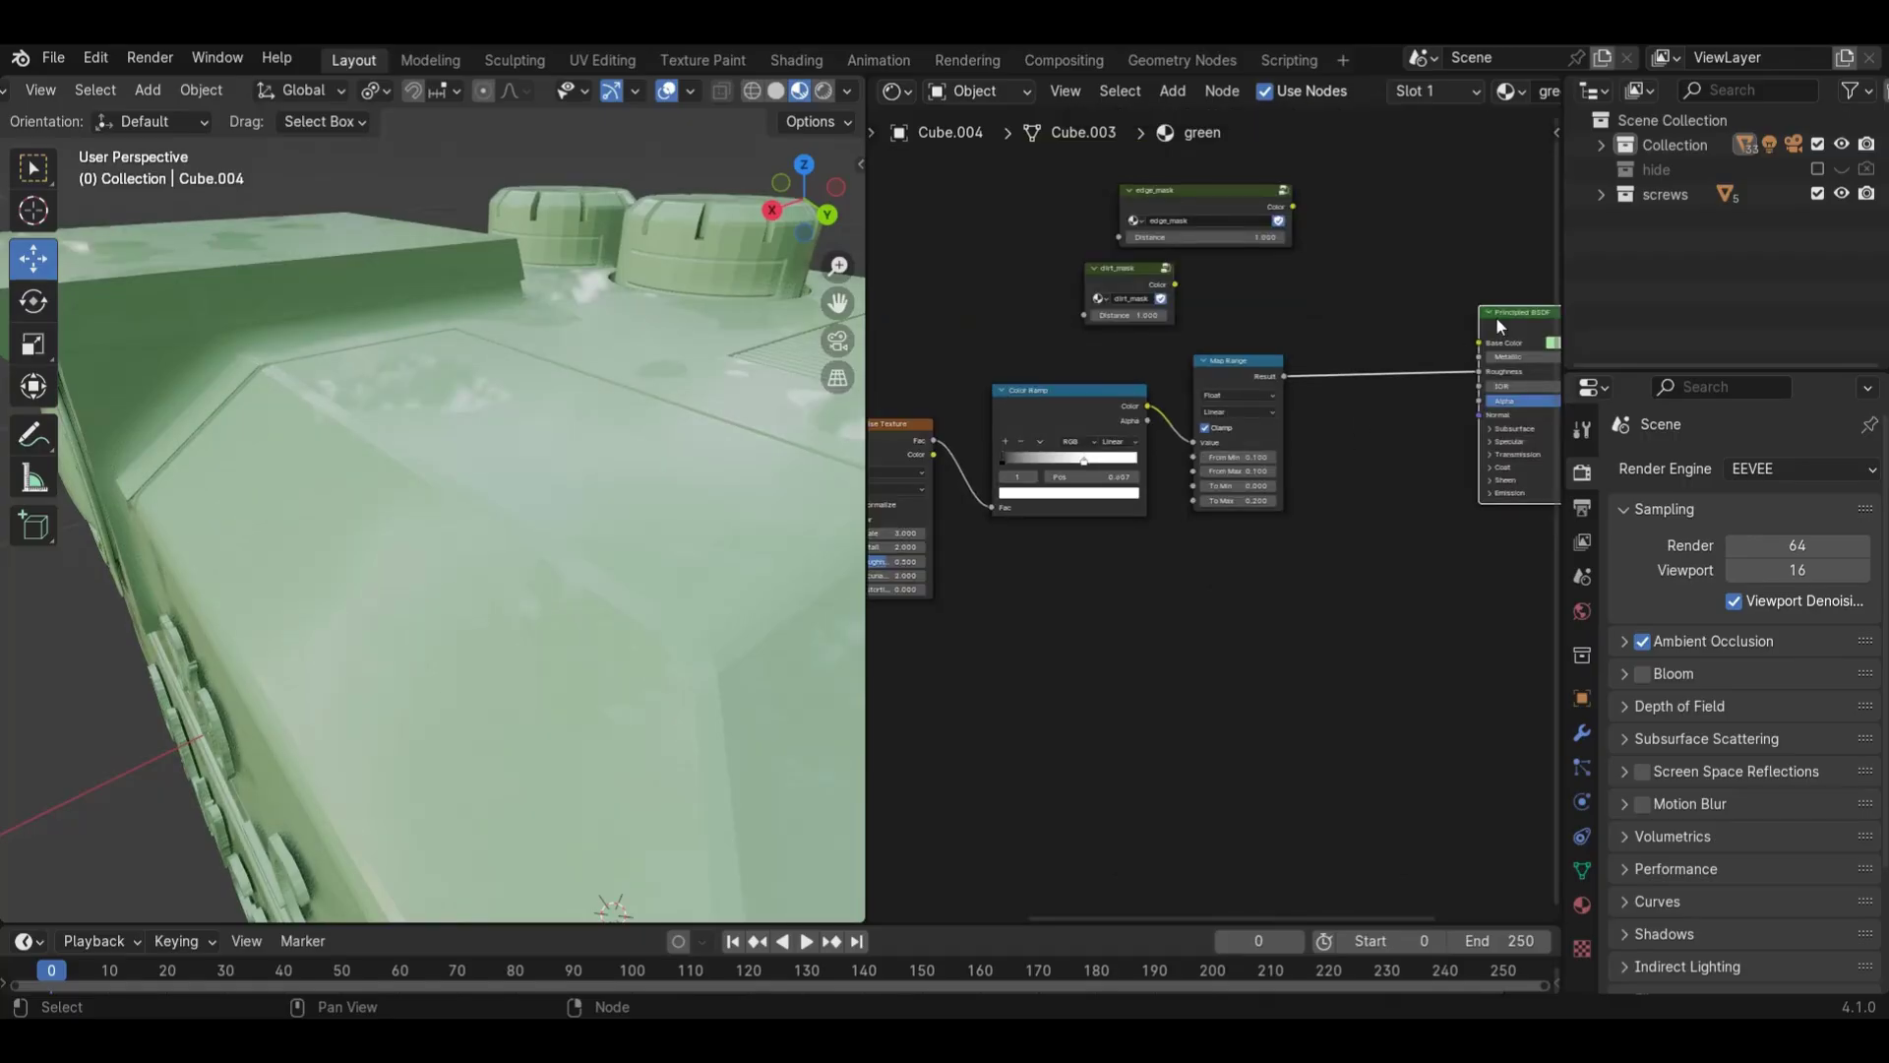
ctrl+shift+click(1248, 376)
drag(1091, 467, 1001, 461)
scroll(1240, 500, up, 2)
scroll(1260, 492, up, 1)
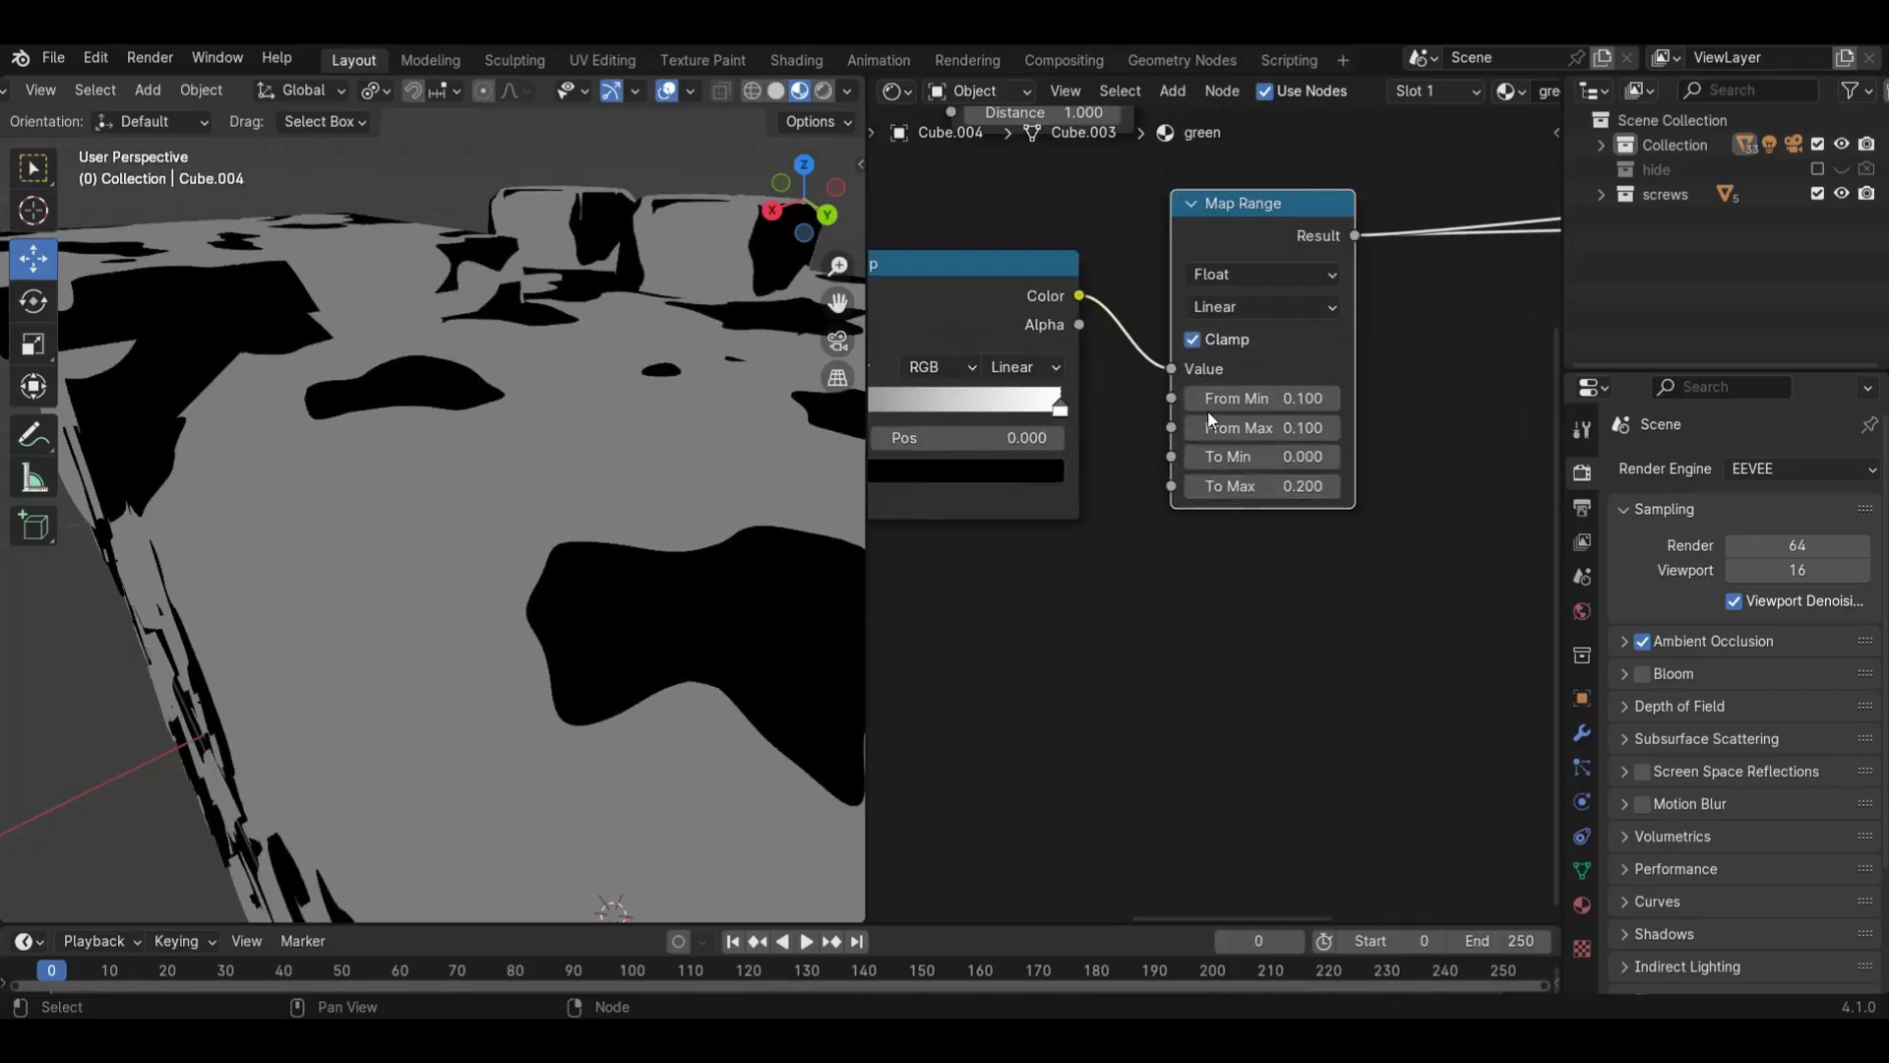
- Set the Map Range's From Min to 0 and examine the mask on the whole camera body
click(1191, 401)
scroll(604, 431, down, 4)
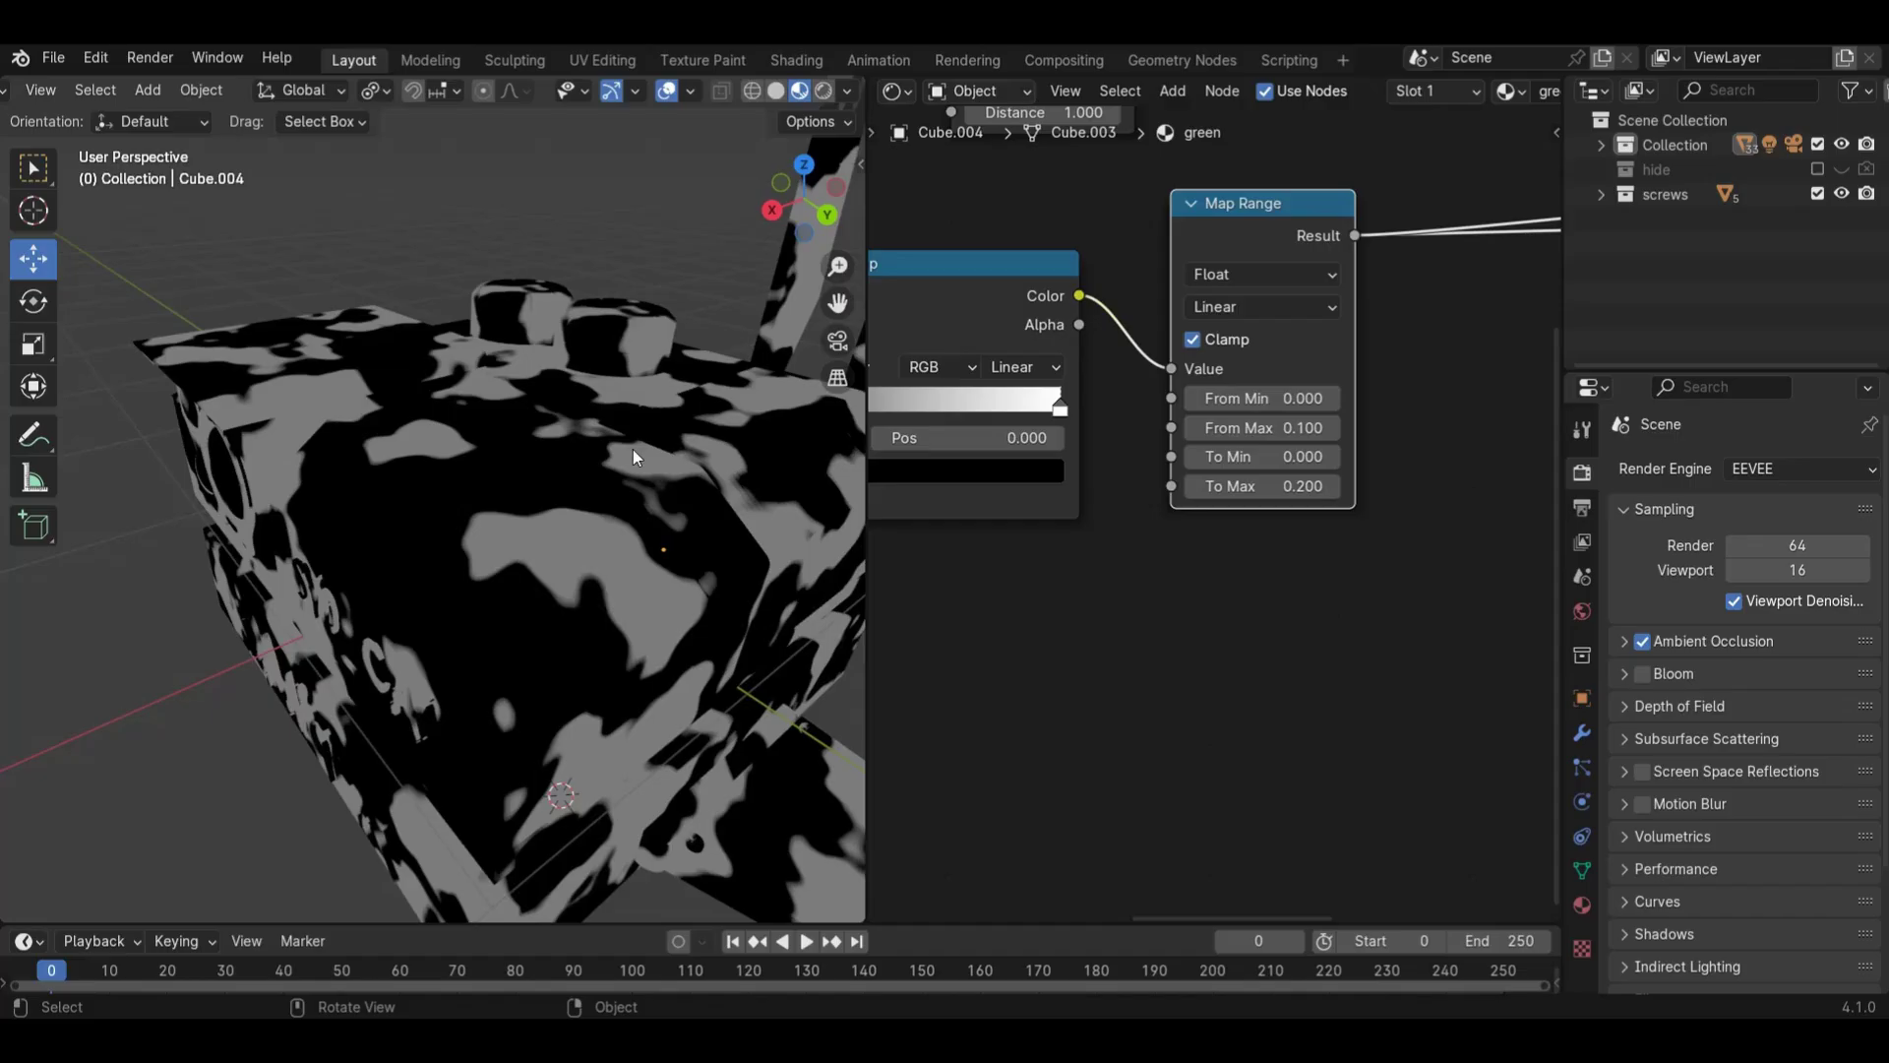
drag(804, 196, 296, 295)
scroll(1238, 610, up, 2)
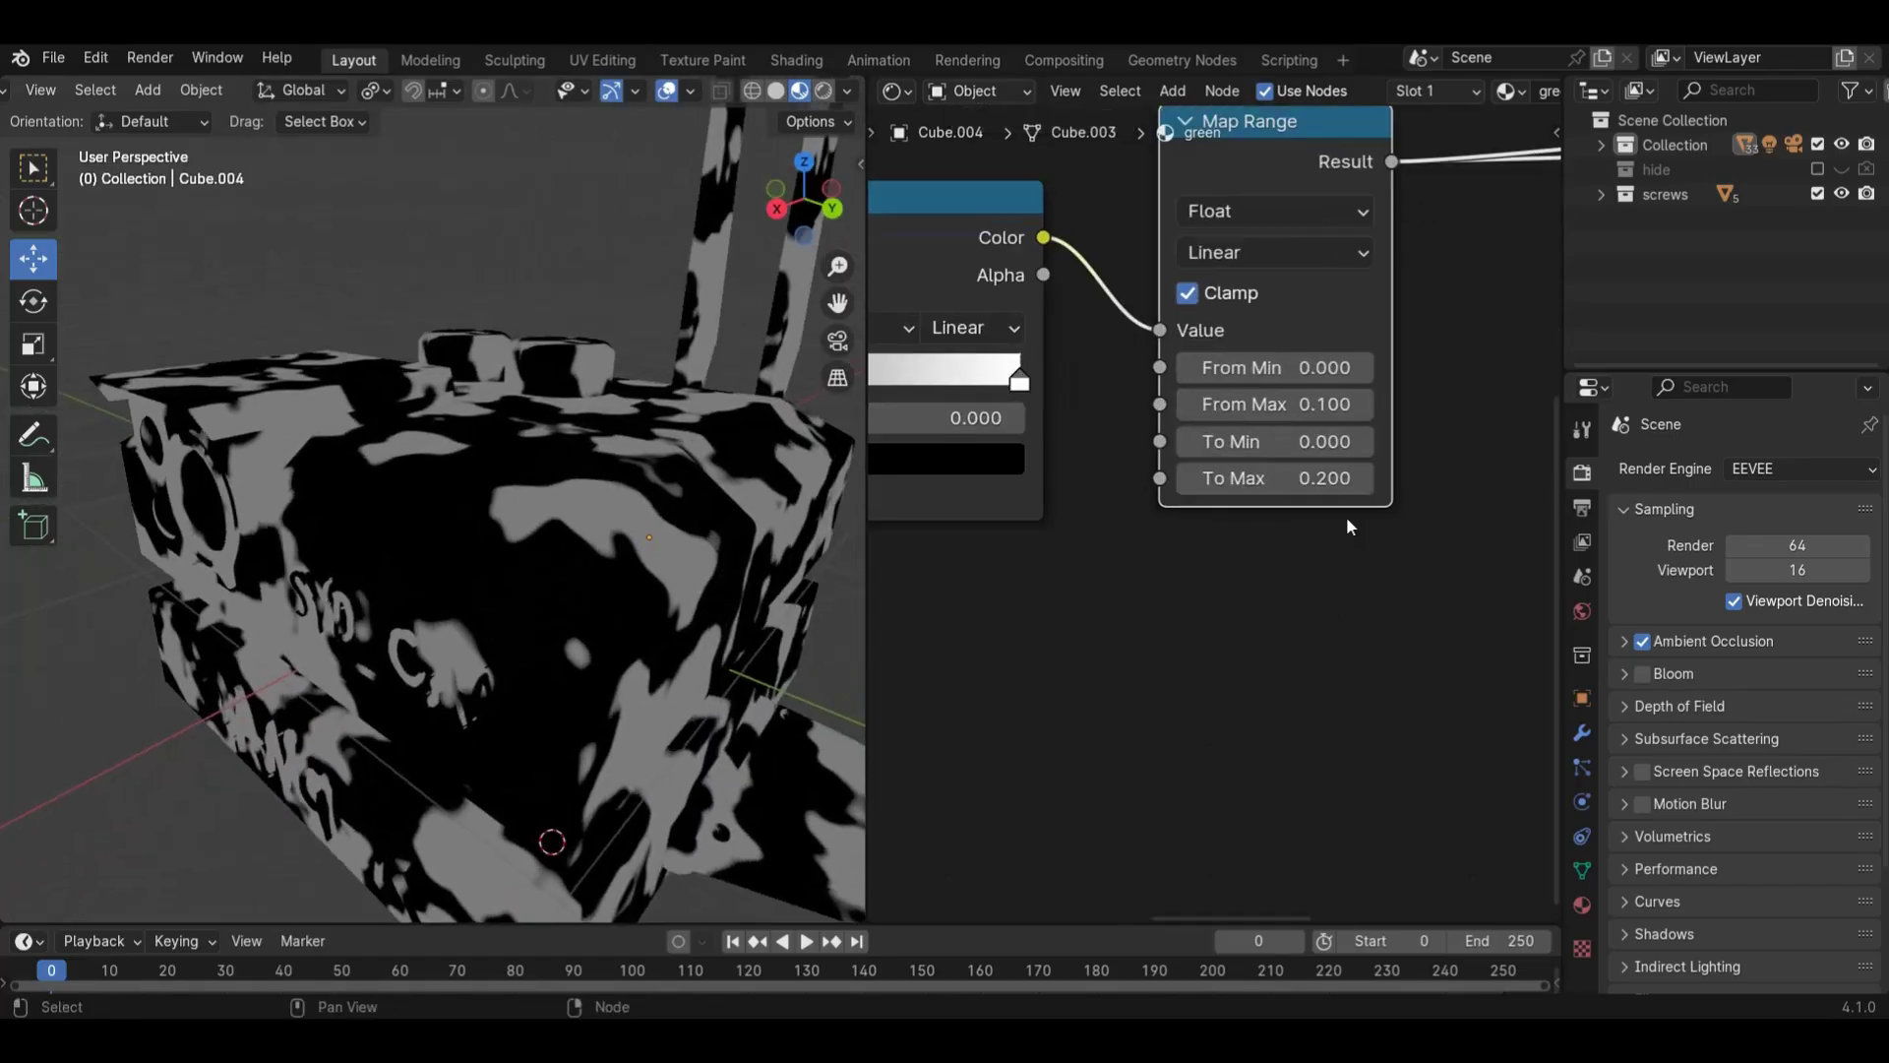
- Turn off Clamp in the Map Range and set From Min to 0.3 and From Max to 0
click(1187, 293)
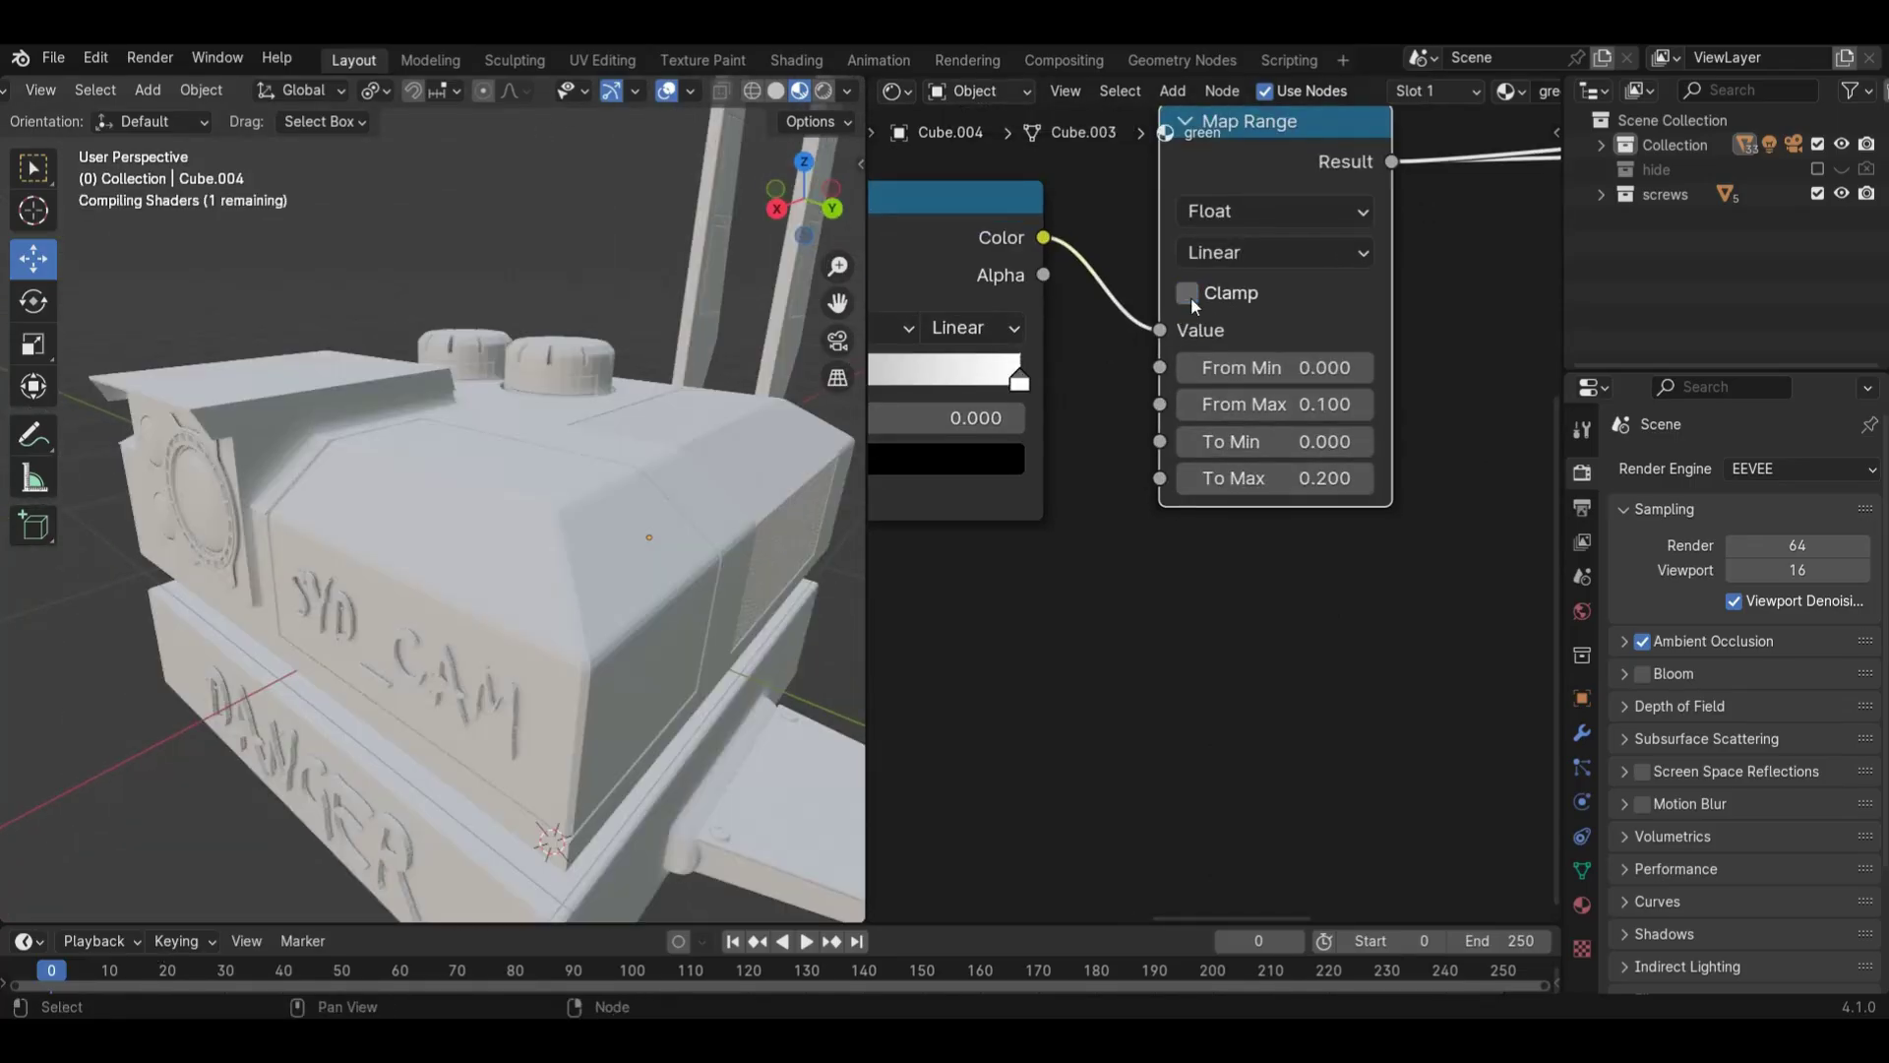
mouse_move(1274, 367)
mouse_down()
mouse_move(1328, 367)
mouse_move(1273, 372)
mouse_up()
click(1194, 293)
click(1192, 296)
mouse_move(1259, 370)
mouse_down()
mouse_move(1283, 405)
mouse_move(1281, 369)
mouse_move(1265, 377)
mouse_up()
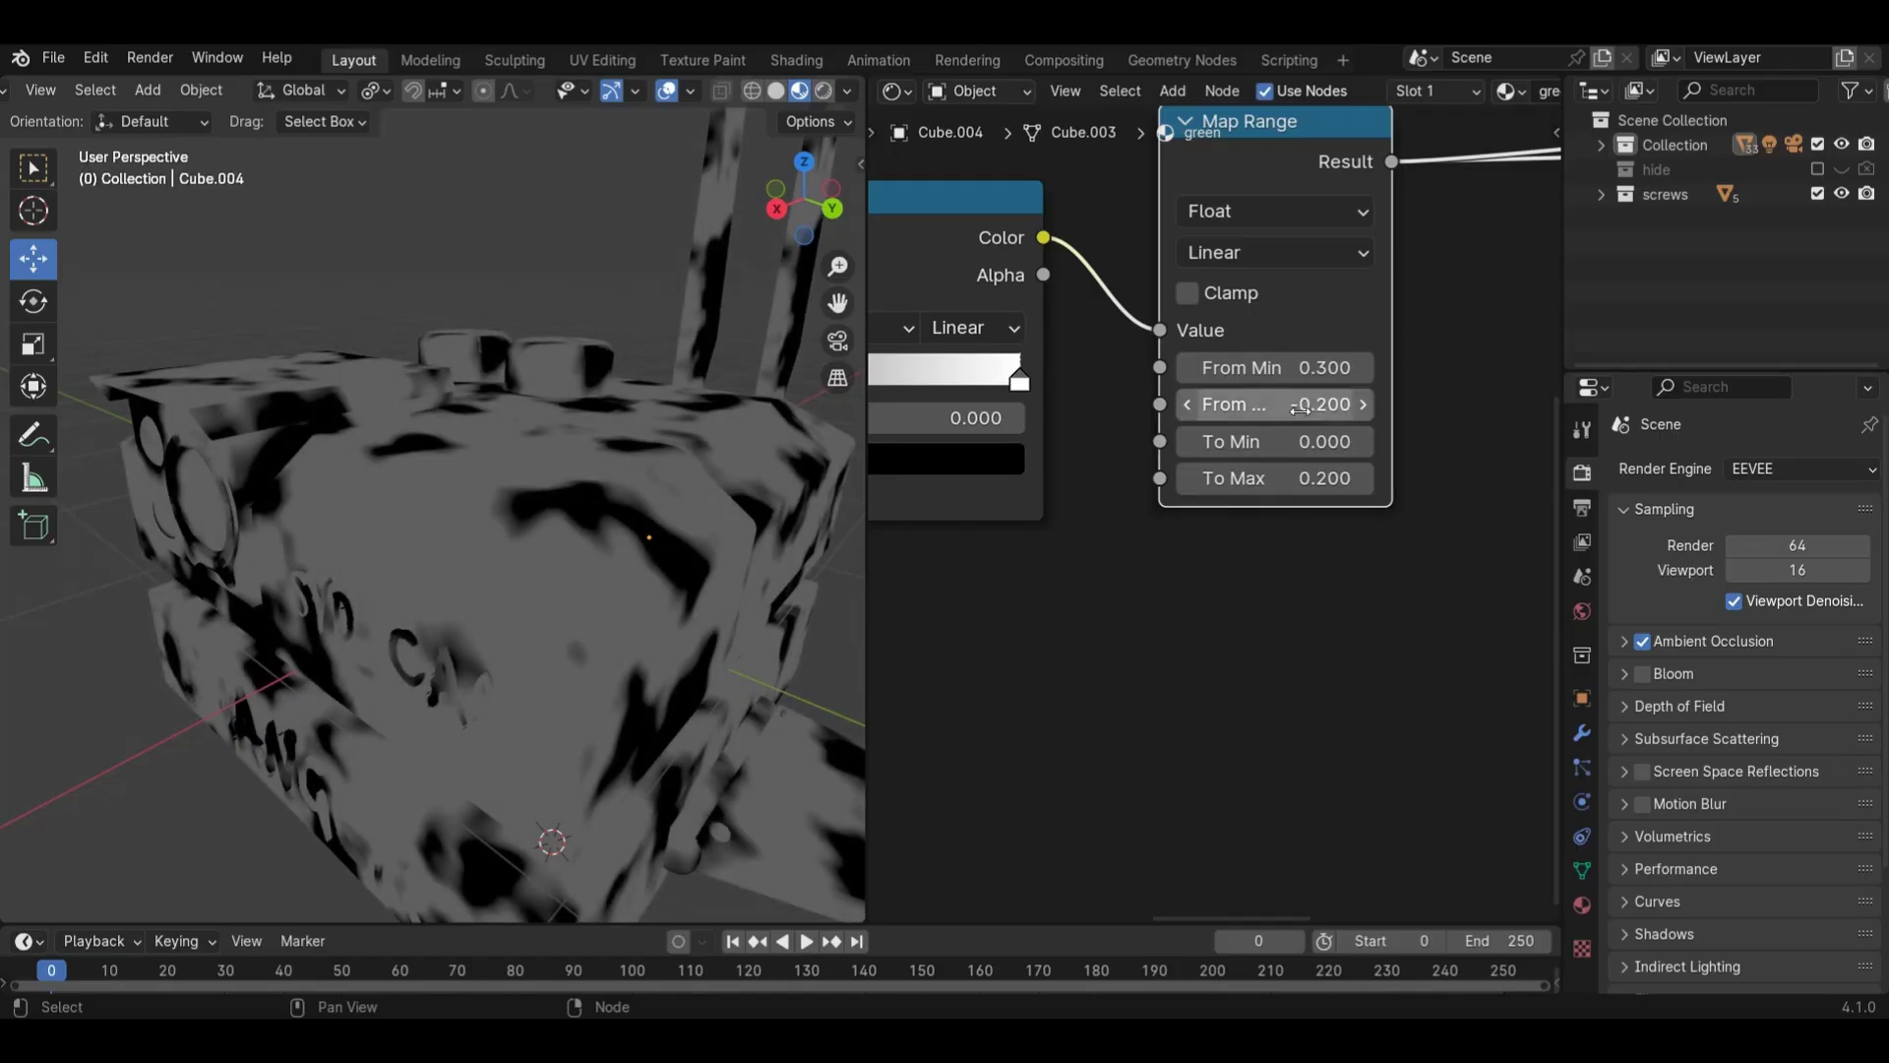
drag(1279, 404, 1287, 408)
- Set the Noise Texture's Scale to 4 and check the pattern on the whole model
key(Home)
middle_drag(1271, 411, 1571, 347)
mouse_move(984, 482)
mouse_down()
mouse_move(954, 482)
mouse_move(974, 483)
mouse_up()
middle_drag(748, 551, 630, 560)
scroll(1202, 582, down, 5)
scroll(1321, 471, down, 1)
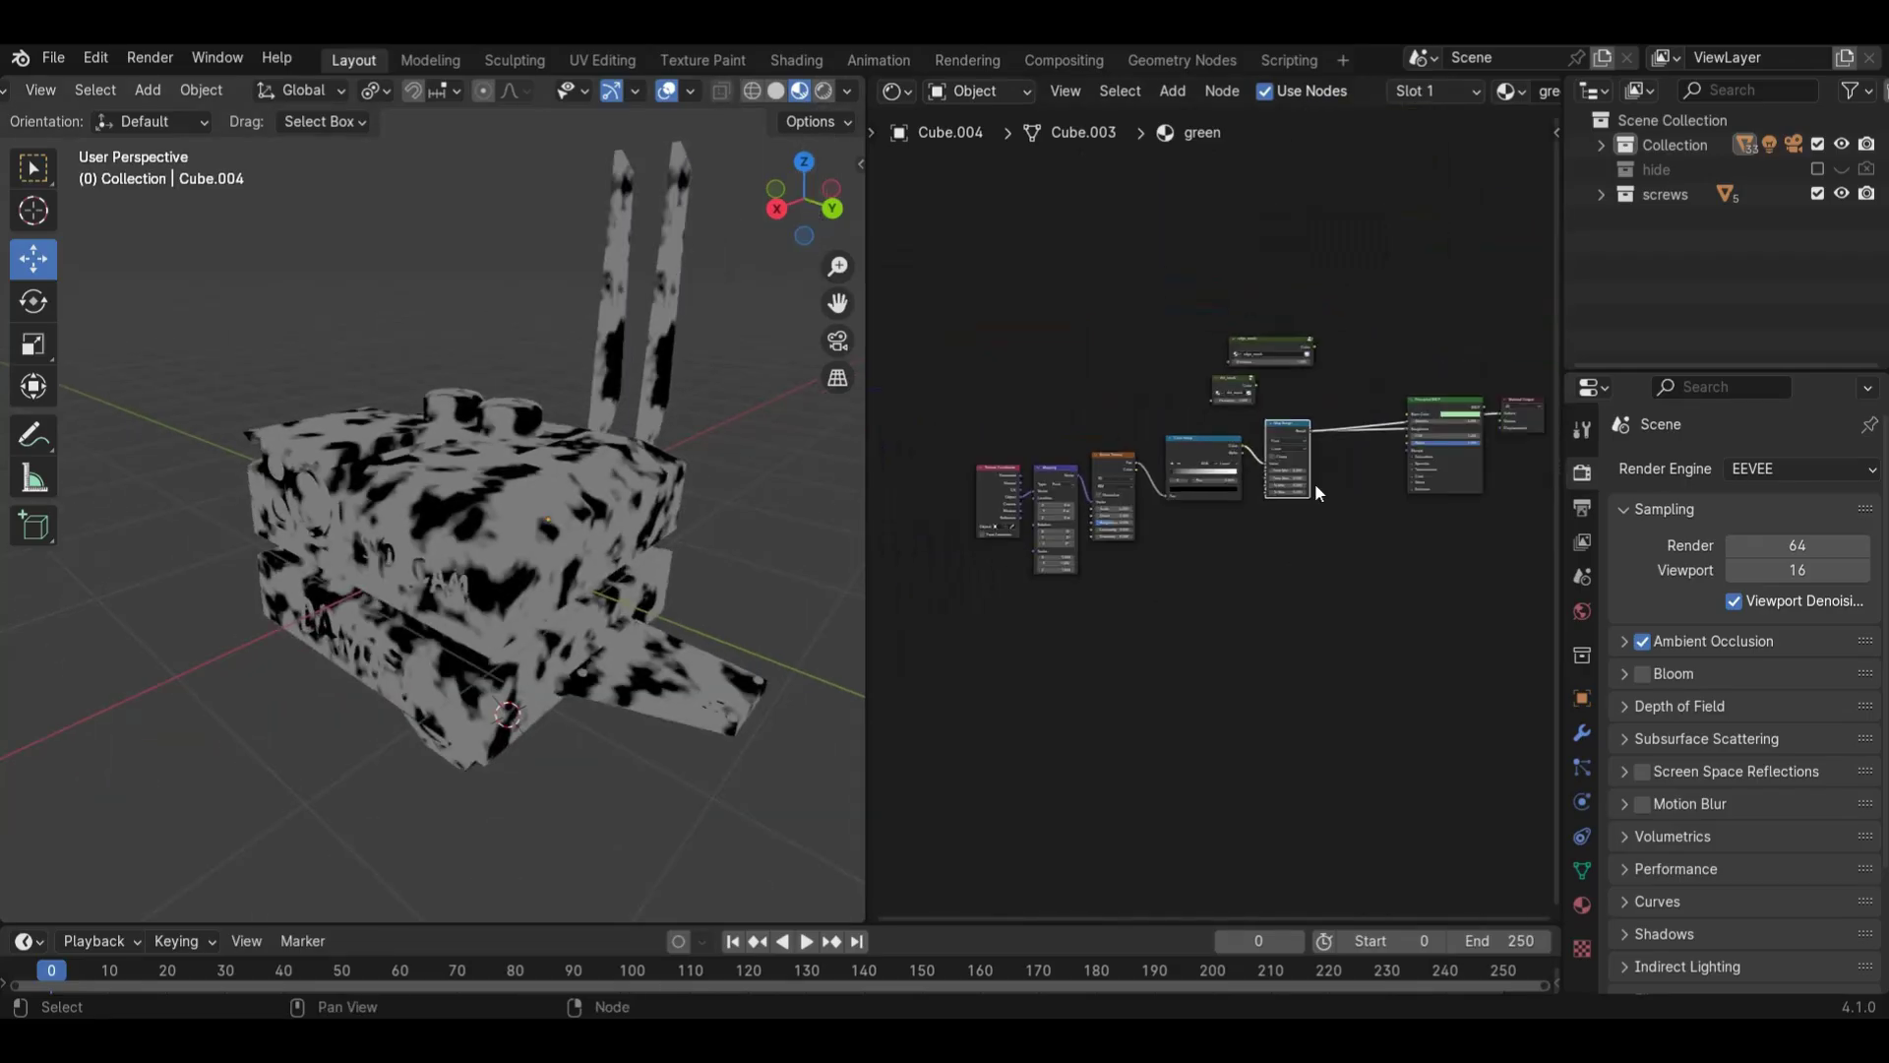
- Group the nodes from Texture Coordinate through Map Range and place the Group Input node below the chain
scroll(1226, 510, up, 1)
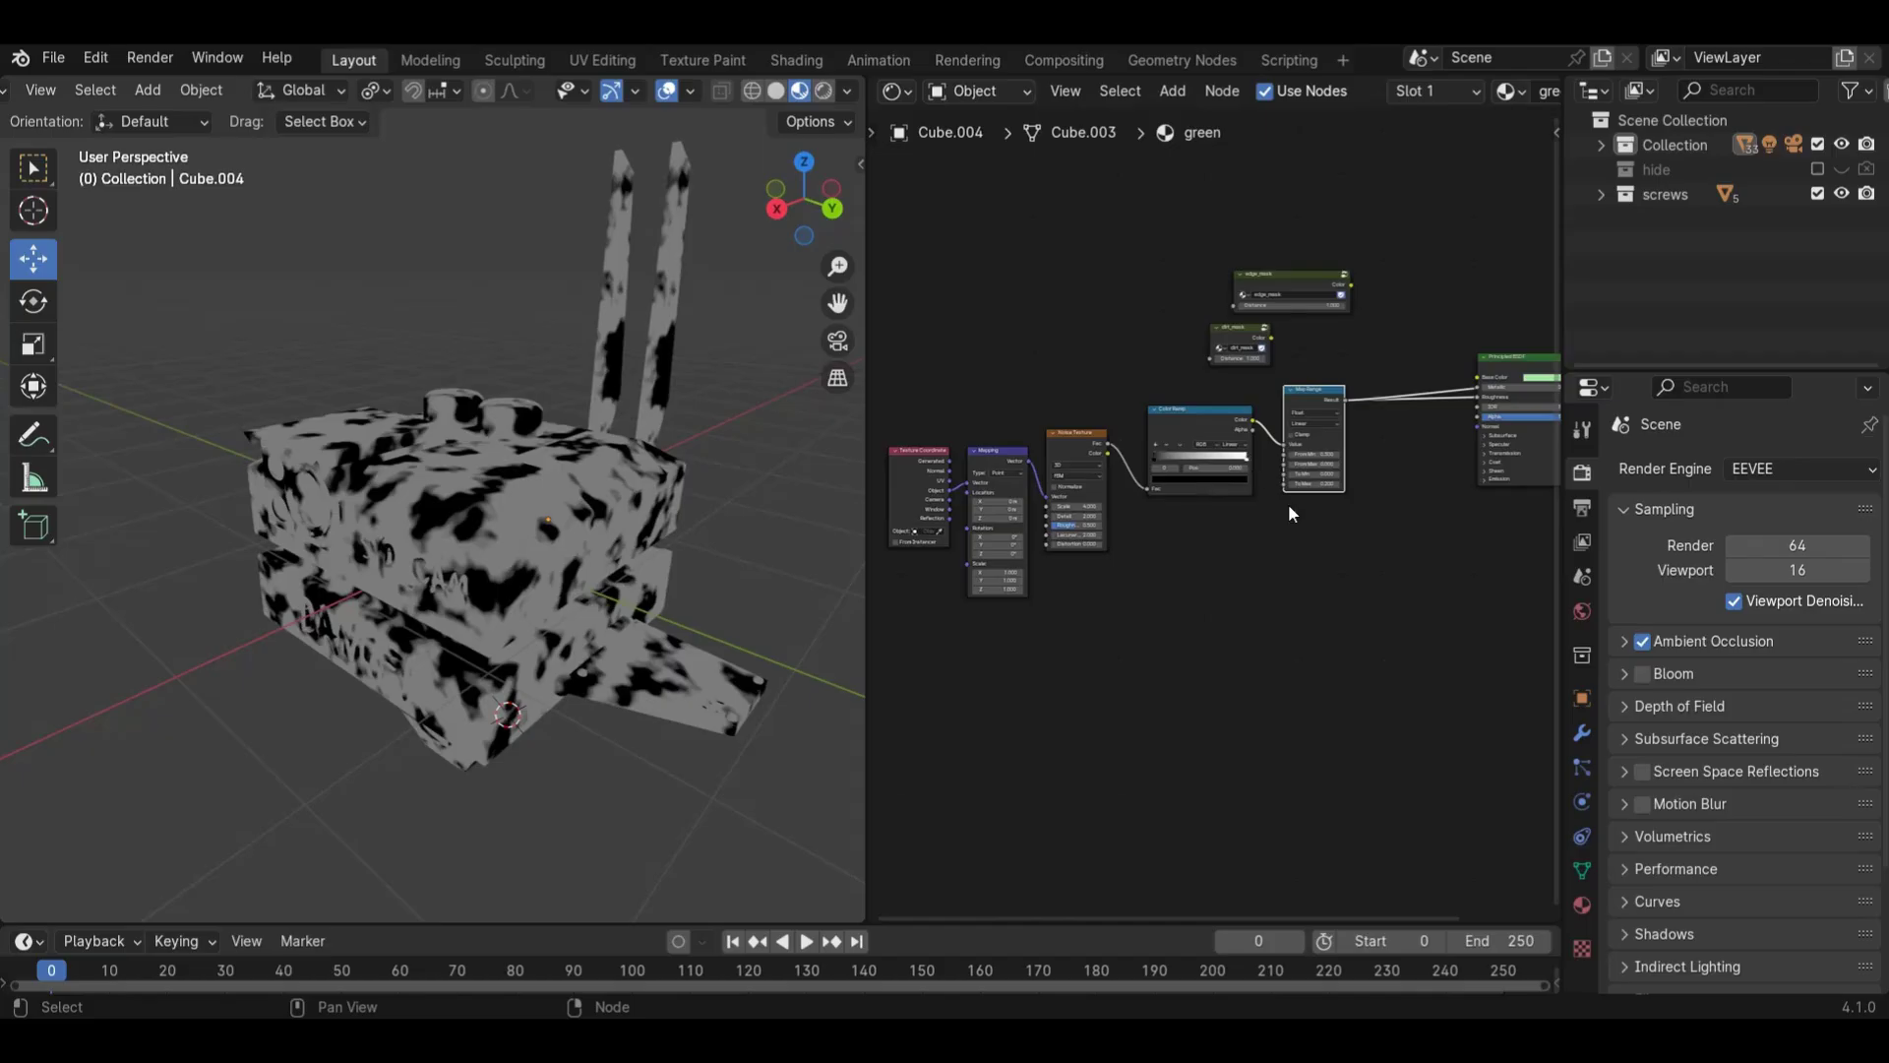
scroll(1054, 443, up, 2)
middle_drag(985, 393, 1055, 399)
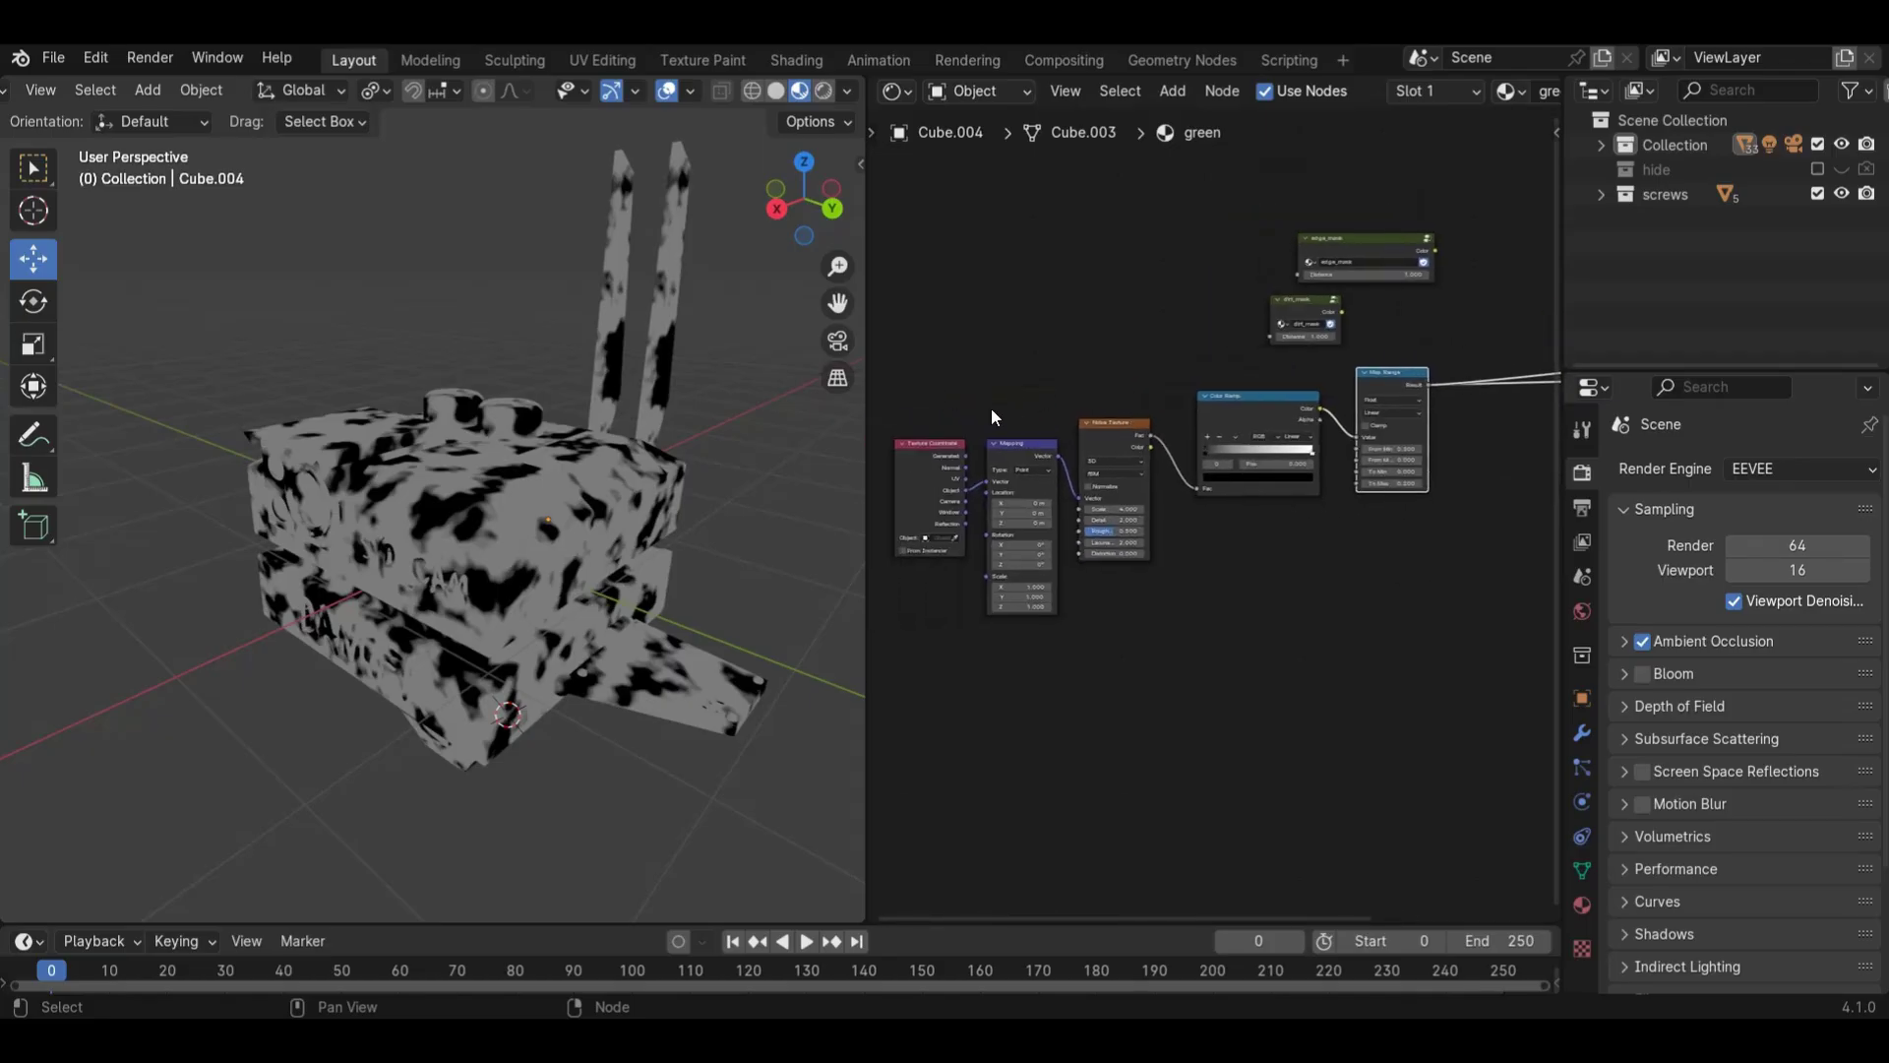
drag(964, 405, 1377, 593)
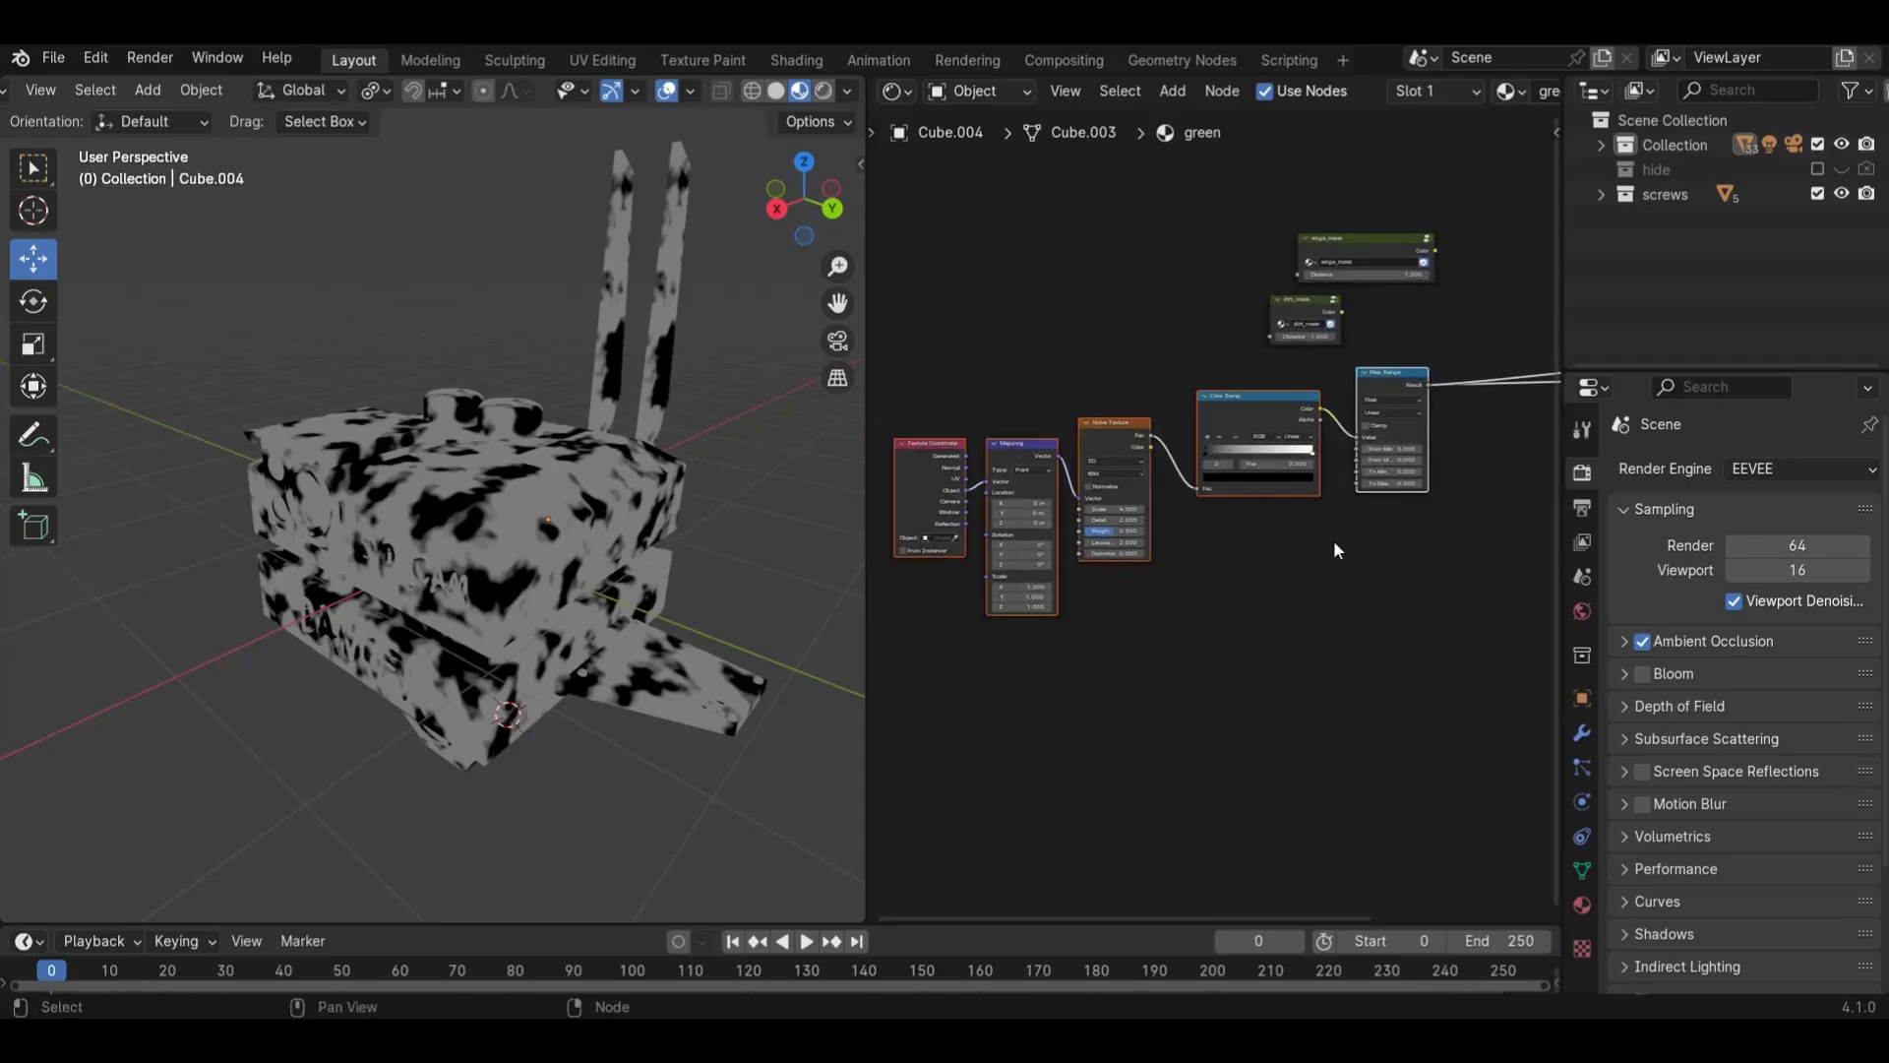
key(ctrl+g)
key(g)
click(1004, 750)
- Expose the noise Scale and the Map Range's From Min and From Max as group inputs, and leave the group
scroll(1082, 669, up, 3)
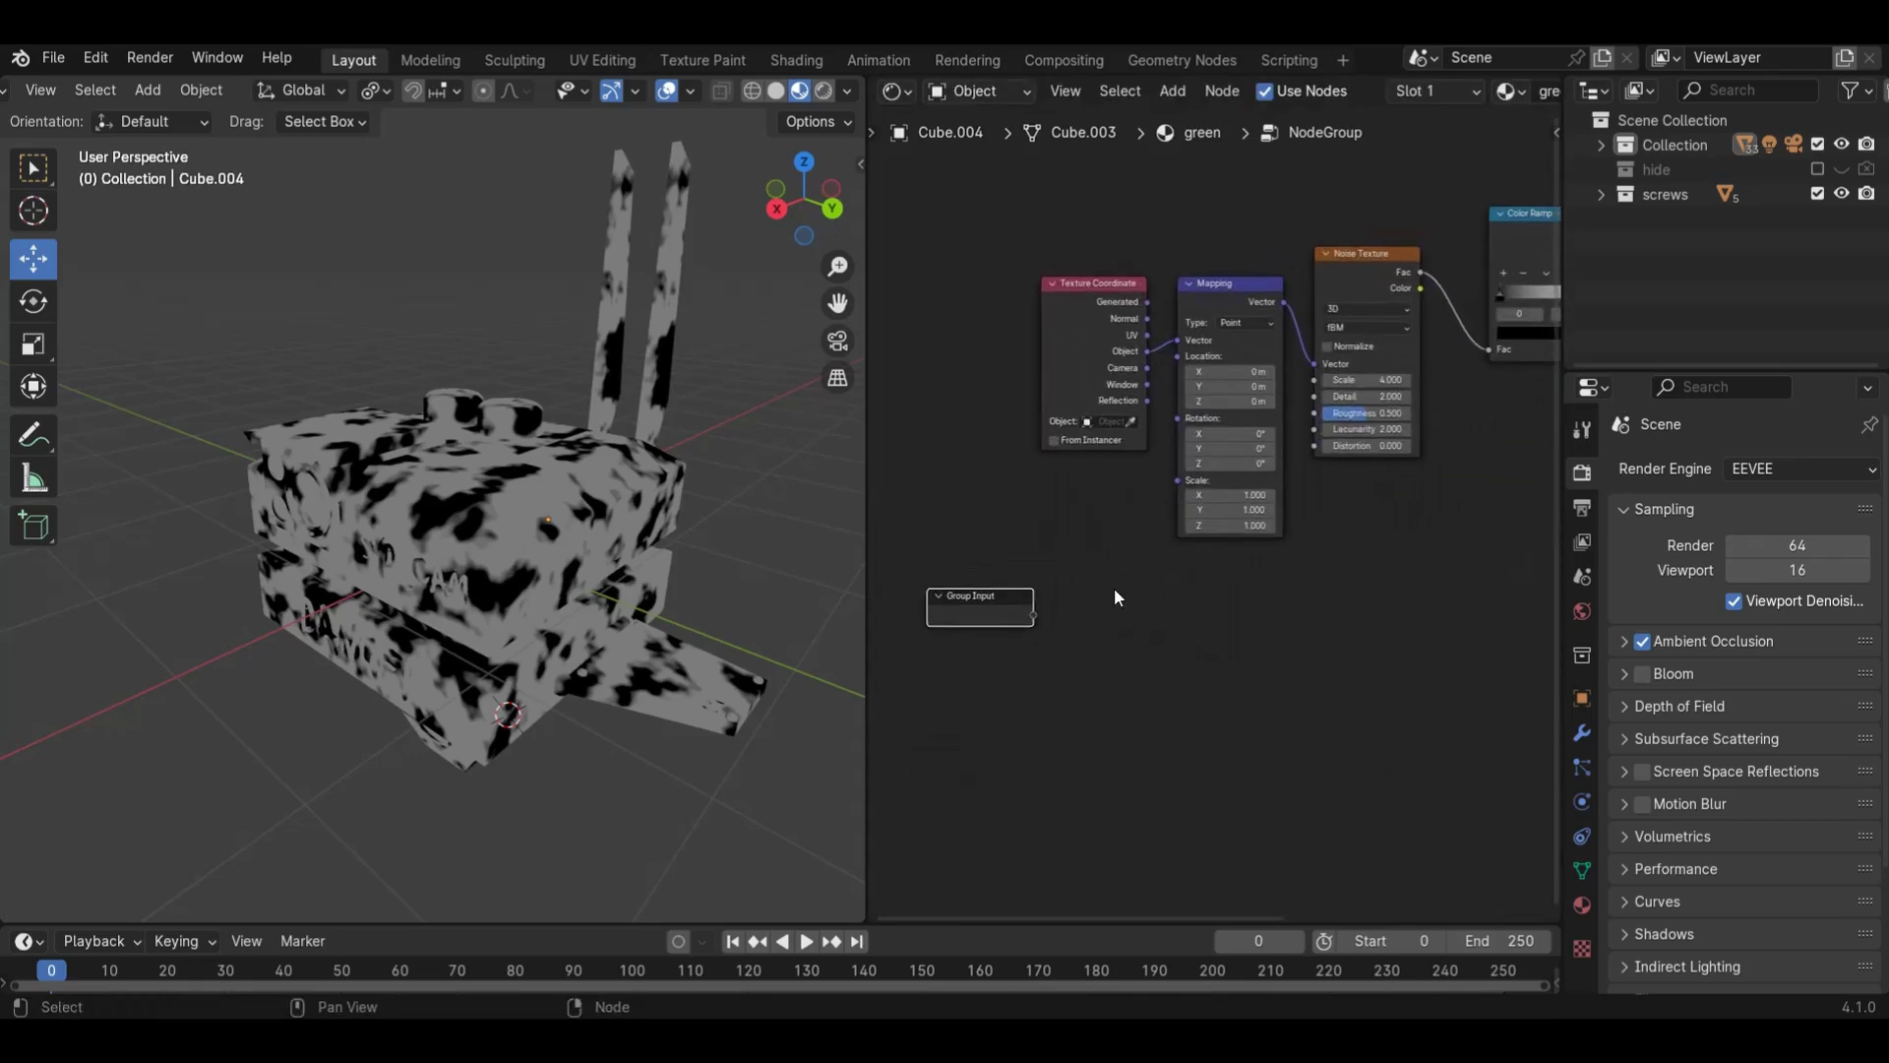
drag(1034, 616, 1138, 585)
drag(1295, 396, 1302, 378)
middle_drag(1195, 615, 1110, 627)
scroll(1023, 651, down, 1)
scroll(1023, 650, down, 2)
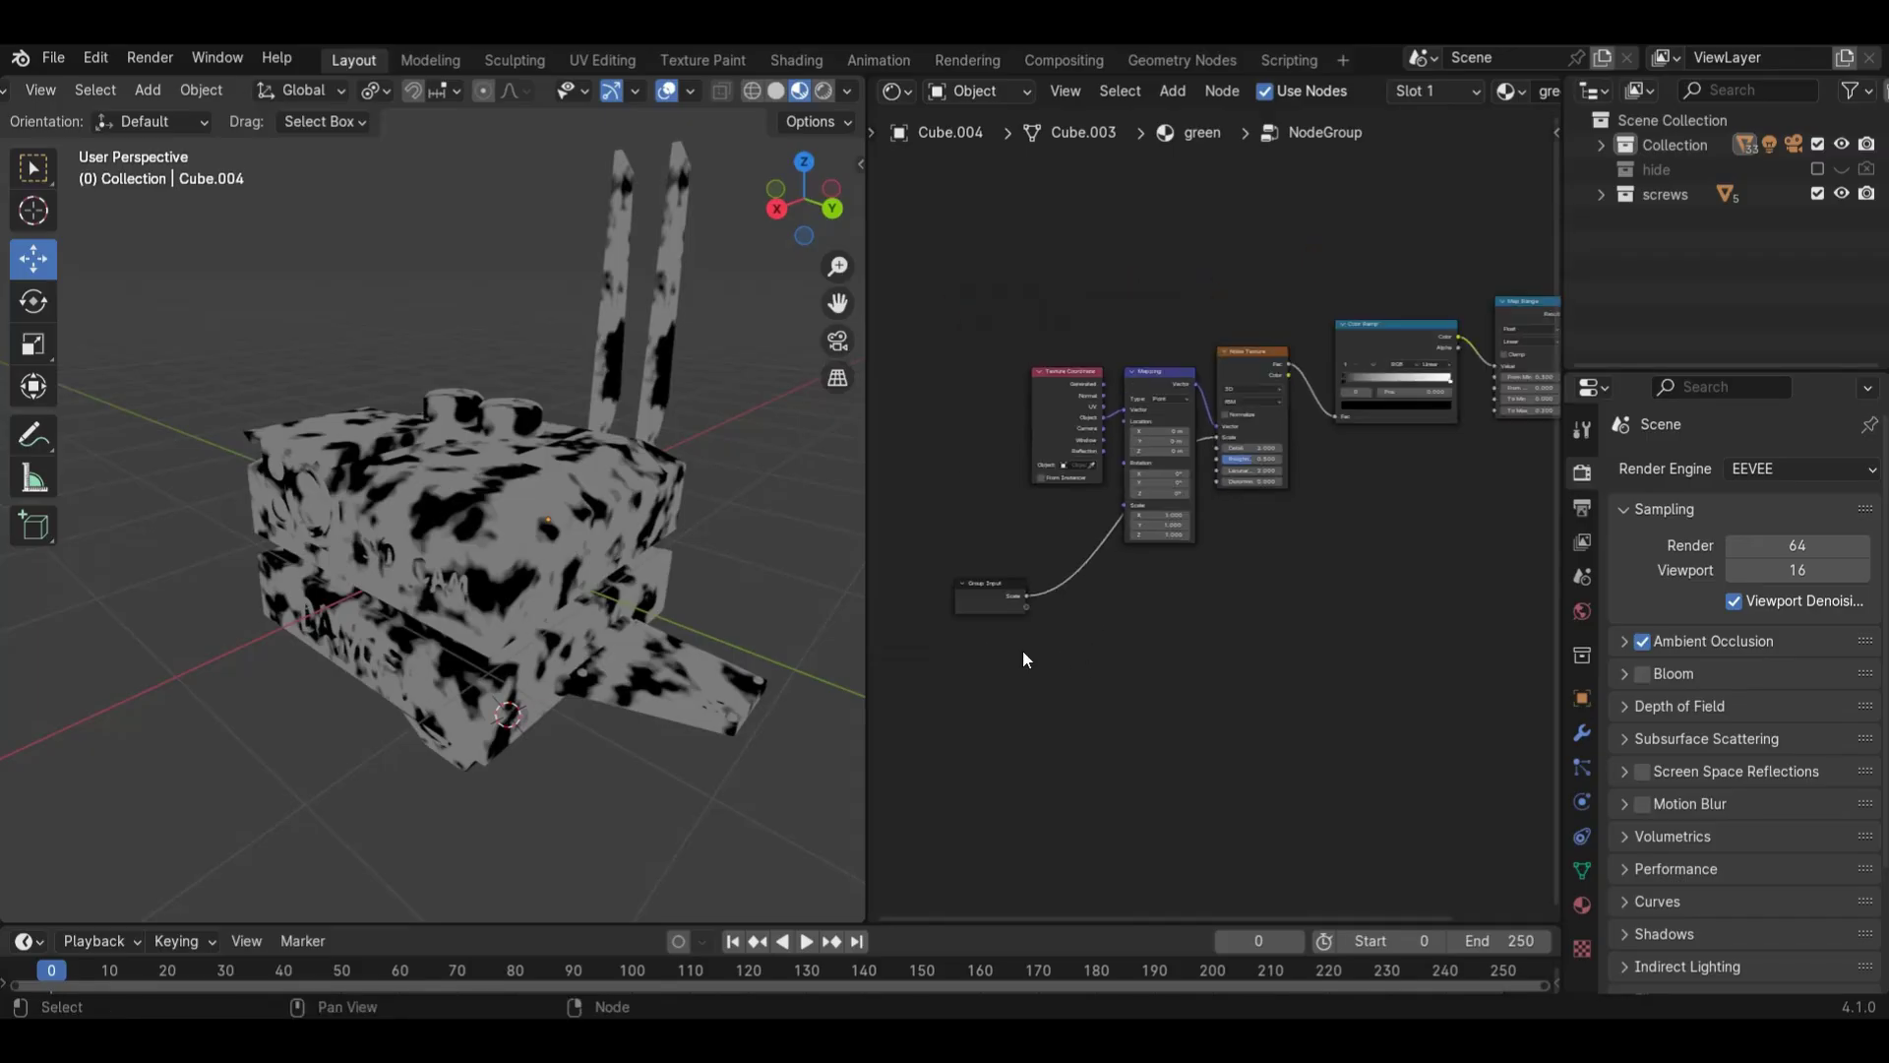
drag(1027, 606, 1330, 512)
drag(1493, 379, 1493, 379)
drag(1027, 618, 1495, 387)
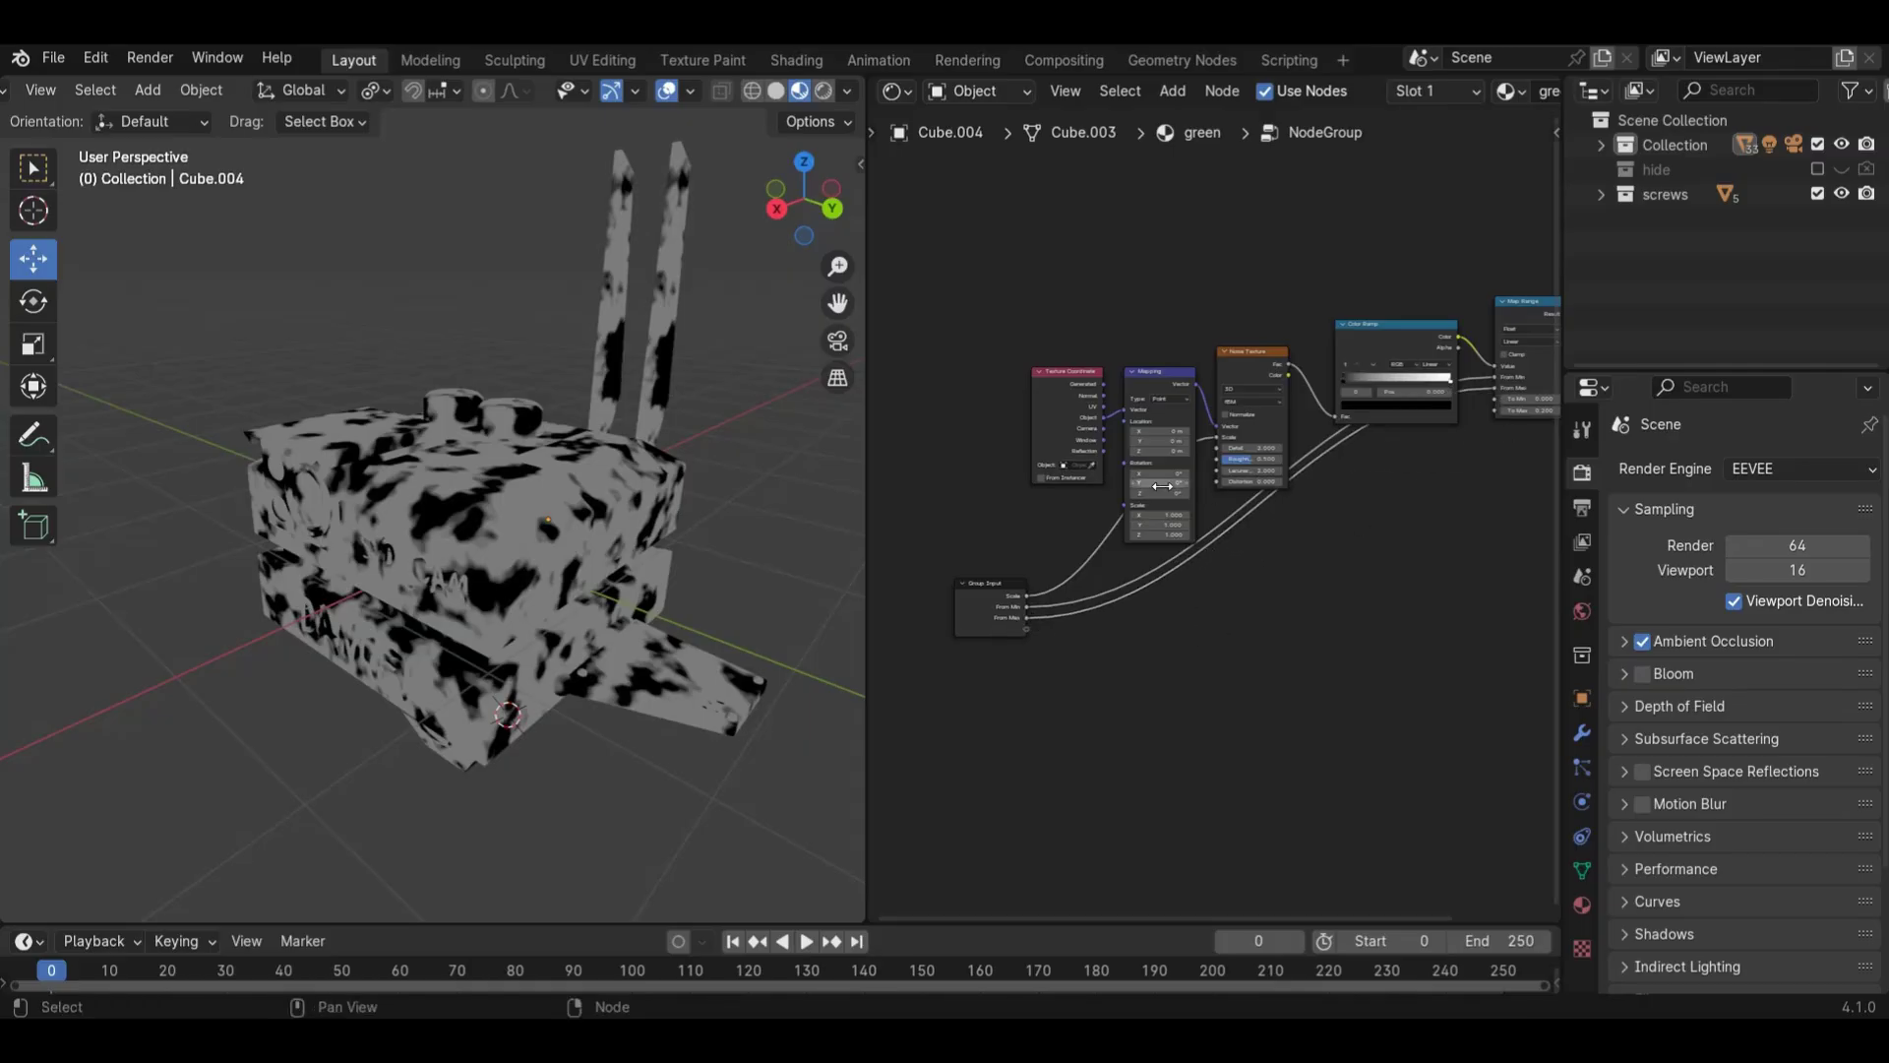
key(Tab)
- Set the new node group's From Min to 0.1
scroll(1122, 591, up, 2)
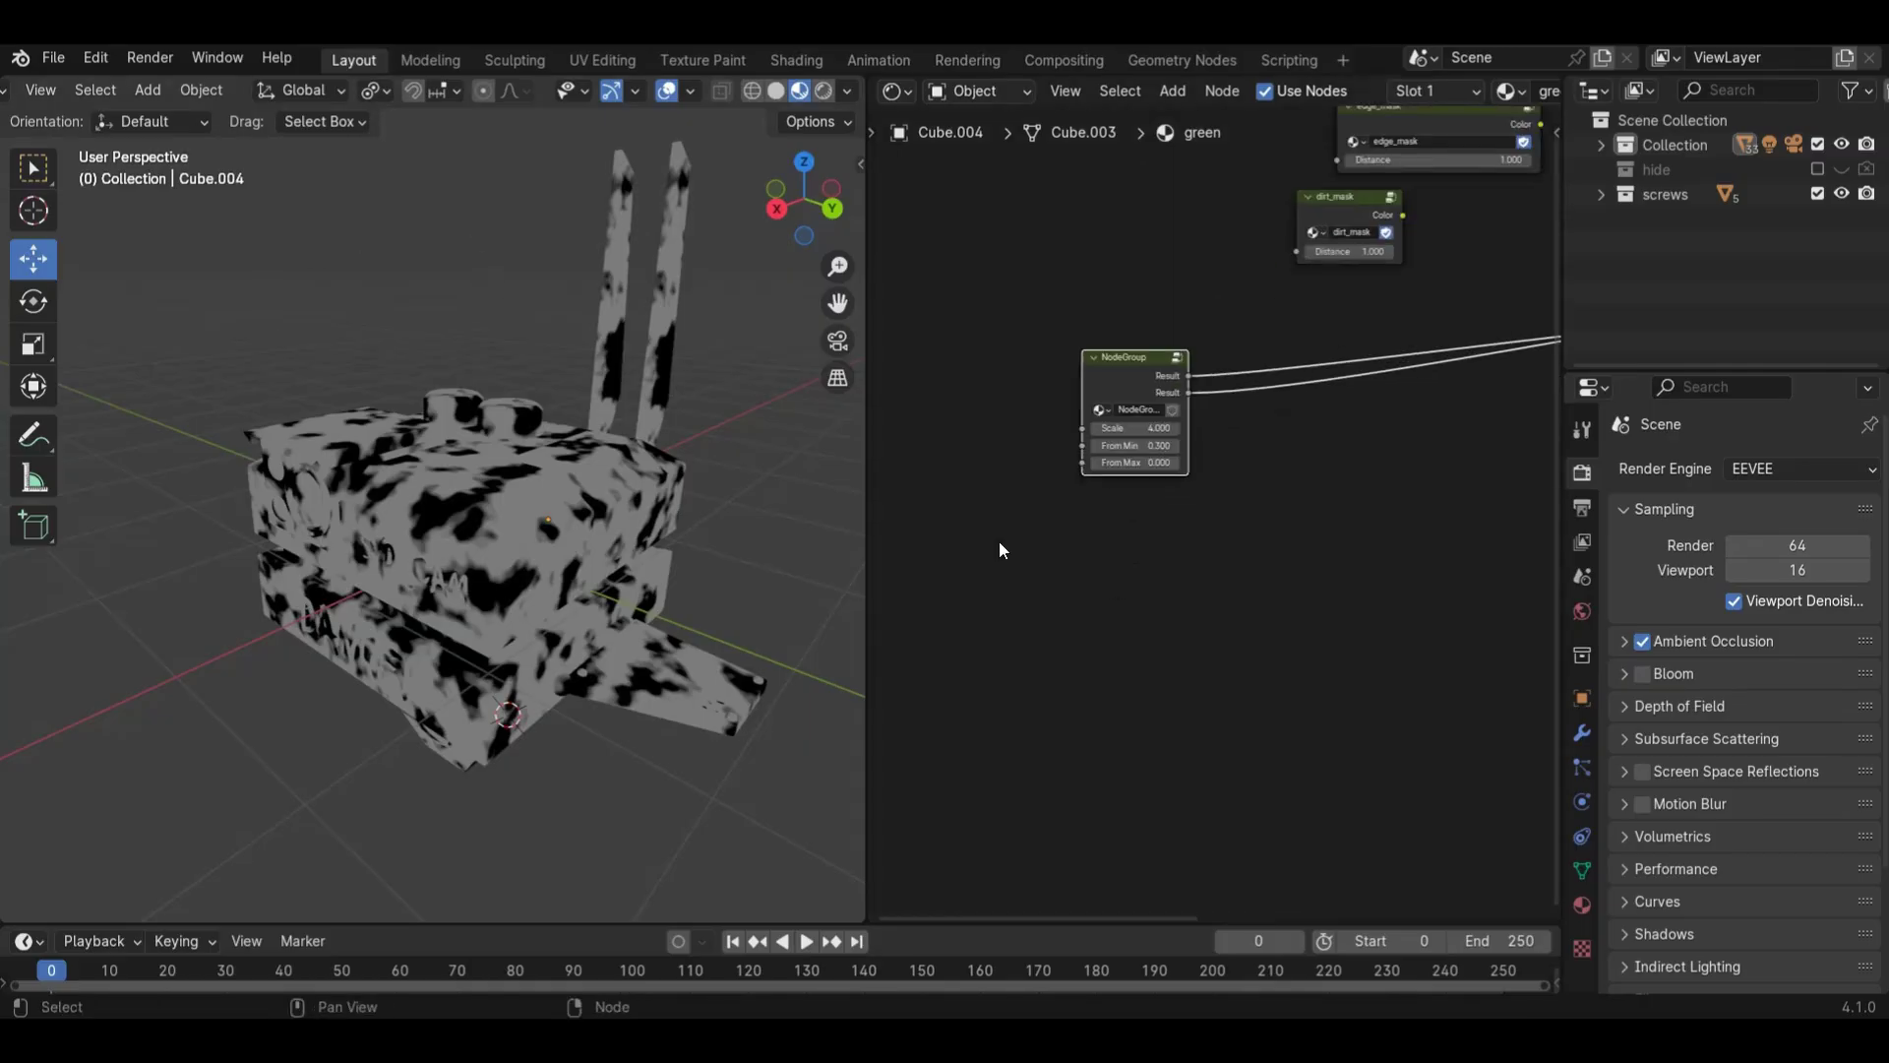
scroll(1141, 433, up, 4)
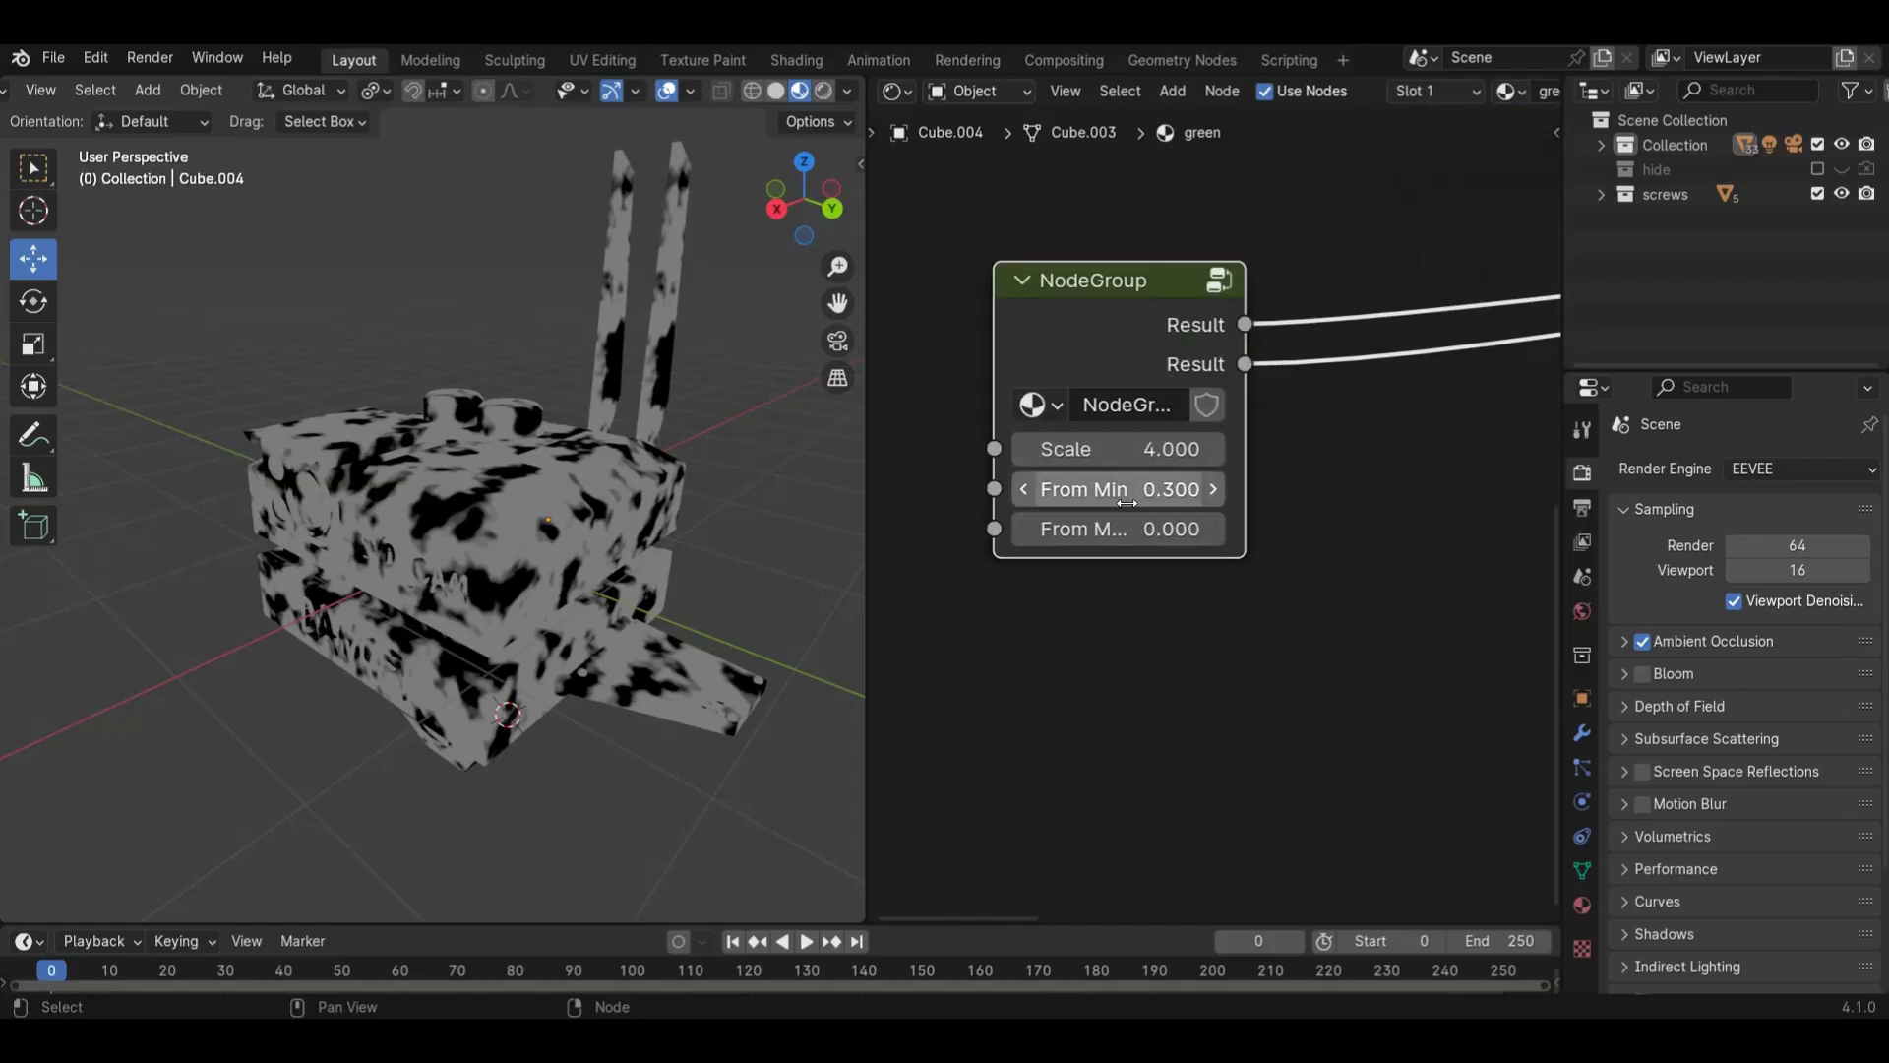
scroll(816, 565, up, 3)
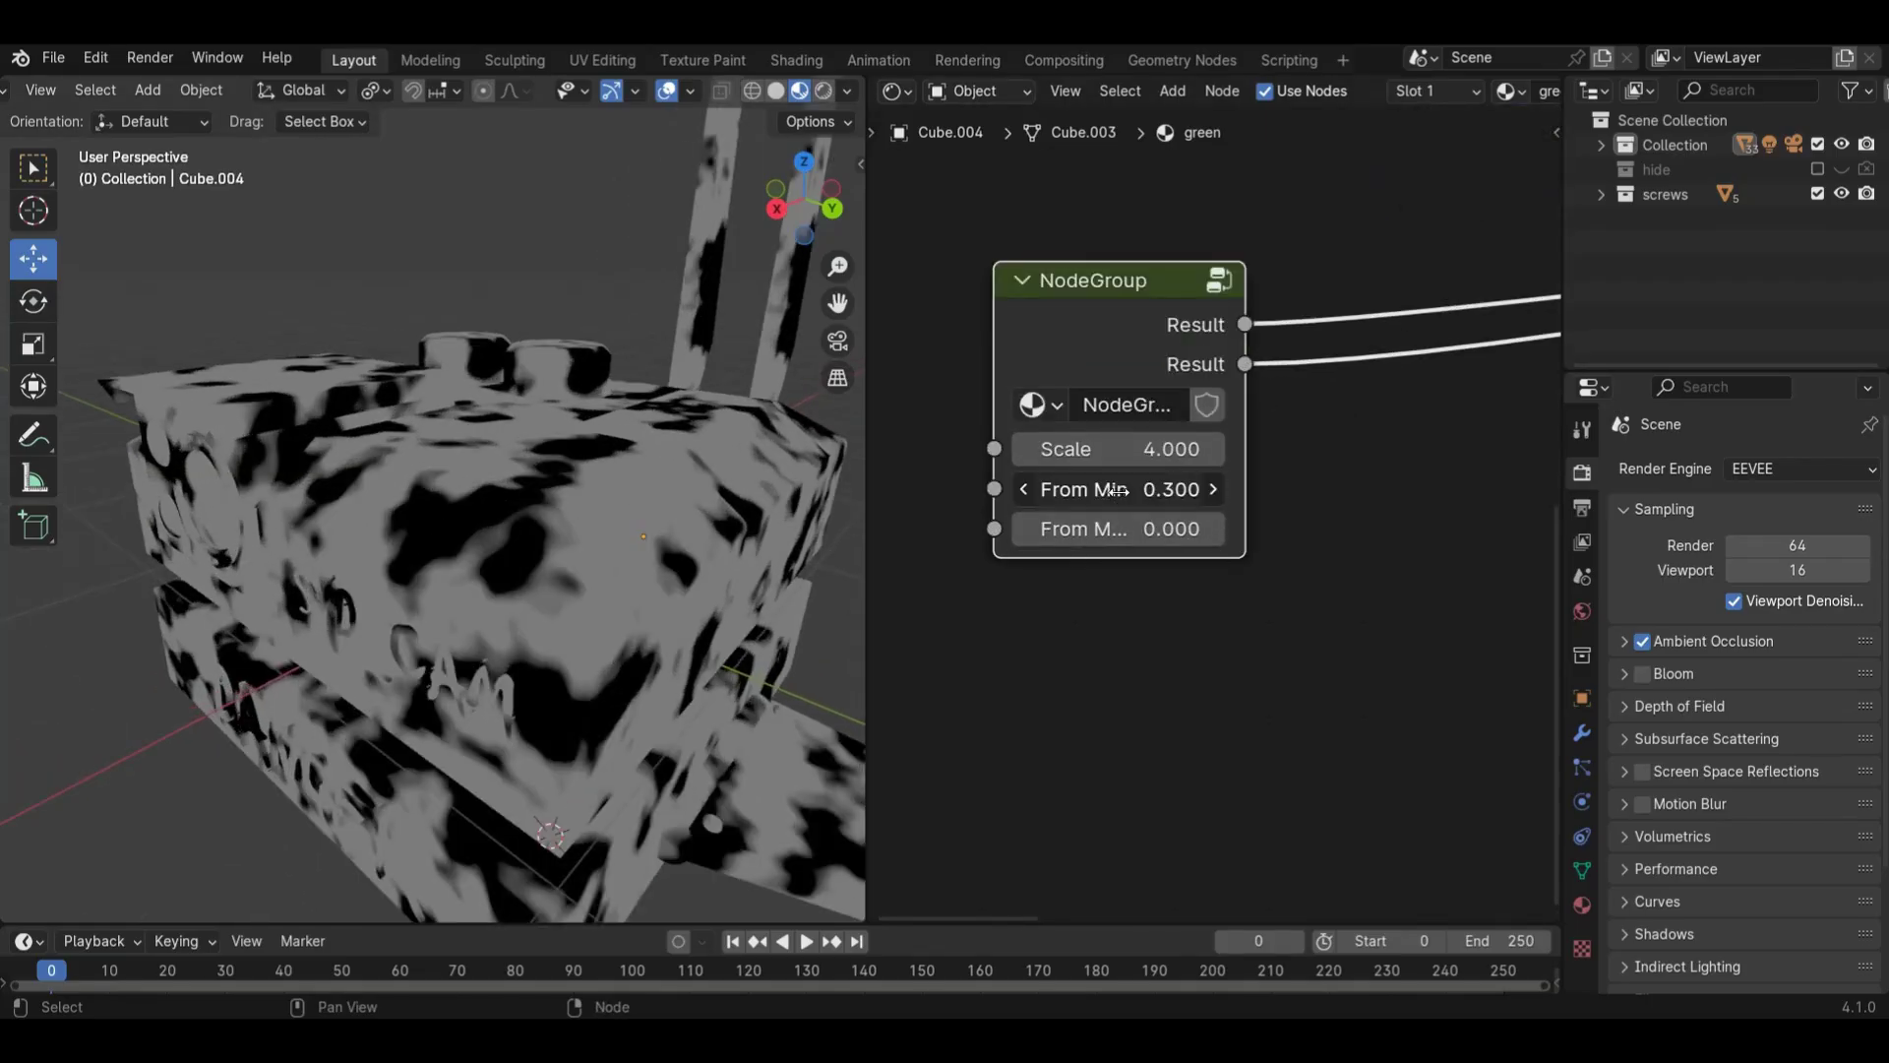
ctrl+scroll(1115, 489, down, 3)
ctrl+scroll(1115, 489, up, 3)
ctrl+scroll(1112, 489, down, 2)
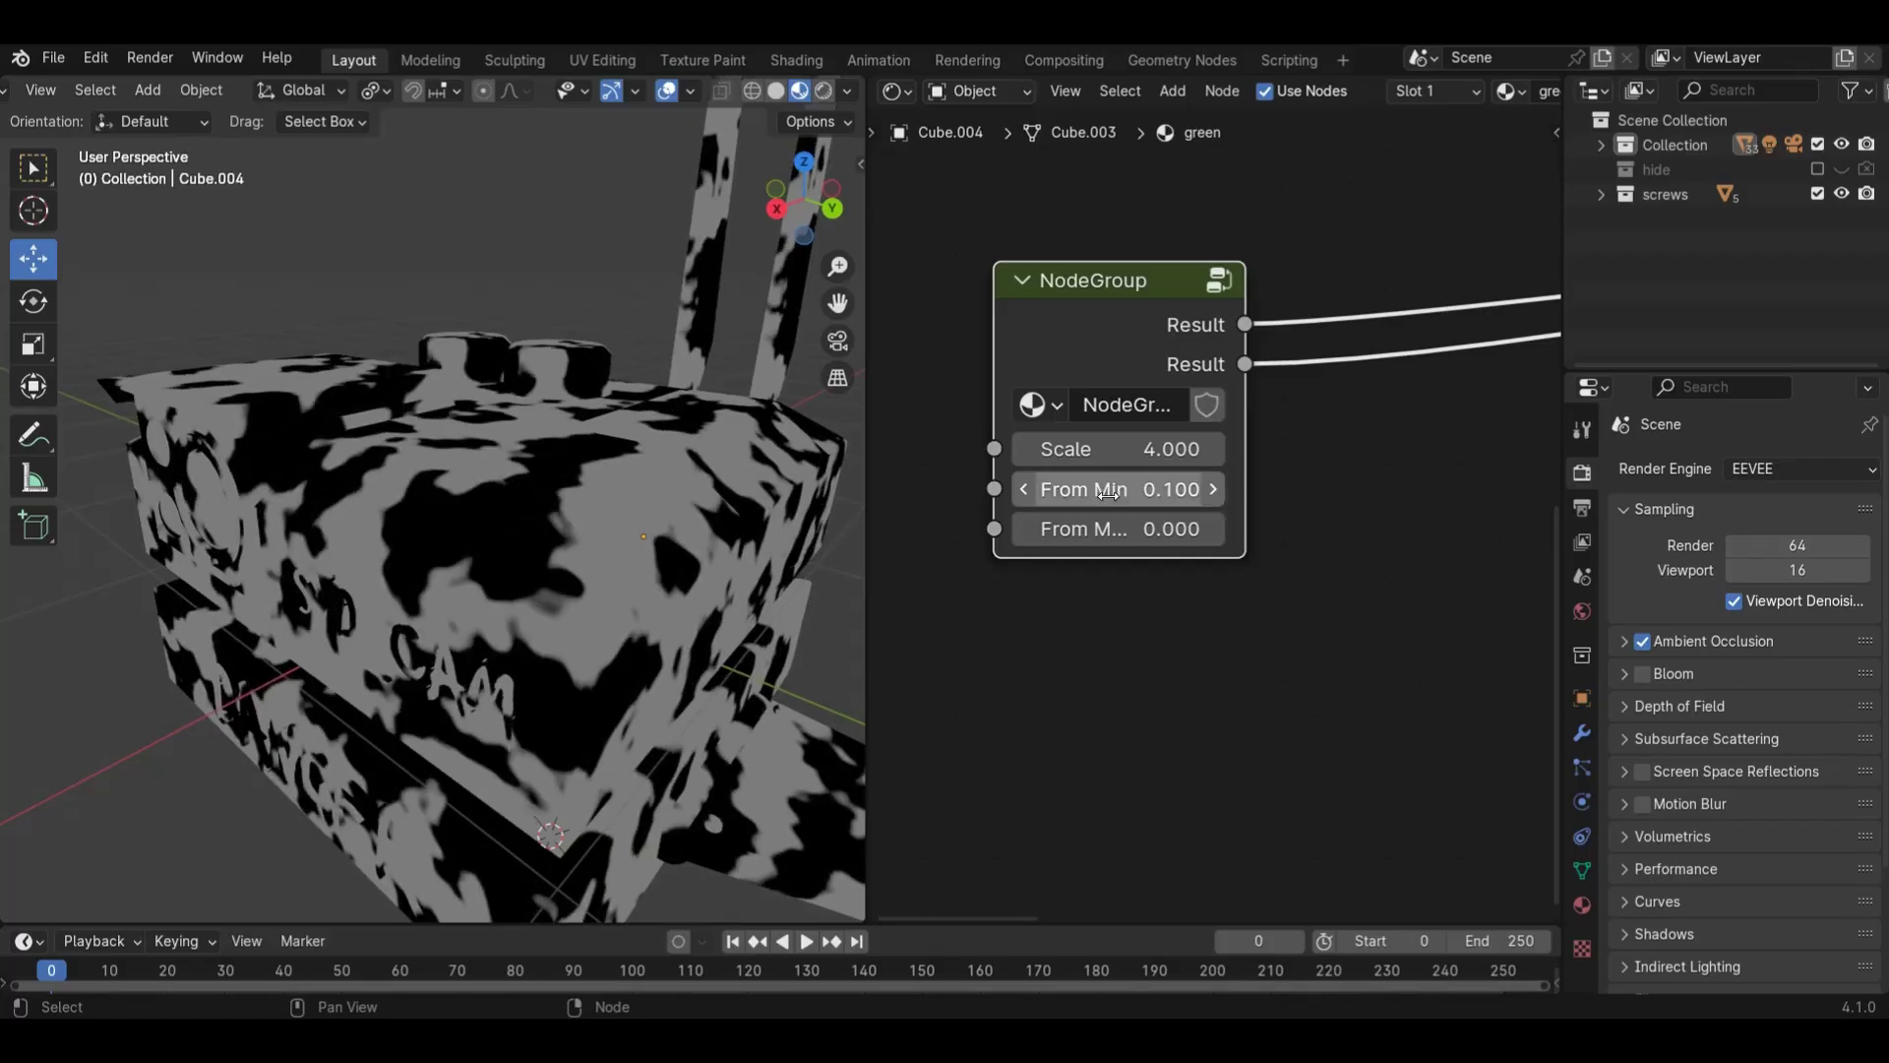
- Try From Max values of -0.1 and 0.1 on the new node group
ctrl+scroll(1097, 528, down, 3)
ctrl+scroll(1097, 528, up, 1)
ctrl+scroll(1097, 528, up, 1)
ctrl+scroll(1097, 528, up, 2)
ctrl+scroll(1097, 528, down, 2)
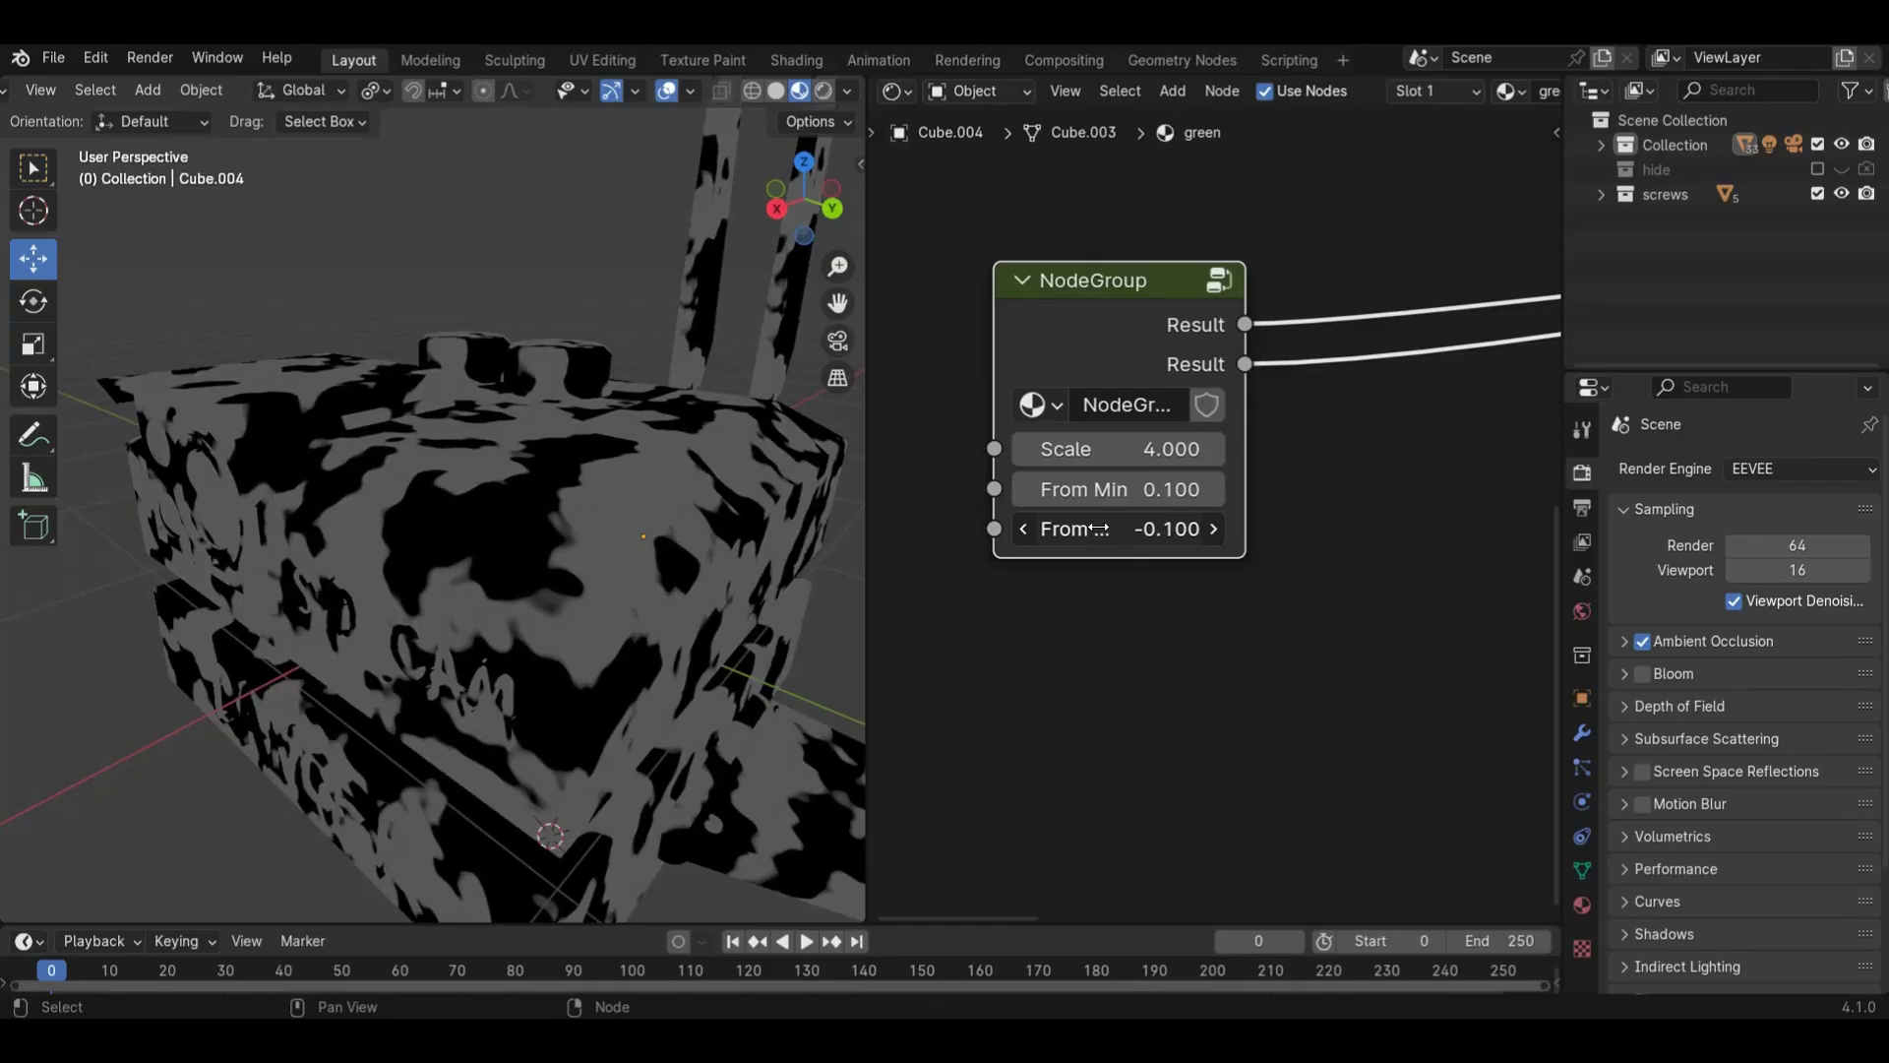
ctrl+scroll(1097, 528, down, 1)
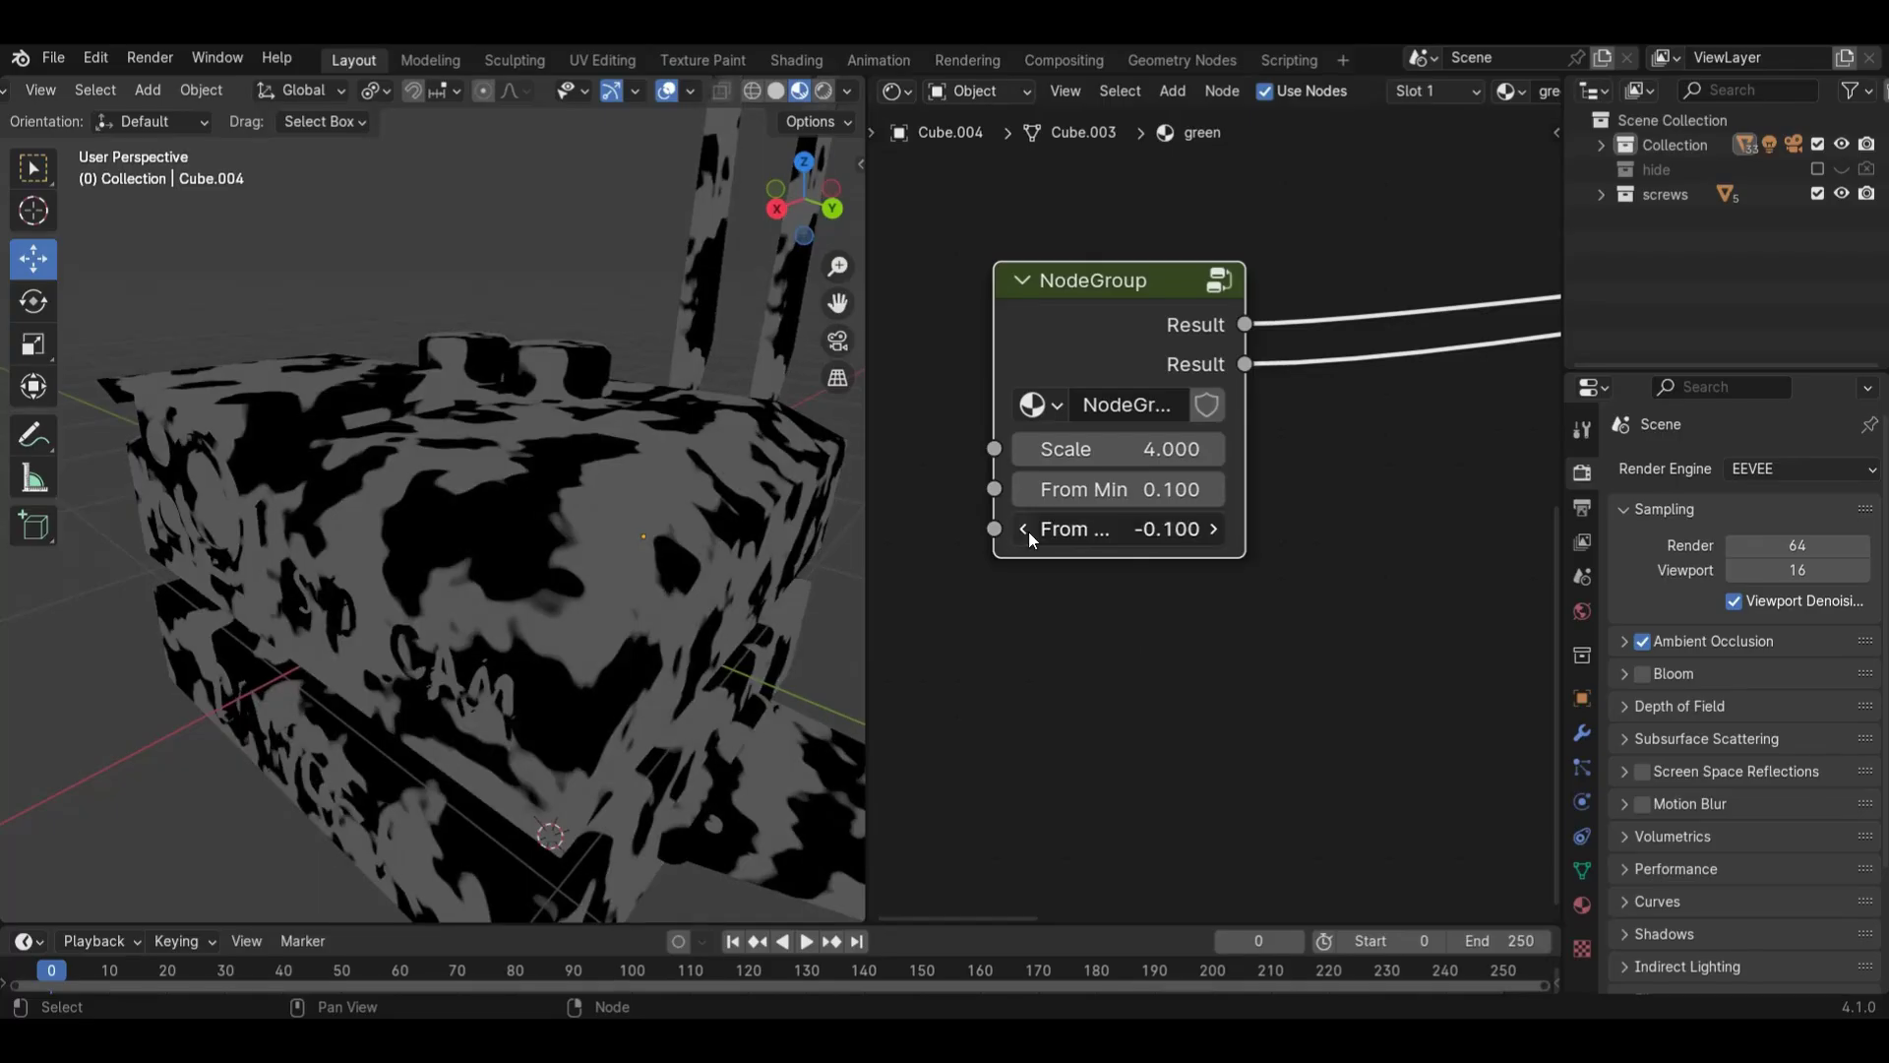
ctrl+scroll(1194, 528, up, 3)
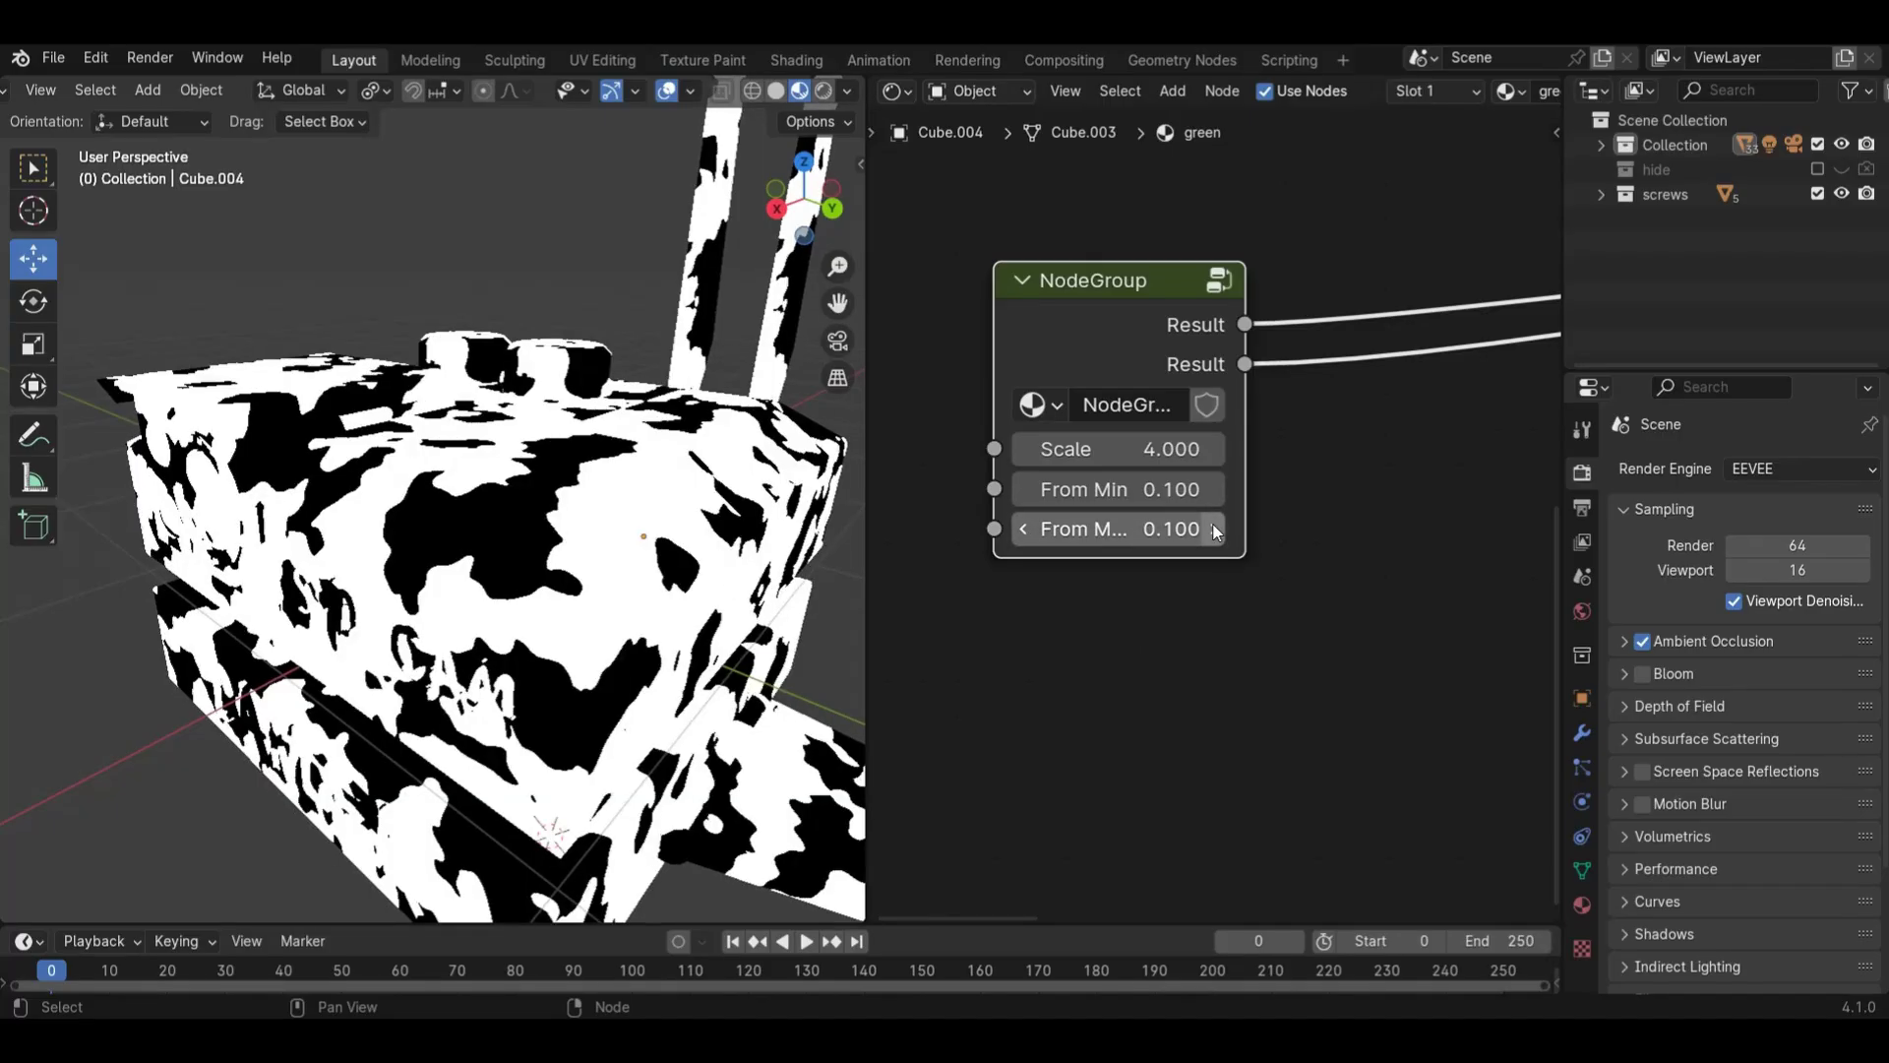
- Set the node group's From Max to 0.05, From Min to 0.4 and Scale to 3.8
click(1097, 531)
text(0.05)
key(Return)
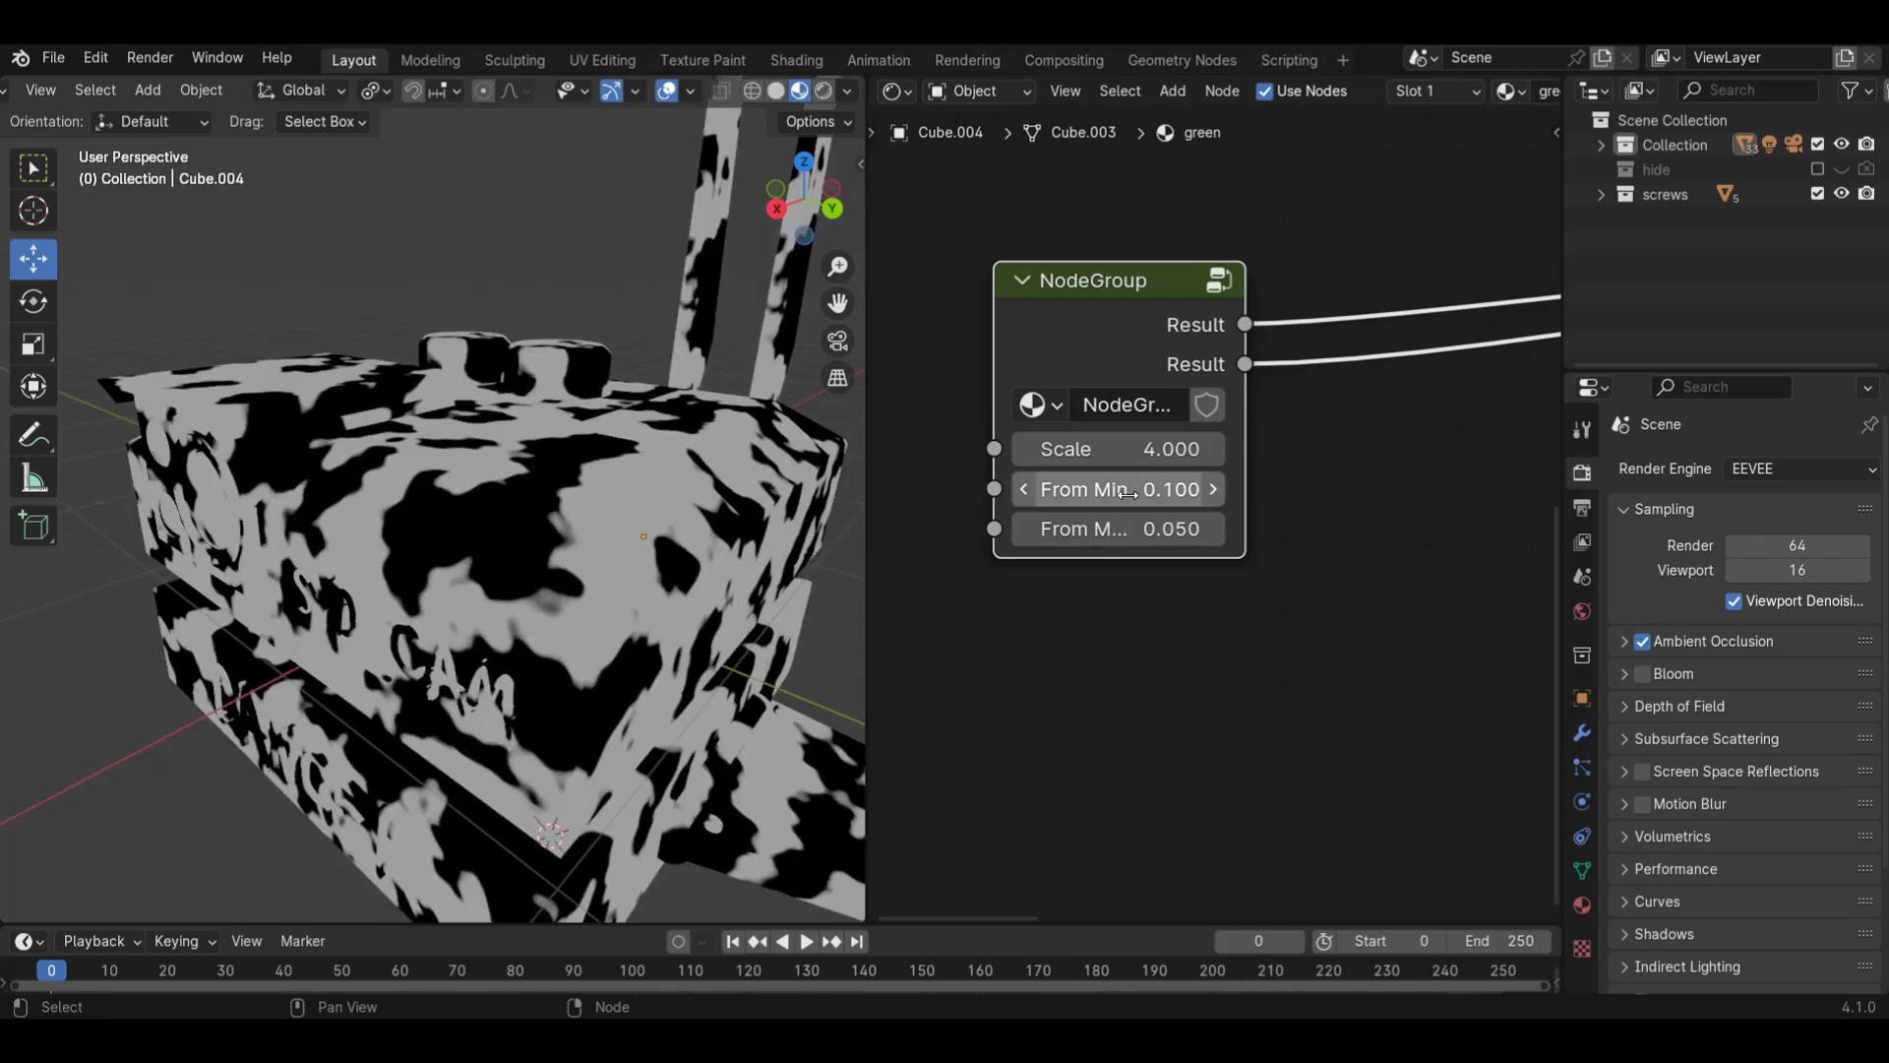
drag(1127, 492, 1133, 467)
scroll(508, 464, down, 3)
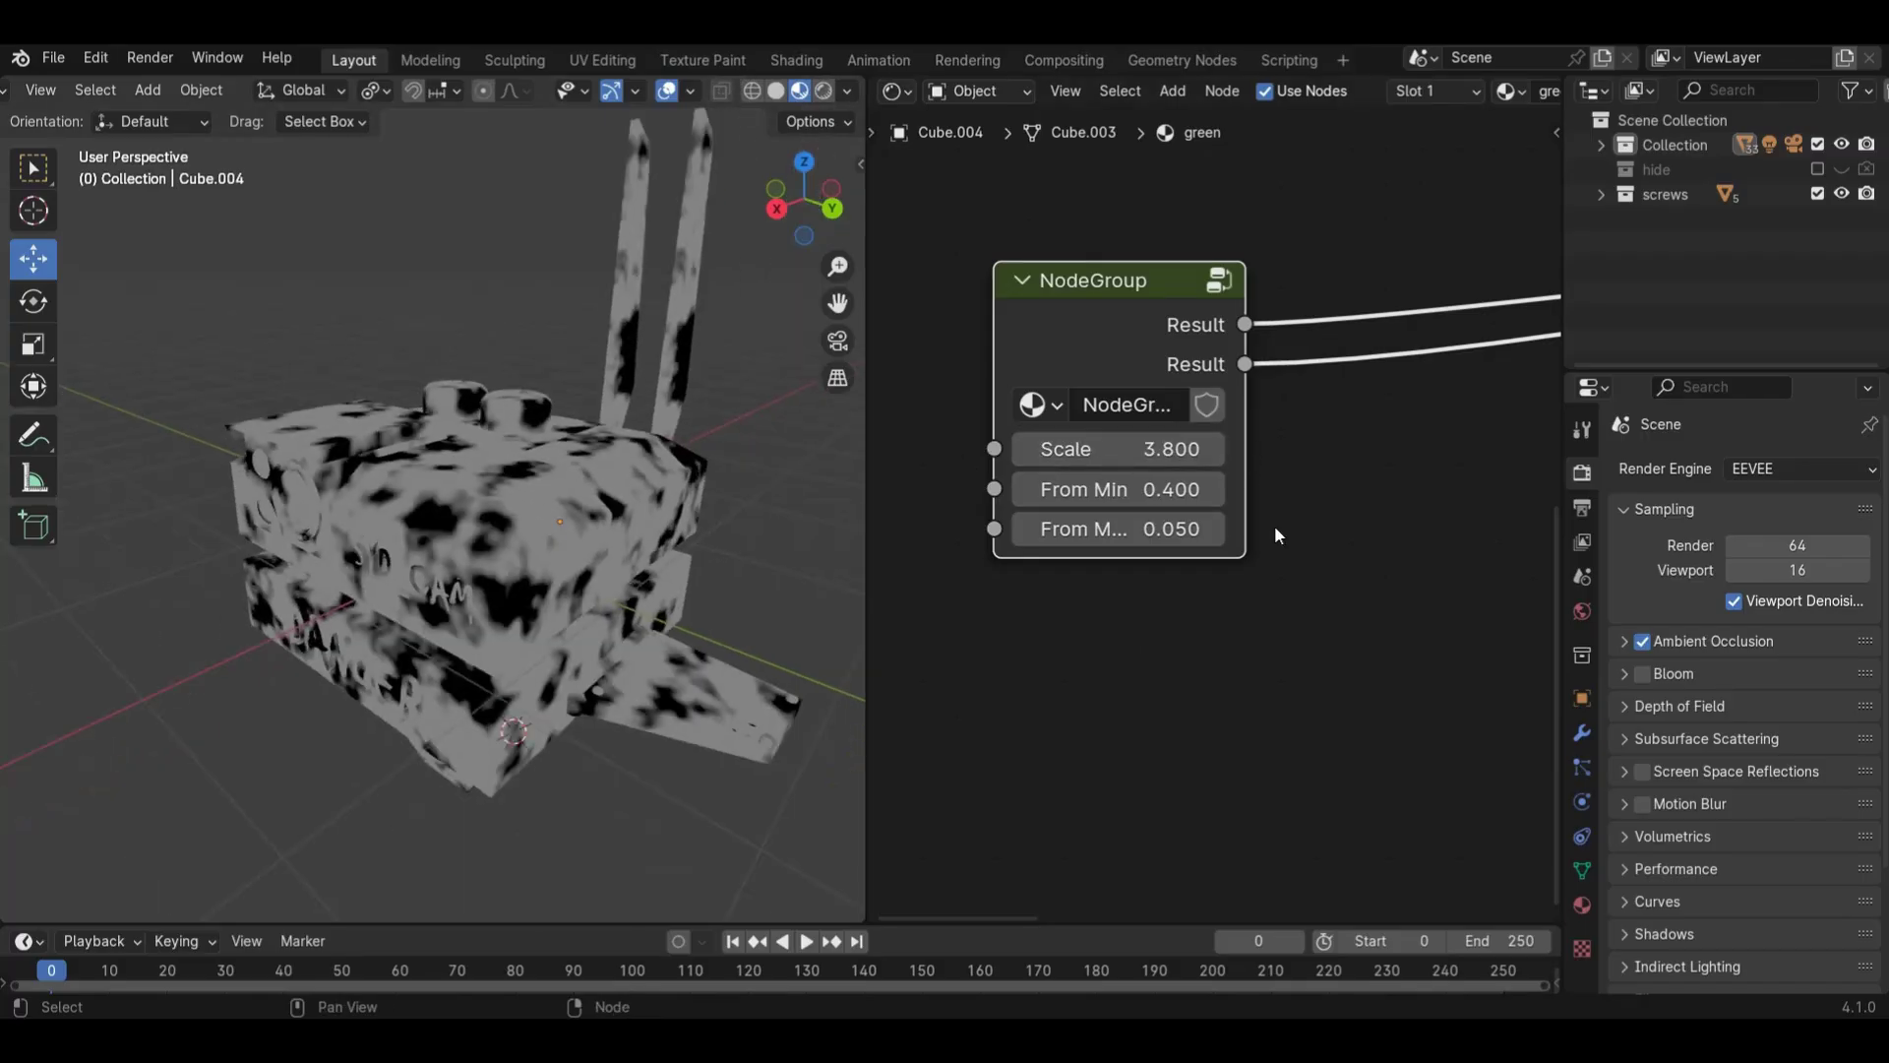
- Rename the node group as Roughness_map and give it a fake user
scroll(1373, 558, down, 3)
scroll(1189, 524, down, 3)
scroll(1202, 497, up, 4)
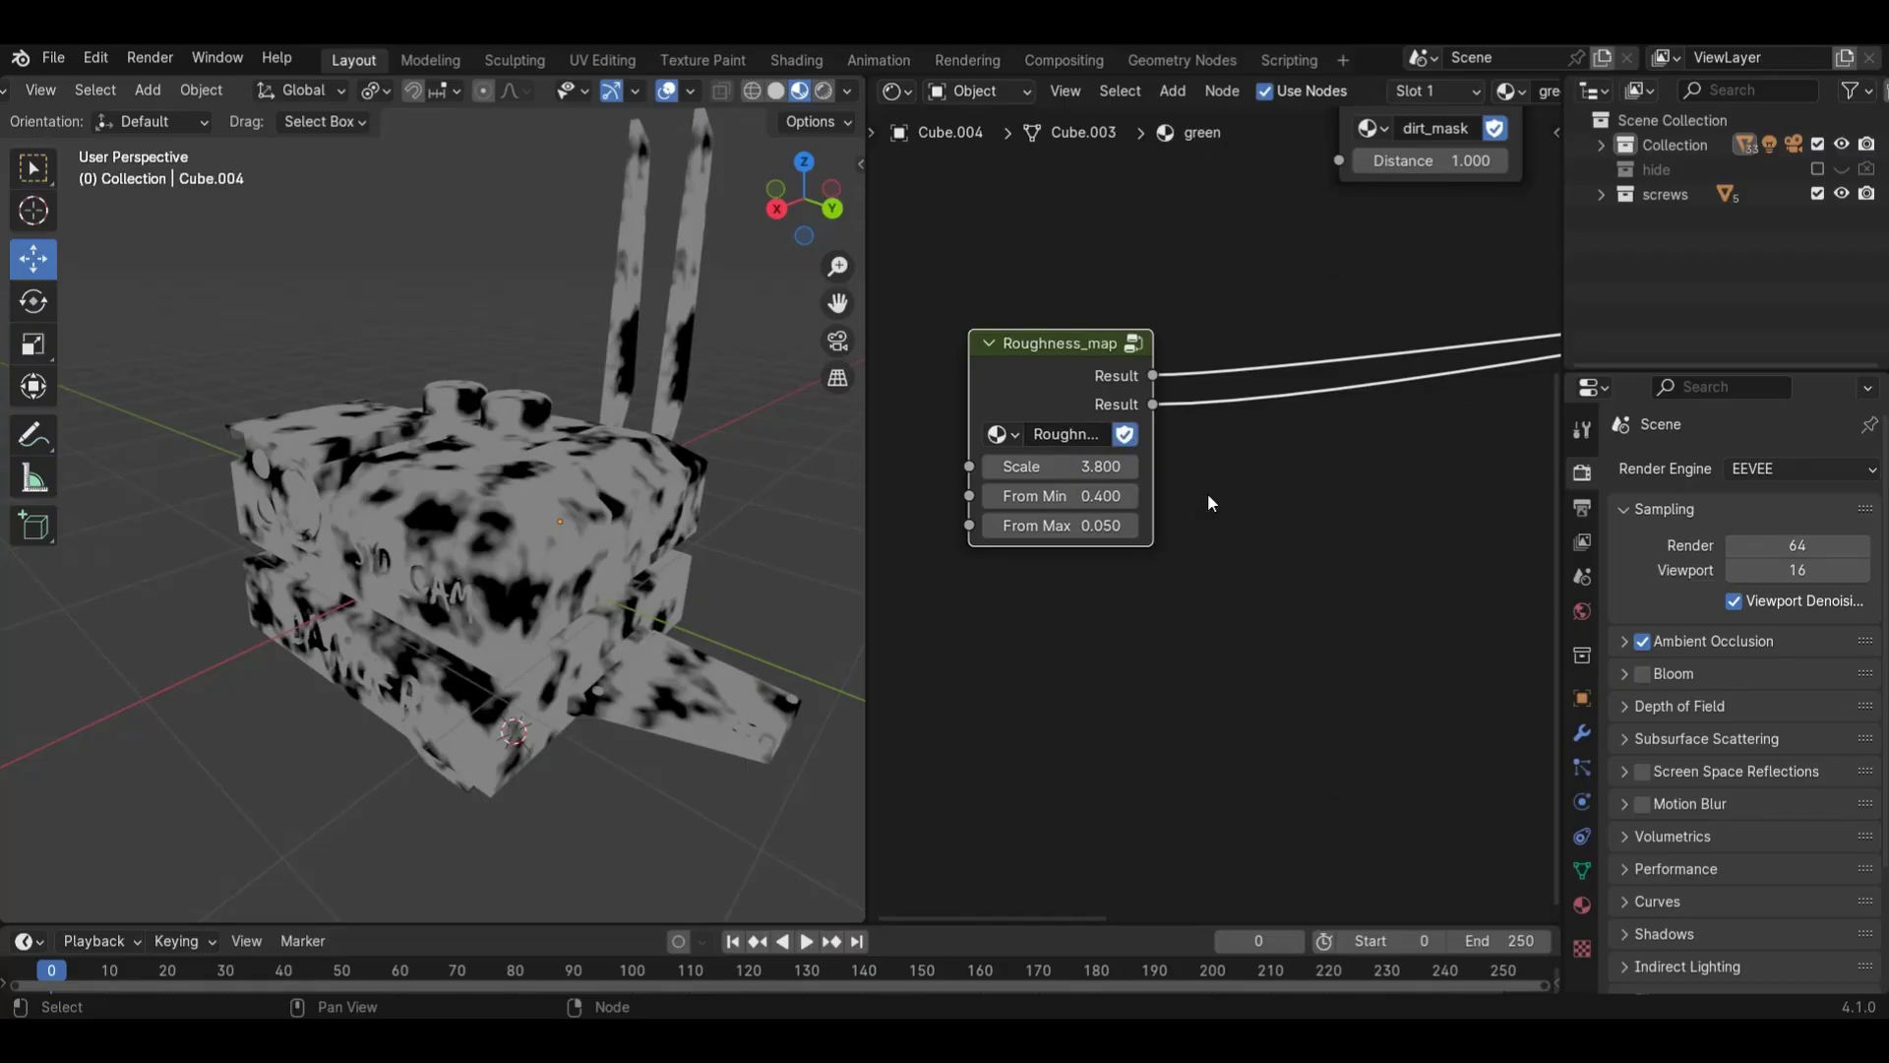
- Move the Roughness_map group directly beneath the dirt_mask group
scroll(1264, 454, down, 6)
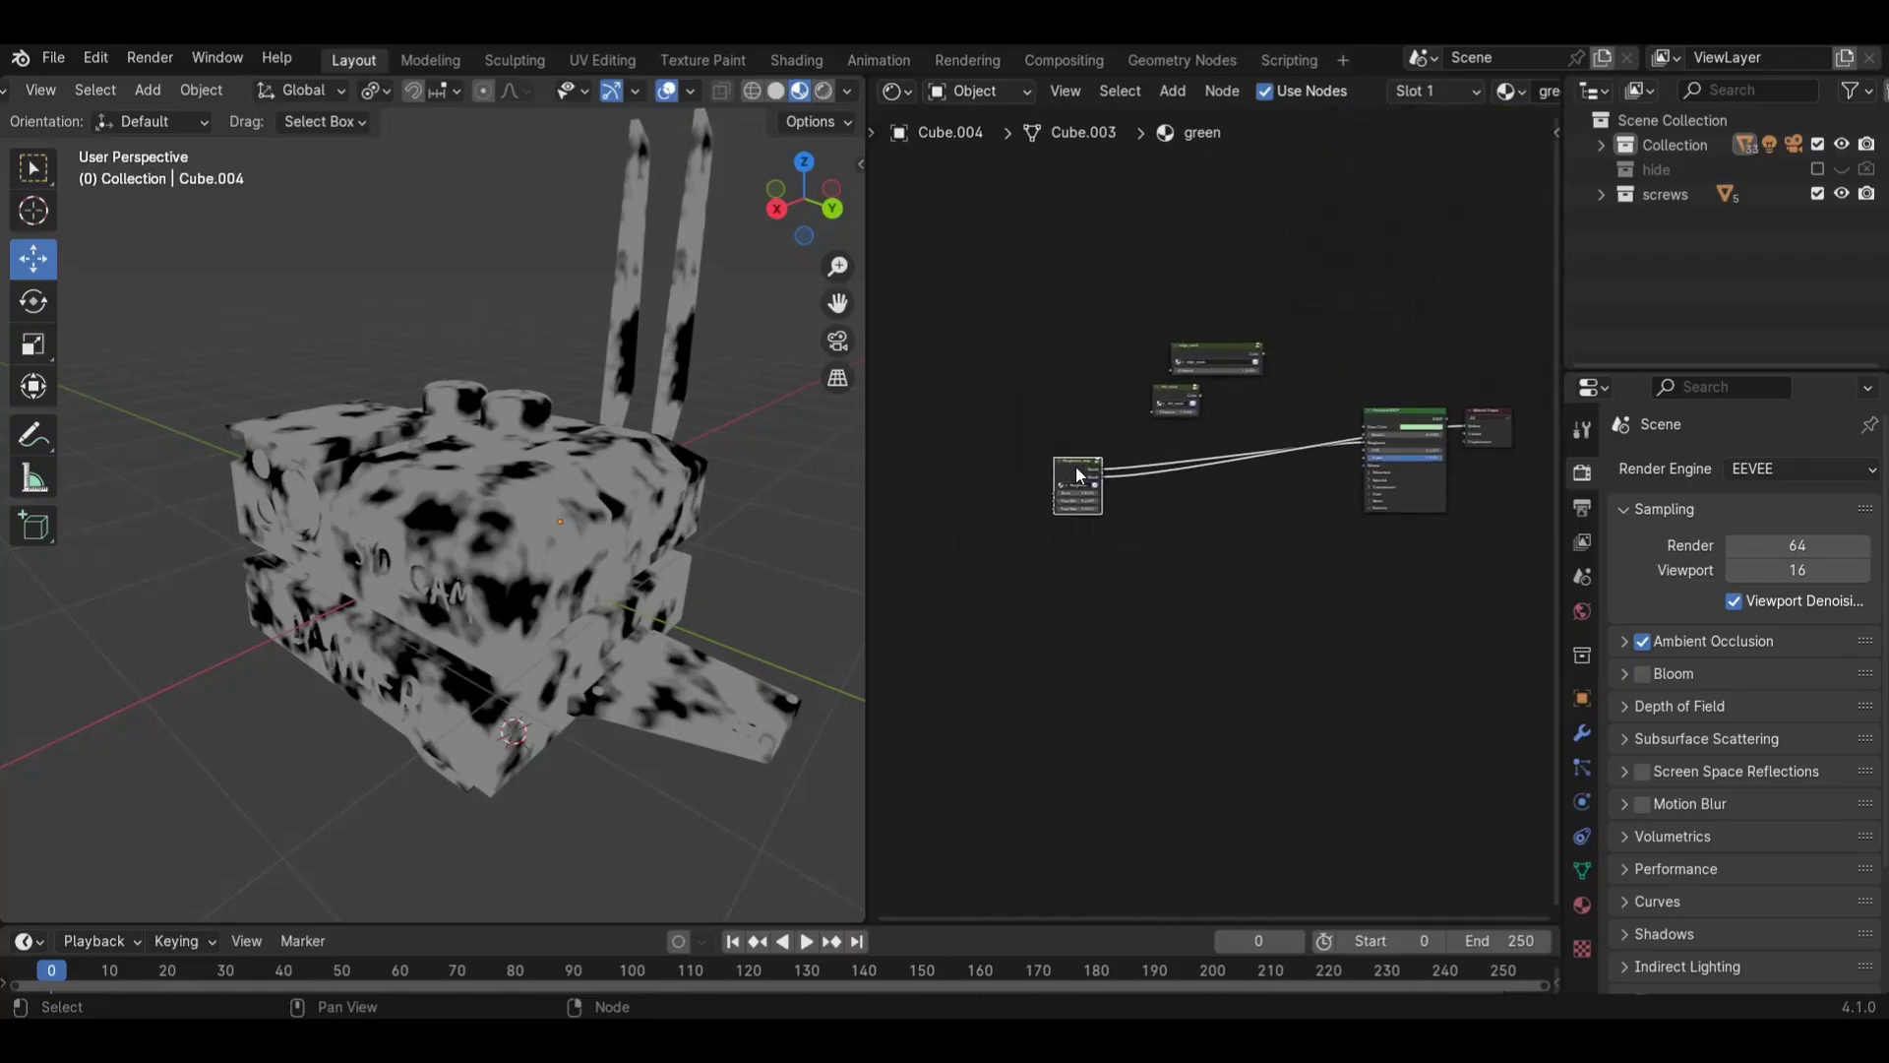
click(1407, 419)
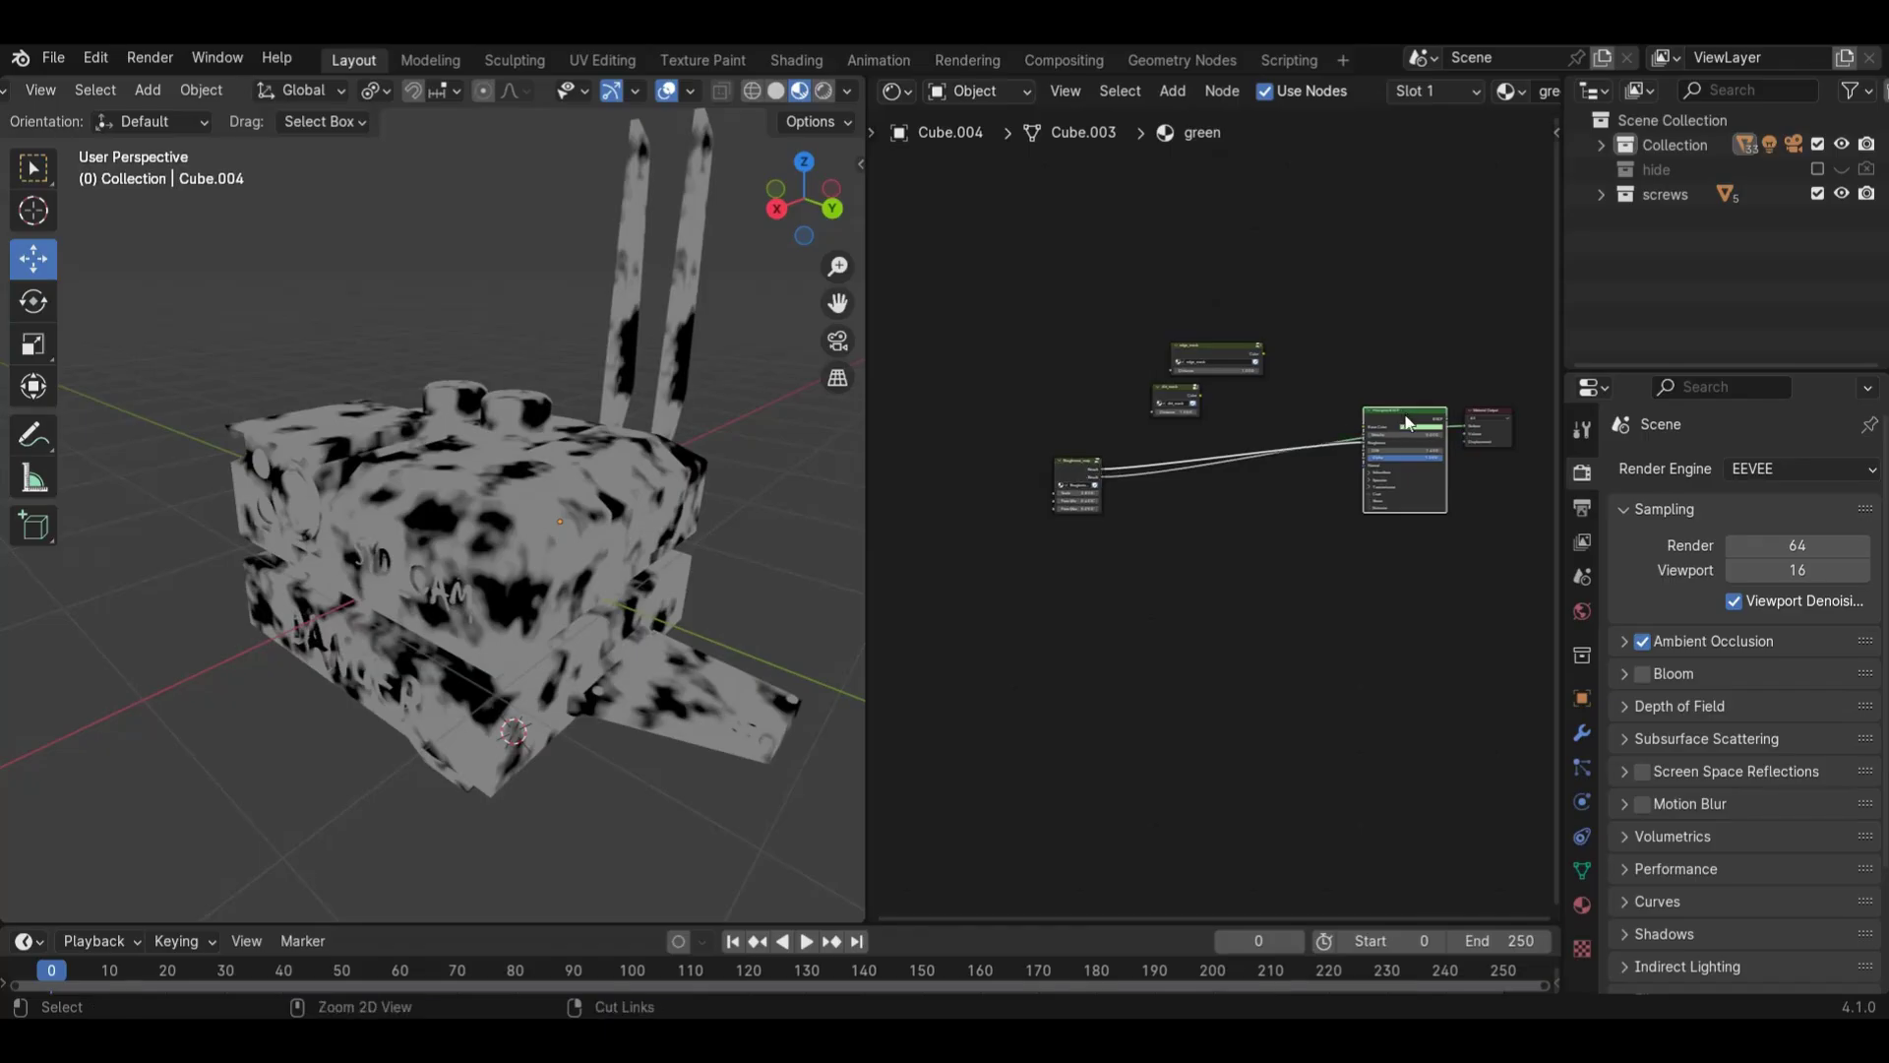
drag(1076, 459, 1171, 425)
scroll(1204, 486, up, 3)
key(shift+a)
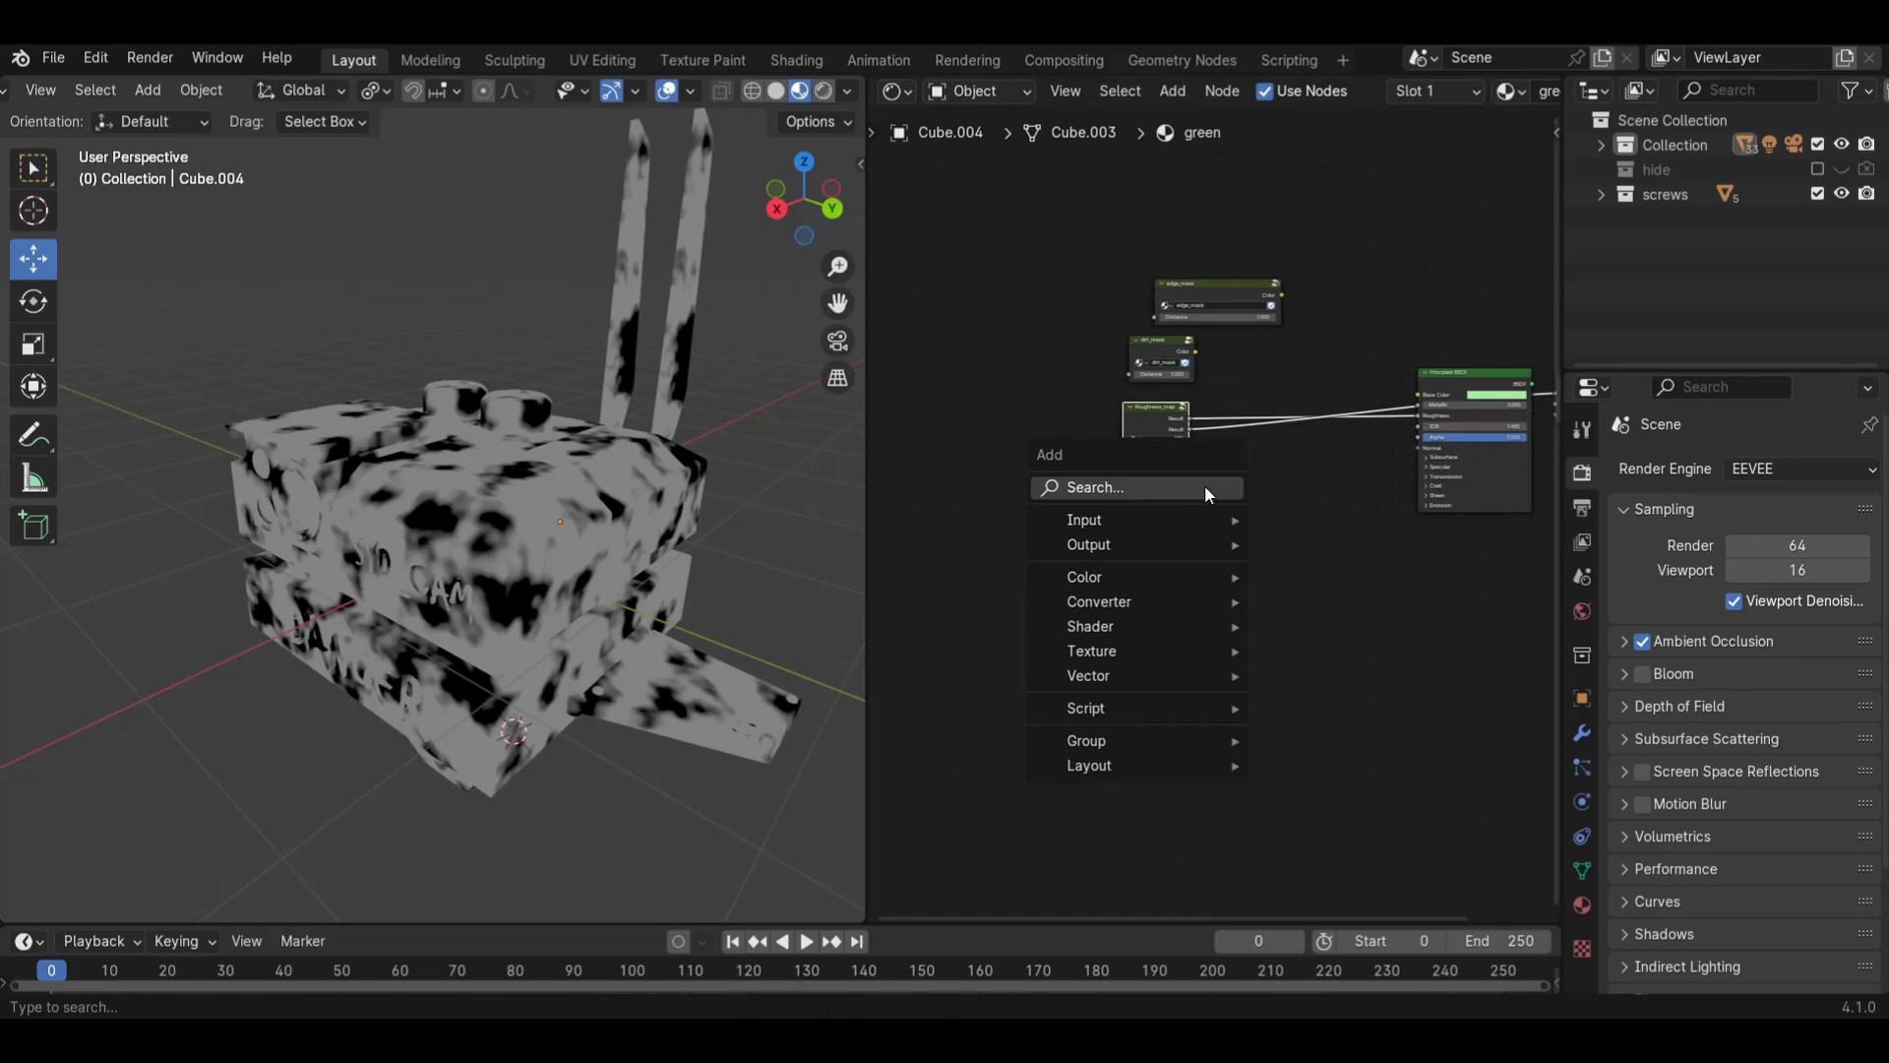
mouse_move(1113, 738)
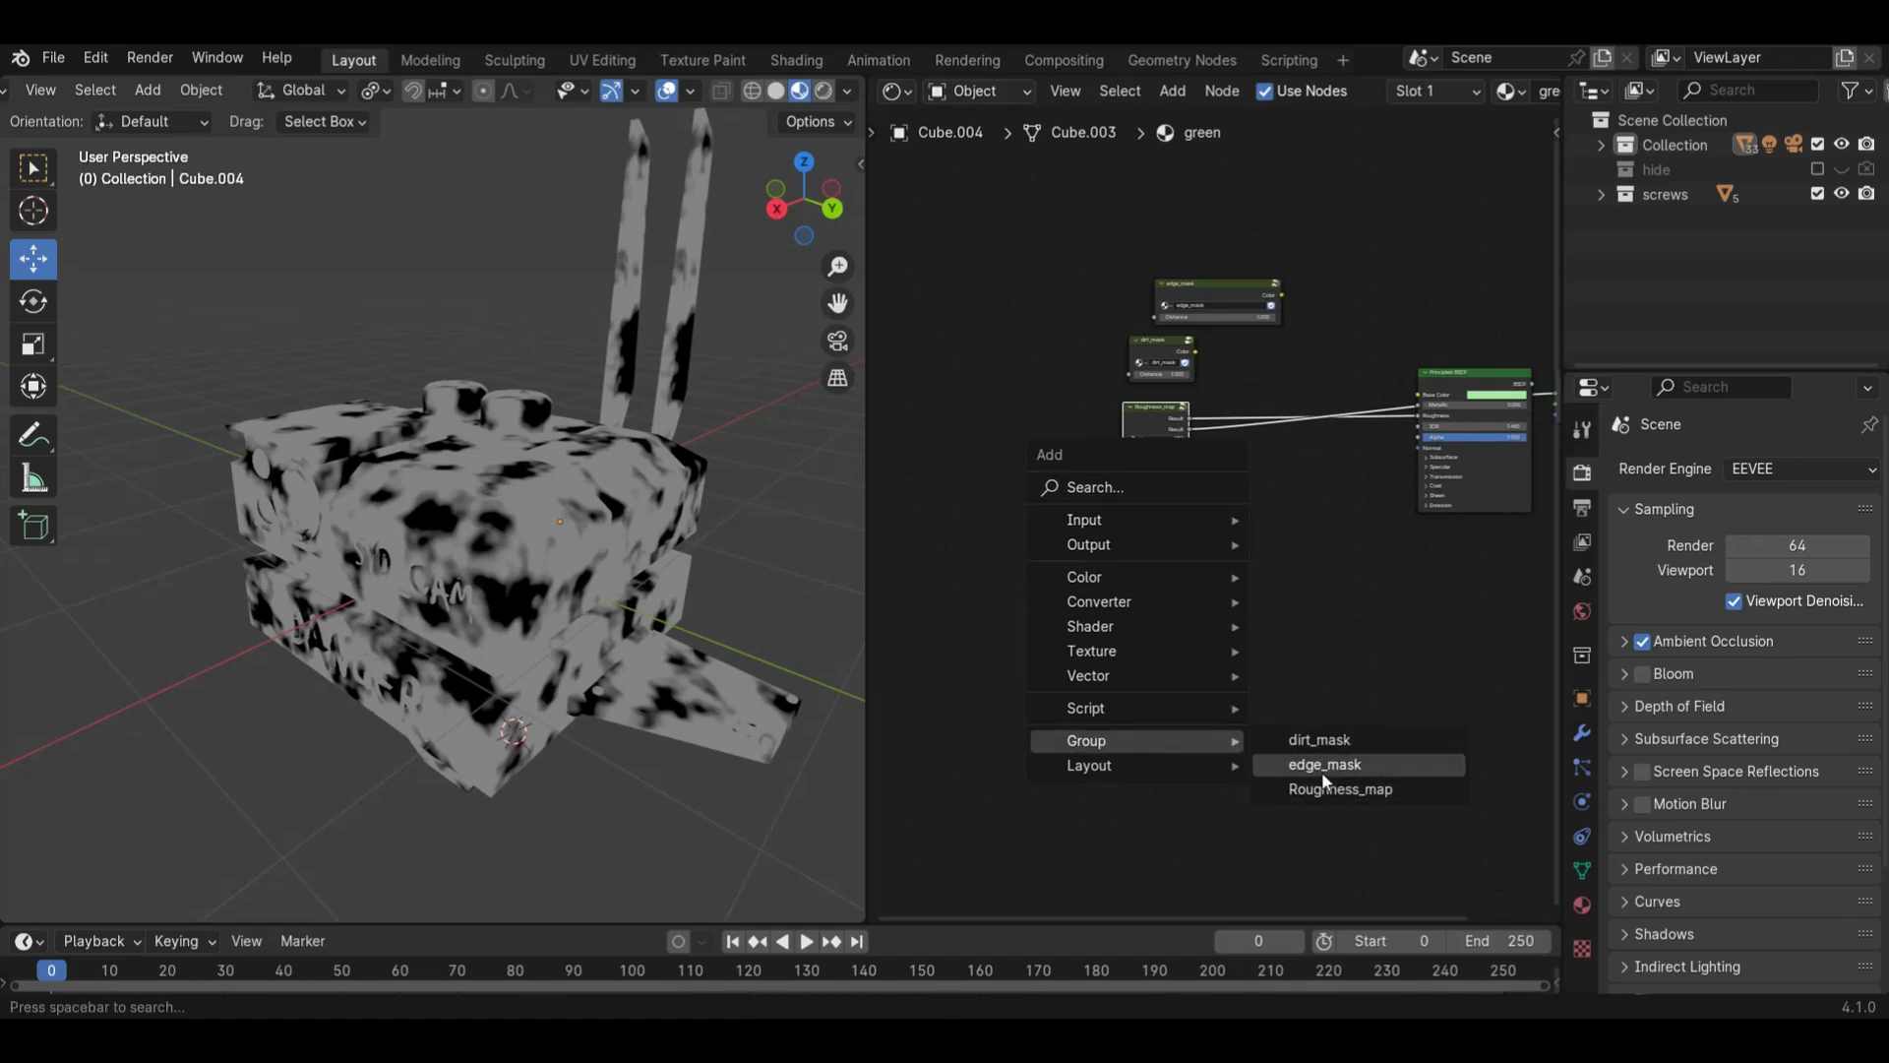
- Rename the Roughness_map node group as Roughness_mask and deselect it
scroll(1230, 507, up, 4)
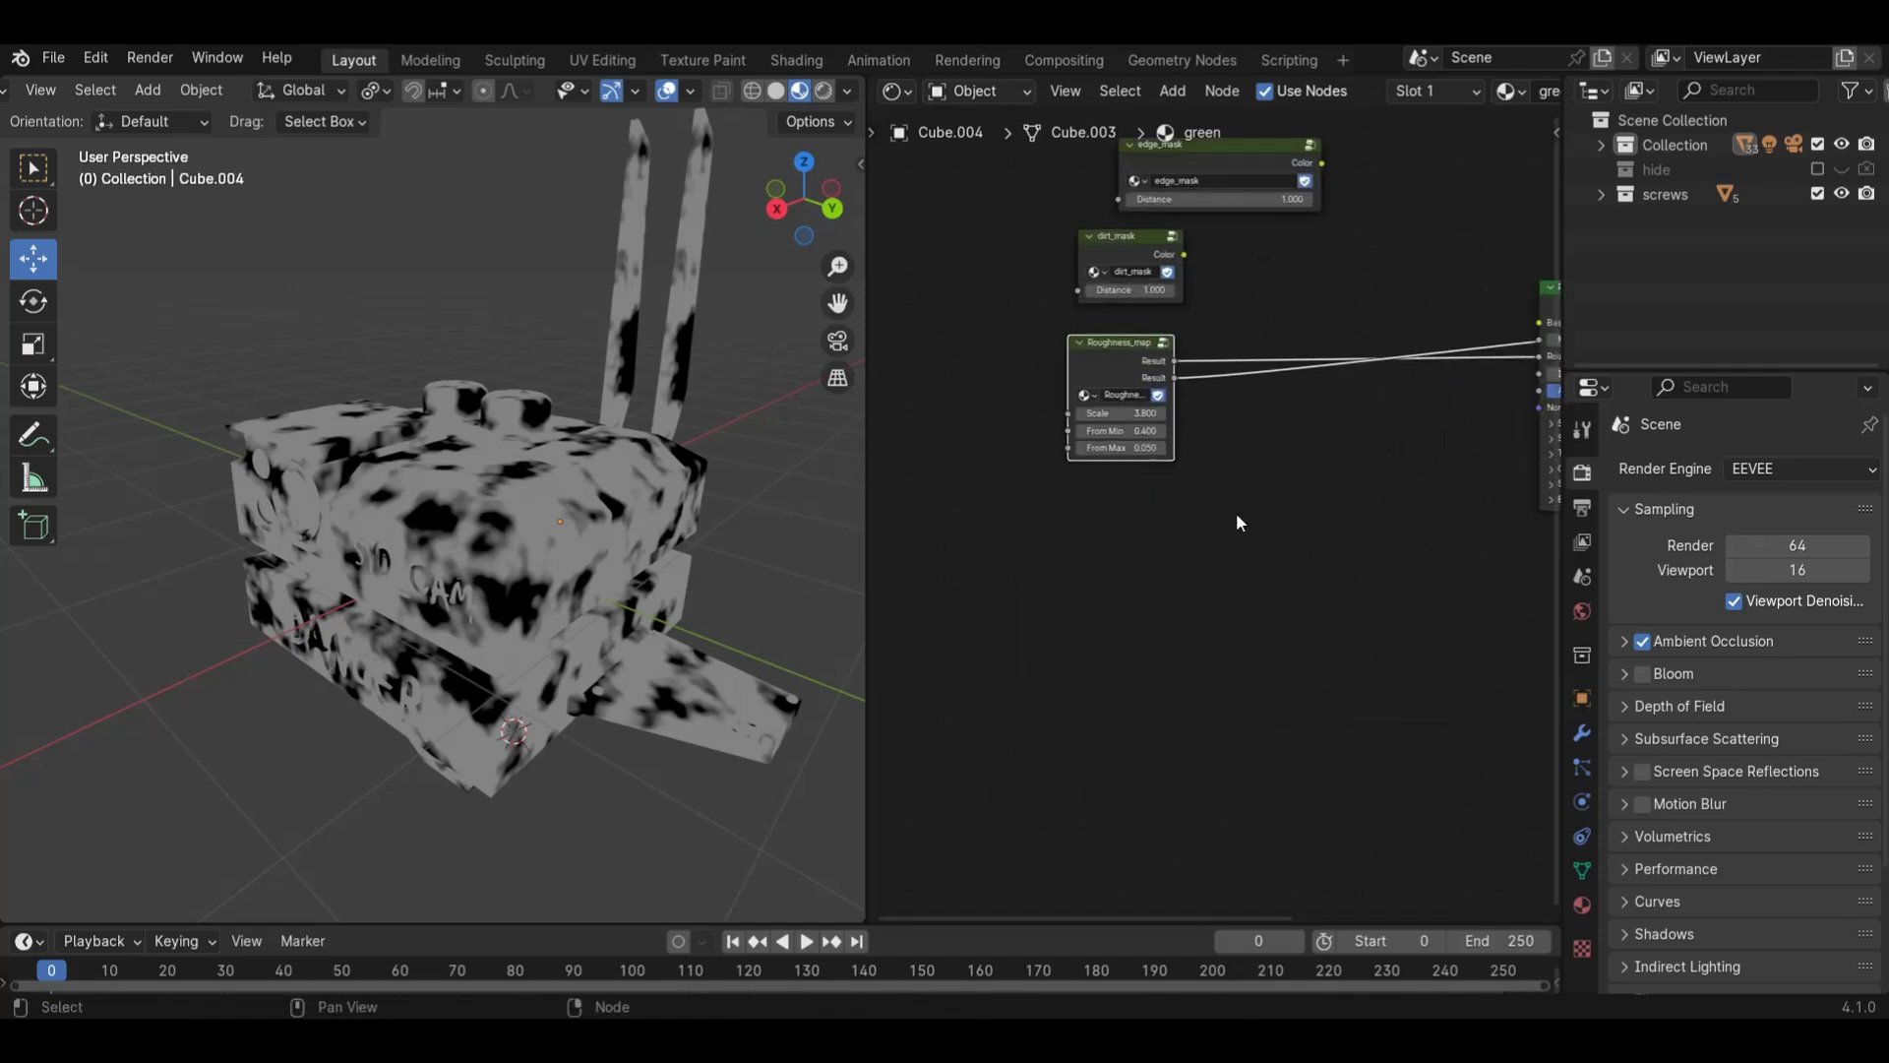
double_click(1095, 337)
key(BackSpace)
text(sk)
key(Return)
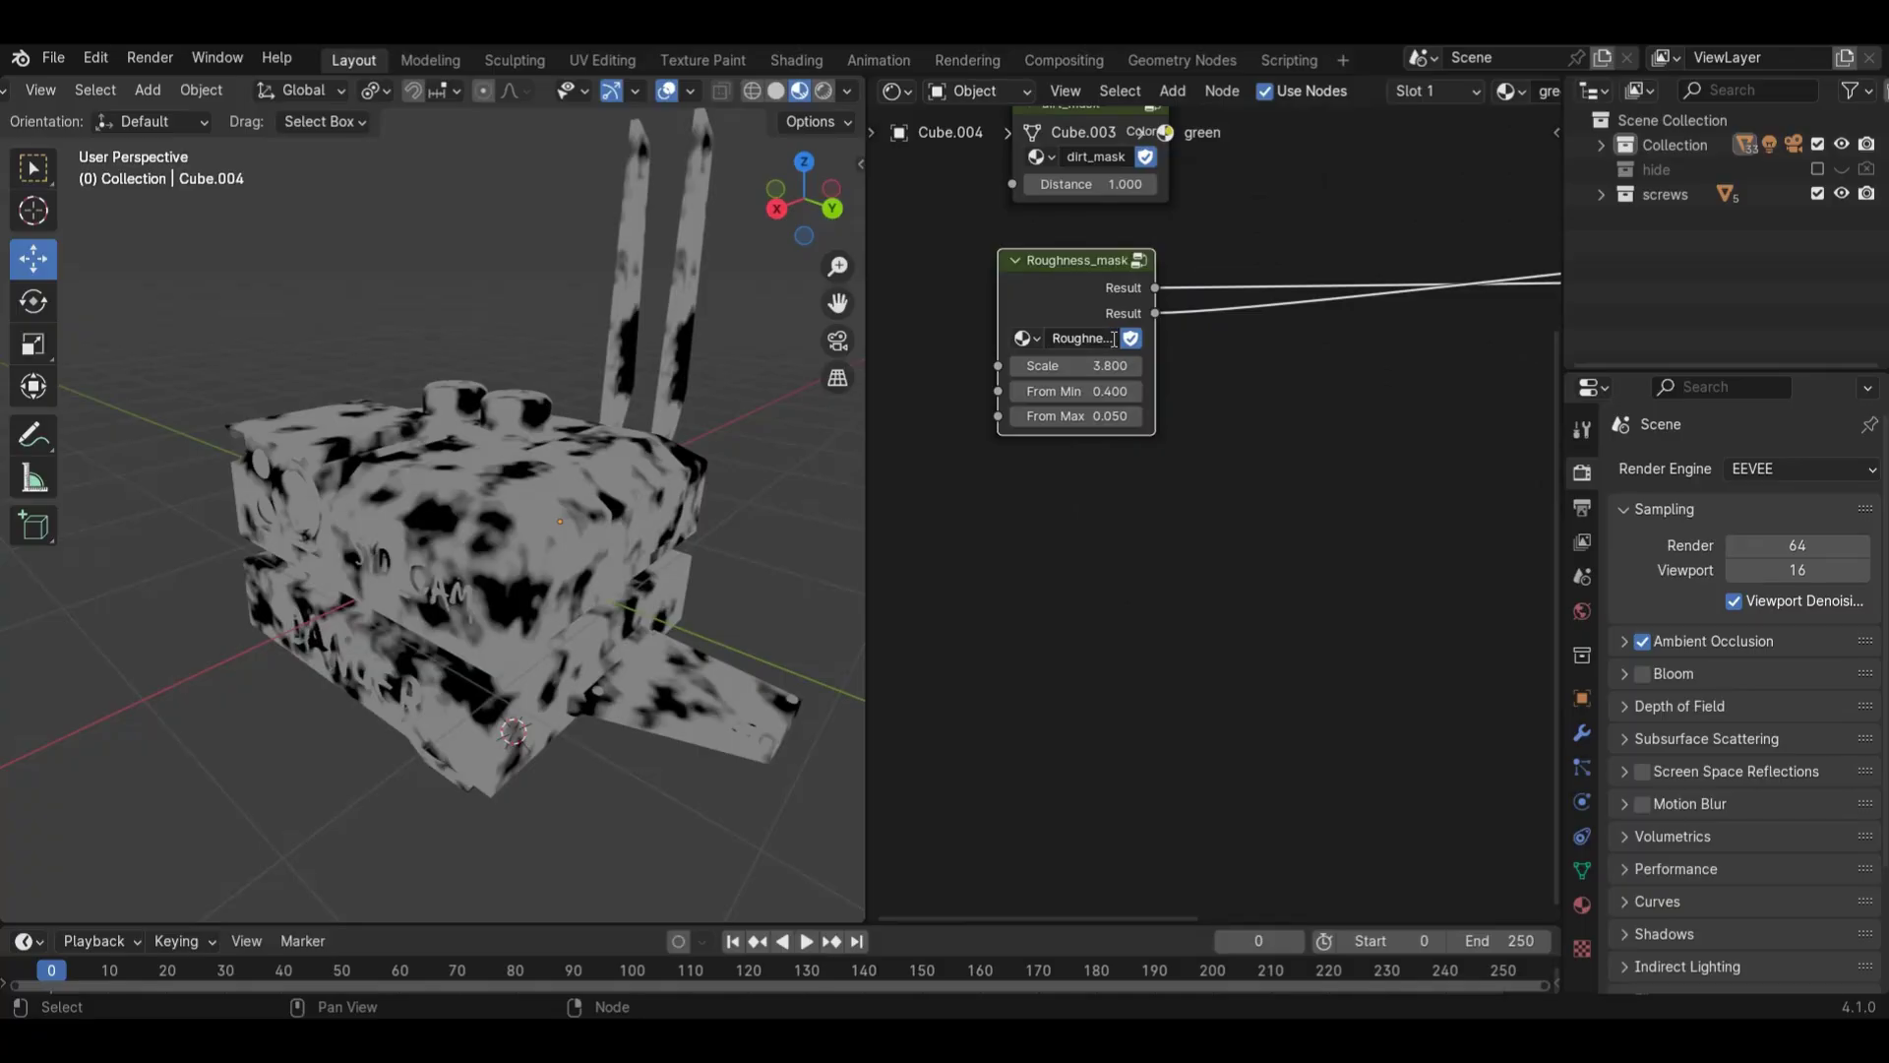
click(1110, 617)
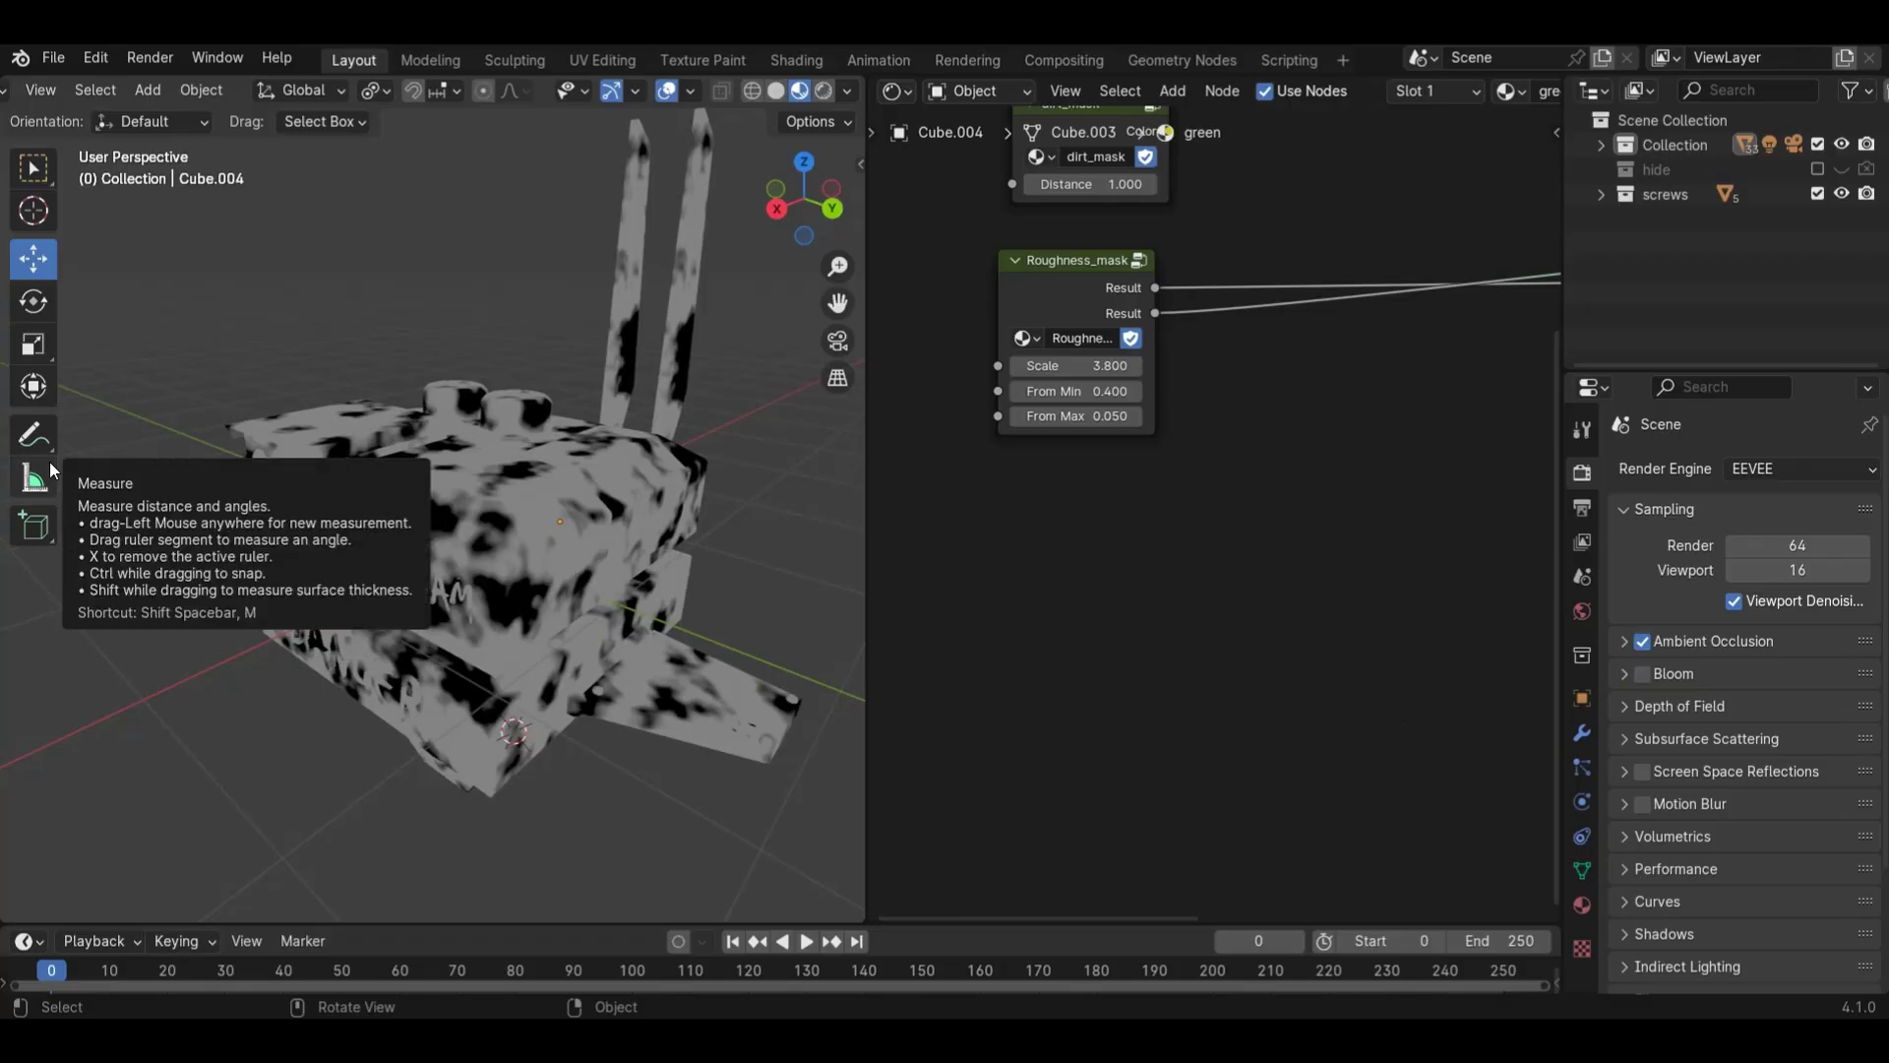
scroll(428, 448, down, 3)
click(437, 498)
scroll(572, 539, up, 5)
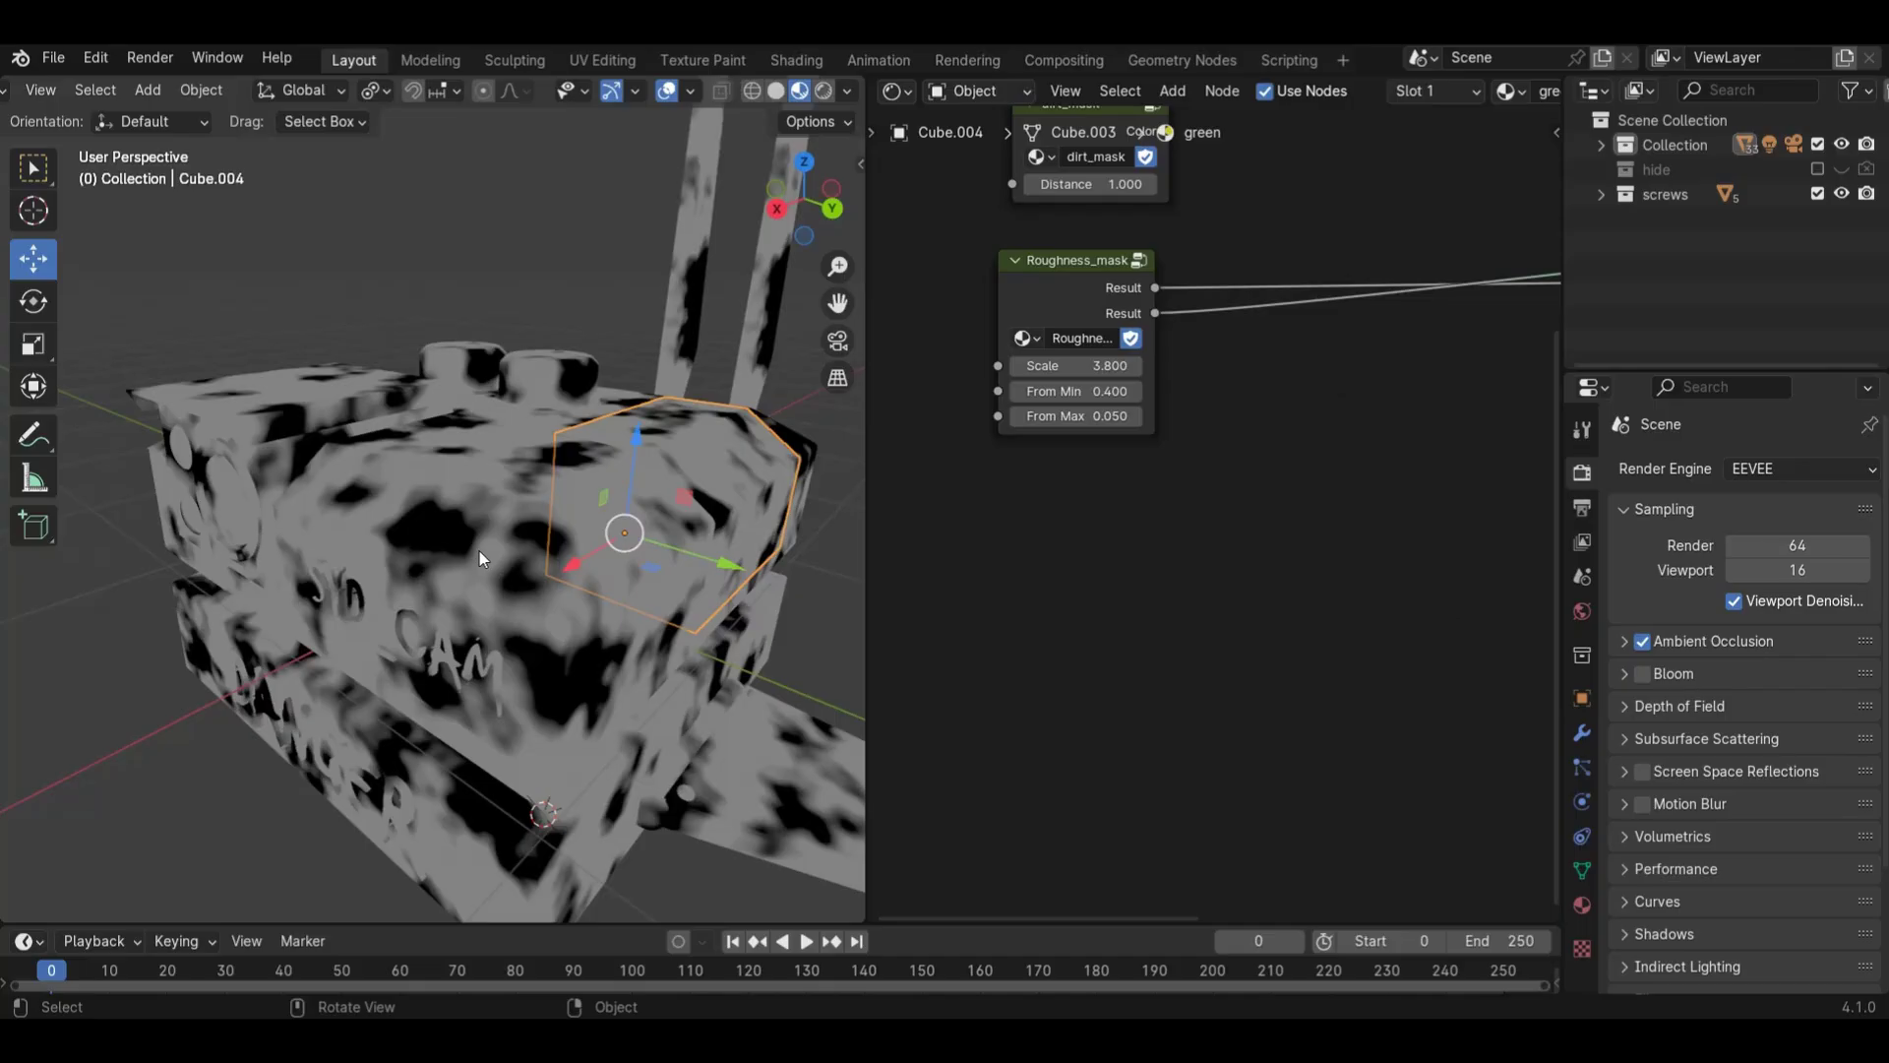
scroll(124, 449, down, 4)
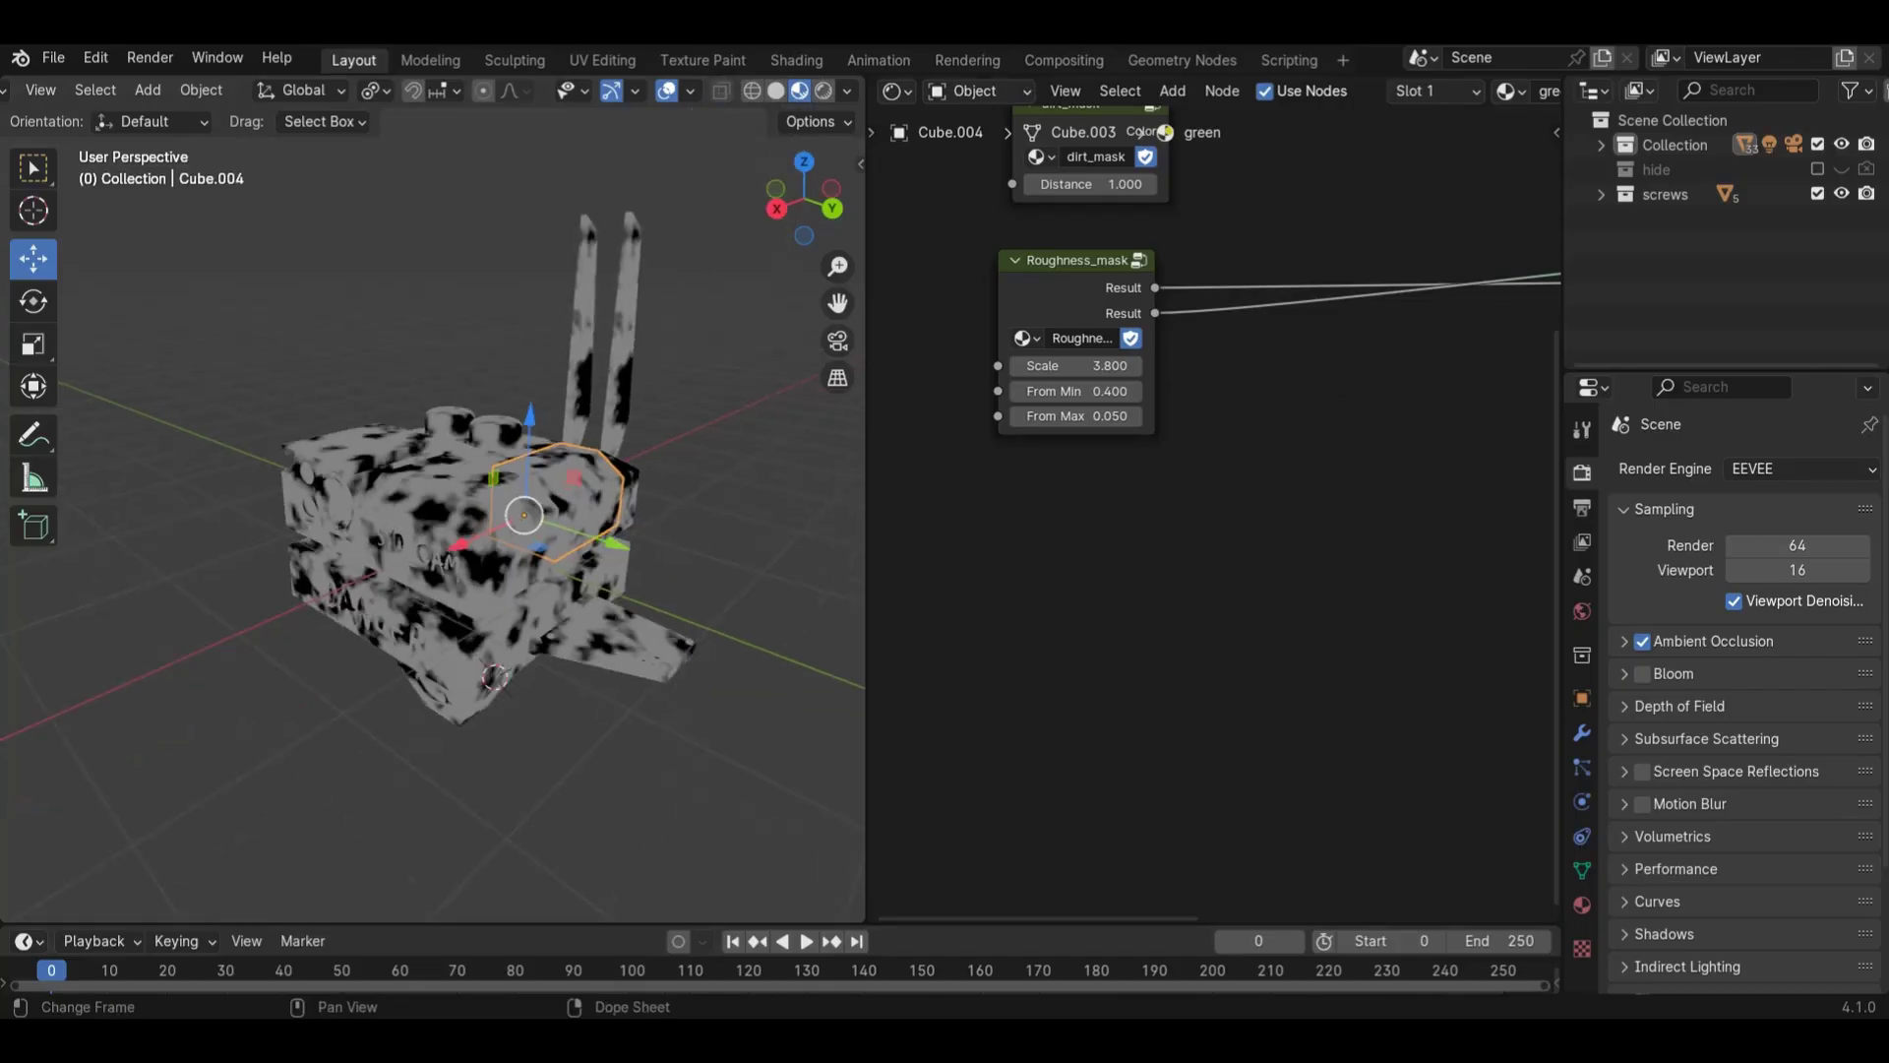
click(1554, 1018)
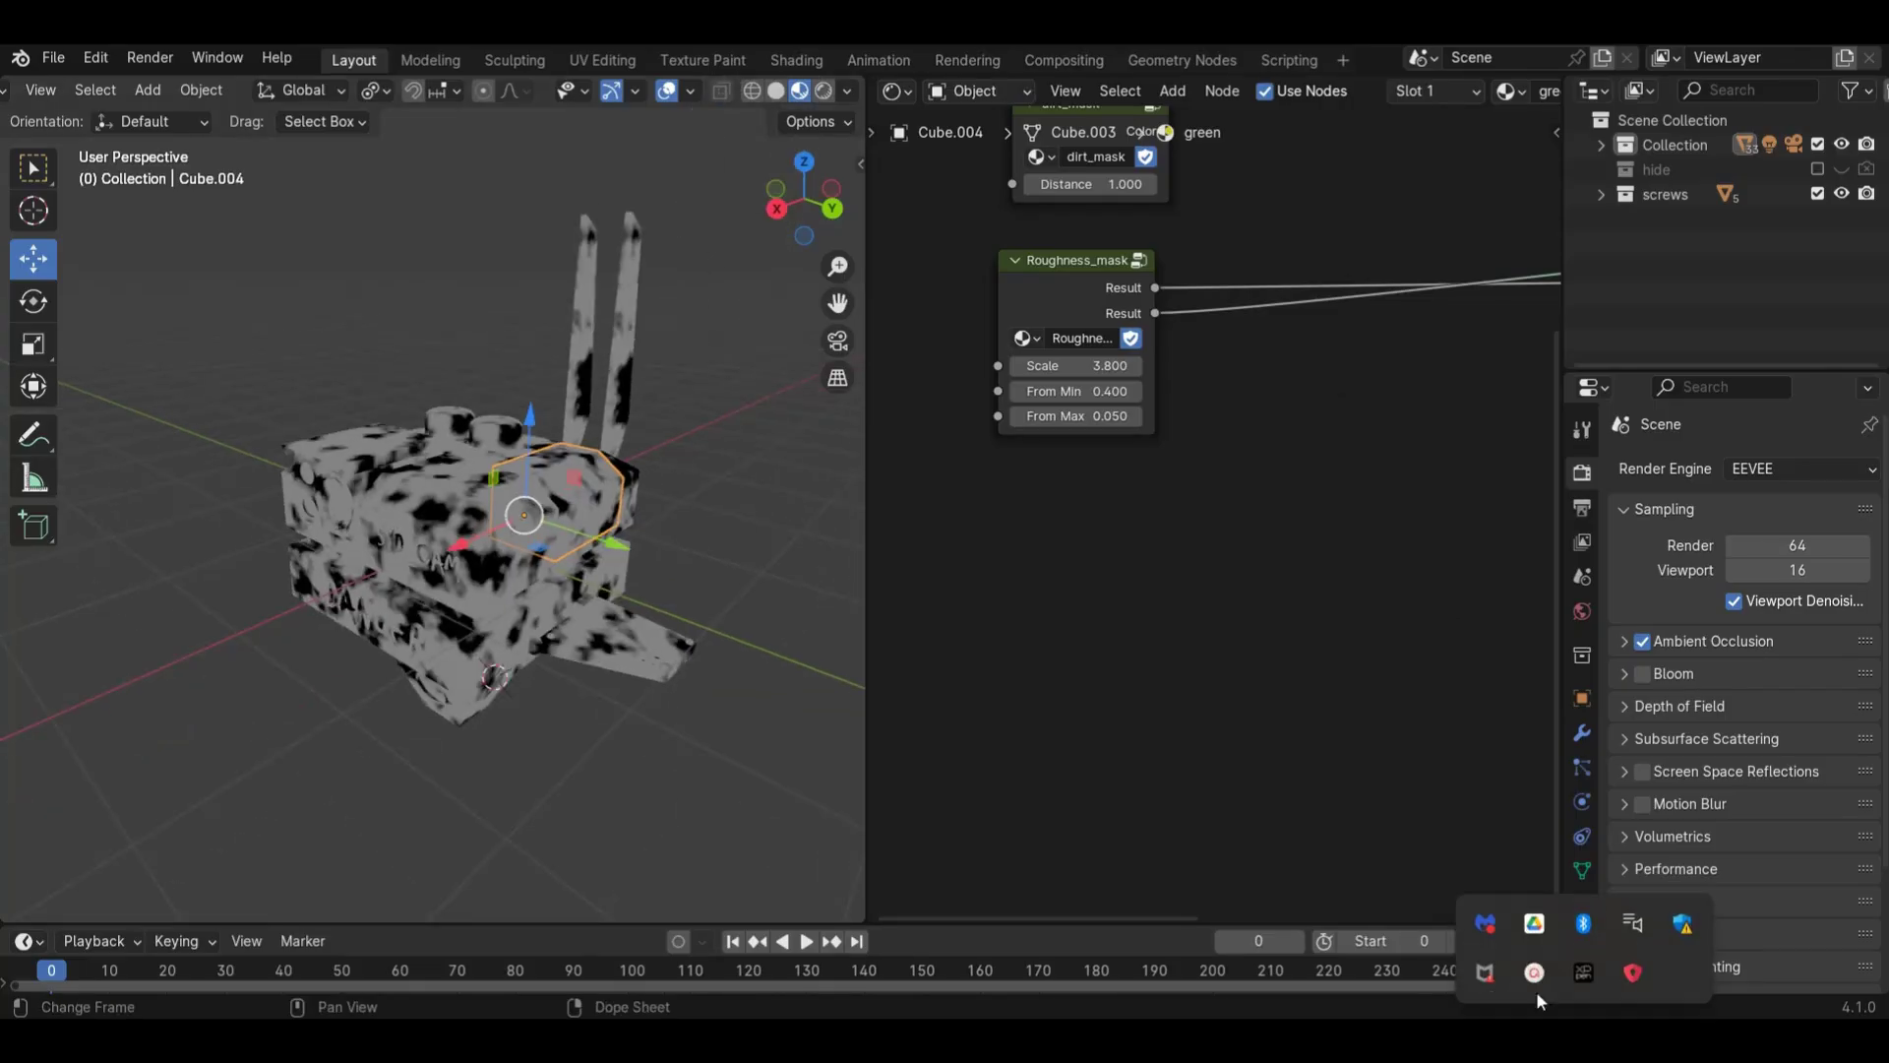